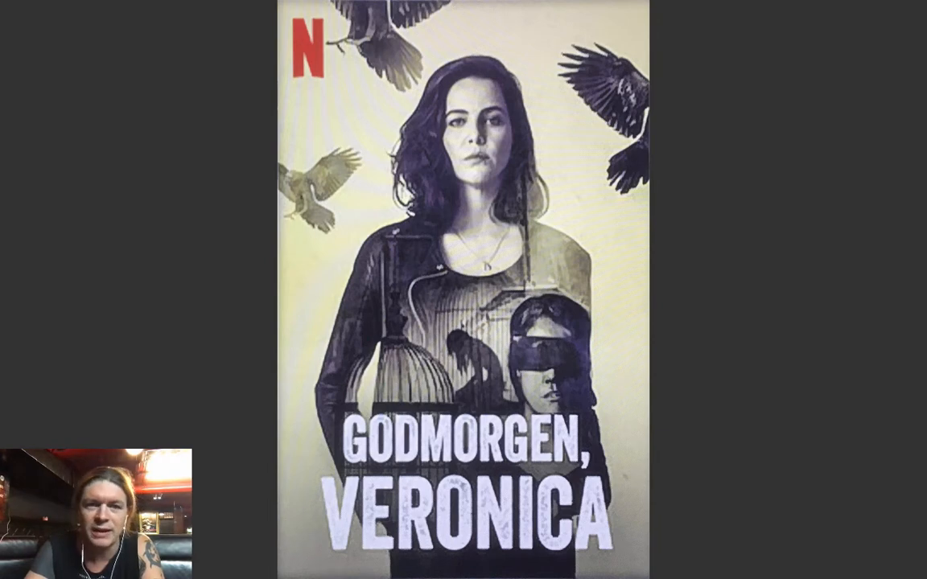
key("Right")
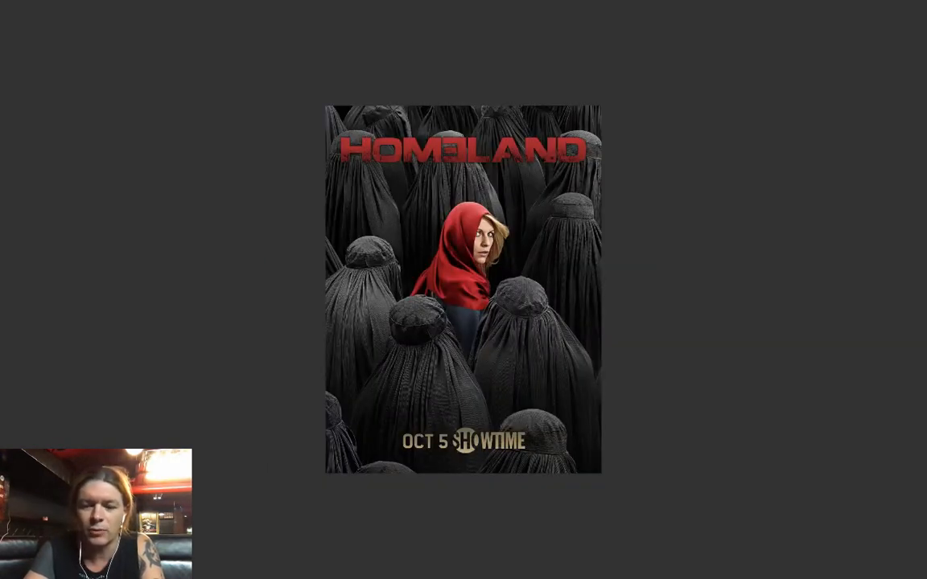
key("Right")
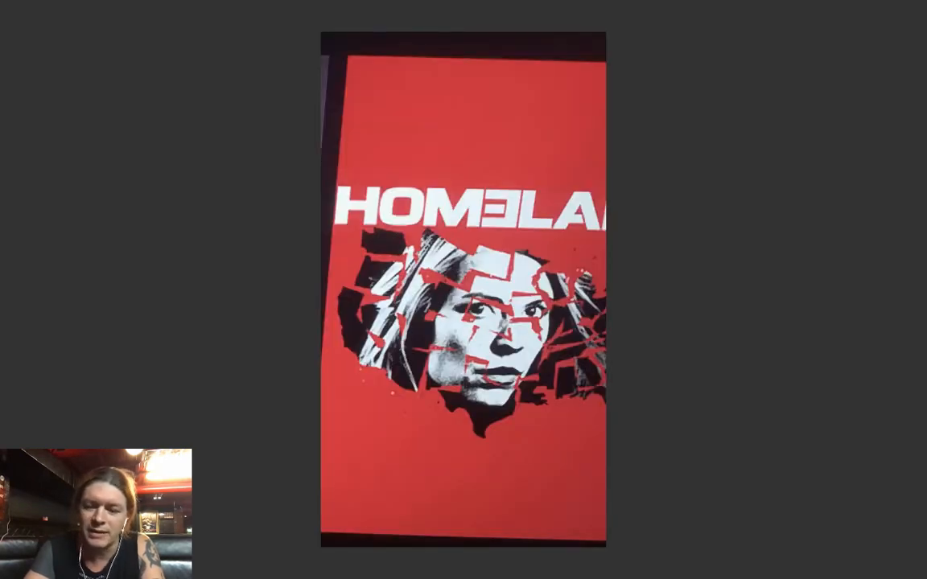
key("Right")
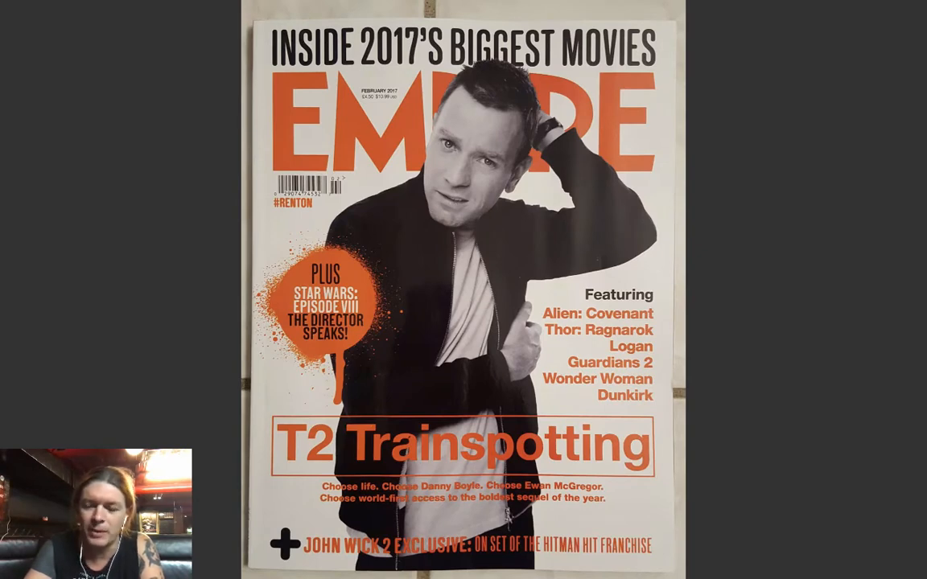
key("Right")
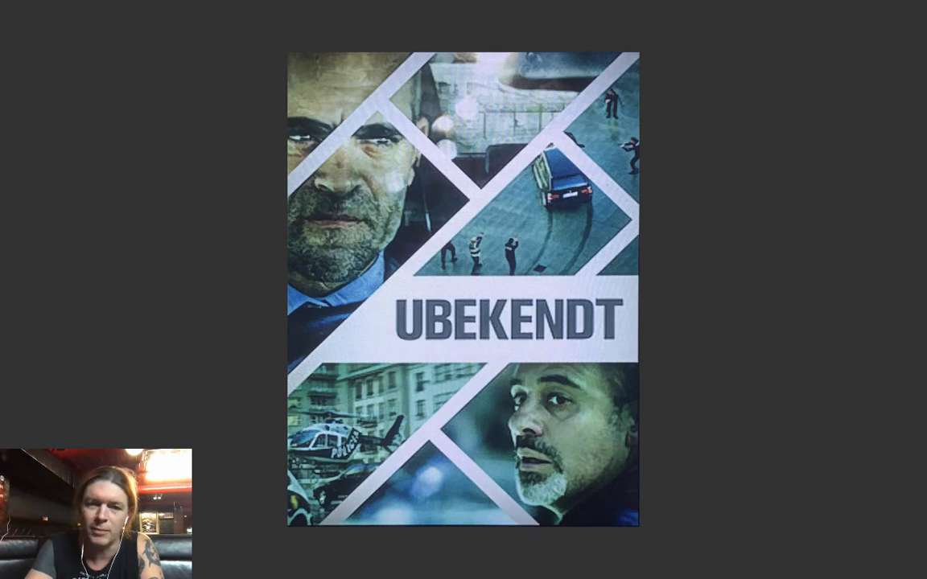
key("Right")
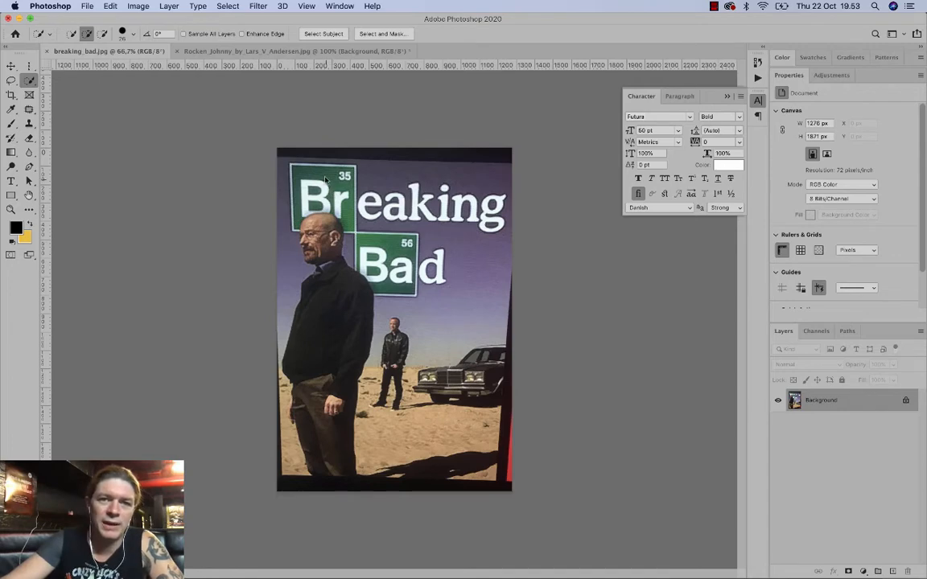
Switch to the guitarist photo document and preview it with the Breaking Bad text layer shown, leaving that layer hidden.
left_click(293, 50)
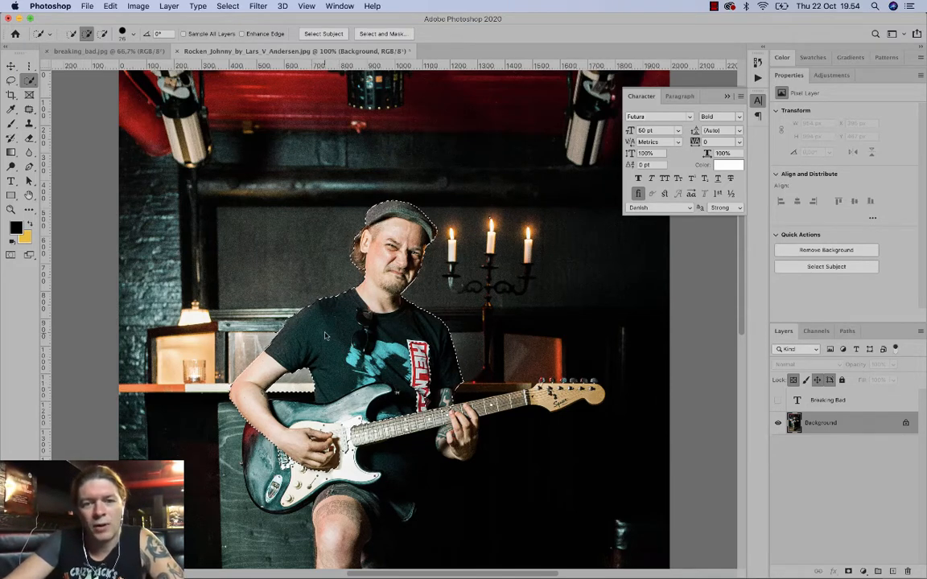
left_click(778, 400)
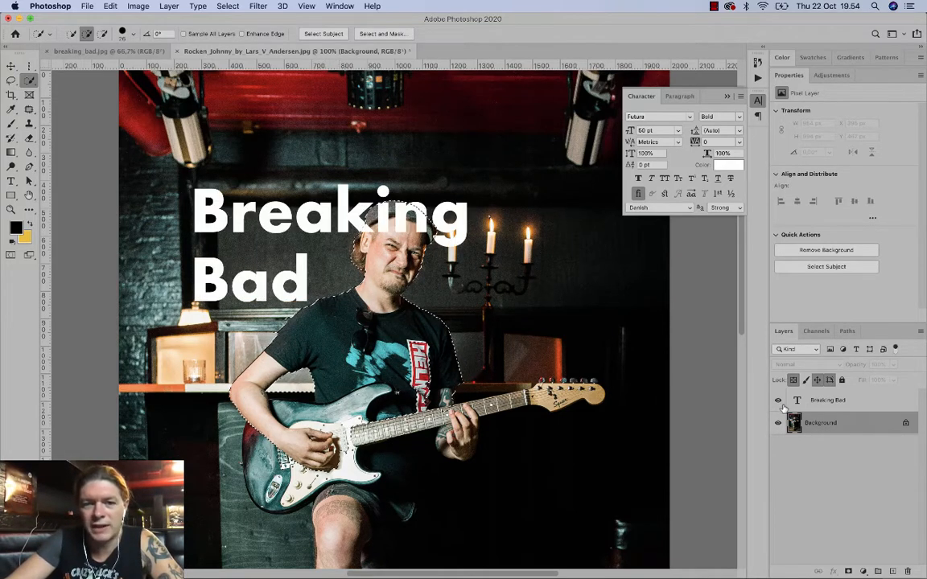
left_click(778, 401)
left_click(778, 401)
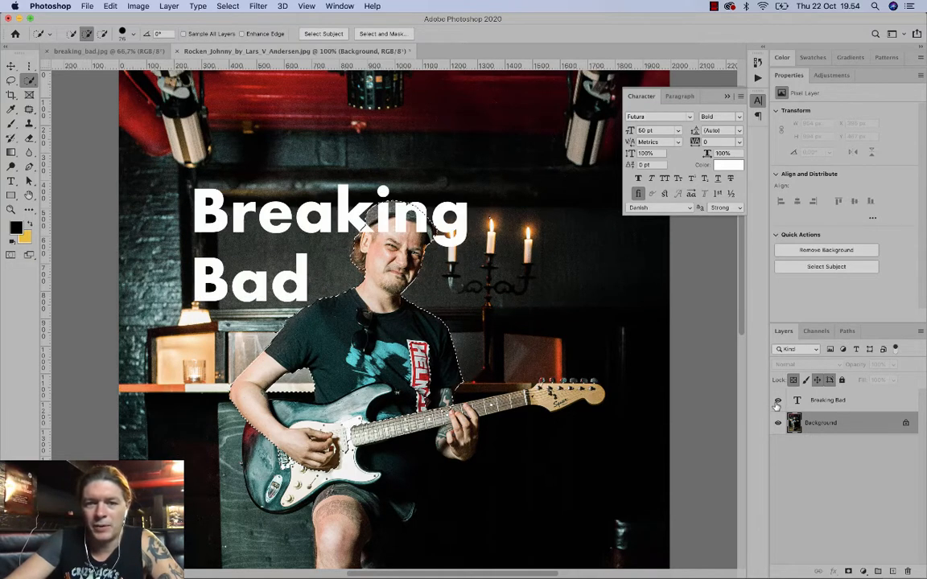
left_click(778, 400)
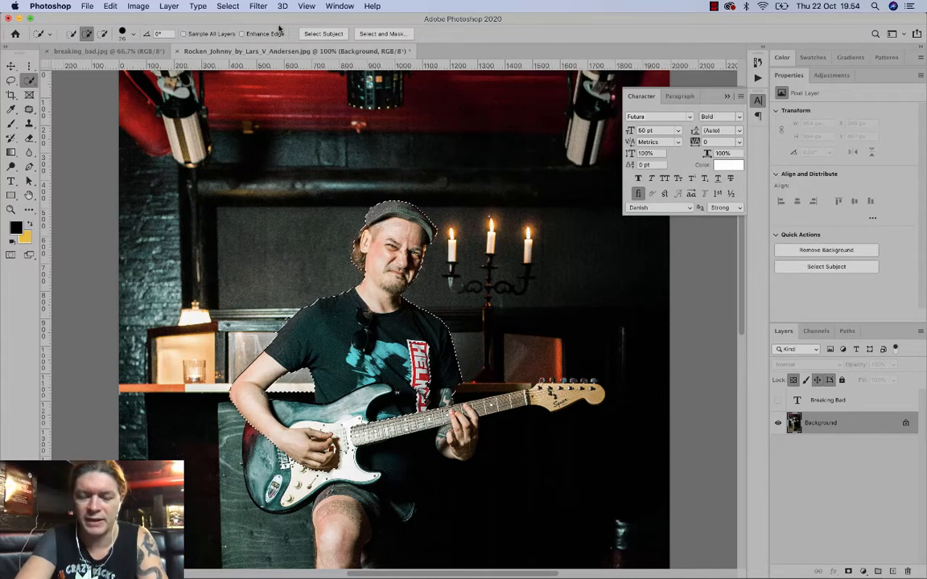
Copy the selected guitarist from the Background onto a new layer and hide the Background layer.
key("super+j")
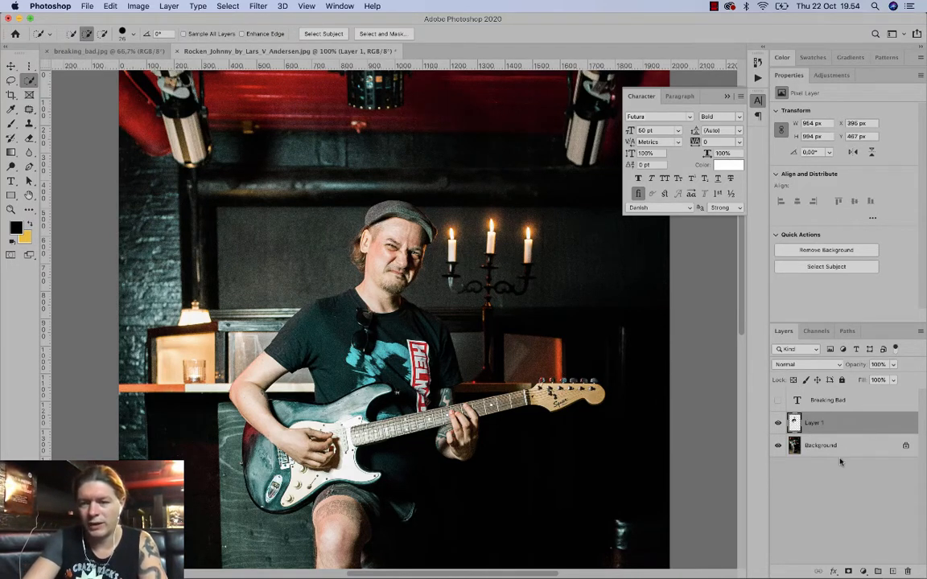
key("super+z")
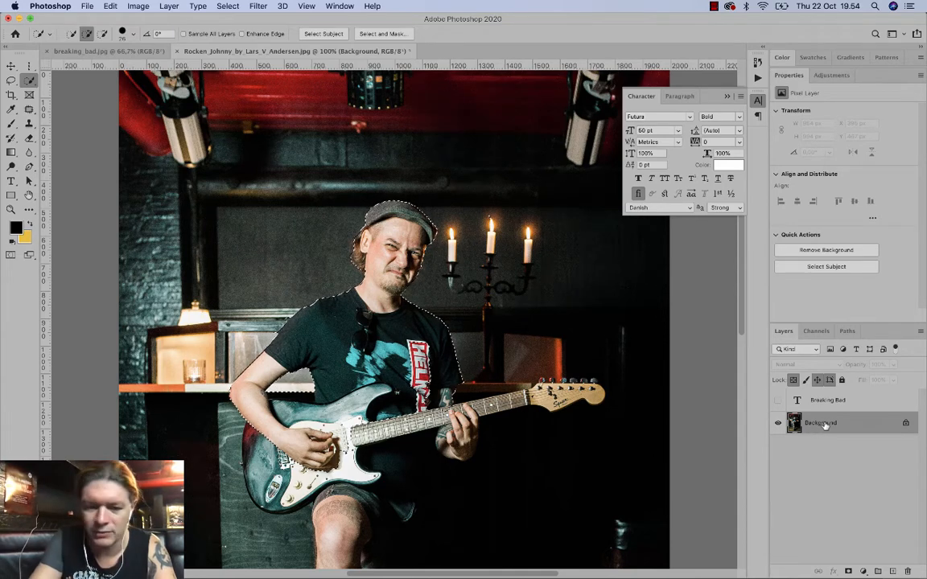
key("super+j")
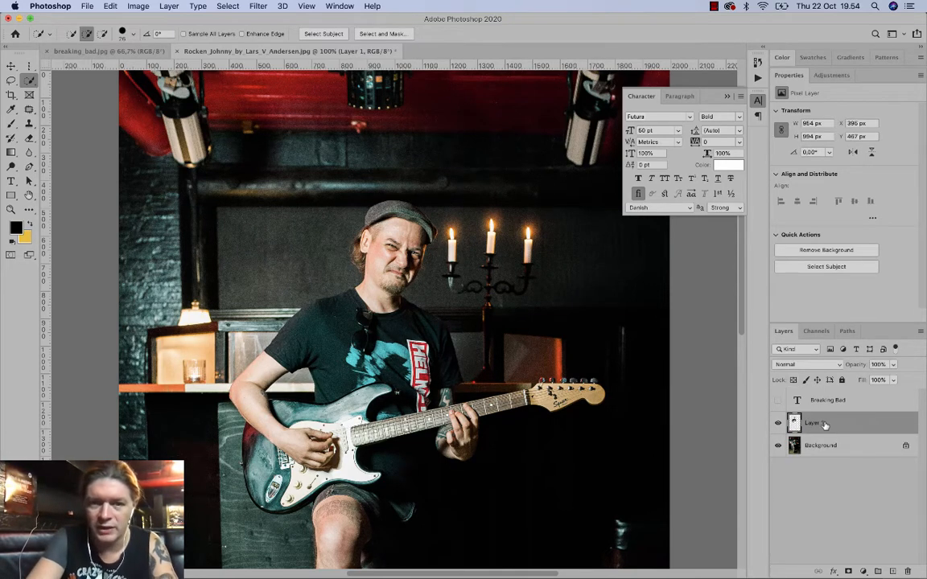
left_click(777, 445)
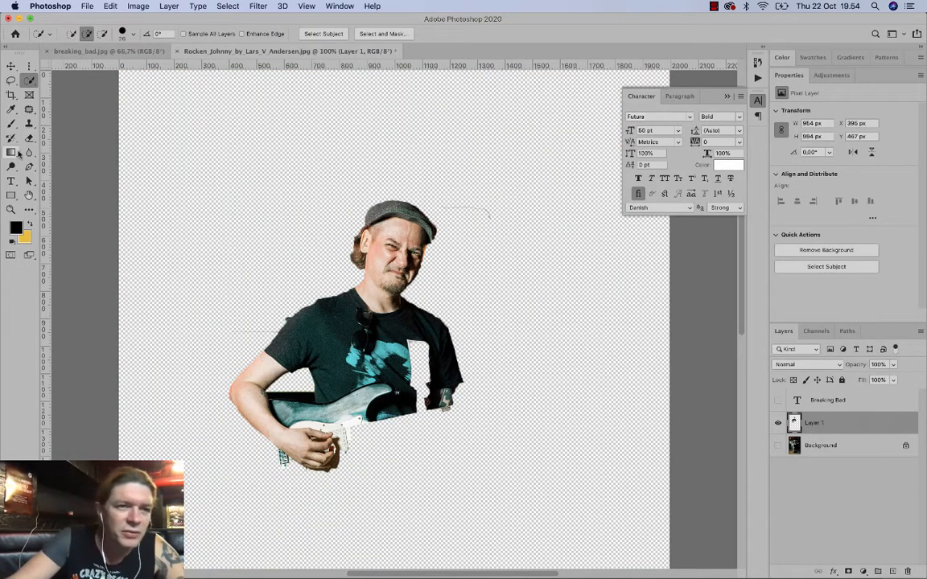
Erase the stray lines beside the guitarist's head and shoulder on the cutout layer using a 44 px Eraser.
left_click(28, 138)
right_click(529, 239)
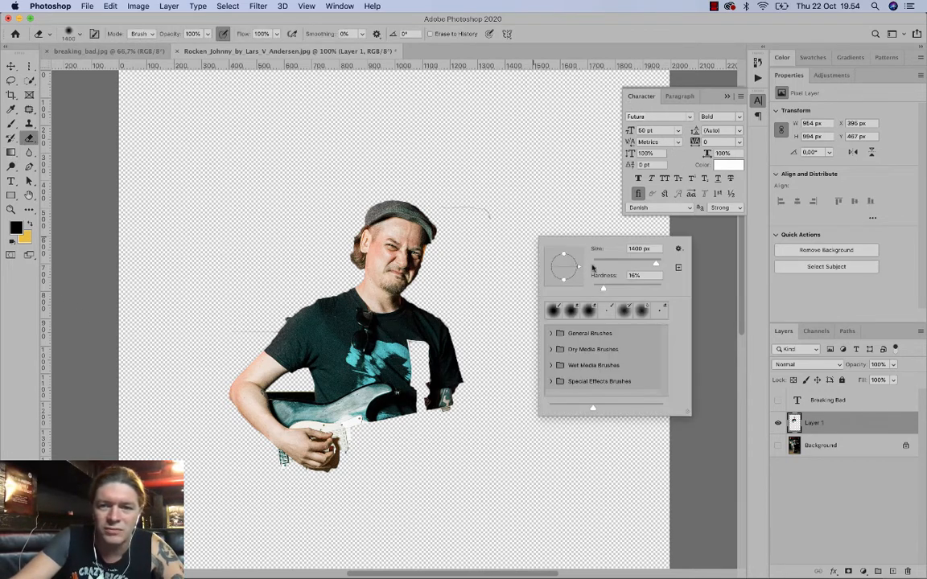
left_click(609, 260)
mouse_move(456, 211)
left_mouse_down()
mouse_move(447, 207)
mouse_move(490, 214)
left_mouse_up()
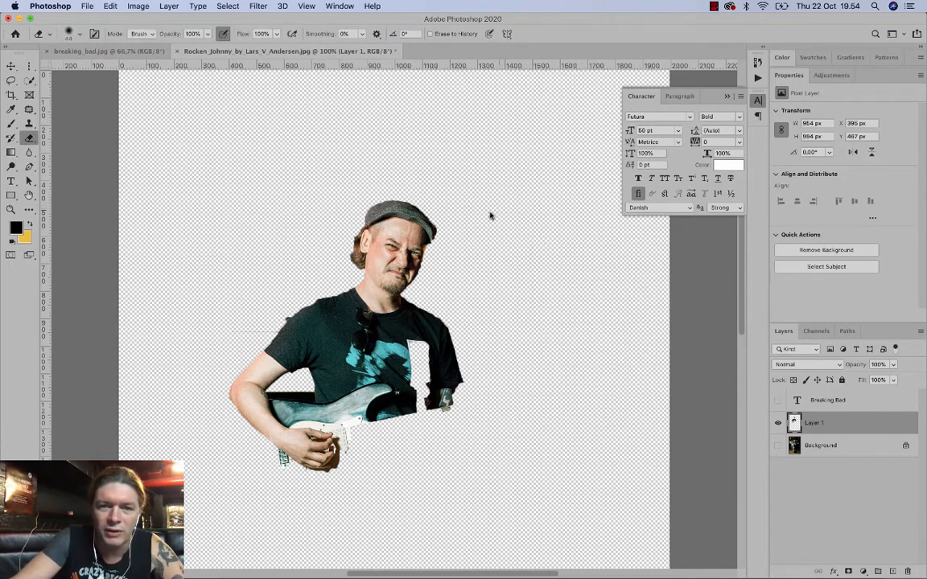
left_click_drag(234, 326, 274, 330)
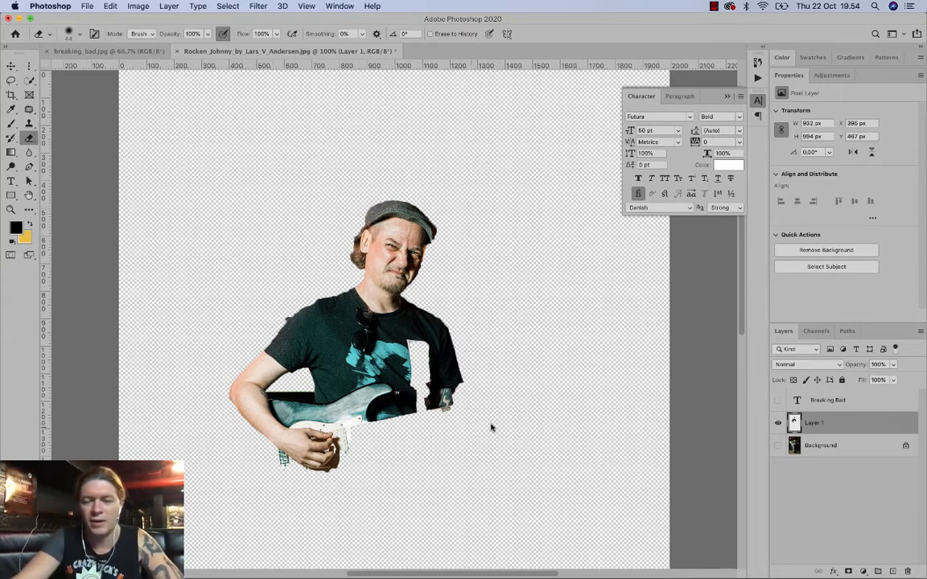
Show the Background and Breaking Bad text layers, and place the text layer between the cutout and the Background.
left_click(777, 445)
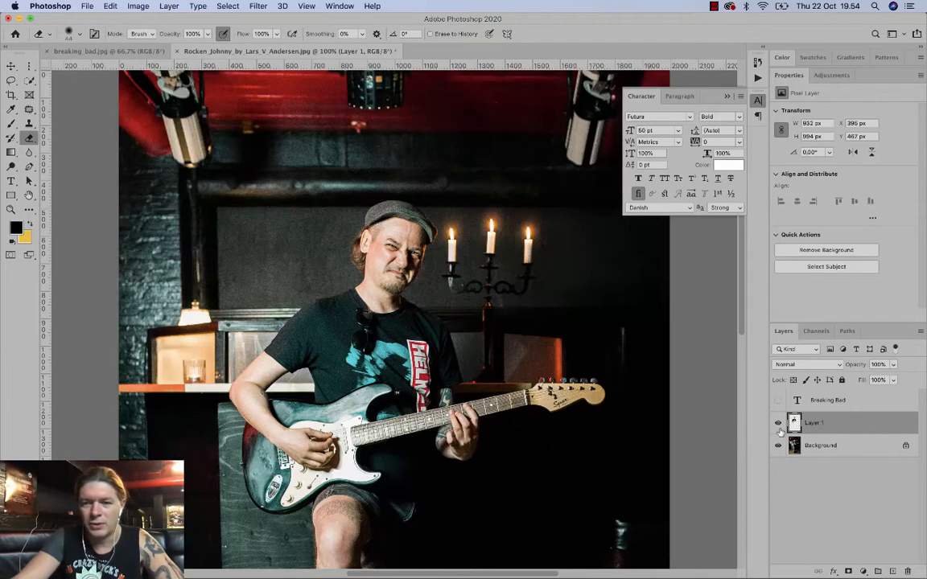
left_click(778, 401)
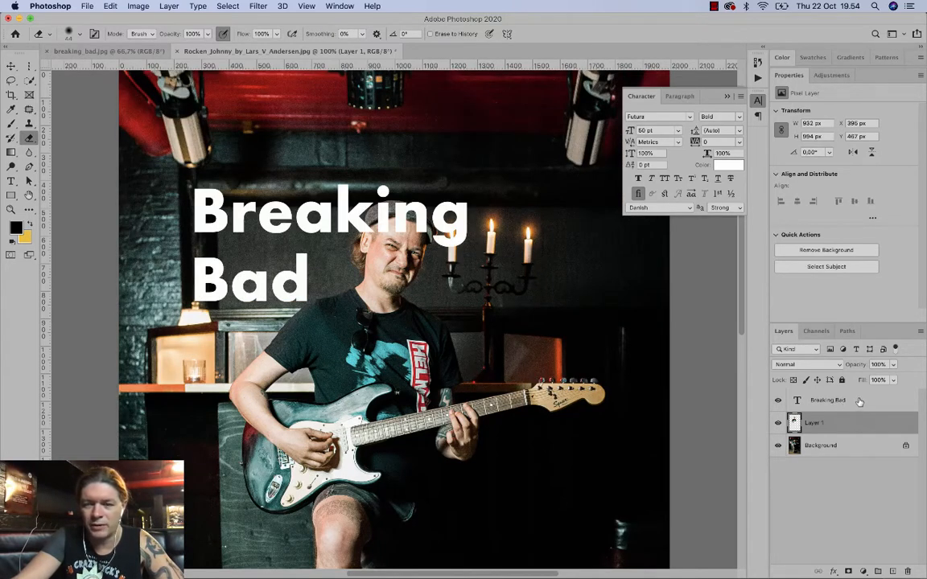
left_click(845, 408)
left_click_drag(862, 412, 862, 428)
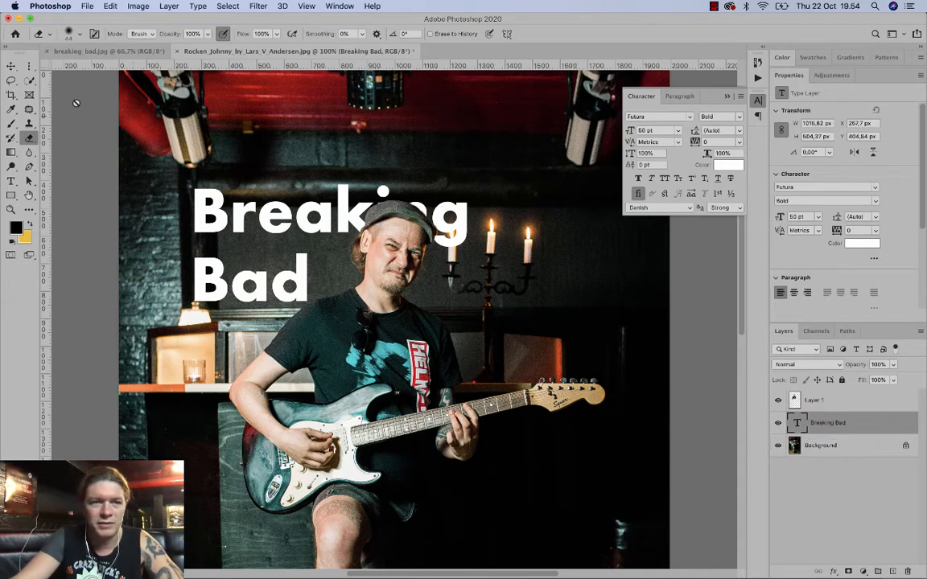
Move the Breaking Bad title slightly up and to the right behind the guitarist's cap.
left_click(10, 65)
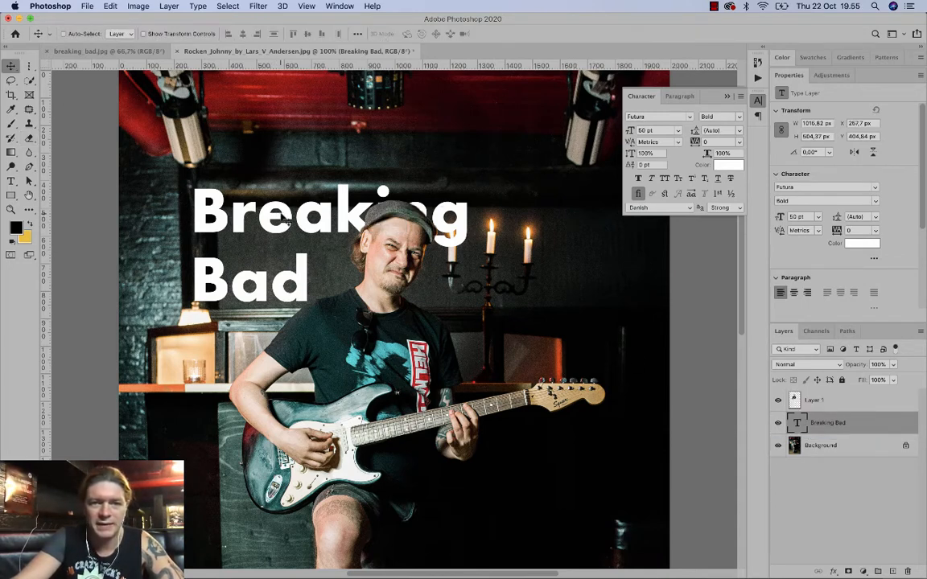
left_click_drag(284, 218, 294, 206)
left_click_drag(274, 161, 274, 161)
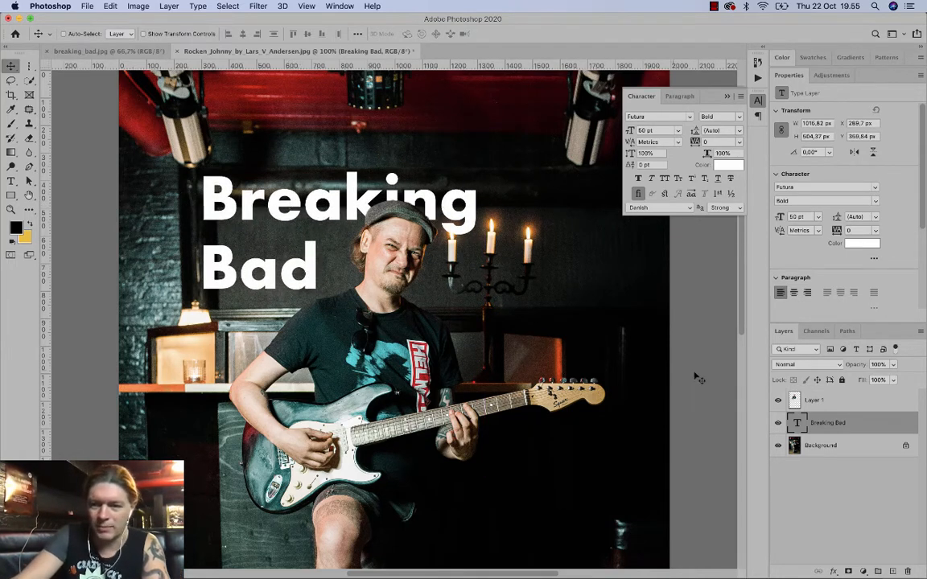
Center-align the Breaking Bad text and reposition it behind the guitarist's head on the candlestick side.
double_click(796, 424)
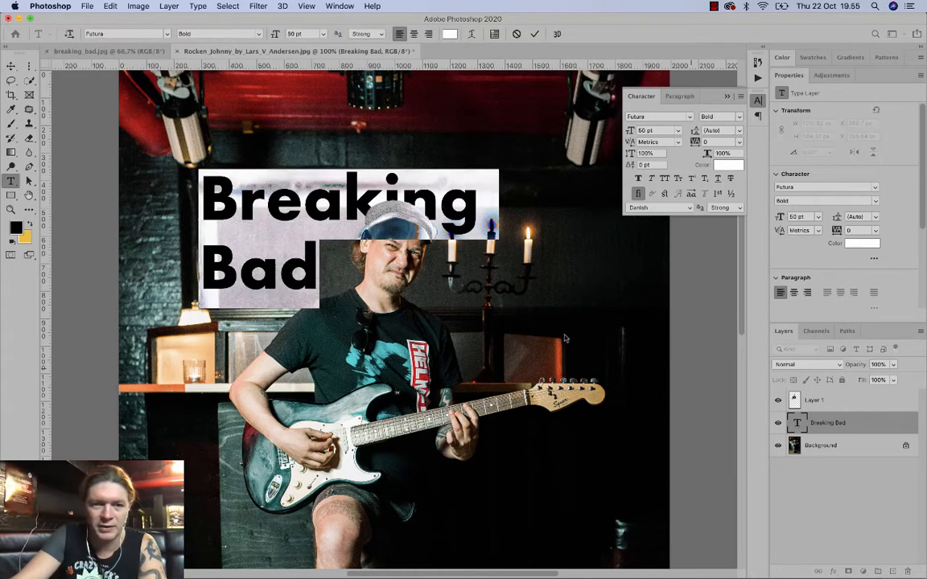
left_click(413, 34)
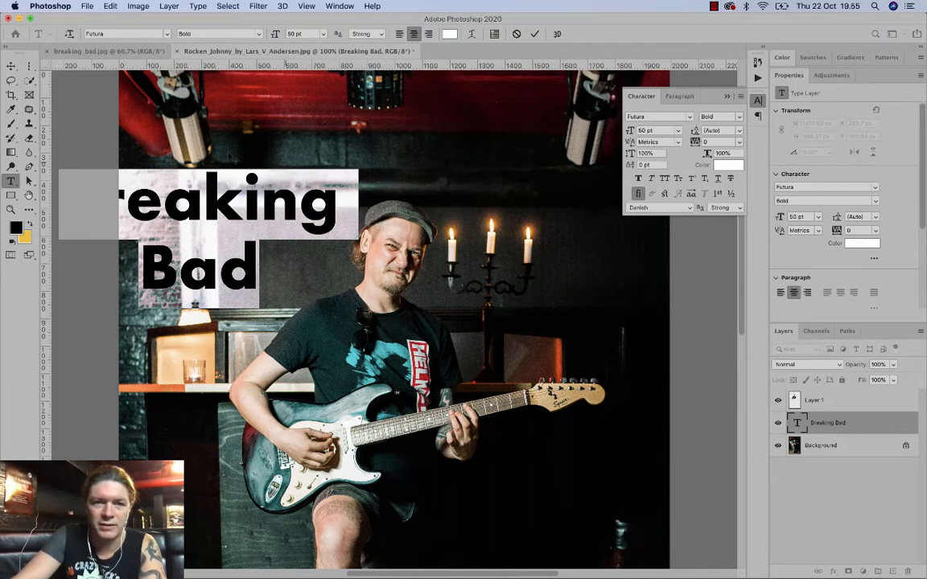
left_click(11, 64)
left_click_drag(212, 202, 535, 174)
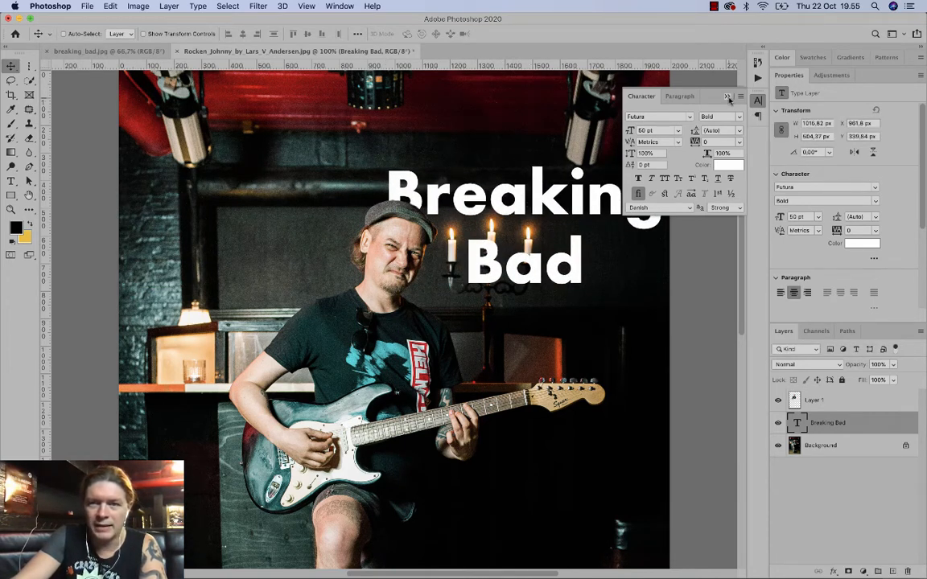
left_click(727, 96)
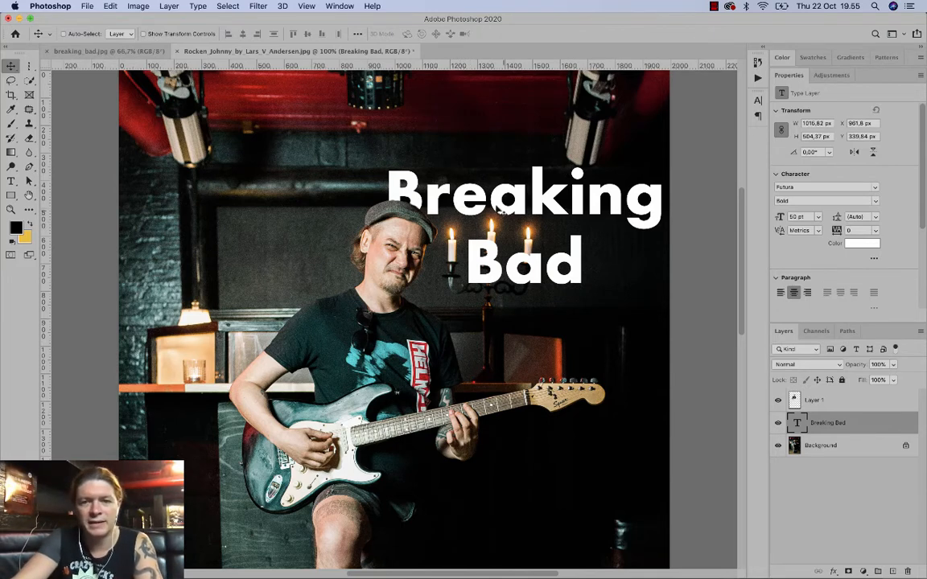
left_click_drag(482, 197, 444, 202)
Delete the Breaking Bad text layer and save the document to the Desktop in Photoshop format with "_test" appended to its file name.
left_click_drag(836, 415, 909, 571)
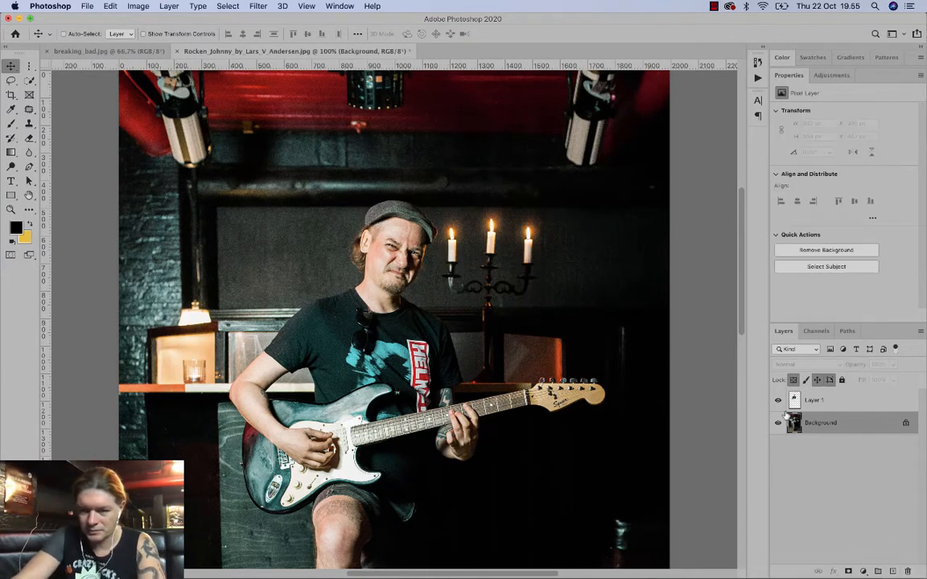
key("super+shift+s")
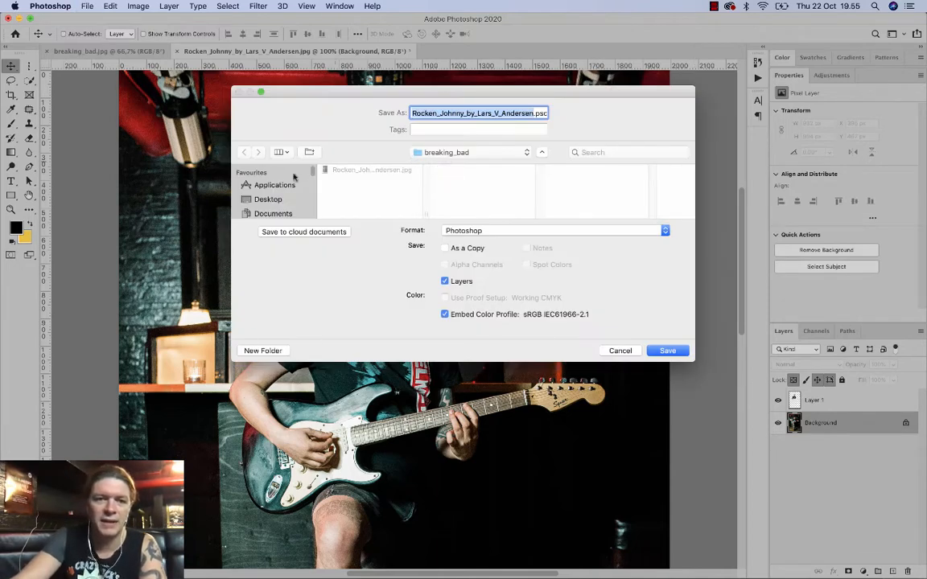
left_click(268, 199)
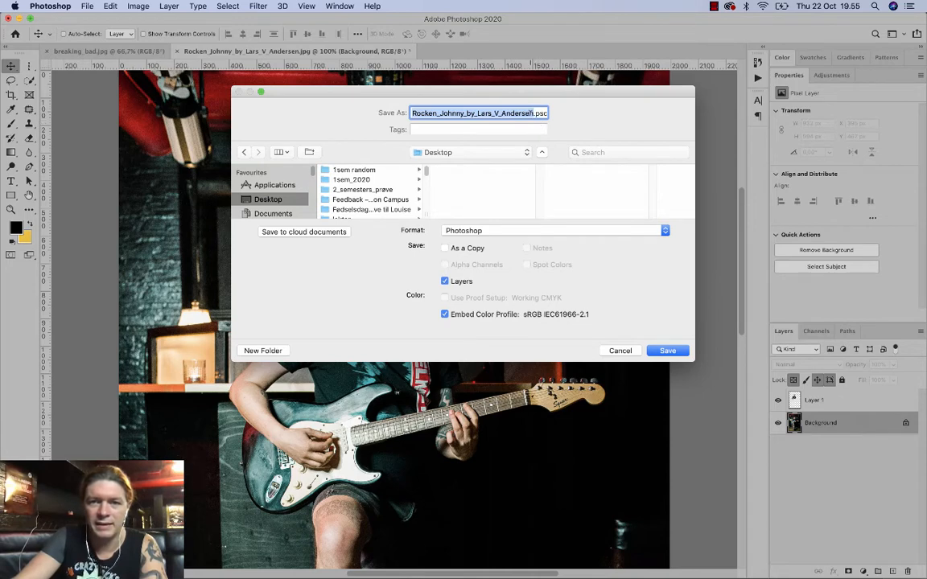
left_click(532, 112)
type("_")
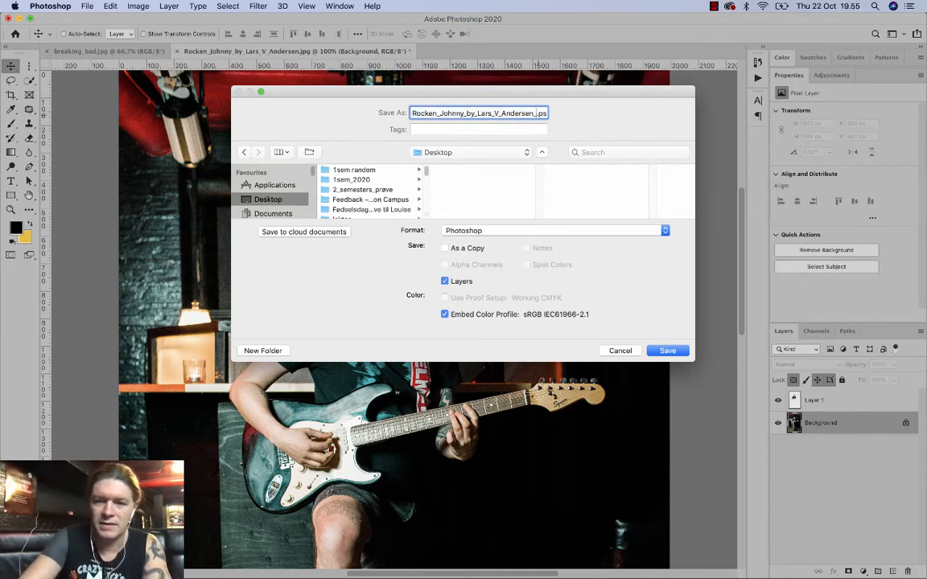
type("test")
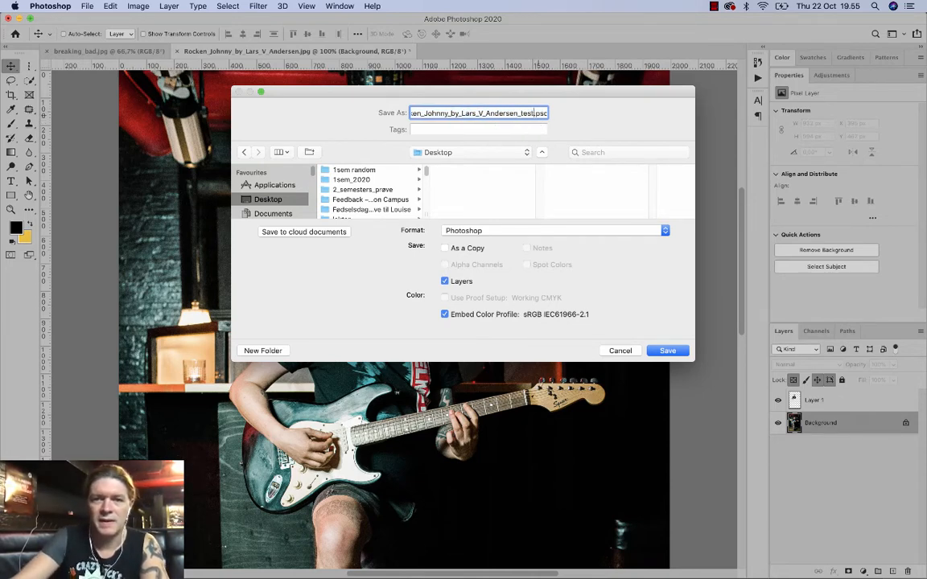
left_click(667, 351)
left_click(597, 261)
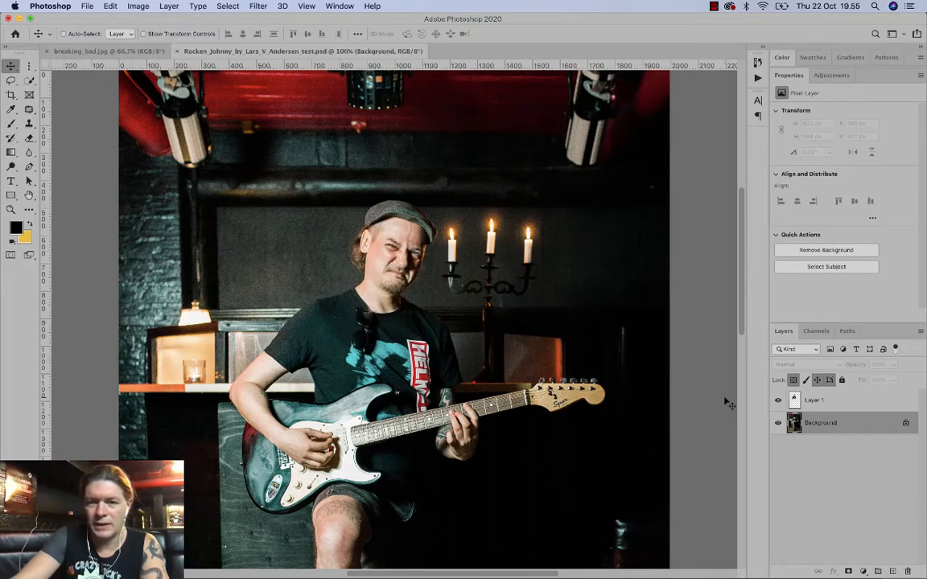
Hide the Background layer and save the document to the Desktop in Photoshop format with "_extract" appended after "_test" in its file name.
left_click(778, 424)
key("super+shift+s")
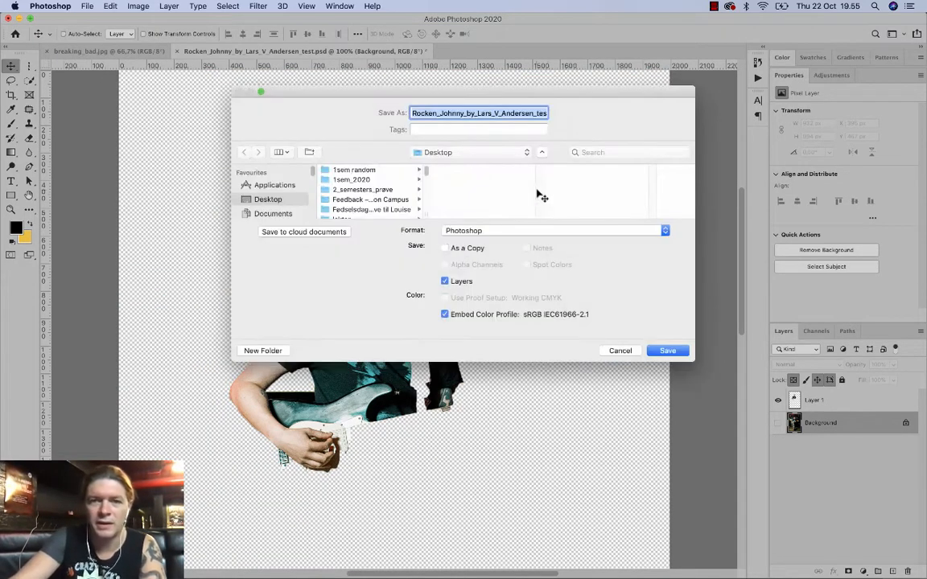
left_click(534, 114)
key("Right")
key("Right")
key("Right")
key("Right")
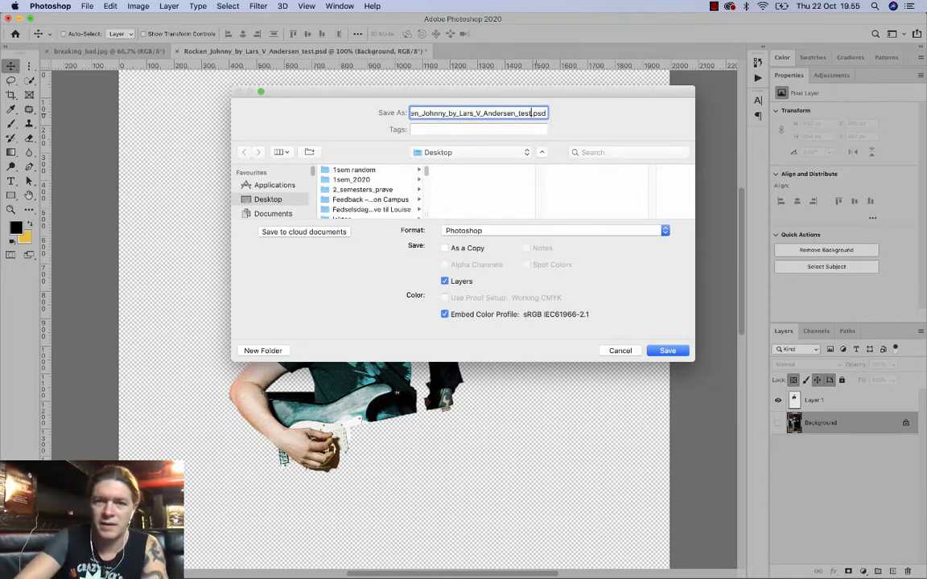
type("_extract")
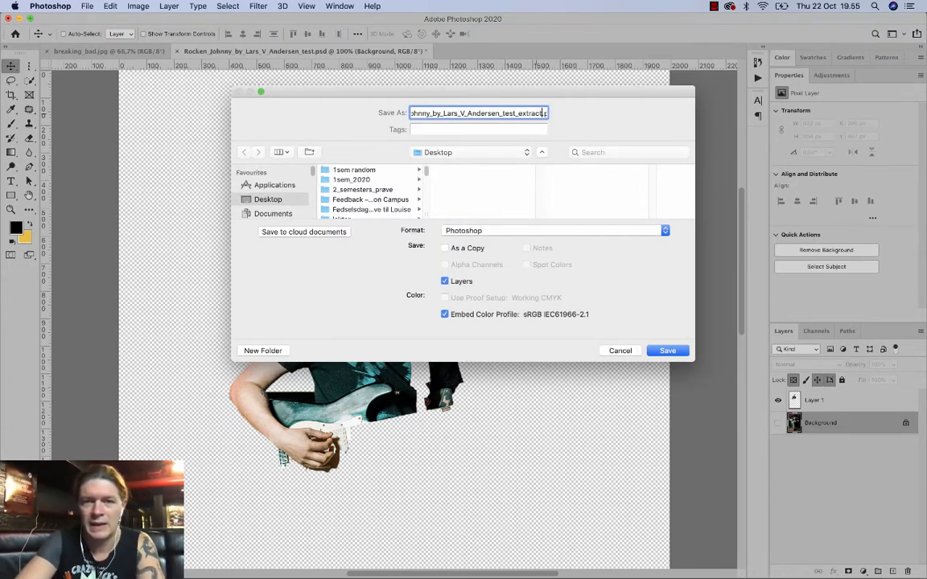
left_click(666, 353)
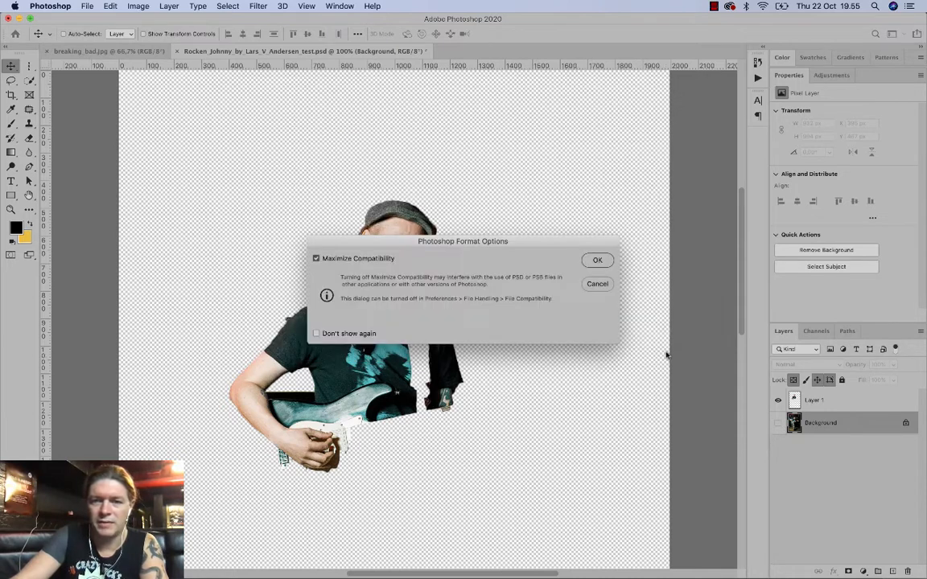
left_click(597, 260)
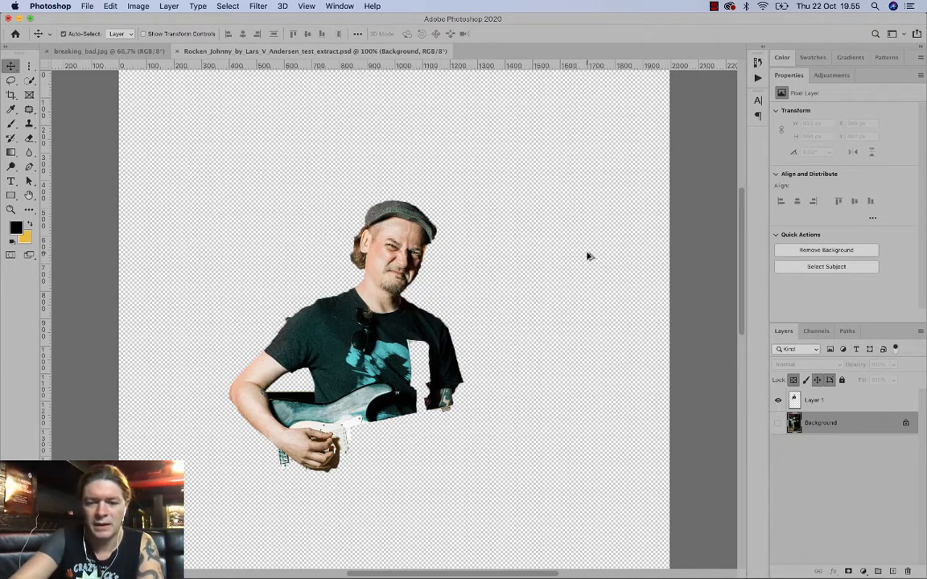
Check the extracted image's dimensions, and start a new document in InDesign.
key("alt+super+i")
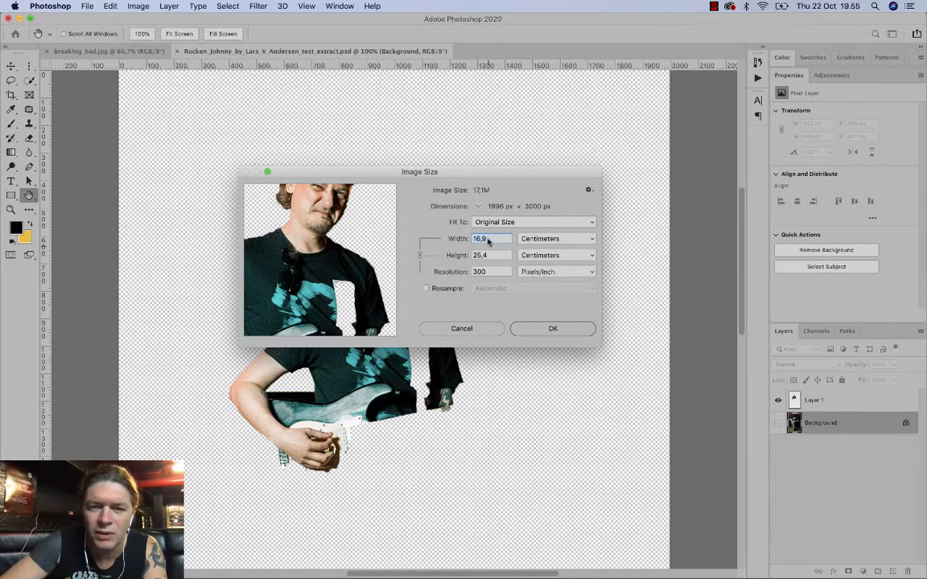
left_click(480, 329)
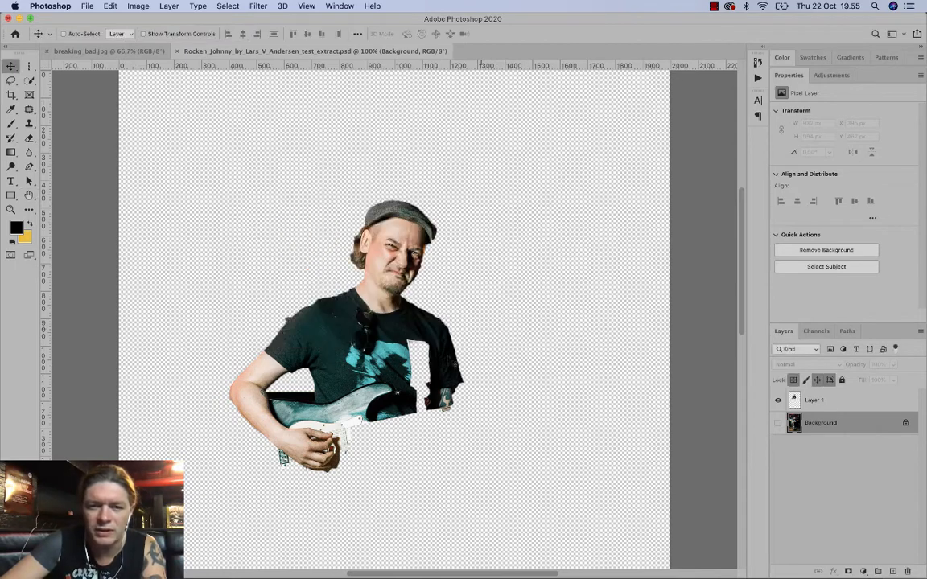
mouse_move(224, 563)
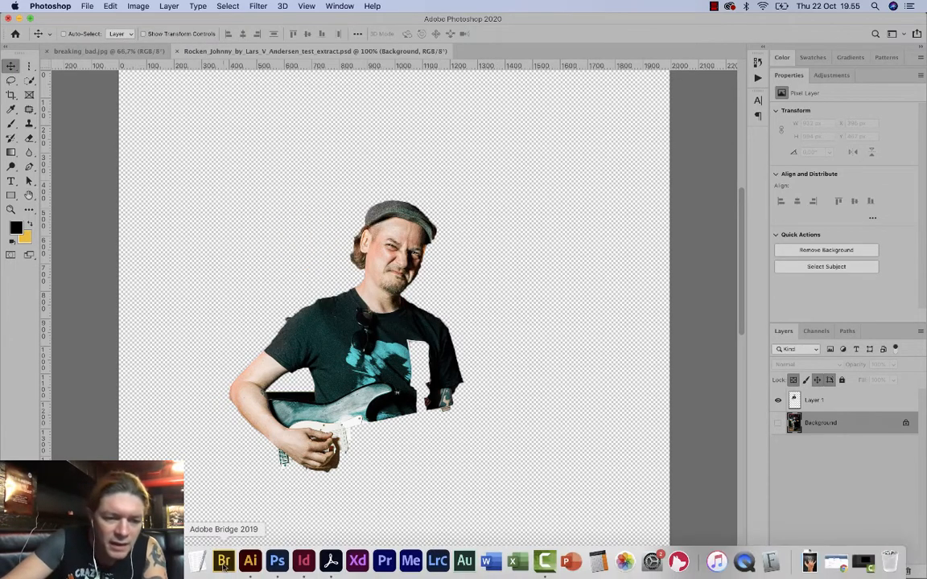
left_click(303, 562)
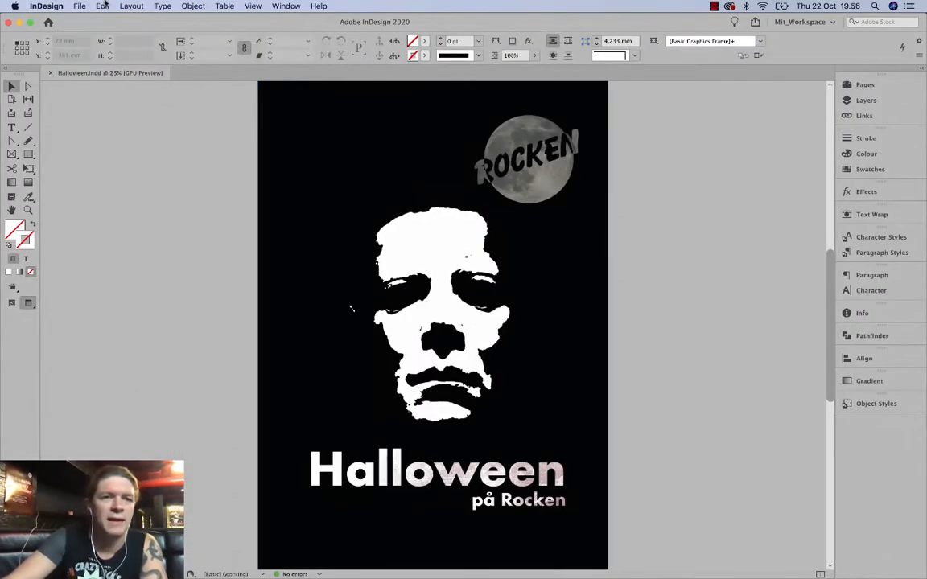
left_click(79, 5)
mouse_move(87, 19)
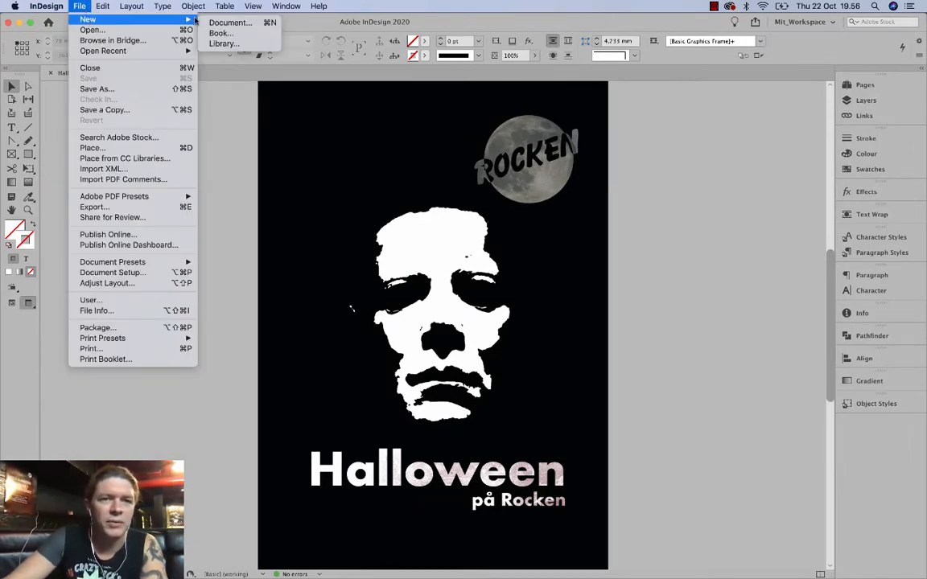
left_click(214, 21)
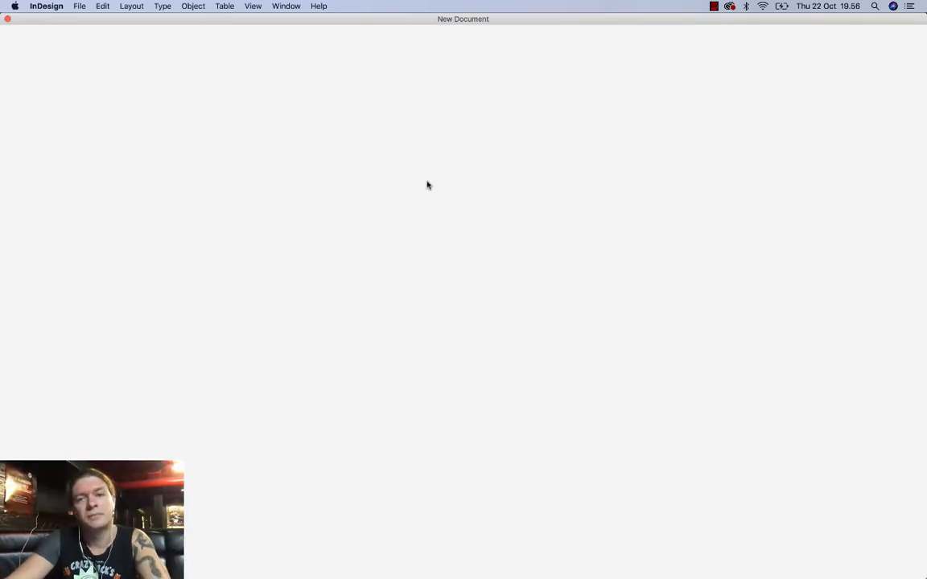
Set the new document's width to 169 mm, rechecking the image size in Photoshop.
left_click(794, 119)
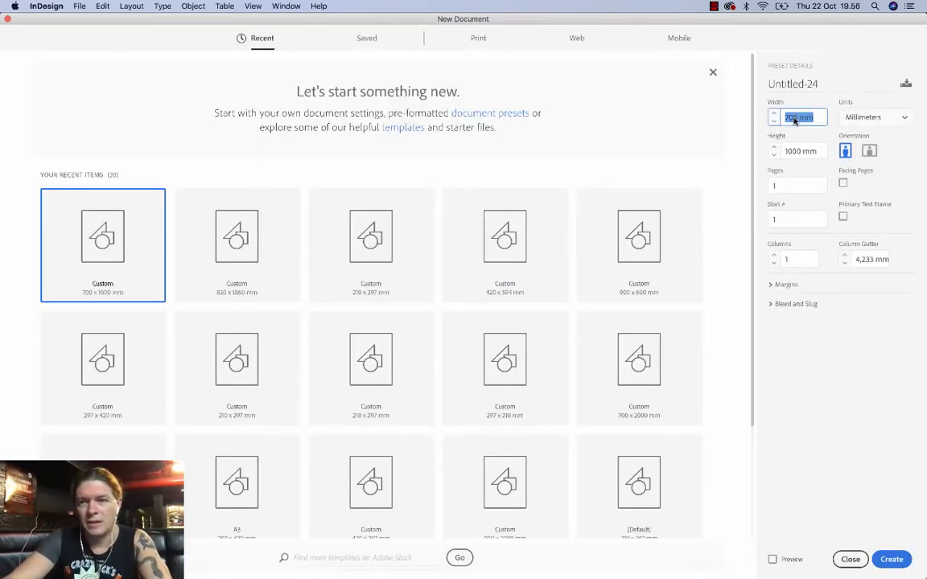
type("160")
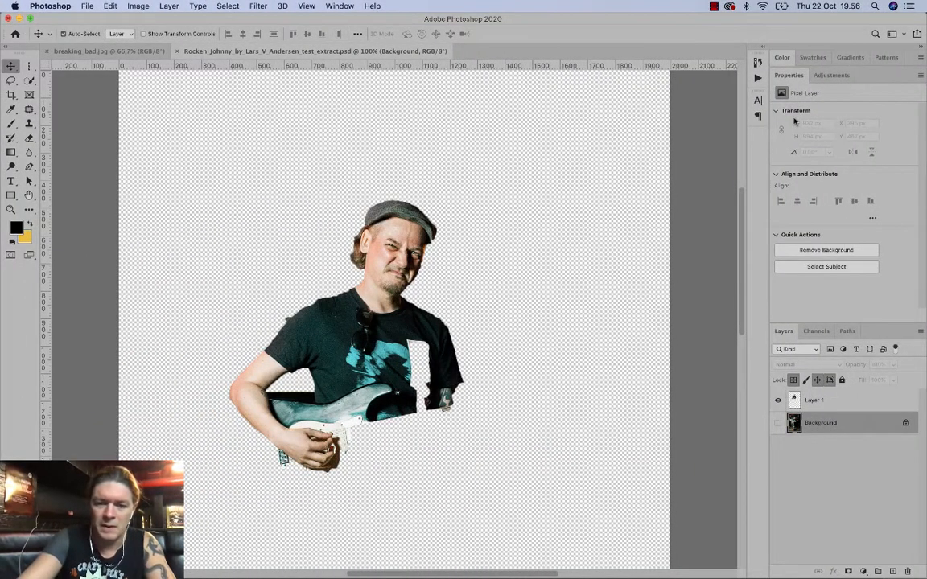
key("super+alt+i")
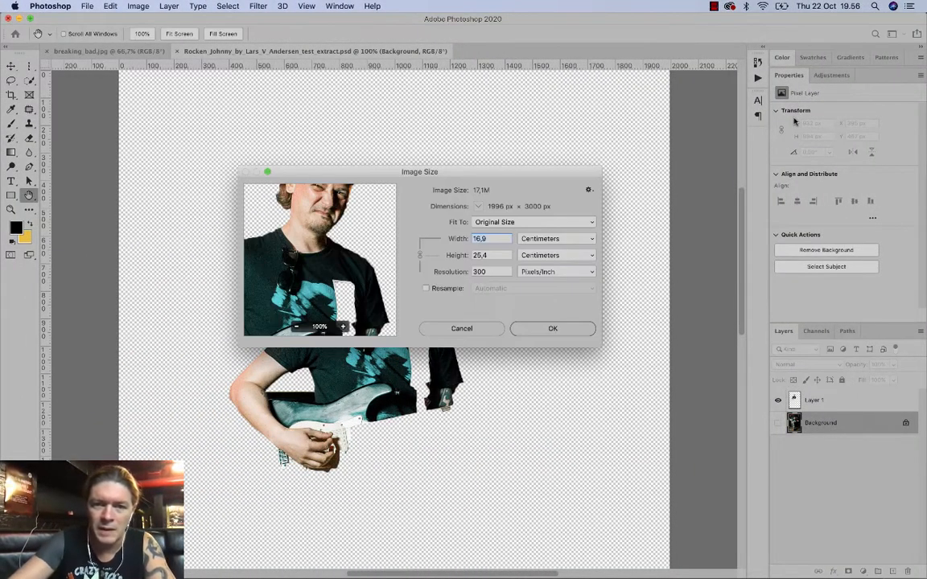
key("super+Tab")
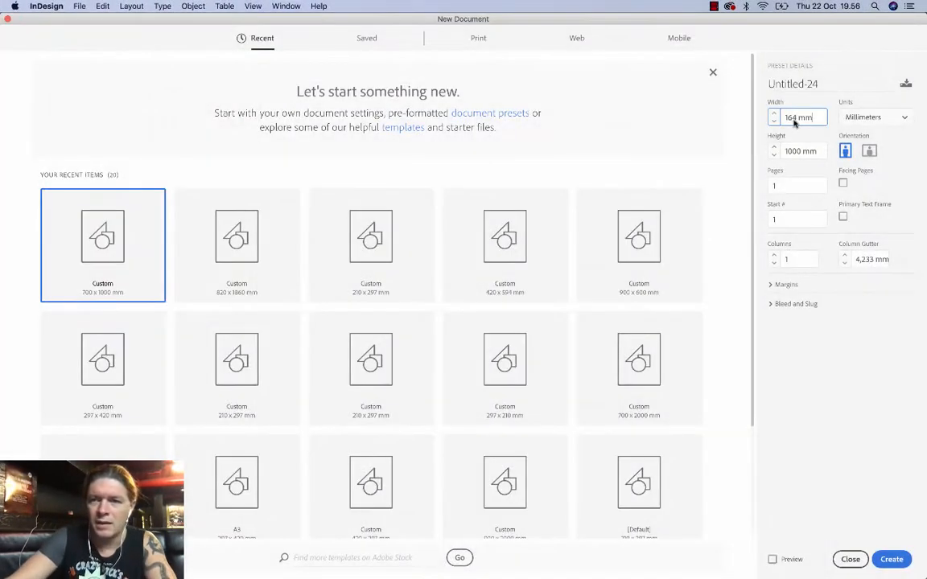
triple_click(797, 120)
left_click(802, 121)
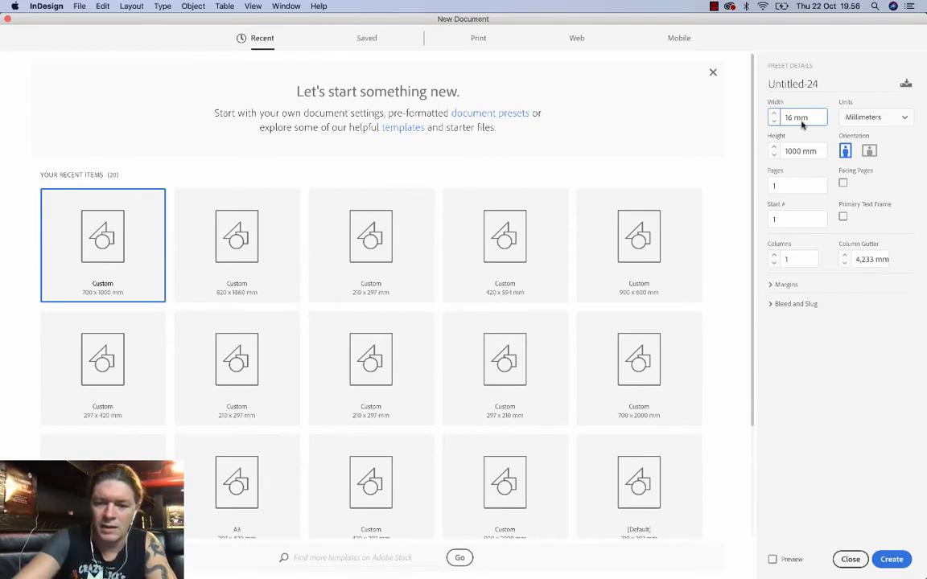
Set the page height to 254 mm and create the document.
left_click_drag(799, 153, 778, 153)
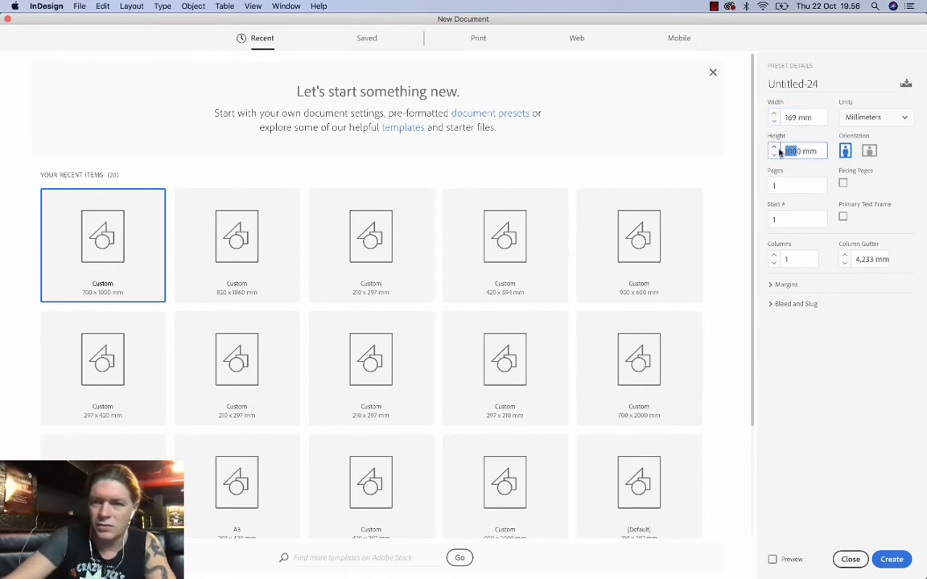
type("2")
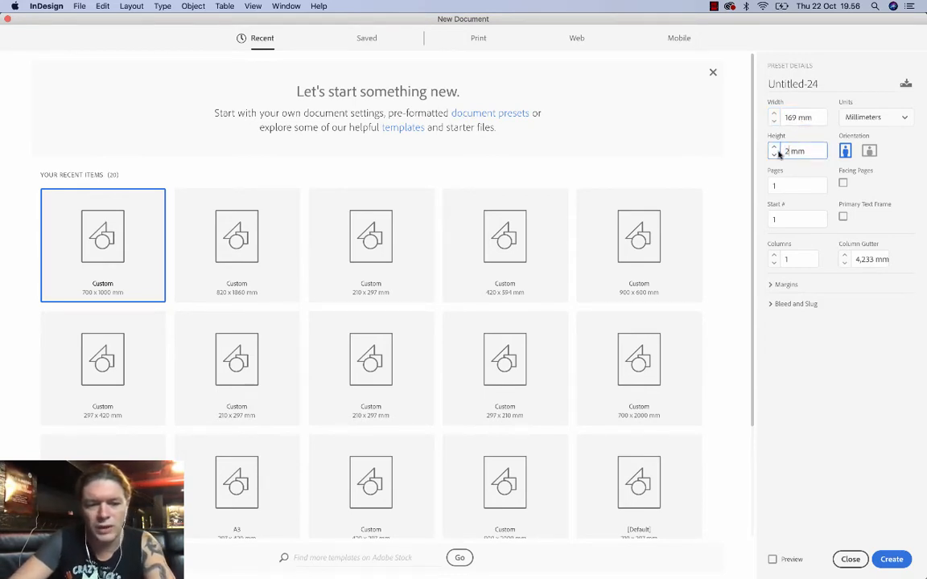
type("54")
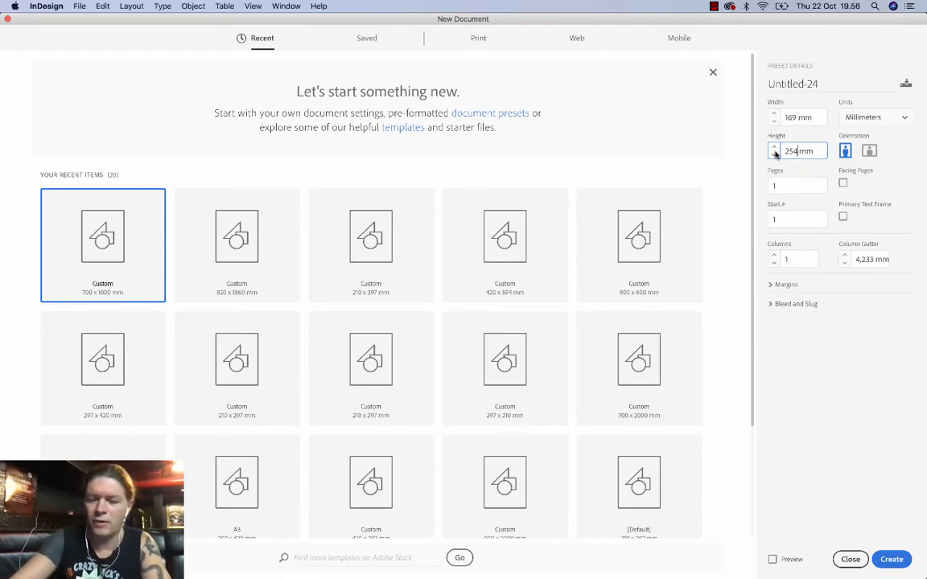
key("ctrl+Left")
key("ctrl+Right")
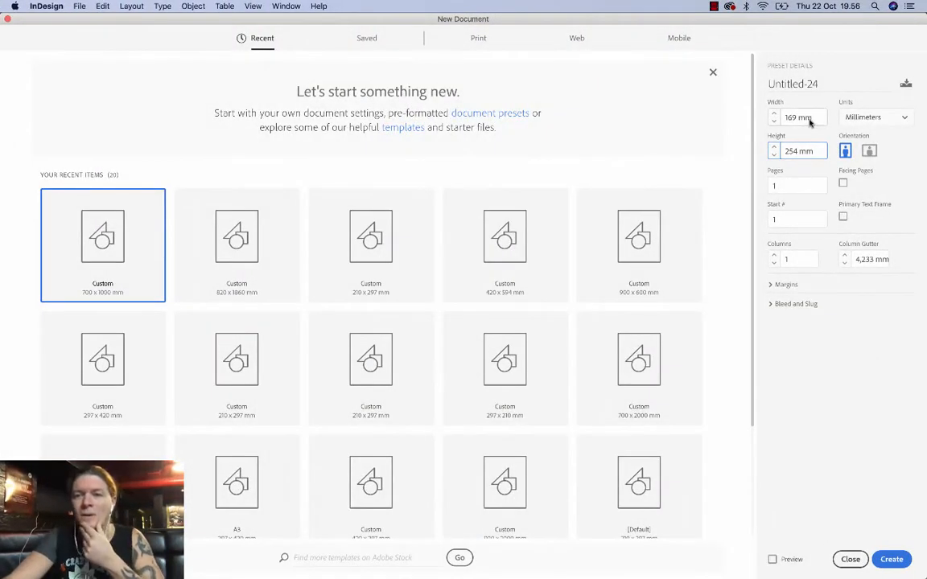
left_click(809, 119)
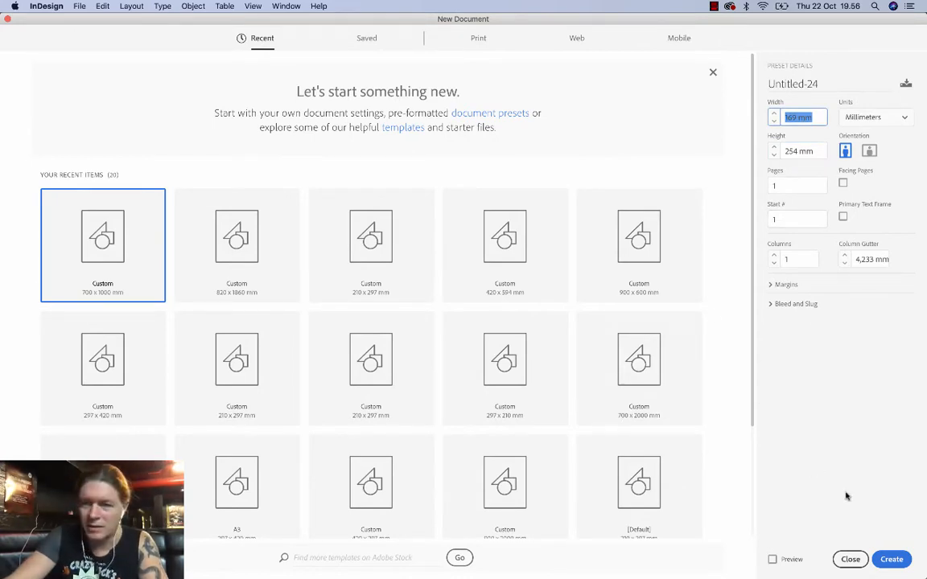
left_click(897, 556)
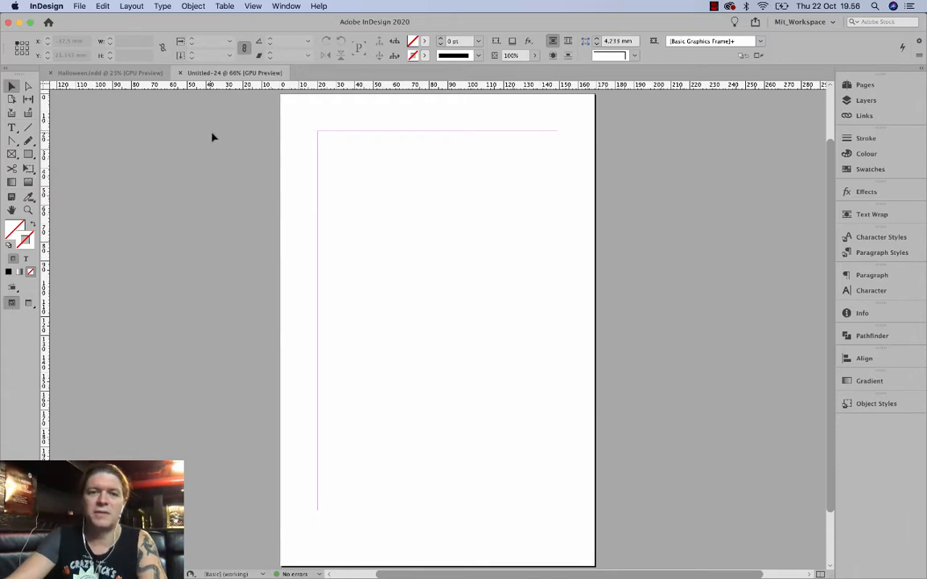
Place the full guitarist photo, the Photoshop file ending in "_test", from the Desktop at the page's upper-left corner.
key("super+d")
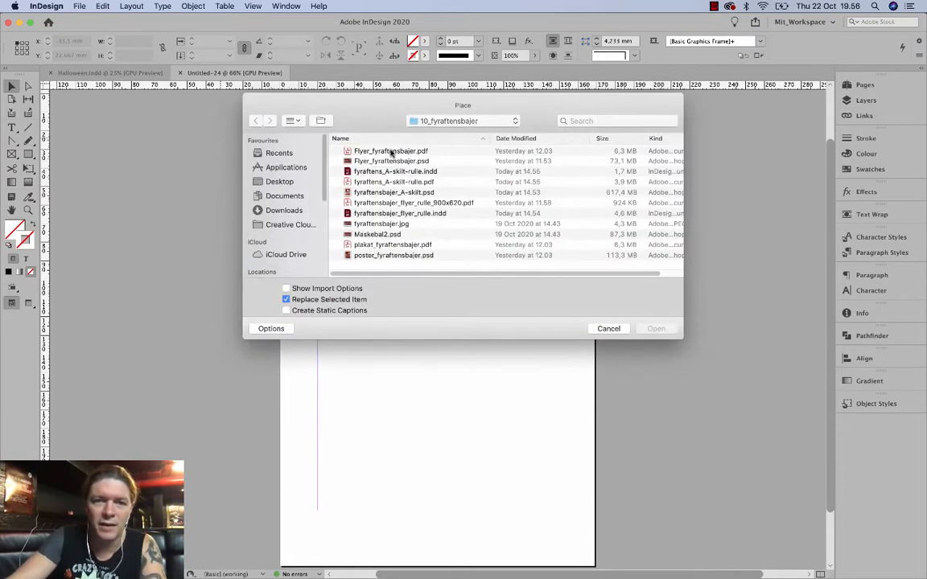
left_click(269, 181)
scroll(391, 255, "down", 5)
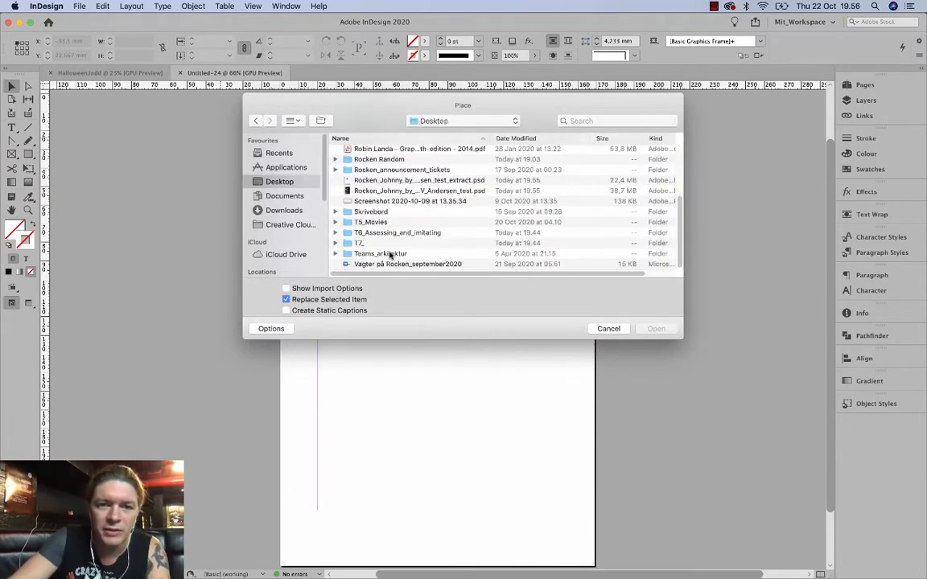
left_click(384, 191)
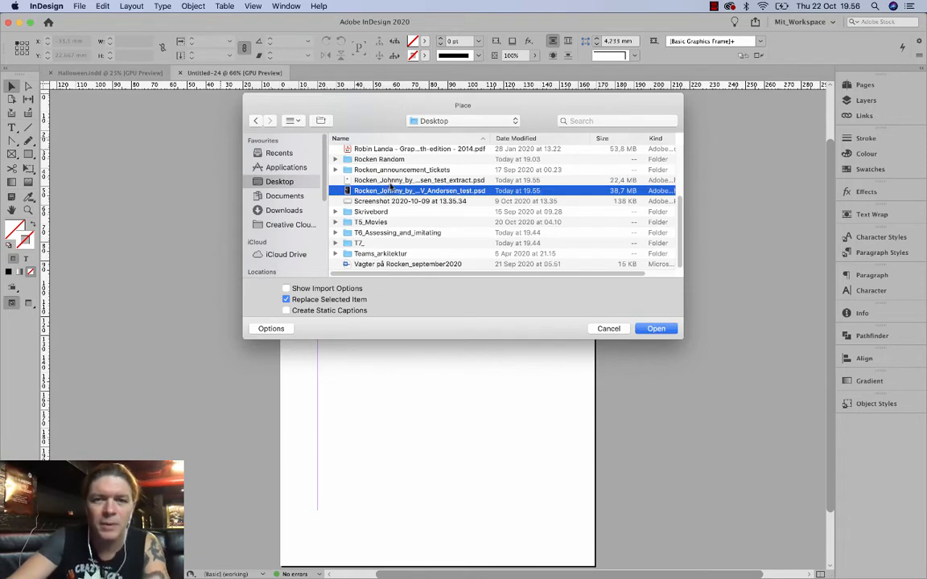
left_click(656, 328)
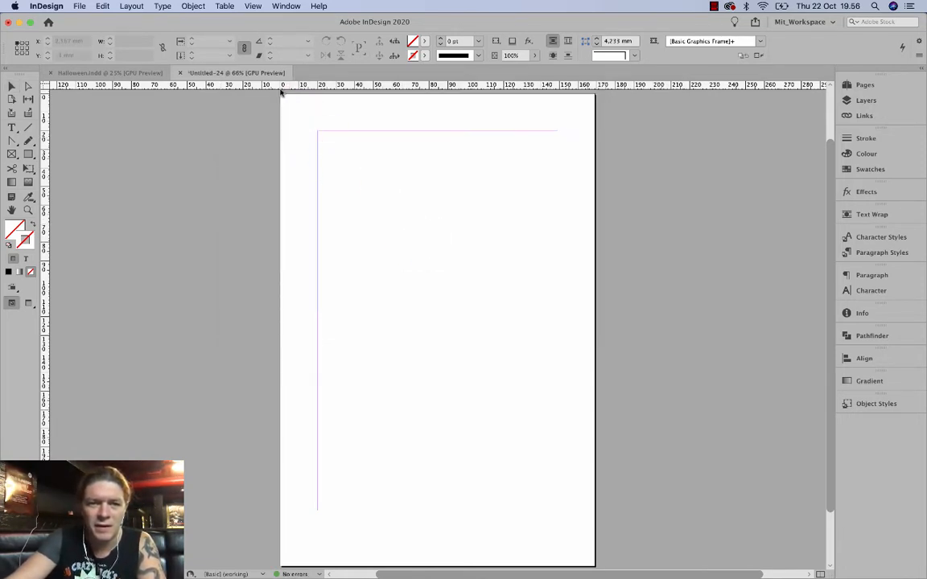
left_click(281, 94)
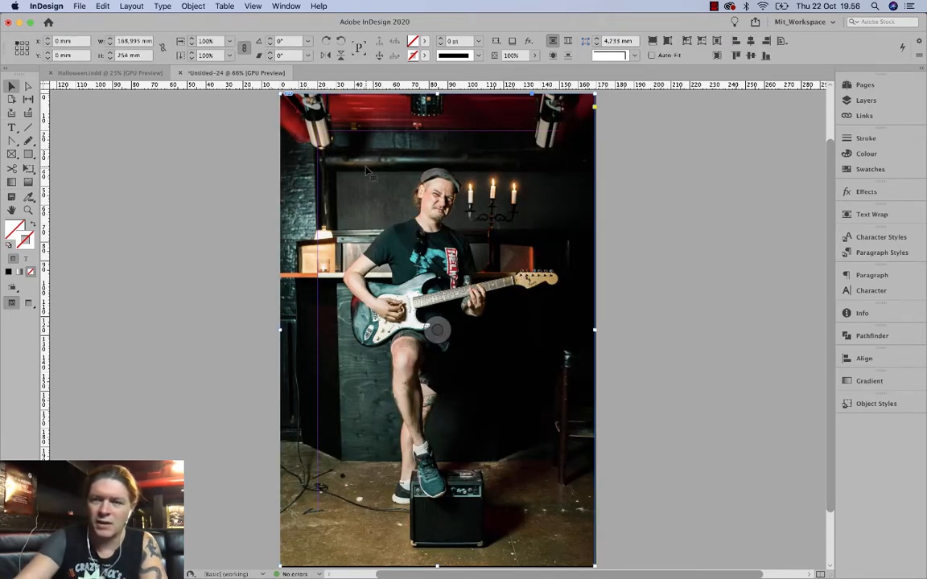
Expand Layer 1 and lock the placed "_test" photo in it.
left_click(866, 100)
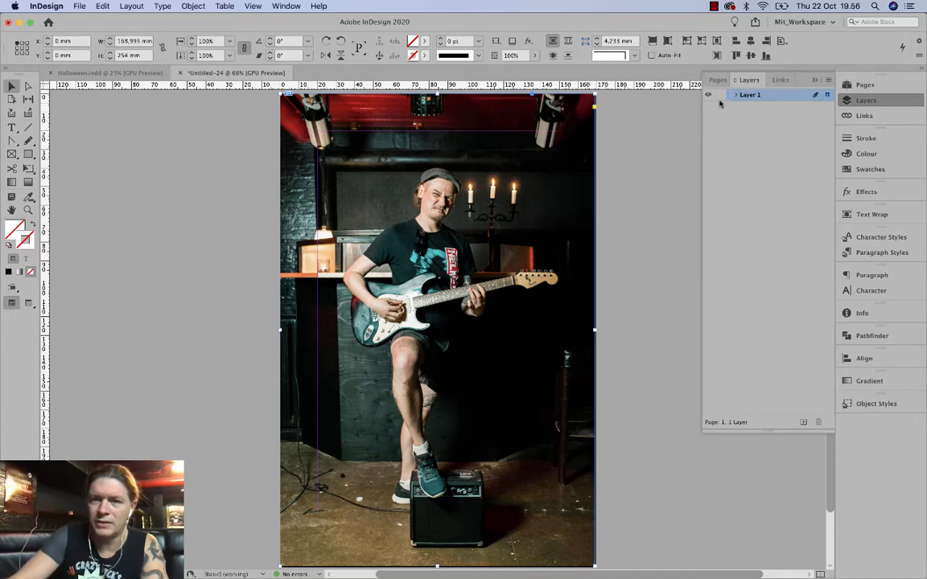
left_click(733, 96)
left_click(652, 103)
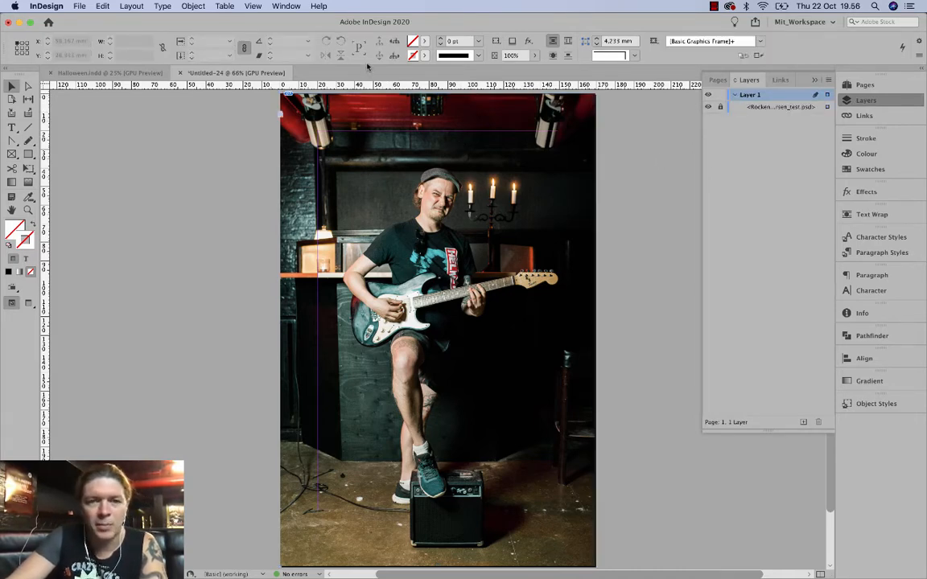
Place the cutout file ending in "_test_extract" from the Desktop at the page's upper-left corner, and toggle its visibility off and on.
key("super+d")
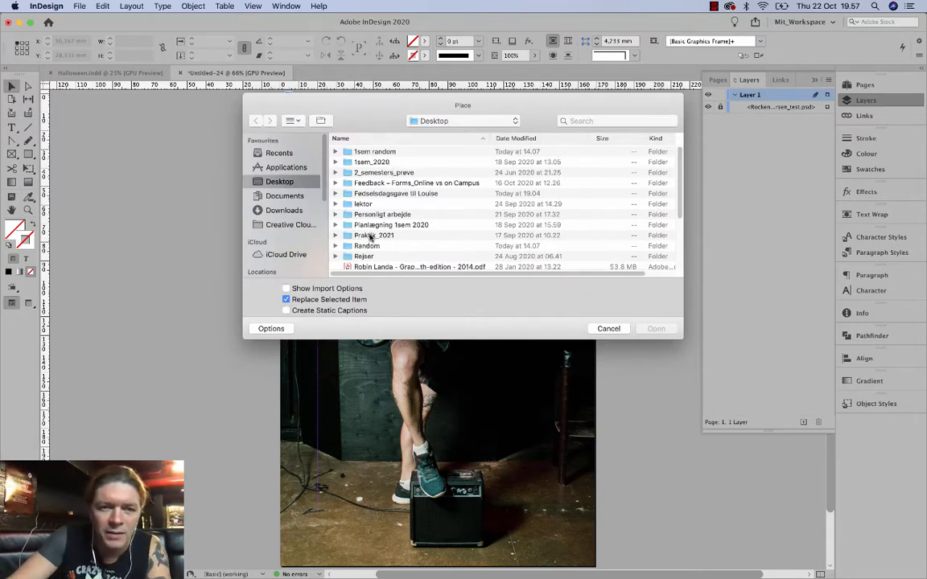
scroll(371, 236, "down", 5)
left_click(400, 192)
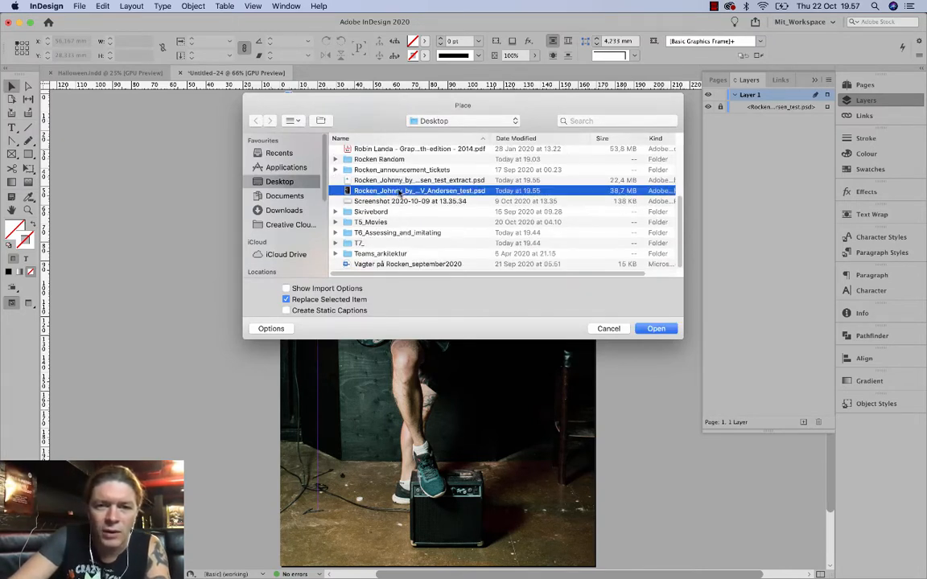
left_click(480, 181)
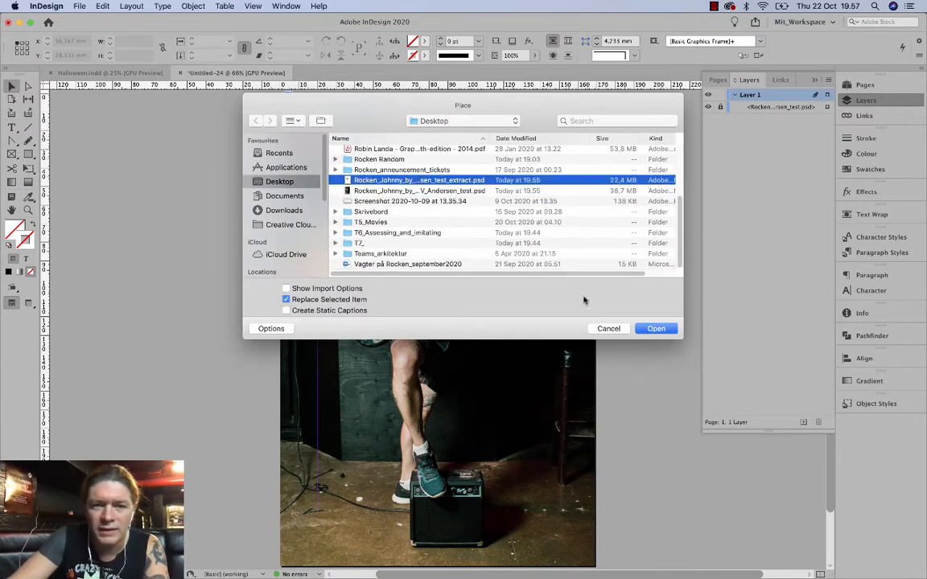
left_click(659, 329)
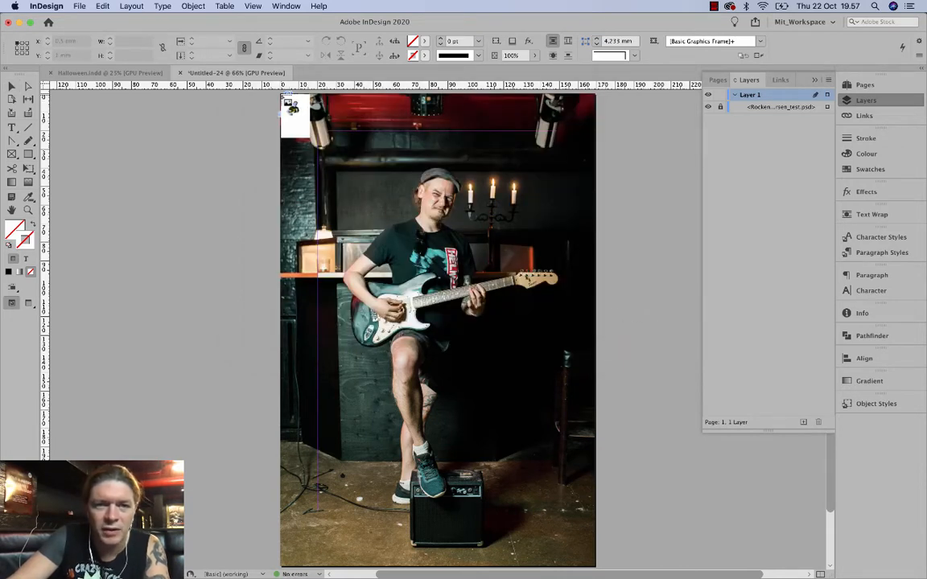
left_click(280, 95)
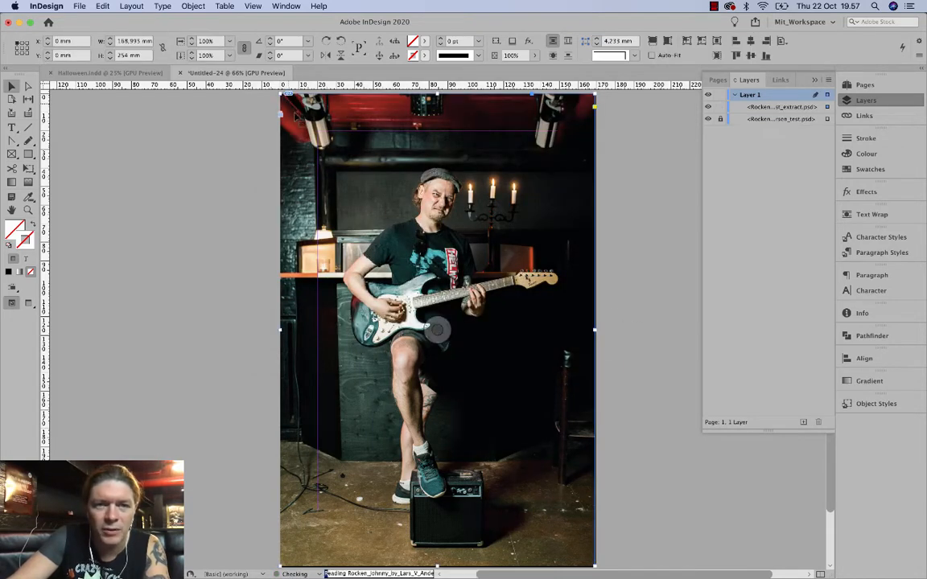
left_click(708, 108)
left_click(708, 108)
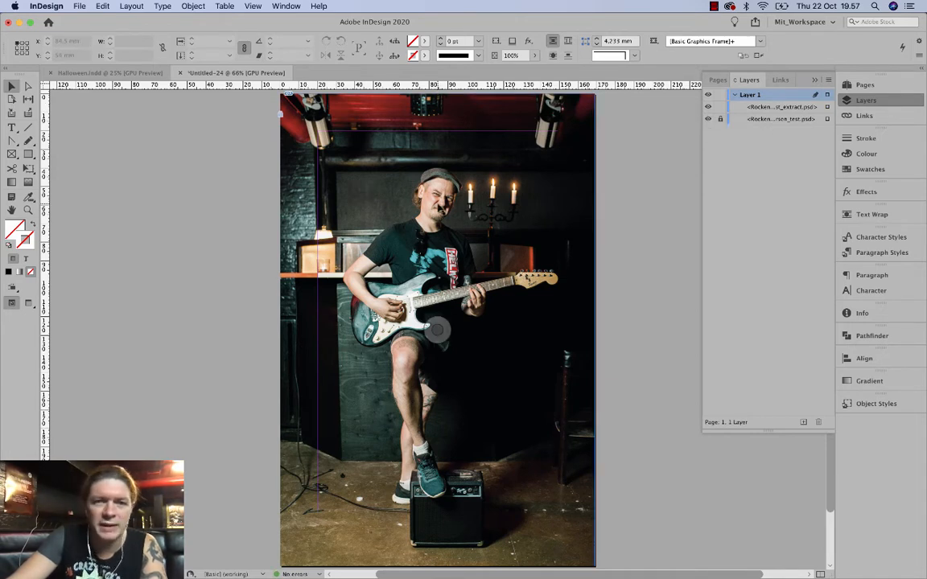
Shift the guitarist cutout off its position over the full photo and undo the move.
left_click_drag(437, 328, 483, 343)
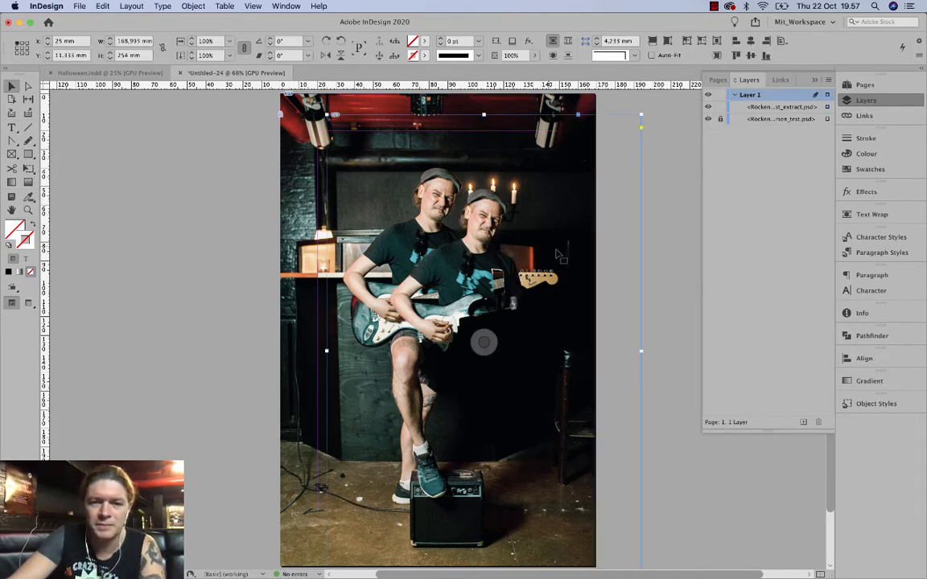
key("super+z")
Create a text frame about 129 by 79 mm at the page's upper-left margin corner and enter "Breaking Bad" in it.
left_click(11, 127)
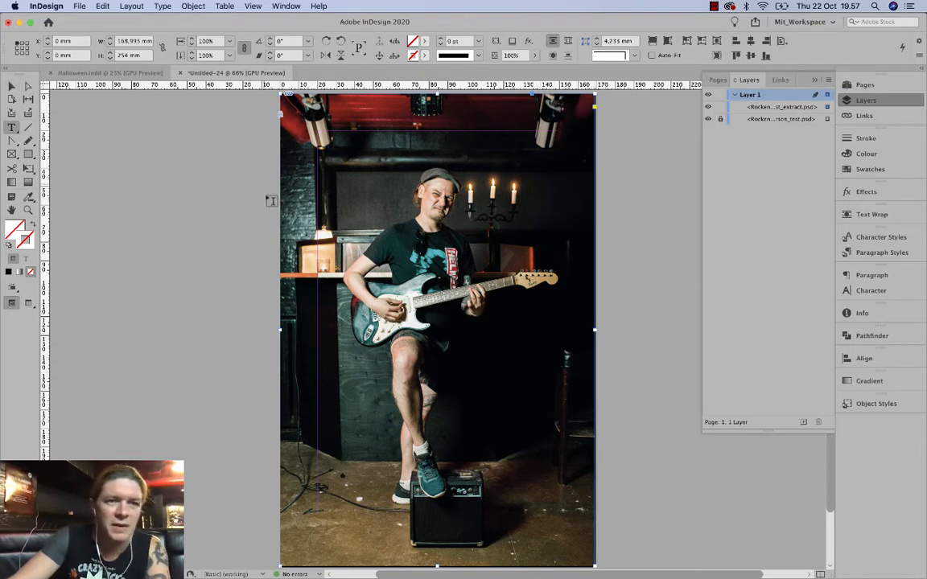
left_click_drag(315, 129, 560, 280)
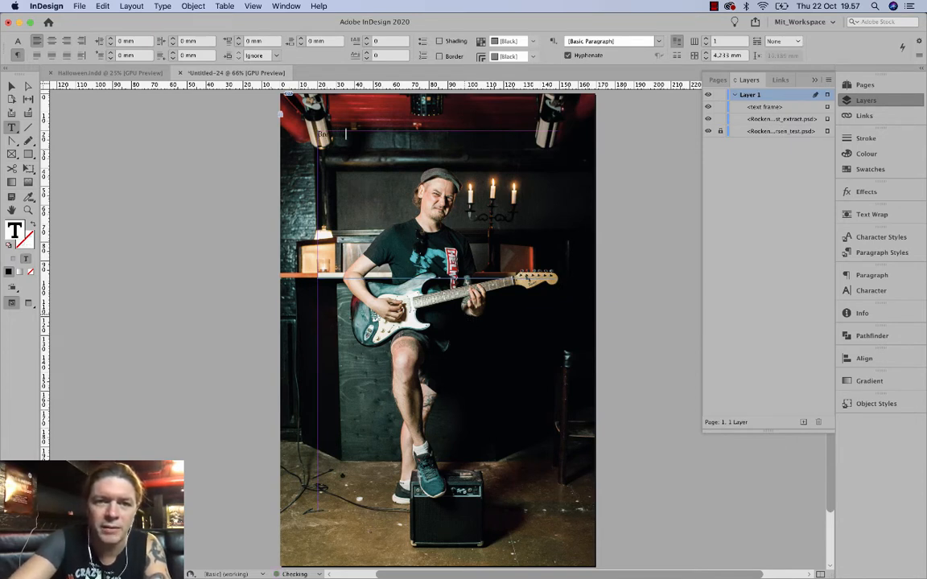
Format the whole "Breaking Bad" title in Futura Bold at 60 pt.
key("super+a")
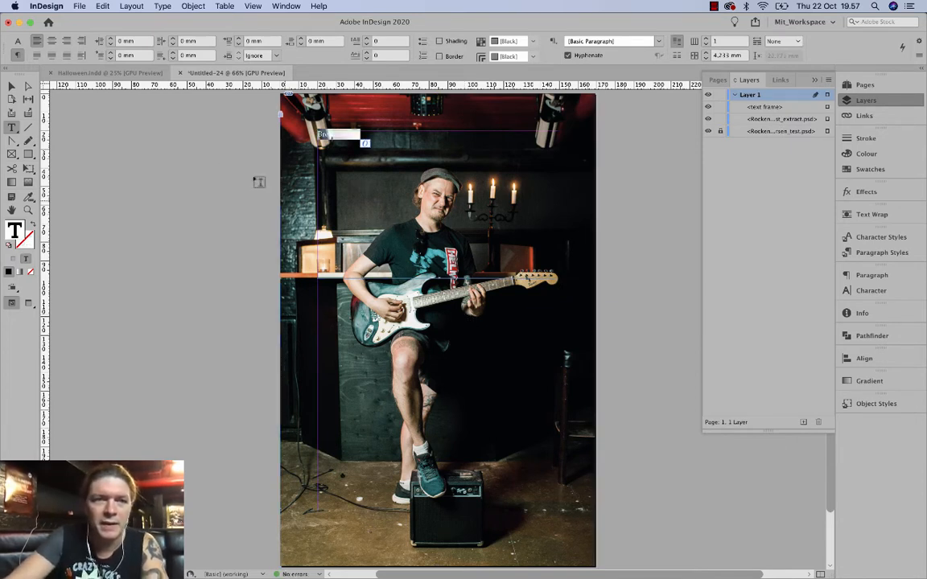
left_click(18, 40)
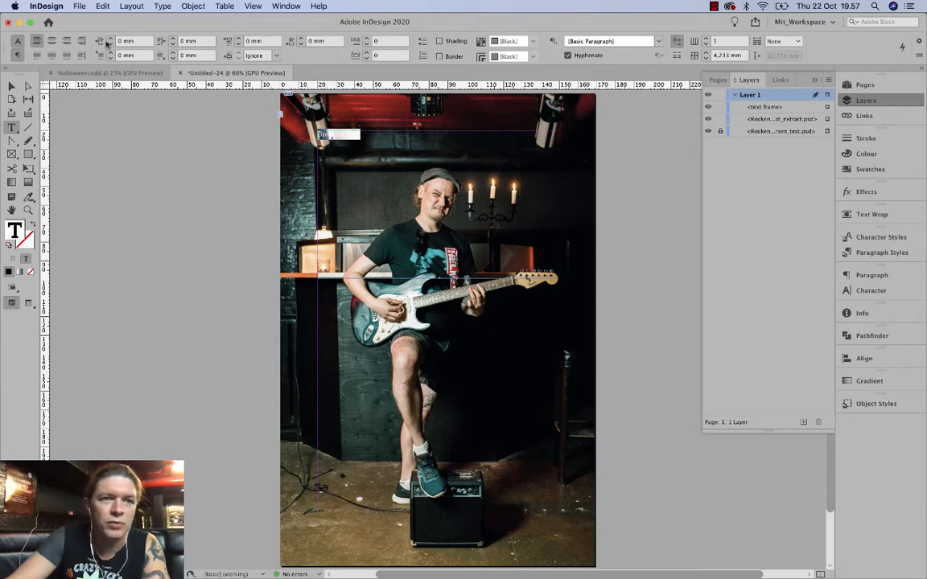
left_click(18, 40)
left_click(68, 41)
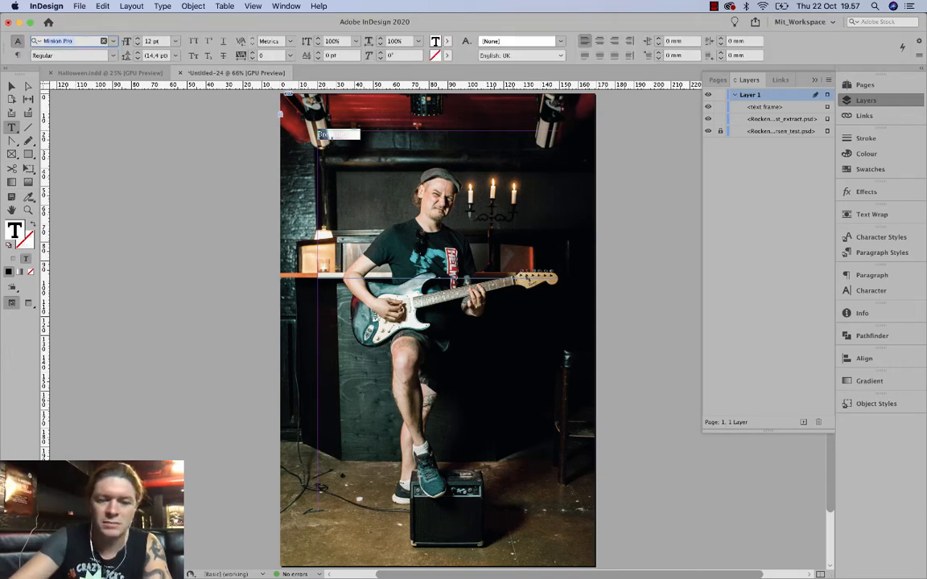
type("Futura")
key("Return")
left_click(152, 42)
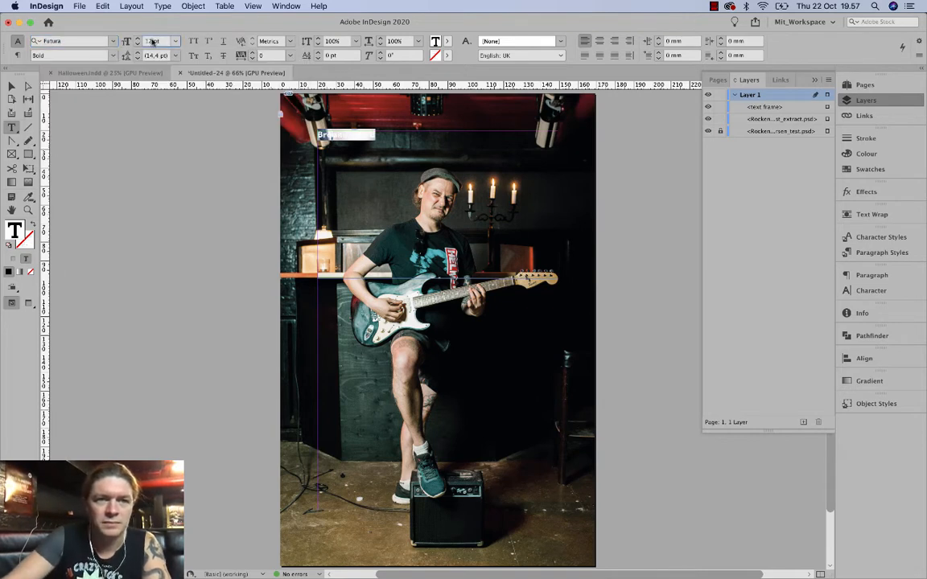
type("60")
key("Return")
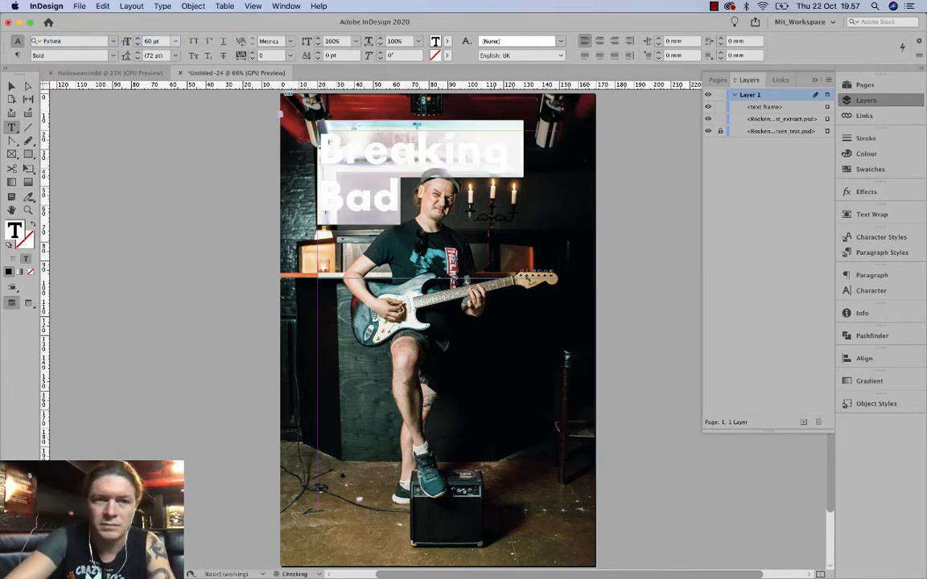
key("Escape")
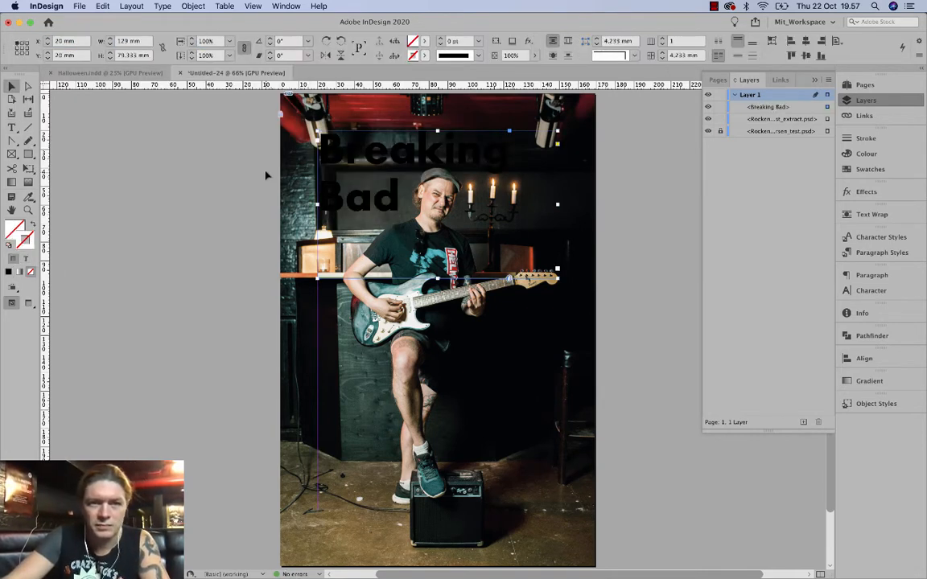
Colour all of the "Breaking Bad" text with the Paper swatch and reselect its frame as an object.
left_click(389, 183)
key("super+a")
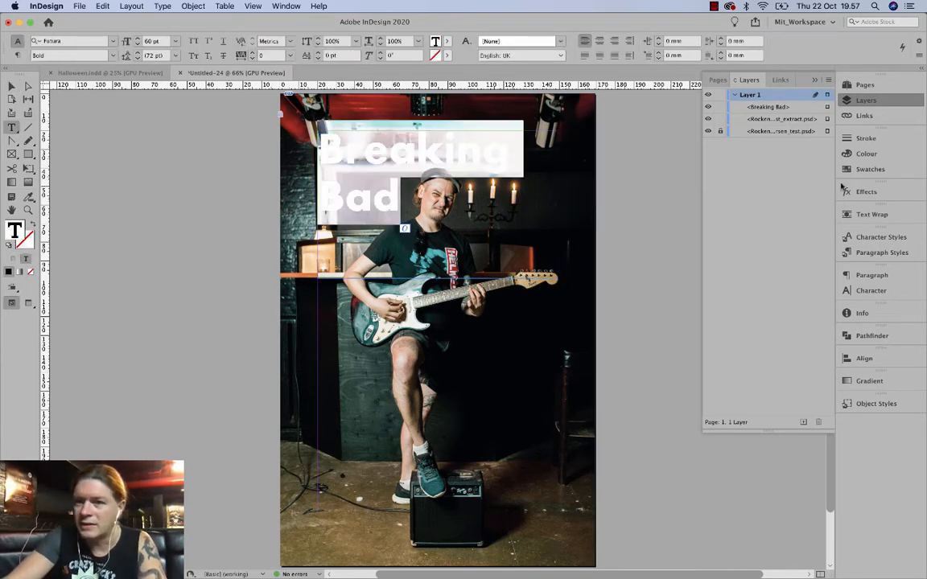
left_click(870, 169)
left_click(737, 193)
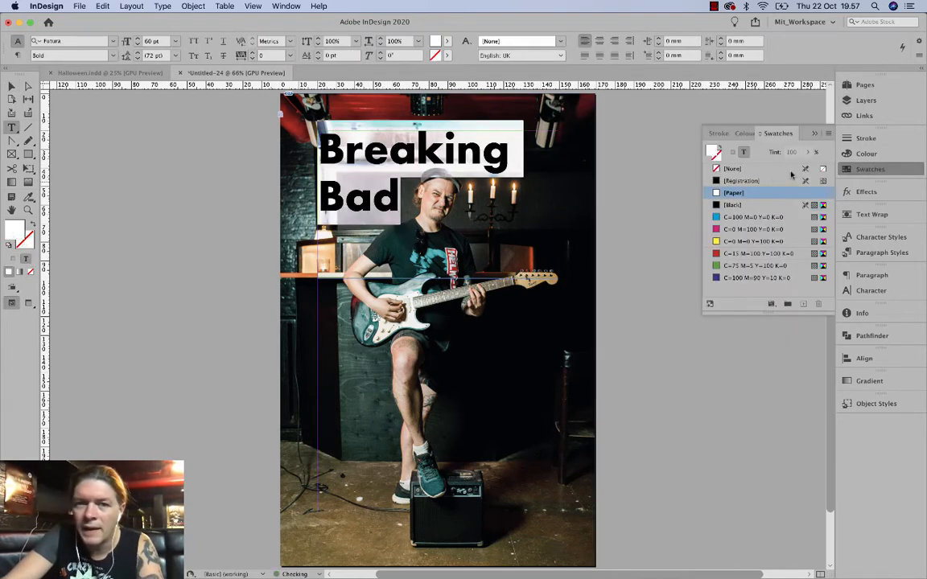
left_click(814, 136)
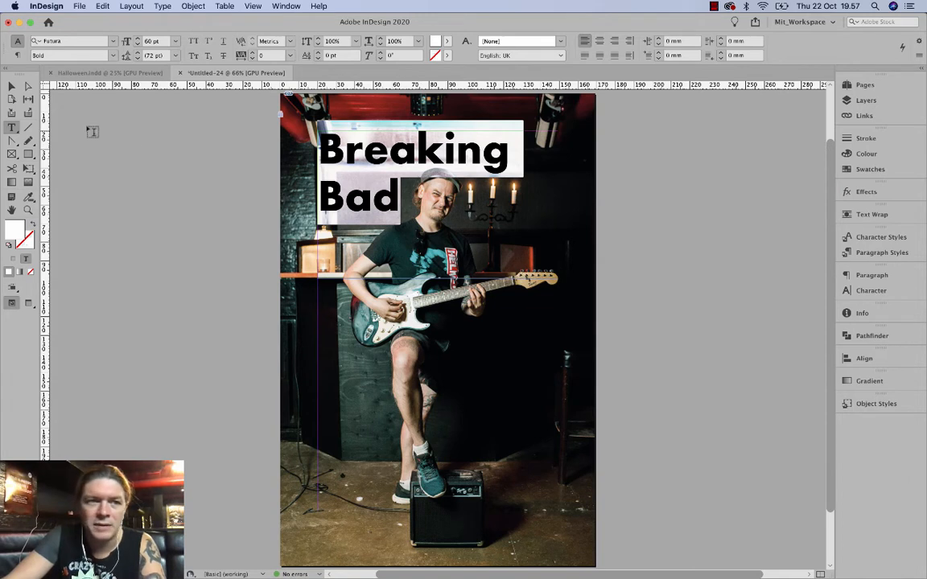
left_click(12, 86)
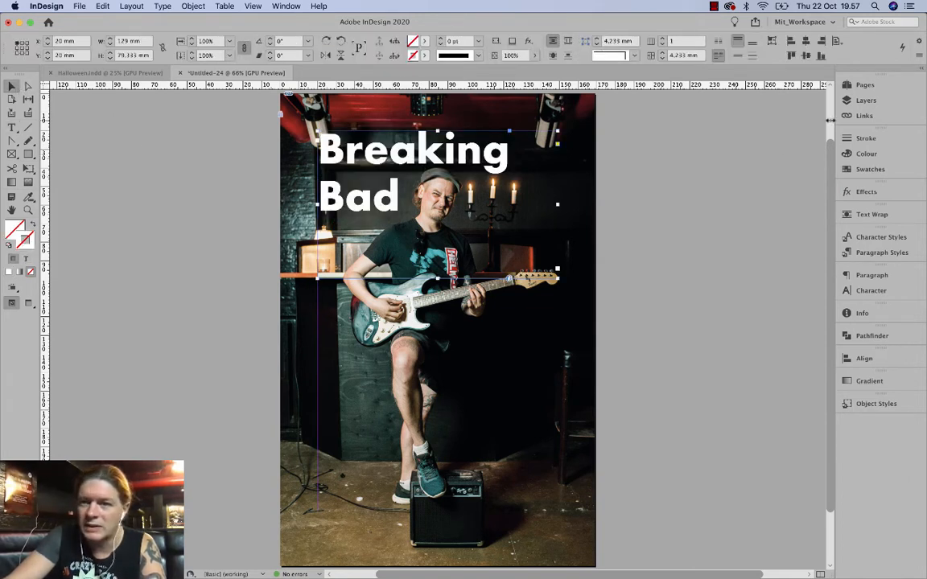
Move the "Breaking Bad" frame below the cutout in the layer stack and shift it horizontally to X 33 mm.
left_click(863, 100)
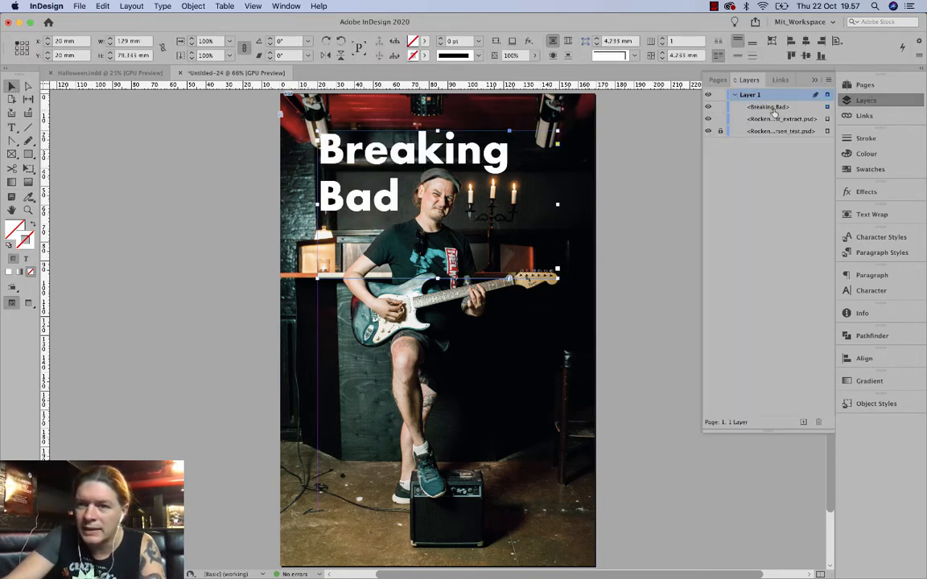
left_click_drag(781, 108, 705, 121)
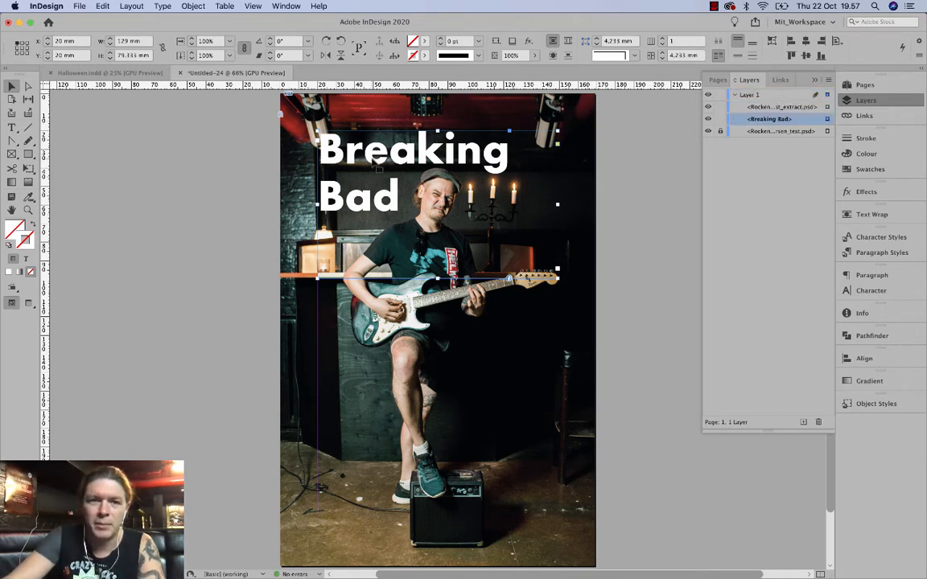
left_click_drag(372, 162, 456, 155)
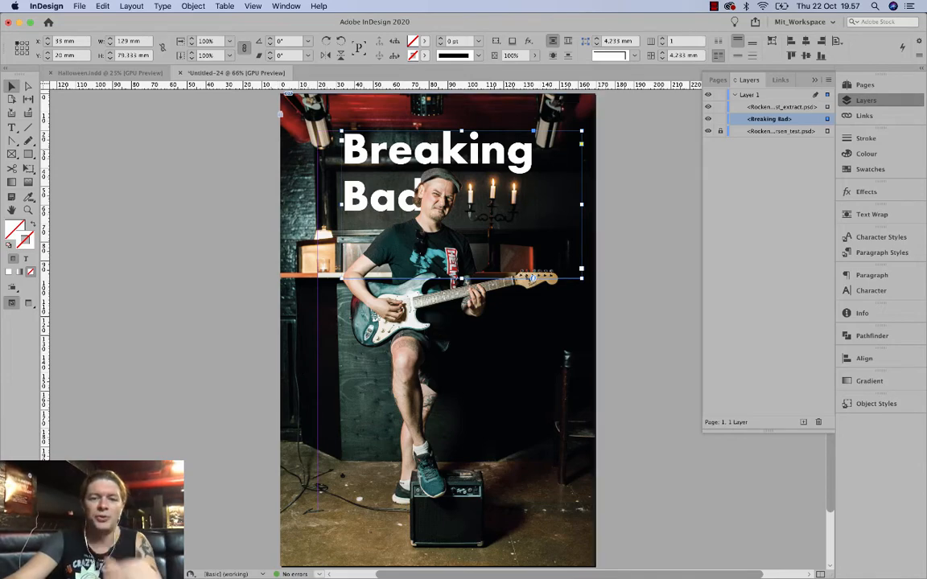
Switch to Photoshop, dismiss the Image Size dialog unchanged and bring up the breaking_bad.jpg document.
mouse_move(303, 561)
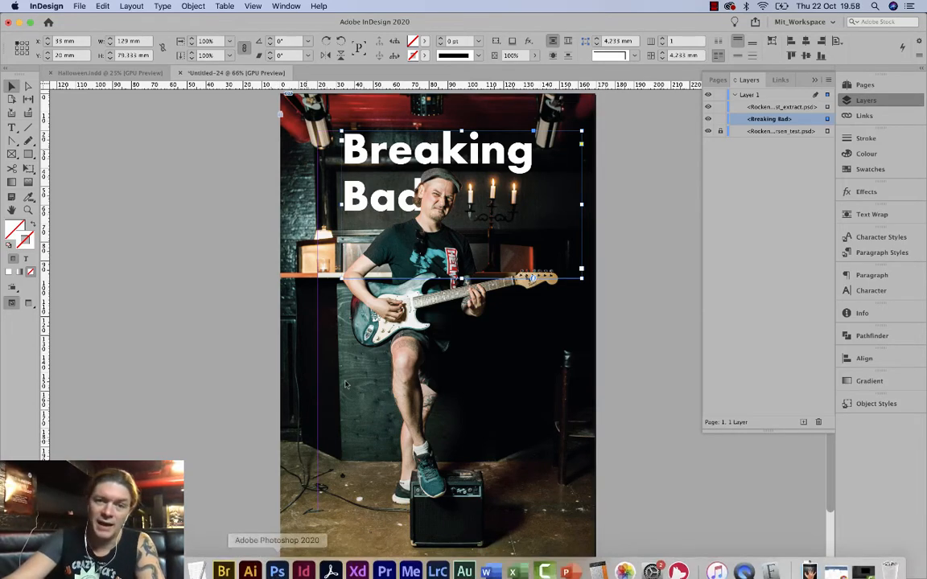
left_click(274, 561)
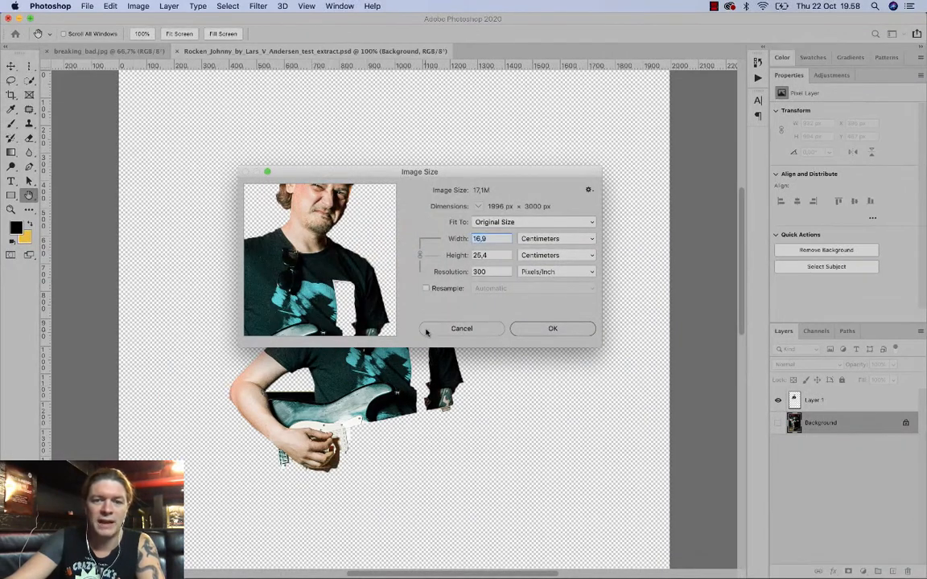
left_click(429, 329)
left_click(111, 51)
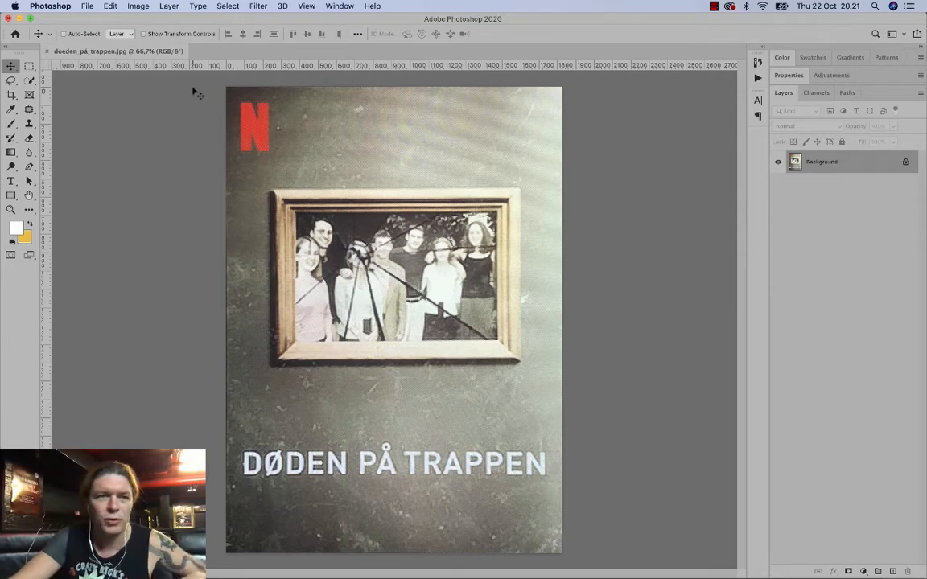
Open all four images from the doeden_på_trappen folder: the chalkboard, the frame, the group photo and the shattered glass.
left_click(86, 6)
left_click(91, 30)
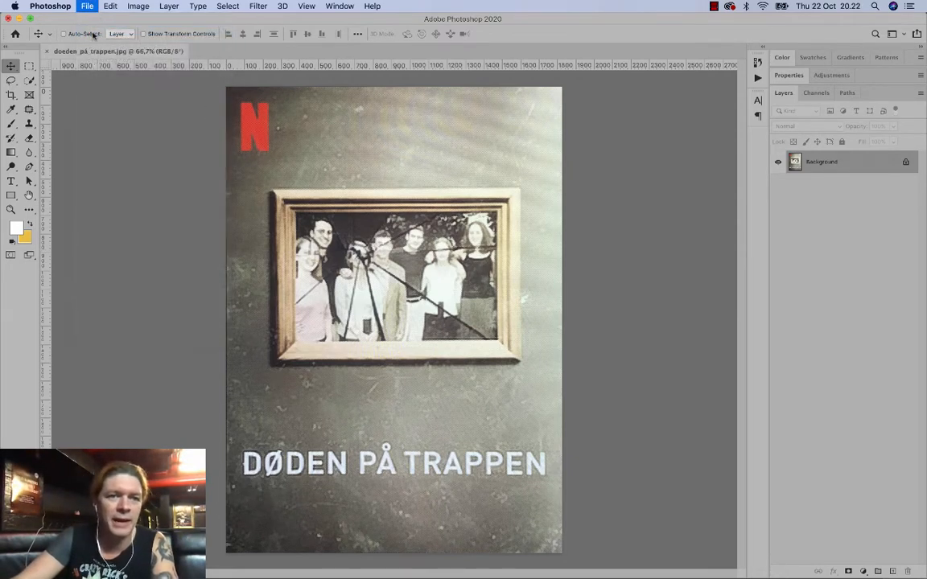
left_click(396, 137)
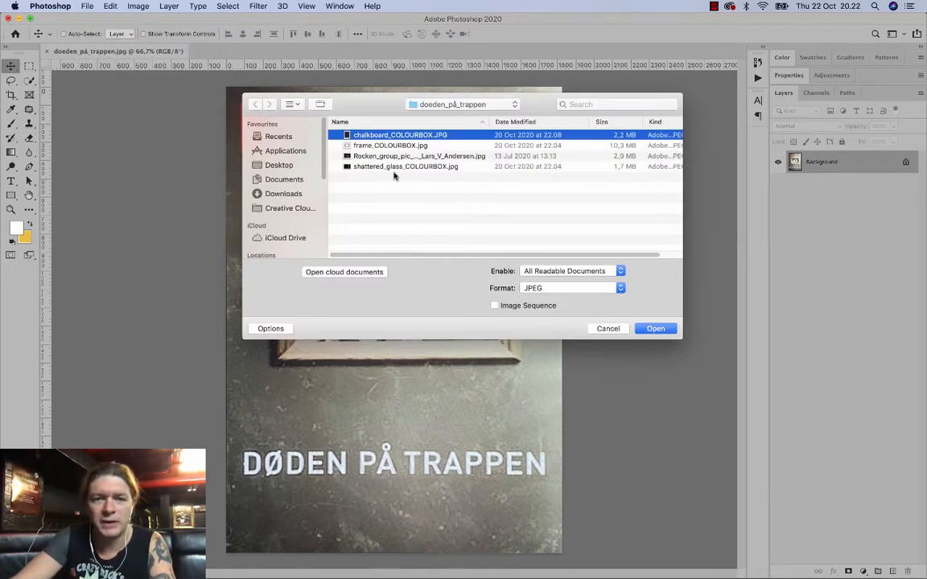
left_click(393, 168, "shift")
left_click(655, 328)
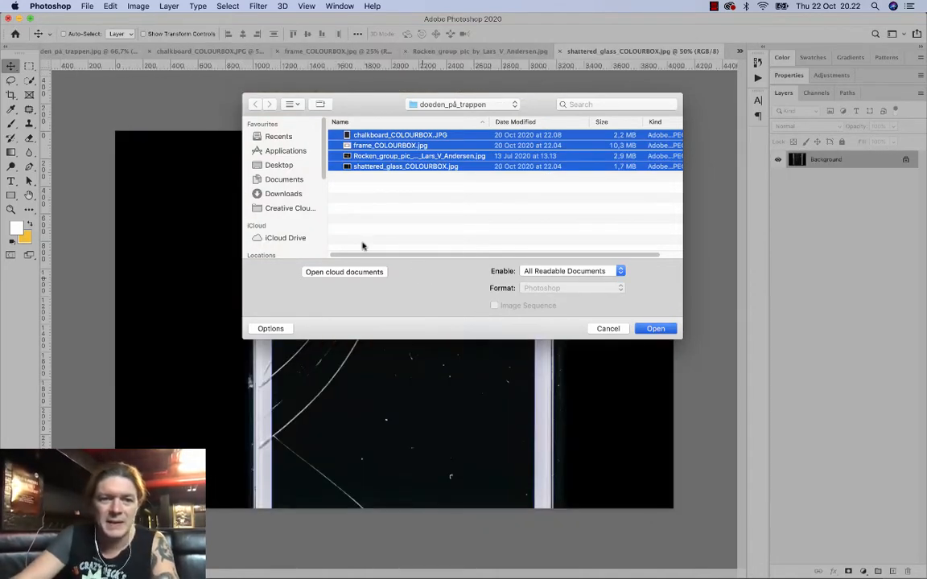
Crop chalkboard_COLOURBOX.JPG to the dark board, cutting away the white border on all sides.
left_click(219, 52)
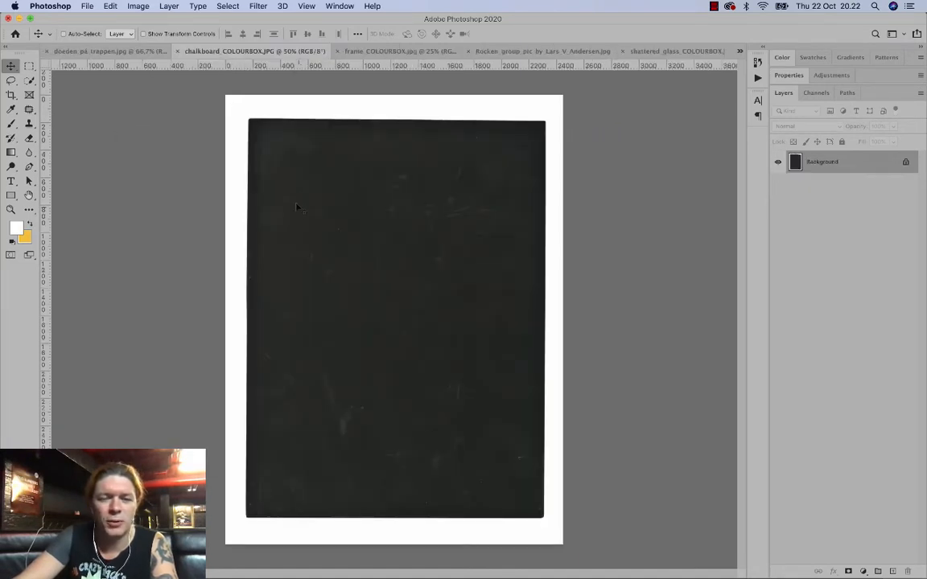
left_click(11, 95)
mouse_move(228, 94)
left_mouse_down()
mouse_move(244, 113)
mouse_move(237, 108)
left_mouse_up()
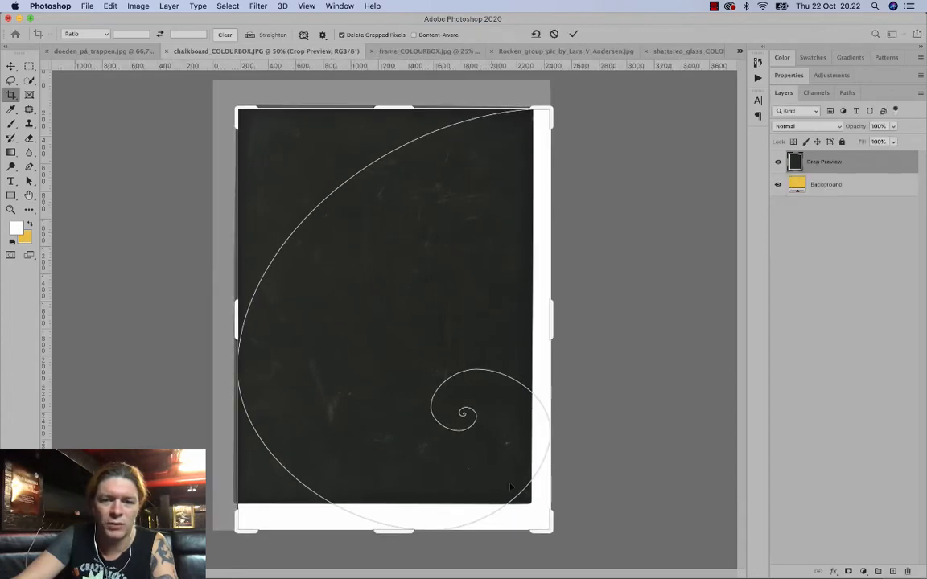
left_click_drag(539, 525, 539, 516)
key("Return")
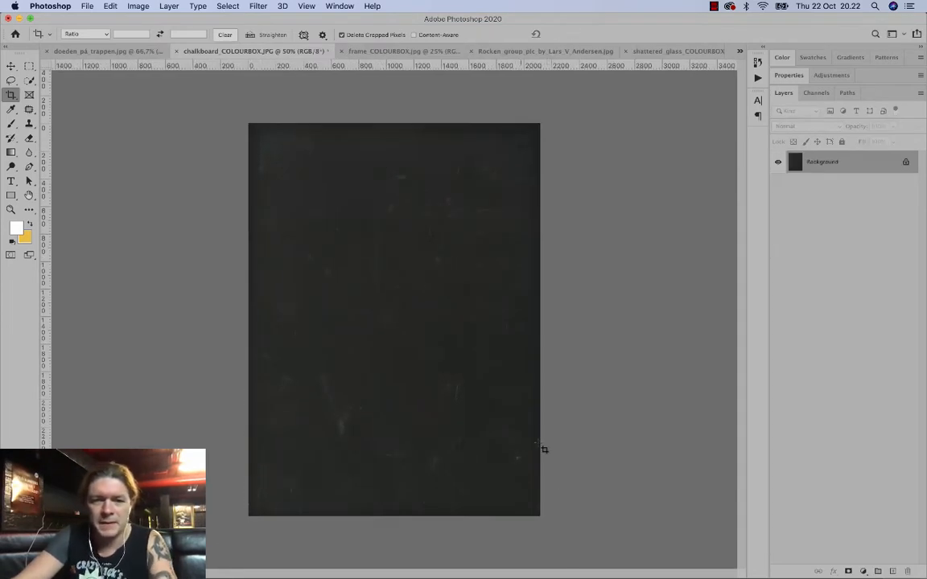
Add a new layer to the chalkboard image and draw a white-to-transparent linear gradient diagonally from beyond its upper-right edge to left of centre.
left_click(129, 51)
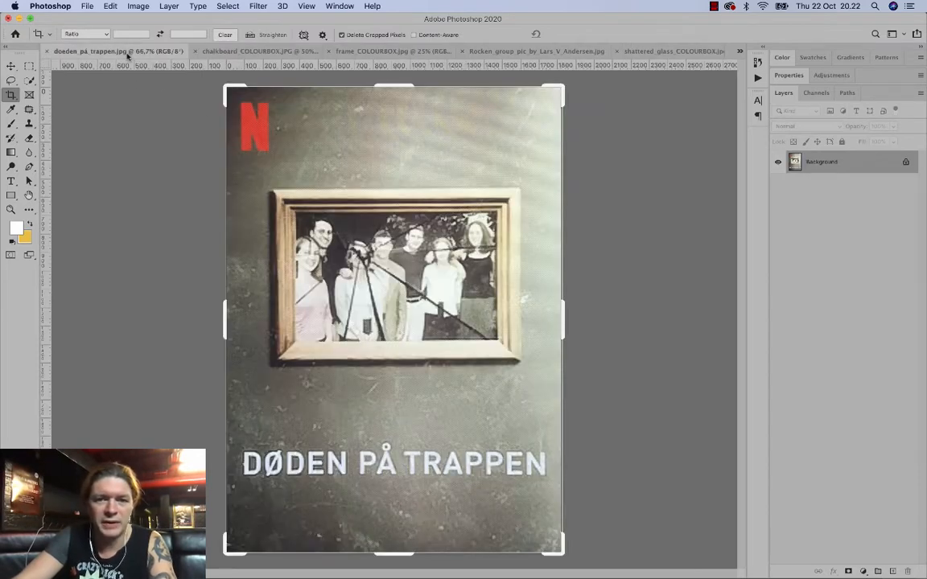
left_click(215, 51)
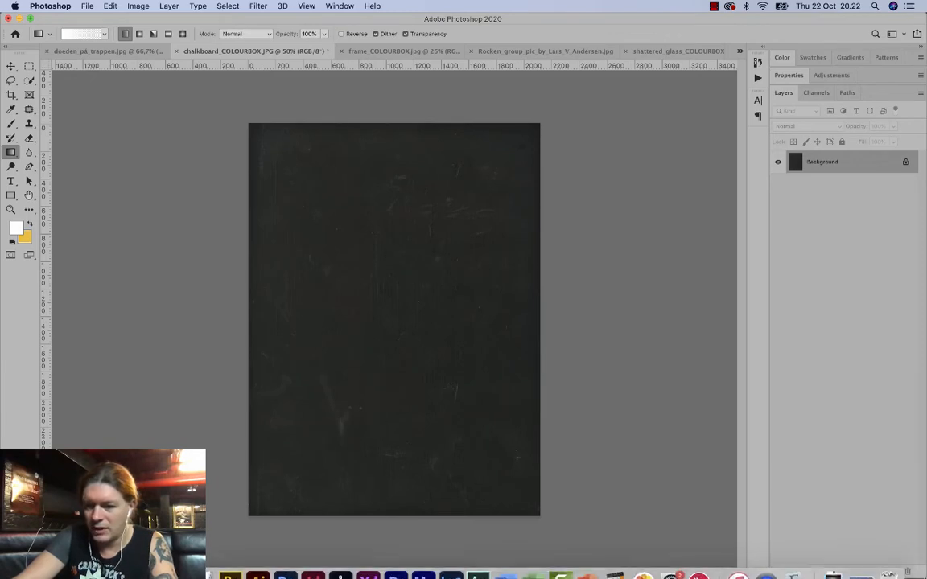
left_click(891, 570)
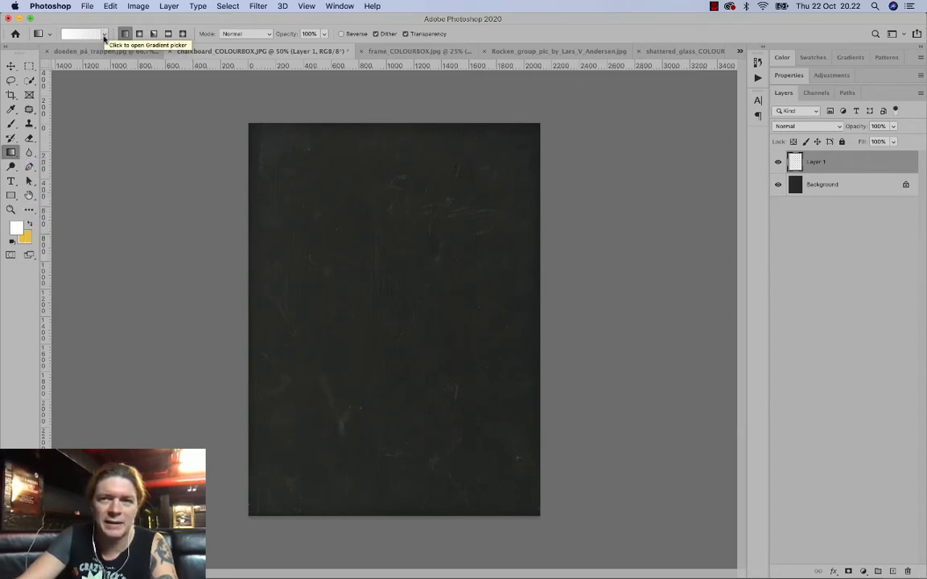
left_click(103, 34)
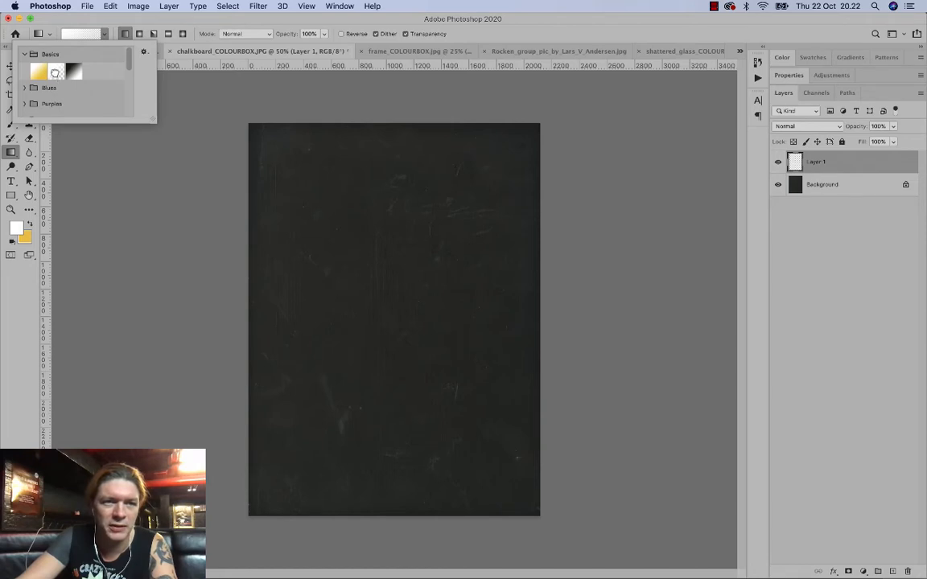
left_click(50, 70)
left_click(128, 21)
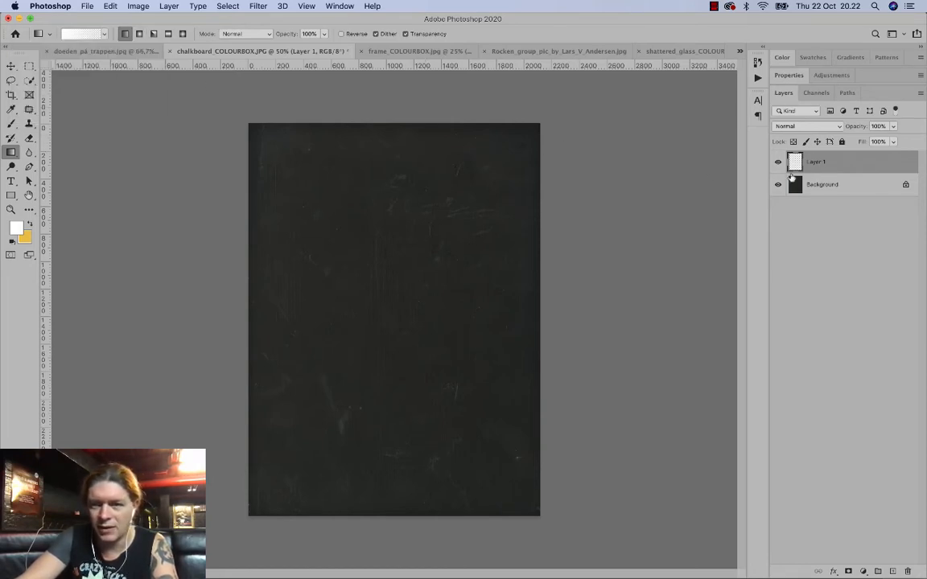
left_click_drag(576, 149, 330, 293)
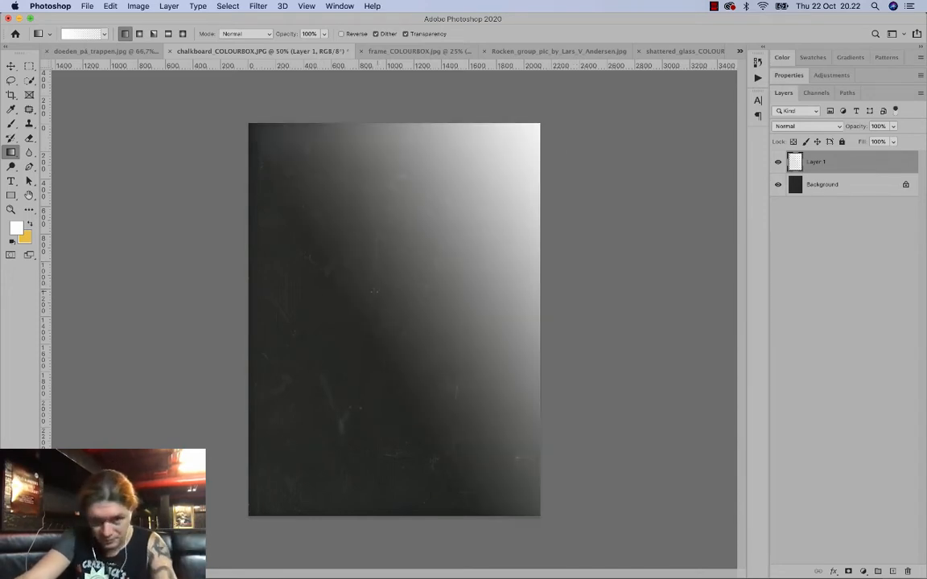
Adjust the Background layer's Levels, setting the black input to 9 and the midtones to 1.15.
left_click(819, 184)
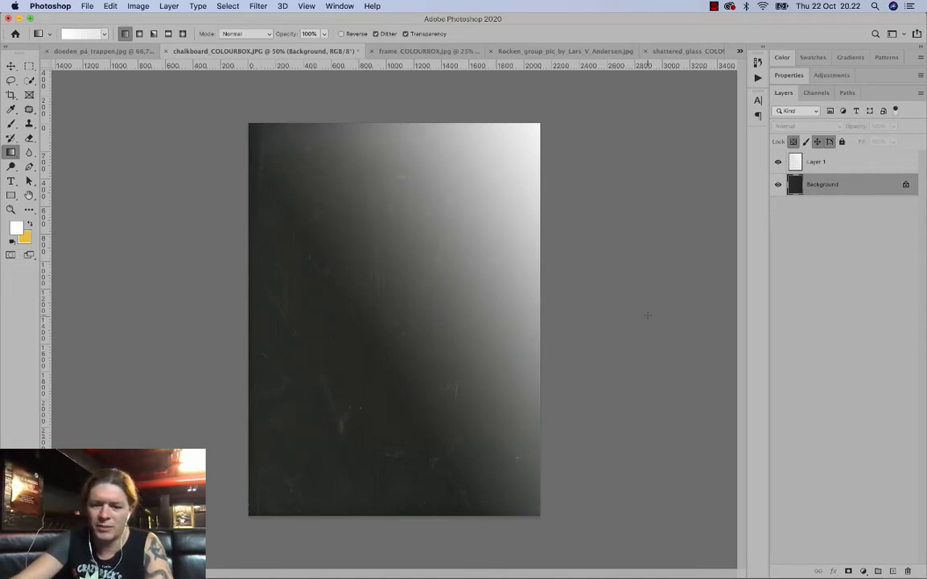
left_click(137, 6)
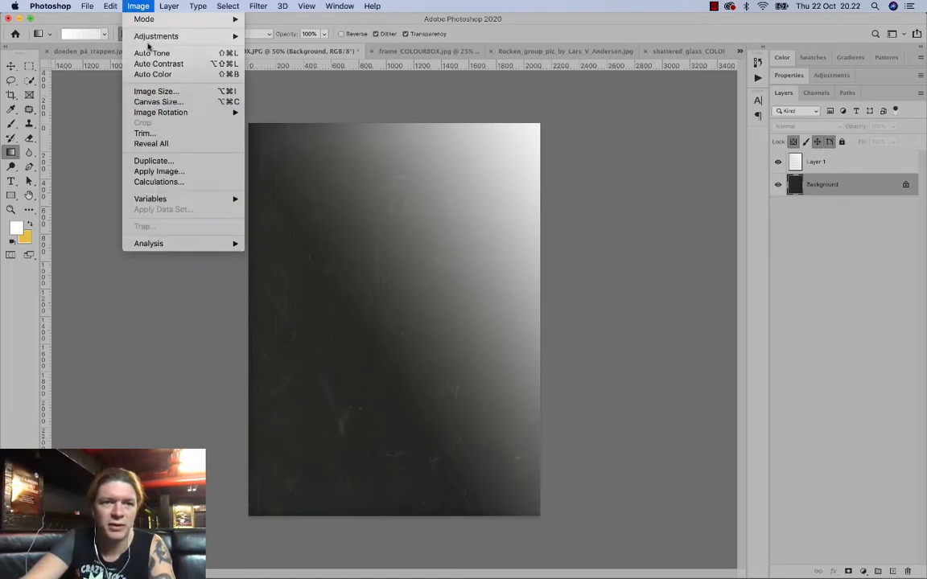
mouse_move(135, 36)
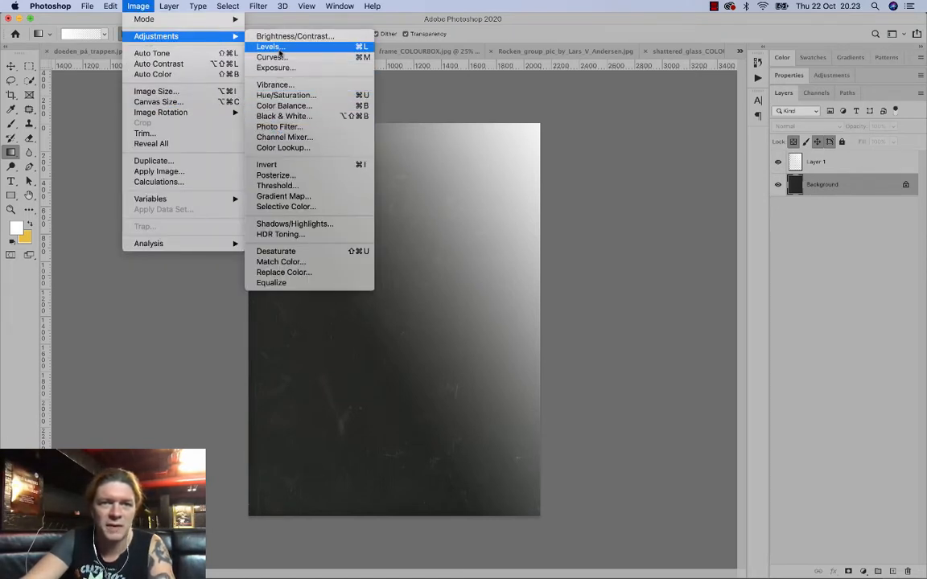
left_click(271, 46)
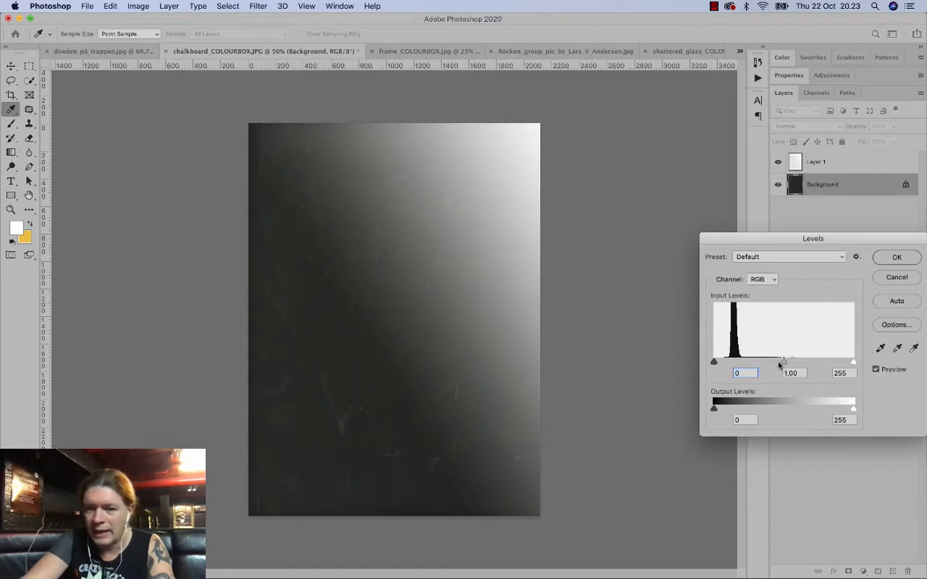
mouse_move(778, 365)
left_mouse_down()
mouse_move(801, 366)
mouse_move(778, 366)
left_mouse_up()
left_click_drag(713, 363, 718, 363)
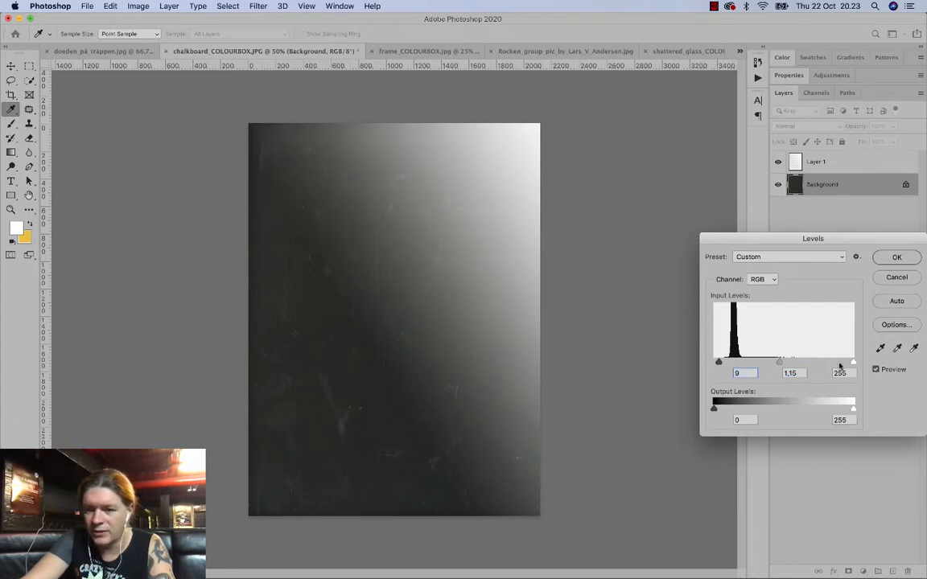
left_click(895, 258)
key("g")
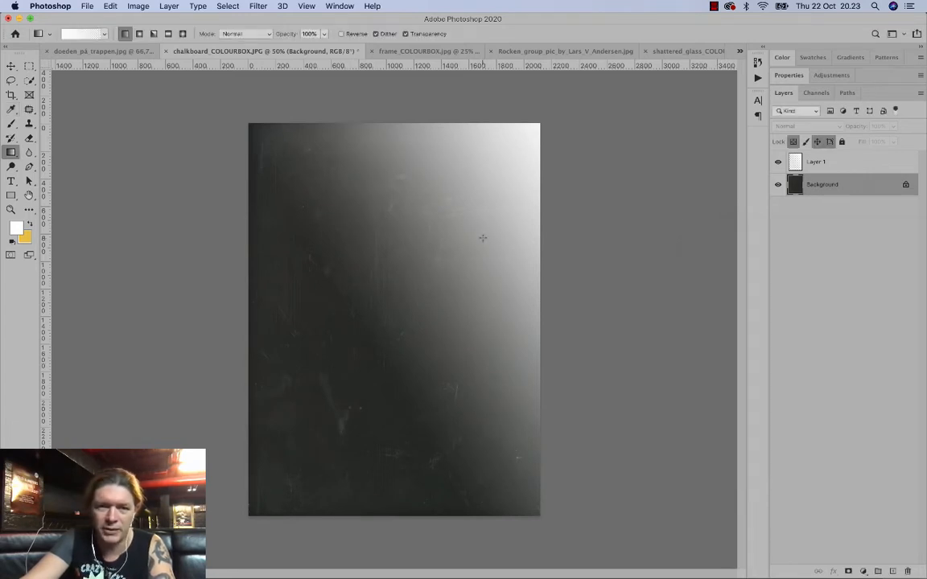
Apply the Add Noise filter to the Background layer with 7.16% amount, Gaussian distribution and Monochromatic on.
left_click(241, 4)
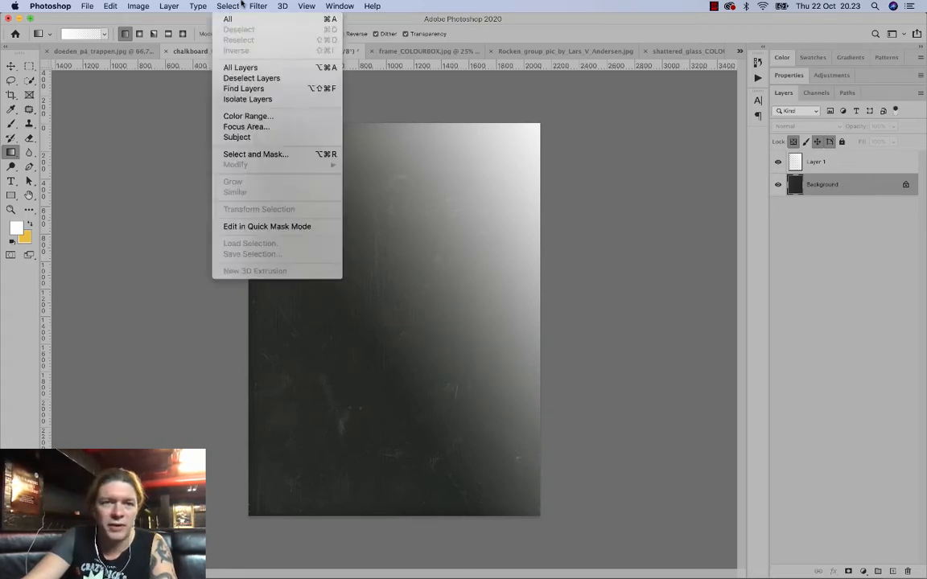
mouse_move(257, 6)
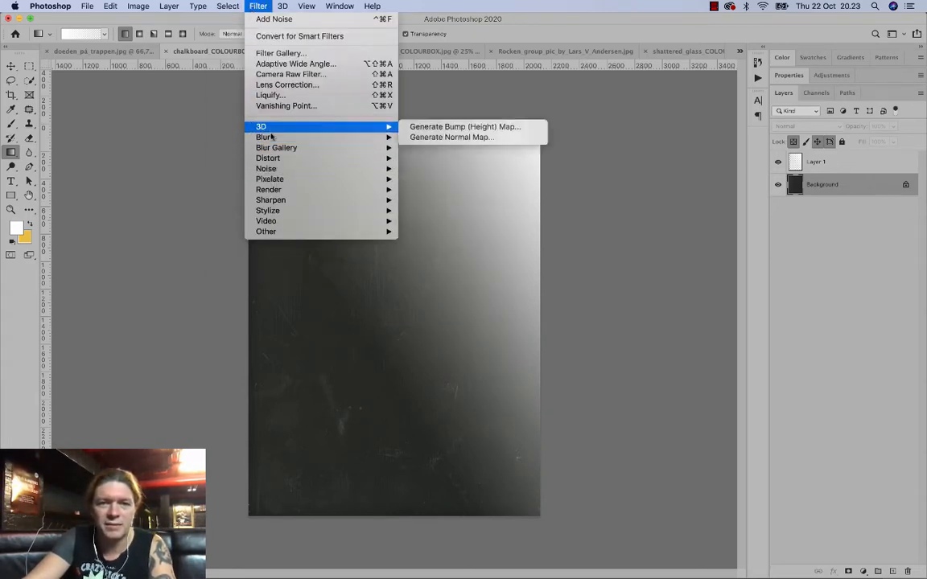
mouse_move(276, 171)
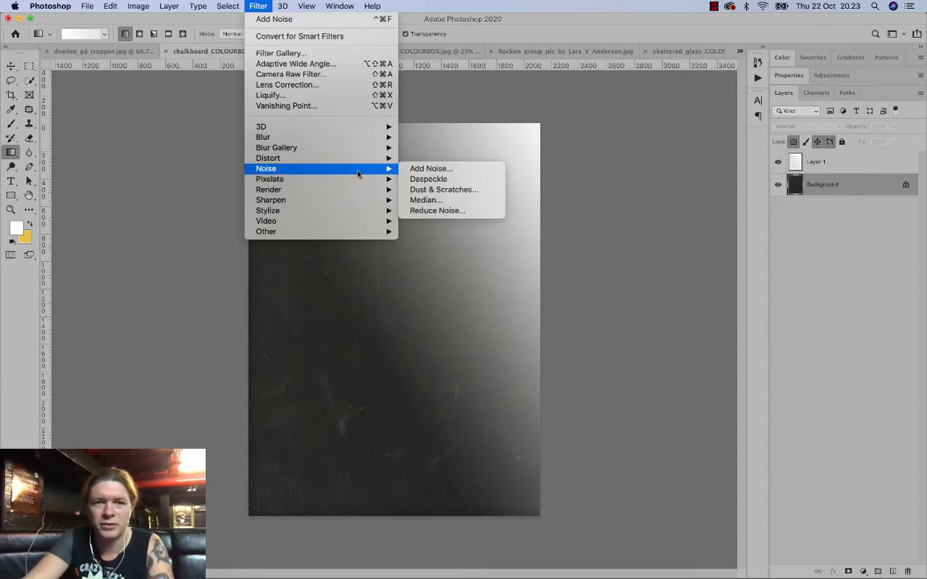
left_click(426, 168)
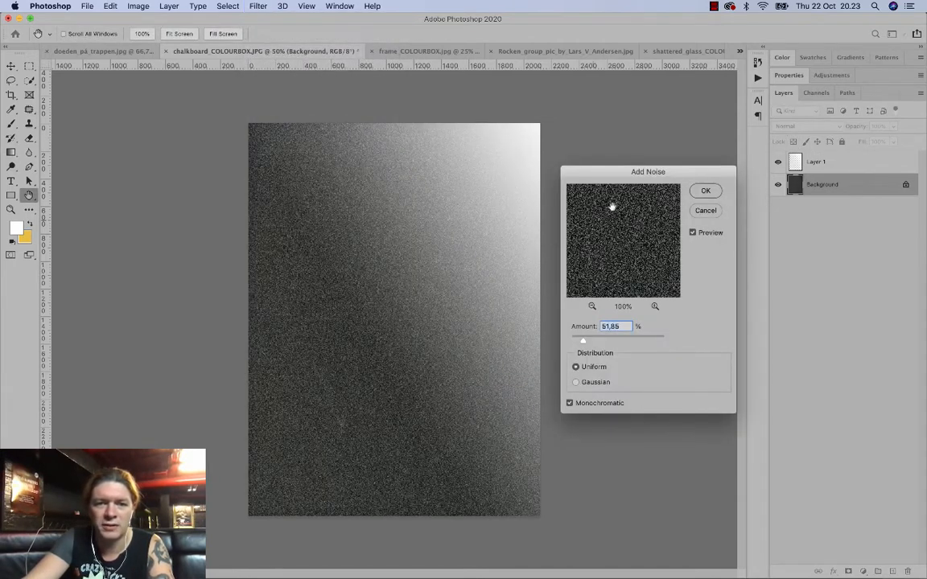
left_click_drag(591, 331, 575, 340)
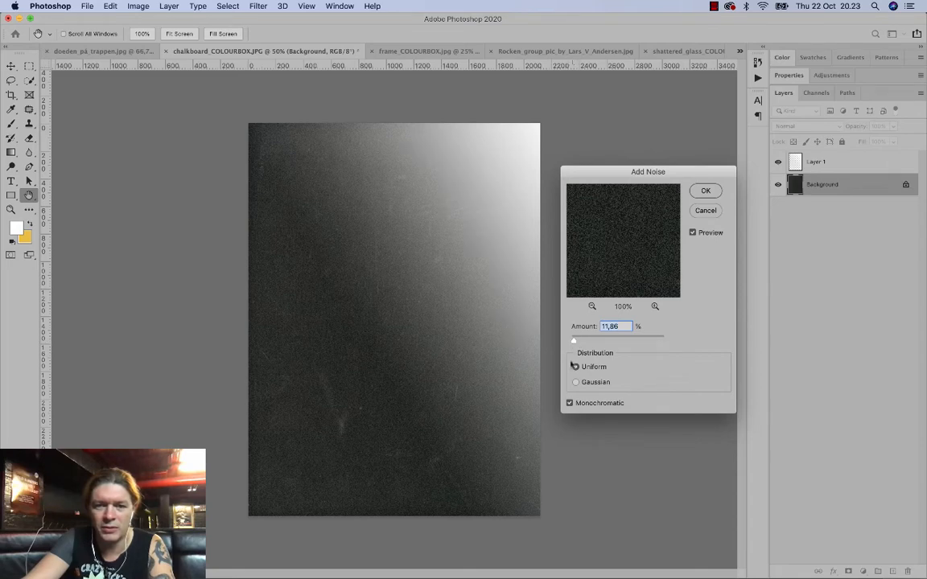
left_click(570, 404)
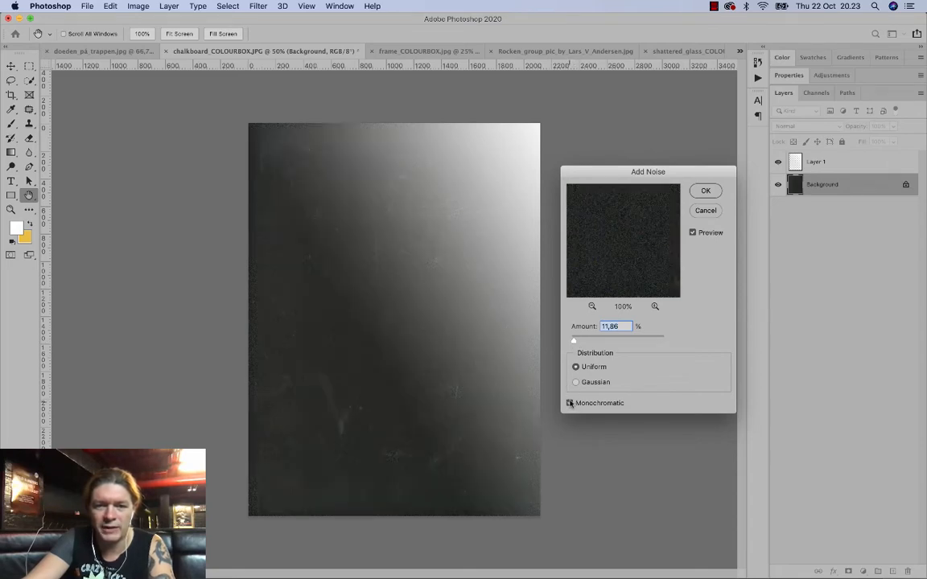
left_click(569, 403)
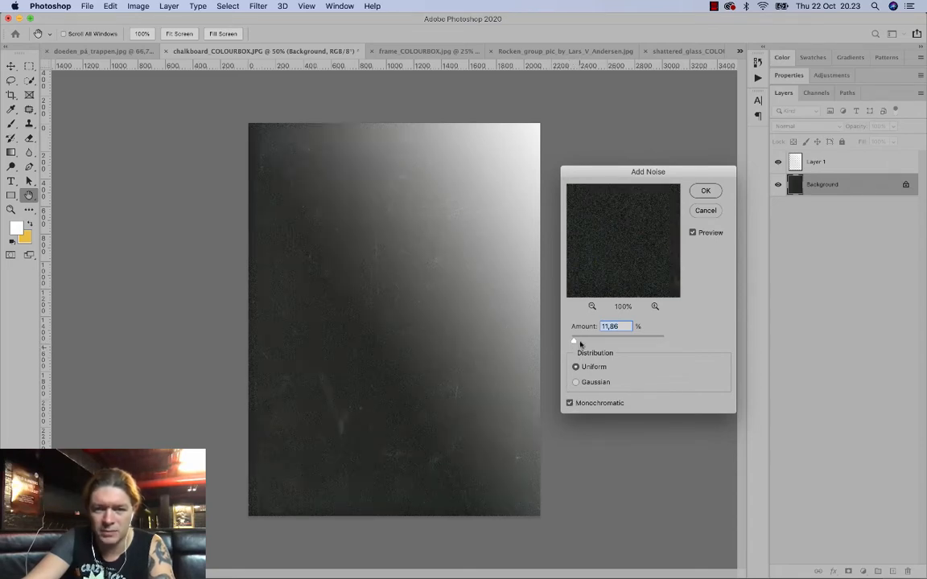
left_click(575, 382)
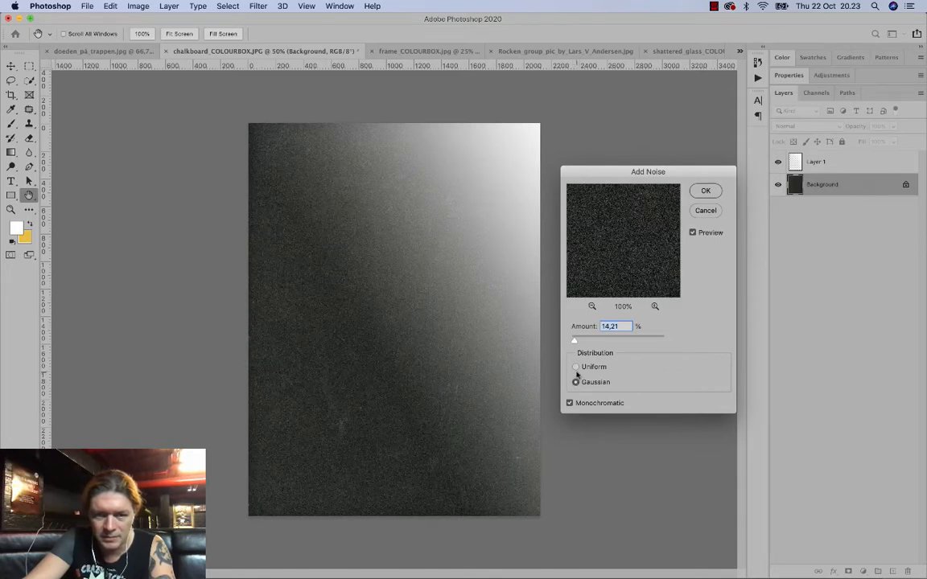
left_click_drag(574, 343, 573, 344)
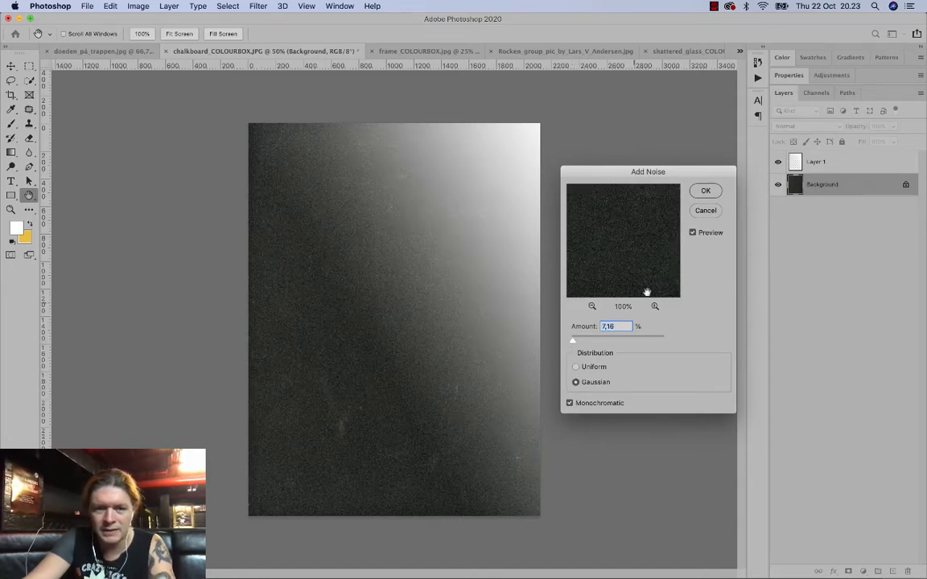
left_click(706, 193)
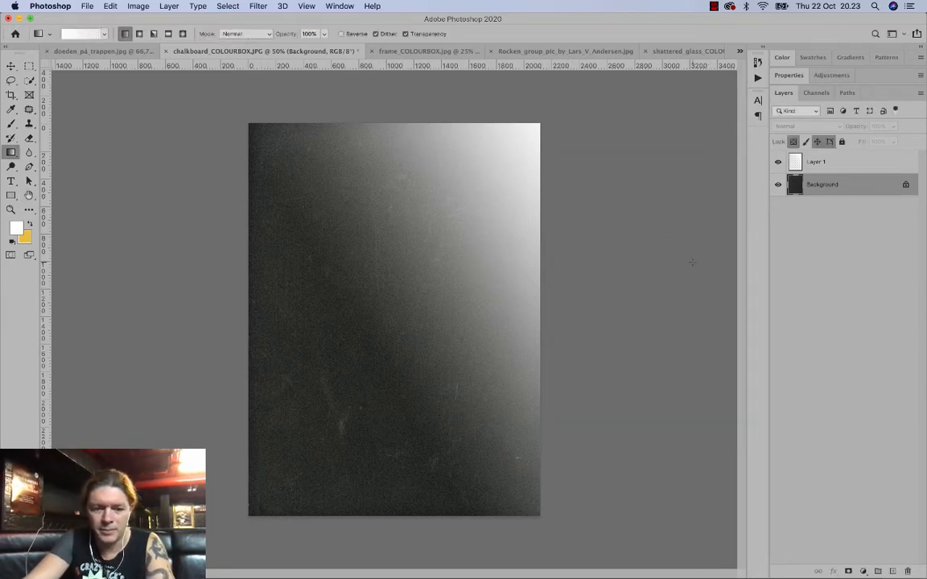
Compare the chalkboard before and after the added noise through its history states, and check it against the doeden_på_trappen.jpg reference poster.
left_click(757, 61)
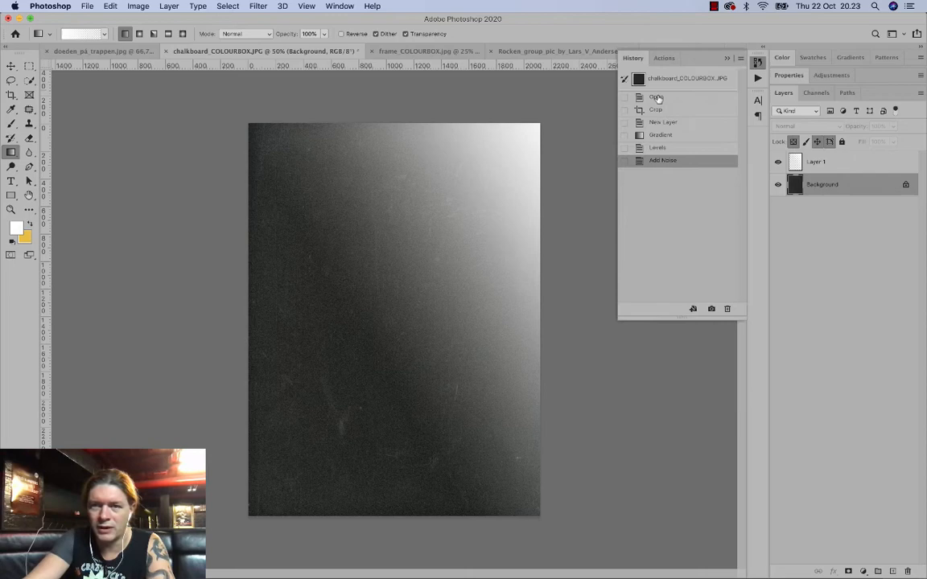
left_click(661, 149)
left_click(664, 161)
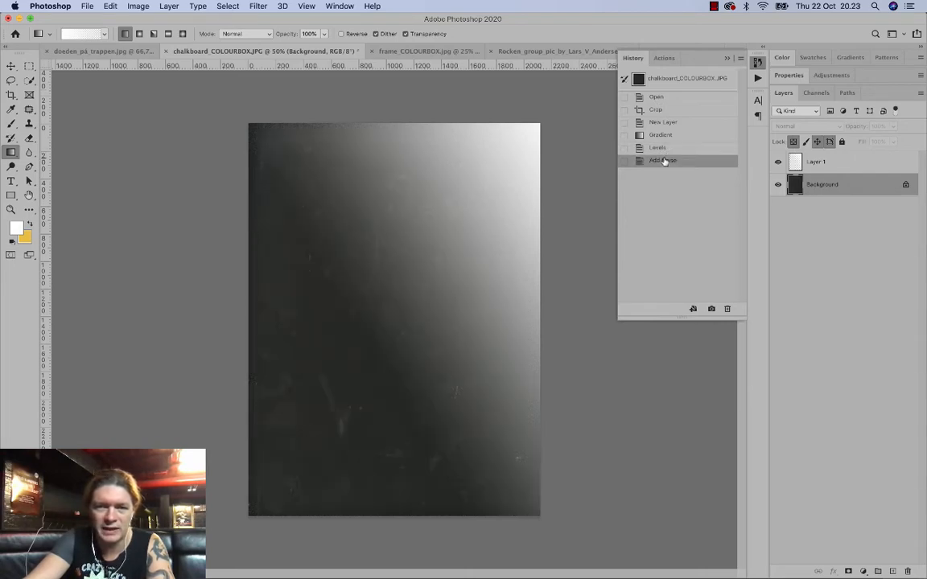
left_click(727, 58)
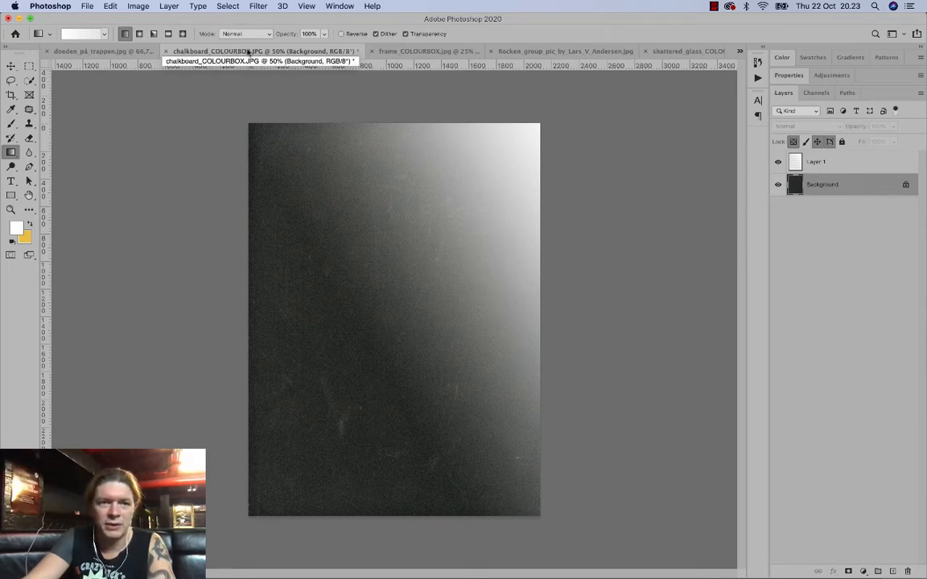
left_click(126, 52)
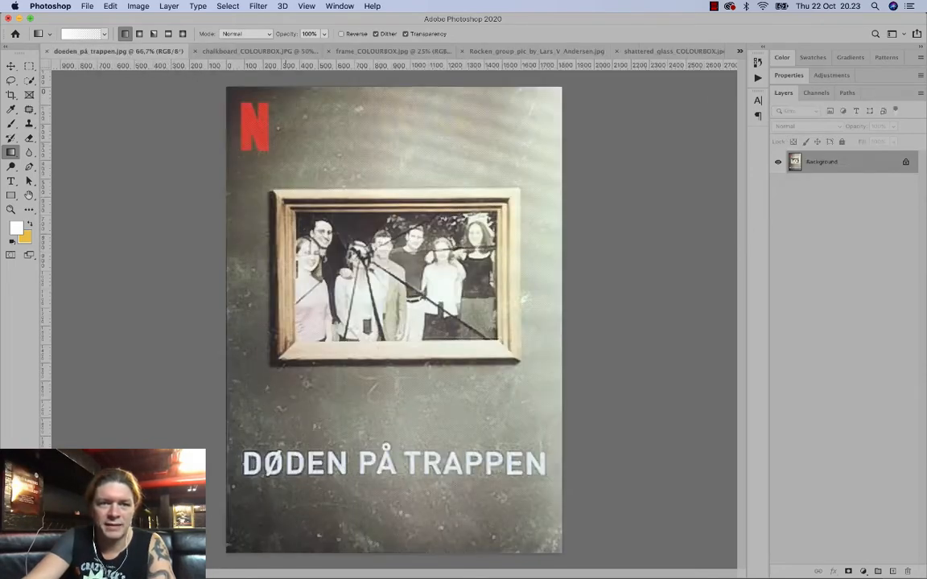
Perspective-crop frame_COLOURBOX.jpg to the four outer corners of the wooden frame.
left_click(372, 52)
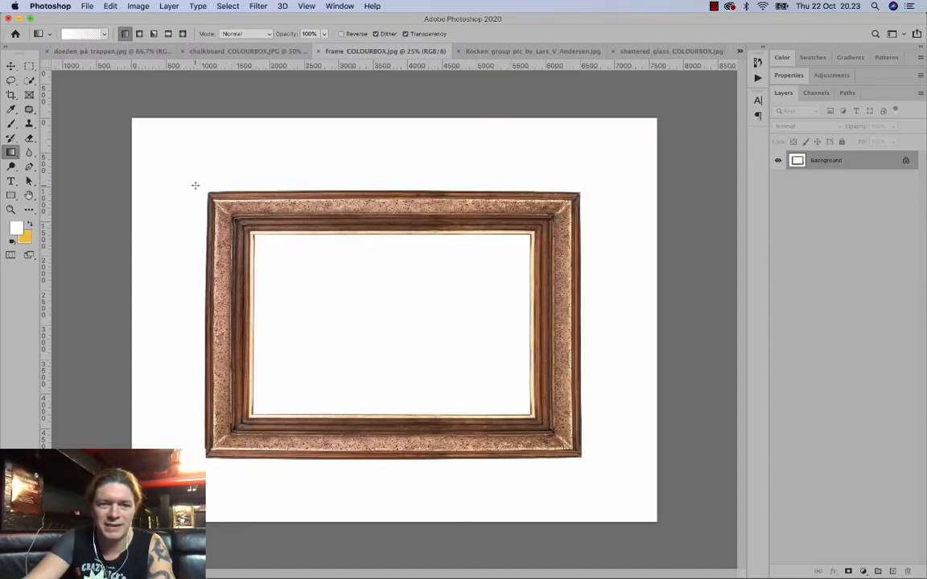
left_click(11, 95)
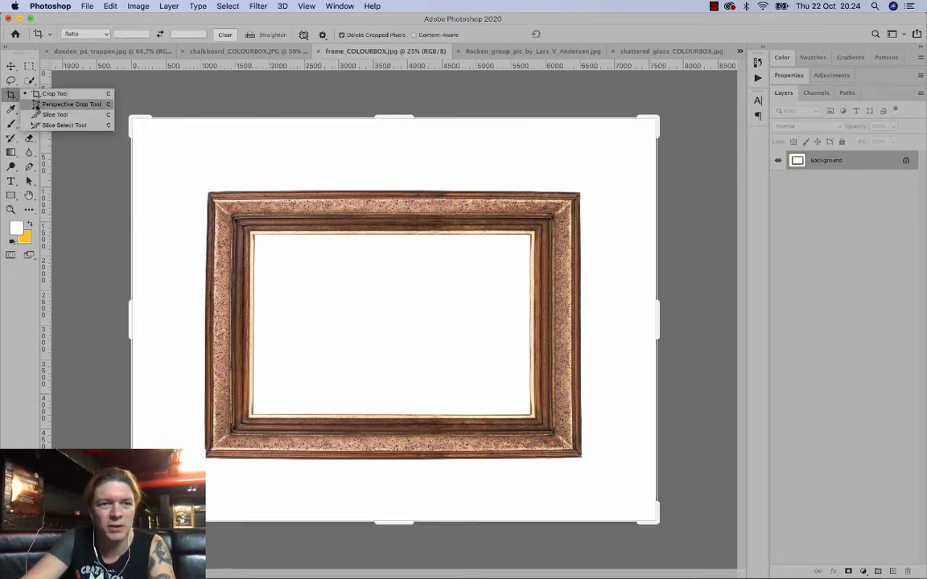
left_click(37, 104)
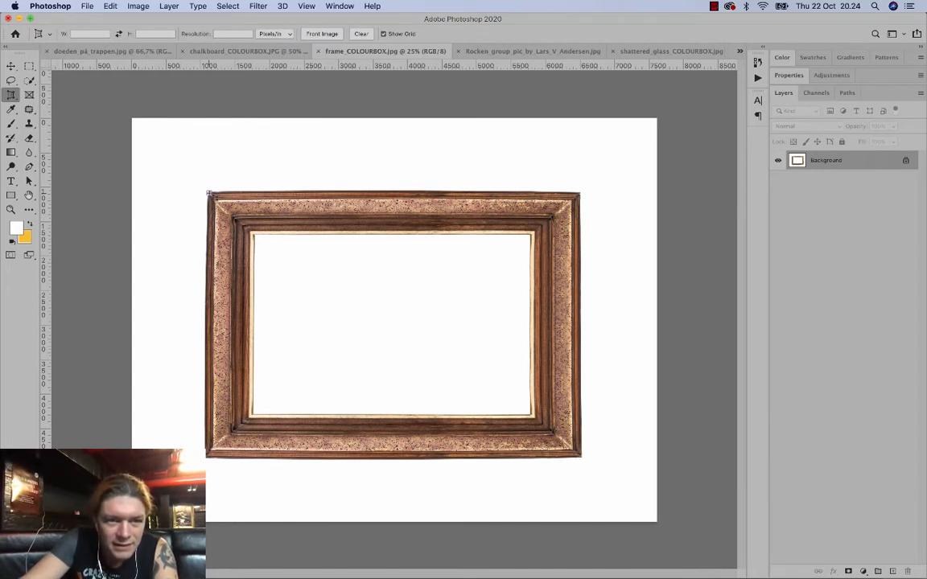
left_click(208, 193)
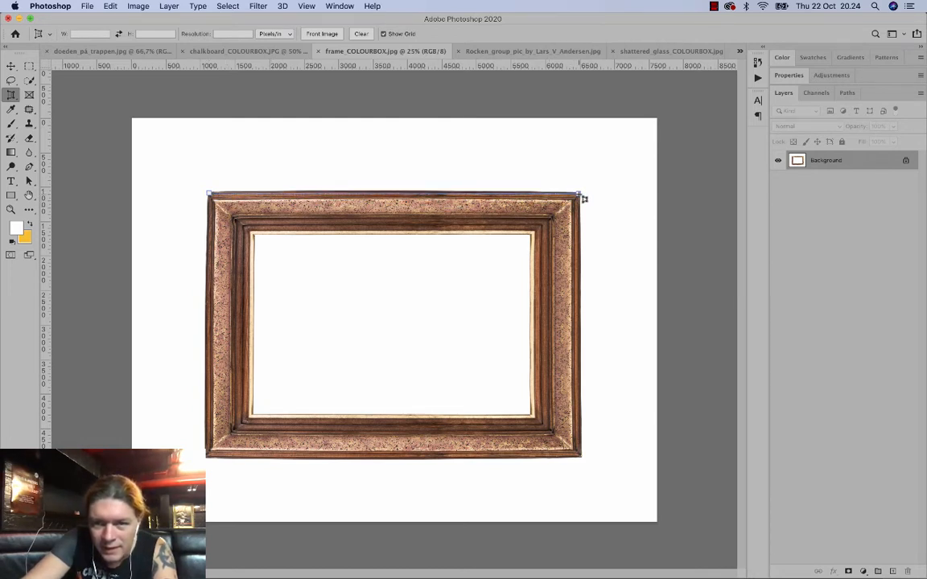
left_click(579, 194)
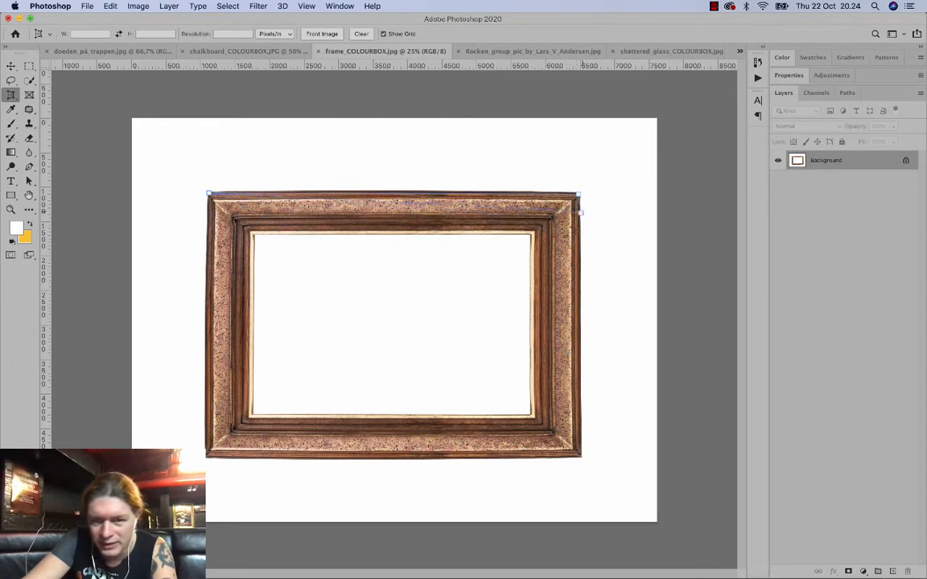
left_click(581, 458)
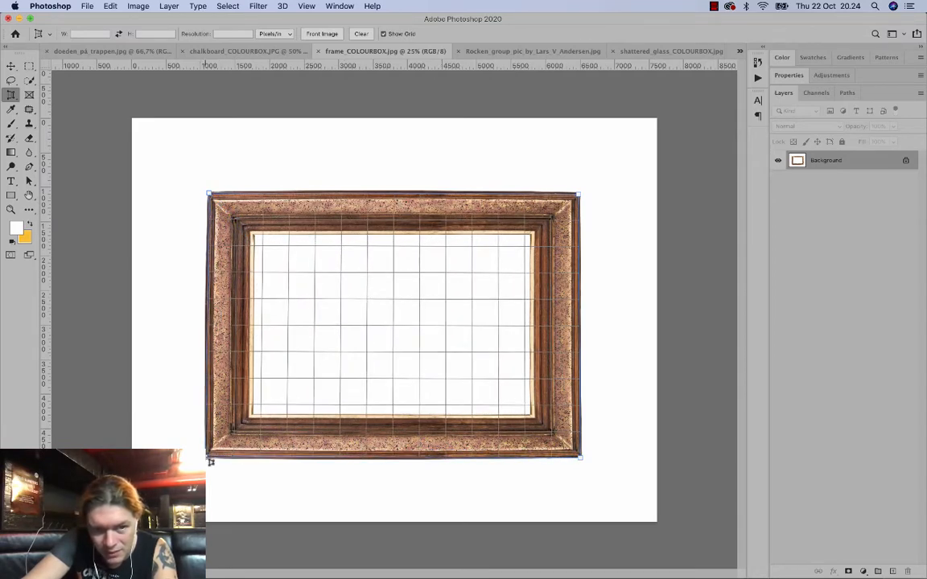
left_click(210, 459)
key("Return")
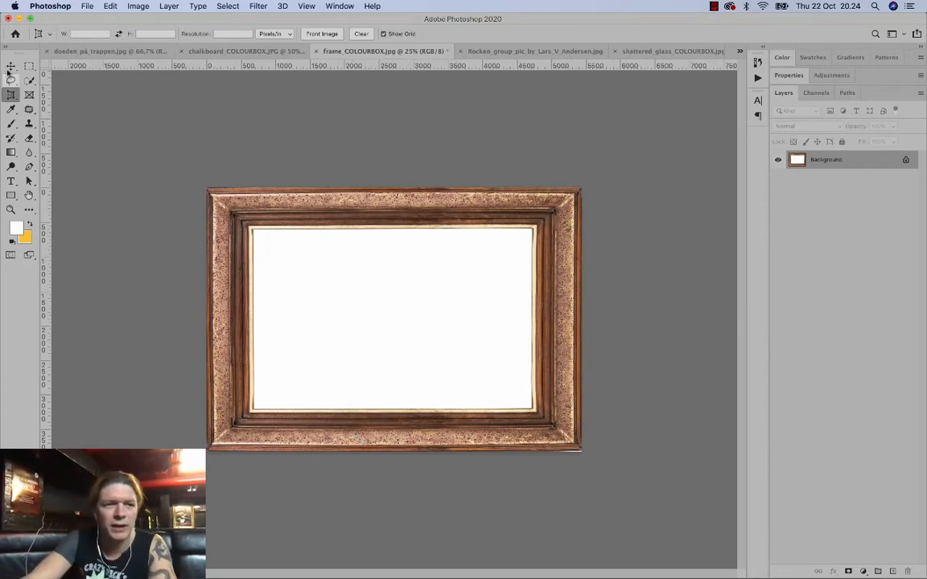
Turn off snapping, crop the thin white strip off the frame image's lower edge, and switch snapping back on.
left_click(10, 94)
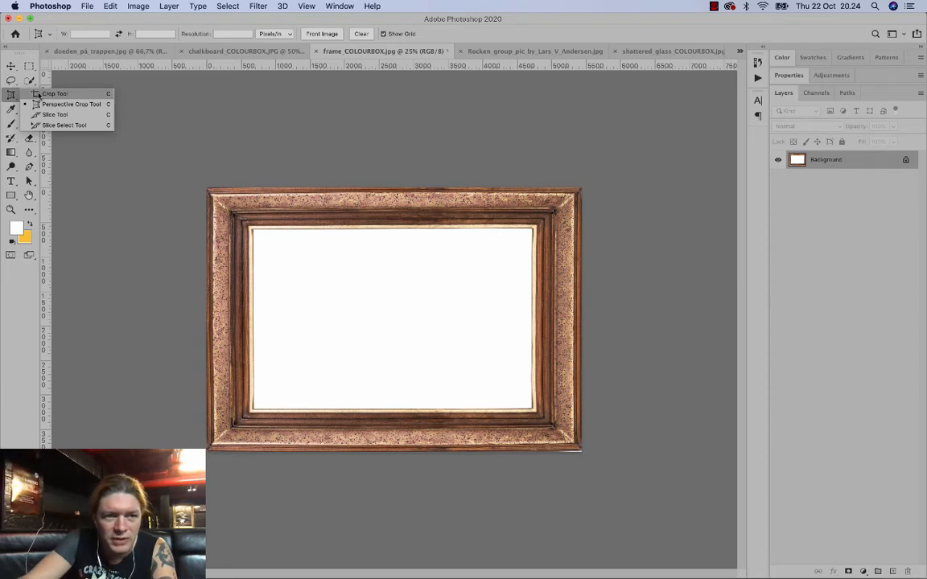
left_click(48, 94)
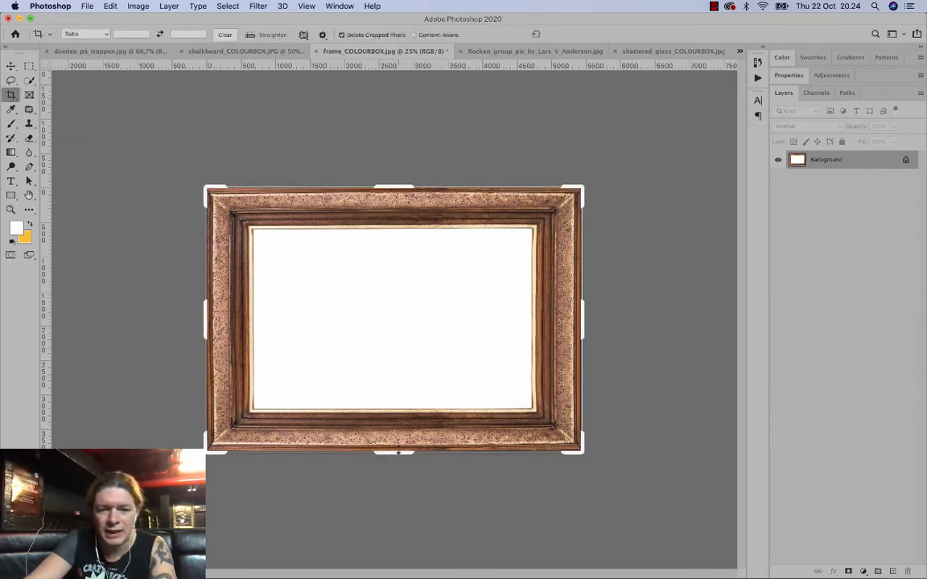
left_click(305, 6)
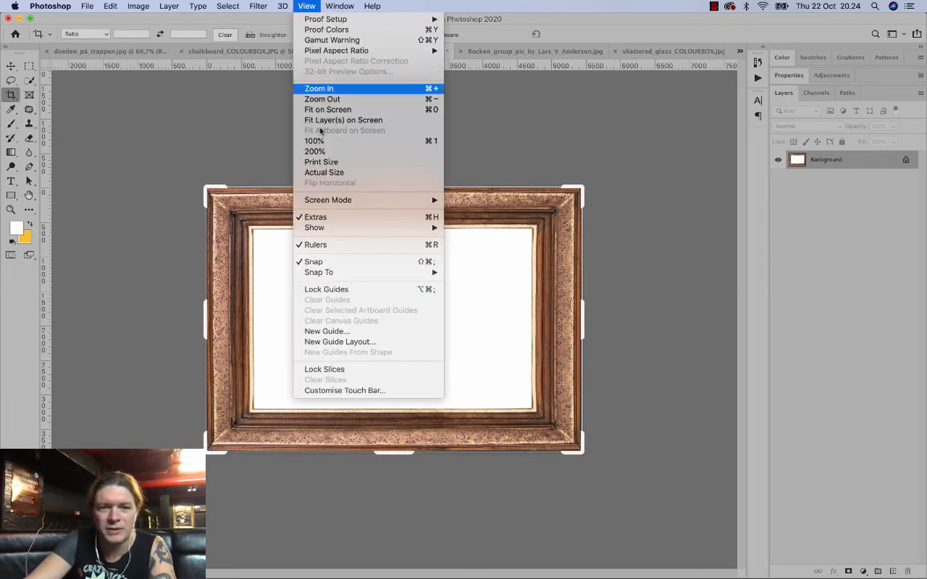
left_click(318, 263)
left_click_drag(400, 451, 400, 452)
key("Return")
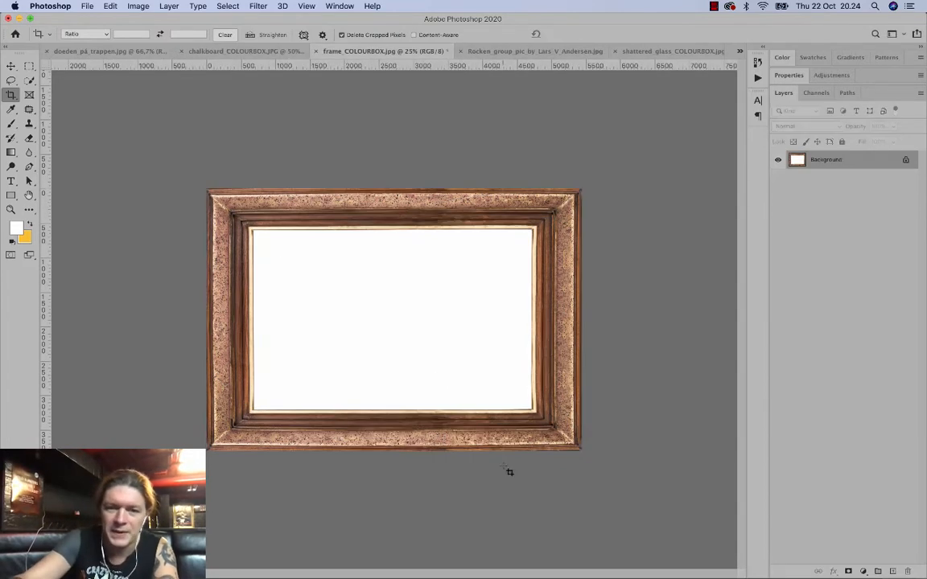
left_click(306, 6)
left_click(337, 265)
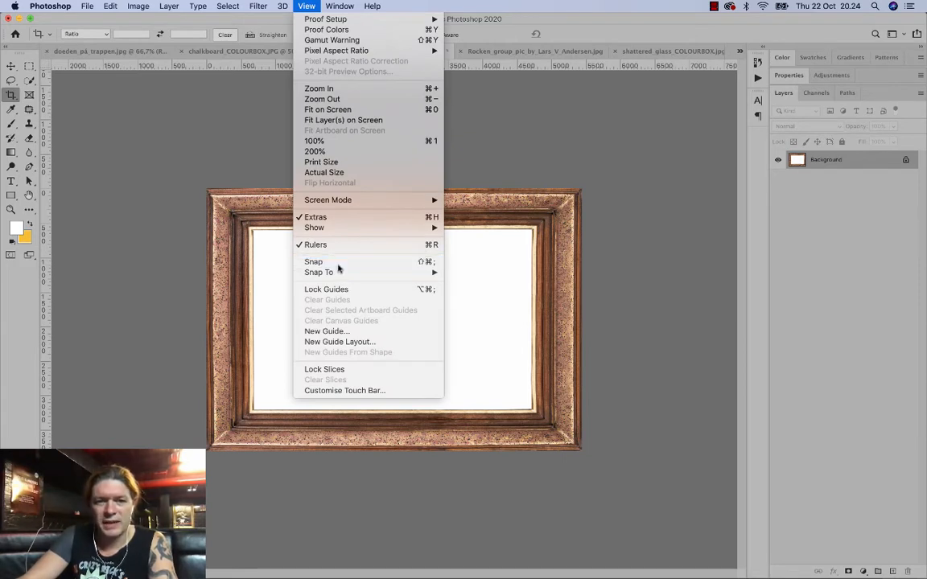
Copy the cropped frame into the chalkboard document as a layer between the Background and the gradient, accepting the colour profile conversion.
left_click(12, 66)
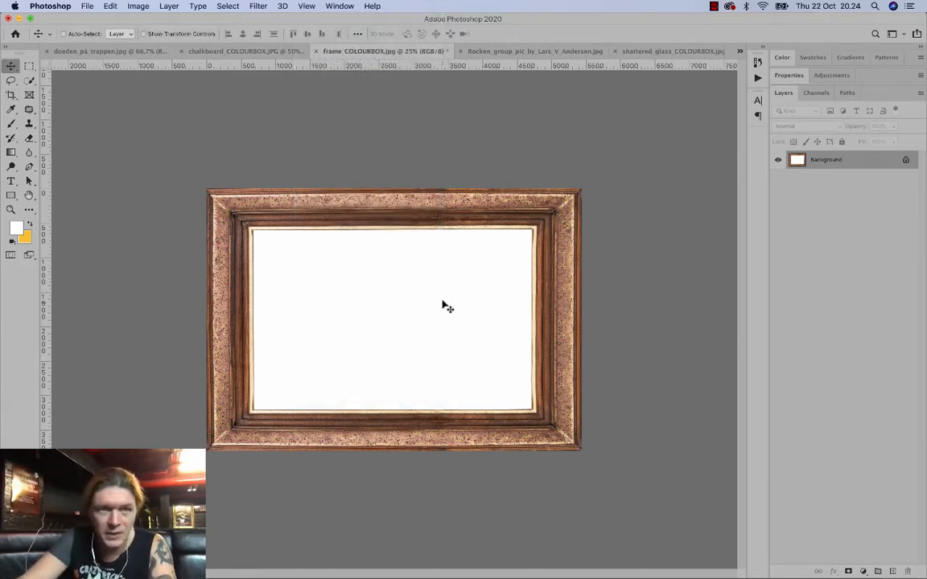
left_click_drag(444, 301, 331, 257)
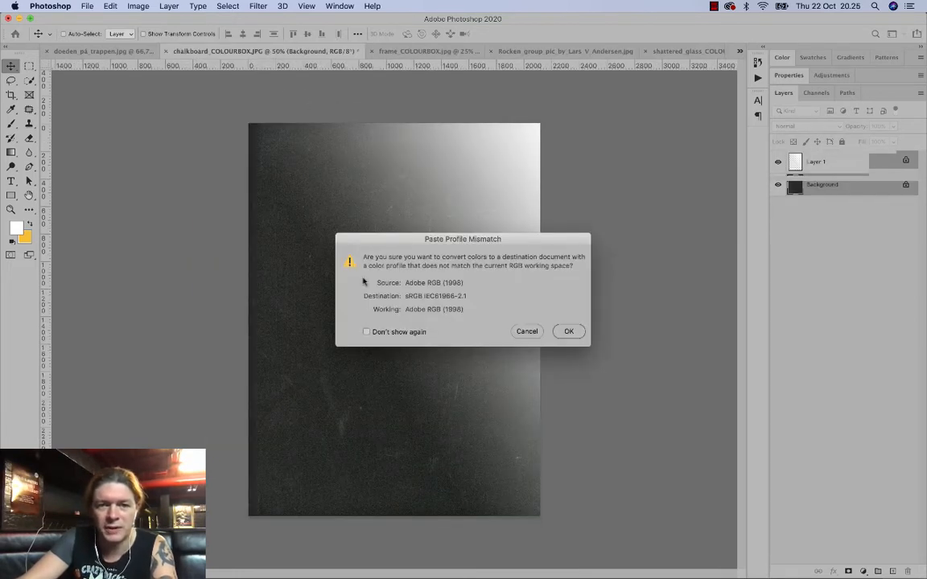
left_click(568, 332)
key("super+minus")
key("super+minus")
key("super+minus")
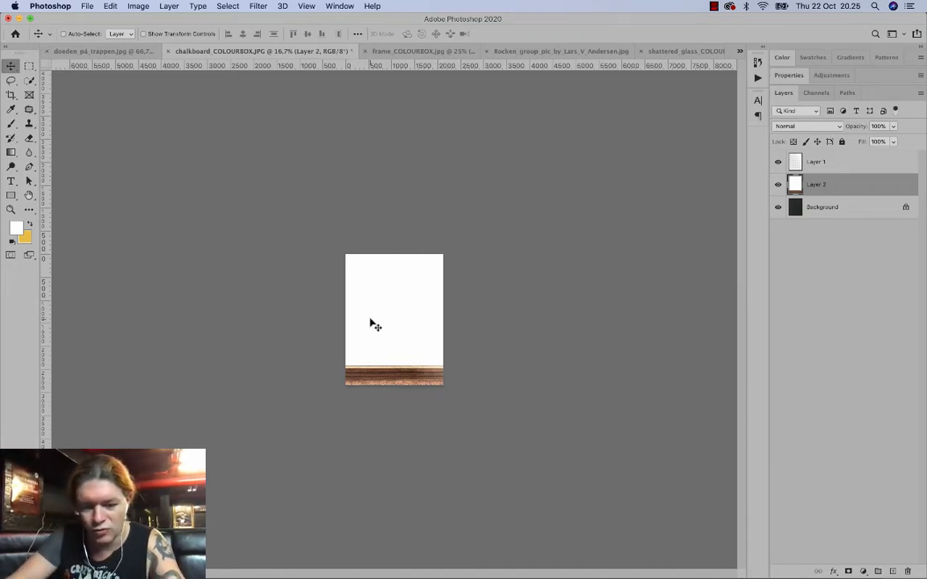
Scale the frame layer proportionally to 31.84% and place it in the upper half of the chalkboard.
key("super+t")
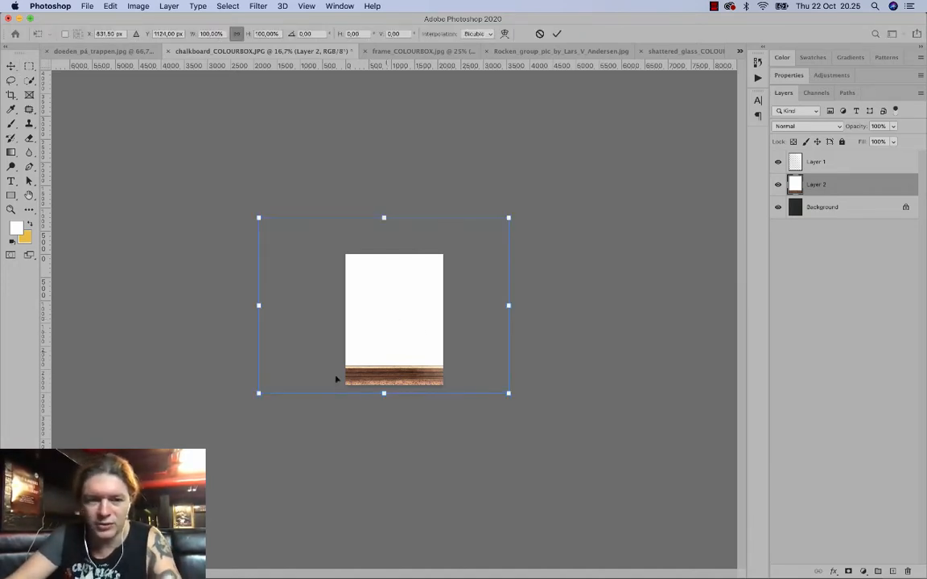
left_click_drag(258, 394, 356, 325)
left_click_drag(507, 217, 437, 269)
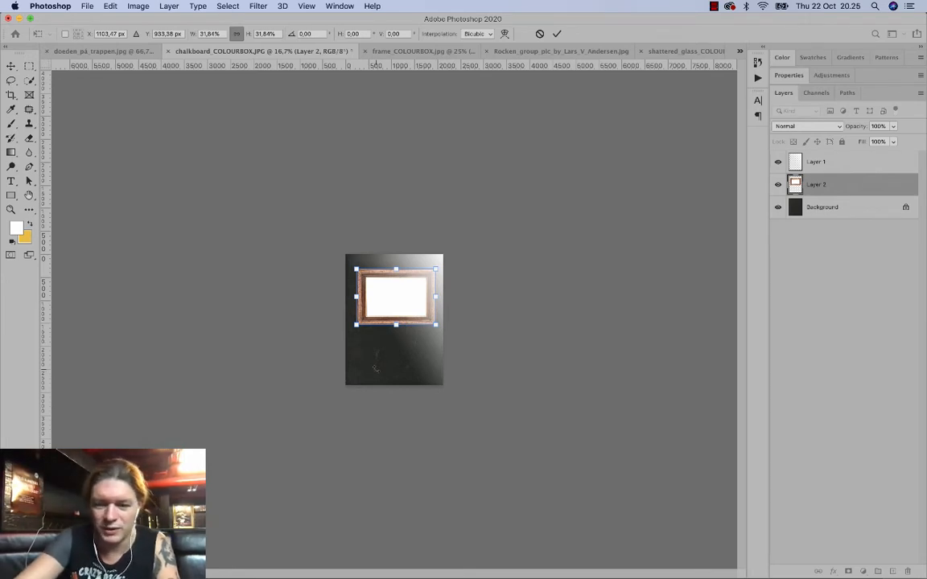
key("Return")
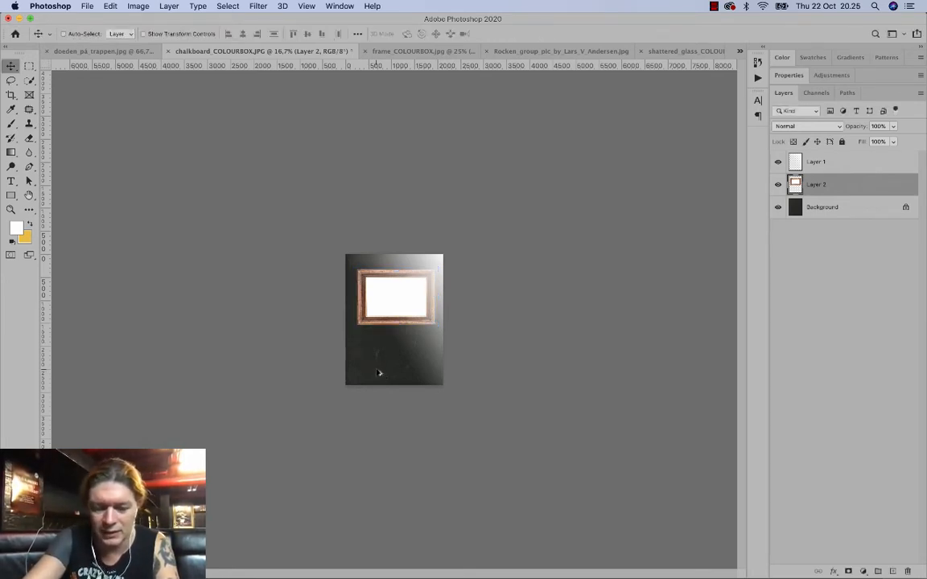
Check the chalkboard document's image size and resolution without changing them.
key("super+alt+i")
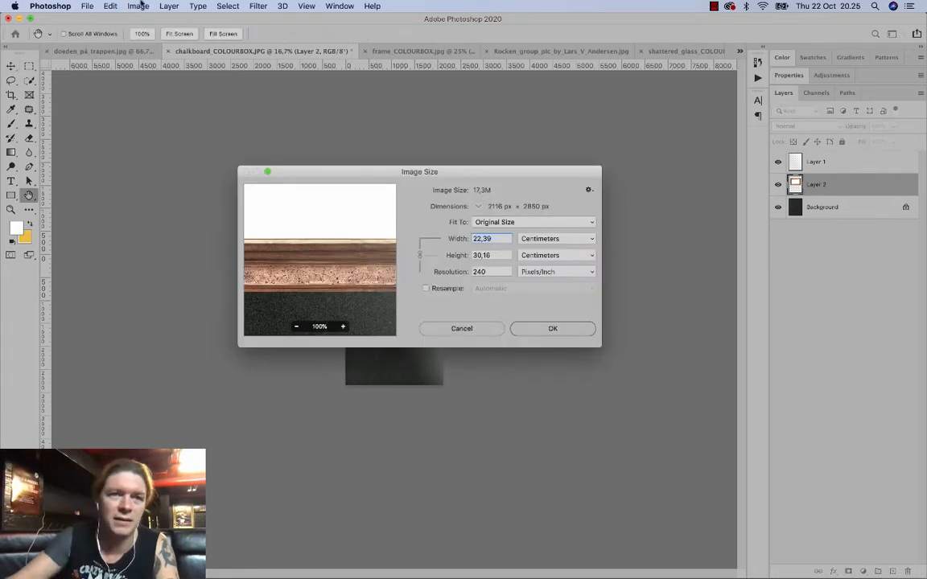
left_click(133, 5)
left_click(127, 5)
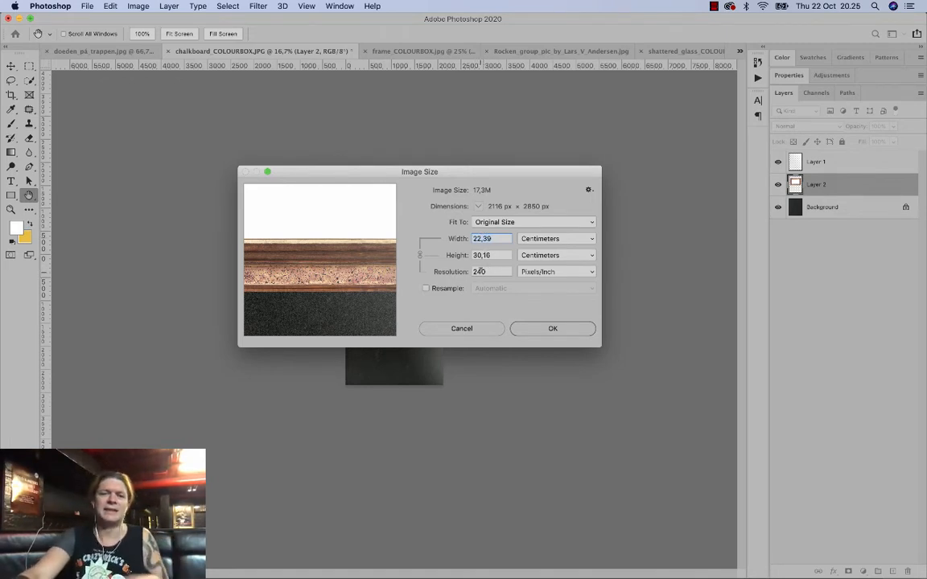
left_click(459, 326)
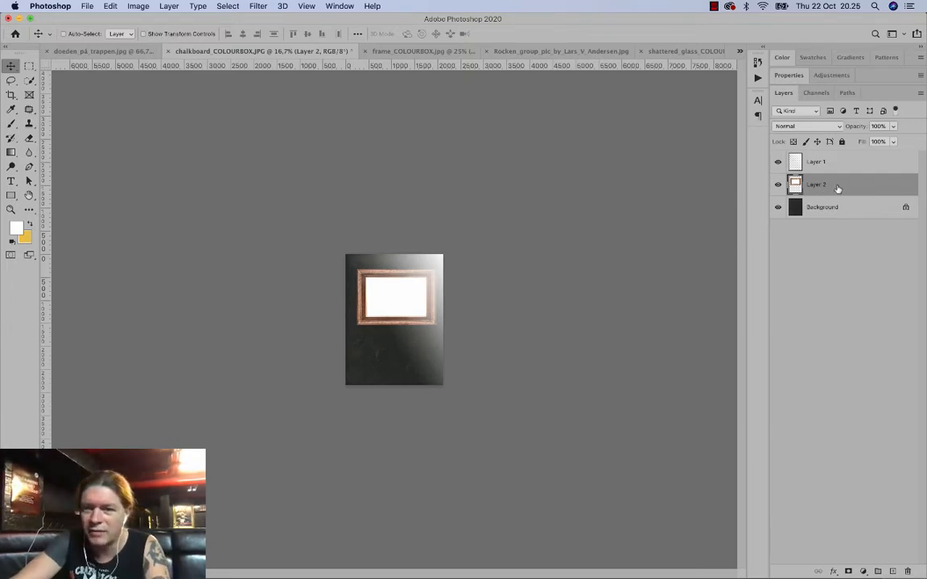
Move the frame layer above the gradient layer and compare the frame with the doeden_på_trappen.jpg reference poster.
left_click_drag(836, 186, 831, 159)
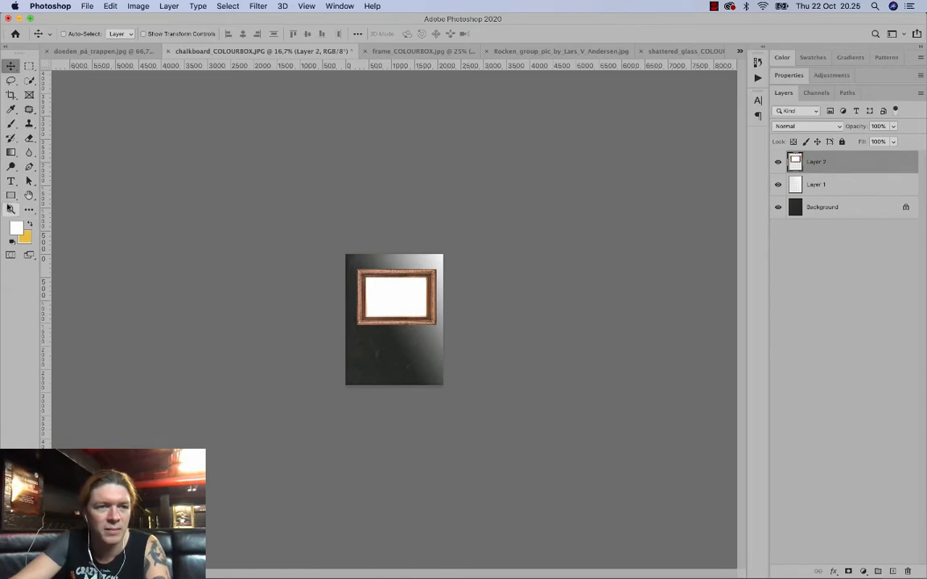
left_click(10, 210)
left_click(356, 257)
left_click(378, 282)
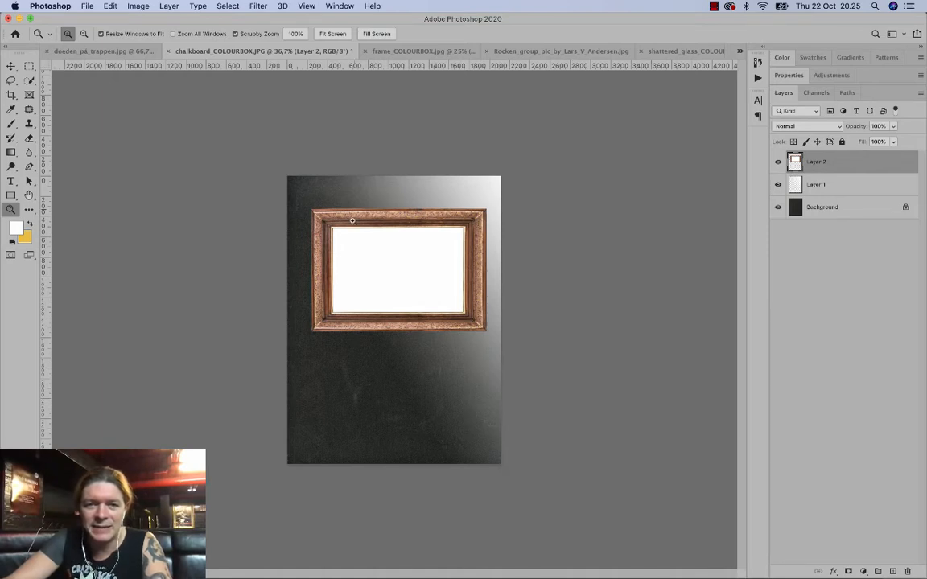
left_click(104, 51)
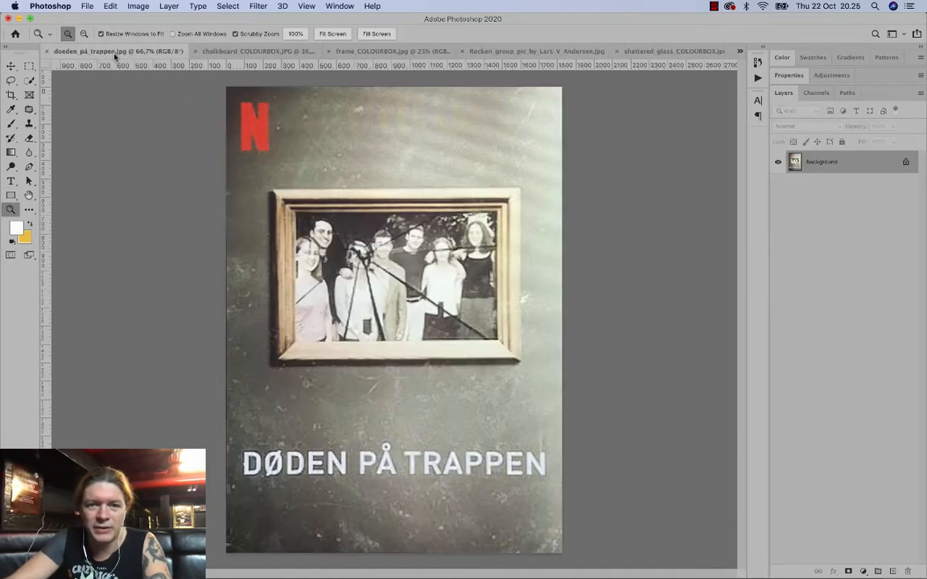
left_click(219, 51)
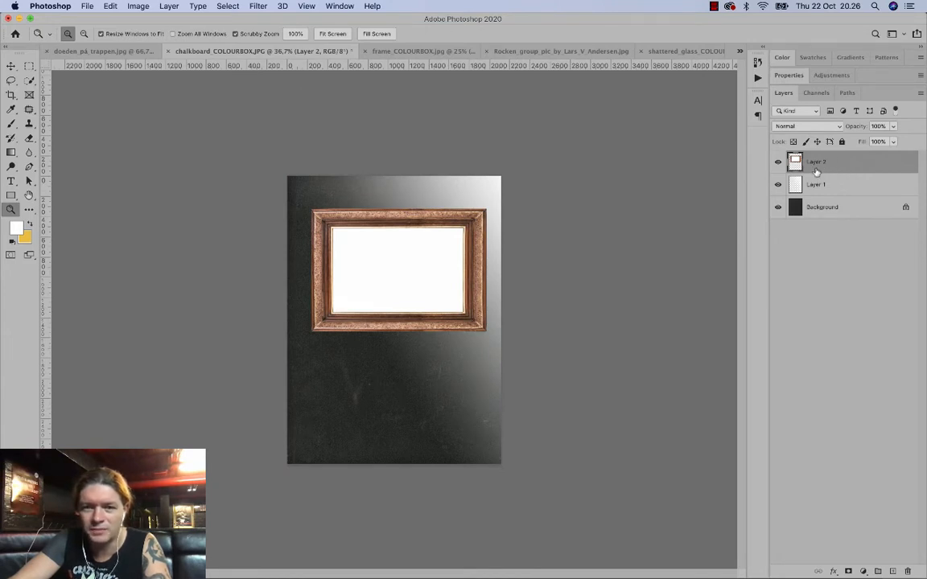
Desaturate the frame layer with a Hue/Saturation adjustment, setting the saturation to -59.
left_click(138, 6)
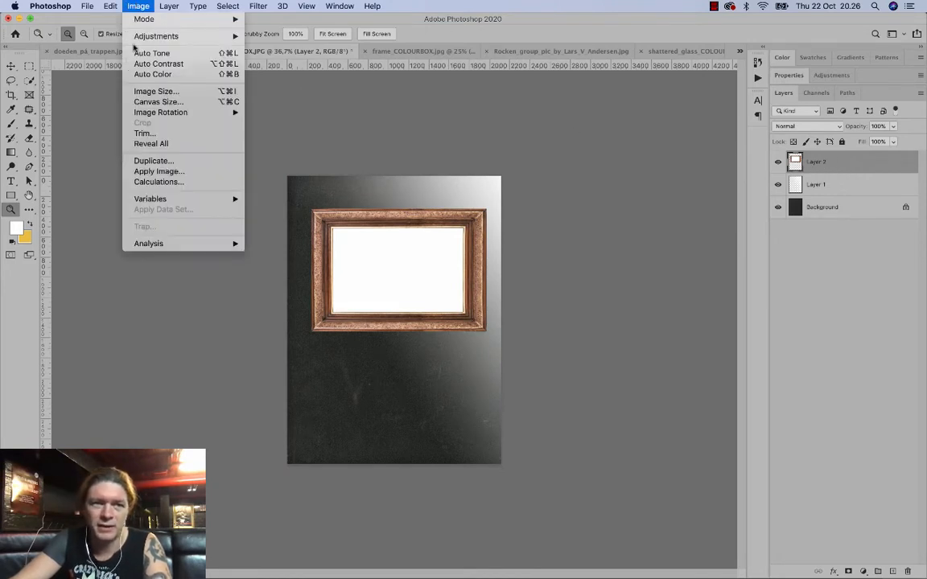
mouse_move(136, 41)
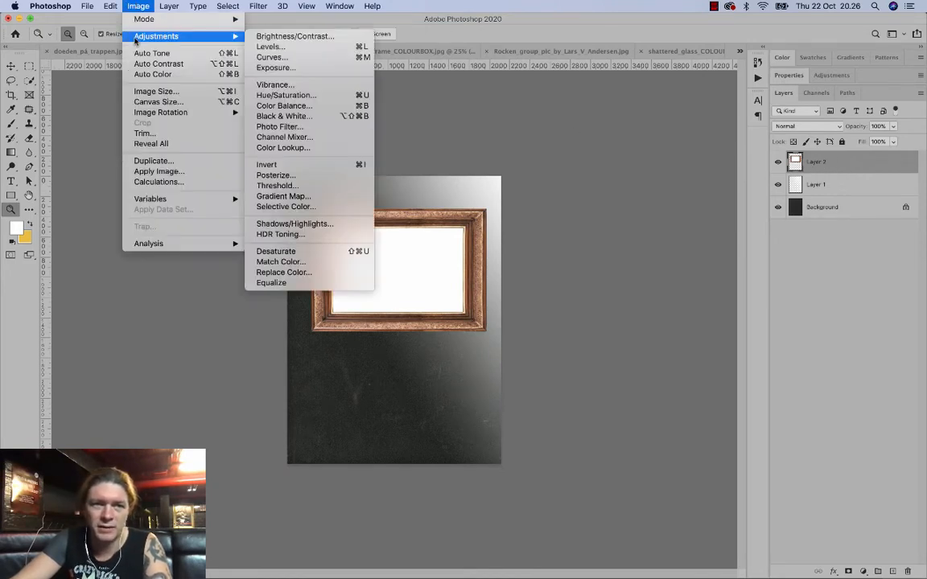
left_click(280, 97)
left_click_drag(738, 282, 741, 285)
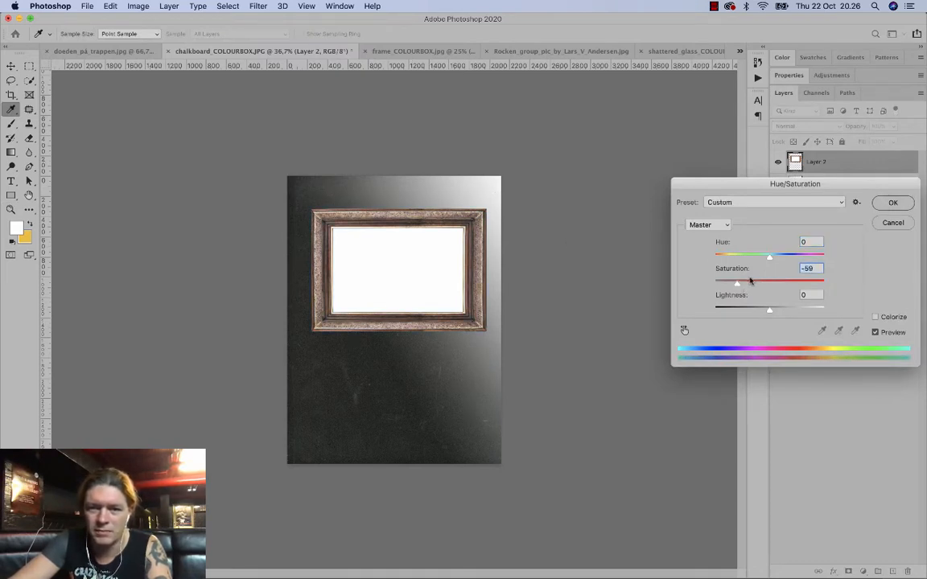
left_click(893, 202)
key("z")
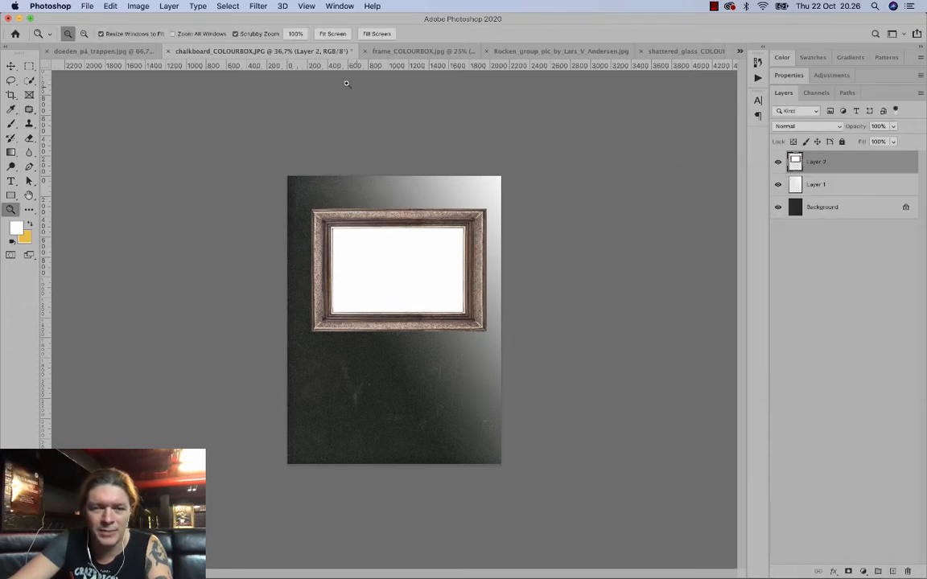
Add 7.16% Gaussian monochromatic noise to the frame layer.
left_click(259, 5)
mouse_move(287, 170)
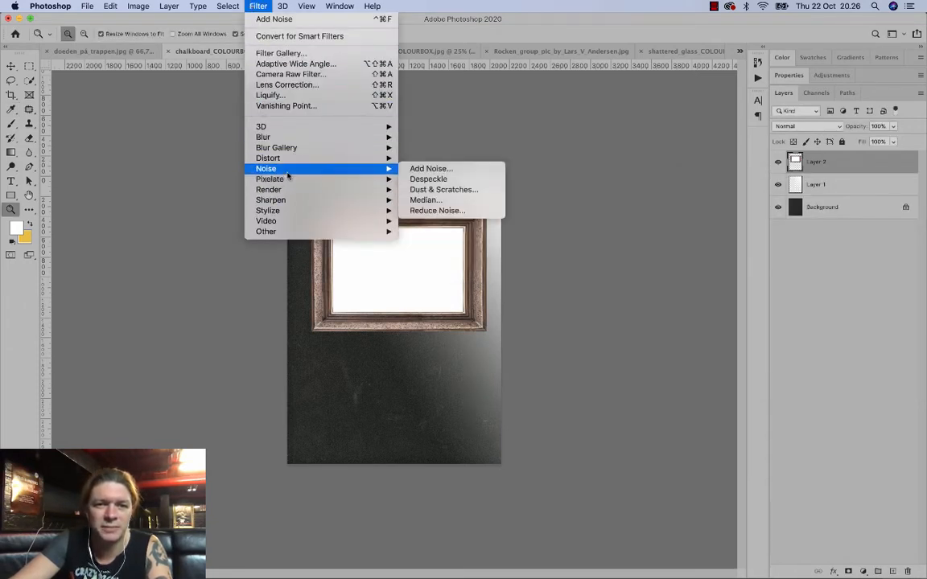
left_click(431, 169)
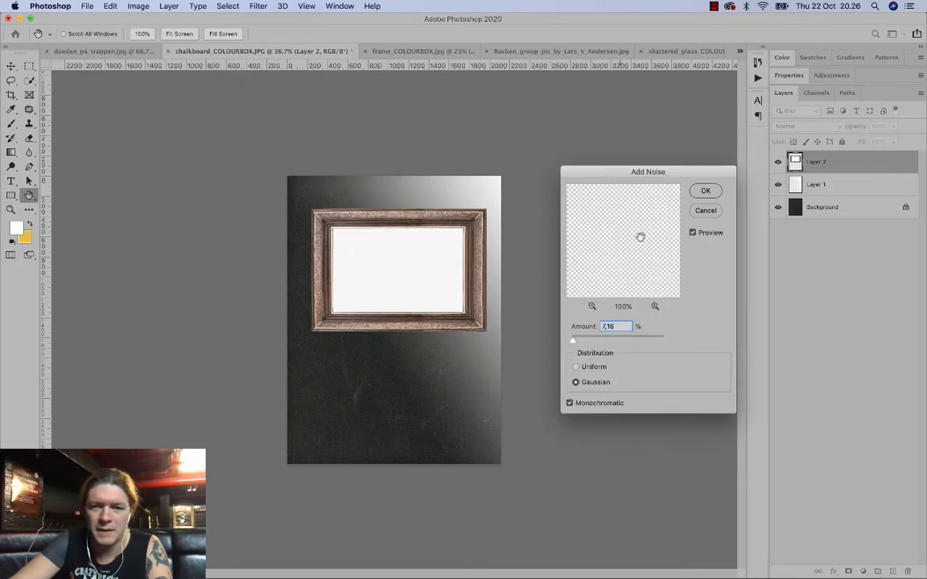
left_click(700, 192)
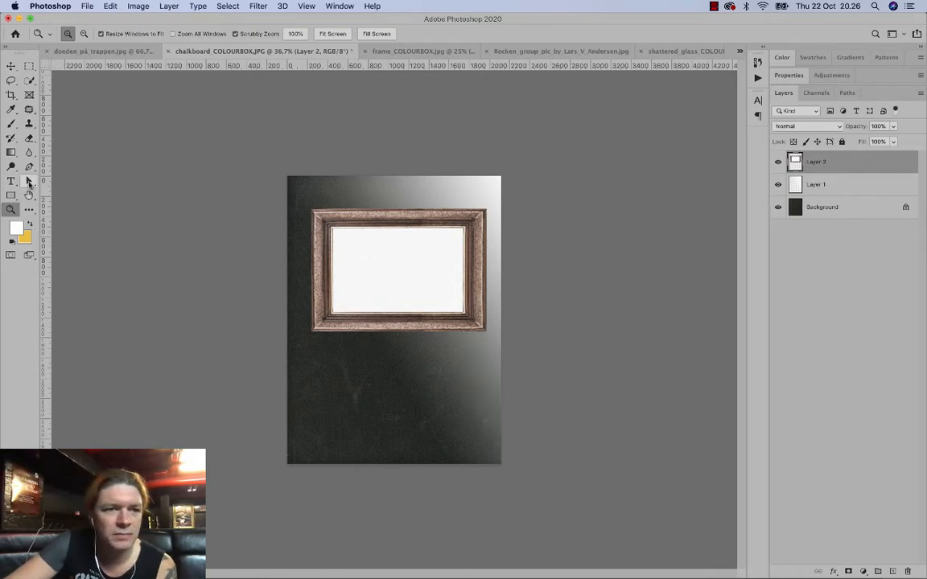
Check the group photo document, return to the chalkboard, and select the white opening inside the frame with the Quick Selection tool.
left_click_drag(319, 221, 436, 263)
left_click_drag(497, 283, 383, 210)
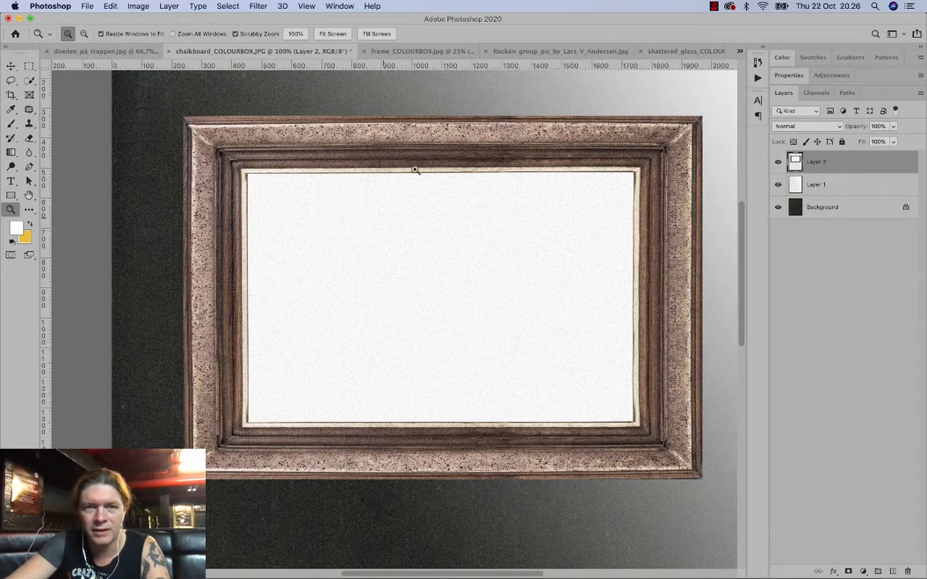
left_click(533, 51)
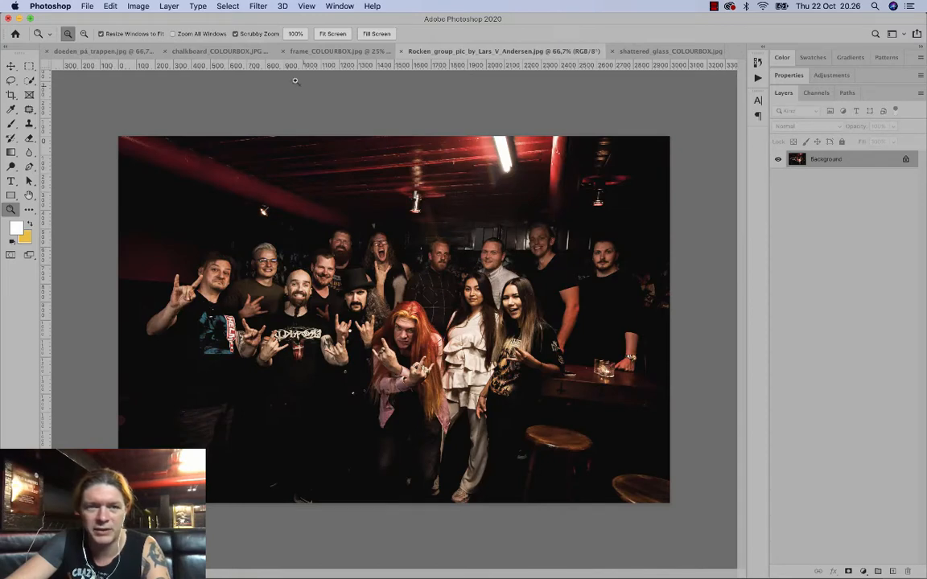
left_click(243, 51)
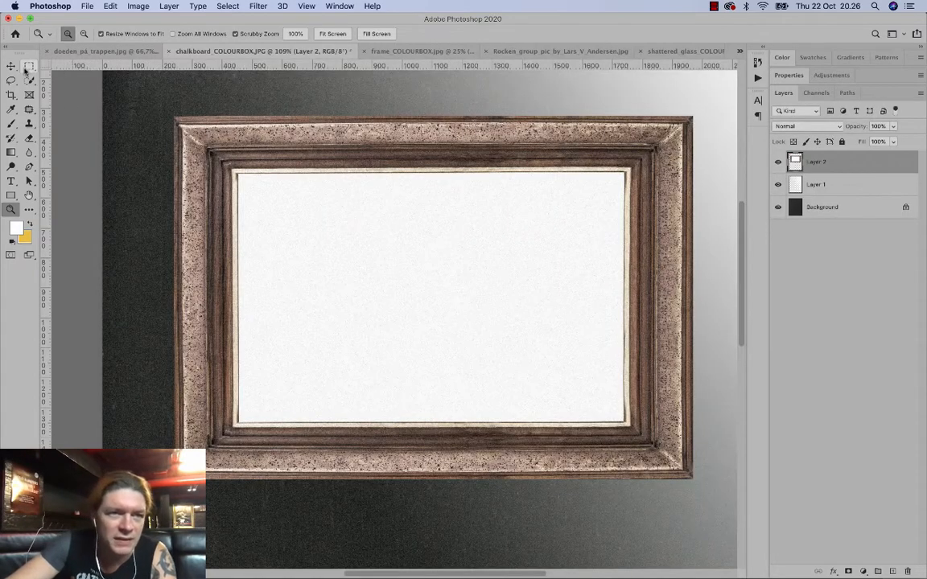
left_click(28, 67)
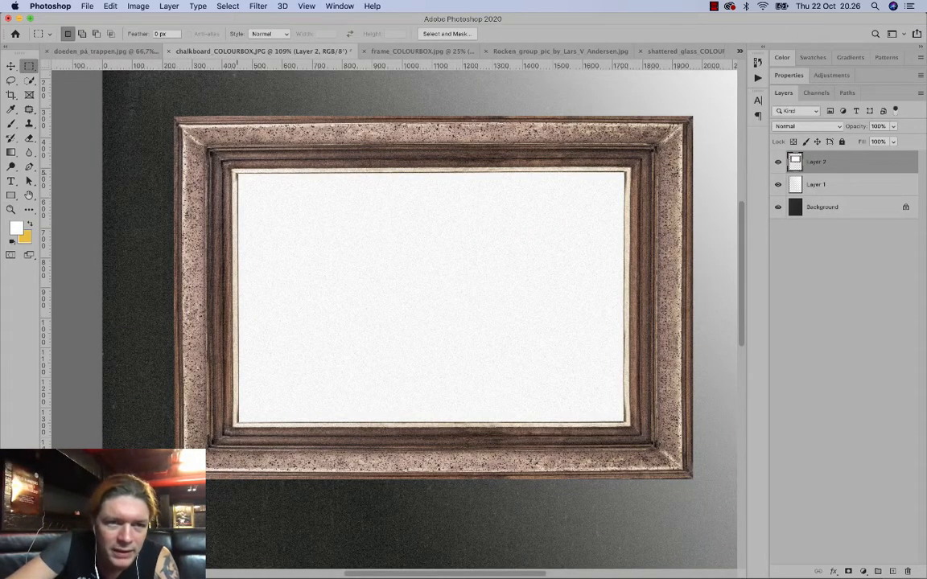
left_click(29, 81)
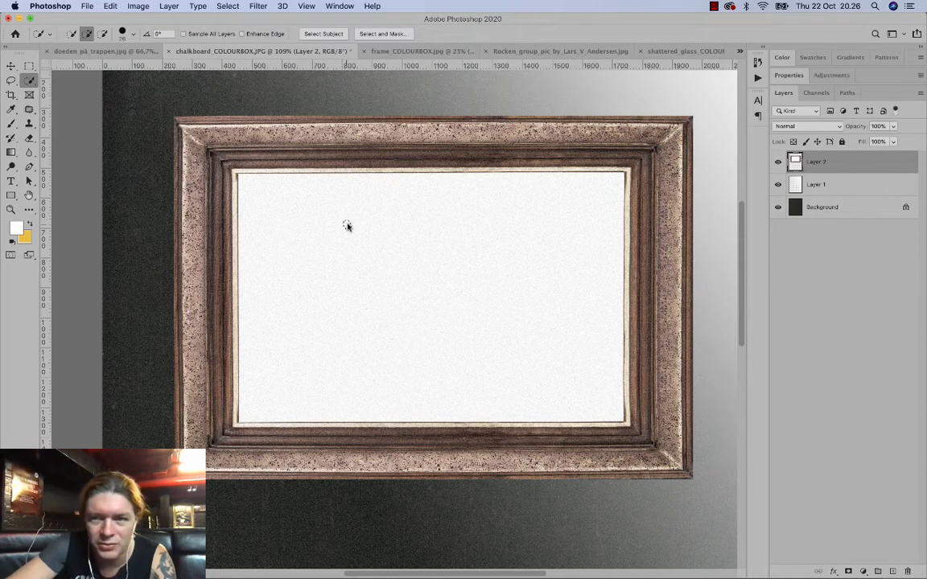
mouse_move(346, 226)
left_mouse_down()
mouse_move(450, 277)
mouse_move(339, 281)
left_mouse_up()
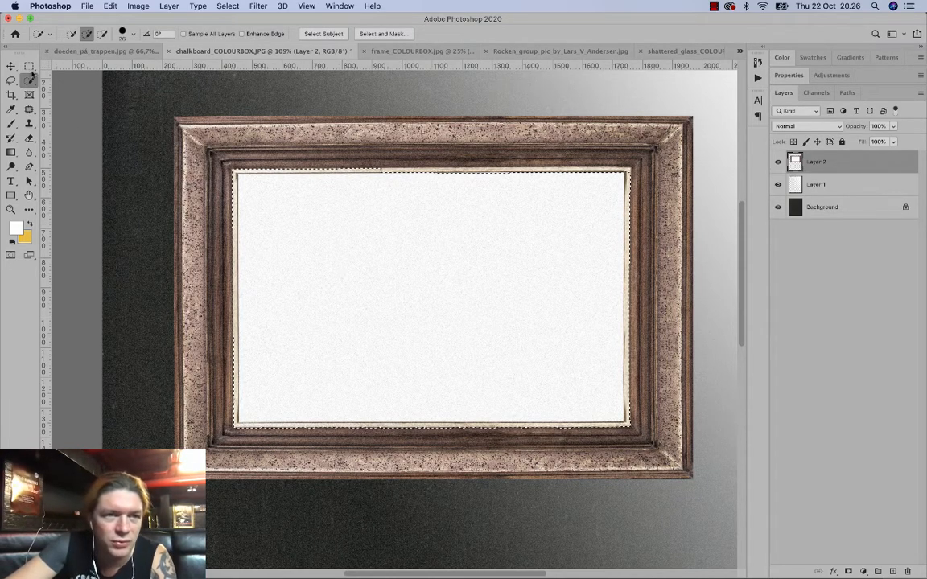
Subtract the thin inner frame edge from the selection on all four sides with the Rectangular Marquee tool, leaving only the white area.
left_click(28, 65)
right_click(29, 66)
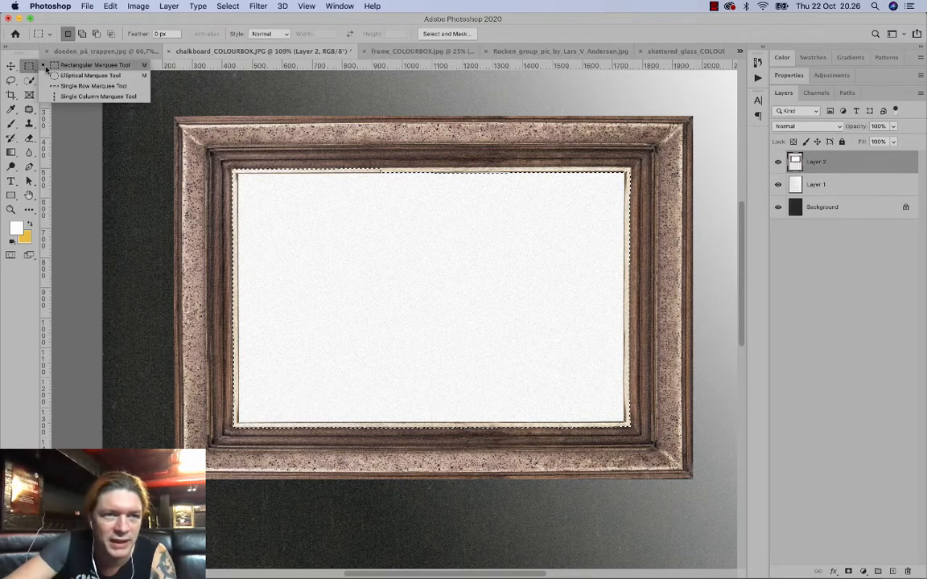
left_click(50, 66)
key("alt")
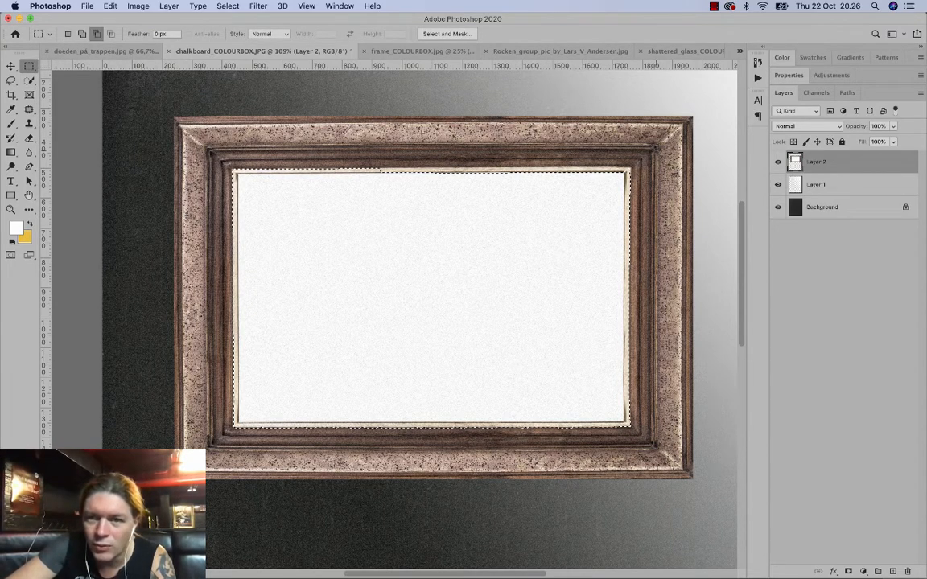
left_click_drag(660, 151, 156, 425)
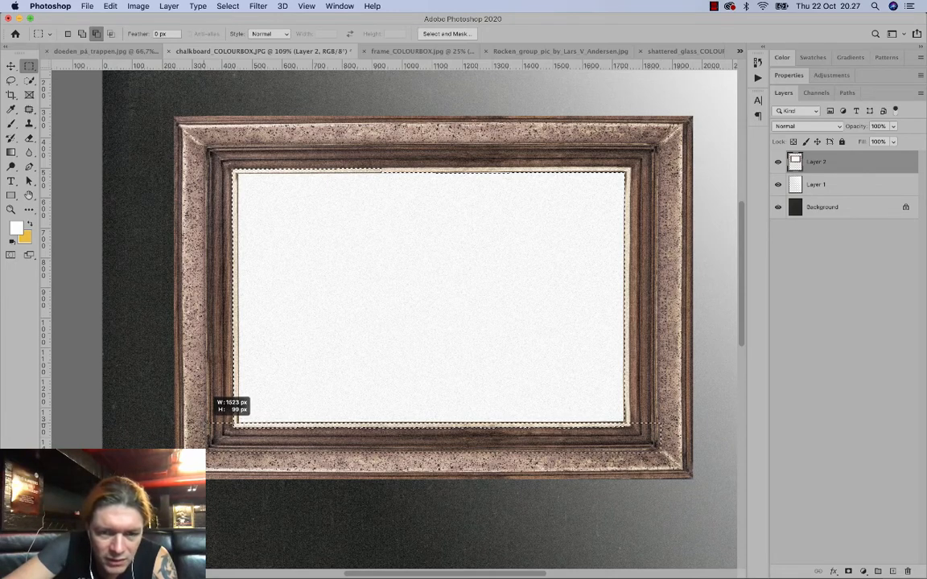
left_click_drag(211, 422, 211, 422)
left_click_drag(214, 149, 245, 425)
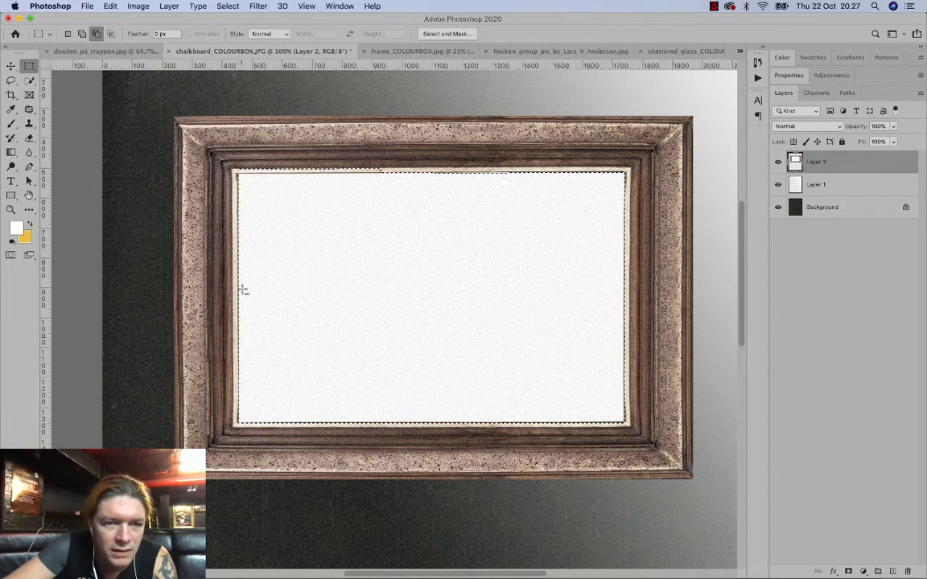
left_click_drag(211, 151, 642, 152)
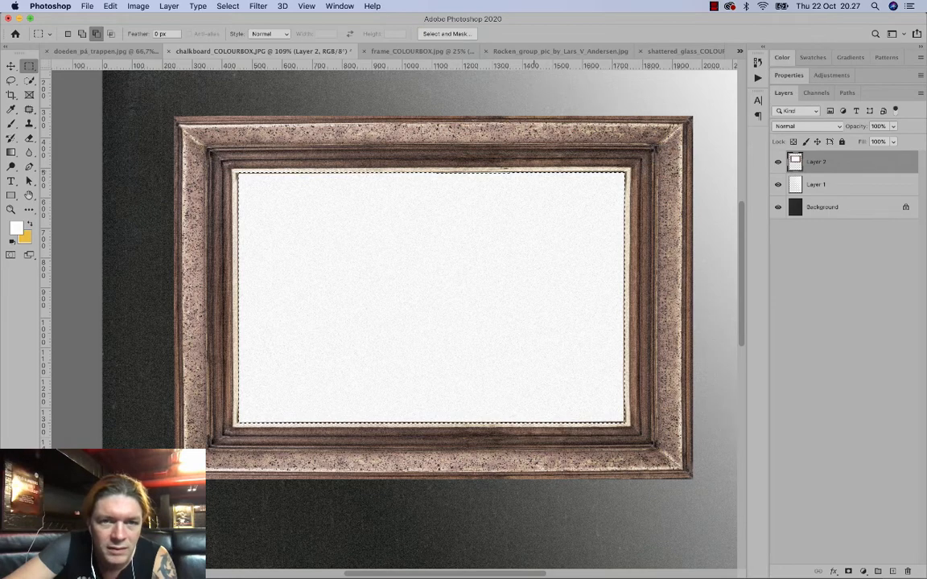
Expand the selection of the white area inside the frame.
left_click(228, 6)
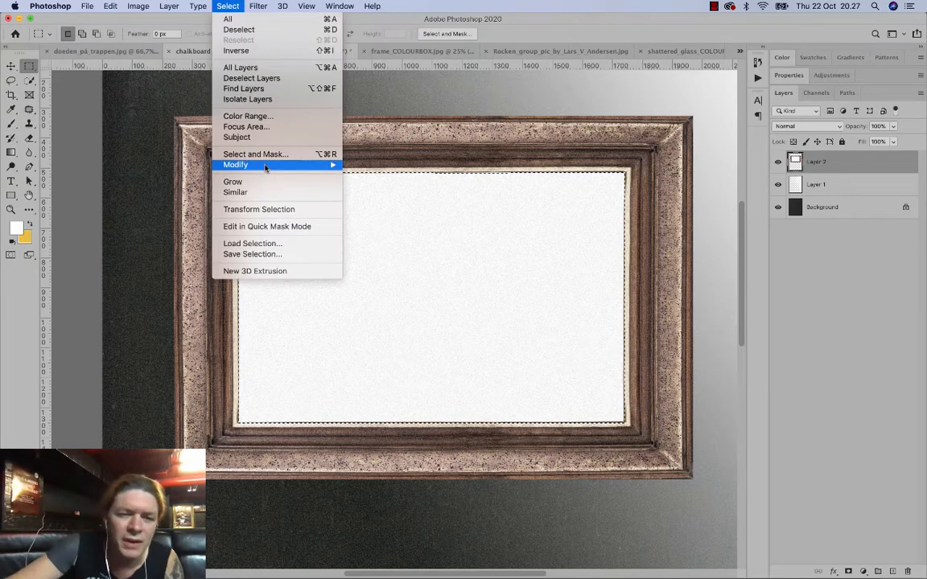
mouse_move(266, 166)
left_click(378, 186)
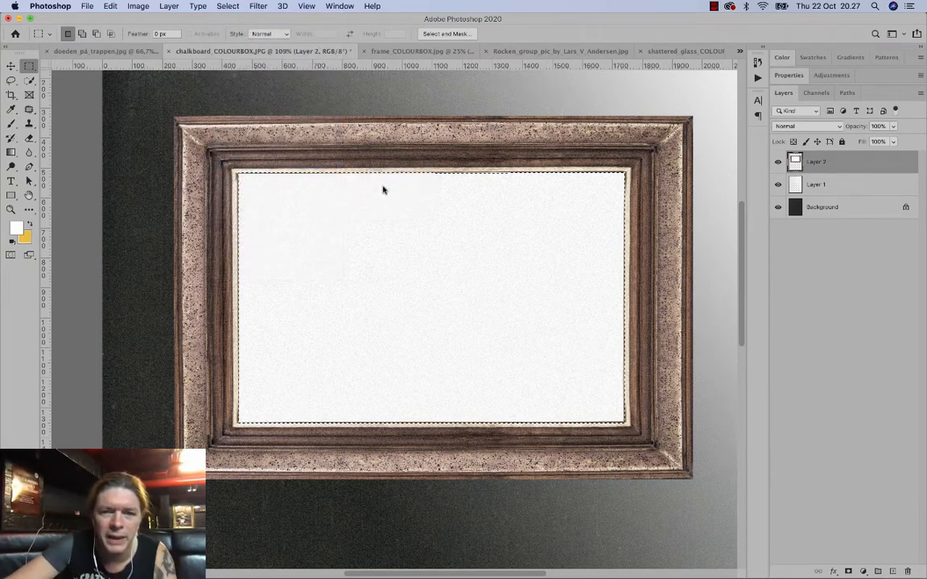
key("Return")
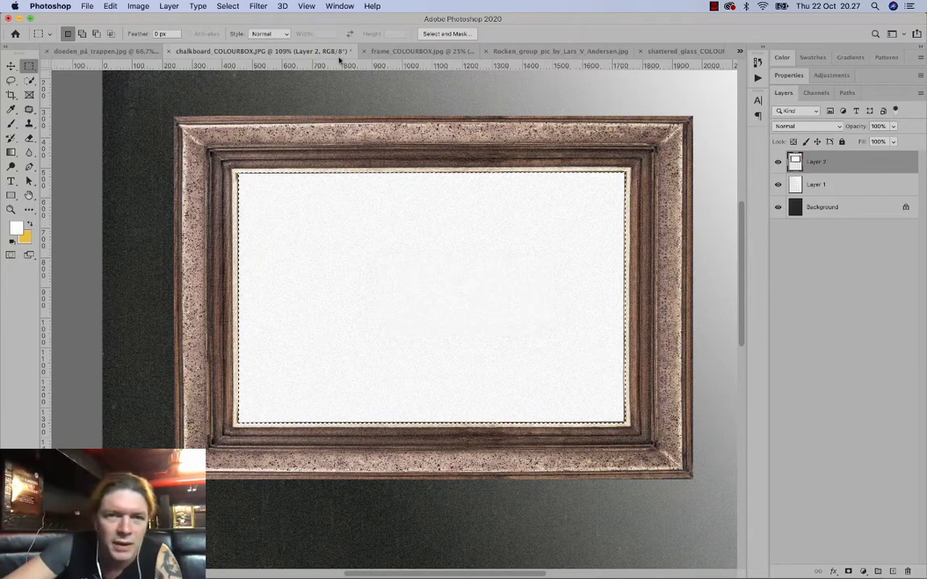
Feather the selection by 0.4 pixels and copy the selected white area to a new layer.
left_click(226, 6)
mouse_move(322, 165)
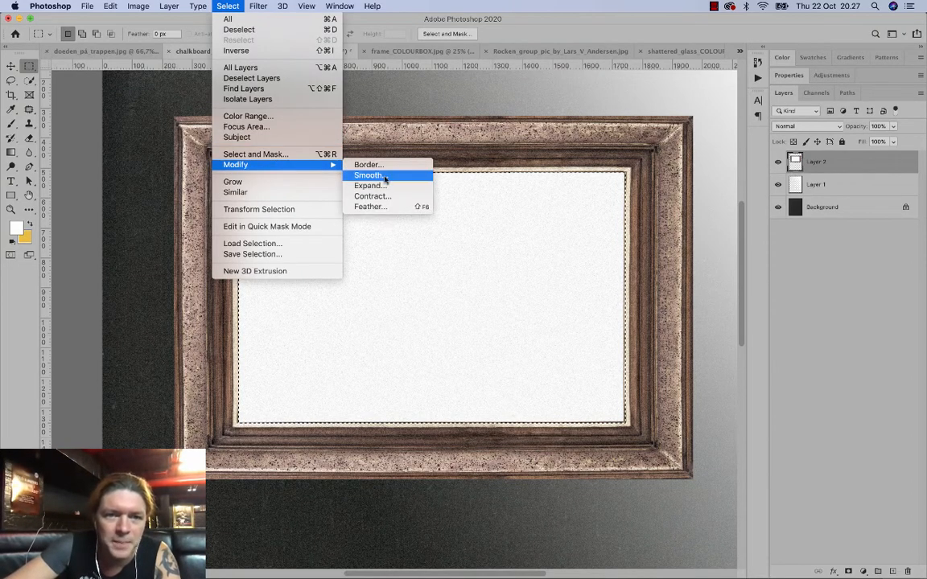
left_click(382, 207)
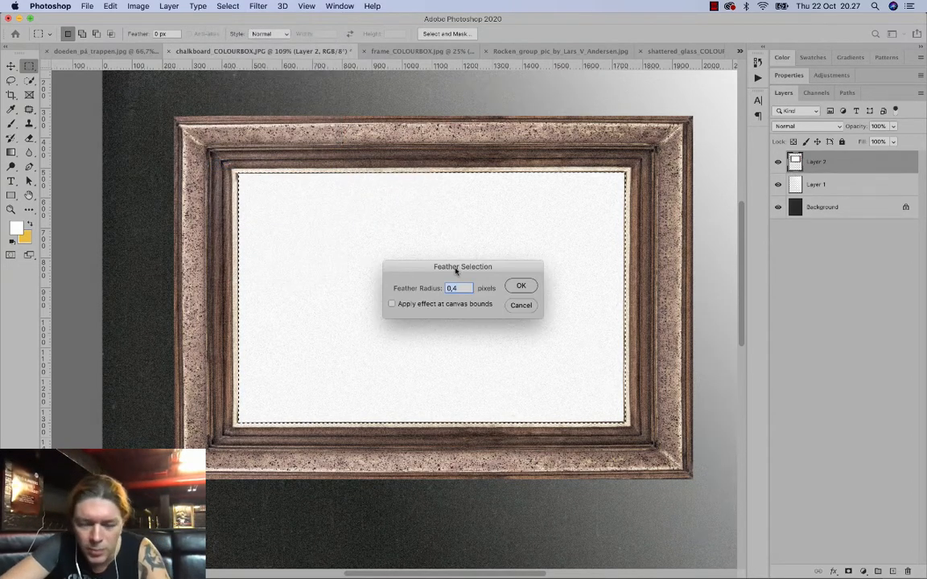
key("Return")
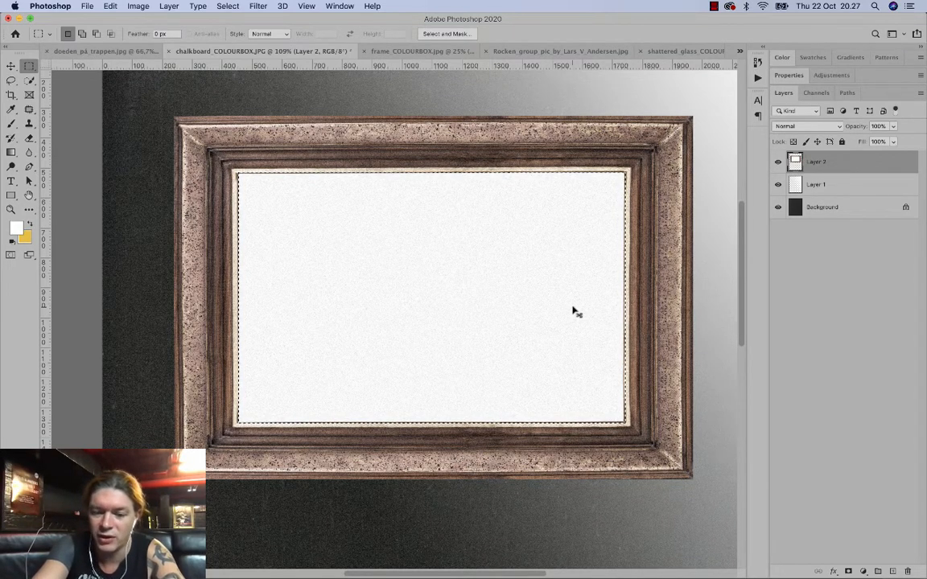
key("super+j")
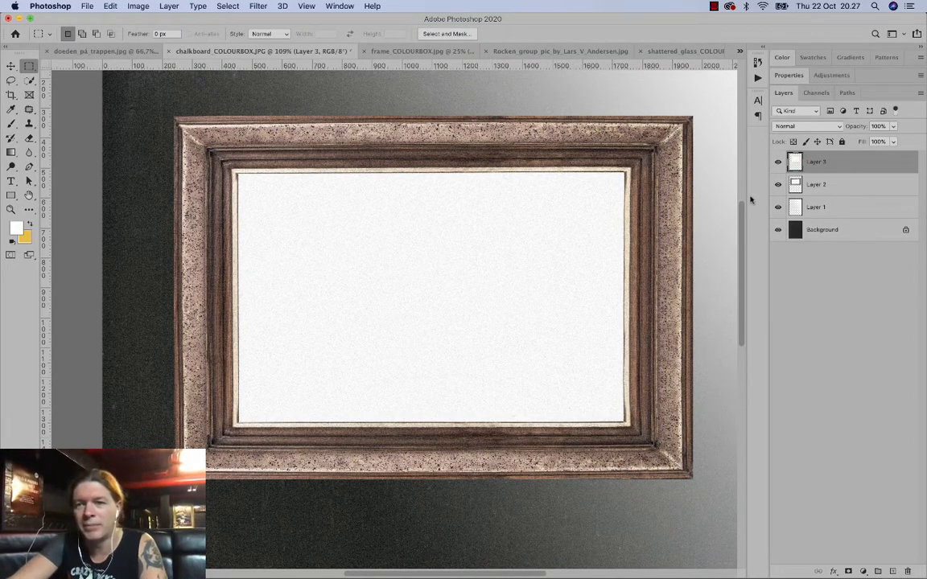
key("v")
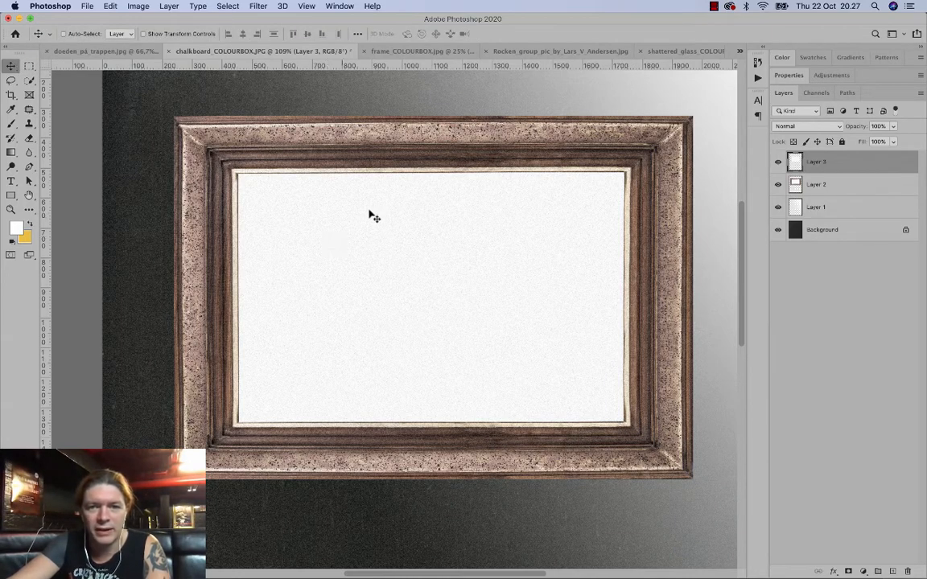
left_click_drag(369, 214, 453, 291)
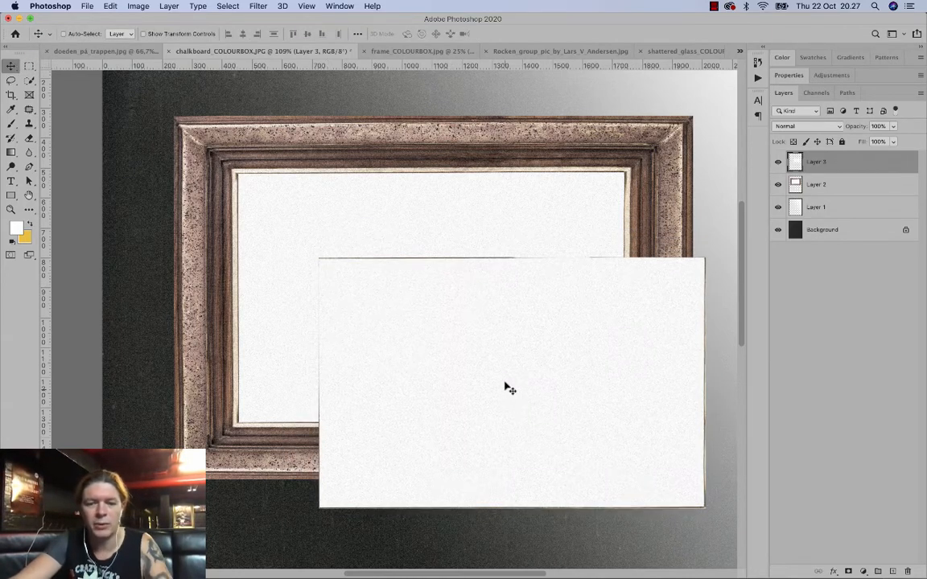
key("super+z")
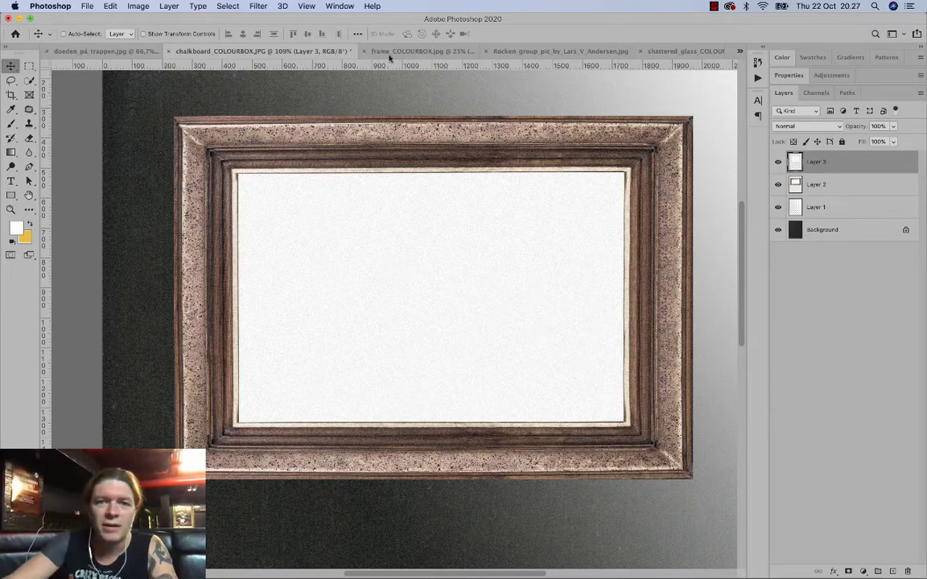
Copy the group photo into the chalkboard document with the Move tool and scale it to about 50.5%.
left_click(527, 52)
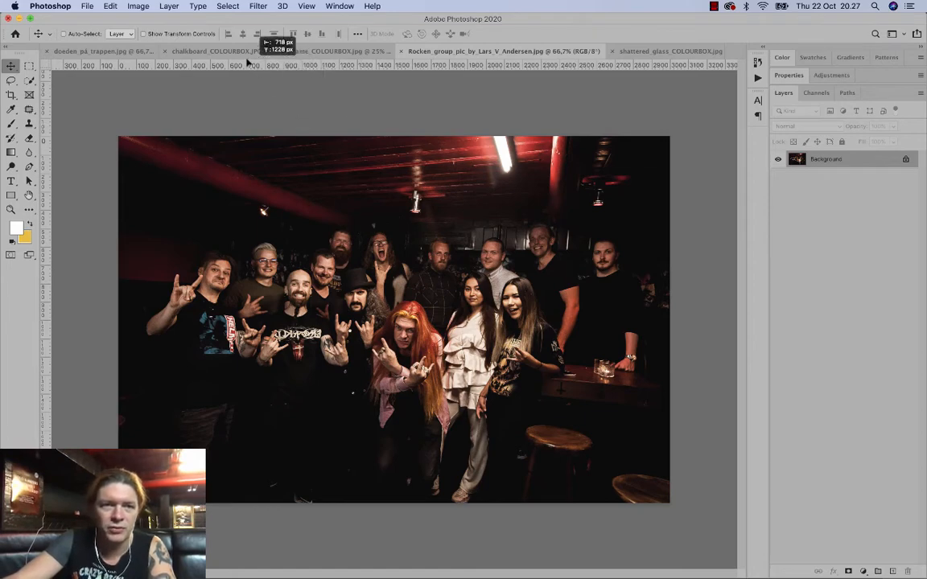
left_click_drag(242, 54, 352, 235)
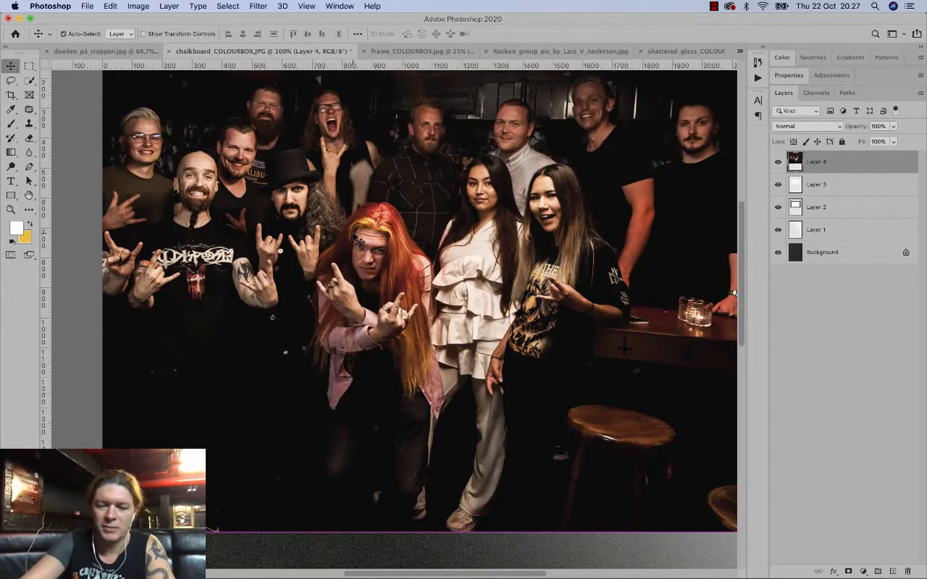
key("super+minus")
key("super+minus")
key("super+minus")
key("super+minus")
key("super+t")
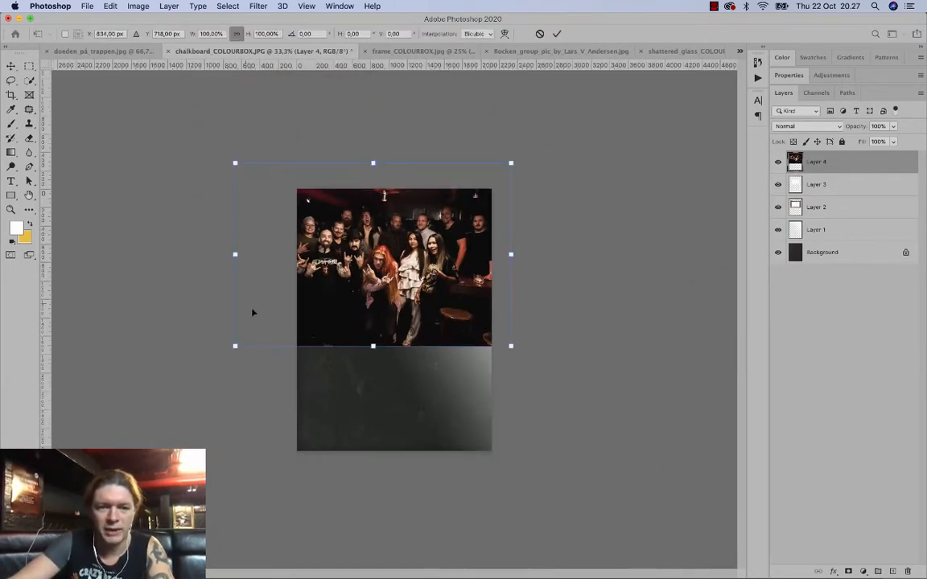
left_click_drag(235, 162, 370, 254)
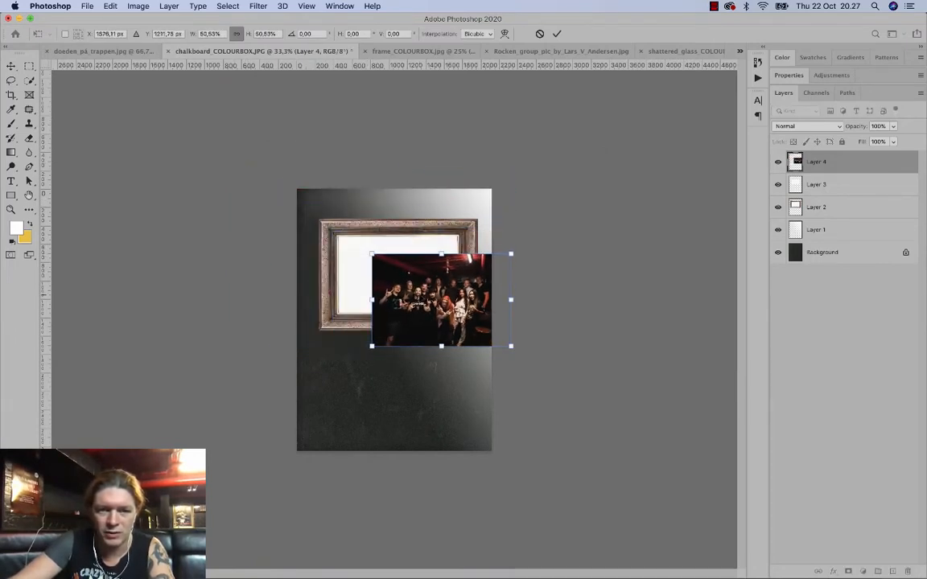
Position the scaled group photo so it covers the frame's opening and apply the transform.
left_click_drag(426, 274, 387, 248)
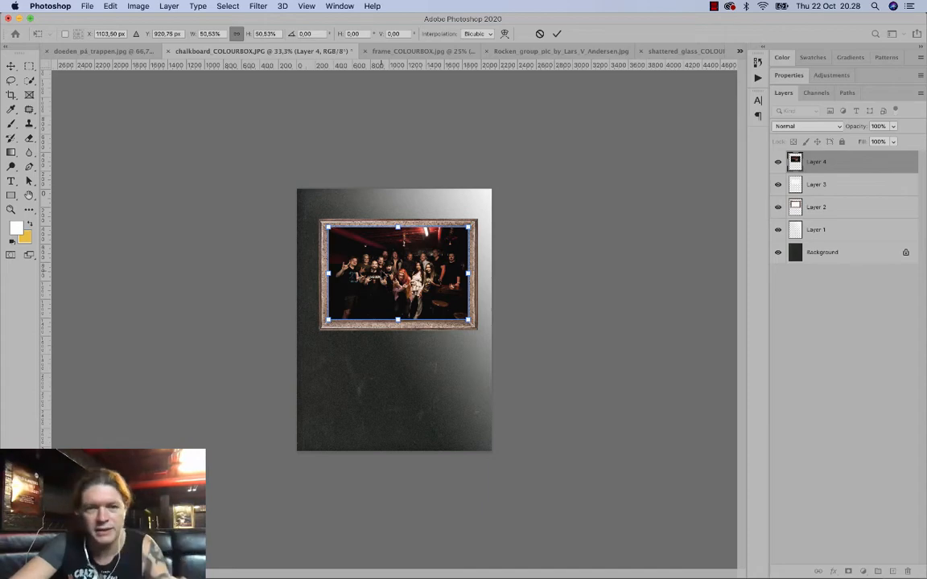
key("super+plus")
key("super+plus")
key("super+plus")
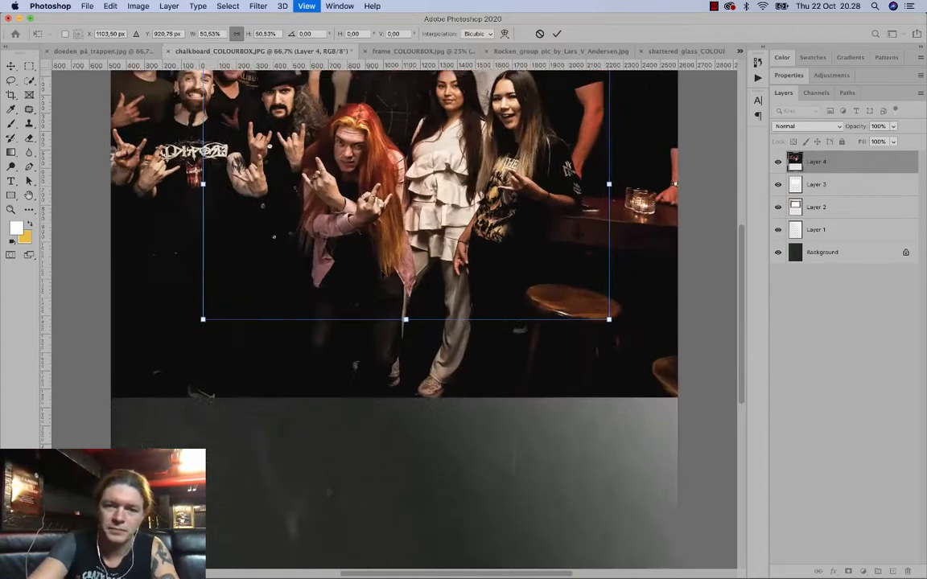
key("super+minus")
key("super+minus")
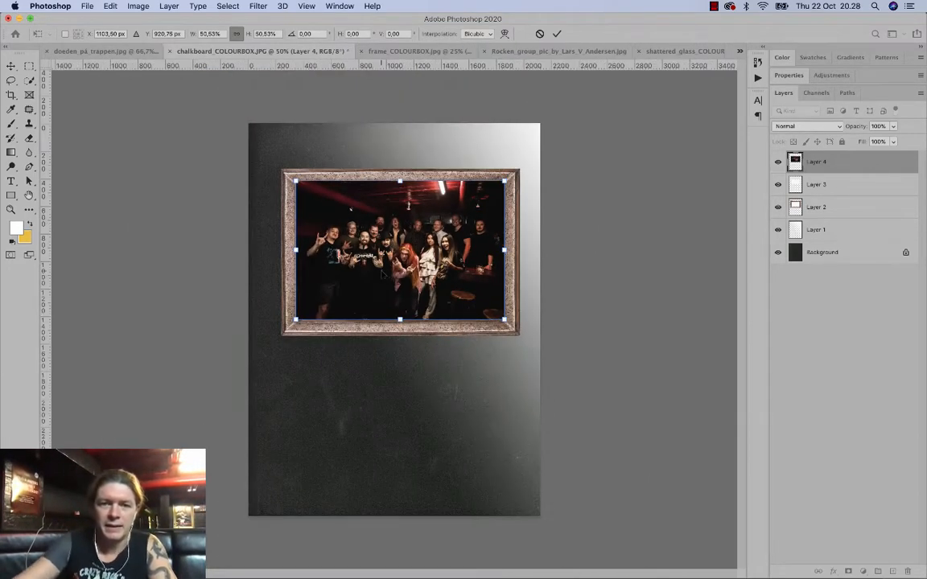
left_click_drag(366, 246, 366, 250)
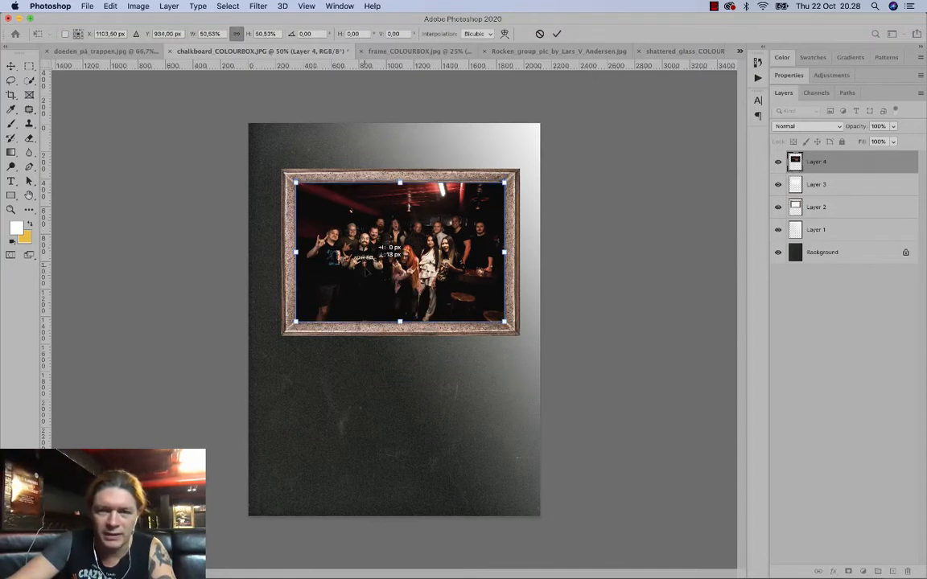
key("Return")
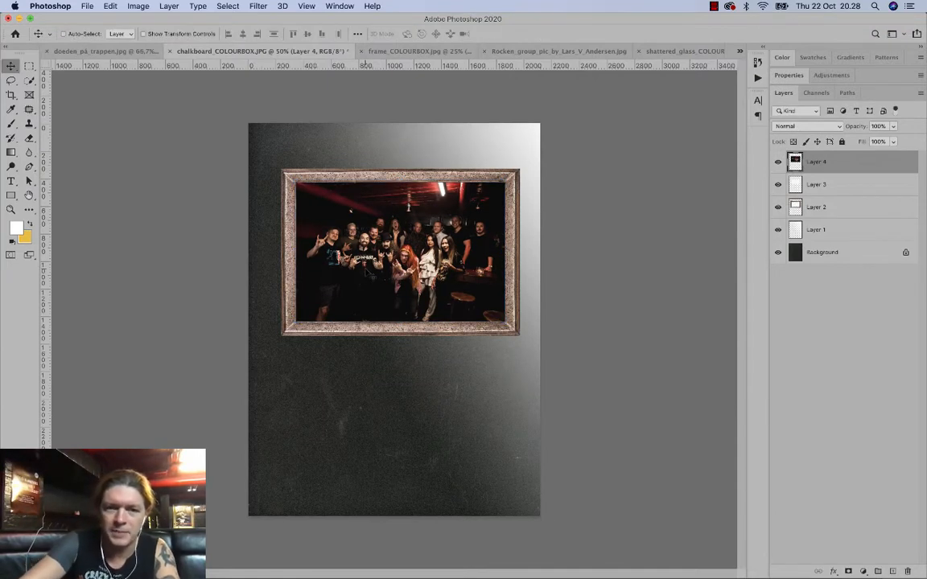
Clip the group photo layer to the white opening layer and compare the result with the reference poster.
left_click(811, 186)
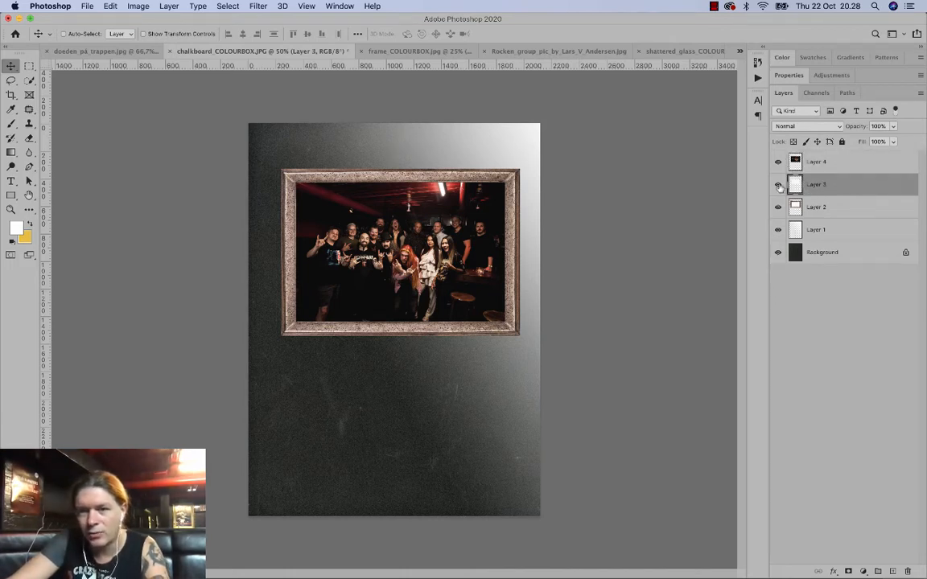
left_click(839, 172, "alt")
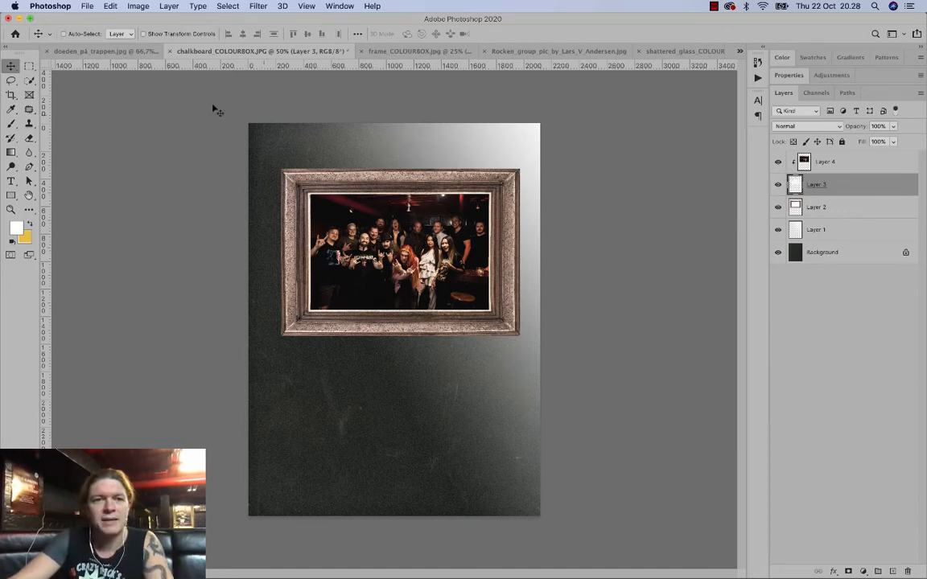
left_click(112, 51)
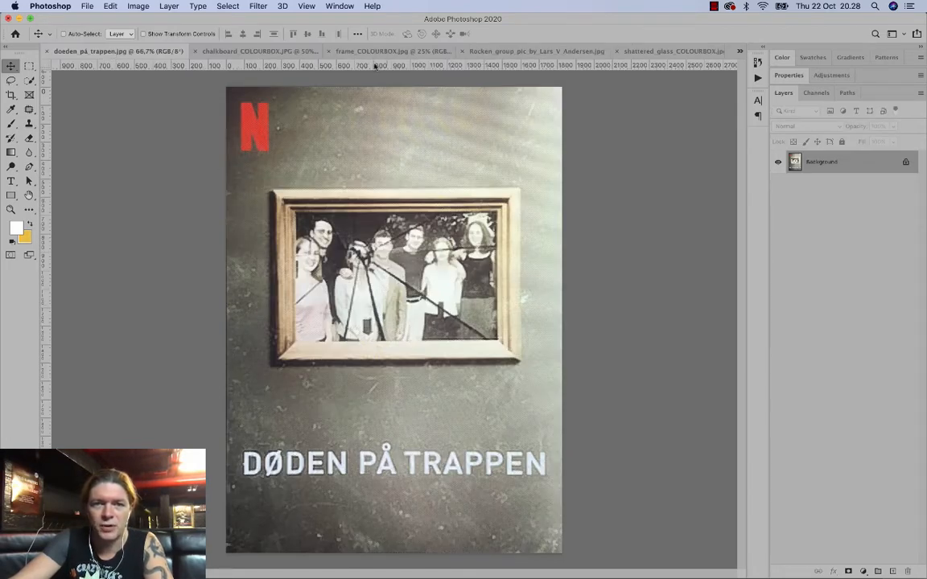
left_click(229, 51)
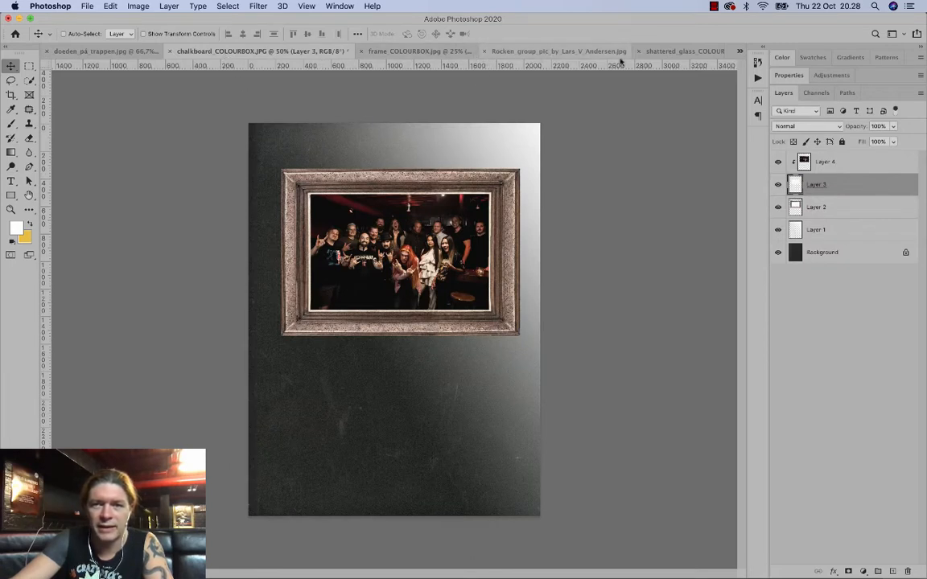
Select the cracked dark area between the two white bars in the shattered glass document with the Rectangular Marquee tool.
left_click(684, 51)
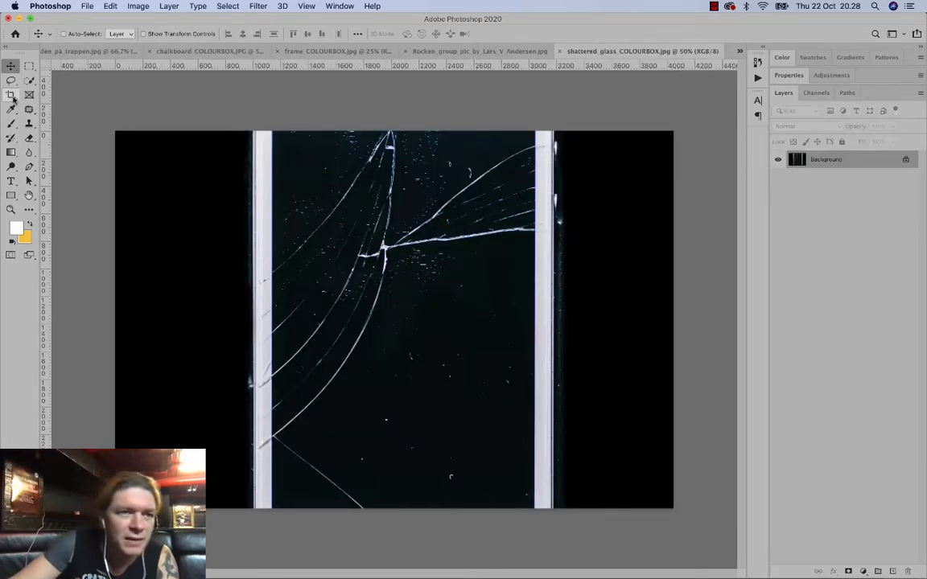
left_click(29, 66)
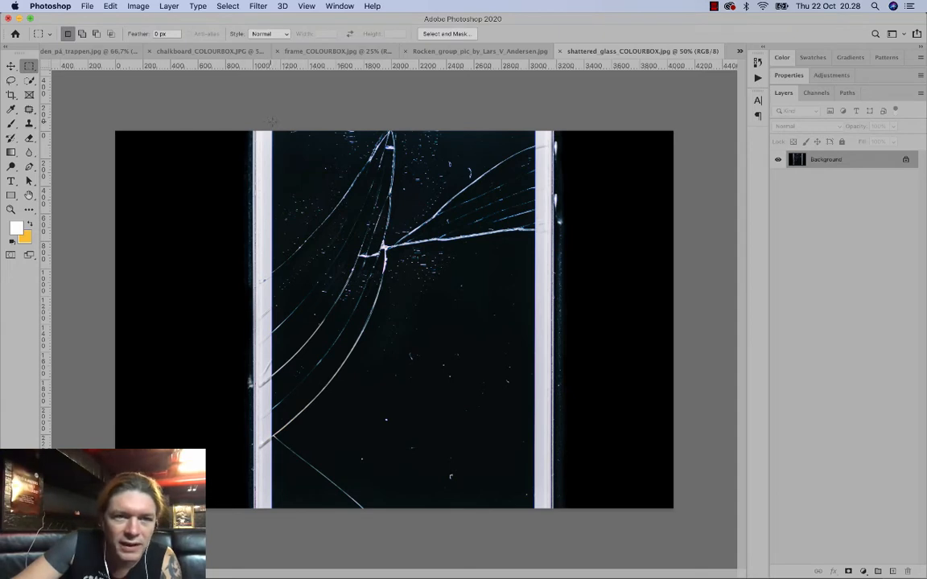
left_click_drag(272, 125, 533, 515)
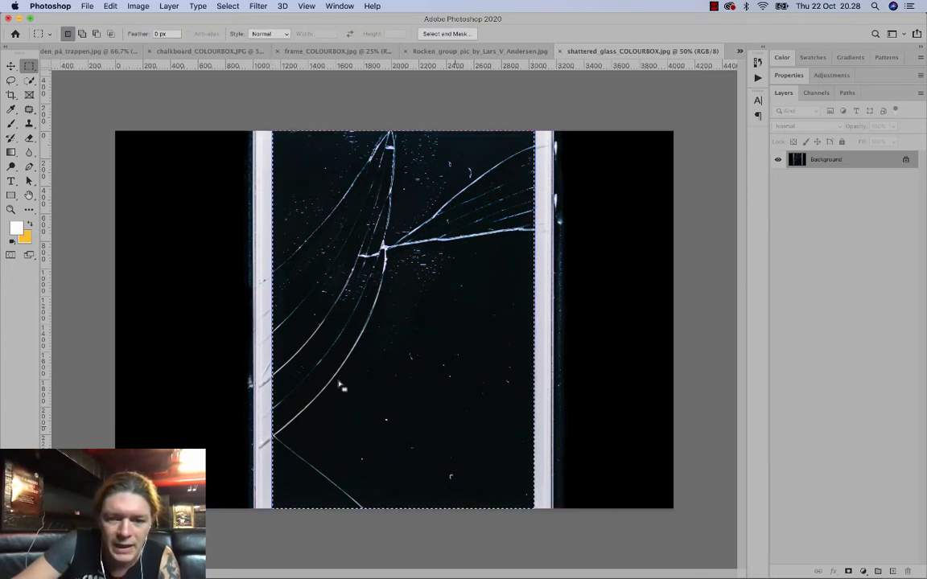
Bring the selected cracked glass into the chalkboard document as a new layer, accepting the color profile conversion.
left_click(10, 65)
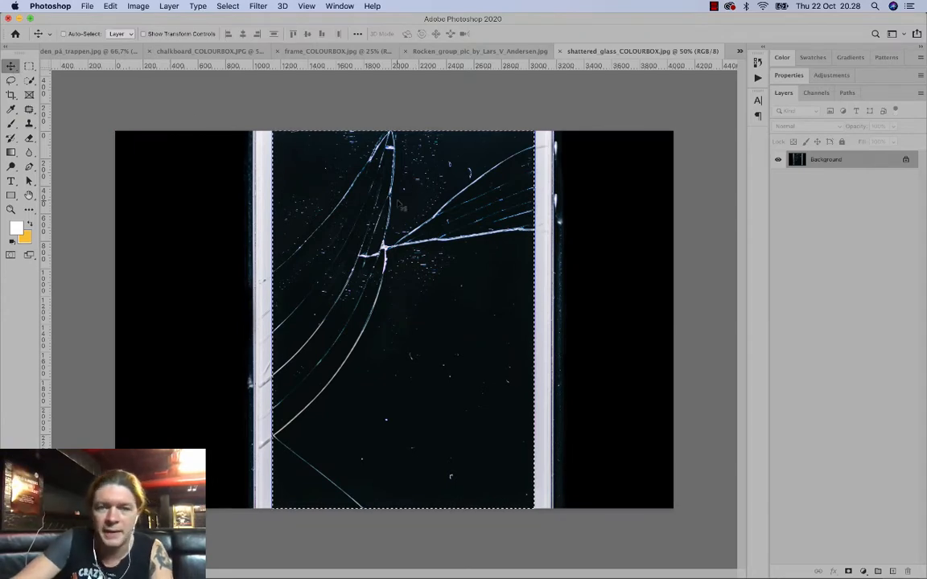
left_click_drag(427, 222, 313, 67)
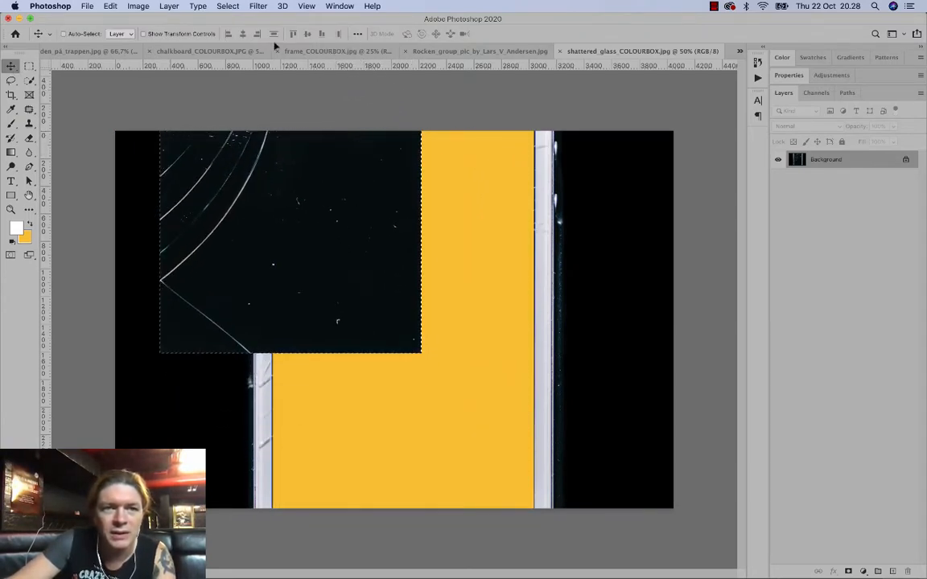
left_click(229, 50)
key("super+v")
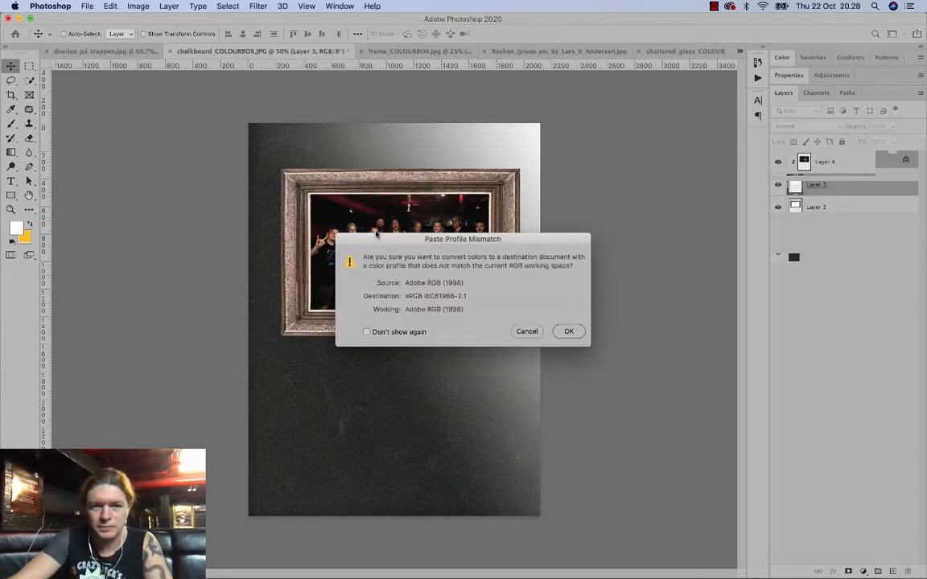
left_click(569, 331)
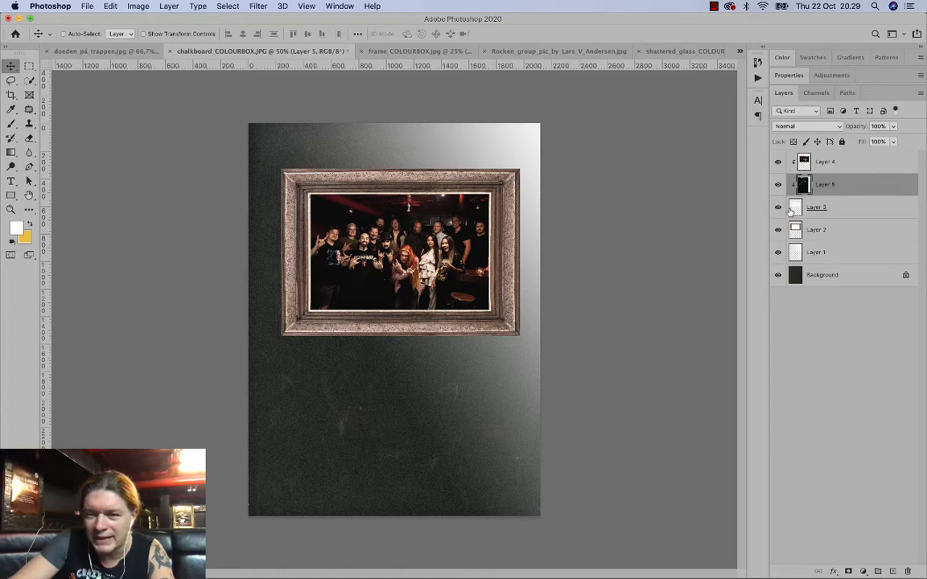
Place the cracked glass layer at the top of the layer stack and rotate it -90° over the frame.
left_click_drag(820, 184, 832, 257)
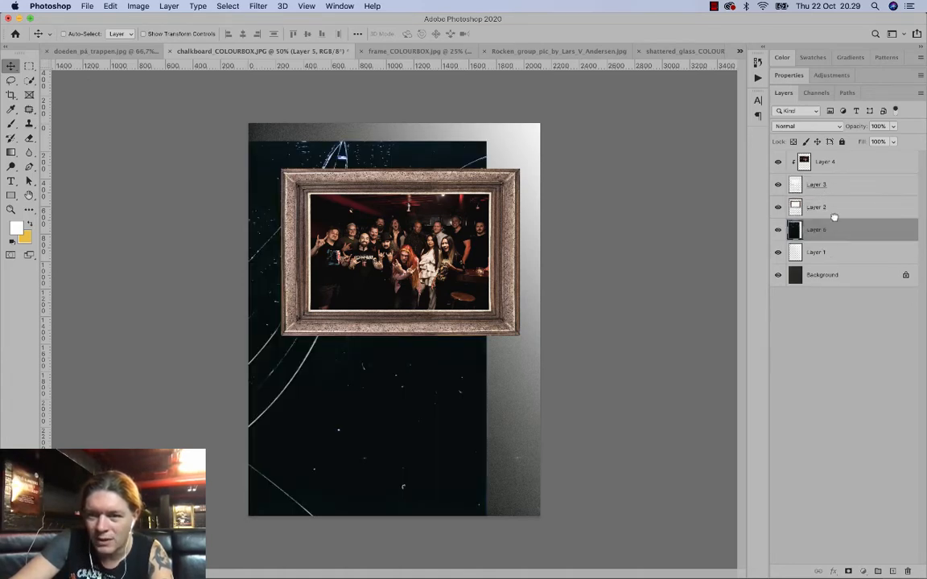
left_click_drag(824, 231, 804, 154)
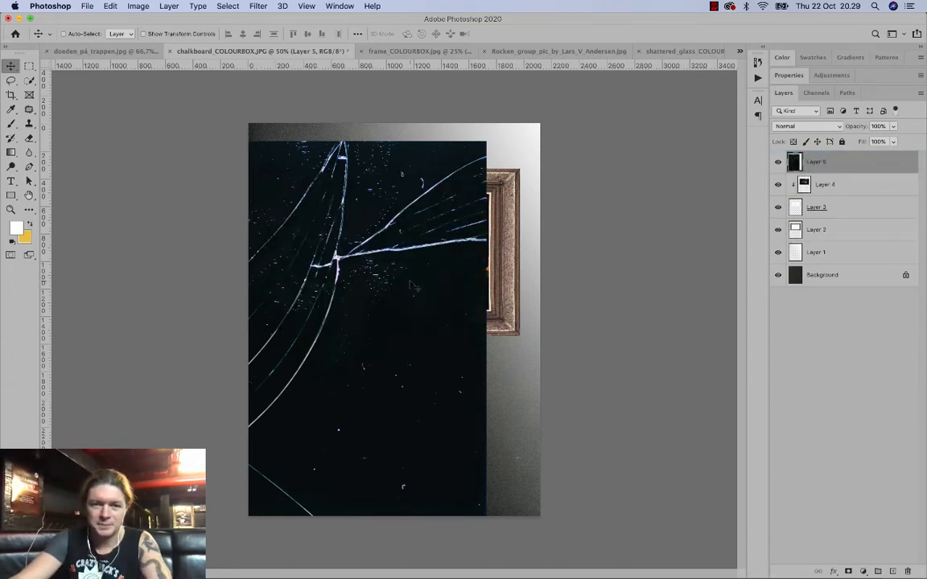
key("super+t")
left_click_drag(519, 139, 233, 193)
left_click_drag(333, 278, 424, 240)
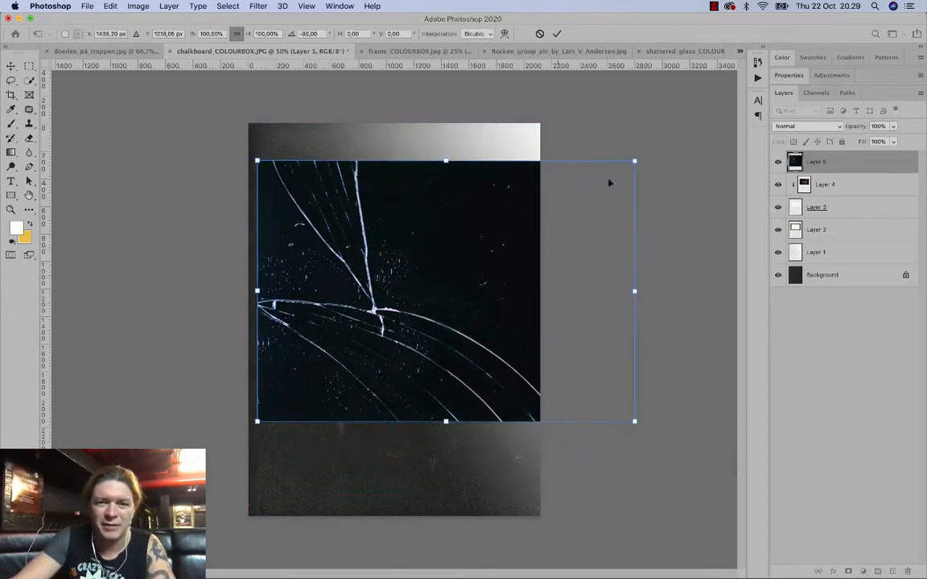
Scale and position the rotated glass so it just covers the frame's opening, and apply the transform.
left_click_drag(649, 158, 563, 219)
left_click_drag(443, 286, 481, 320)
left_click_drag(687, 450, 461, 301)
key("Return")
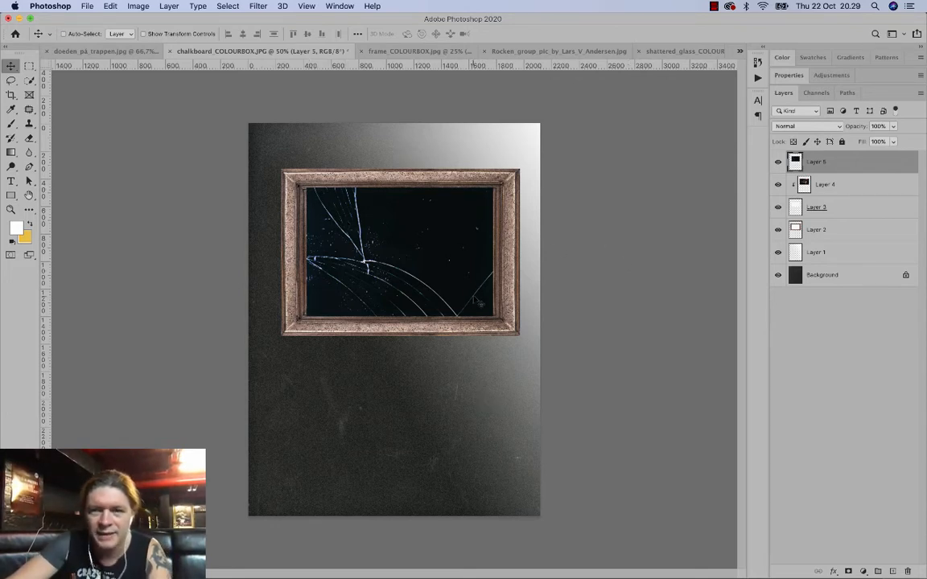
Clip the cracked glass layer to the white opening layer and set its blend mode to Screen.
left_click(796, 206)
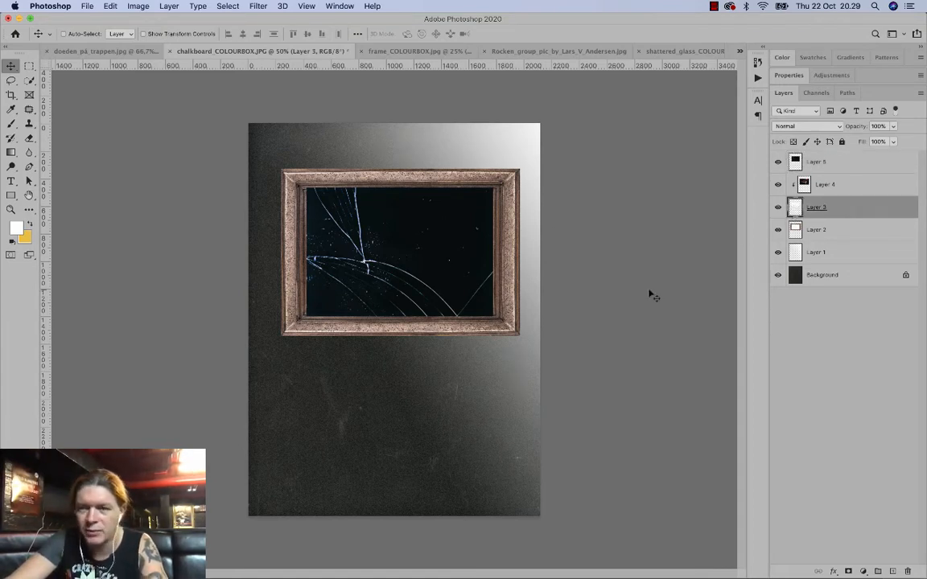
left_click(841, 172, "alt")
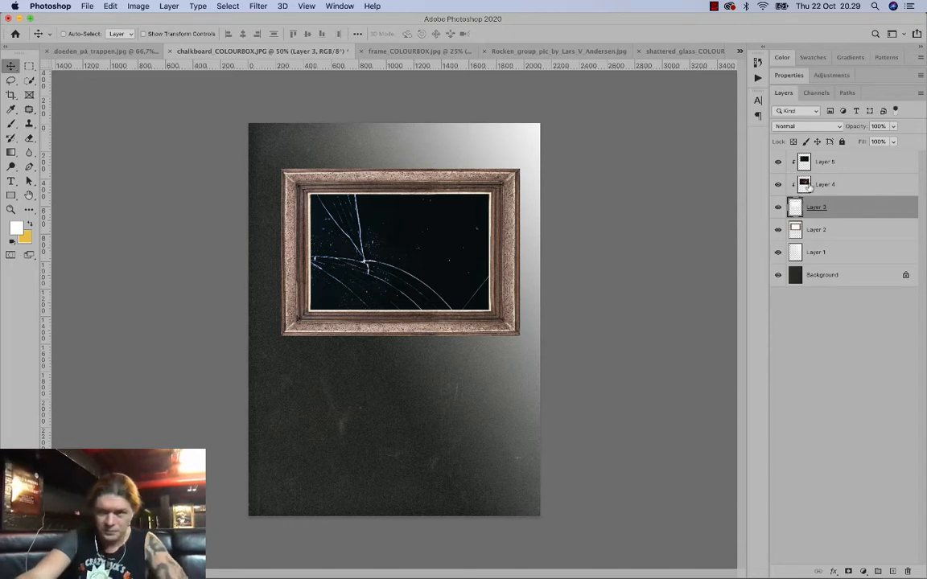
left_click(829, 171)
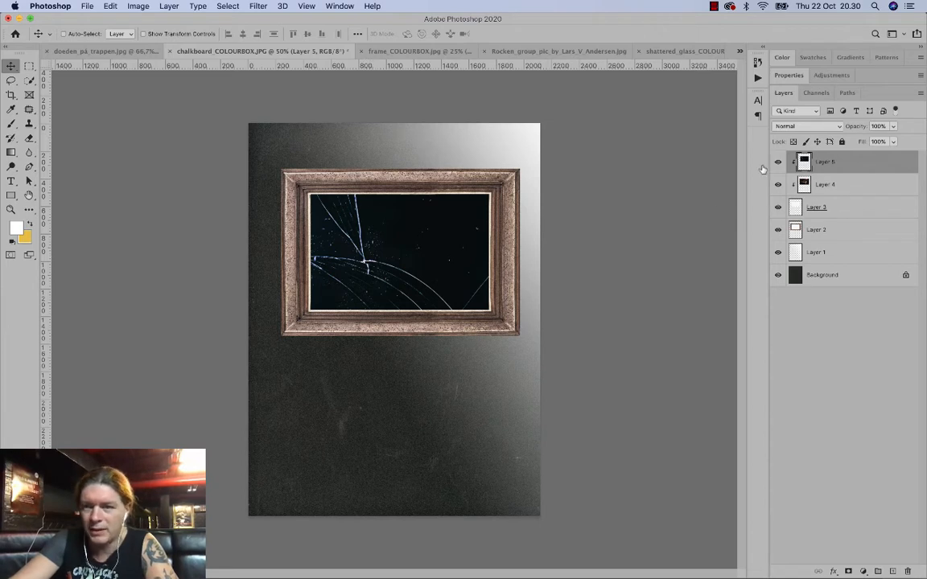
left_click(803, 126)
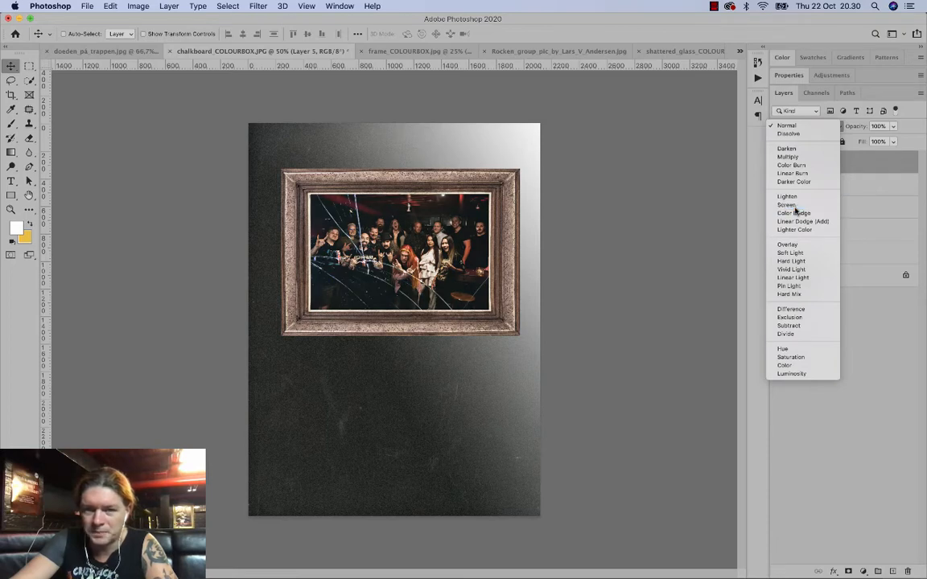
left_click(795, 208)
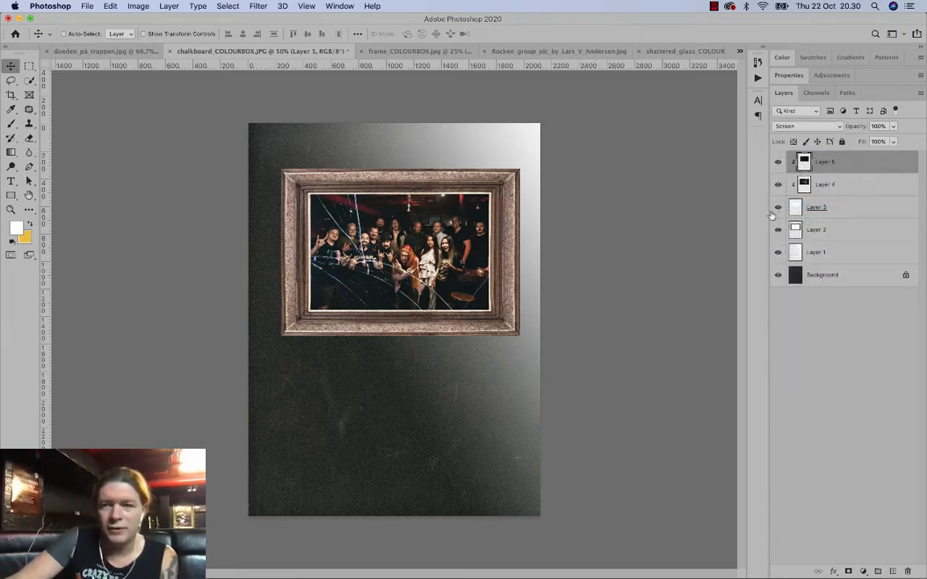
Move the white gradient layer to the top of the layer stack and set its blend mode to Soft Light.
left_click(828, 210)
key("alt+bracketleft")
key("alt+bracketleft")
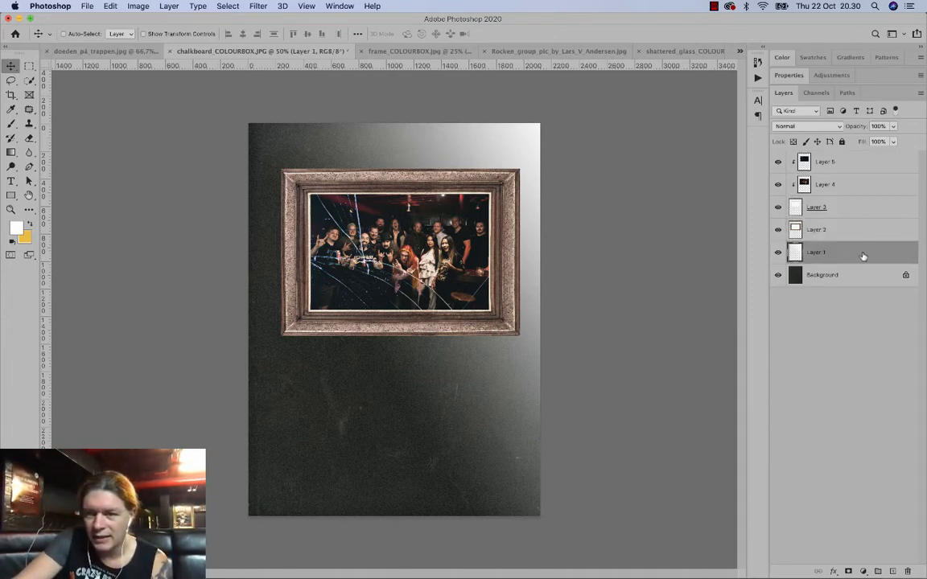
left_click_drag(863, 254, 852, 163)
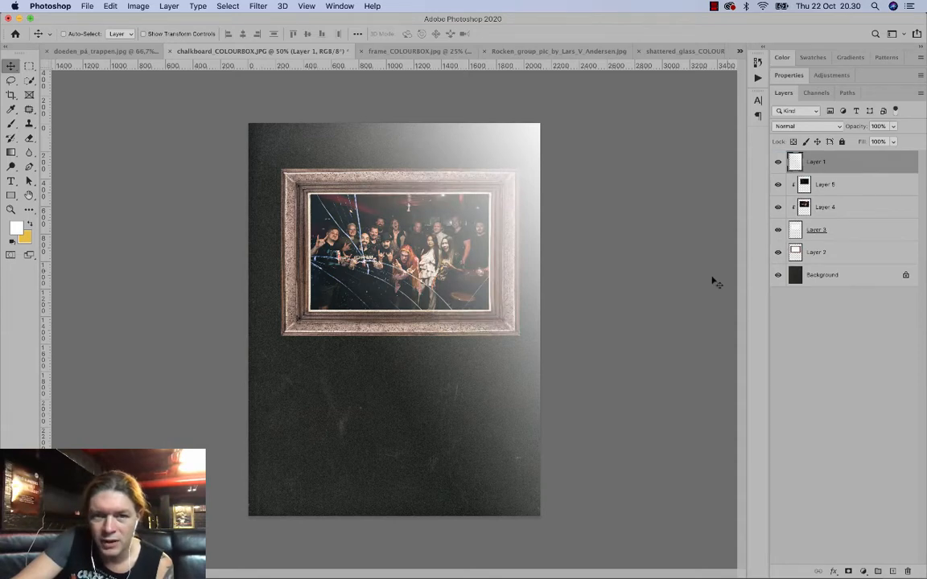
left_click(807, 126)
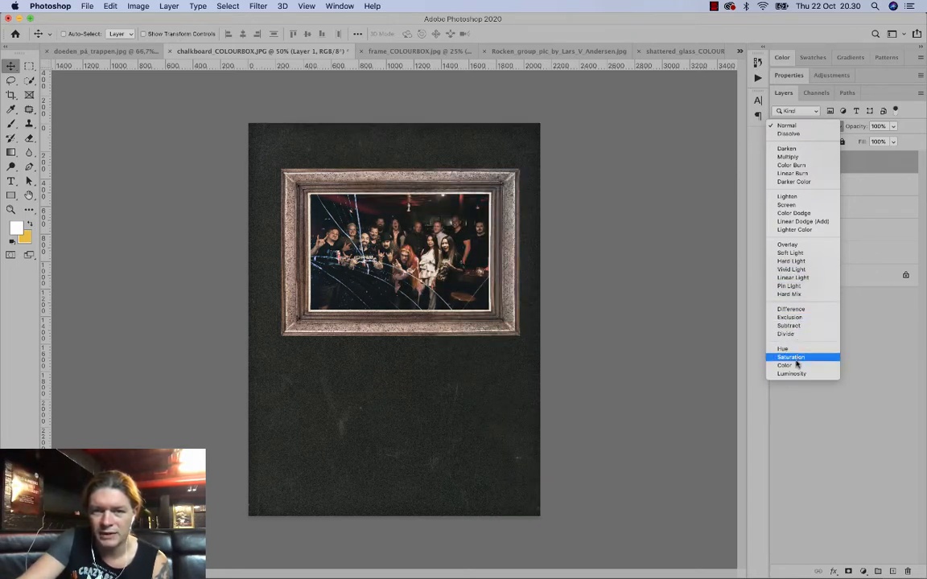
left_click(792, 255)
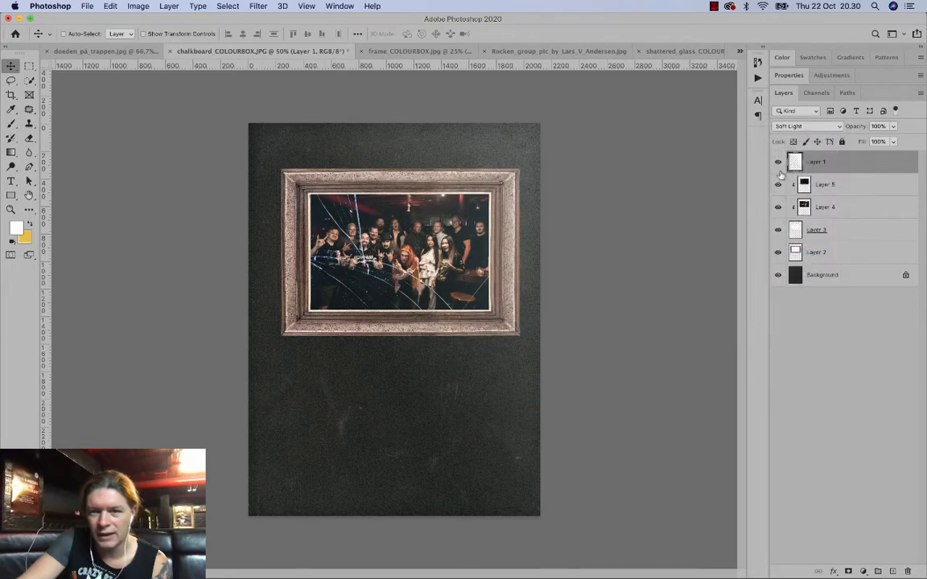
Compare the image with and without the Soft Light gradient layer, and duplicate that layer to strengthen the light.
left_click(778, 163)
left_click(778, 163)
left_click(778, 163)
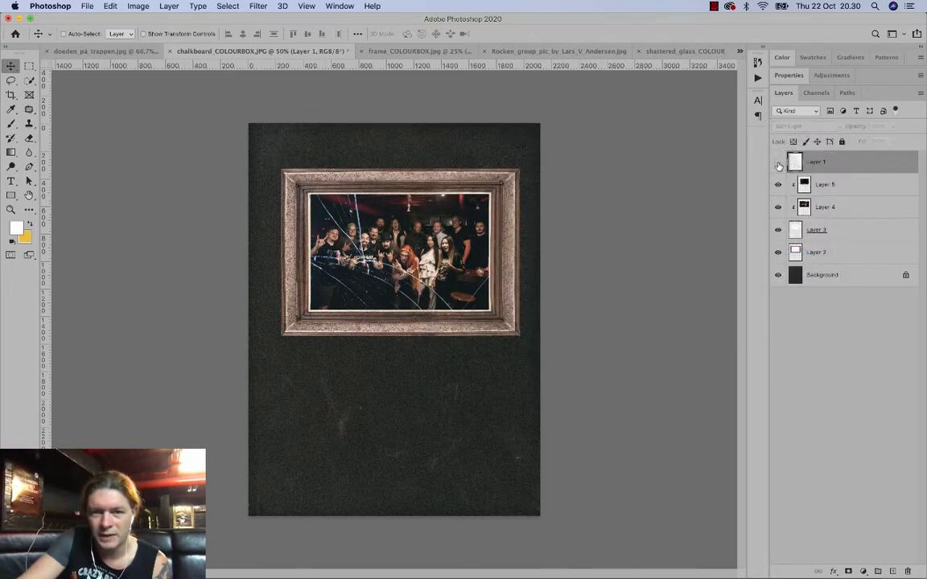
left_click(778, 164)
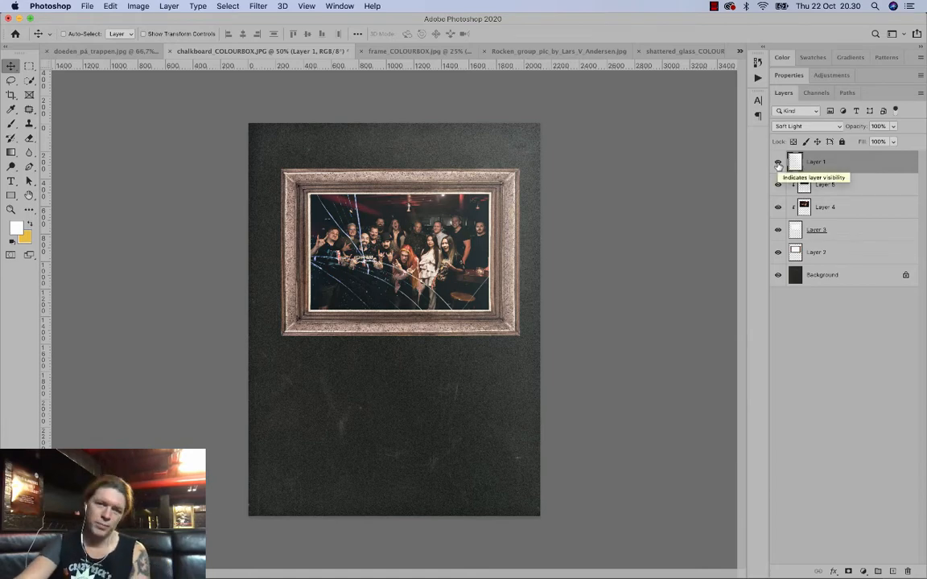
key("super+j")
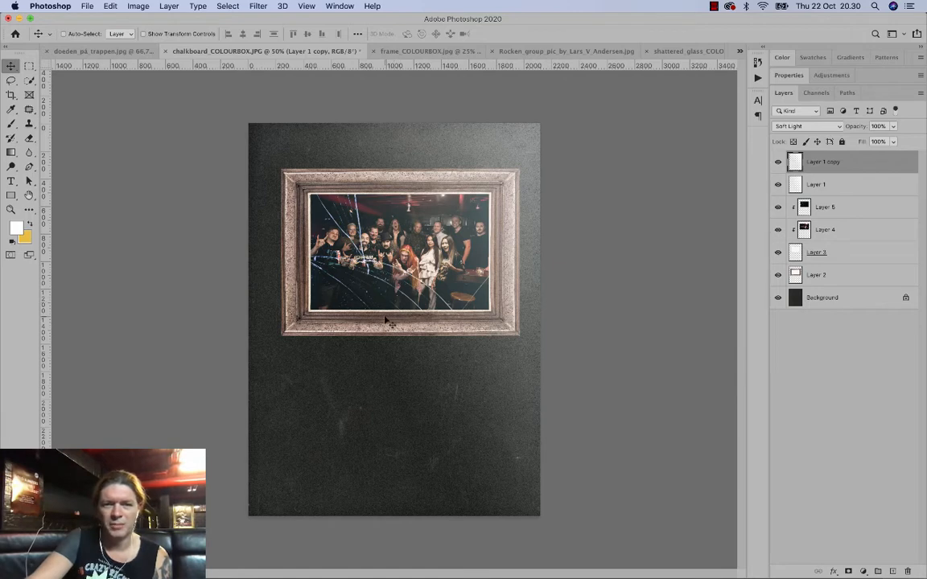
left_click(100, 51)
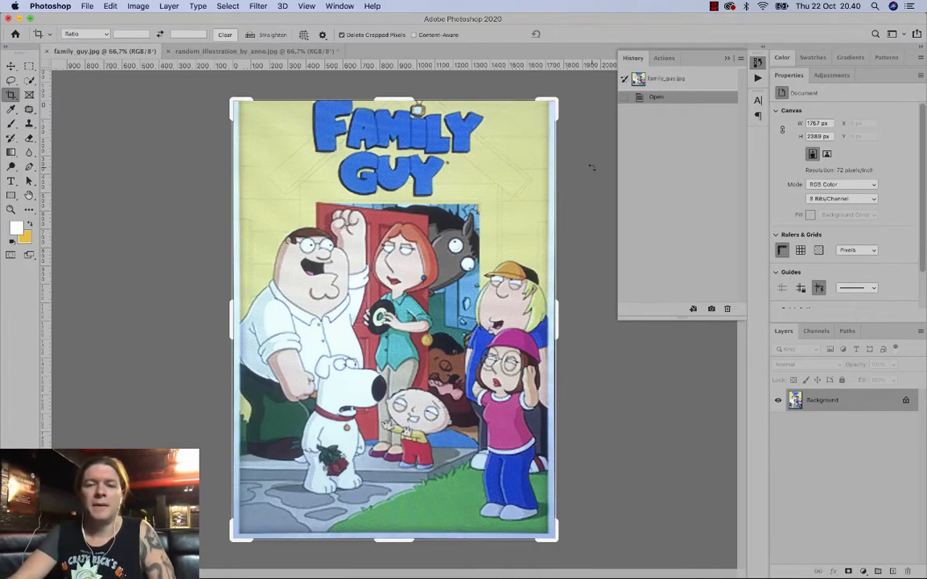
Crop the pencil sketch in random_illustration_by_anno.jpg closely around the characters and doorway, to about 1858 x 2155 px.
left_click(11, 66)
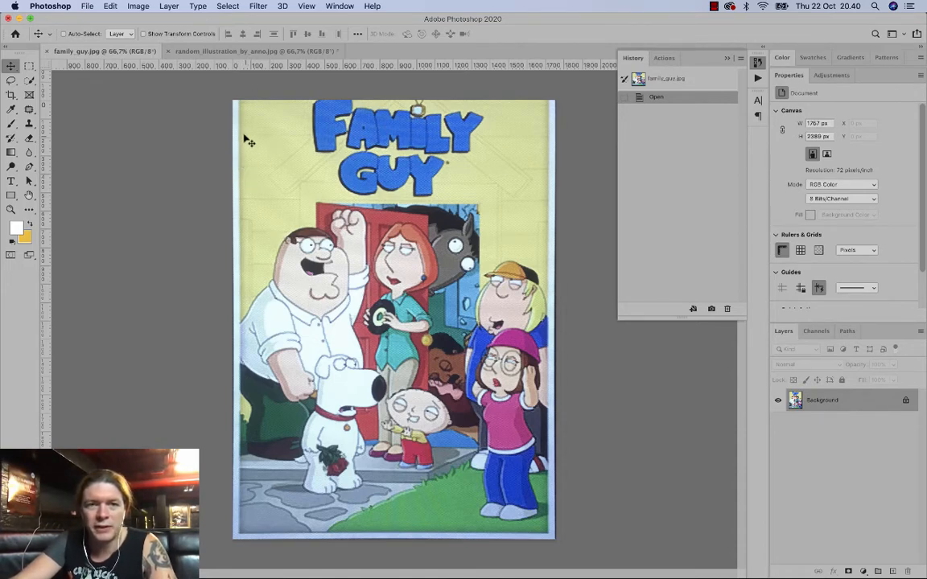
left_click(239, 53)
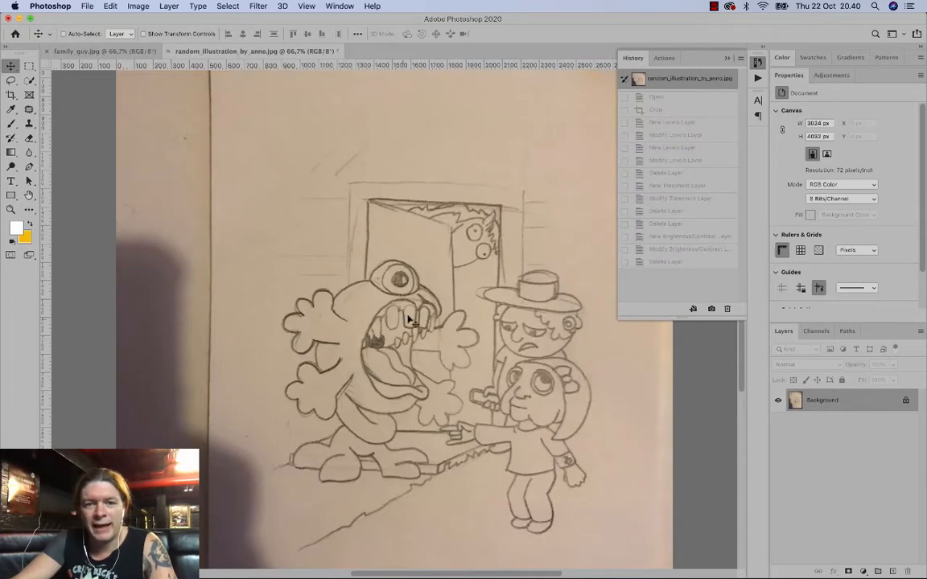
left_click(103, 52)
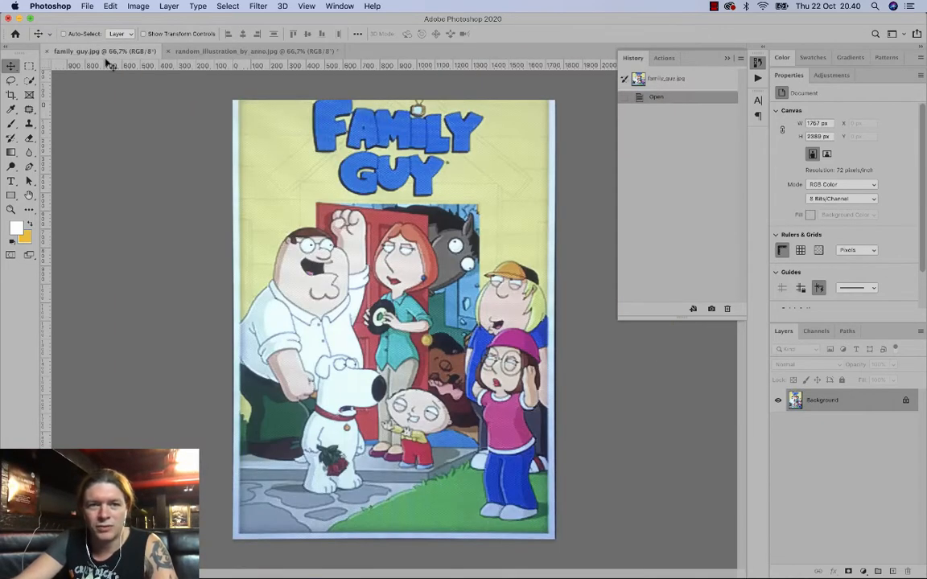
left_click(238, 53)
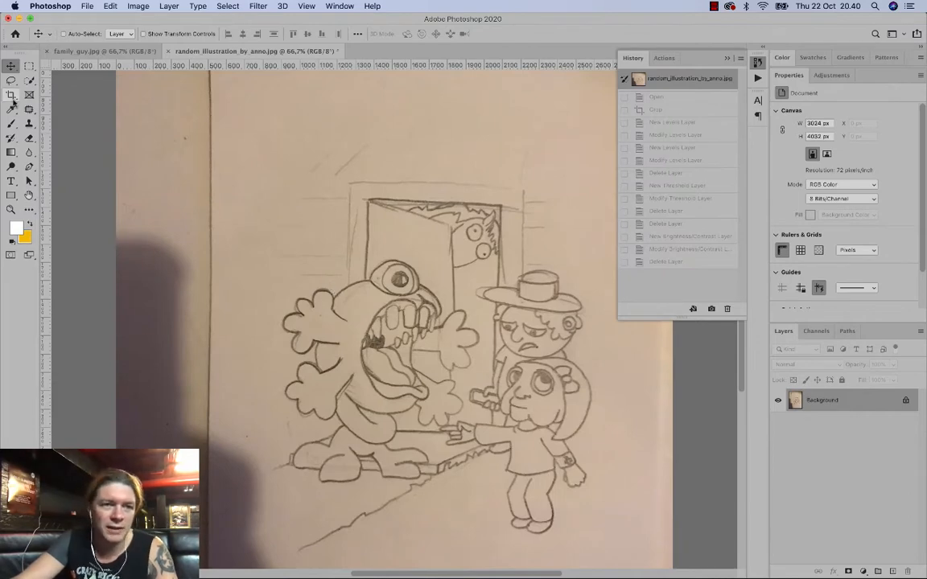
key("super+minus")
key("super+minus")
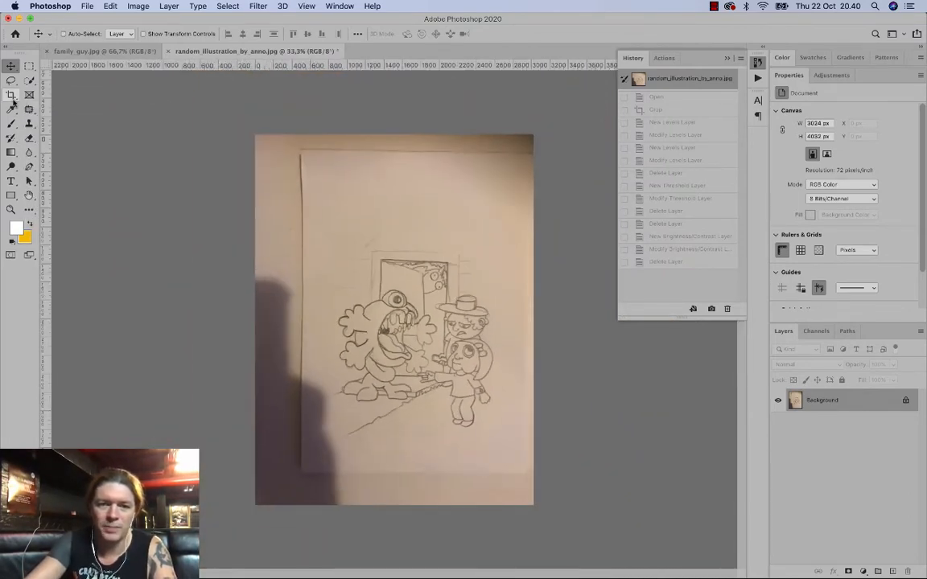
left_click(12, 97)
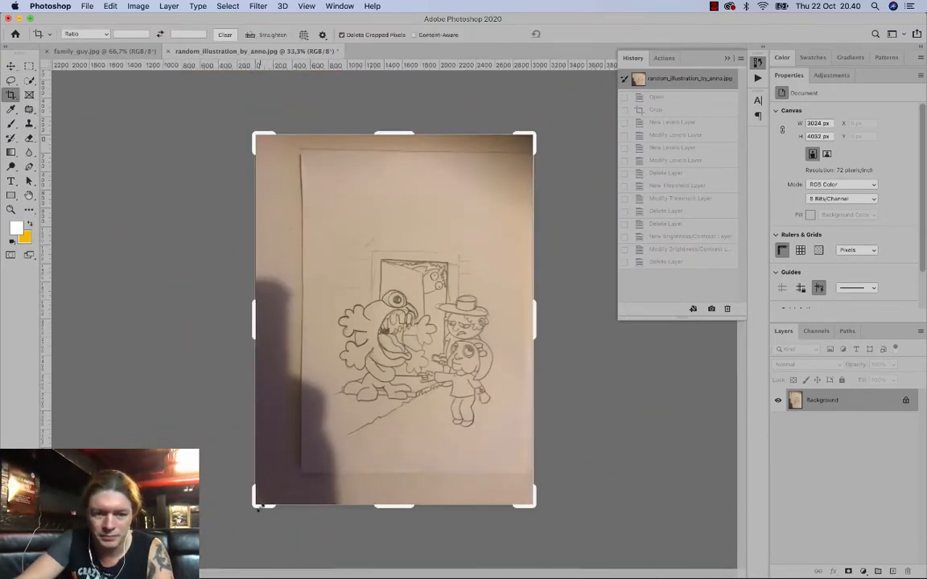
left_click_drag(258, 508, 290, 468)
left_click_drag(496, 171, 478, 227)
left_click_drag(404, 417, 403, 419)
key("Return")
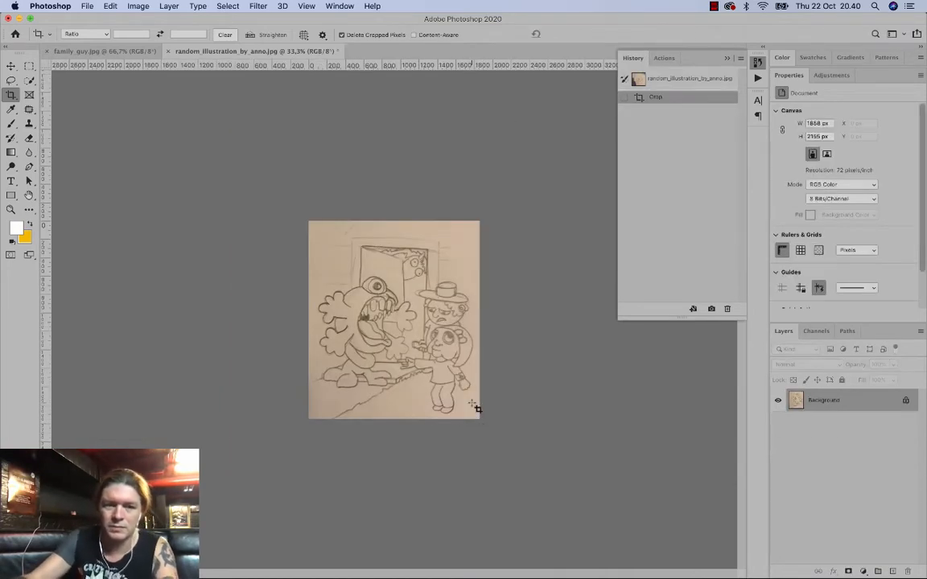
Add a Levels adjustment layer over the sketch with input levels 102, 2.93 and 203 and output black 73.
key("super+0")
key("super+minus")
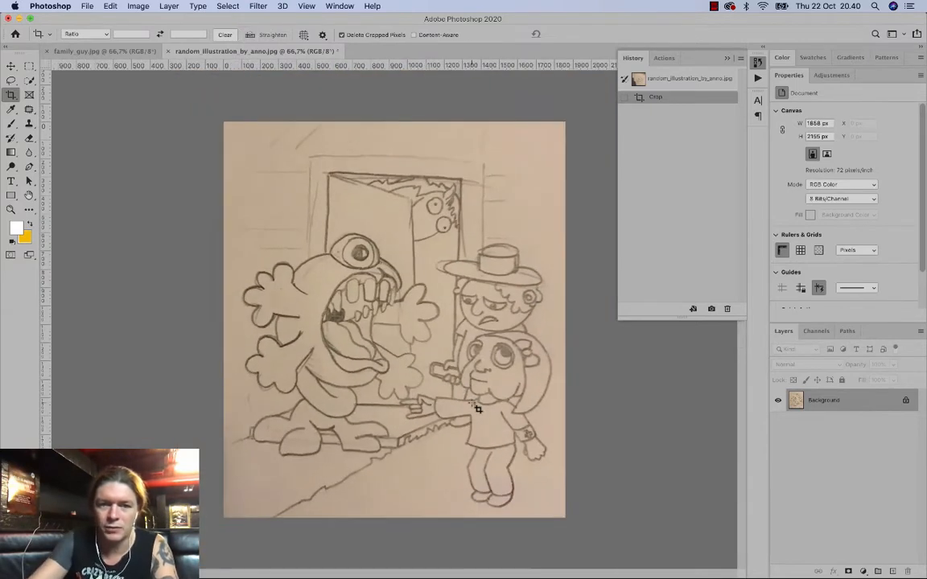
left_click(862, 571)
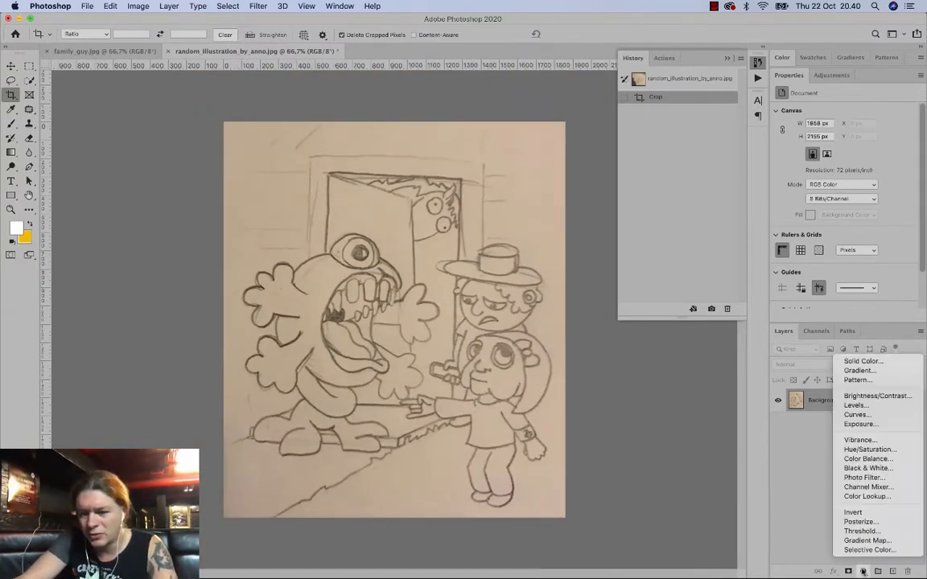
left_click(856, 405)
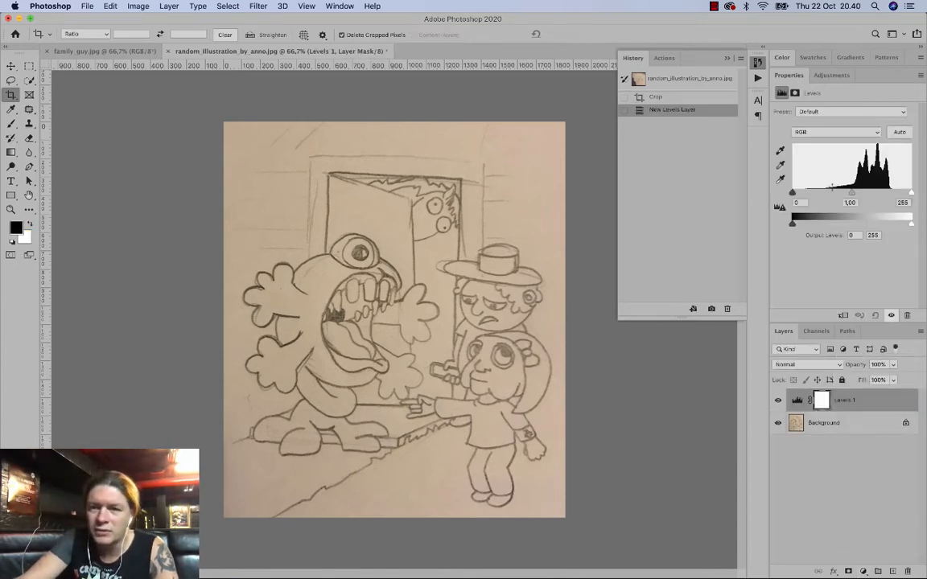
left_click_drag(792, 194, 839, 193)
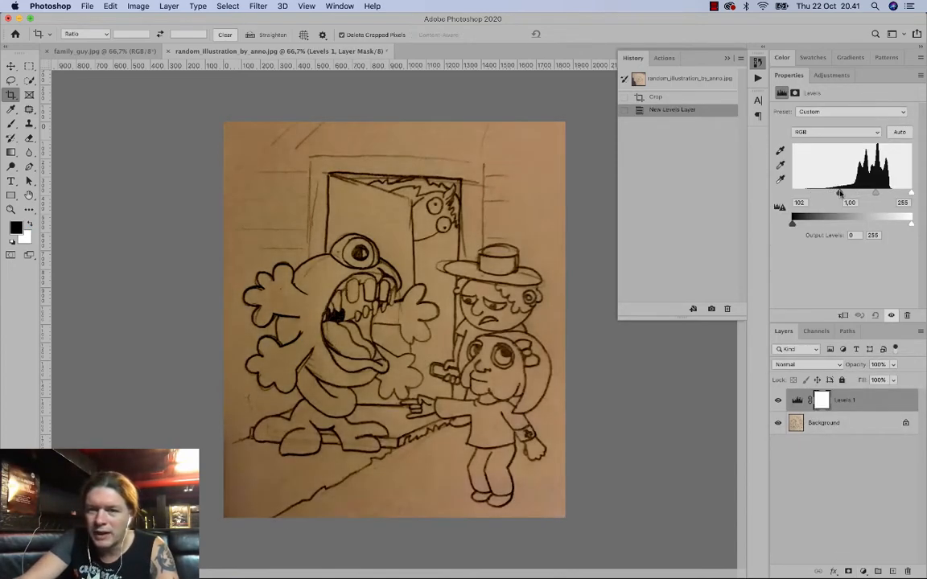
left_click_drag(910, 193, 844, 197)
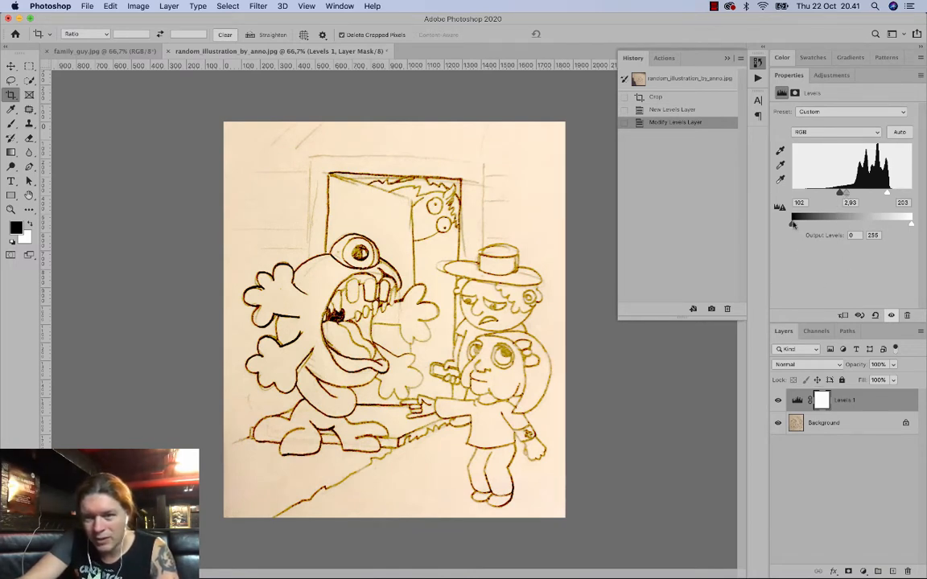
mouse_move(793, 226)
left_mouse_down()
mouse_move(836, 224)
mouse_move(792, 226)
mouse_move(826, 225)
left_mouse_up()
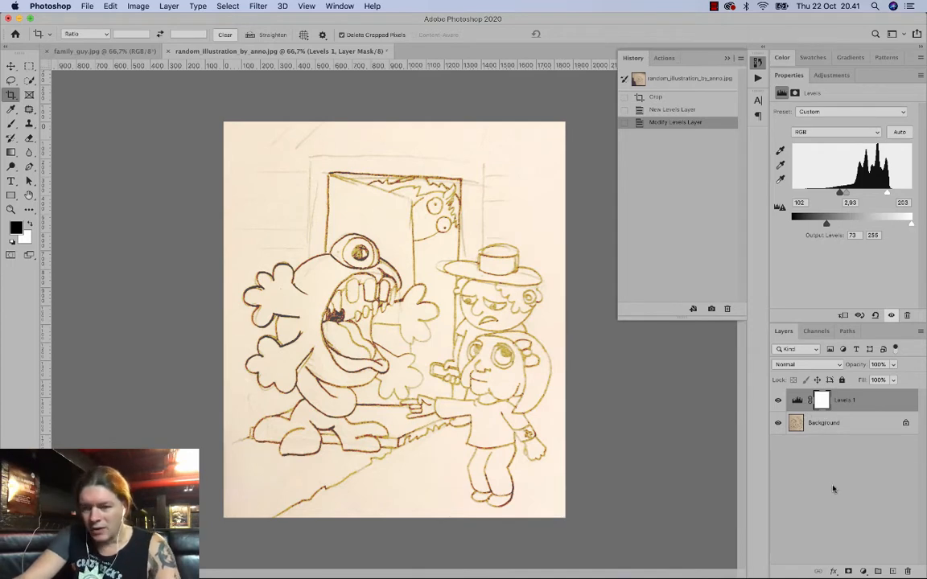
Add a Threshold adjustment layer above the Levels layer and set its threshold level to 220.
left_click(862, 571)
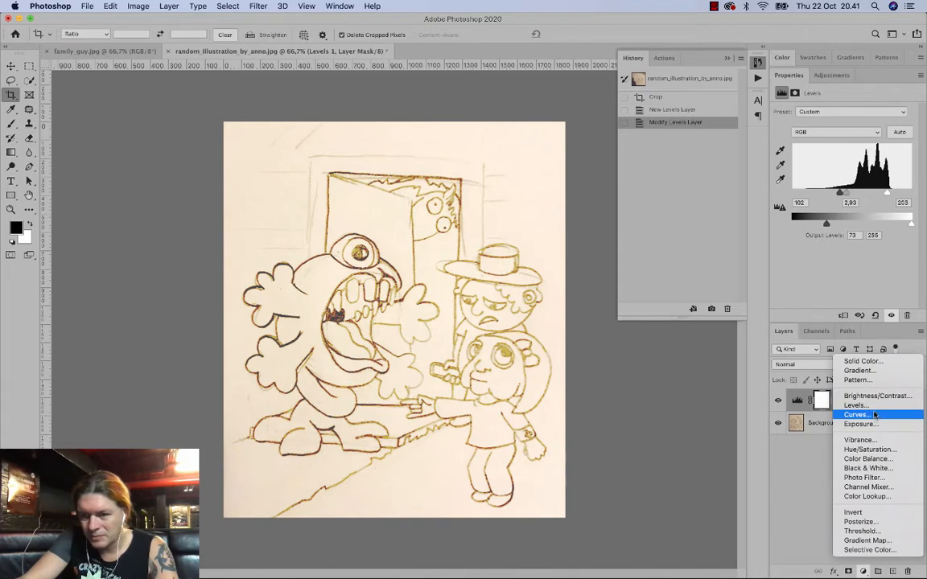
left_click(867, 531)
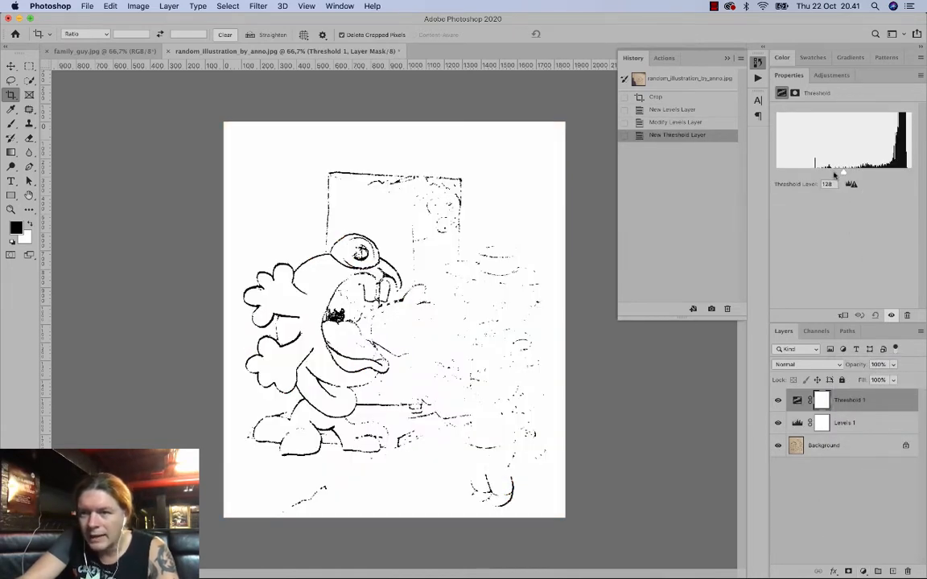
left_click_drag(843, 174, 889, 175)
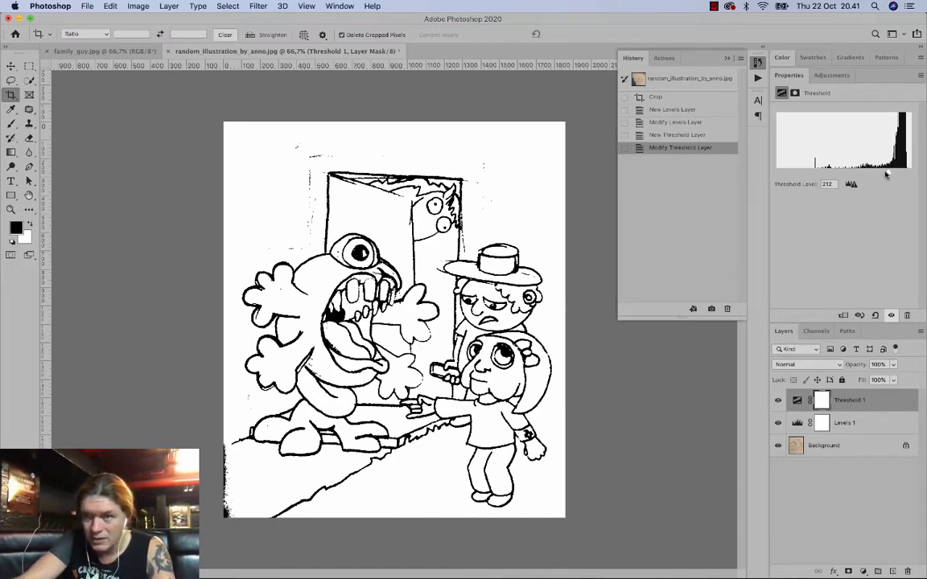
mouse_move(886, 174)
left_mouse_down()
mouse_move(869, 173)
mouse_move(892, 174)
left_mouse_up()
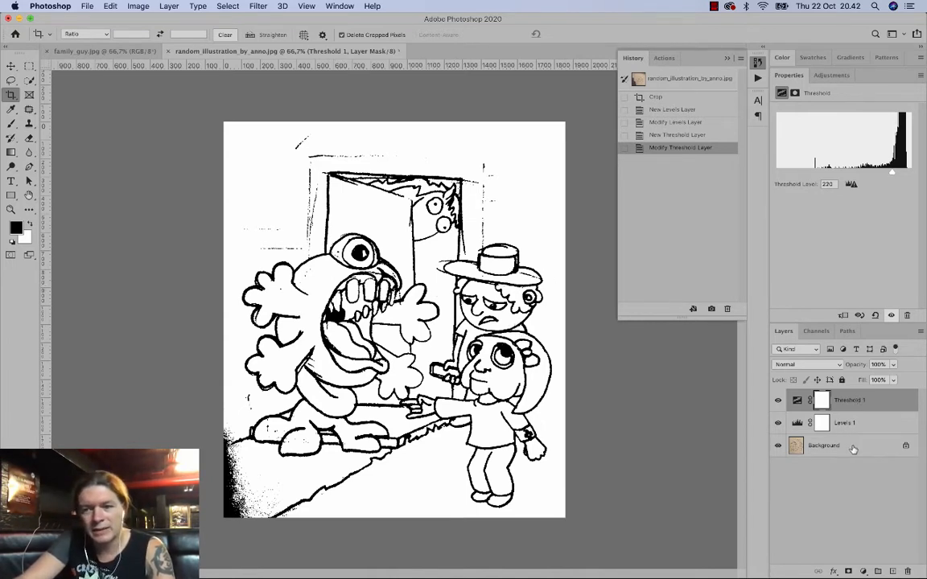
Create a new top layer, use Apply Image to stamp the black-and-white sketch onto it, and check the layer by toggling its visibility.
left_click(167, 5)
left_click(159, 4)
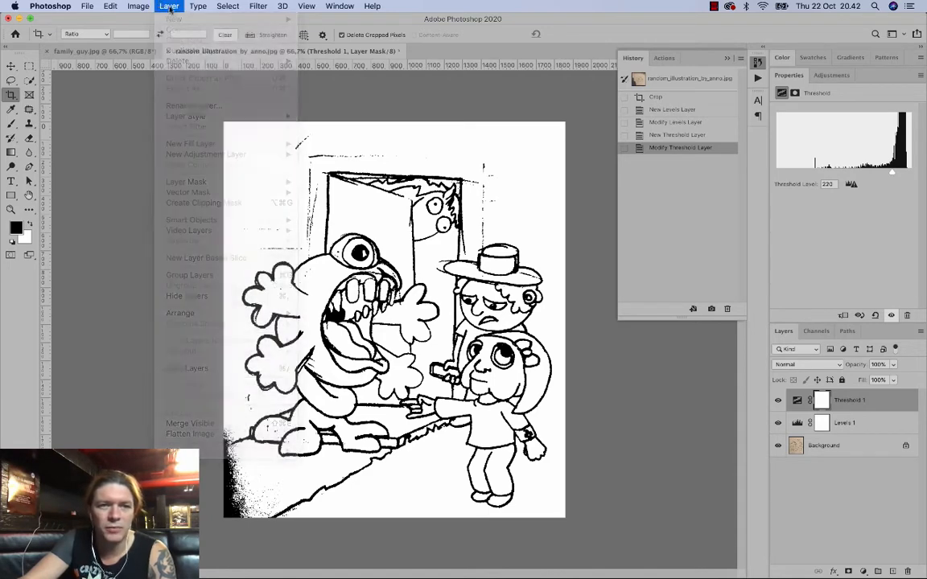
left_click(893, 570)
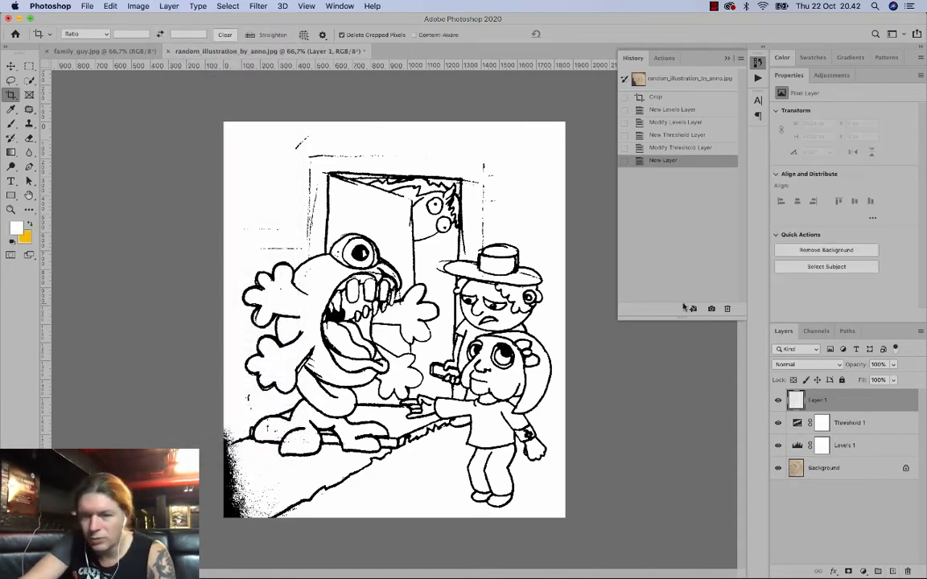
left_click(127, 5)
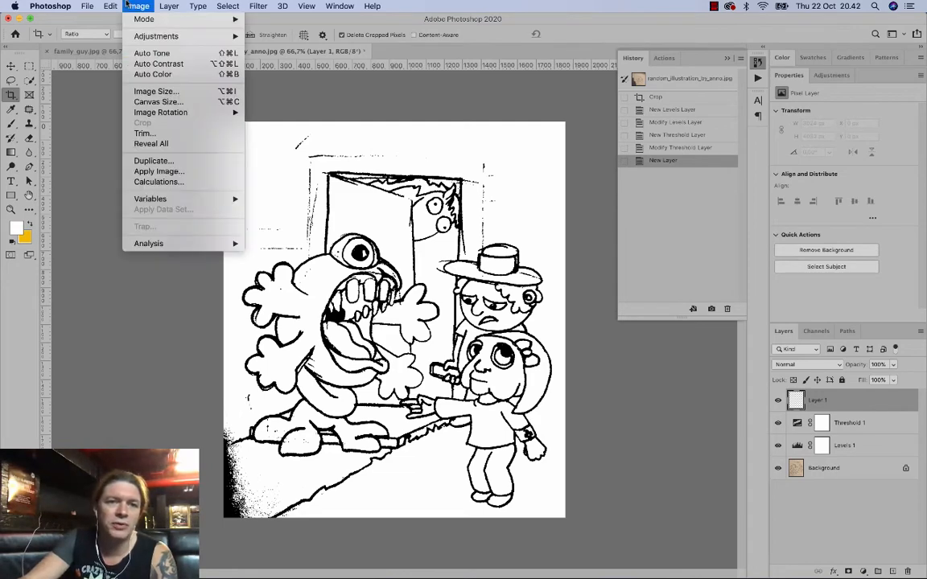
left_click(159, 171)
left_click(562, 172)
key("c")
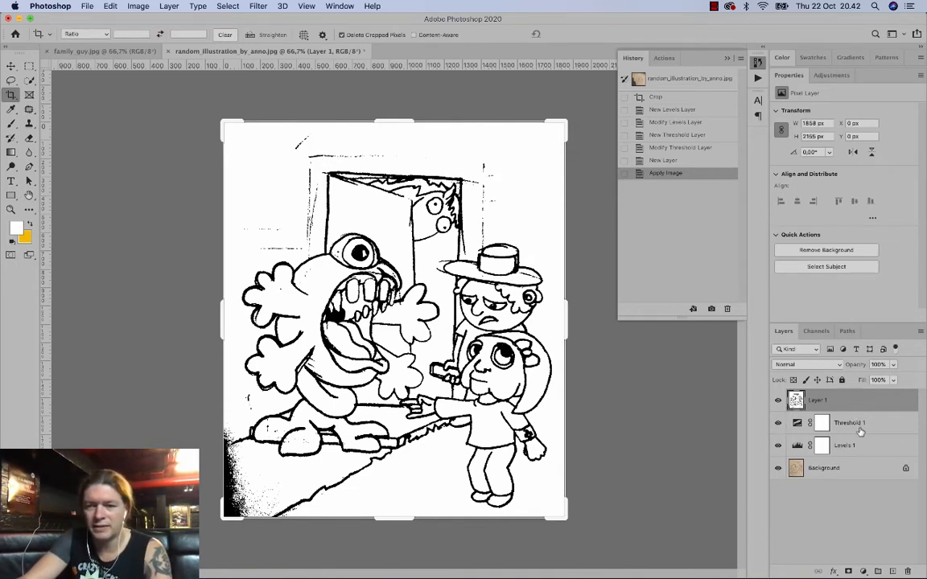
left_click(777, 402)
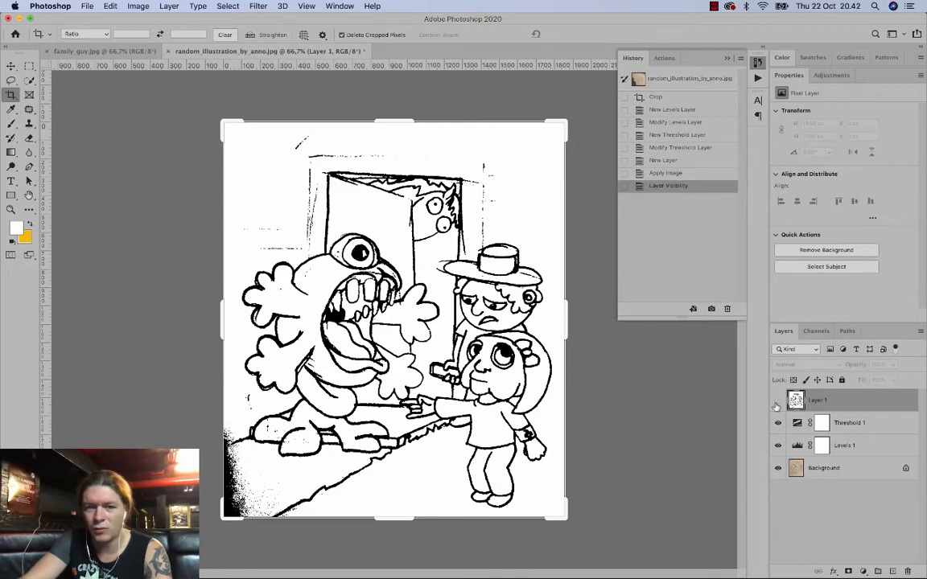
left_click(777, 403)
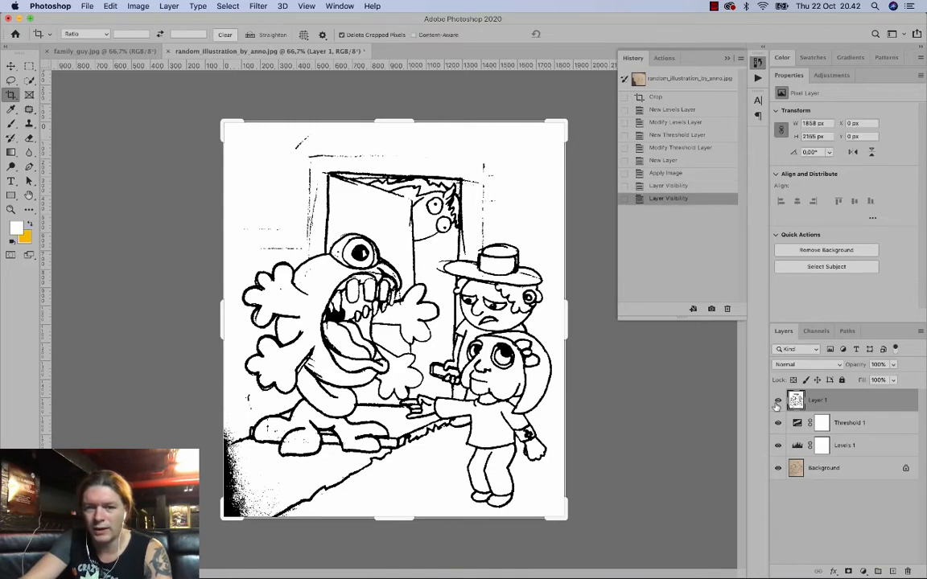
Set up the Brush tool with 100% hardness and a size of 7 px.
left_click(11, 65)
mouse_move(306, 165)
left_mouse_down()
mouse_move(324, 180)
mouse_move(322, 155)
mouse_move(241, 238)
mouse_move(323, 152)
mouse_move(321, 173)
mouse_move(304, 117)
mouse_move(294, 159)
mouse_move(310, 194)
mouse_move(327, 176)
left_mouse_up()
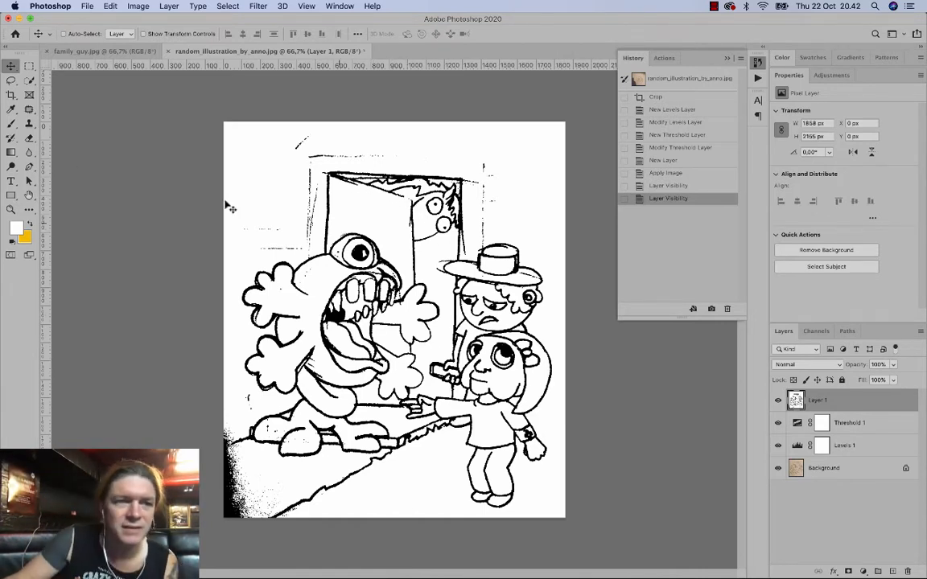
left_click(13, 123)
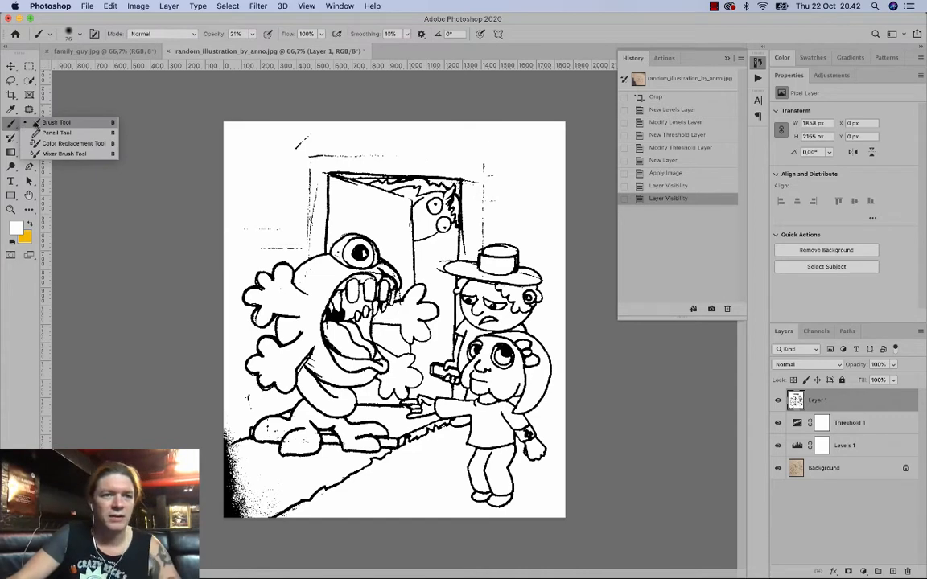
left_click(39, 123)
right_click(335, 232)
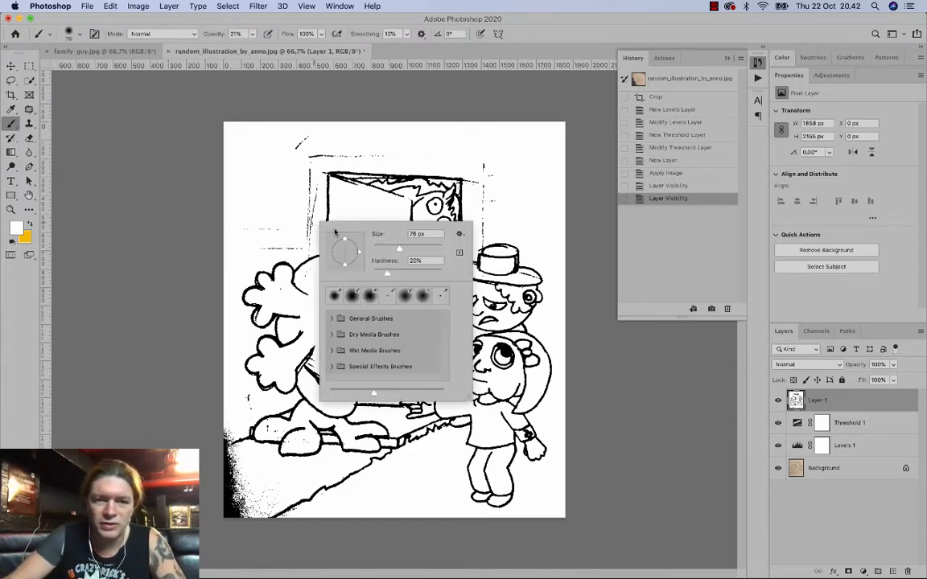
left_click_drag(388, 270, 445, 275)
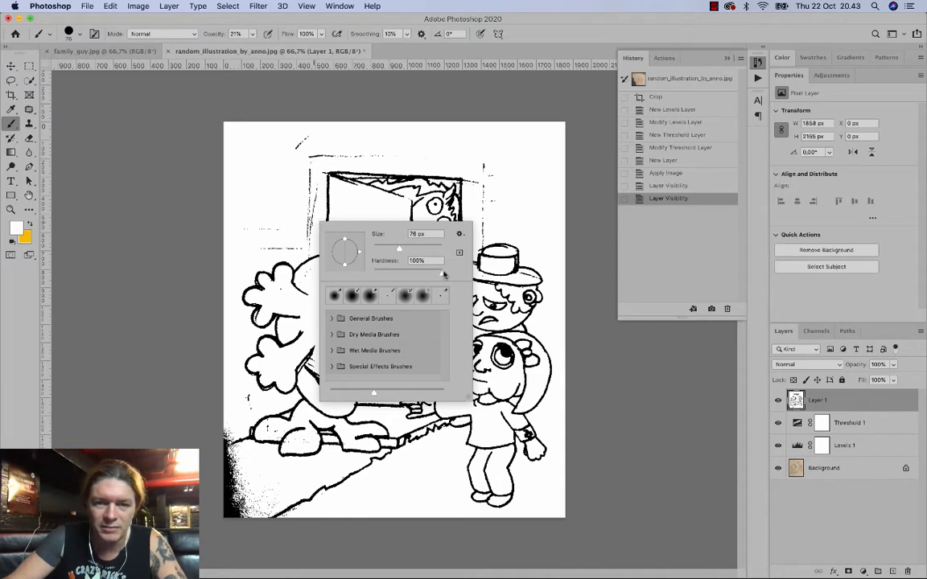
left_click(443, 275)
left_click_drag(399, 249, 375, 248)
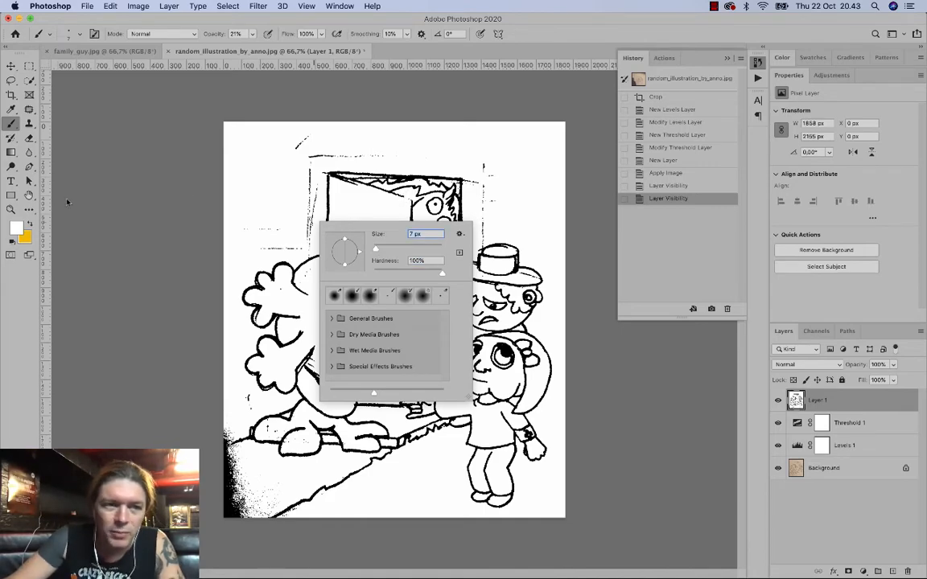
Set the foreground color to black by sampling a drawn outline near the open door's upper corner.
left_click(11, 209)
left_click_drag(354, 169, 455, 235)
left_click_drag(539, 277, 422, 206)
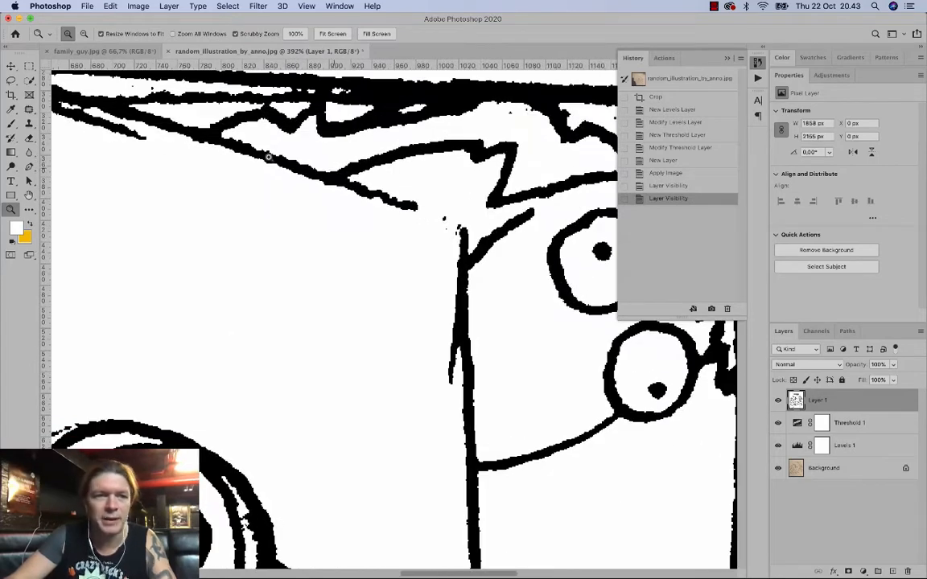
left_click(12, 121)
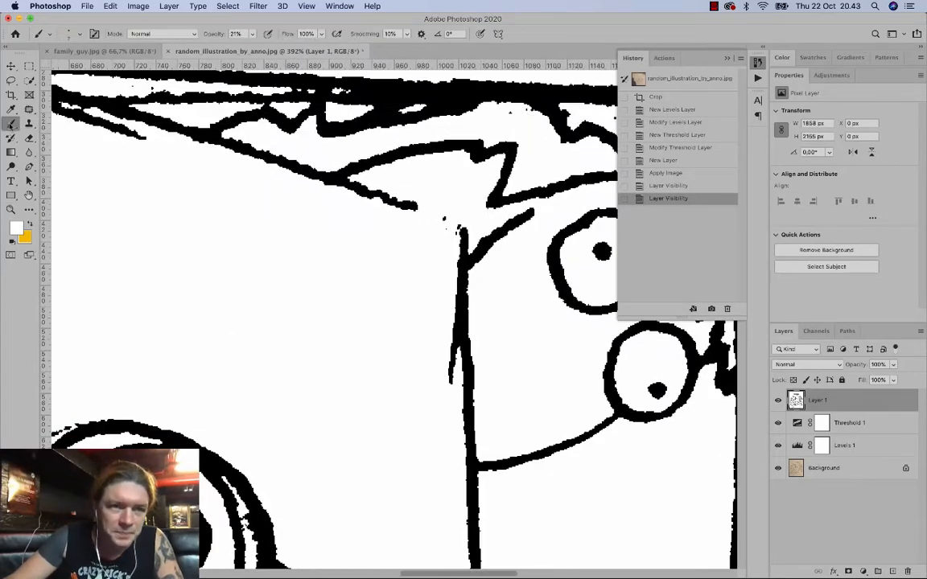
left_click(30, 226)
left_click(15, 228)
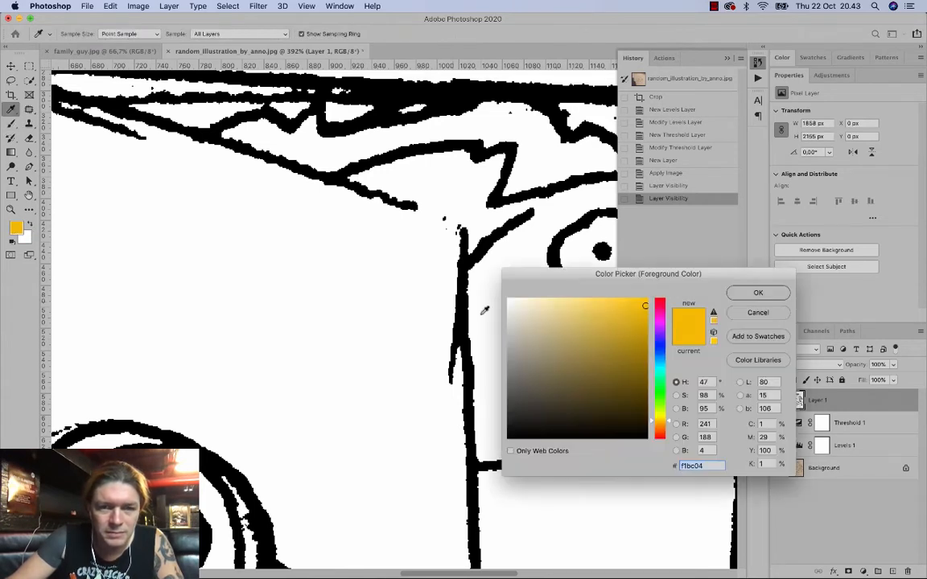
left_click(459, 400)
left_click(756, 293)
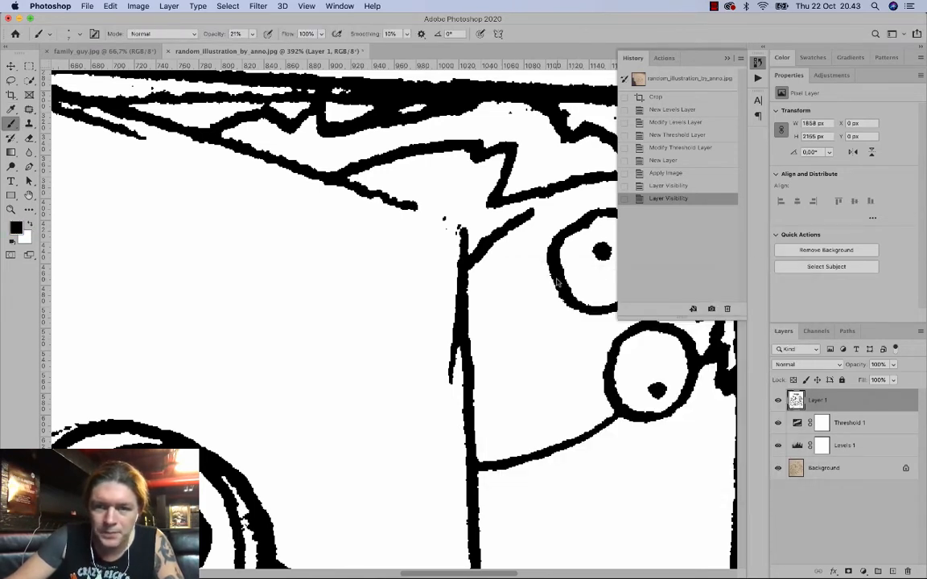
Raise the brush opacity to 100% and paint black over the gap in the line at the door's upper corner.
left_click_drag(417, 213, 456, 227)
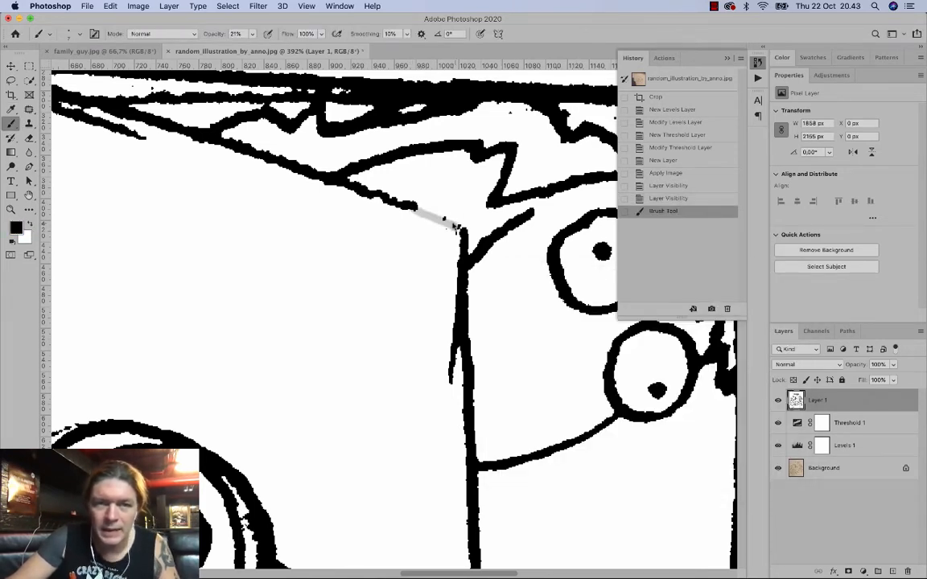
key("super+z")
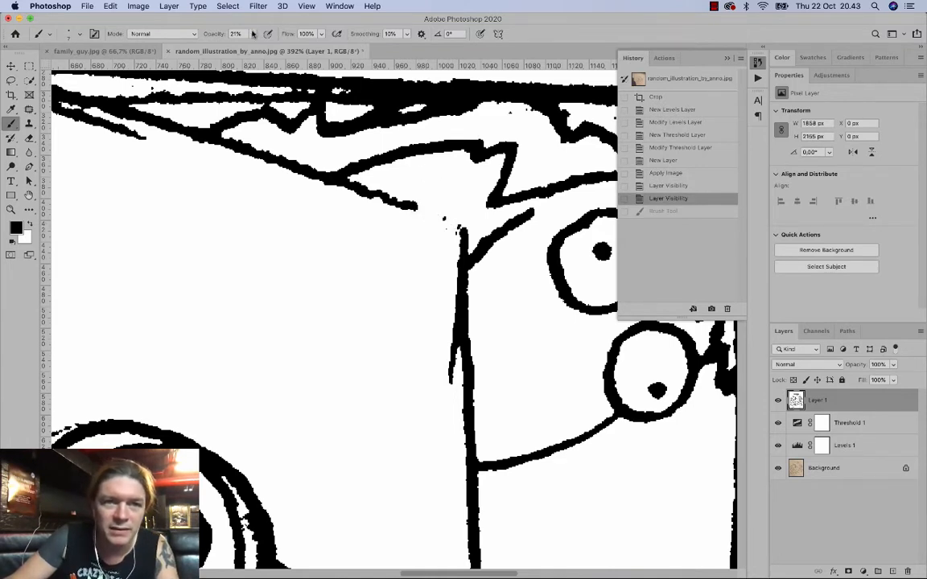
mouse_move(251, 33)
left_mouse_down()
mouse_move(272, 48)
mouse_move(317, 47)
mouse_move(374, 171)
mouse_move(408, 216)
mouse_move(395, 200)
mouse_move(462, 235)
mouse_move(406, 208)
left_mouse_up()
key("super+z")
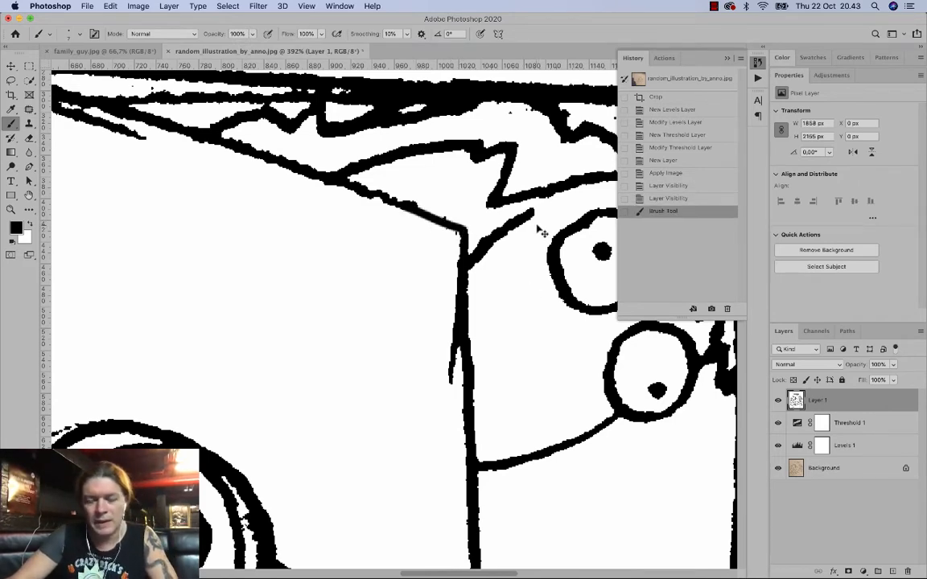
Make white the painting color and set the brush size to 38 px for cleaning around the monster's feet.
scroll(487, 208, "down", 5)
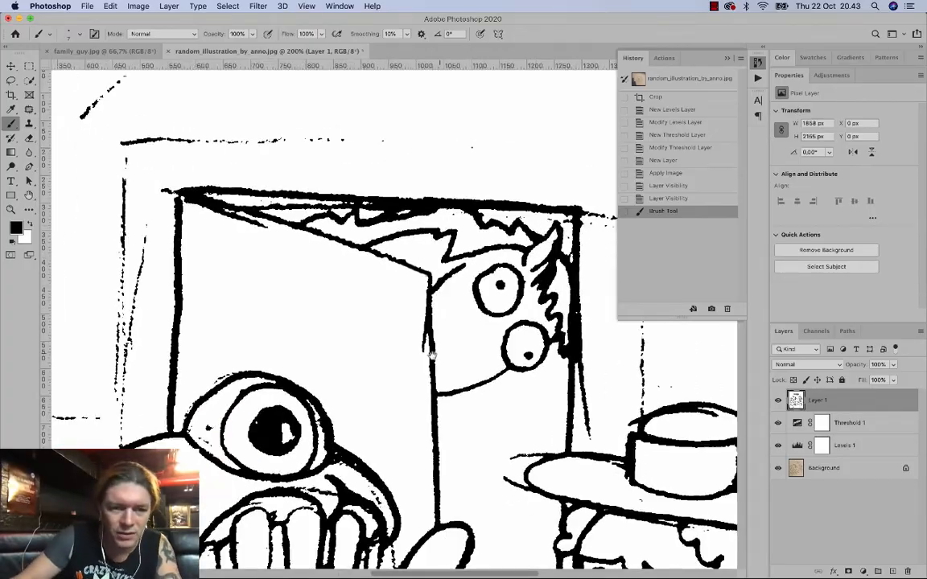
left_click_drag(388, 314, 462, 283)
left_click_drag(321, 368, 366, 216)
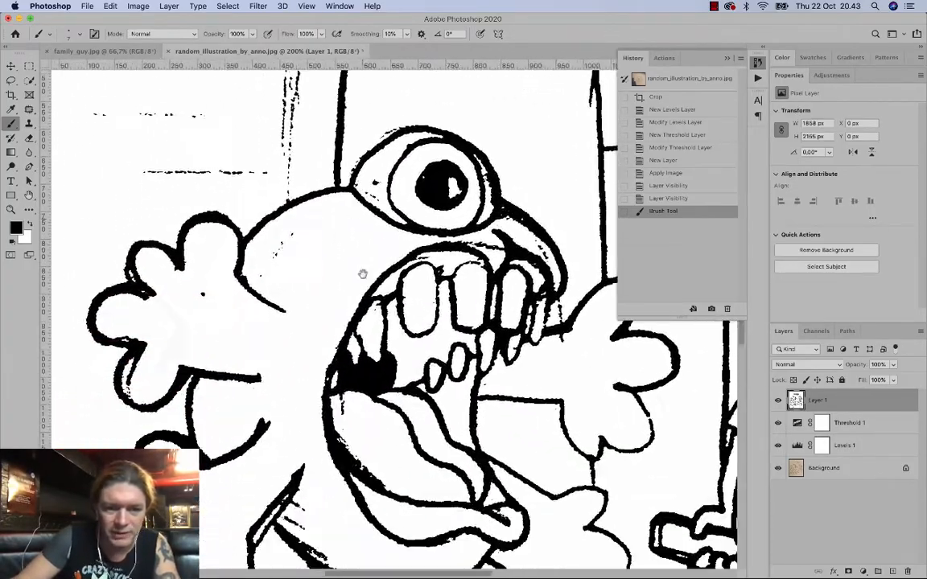
mouse_move(364, 486)
left_mouse_down()
mouse_move(356, 387)
mouse_move(328, 271)
left_mouse_up()
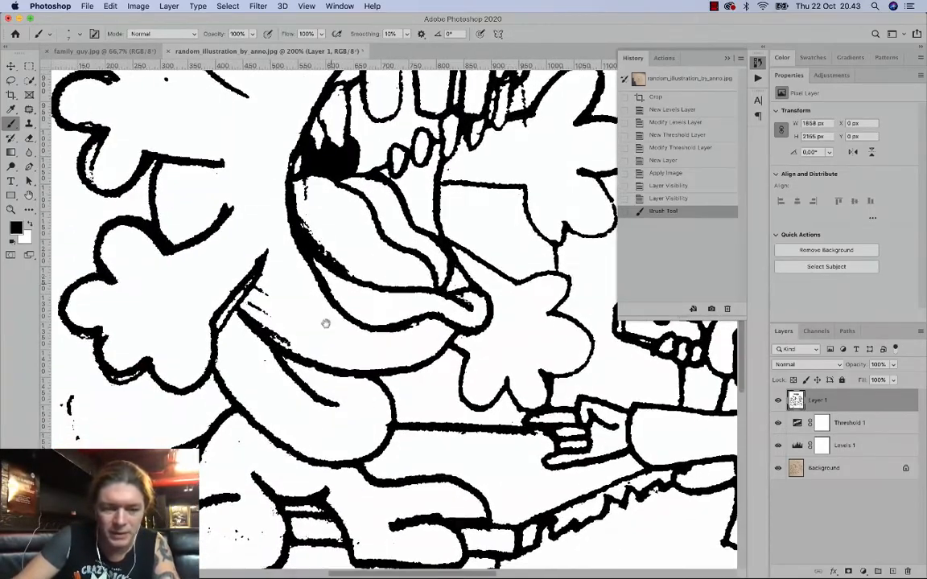
left_click_drag(288, 435, 365, 384)
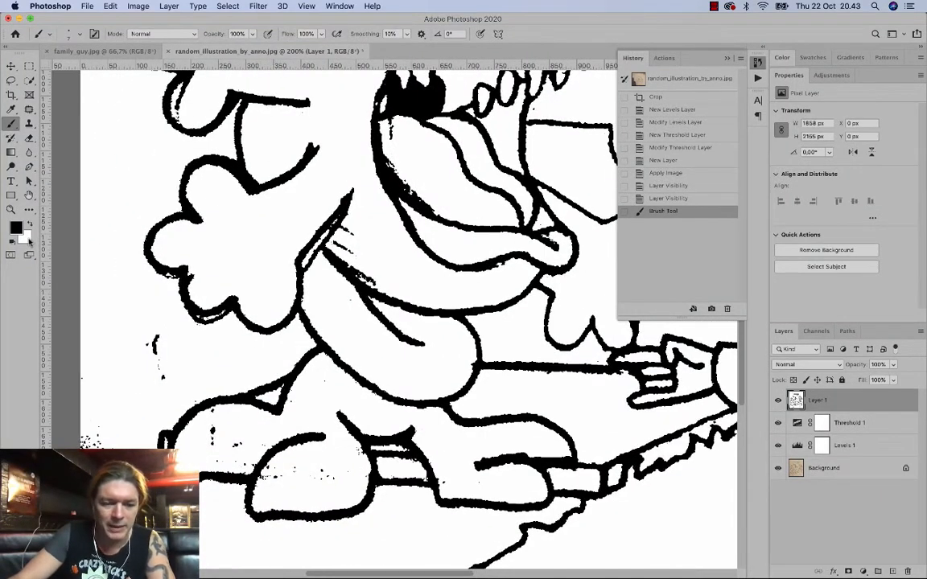
key("x")
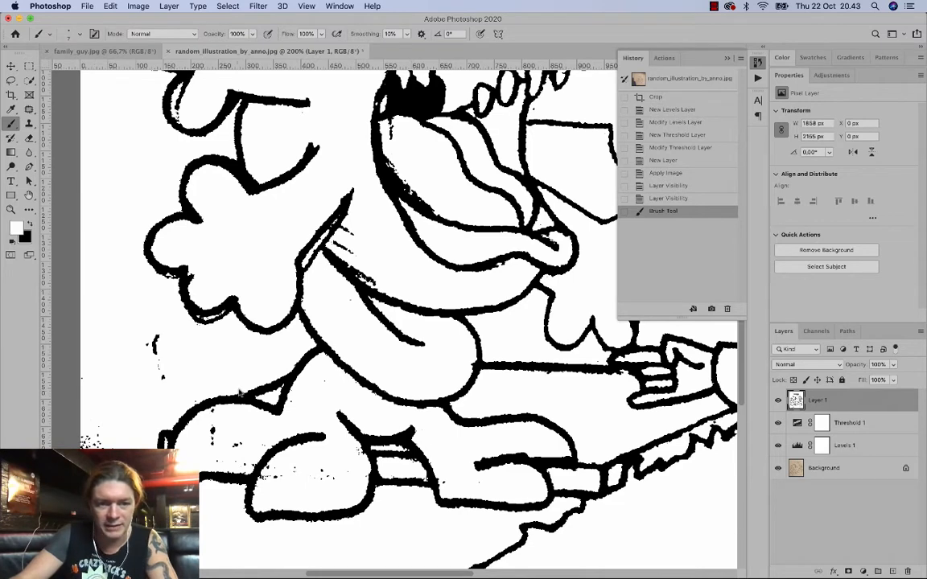
right_click(201, 445)
left_click_drag(262, 424, 278, 425)
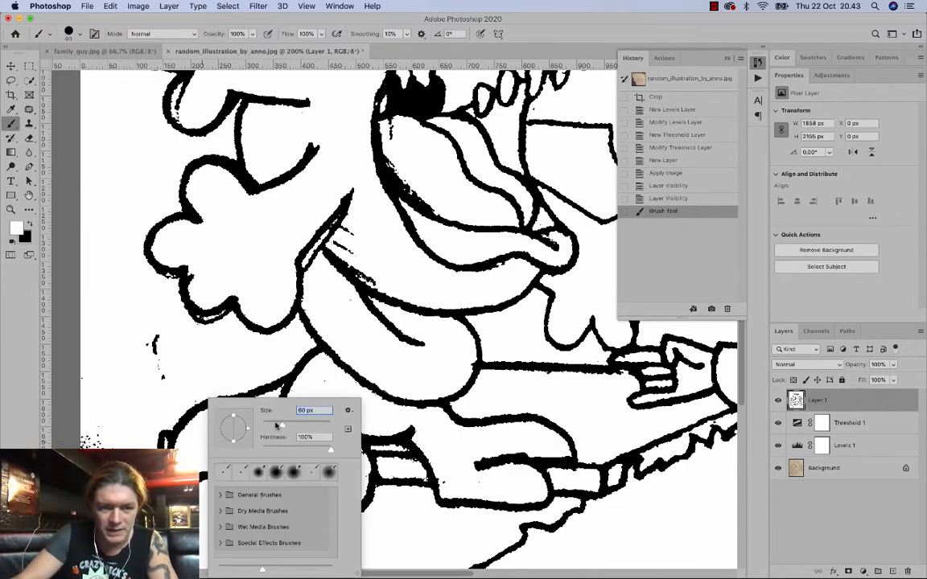
key("Return")
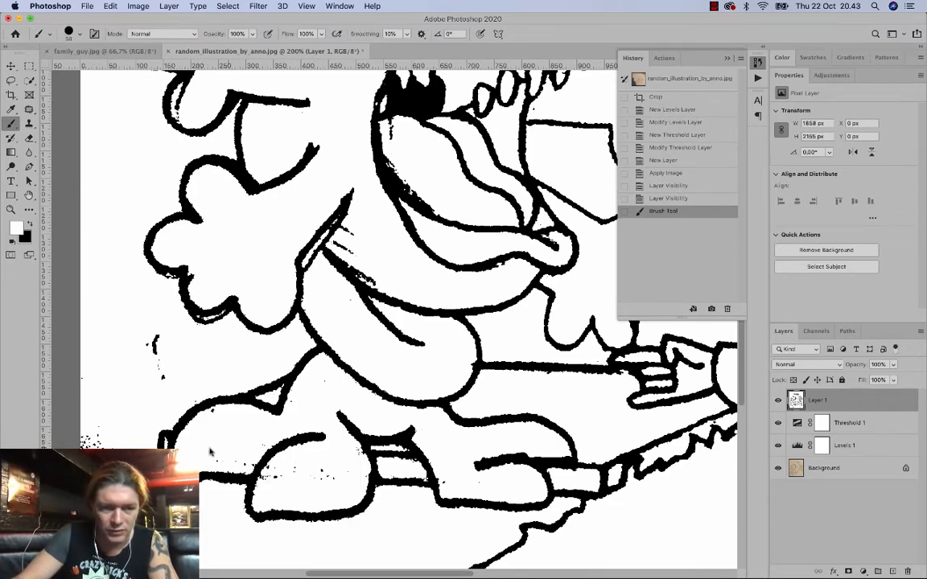
Paint out in white the stray specks on the monster's feet and below its lower hand.
left_click_drag(246, 462, 245, 451)
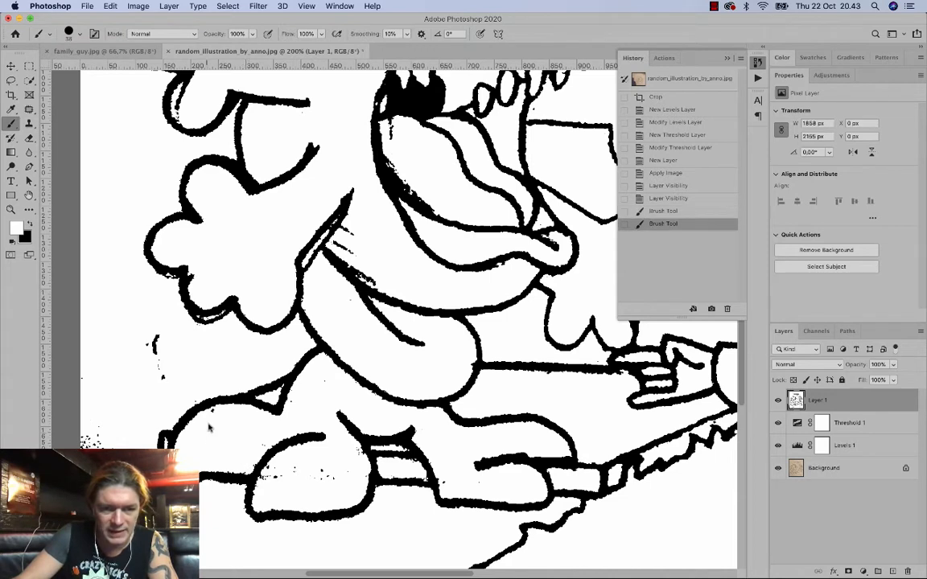
left_click(164, 376)
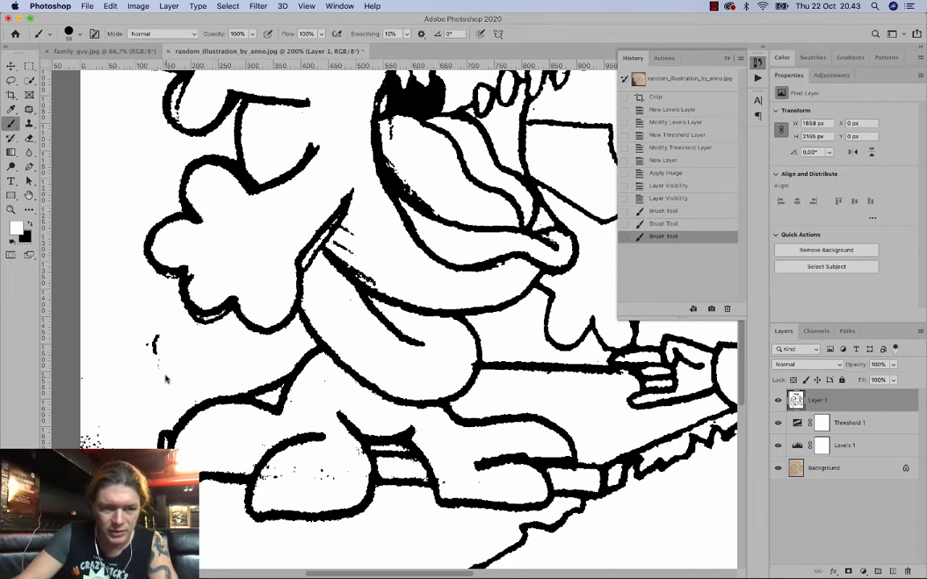
mouse_move(166, 378)
left_mouse_down()
mouse_move(156, 340)
mouse_move(208, 369)
left_mouse_up()
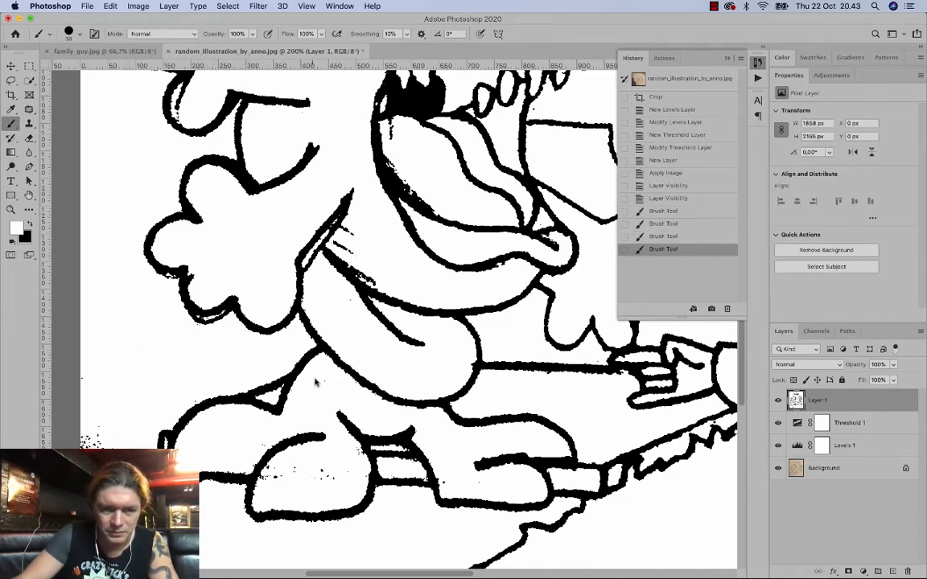
left_click(335, 387)
mouse_move(330, 469)
left_mouse_down()
mouse_move(260, 481)
mouse_move(357, 461)
left_mouse_up()
left_click_drag(99, 532, 132, 543)
Paint out the black shadow noise in the drawing's lower-left corner and the roughness at the end of the ground line.
key("super+minus")
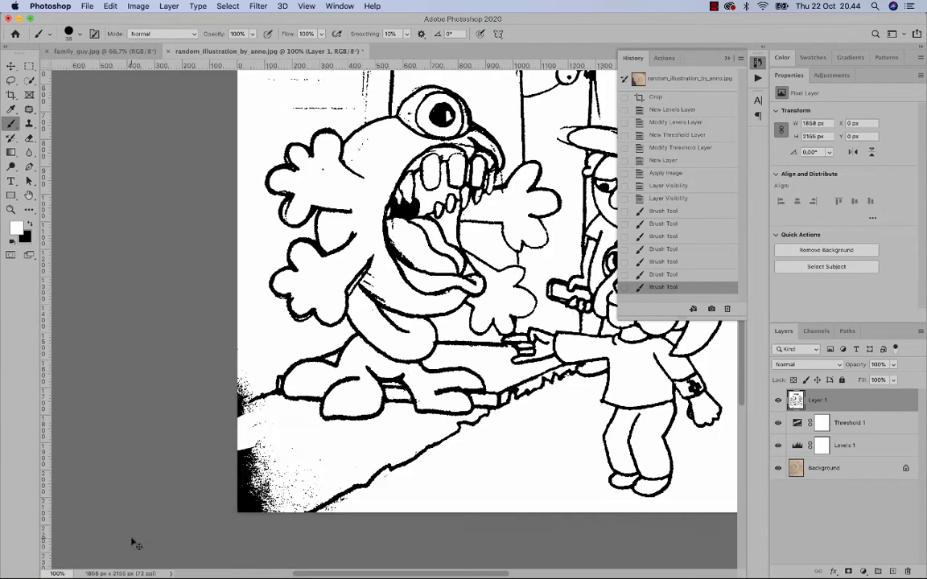
left_click_drag(242, 507, 245, 455)
mouse_move(253, 451)
left_mouse_down()
mouse_move(277, 487)
mouse_move(269, 508)
left_mouse_up()
left_click_drag(245, 389, 251, 398)
left_click_drag(241, 405, 256, 387)
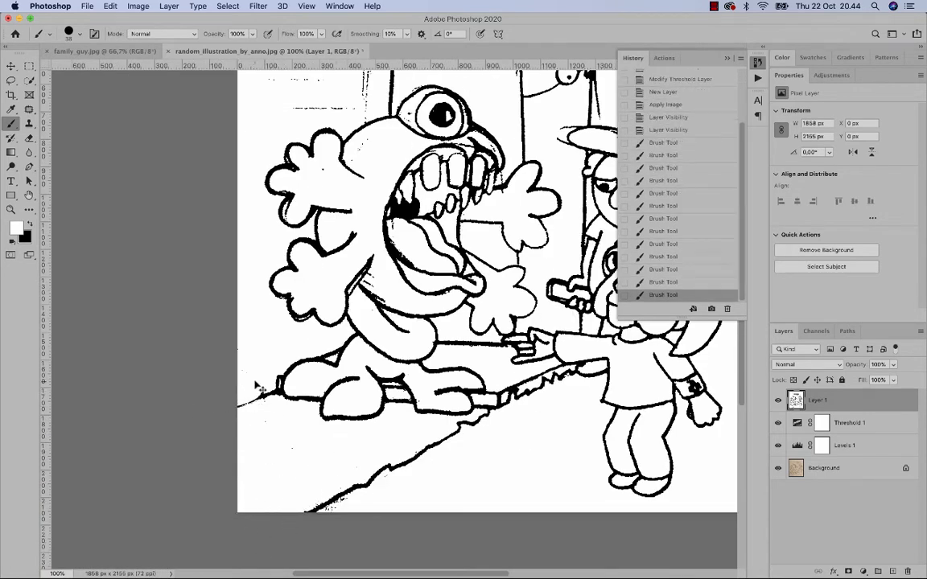
left_click(343, 505)
left_click_drag(338, 504, 316, 503)
left_click(315, 505)
left_click(311, 508)
Paint out the stray dashes beside the door frame and the extra strokes at the tip of the hat brim.
left_click_drag(509, 419, 364, 490)
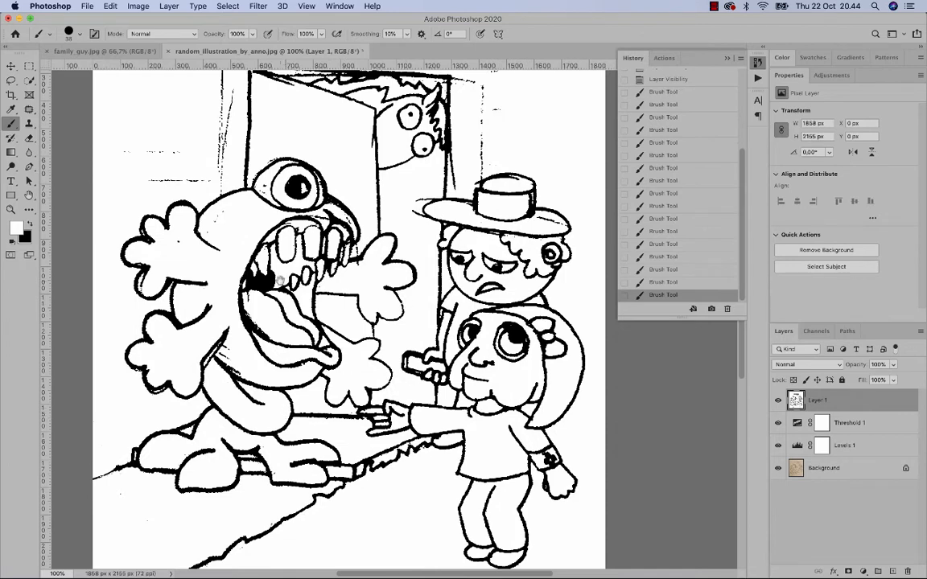
left_click_drag(215, 143, 232, 219)
left_click_drag(520, 374, 471, 259)
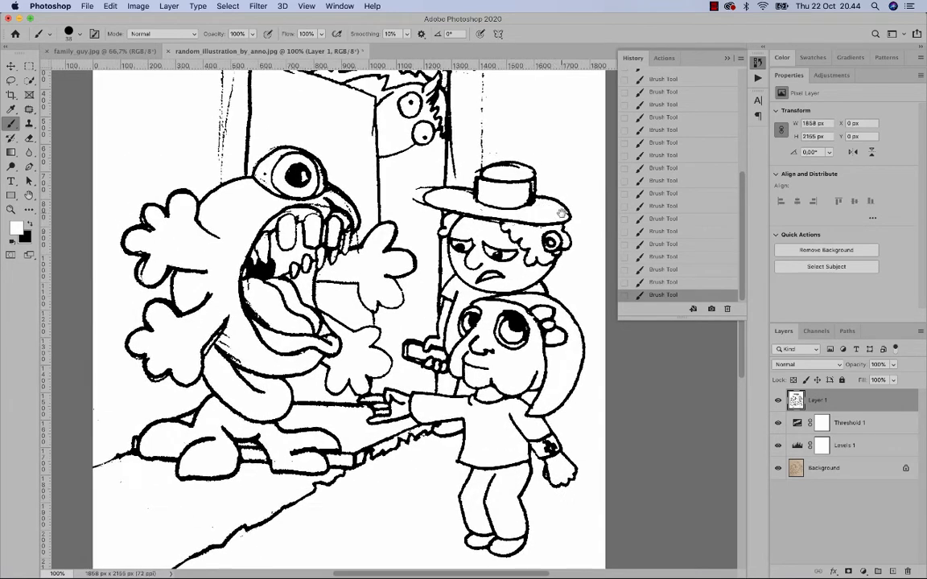
left_click_drag(481, 200, 410, 194)
left_click(422, 201)
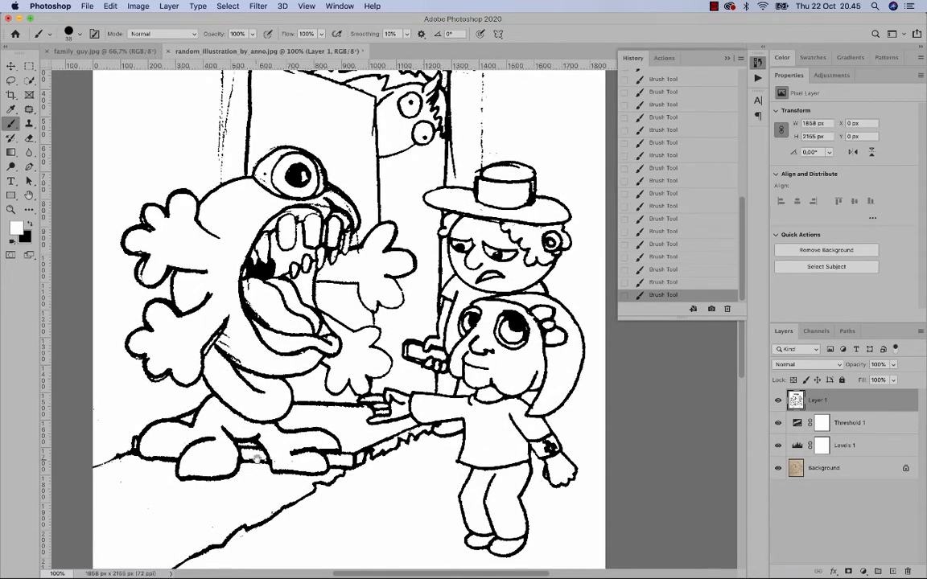
Clean away the doubled lines inside the monster's upper-left hand with a smaller white brush.
left_click_drag(150, 265, 145, 277)
left_click(156, 269)
left_click(143, 250)
left_click_drag(150, 219, 67, 196)
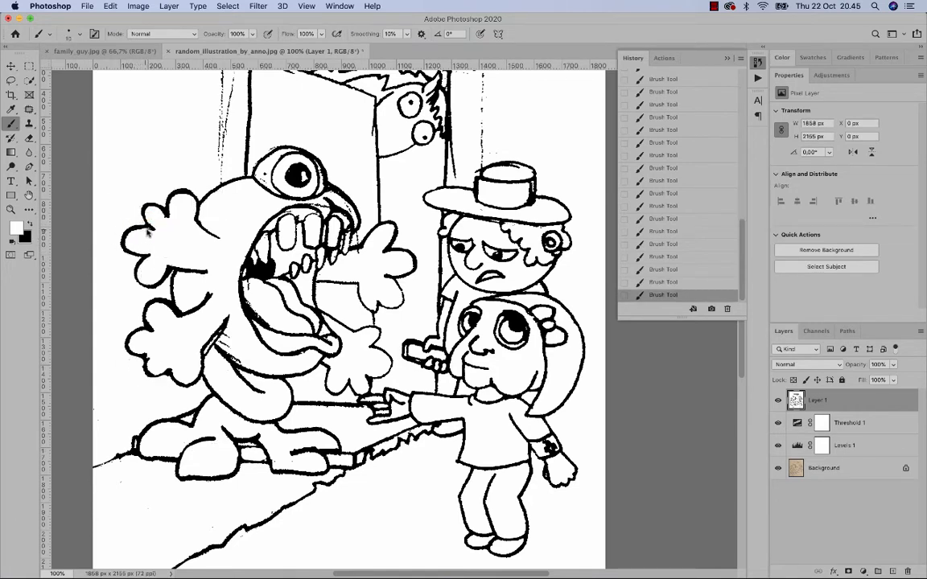
Redraw the faint outer door frame in solid black along both sides and the top with a 14 px brush.
right_click(185, 226)
mouse_move(250, 163)
left_mouse_down()
mouse_move(261, 163)
mouse_move(234, 178)
left_mouse_up()
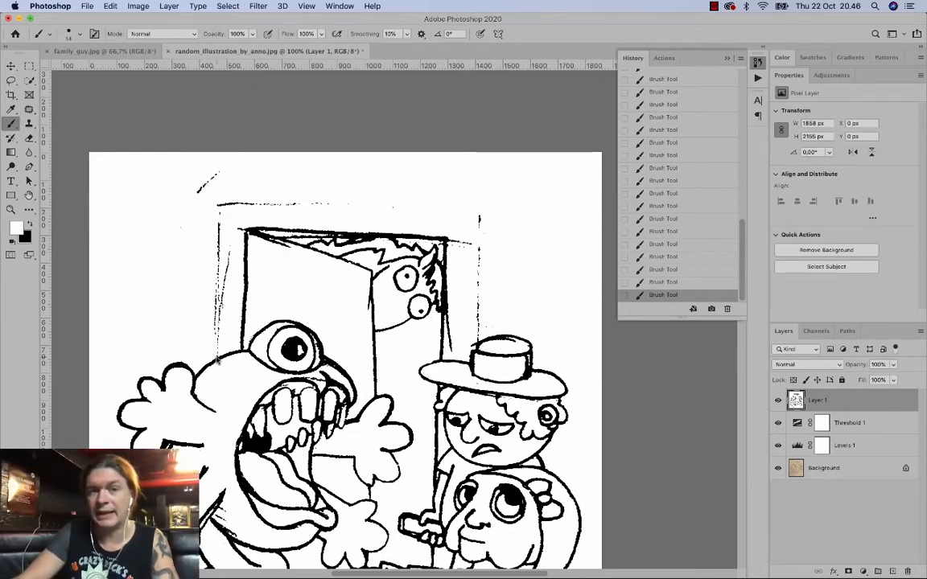
key("x")
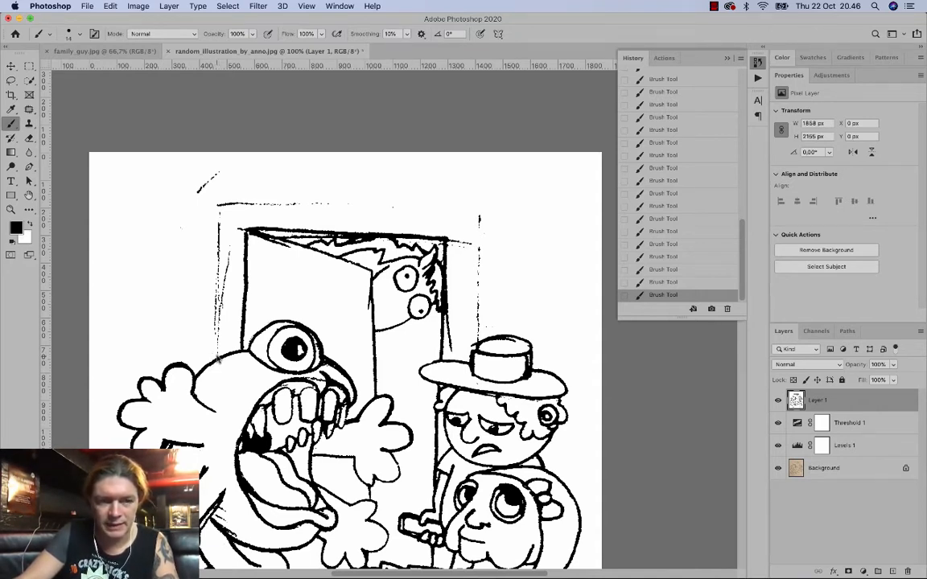
left_click_drag(217, 353, 225, 210)
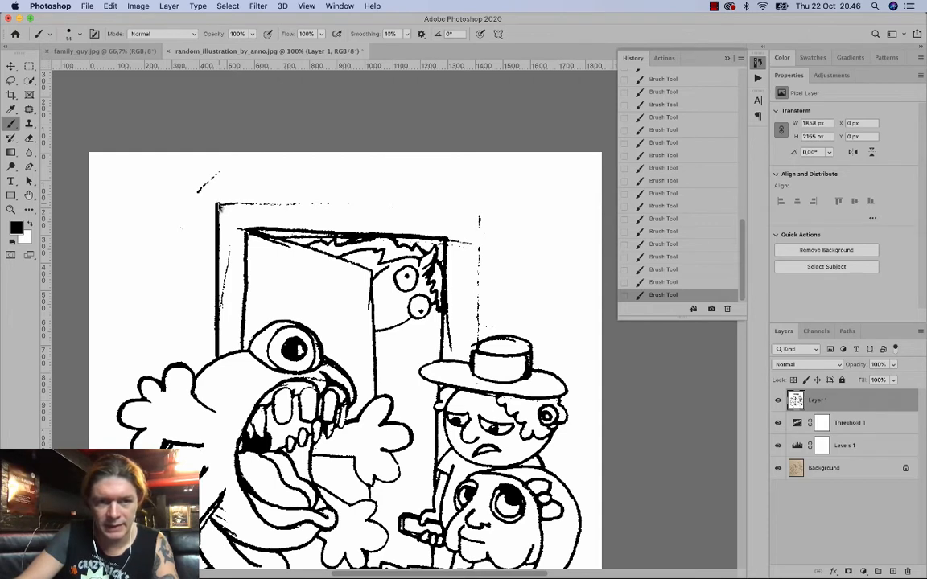
mouse_move(230, 207)
left_mouse_down()
mouse_move(456, 206)
mouse_move(477, 222)
left_mouse_up()
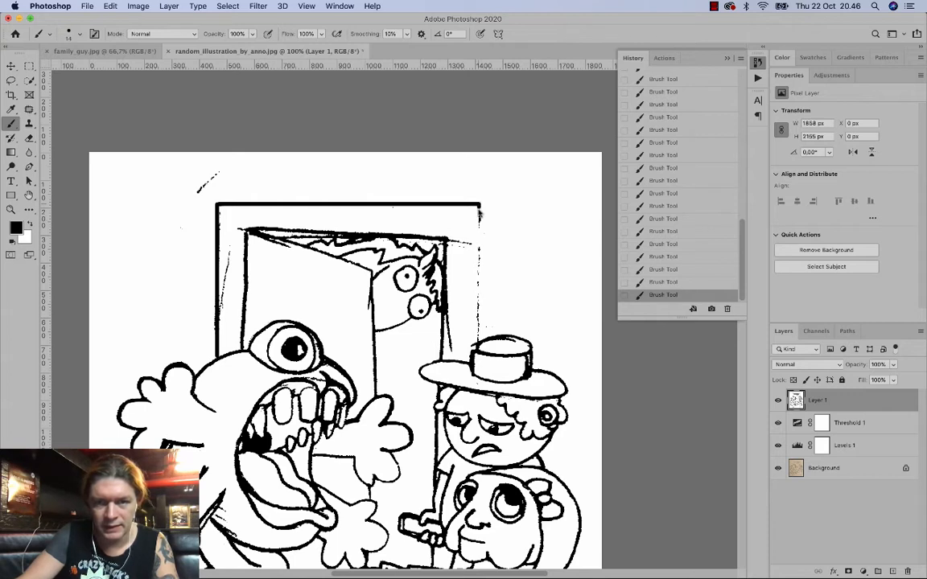
left_click_drag(479, 215, 479, 322)
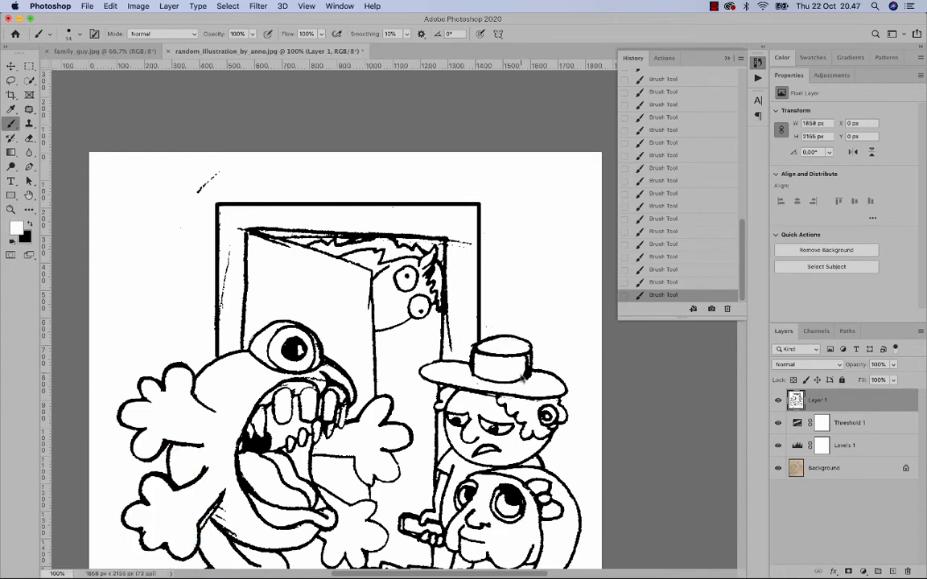
Paint out in white the rough marks around the hat, the sketch line inside the door frame and the stray diagonal stroke above it.
left_click_drag(475, 393, 486, 382)
key("x")
left_click_drag(239, 248, 235, 293)
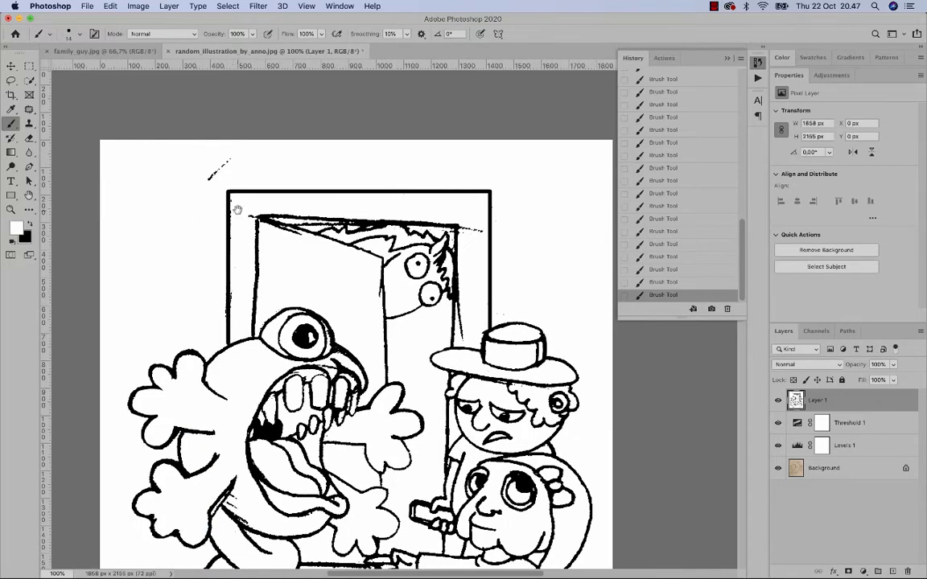
left_click_drag(204, 178, 231, 160)
left_click_drag(488, 389, 483, 293)
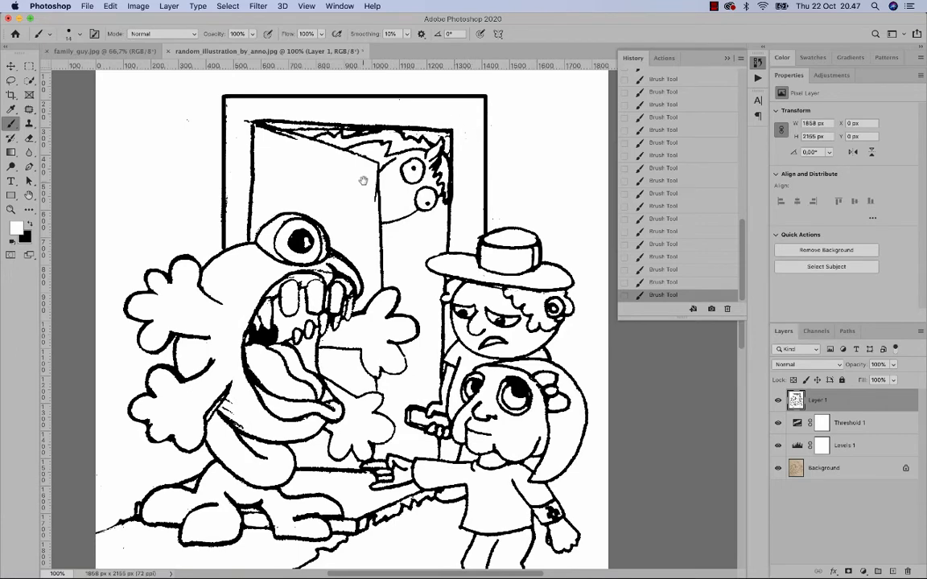
Redraw the broken outline between the monster's upper front teeth in black with a 10 px brush.
scroll(223, 112, "down", 3)
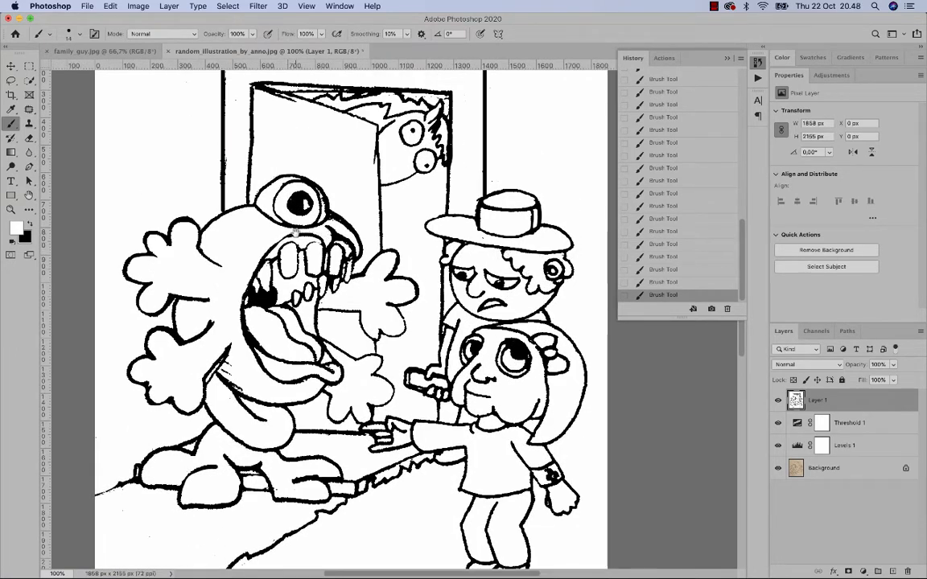
key("x")
key("x")
key("x")
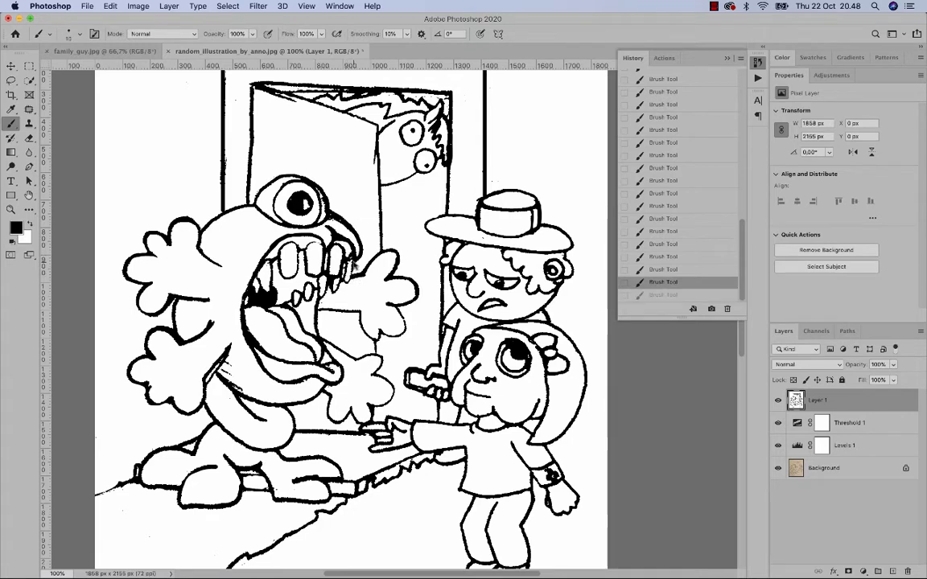
key("x")
key("x")
left_click_drag(320, 255, 309, 251)
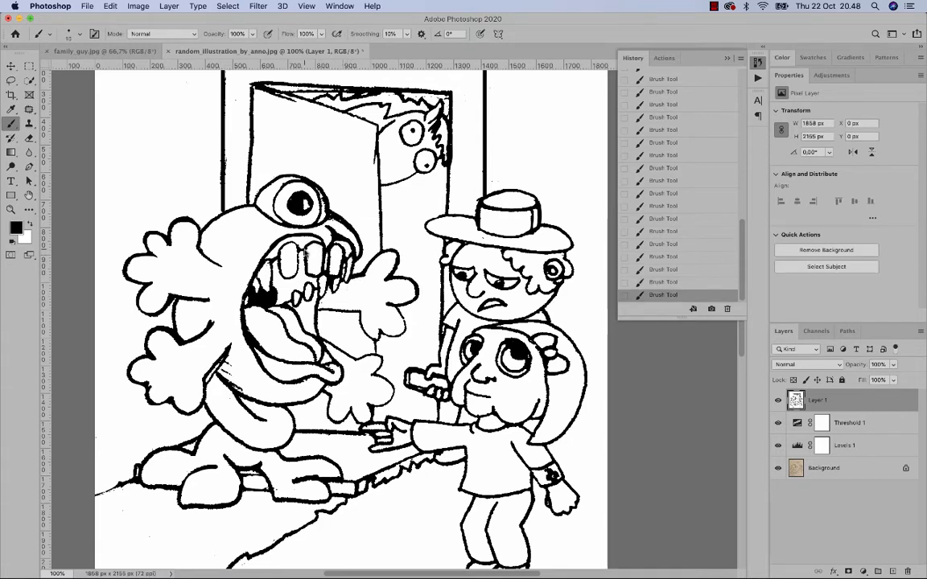
Paint out in white the rough strokes on the monster's body below its lower-left arm and the stray marks around its feet.
key("x")
mouse_move(246, 390)
left_mouse_down()
mouse_move(228, 364)
mouse_move(209, 371)
mouse_move(224, 354)
left_mouse_up()
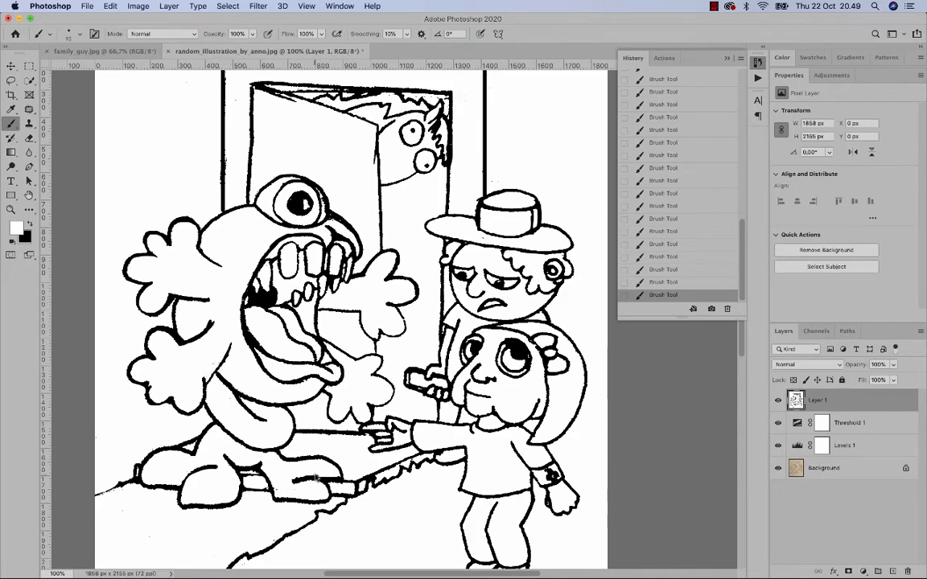
left_click_drag(316, 479, 295, 484)
left_click_drag(260, 562, 263, 497)
left_click_drag(164, 412, 128, 503)
key("x")
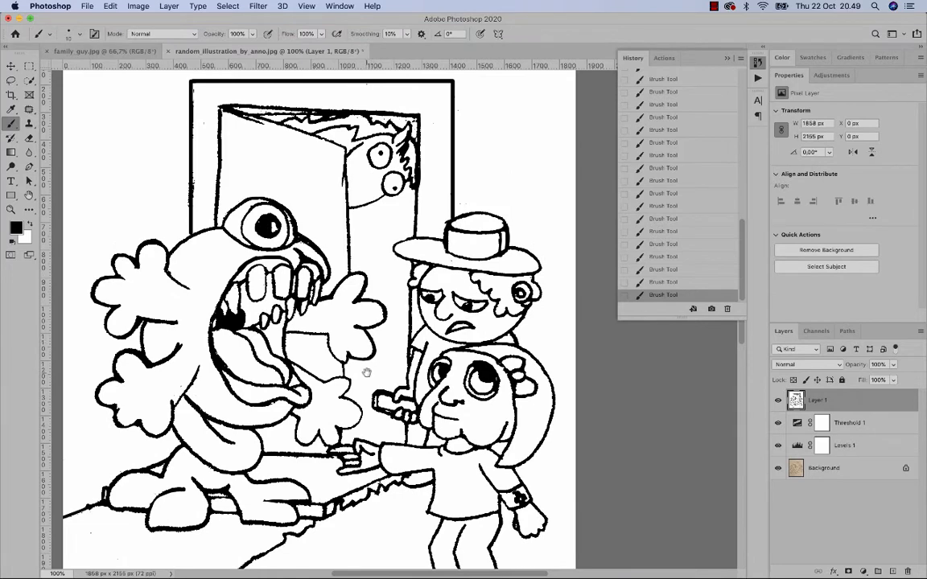
Paint out the doubled sketch line along the top edge of the open door, and undo the last brush stroke.
left_click_drag(424, 136, 481, 153)
key("x")
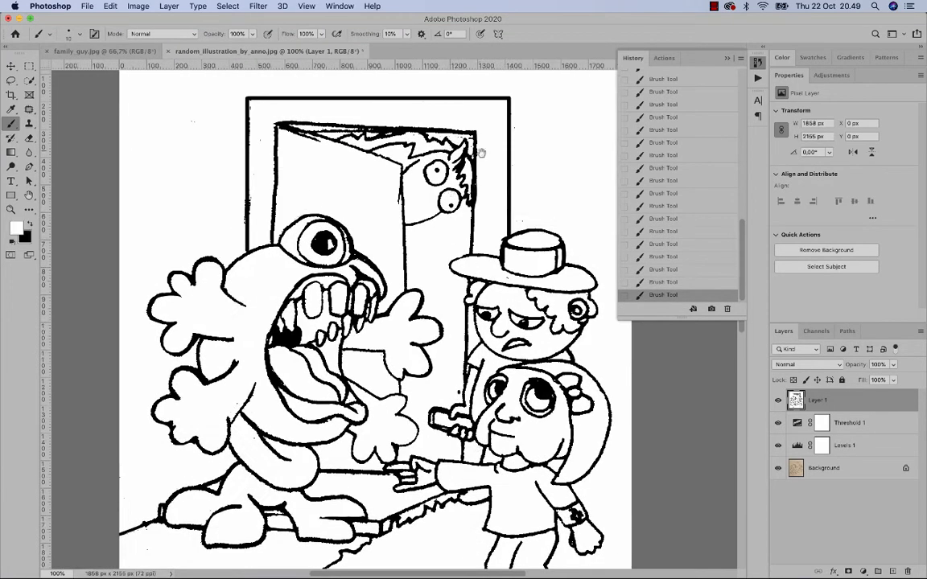
mouse_move(314, 137)
left_mouse_down()
mouse_move(288, 131)
mouse_move(313, 139)
left_mouse_up()
key("x")
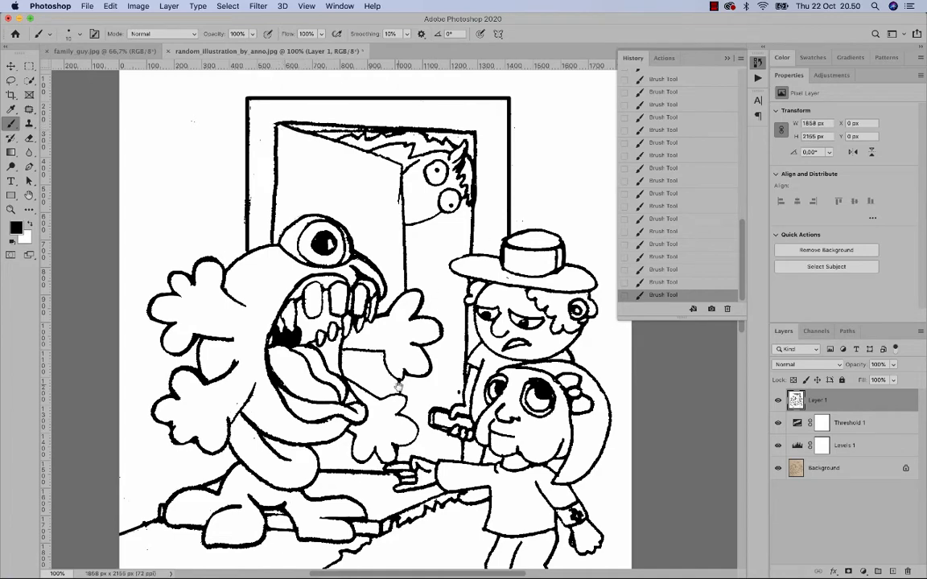
key("x")
scroll(370, 358, "down", 3)
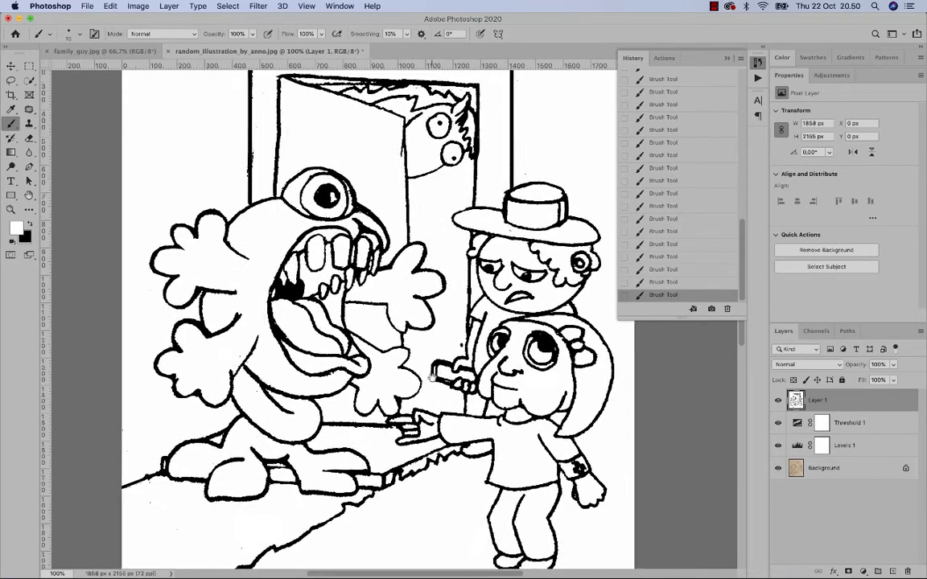
key("x")
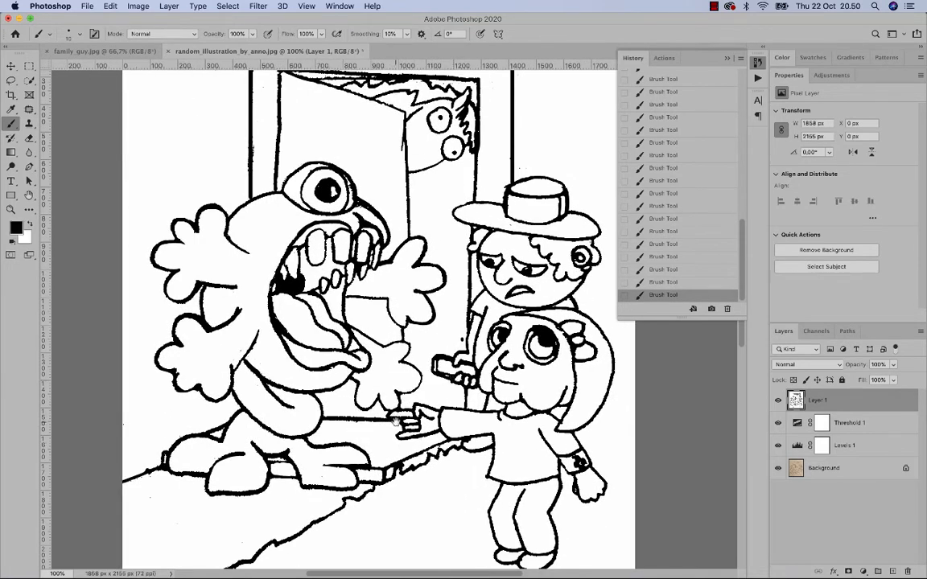
scroll(395, 417, "down", 2)
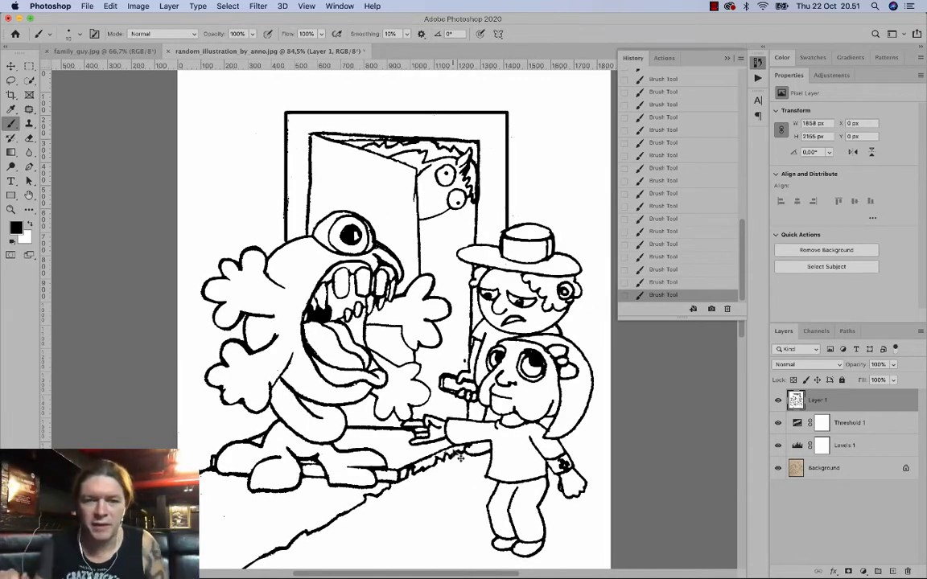
key("x")
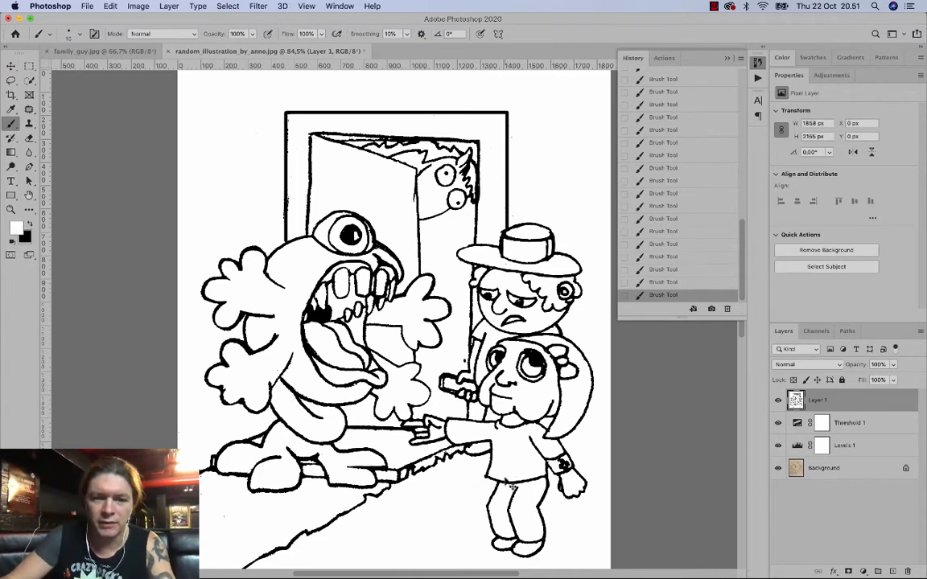
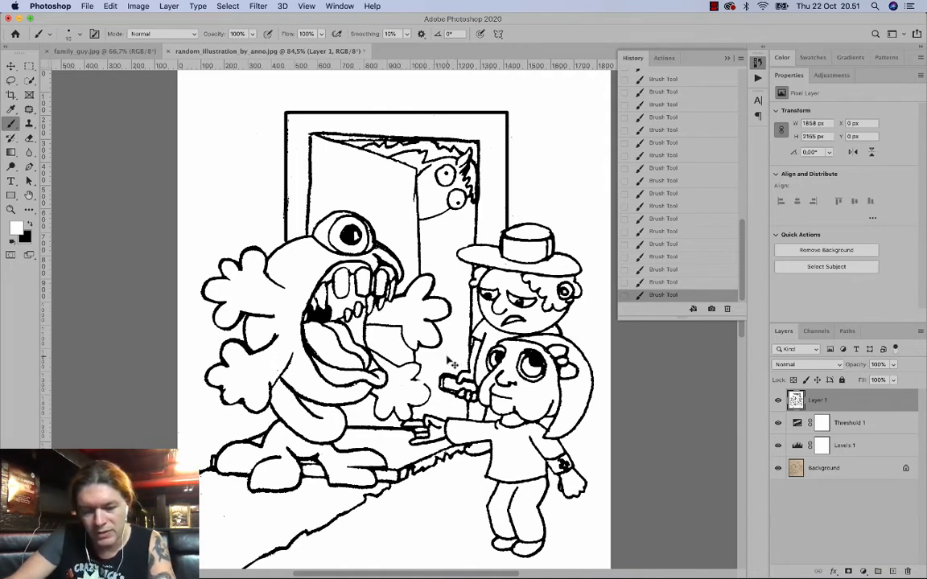
key("super+z")
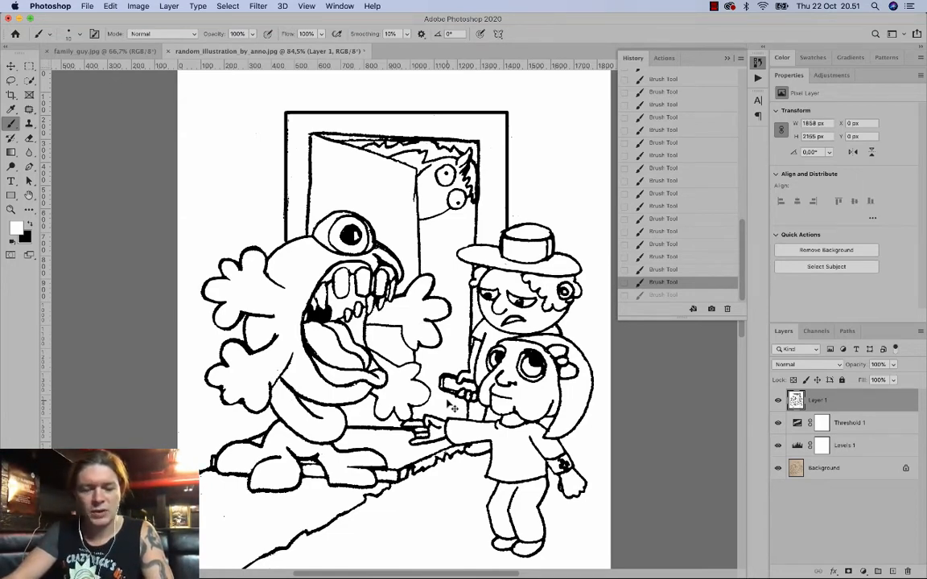
Save the layered drawing as random_illustration_by_anno.psd in the Teachers Files folder, with maximum compatibility kept on.
key("super+shift+s")
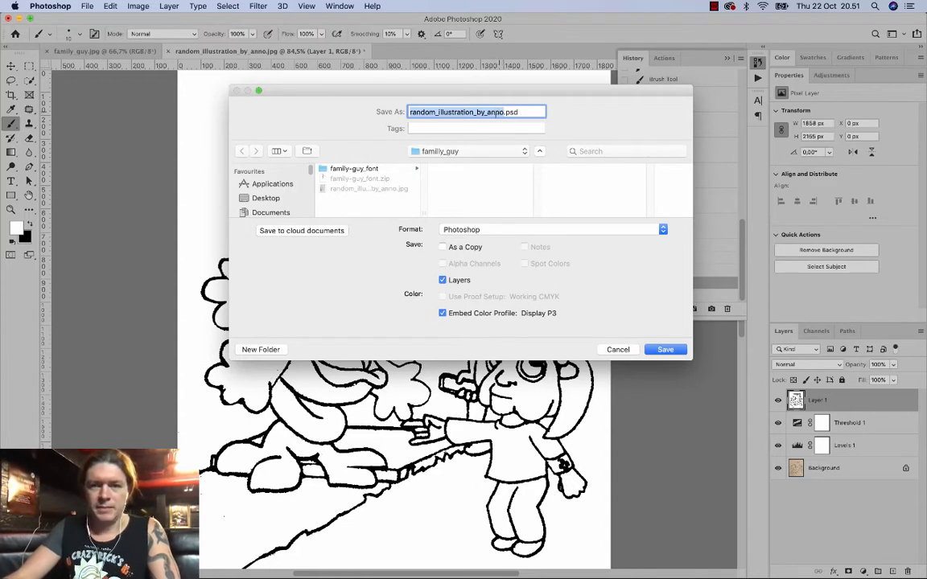
left_click(432, 153)
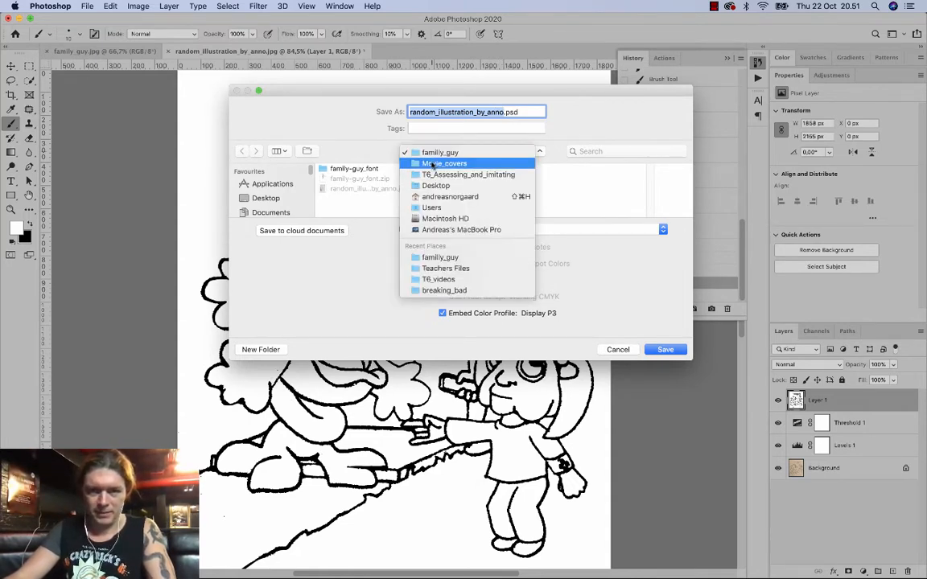
left_click(397, 206)
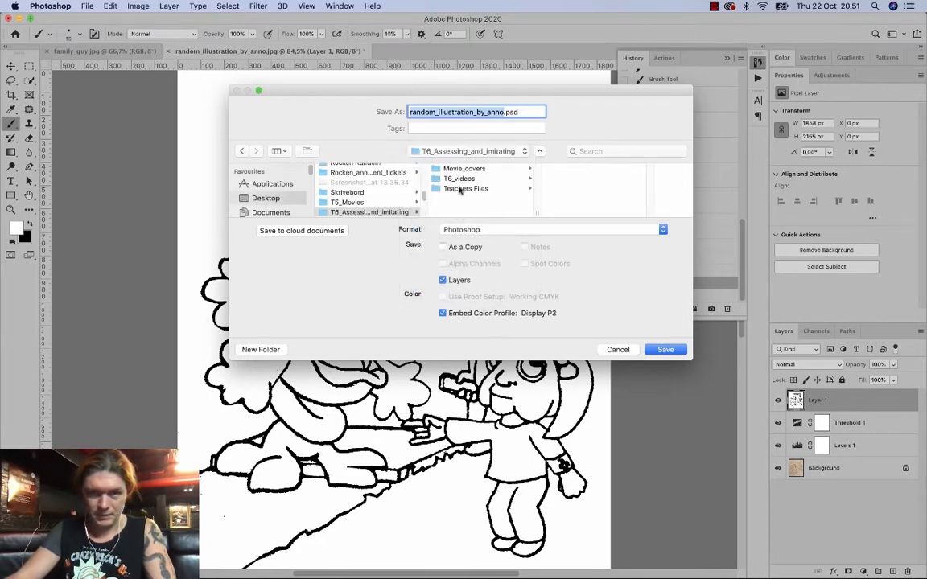
left_click(461, 189)
left_click(489, 112)
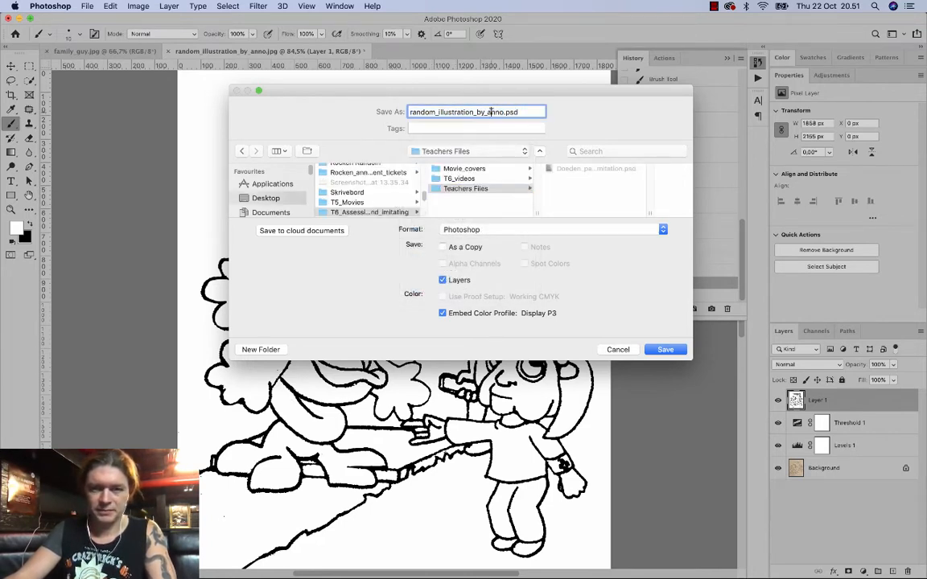
left_click(665, 349)
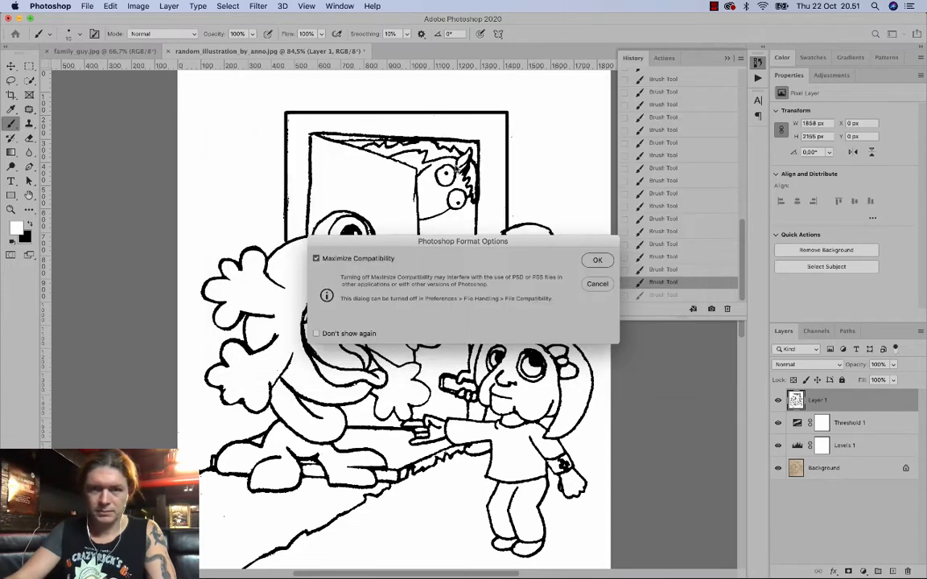
left_click(597, 259)
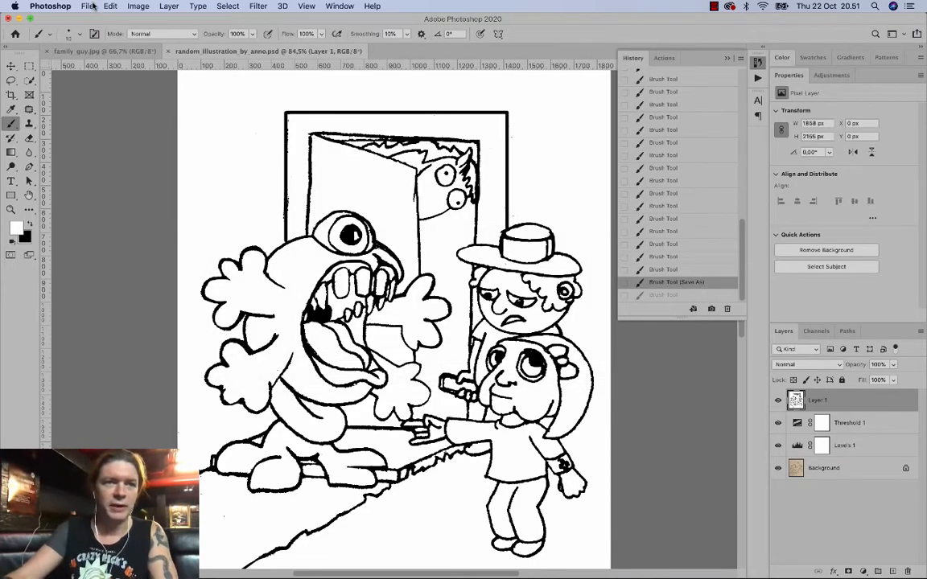
Set up a Save for Web export of the drawing at 1000 px wide as a high-quality JPEG.
left_click(65, 5)
mouse_move(86, 6)
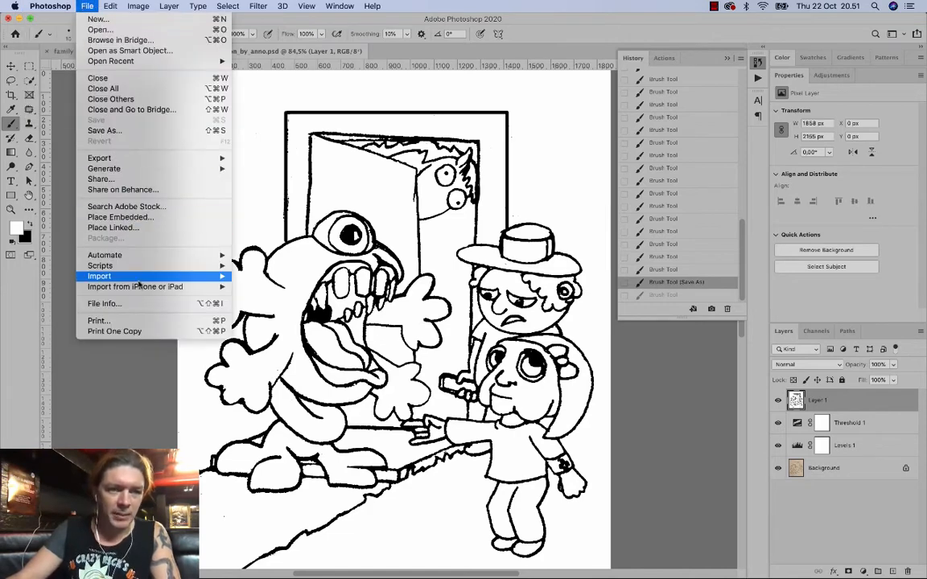
mouse_move(140, 257)
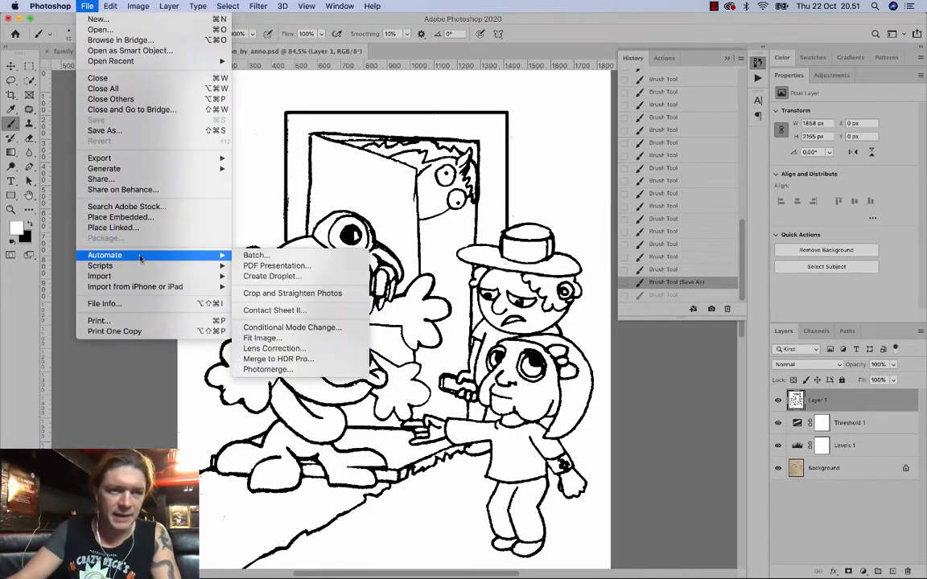
mouse_move(138, 163)
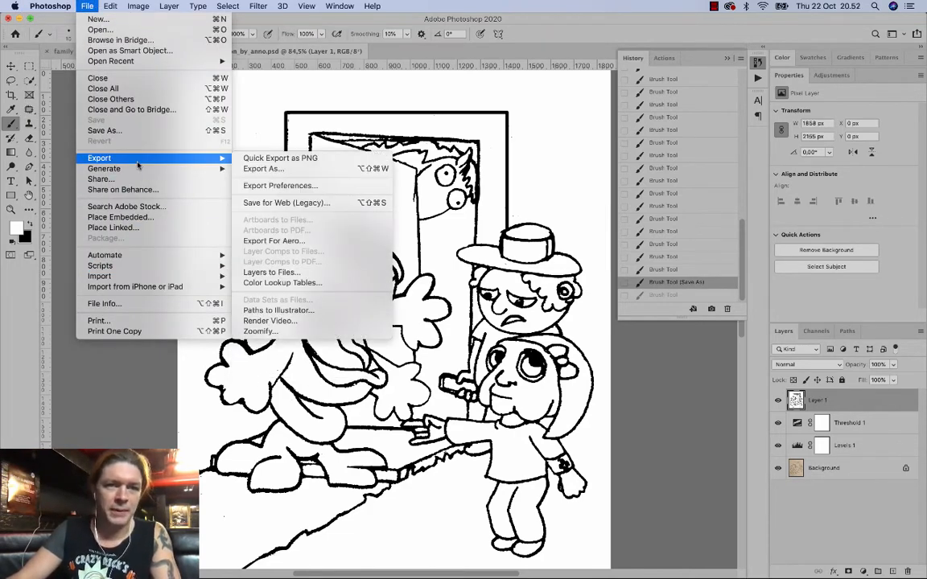
left_click(256, 203)
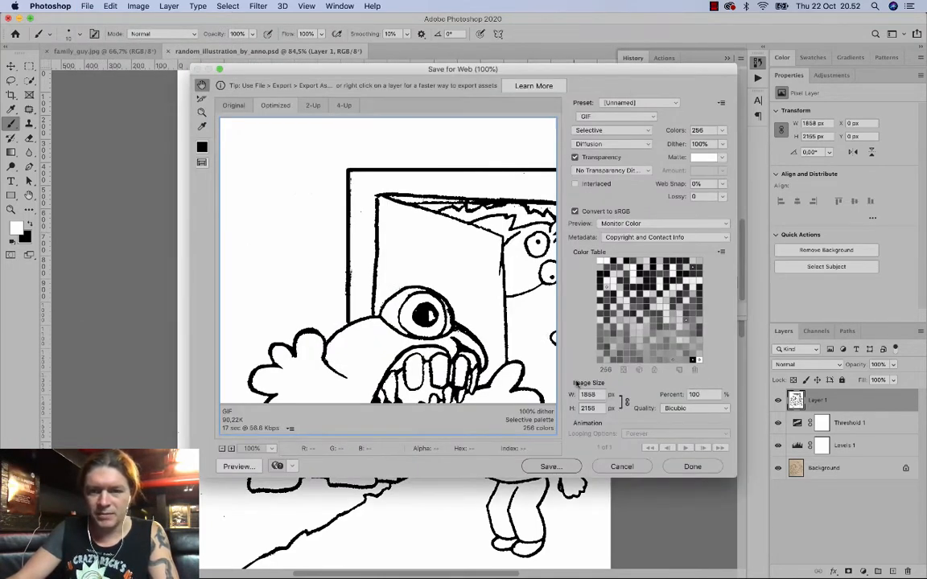
type("1000")
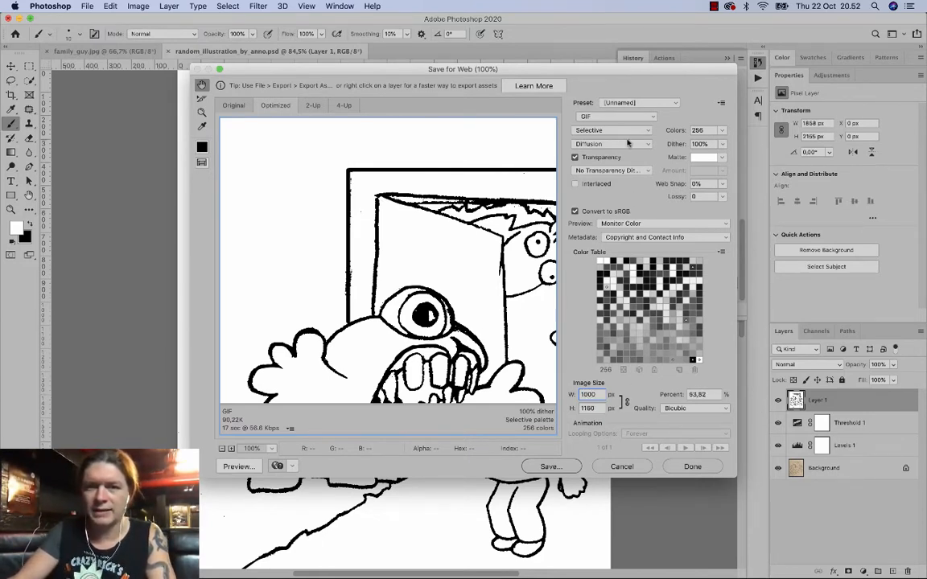
left_click(617, 116)
left_click(604, 126)
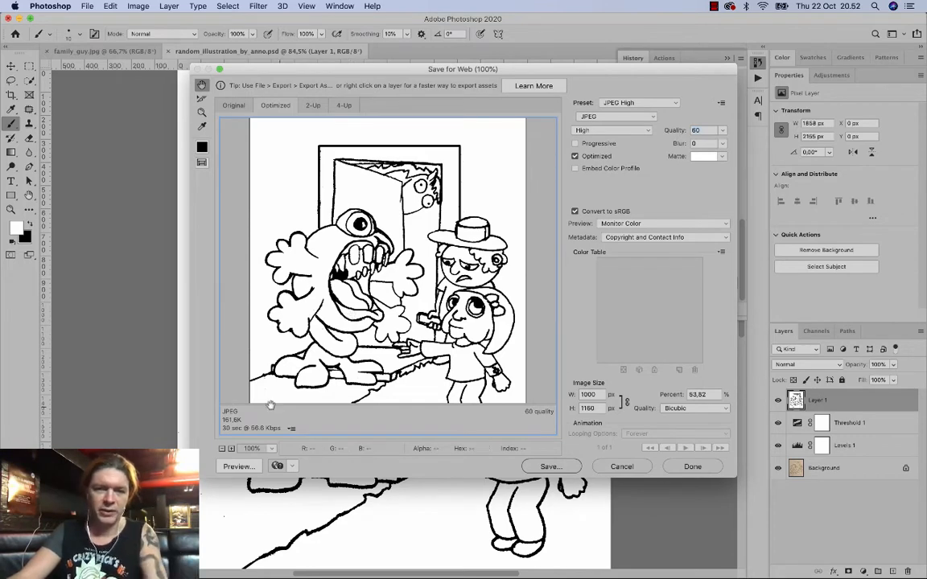
Save the web export to the Desktop as random_illustration_by_anno.jpg.
left_click(549, 466)
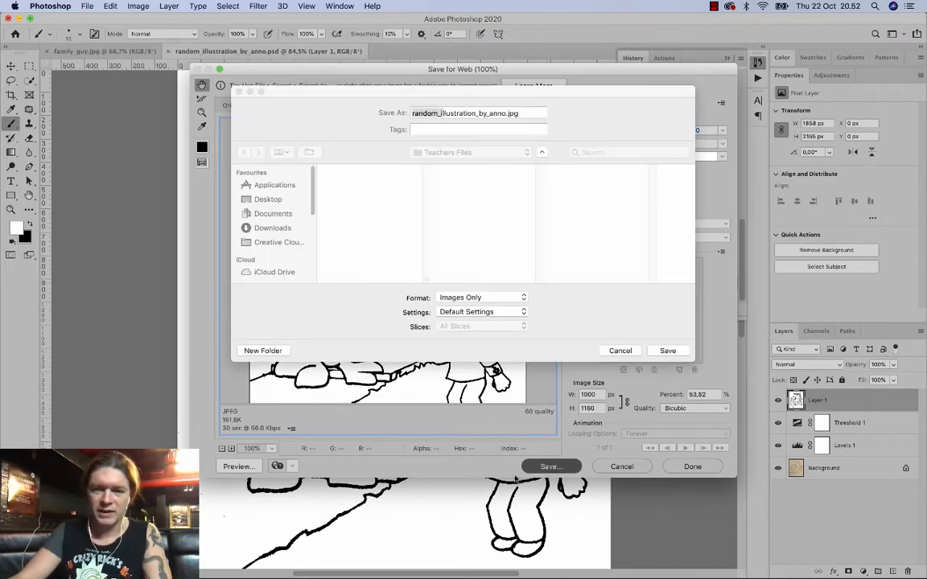
left_click(268, 199)
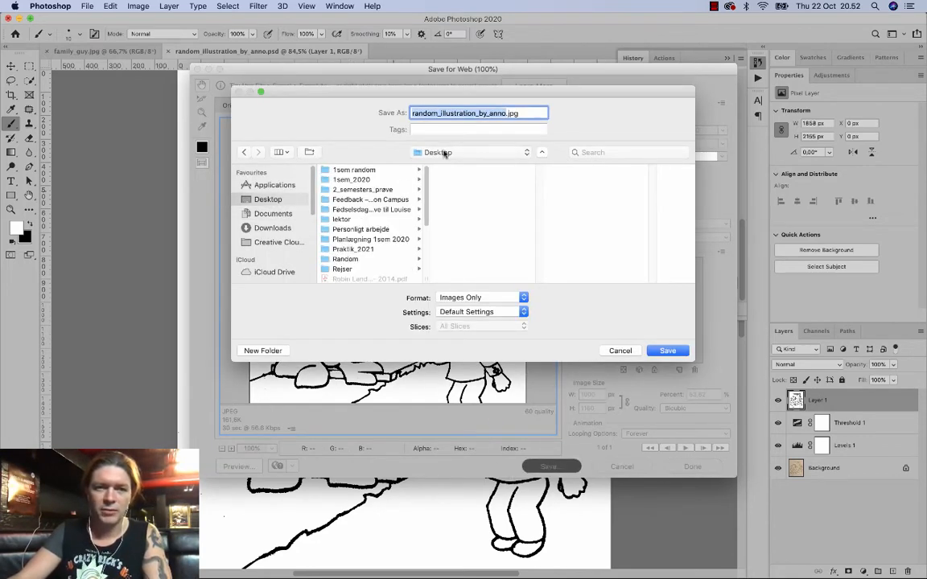
key("Return")
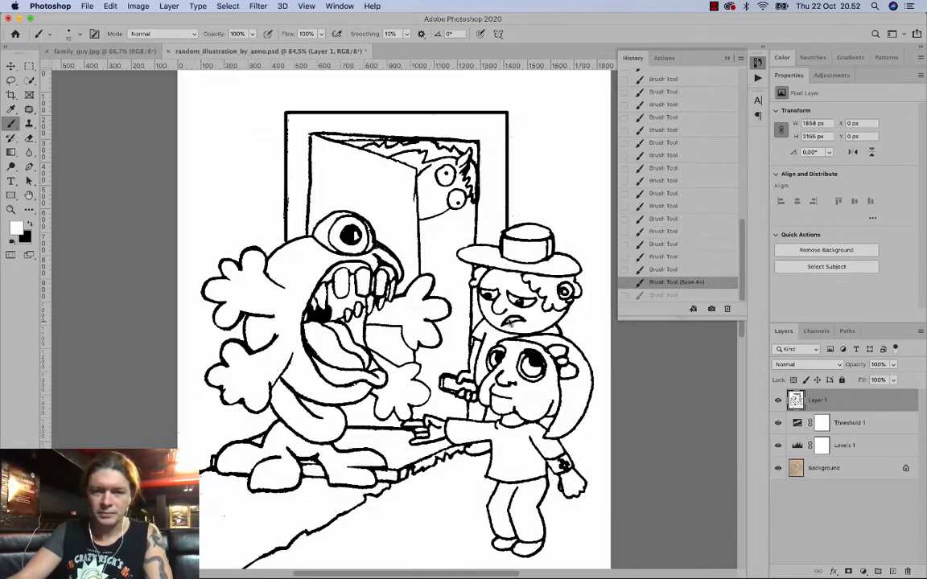
Switch to Adobe Illustrator and start a new document.
mouse_move(264, 575)
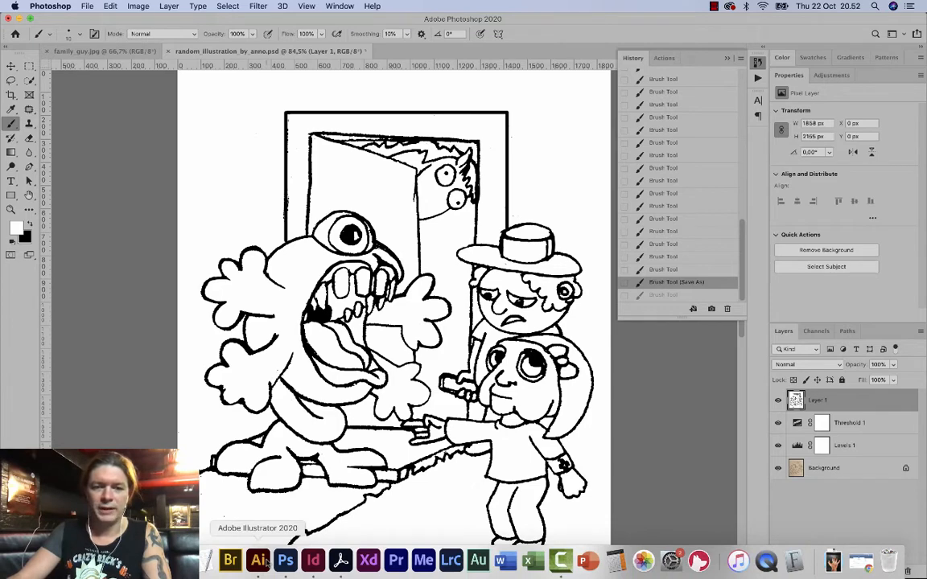
left_click(259, 562)
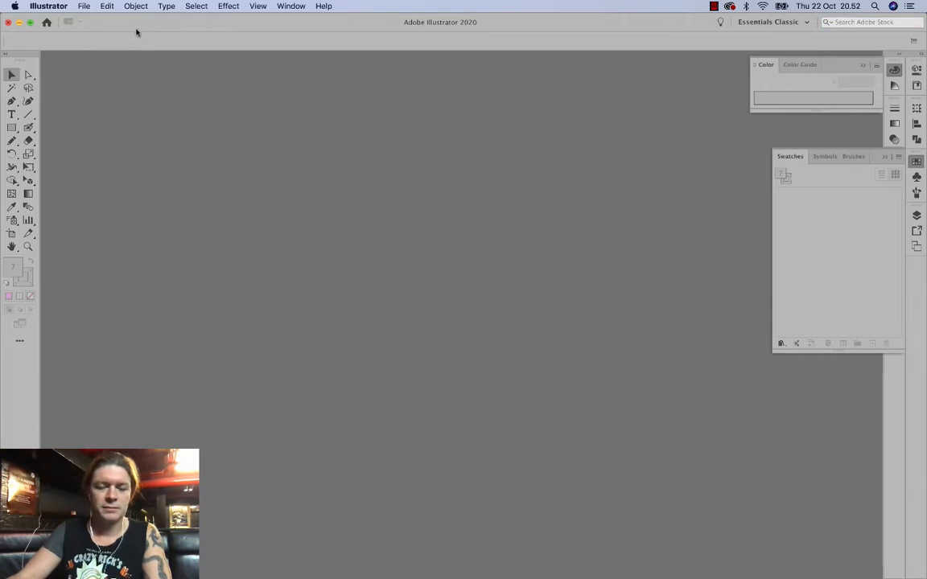
left_click(81, 7)
left_click(79, 20)
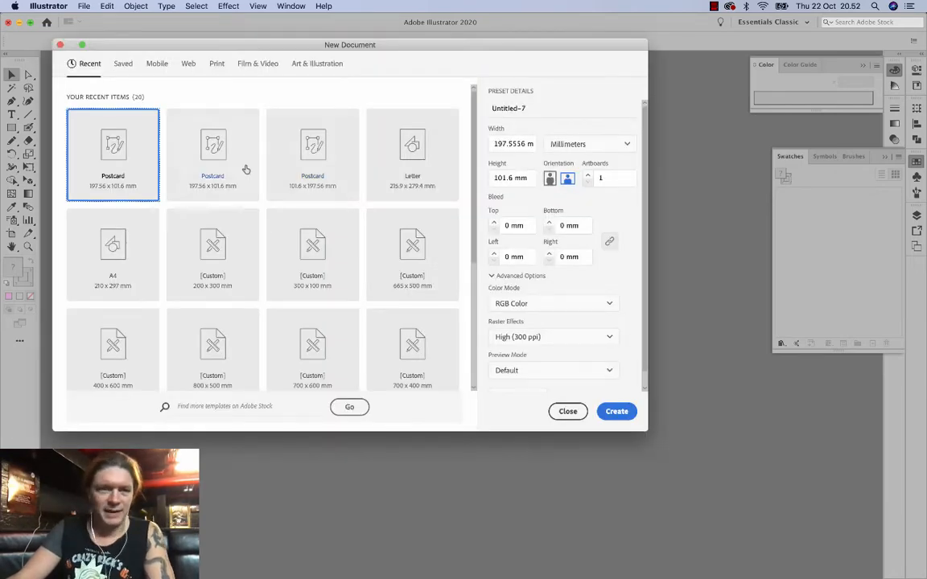
Choose the Art & Illustration Postcard preset for the new document and set its raster effects to High (300 ppi).
left_click(215, 66)
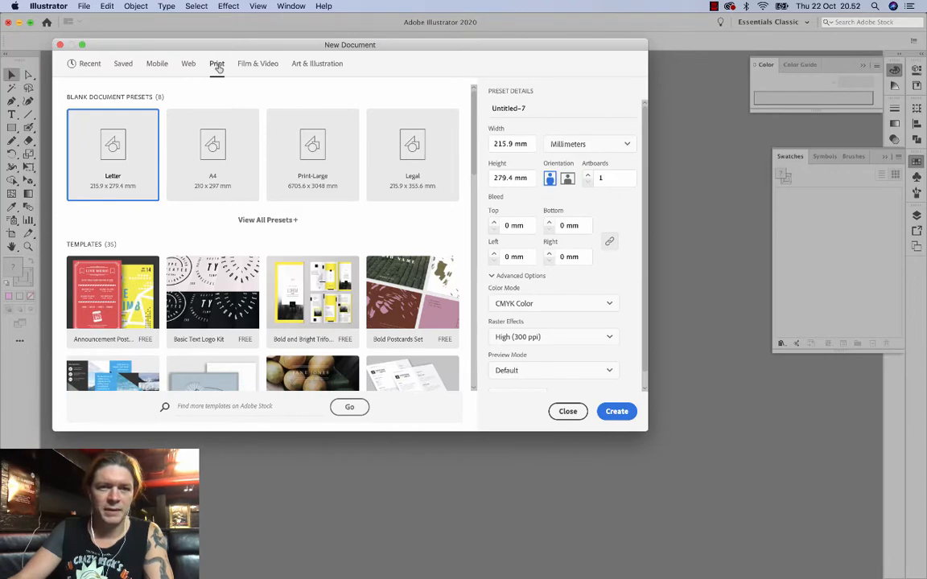
left_click(247, 65)
left_click(306, 64)
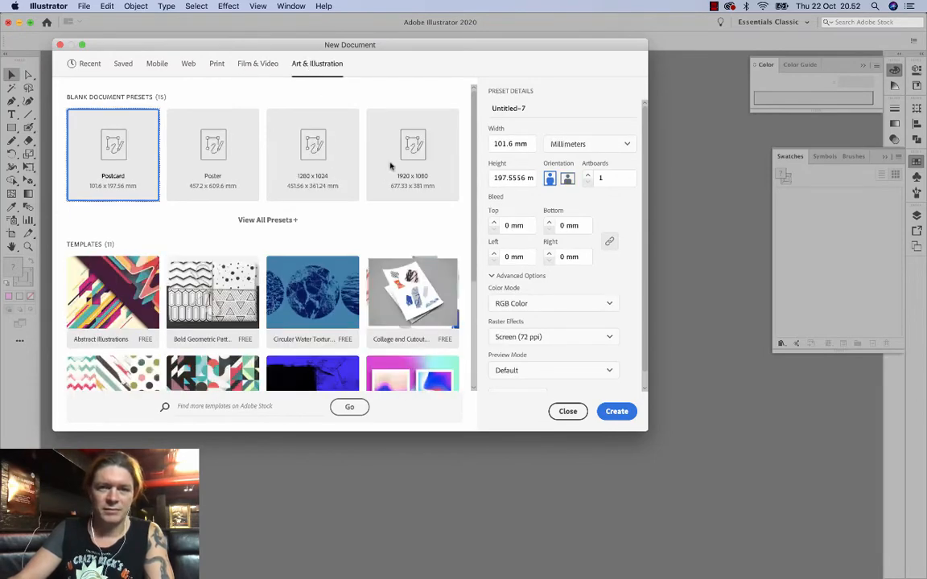
left_click(530, 337)
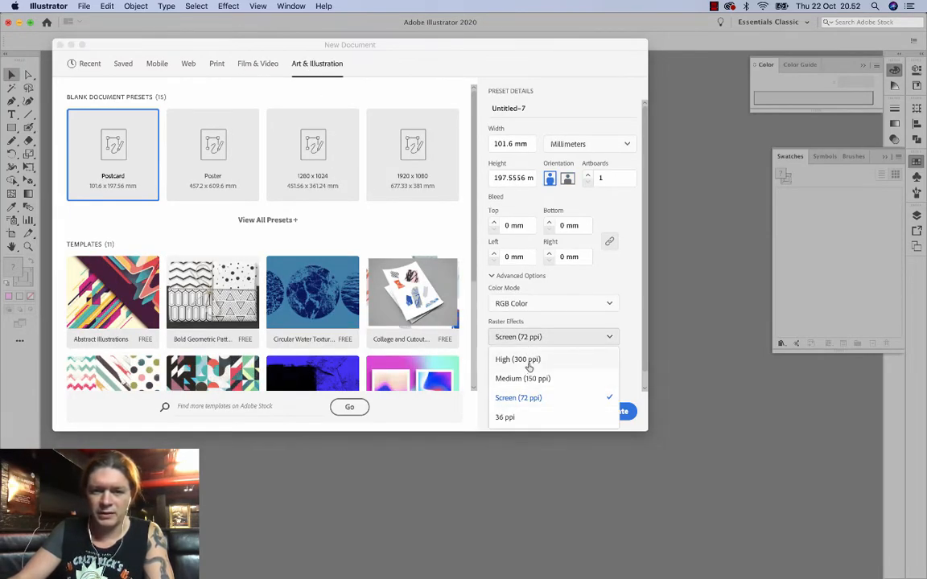
left_click(528, 360)
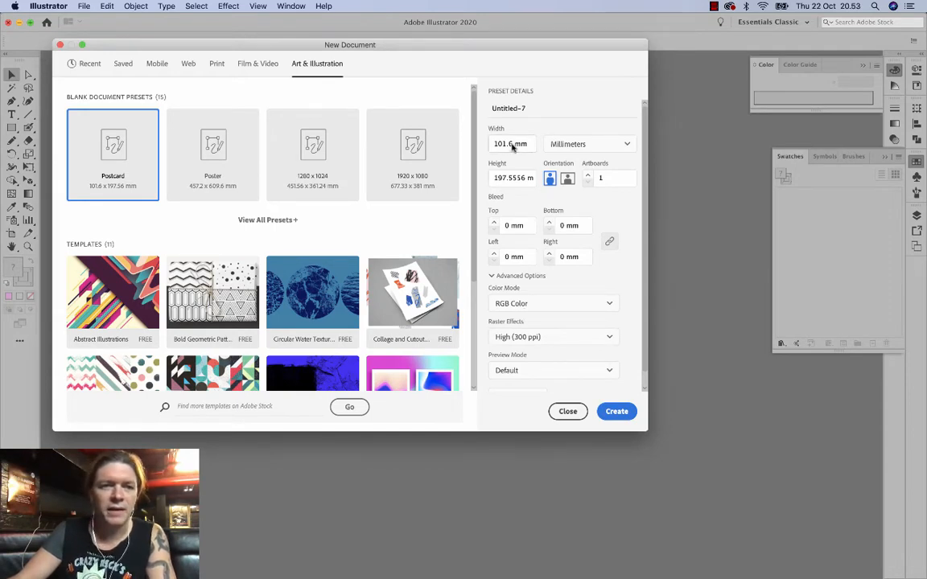
Create a new portrait A4 document, 210 x 297 mm, from the Art & Illustration presets.
left_click(273, 220)
left_click(224, 281)
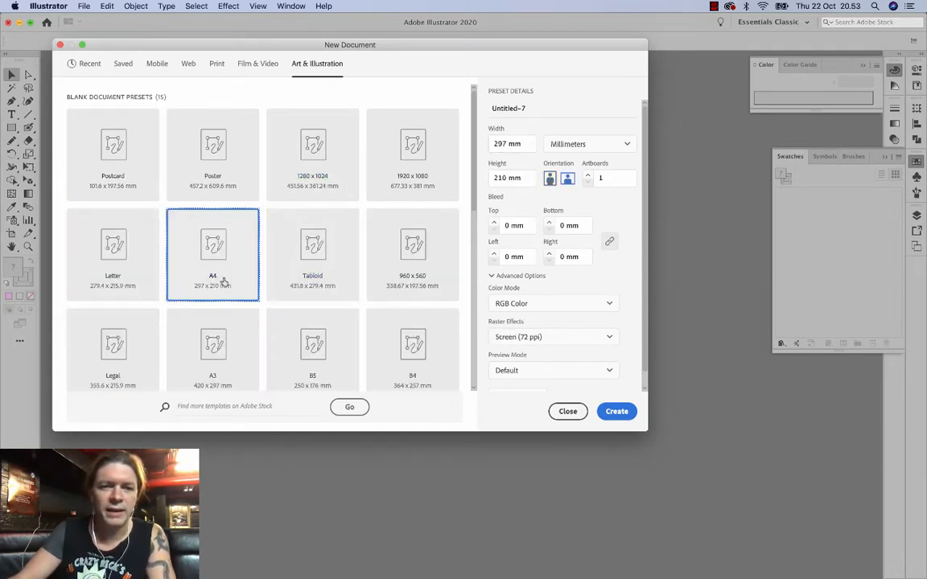
left_click(549, 179)
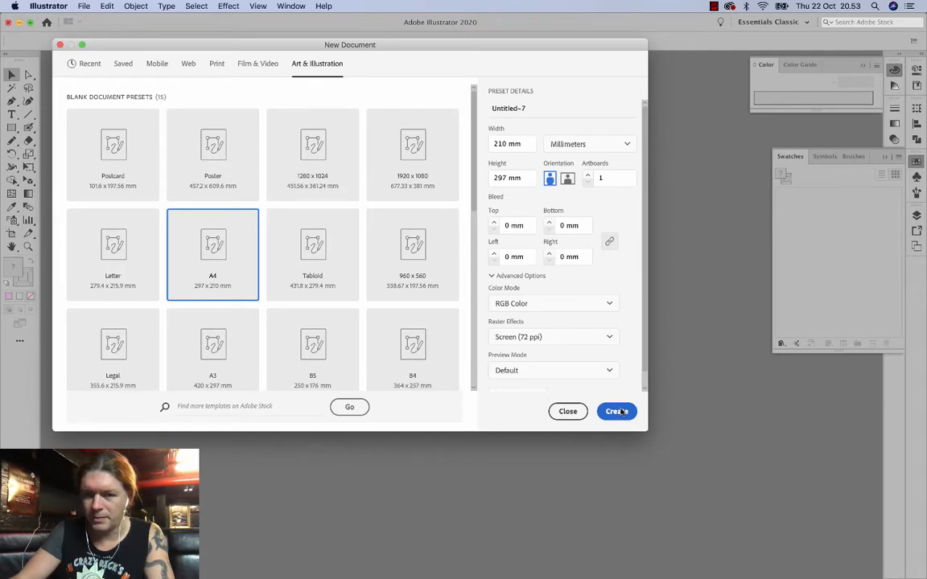
scroll(629, 367, "down", 1)
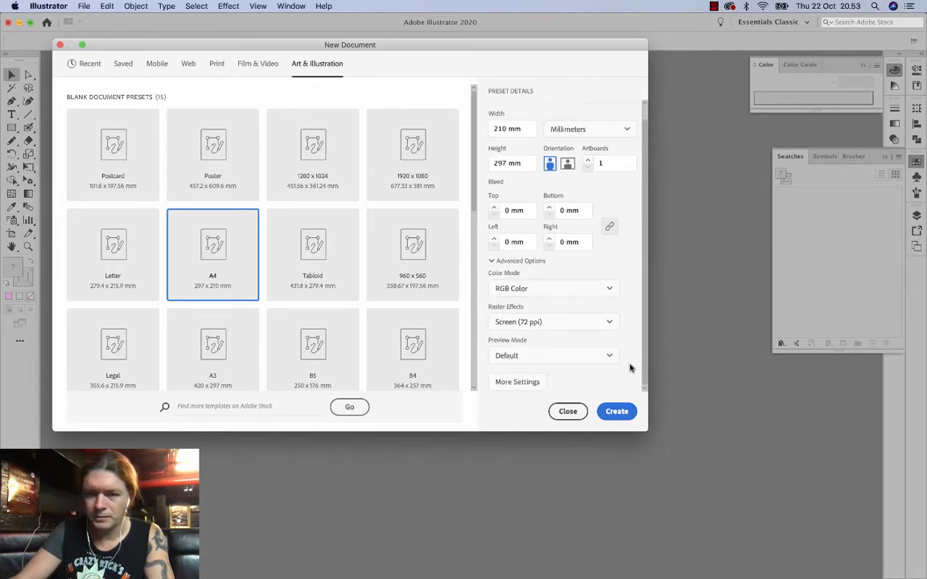
left_click(610, 414)
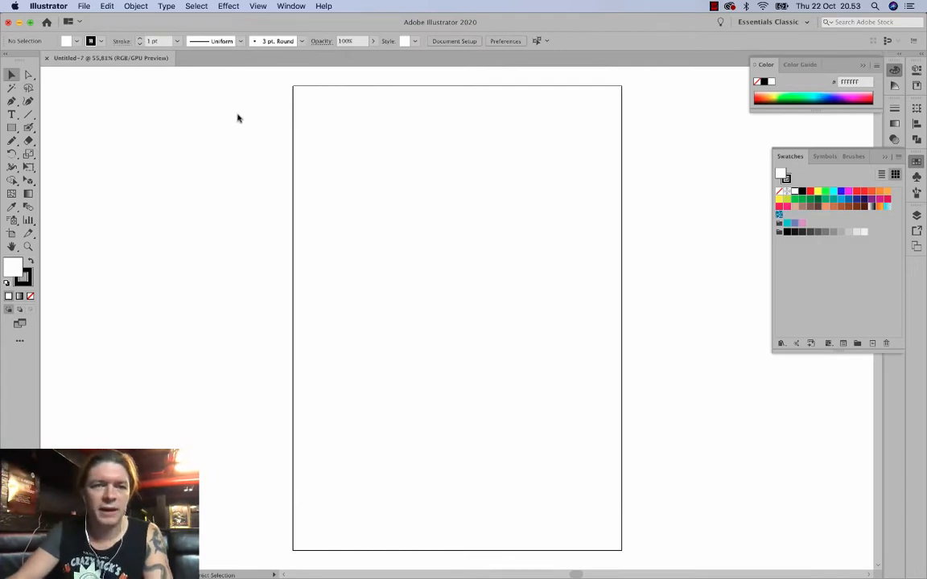
Place random_illustration_by_anno.jpg from the Desktop, scaled to span the artboard's full width from its upper edge.
left_click(89, 5)
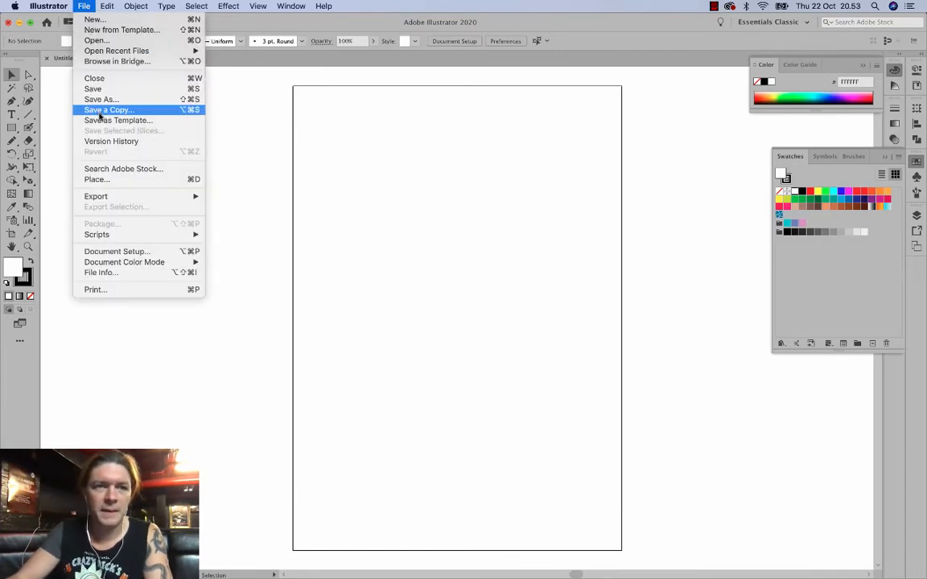
left_click(145, 179)
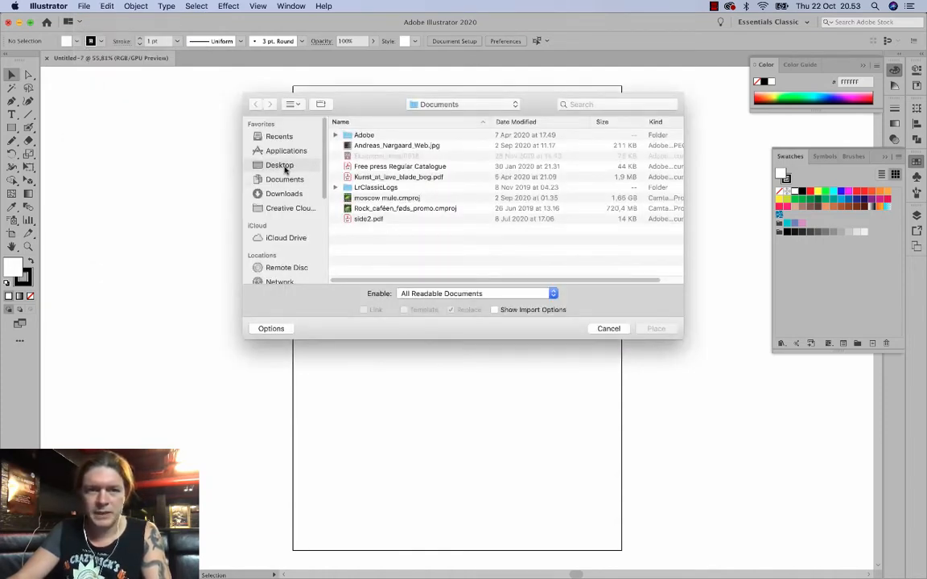
left_click(281, 165)
scroll(376, 191, "down", 5)
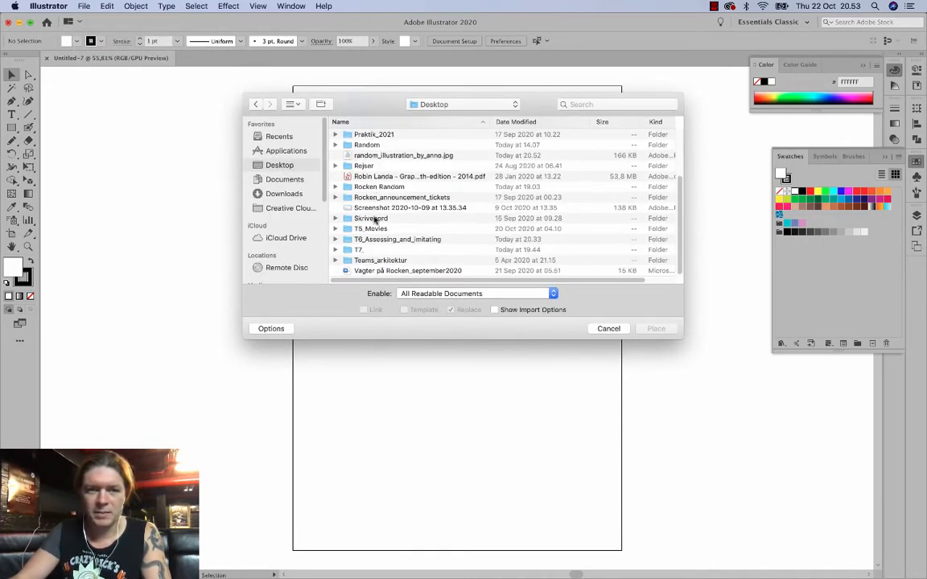
left_click(375, 165)
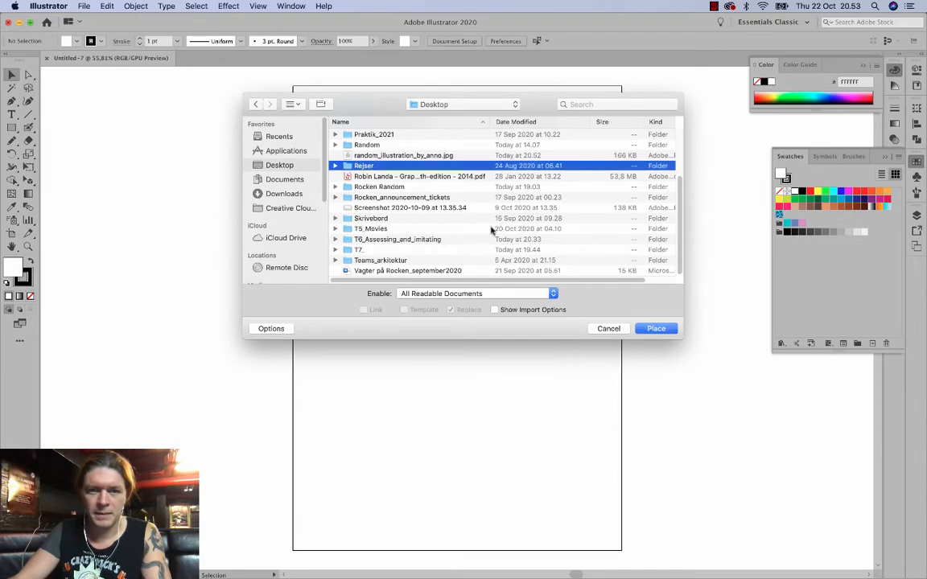
left_click(435, 155)
left_click(642, 329)
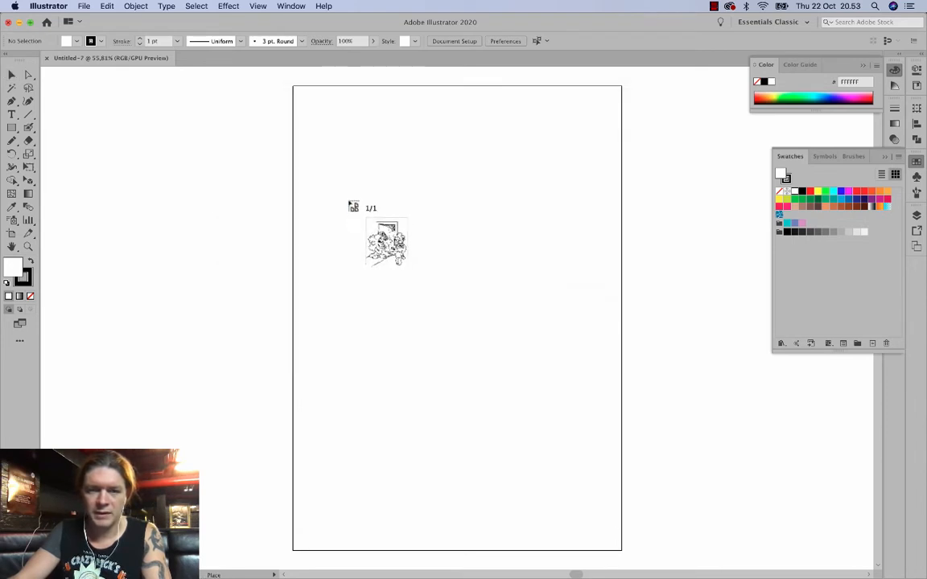
left_click_drag(294, 87, 621, 509)
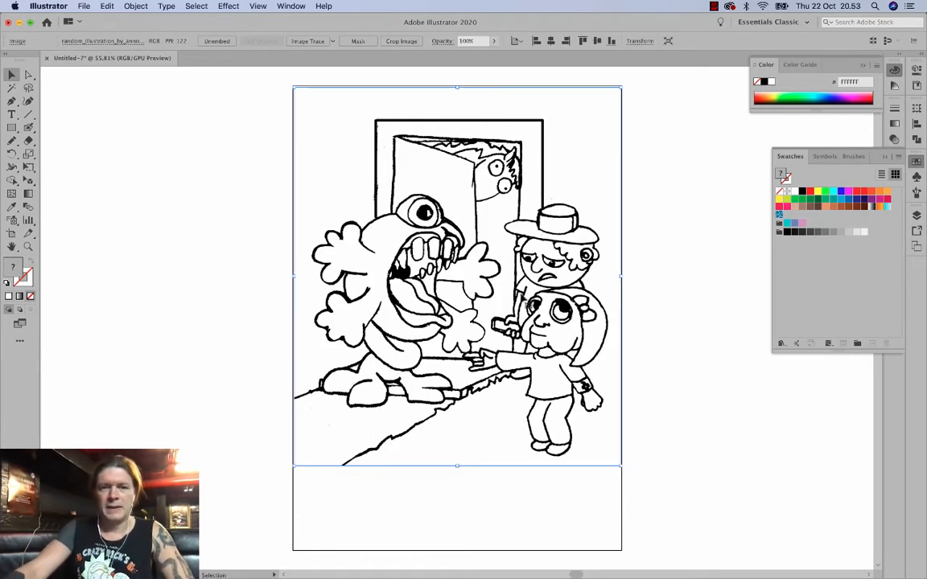
Show the Image Trace settings and position them beside the artboard, clear of the drawing.
left_click(307, 7)
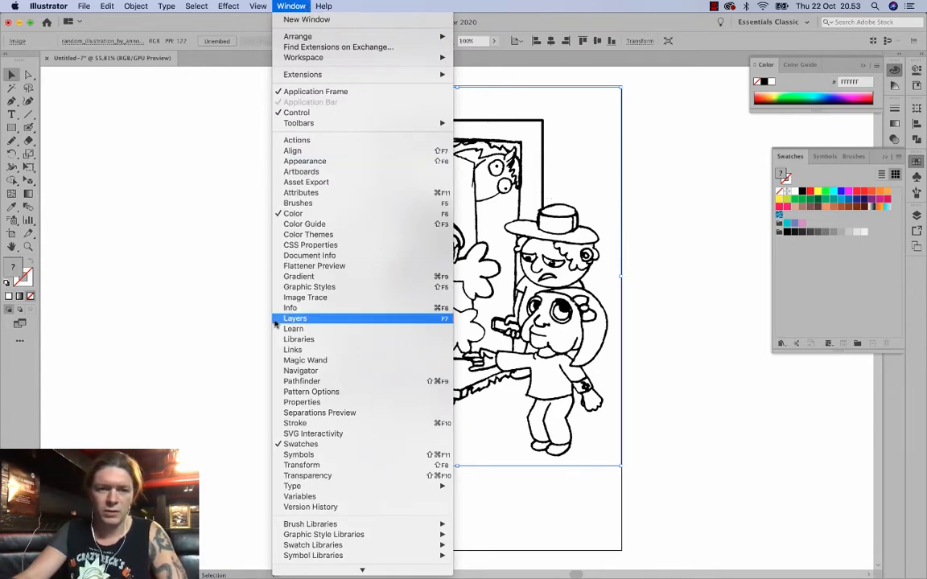
left_click(294, 298)
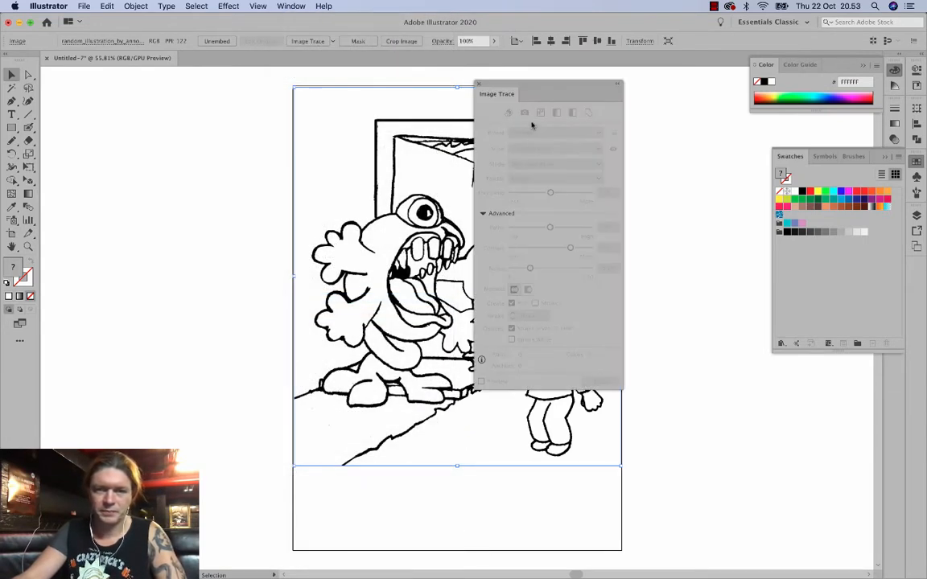
mouse_move(534, 89)
left_mouse_down()
mouse_move(181, 96)
mouse_move(194, 99)
left_mouse_up()
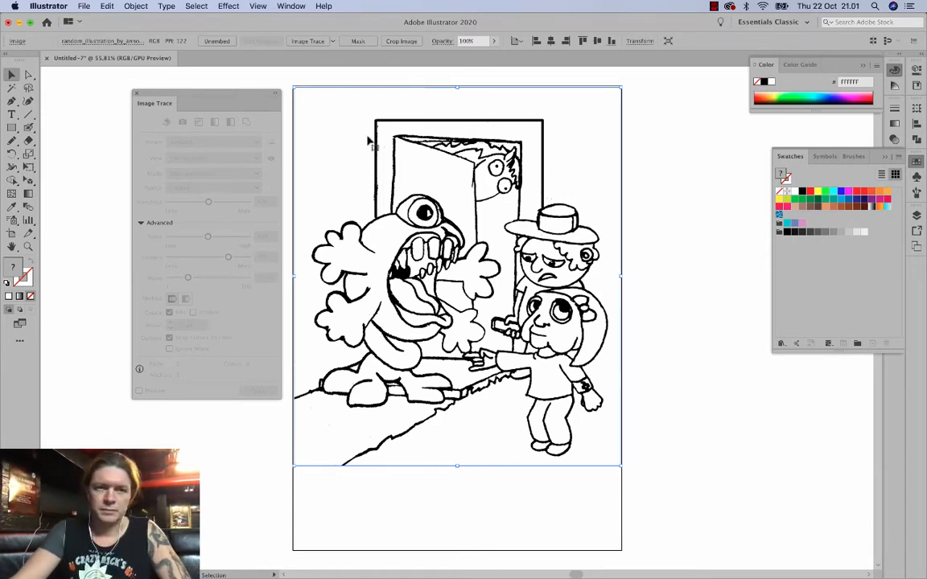
left_click(336, 83)
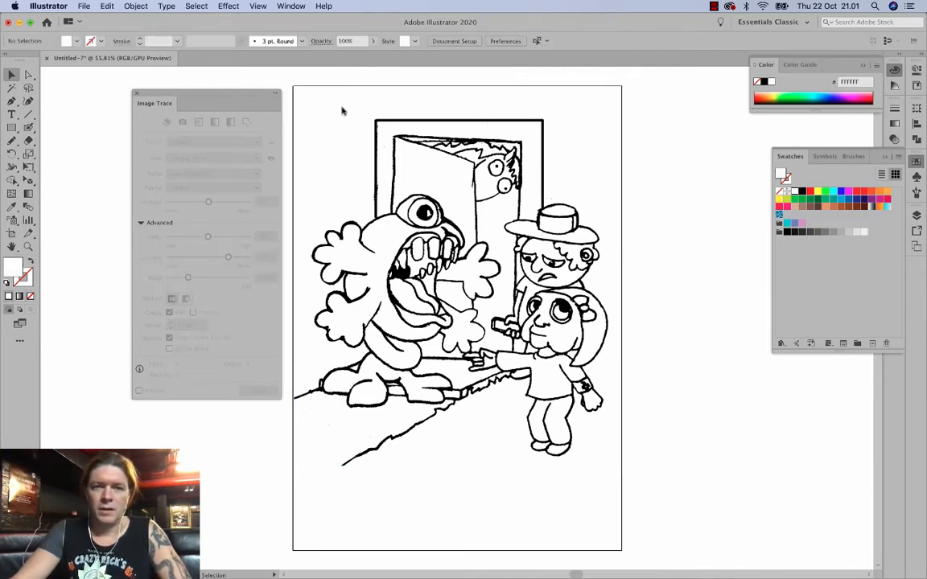
left_click(349, 108)
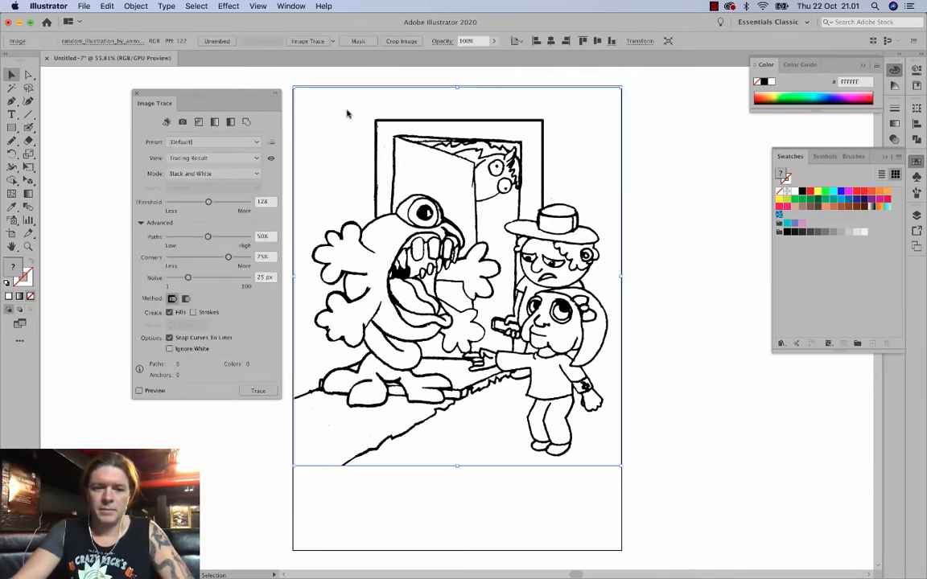
key("Delete")
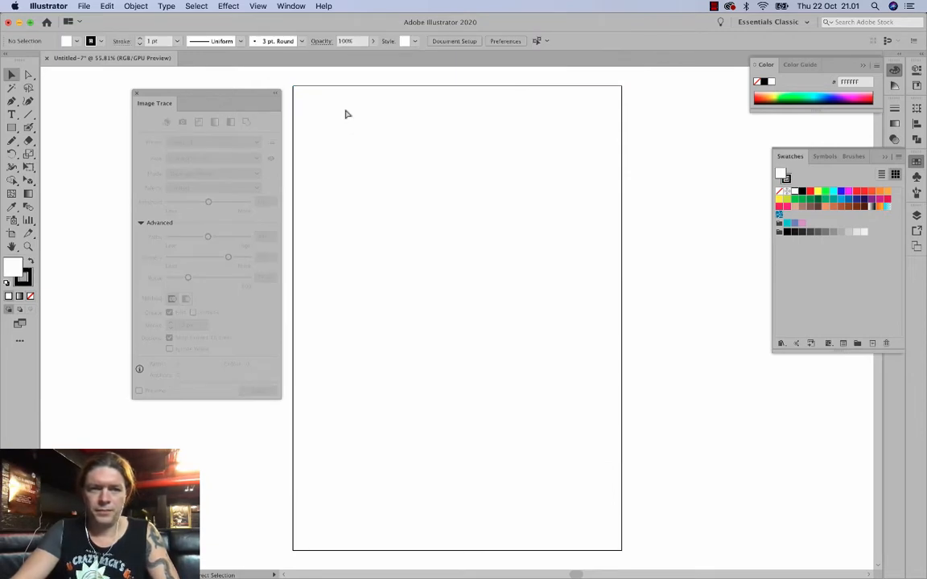
key("super+z")
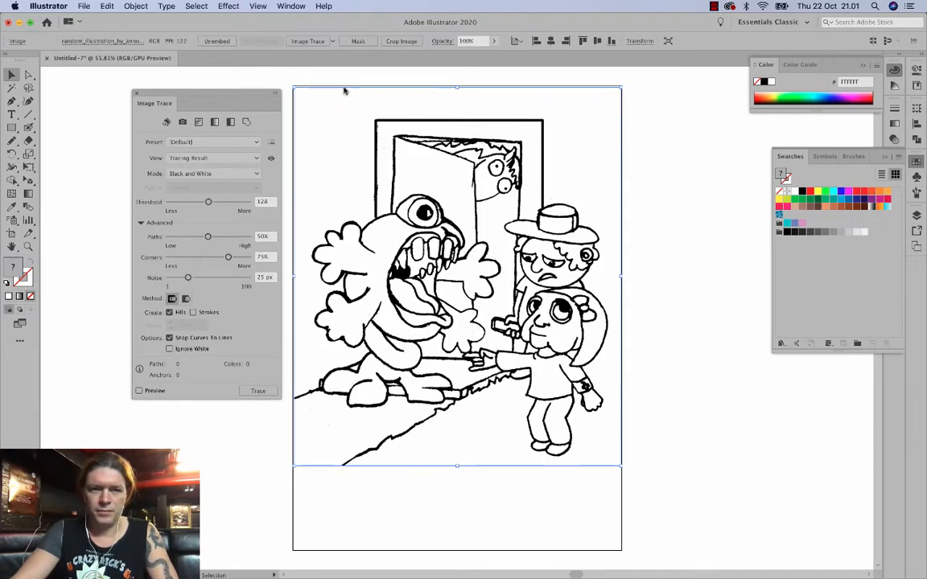
left_click(345, 84)
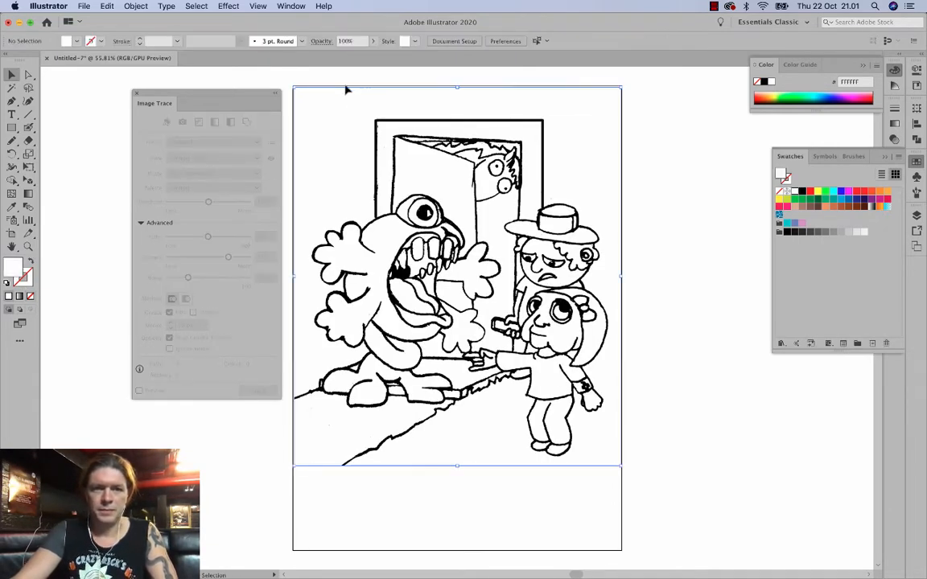
left_click(347, 93)
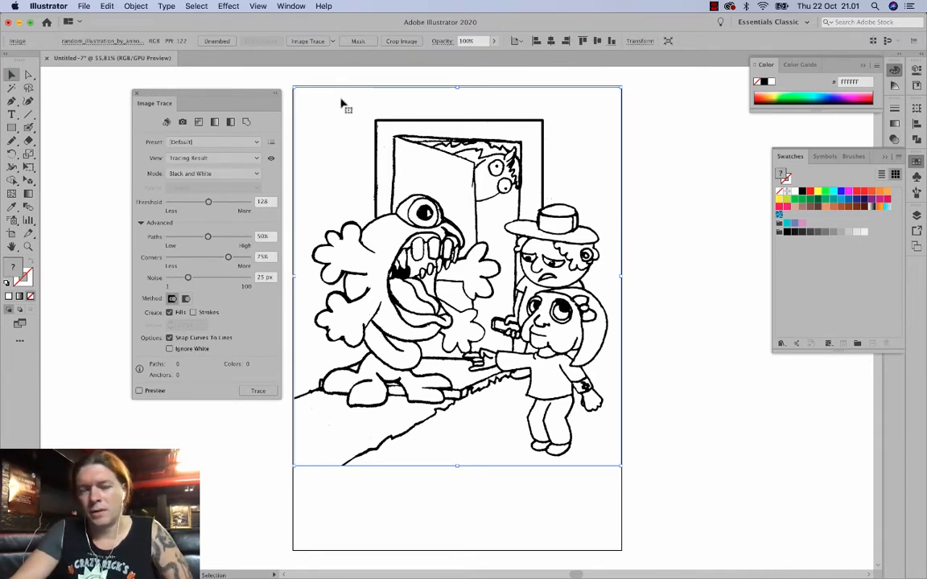
Reselect the placed drawing and turn on a live preview of its black-and-white image trace.
left_click_drag(237, 95, 230, 91)
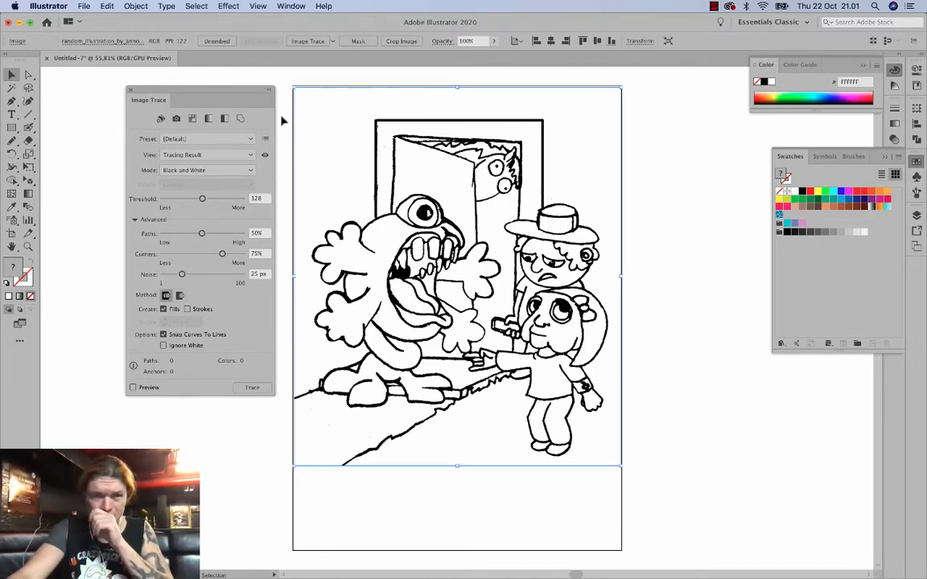
left_click(330, 78)
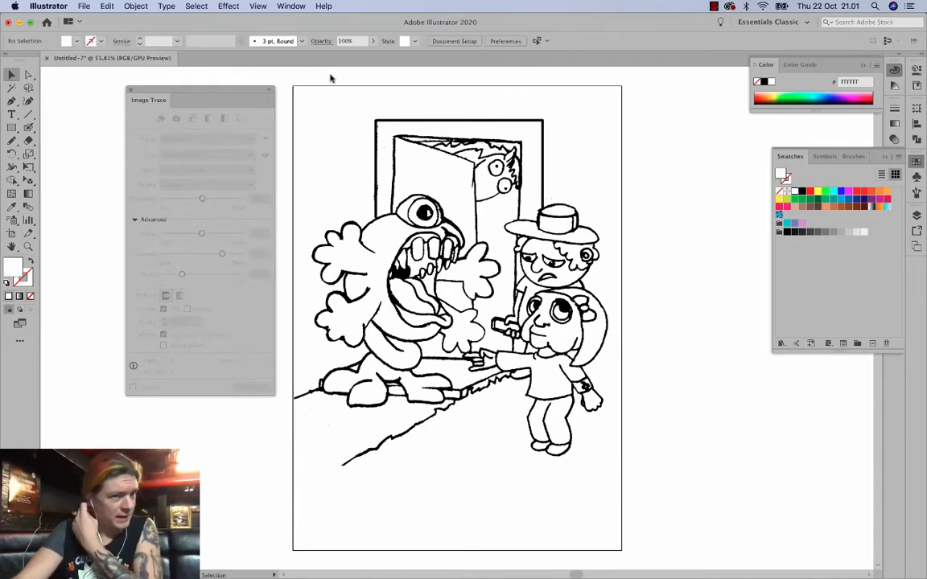
left_click(351, 125)
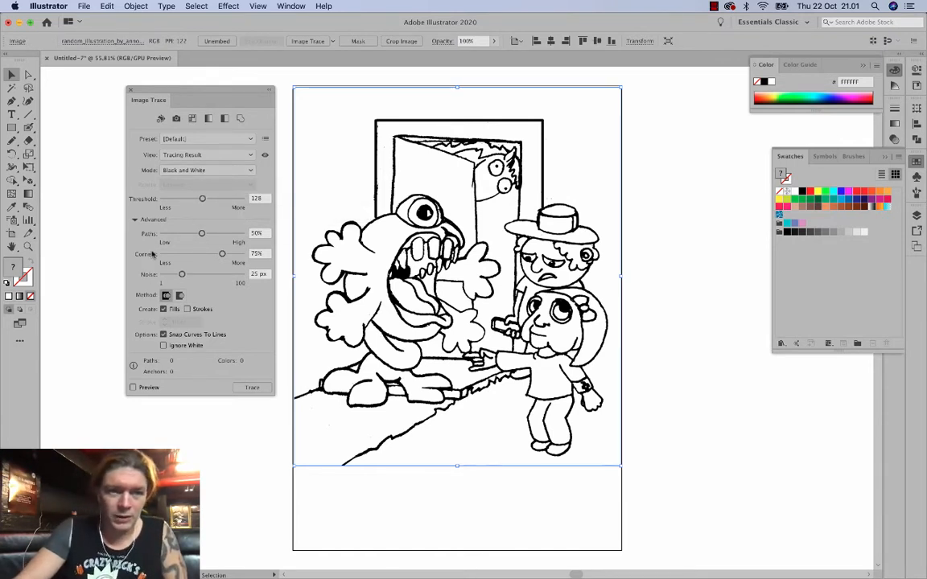
left_click(148, 388)
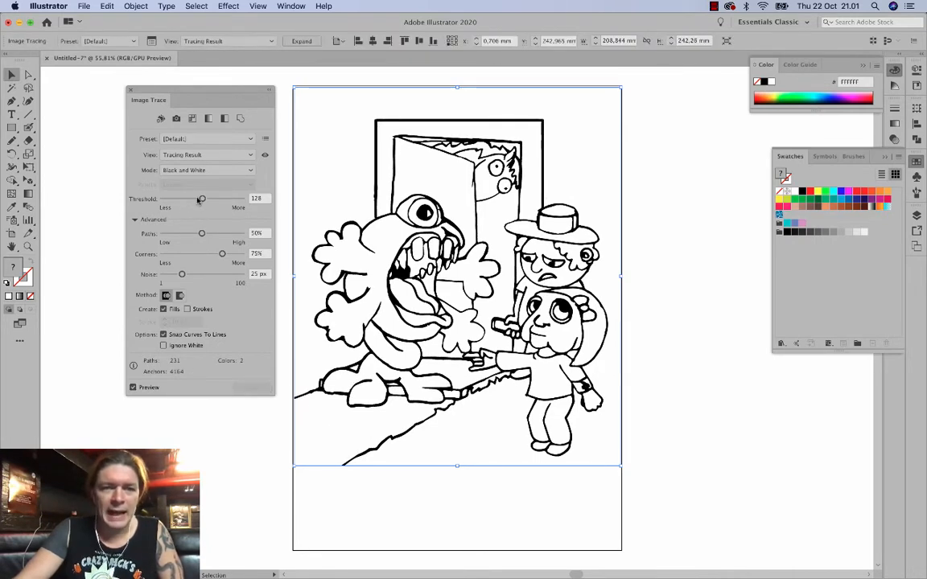
Lower the trace threshold to 38 and examine the traced lines around the monster's mouth up close.
mouse_move(200, 201)
left_mouse_down()
mouse_move(190, 200)
mouse_move(233, 200)
mouse_move(175, 198)
left_mouse_up()
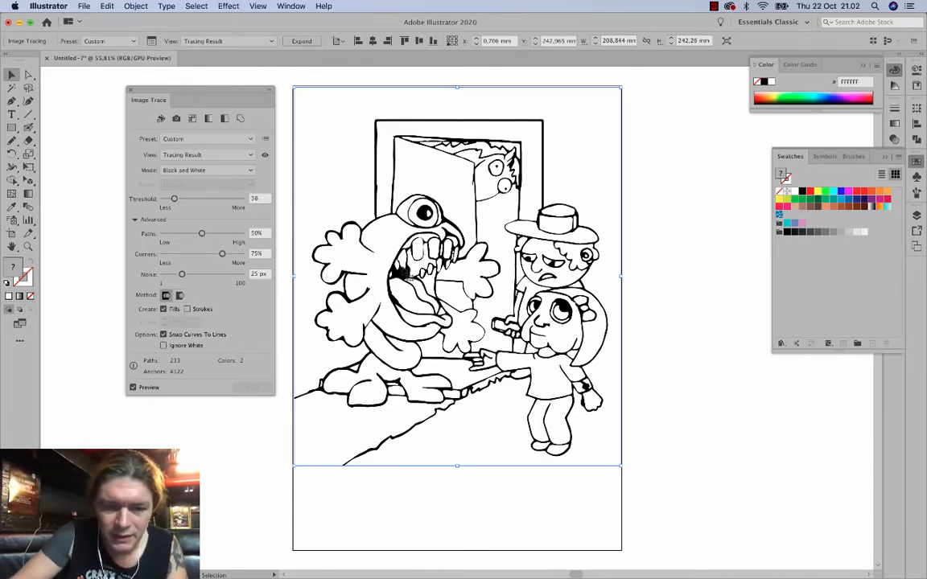
scroll(408, 266, "up", 5)
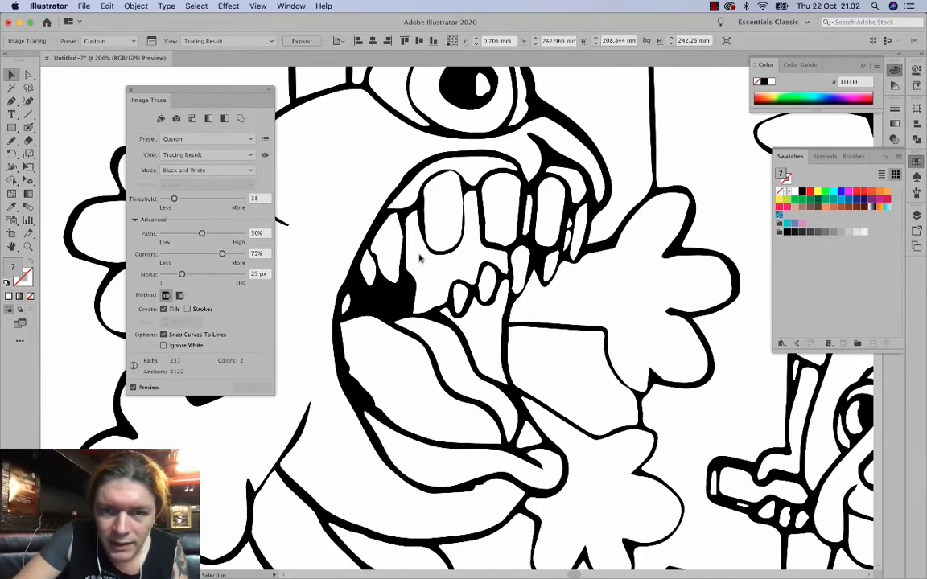
scroll(418, 257, "up", 3)
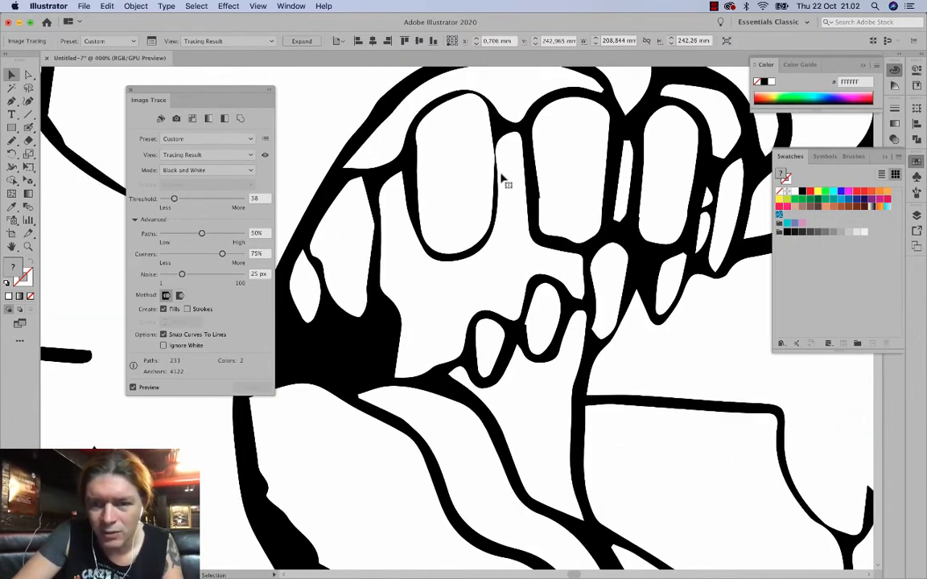
left_click_drag(611, 296, 575, 265)
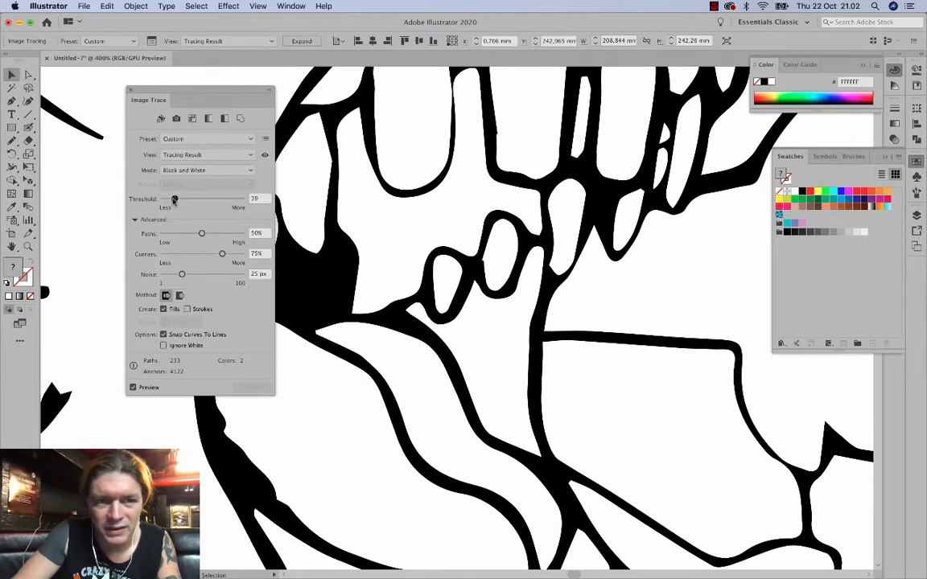
Compare trace thresholds of 84, 123 and 117, and settle on a threshold of 65.
left_click_drag(177, 201, 189, 203)
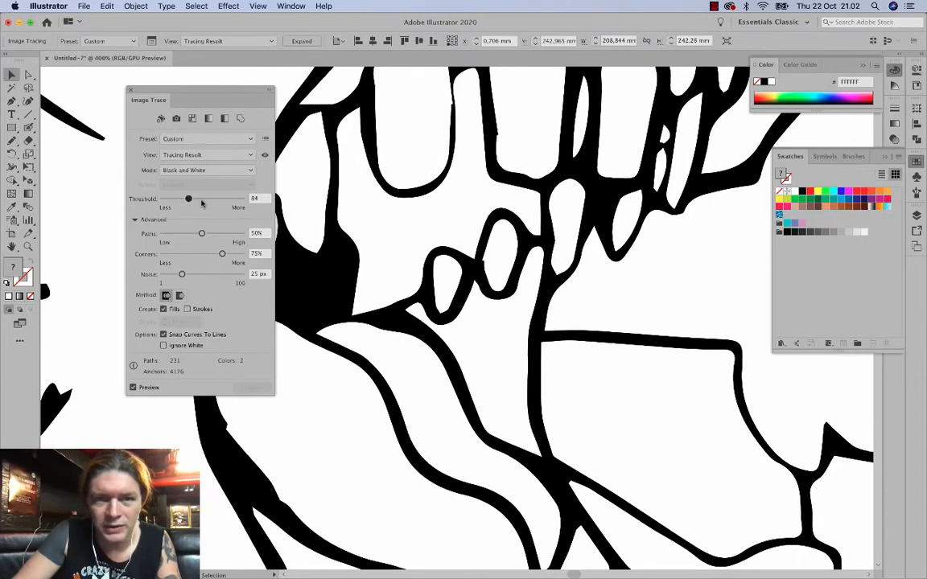
left_click(200, 199)
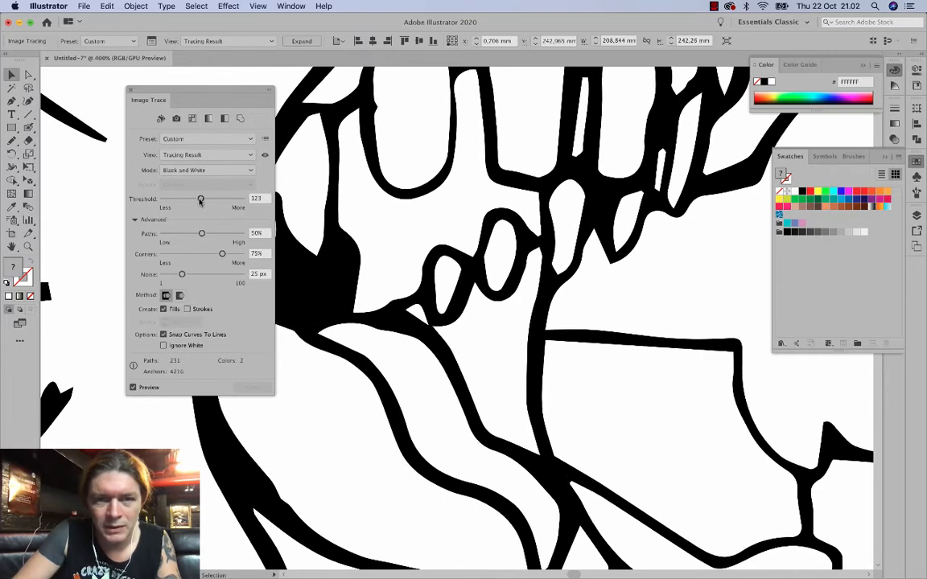
left_click_drag(199, 201, 197, 200)
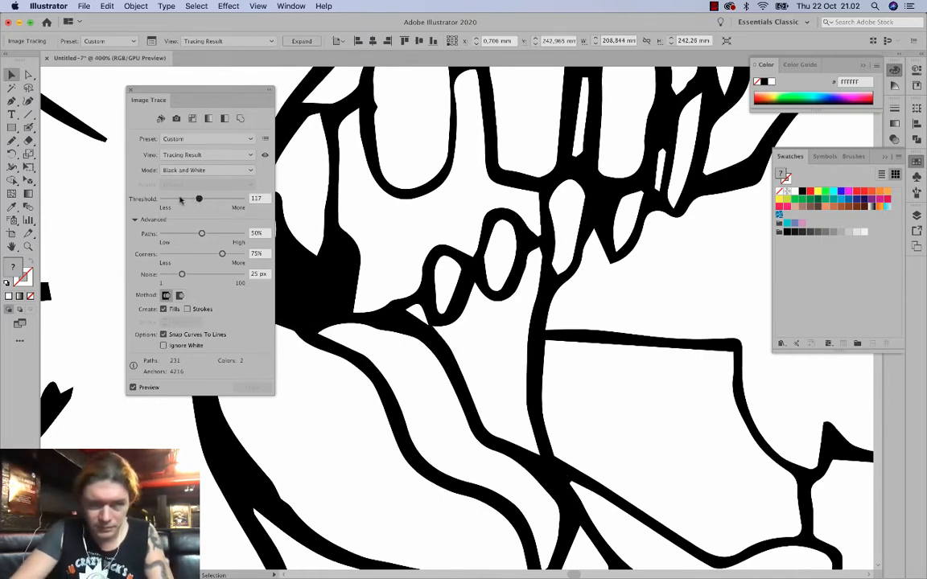
left_click(181, 200)
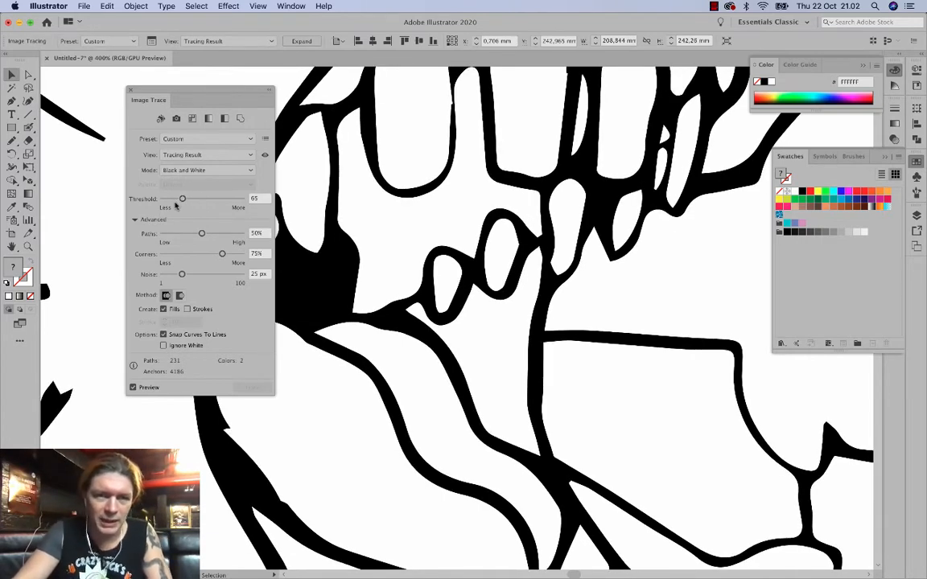
Examine the traced lines around the monster's mouth and the characters' hands up close, and return to the whole artboard.
left_click_drag(463, 197, 354, 214)
left_click_drag(436, 403, 528, 224)
left_click_drag(508, 435, 512, 342)
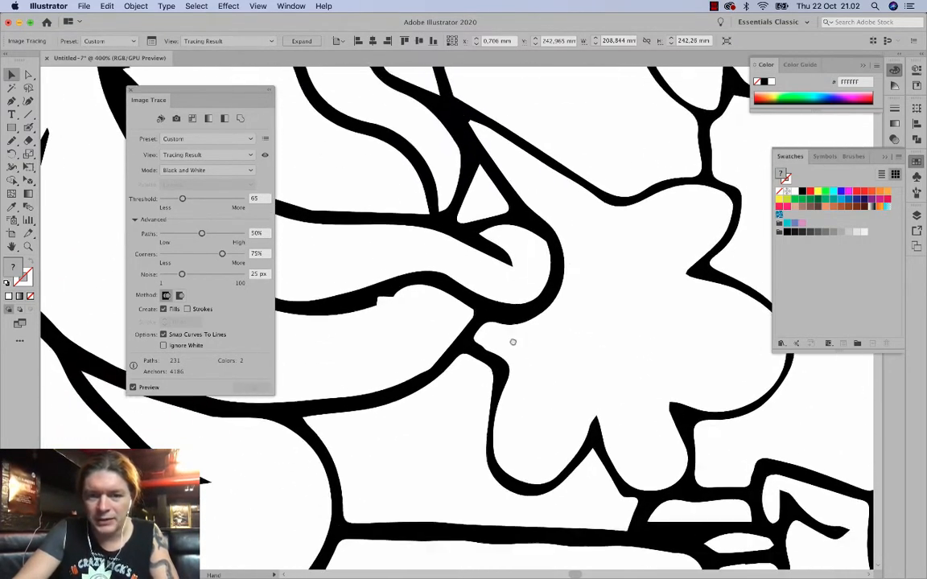
left_click_drag(469, 515, 294, 421)
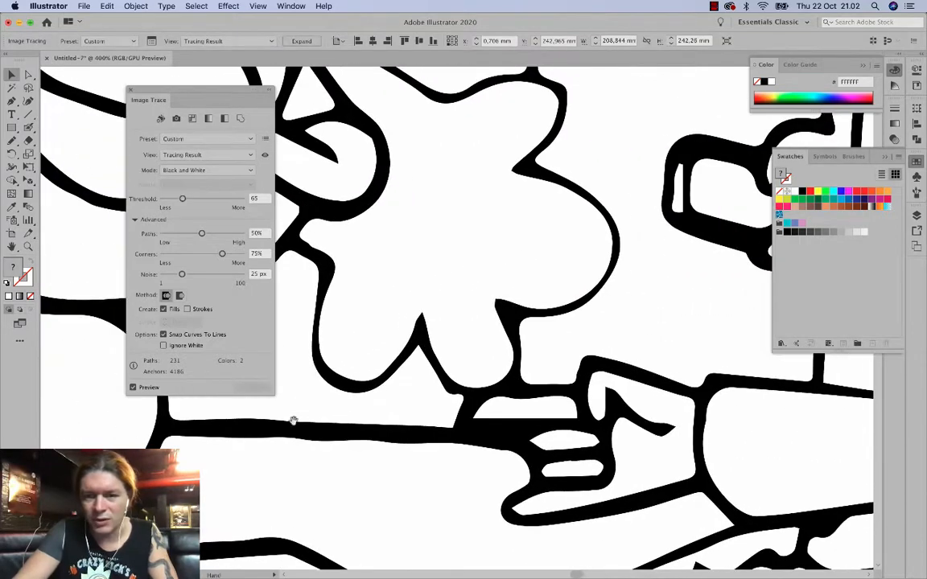
left_click_drag(481, 384, 387, 412)
left_click_drag(484, 360, 442, 379)
key("super+0")
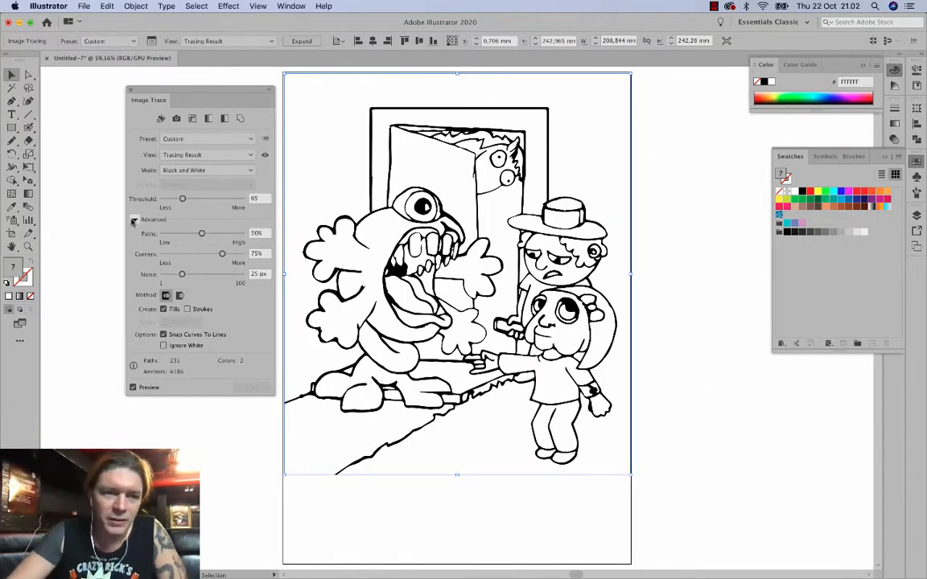
left_click(133, 220)
left_click(134, 220)
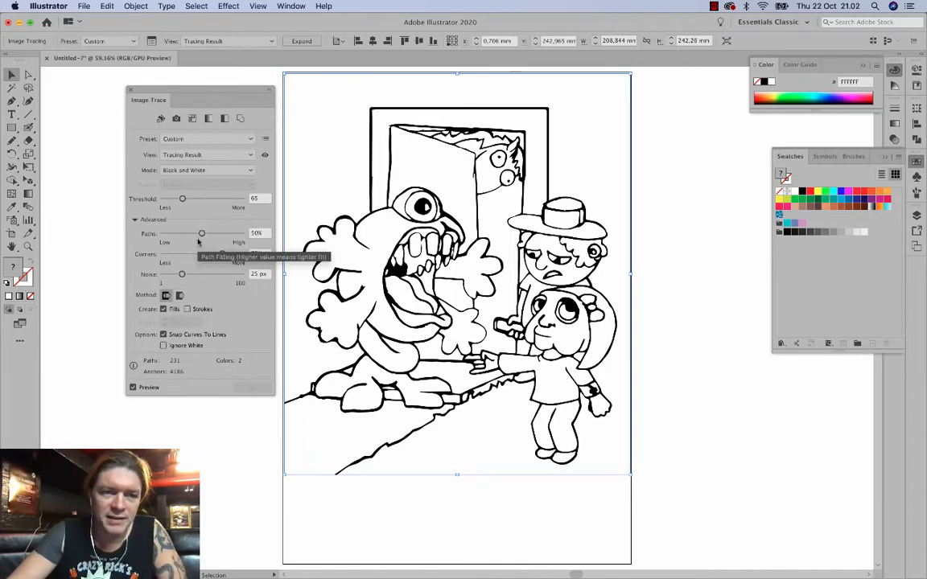
Compare path fitting values of 82% and 95% for the trace, and settle on 69%.
mouse_move(201, 233)
left_mouse_down()
mouse_move(166, 233)
mouse_move(228, 234)
left_mouse_up()
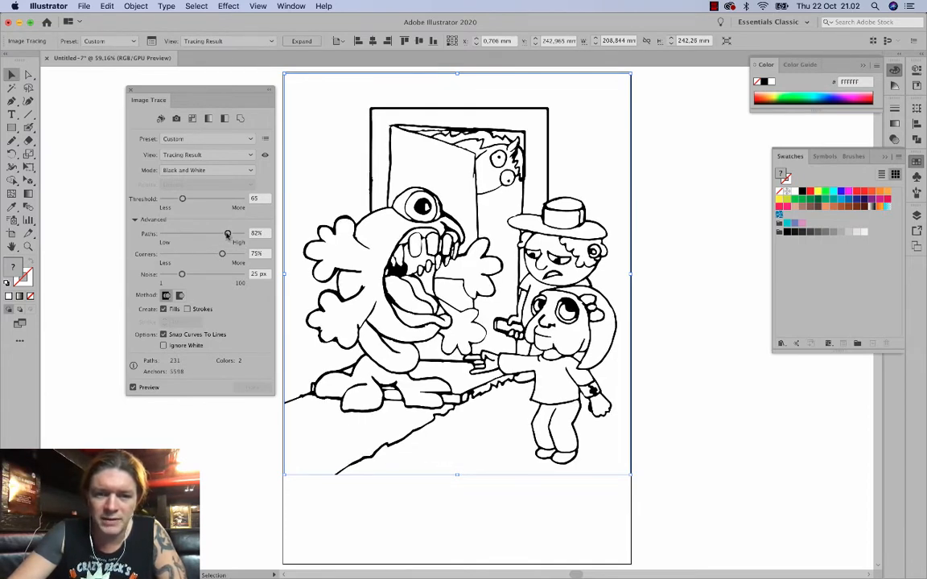
left_click_drag(227, 234, 234, 234)
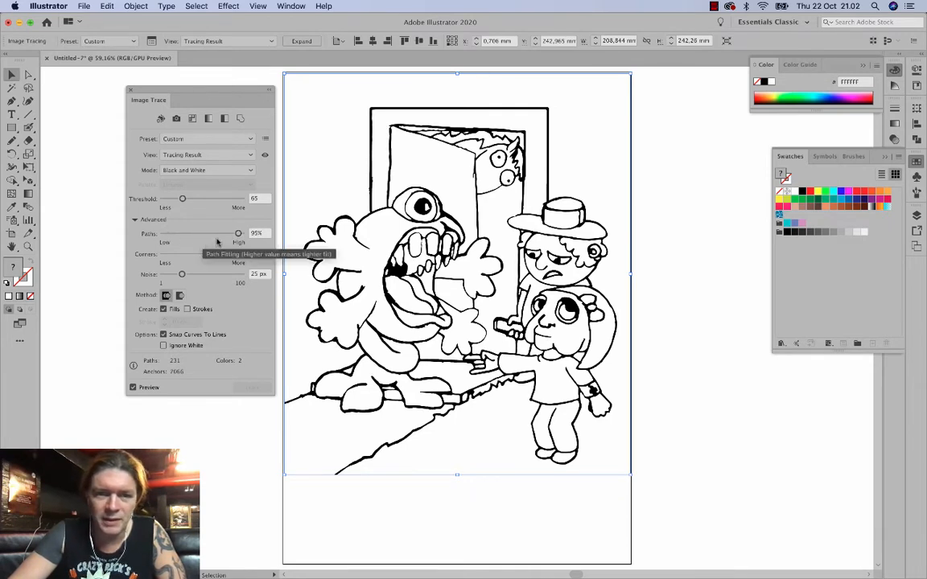
left_click(217, 234)
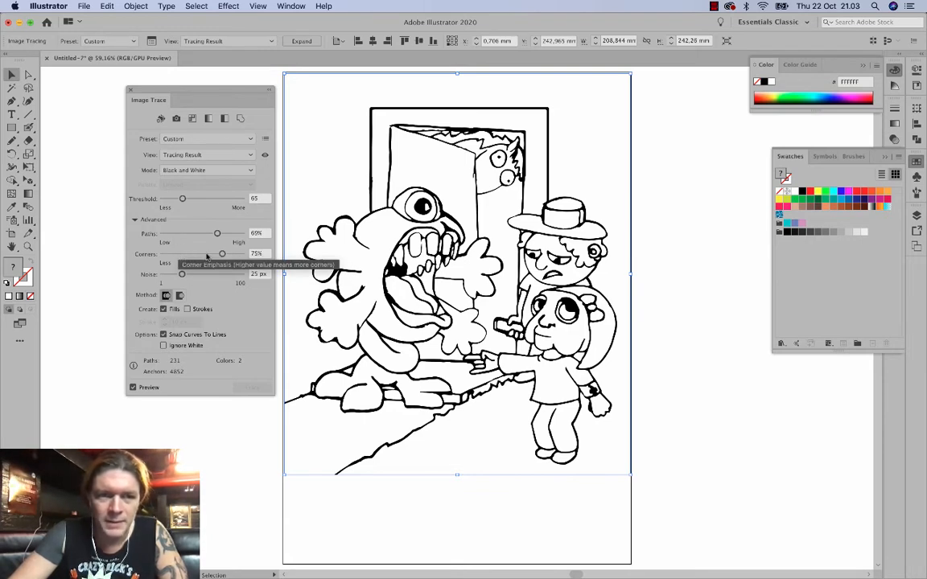
Compare the trace's corner emphasis at 25%, 100% and 5%, and settle on 30%.
left_click(183, 256)
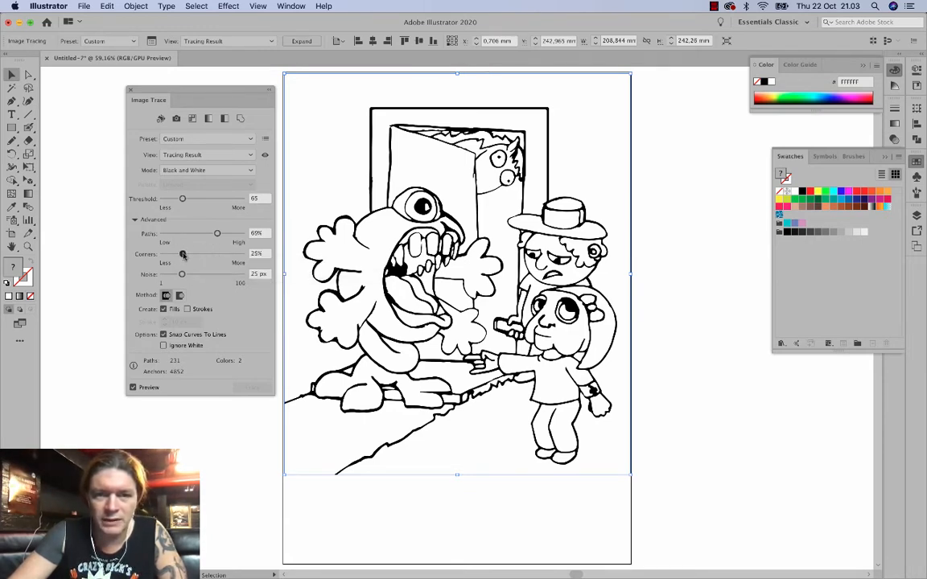
left_click_drag(183, 255, 259, 256)
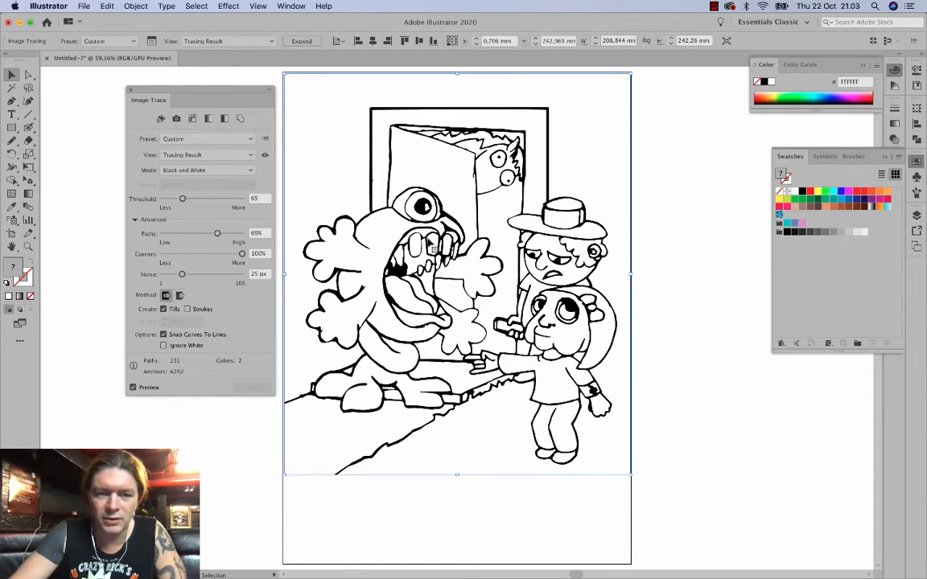
left_click_drag(240, 253, 167, 253)
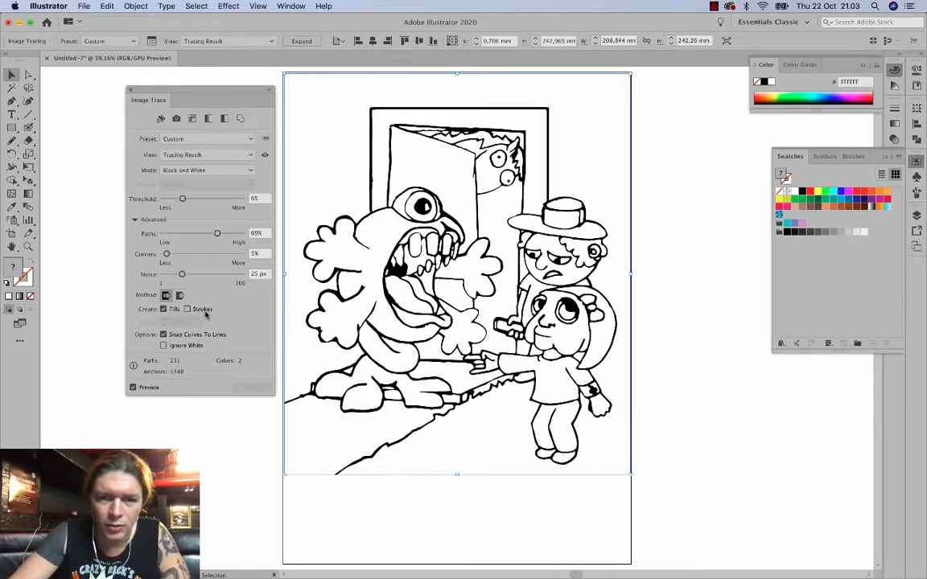
left_click_drag(166, 253, 186, 256)
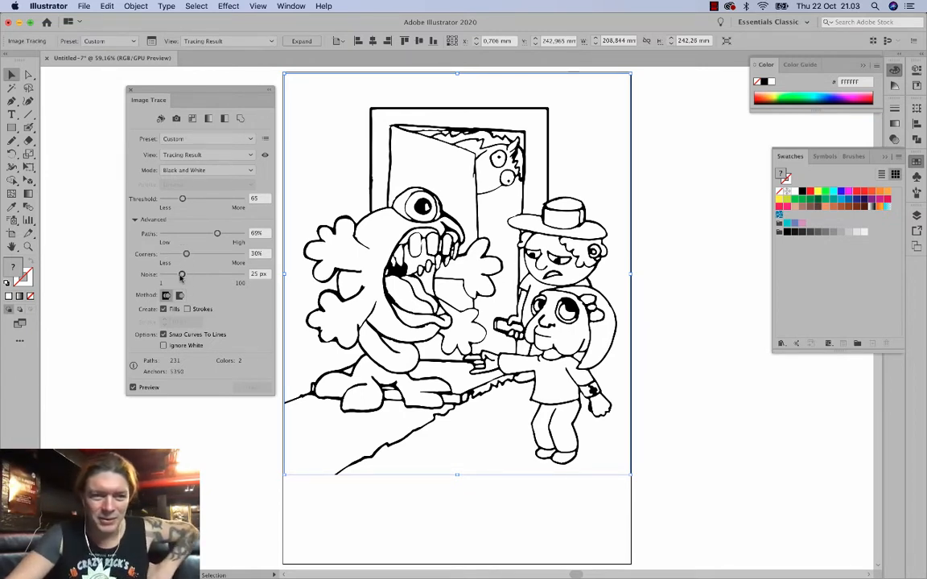
Try higher and lower noise values for the trace, including 5 px and 16 px, and settle on 14 px.
left_click_drag(181, 275, 230, 275)
left_click(166, 274)
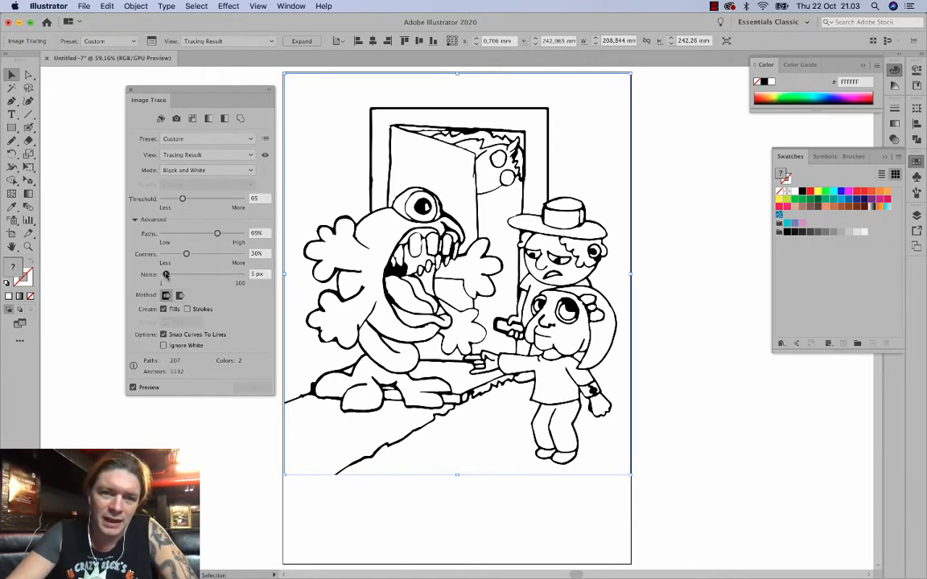
mouse_move(166, 274)
left_mouse_down()
mouse_move(231, 276)
mouse_move(176, 276)
left_mouse_up()
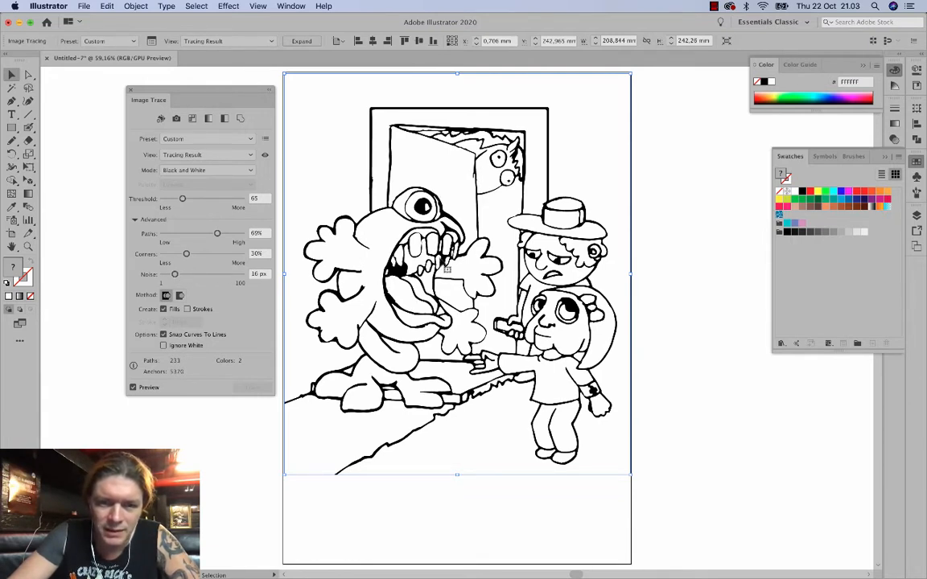
left_click_drag(174, 274, 172, 275)
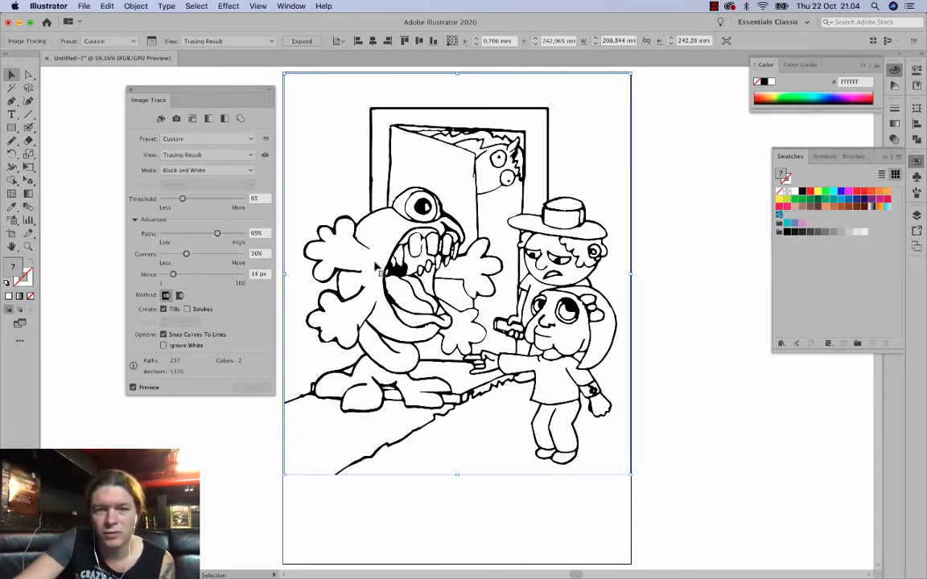
Expand the traced drawing into editable vector paths and close the Image Trace settings.
left_click(302, 41)
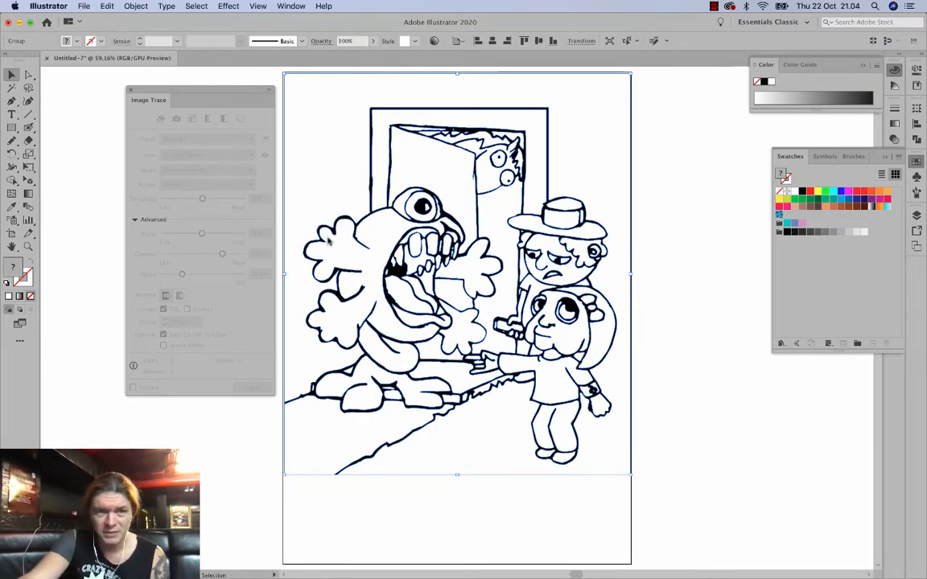
left_click_drag(156, 91, 178, 95)
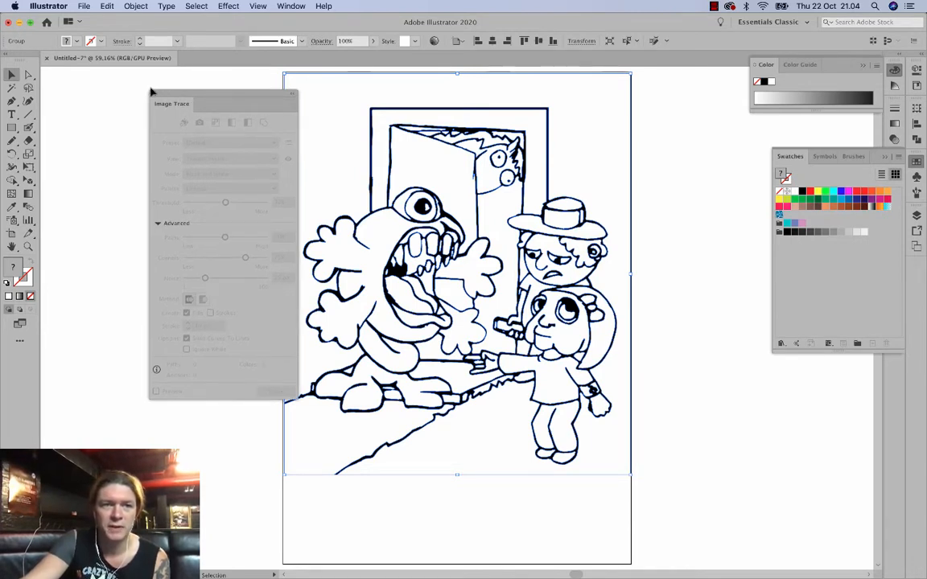
left_click(153, 94)
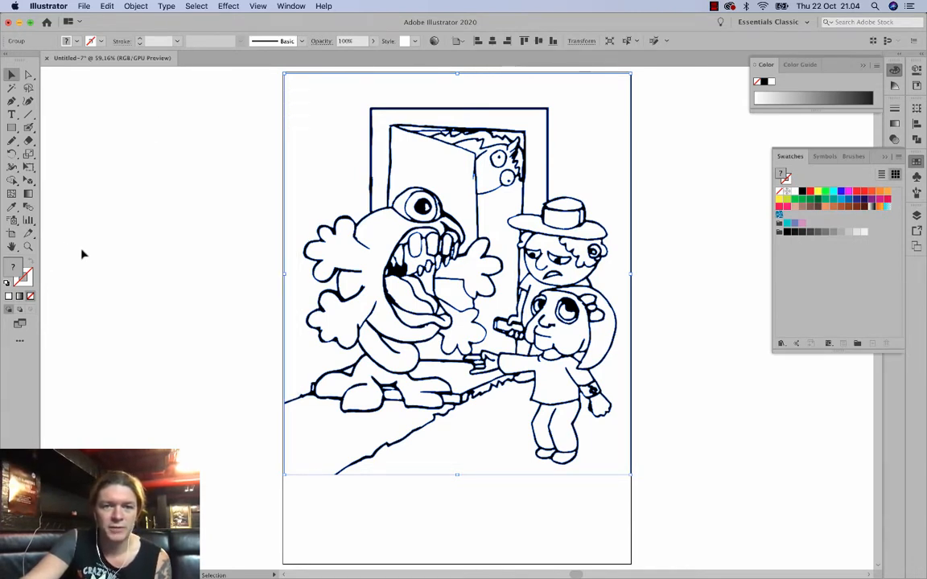
Select all of the expanded artwork and activate the Live Paint Bucket for colouring it.
key("super+a")
left_click(13, 181)
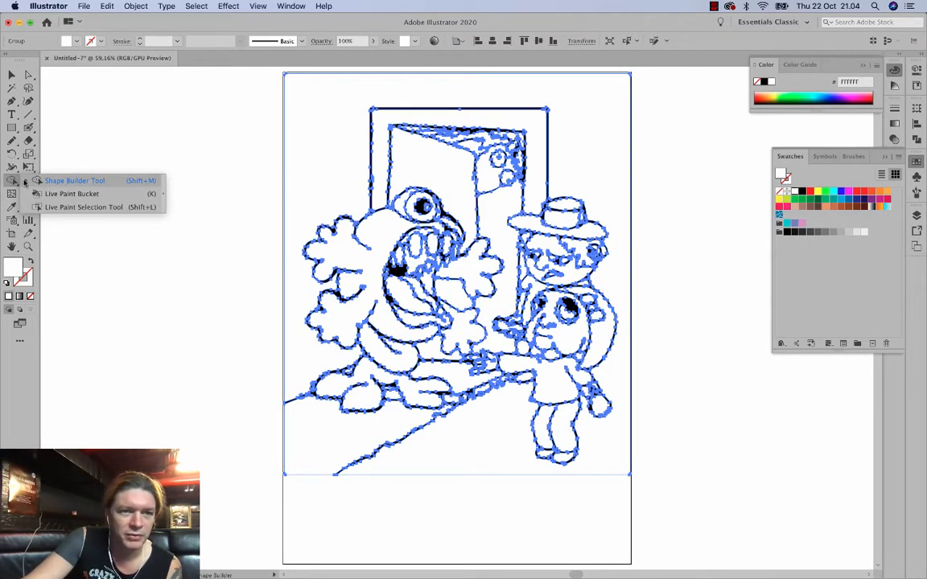
left_click(70, 194)
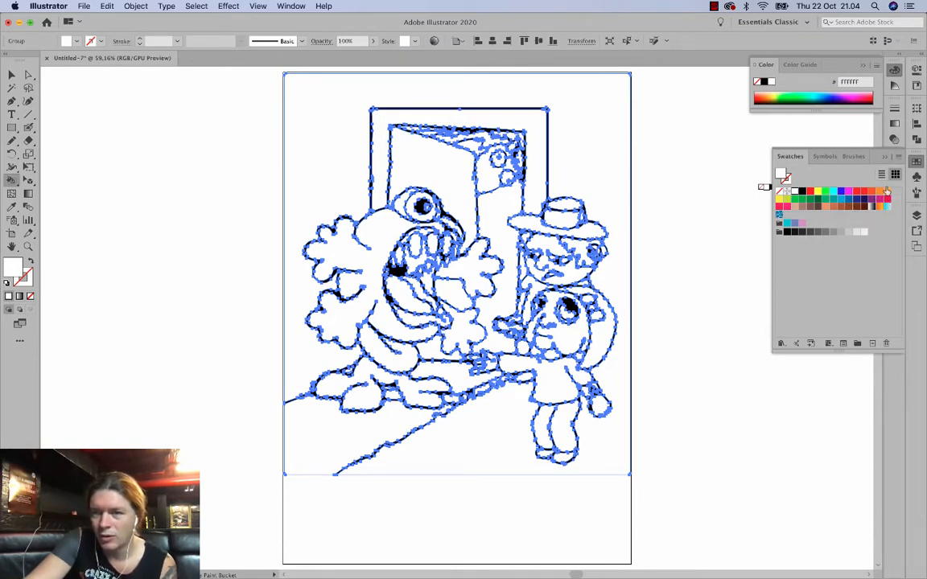
Open the Neutral swatch library, enlarge its window to show every colour group, and move it clear of the characters.
left_click(899, 157)
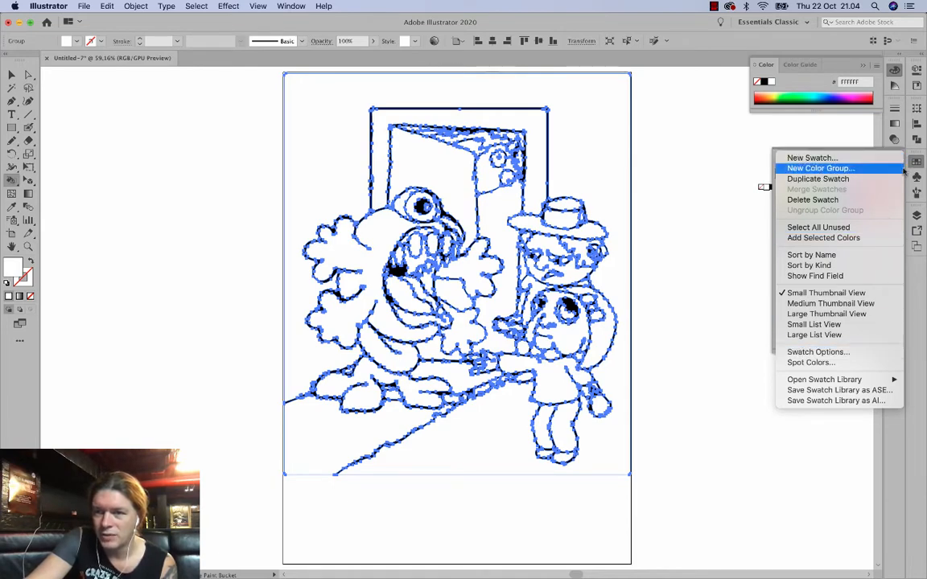
left_click(910, 161)
left_click(899, 157)
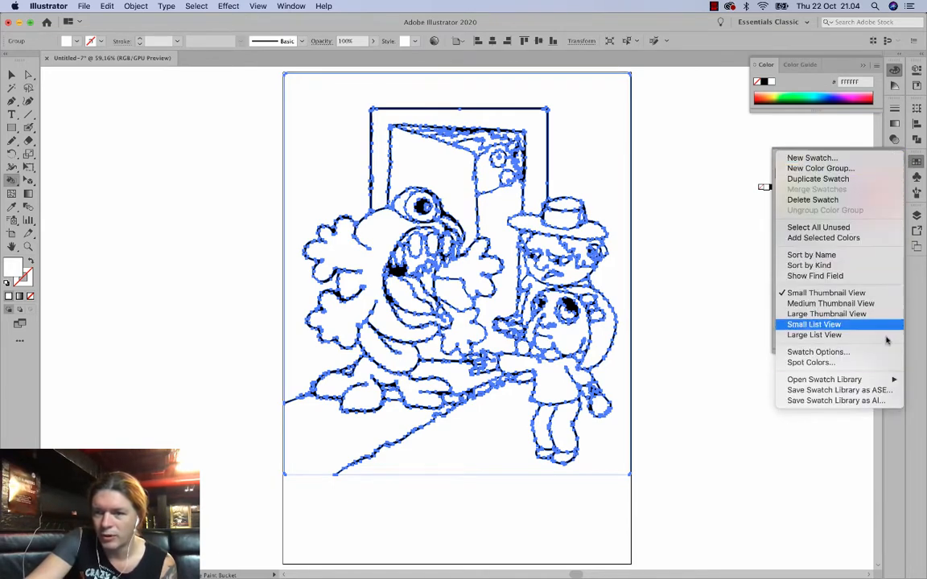
mouse_move(888, 385)
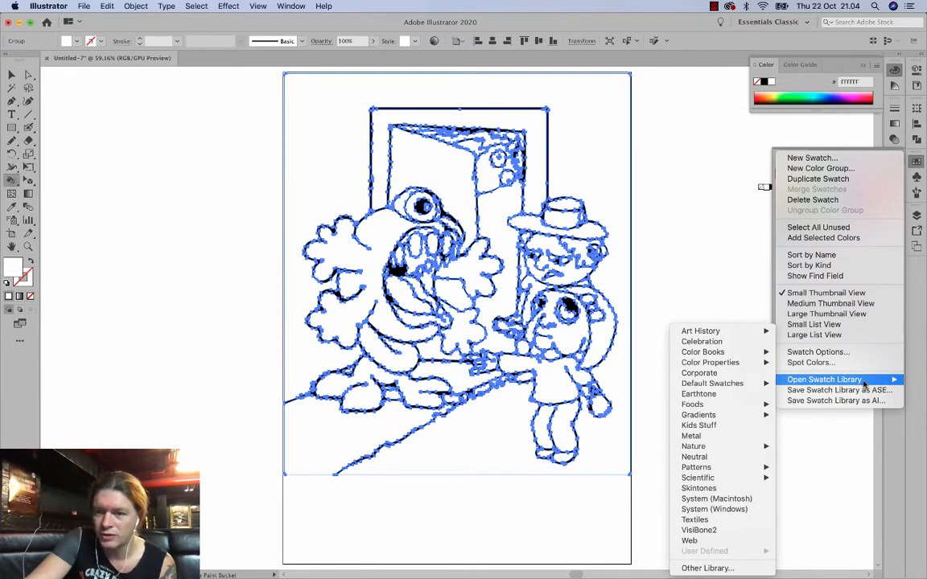
mouse_move(748, 359)
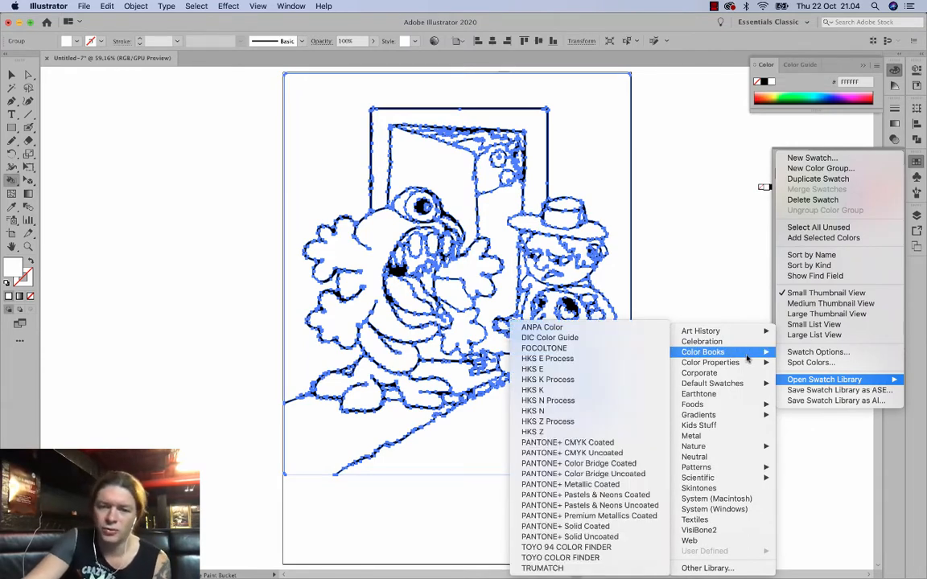
mouse_move(739, 386)
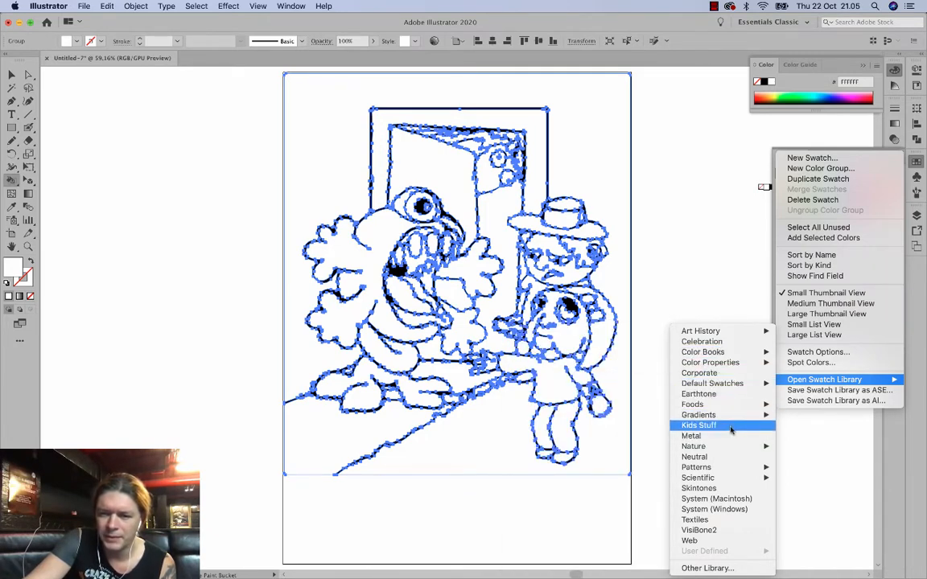
mouse_move(731, 451)
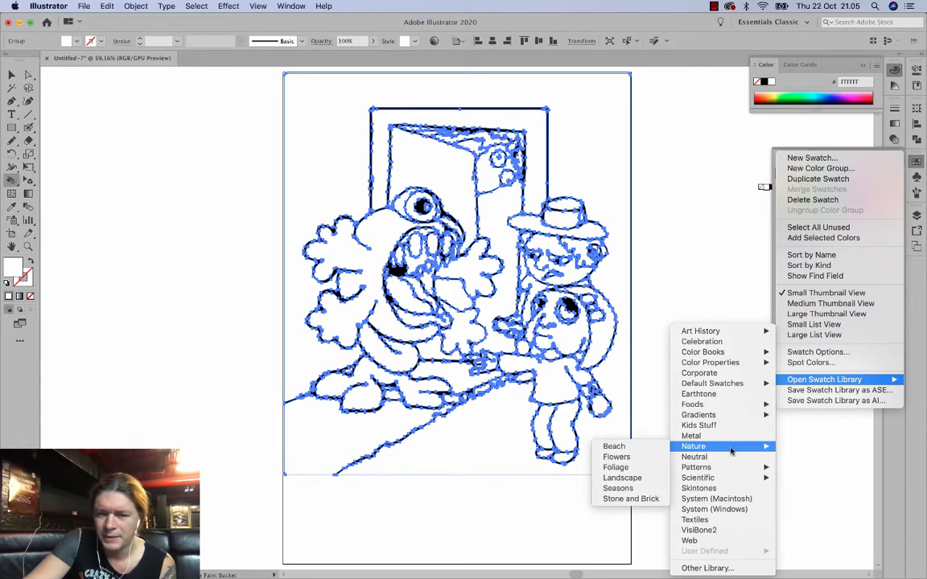
left_click(727, 457)
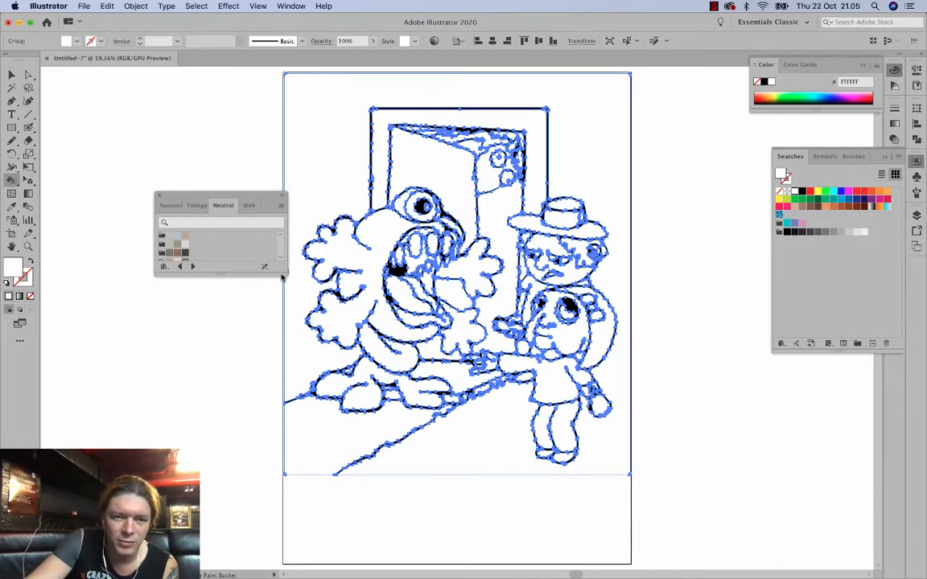
left_click_drag(284, 277, 440, 448)
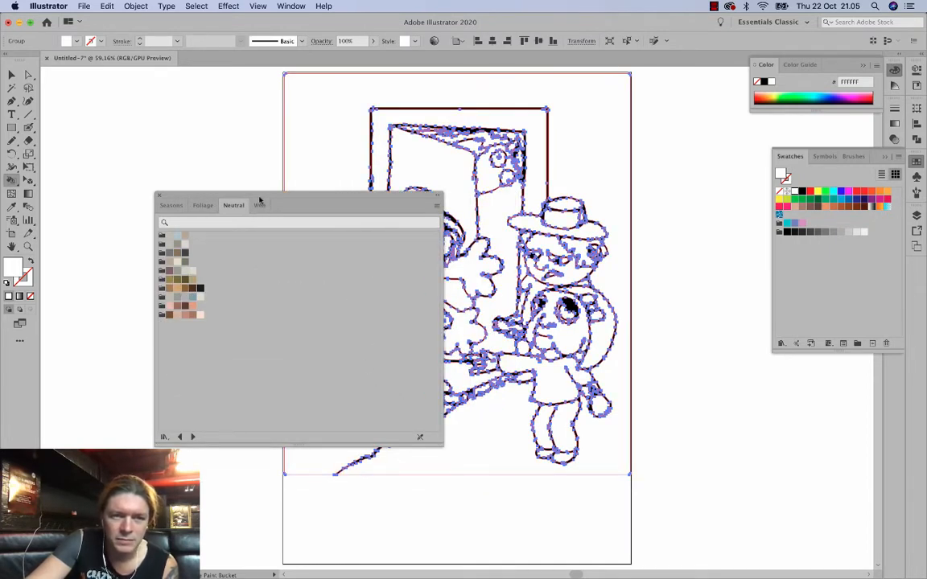
left_click_drag(259, 198, 180, 177)
Add the bright red colour group from Stone and Brick and the last dark green group from Seasons to the document swatches.
left_click(102, 415)
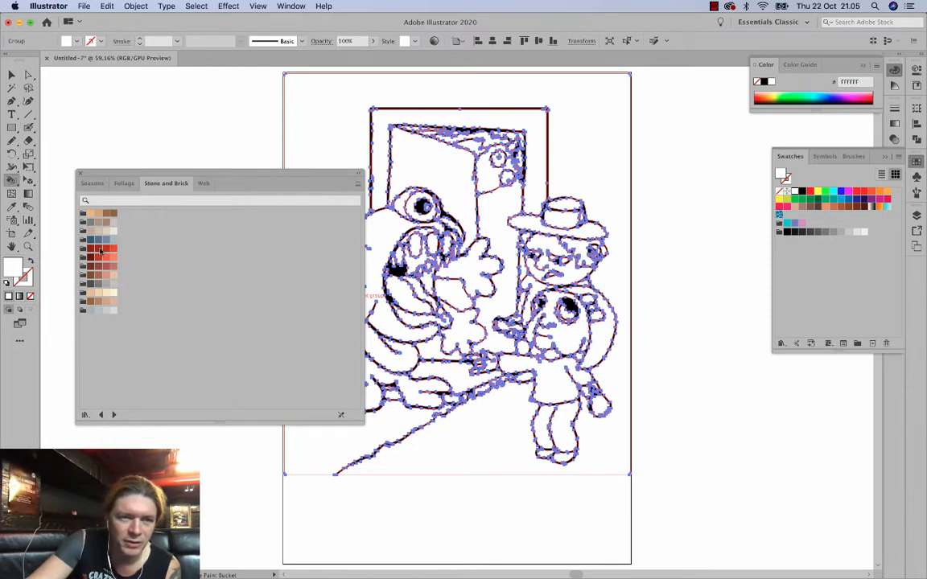
left_click_drag(83, 250, 732, 231)
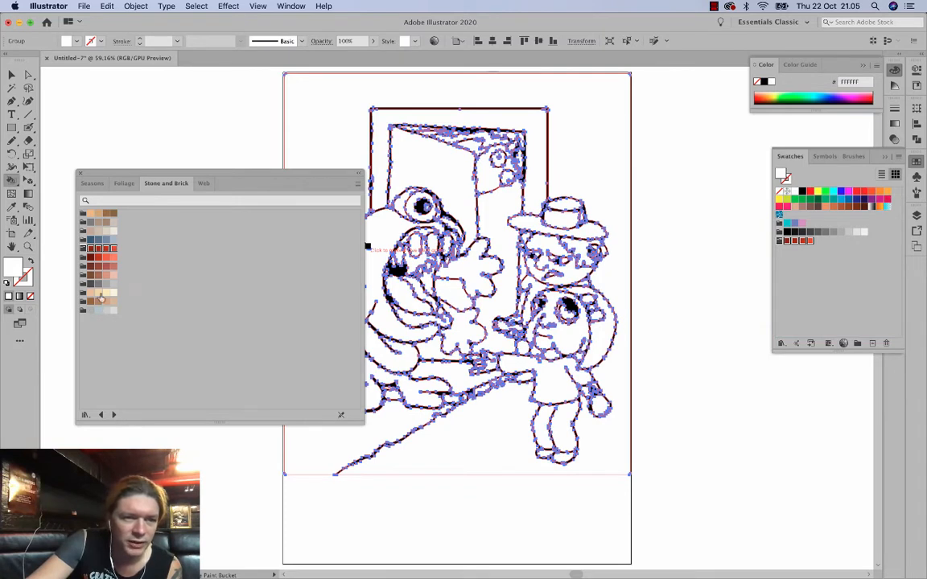
left_click(101, 413)
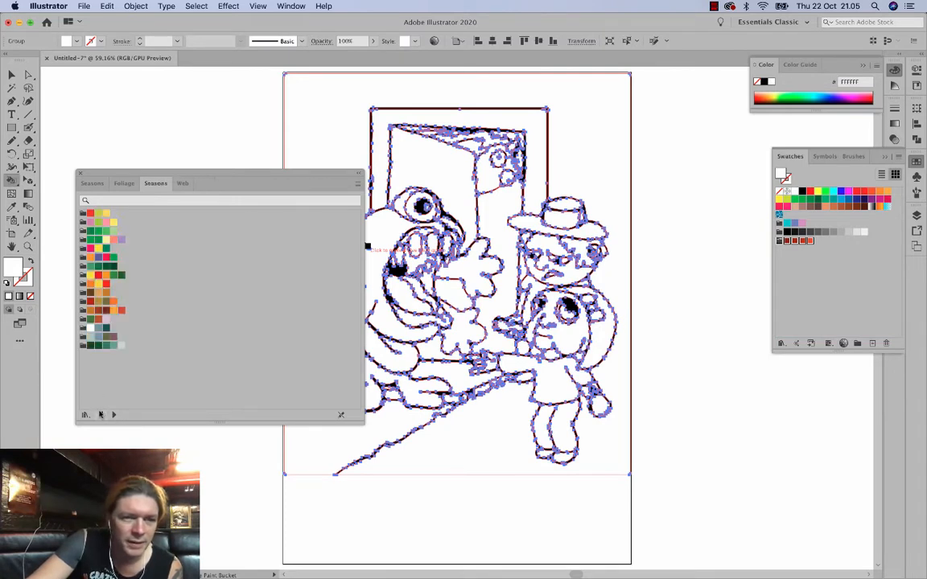
left_click_drag(83, 347, 723, 241)
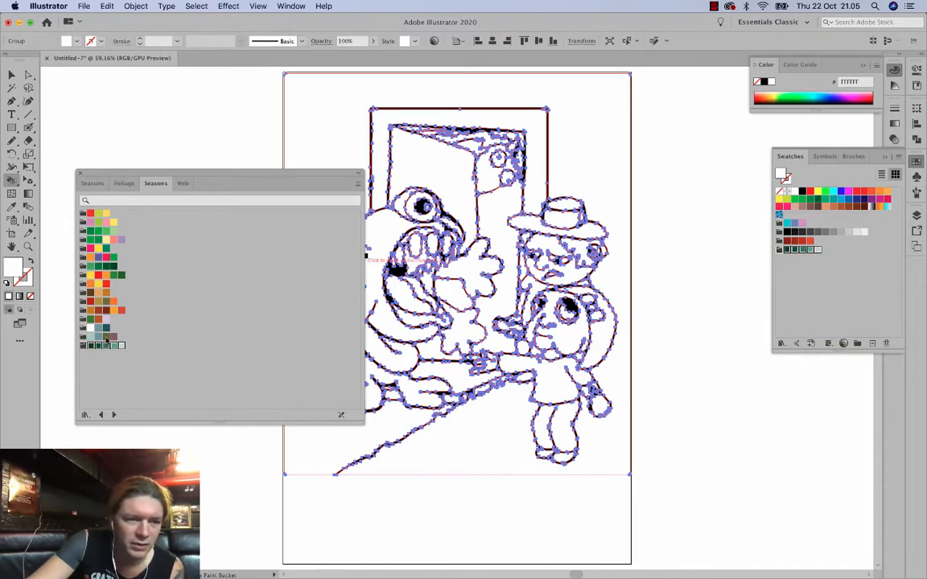
Add Landscape's orange-to-pink colour group and Foliage's first green and yellow-to-red groups to the document swatches.
left_click(101, 414)
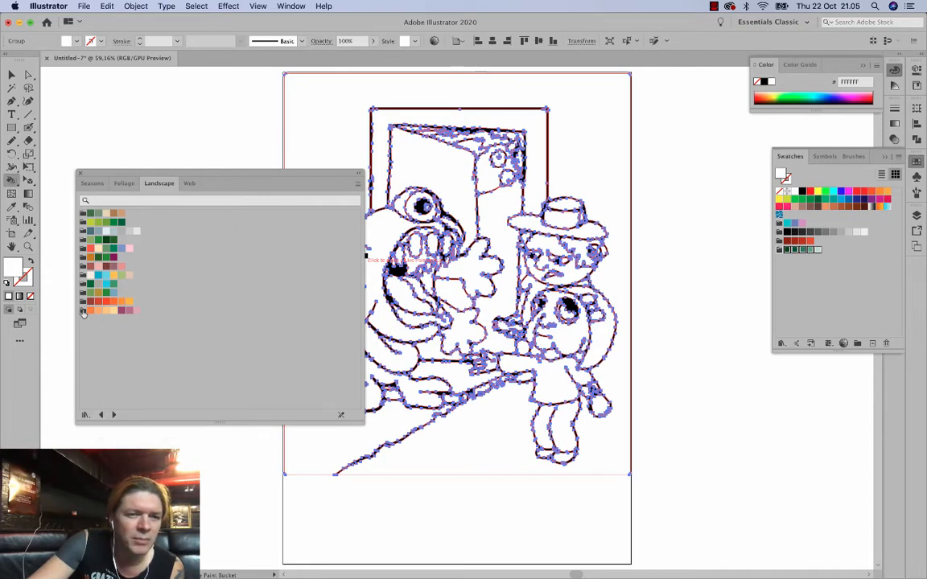
left_click_drag(83, 313, 786, 282)
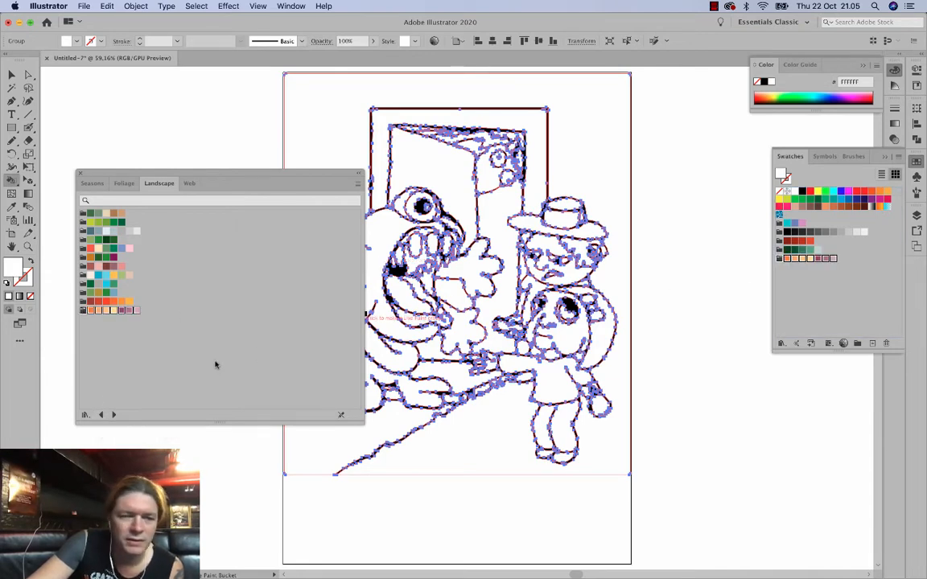
left_click(101, 413)
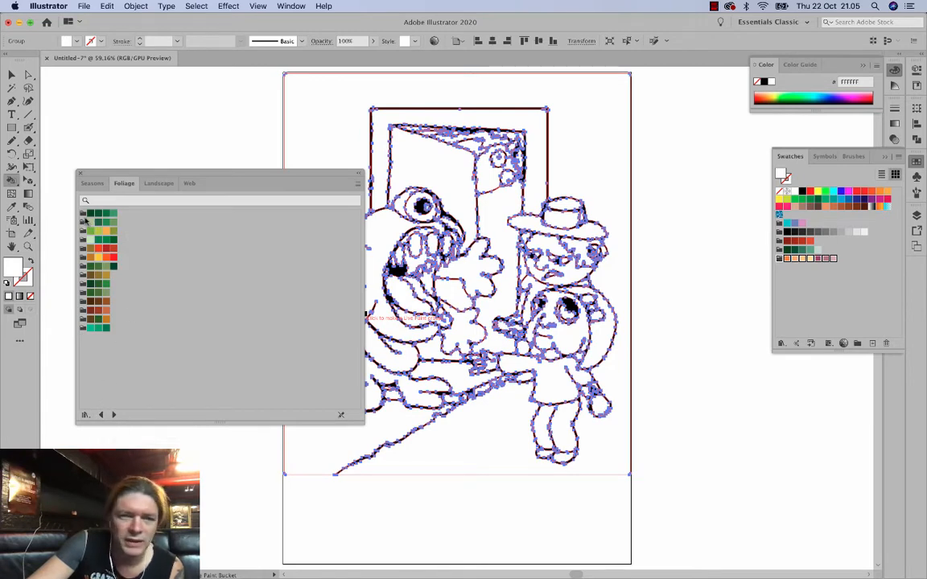
left_click_drag(82, 215, 831, 256)
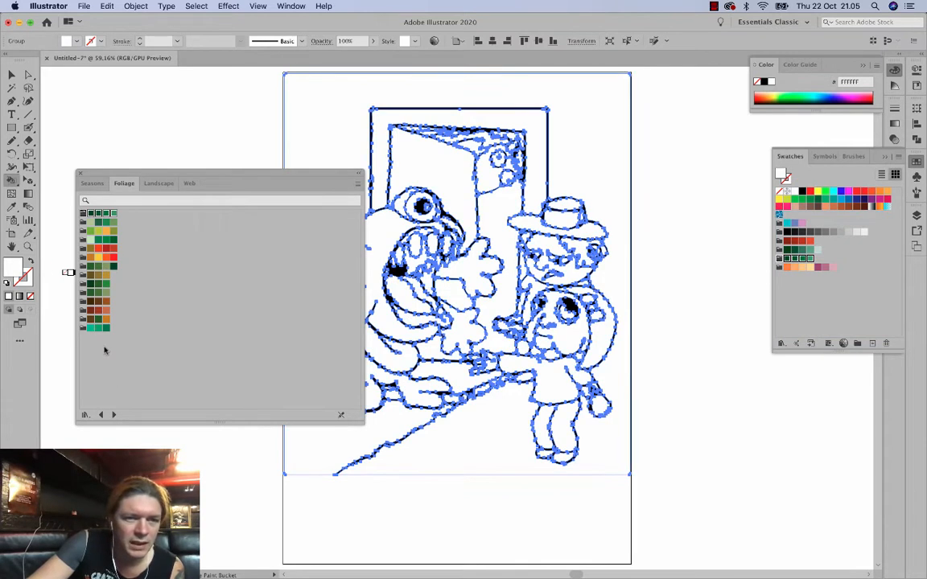
left_click_drag(83, 258, 790, 288)
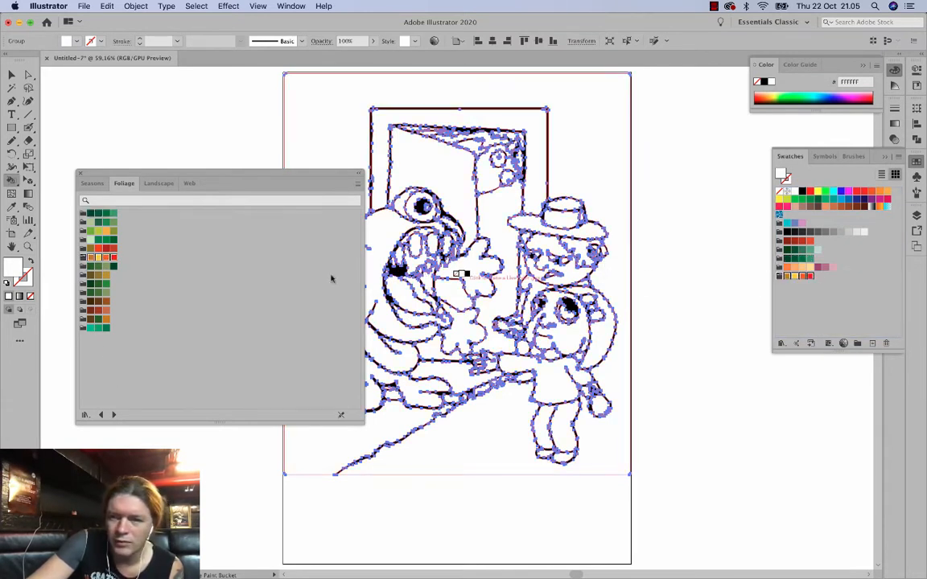
Add the four-colour pink group from the Flowers library to the document swatches.
left_click(102, 414)
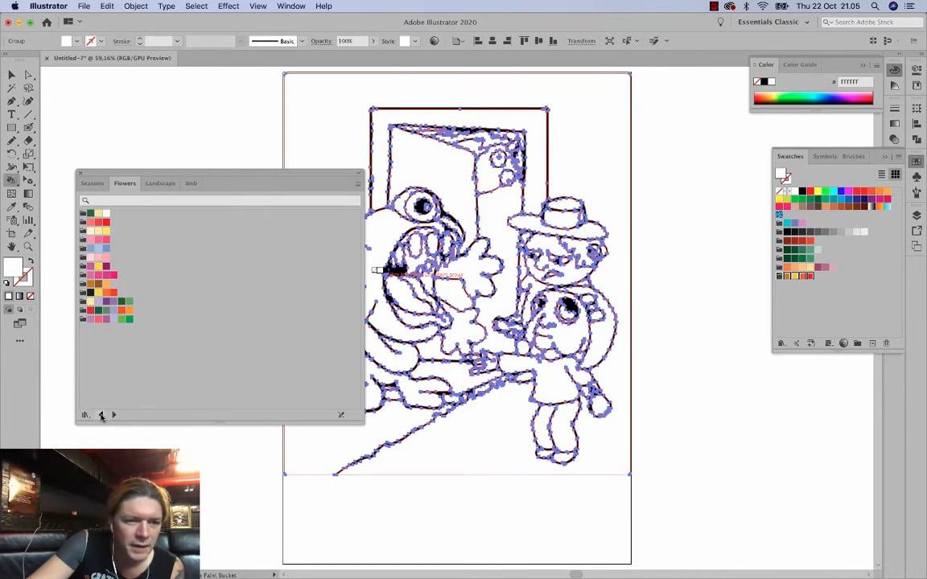
left_click(83, 275)
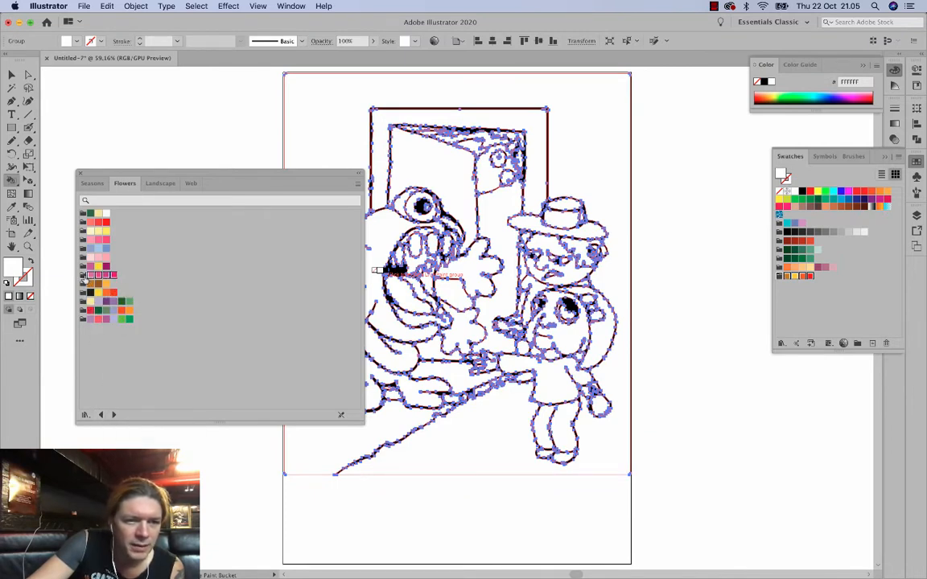
left_click_drag(747, 296, 789, 300)
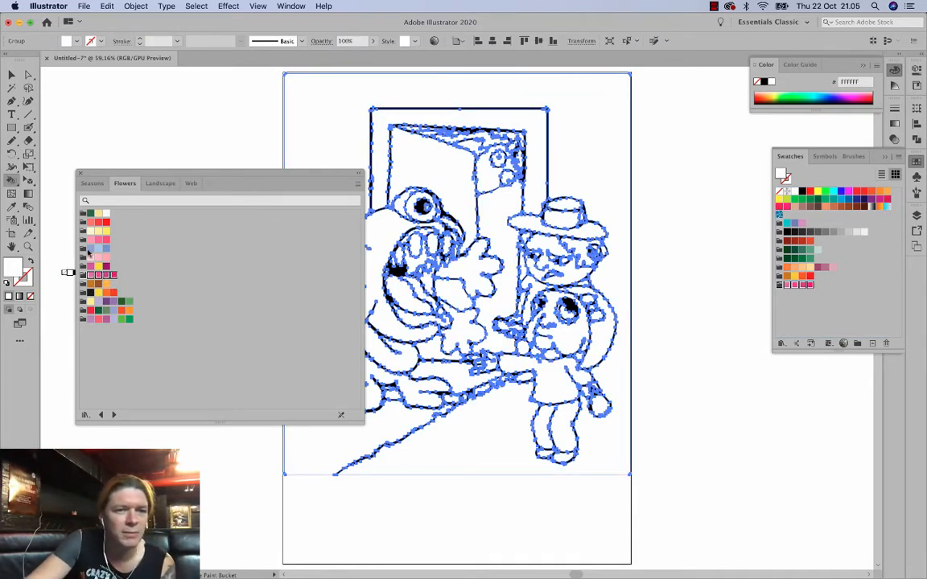
Add the three-colour blue group from the Flowers library to the document swatches and close the library window.
left_click(83, 249)
left_click_drag(89, 249, 793, 298)
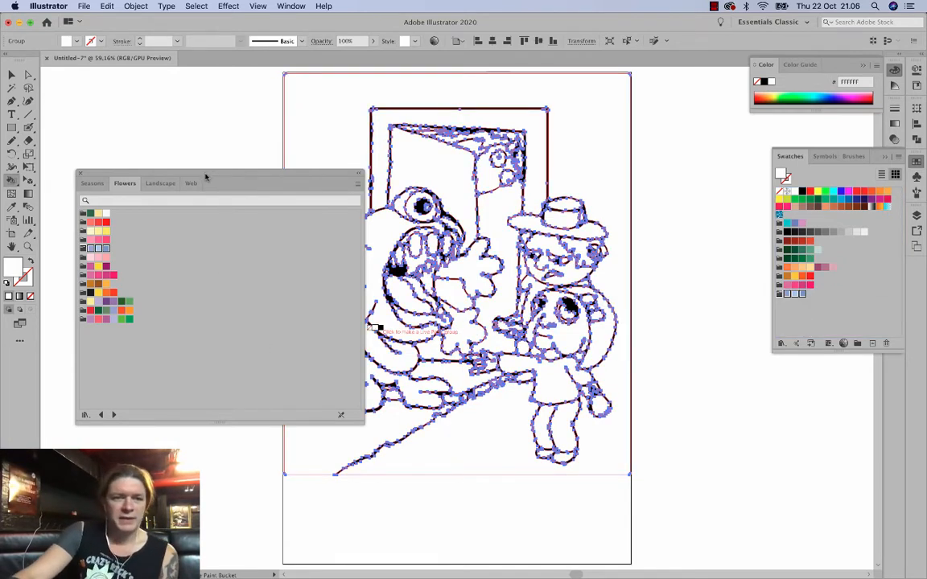
left_click(80, 173)
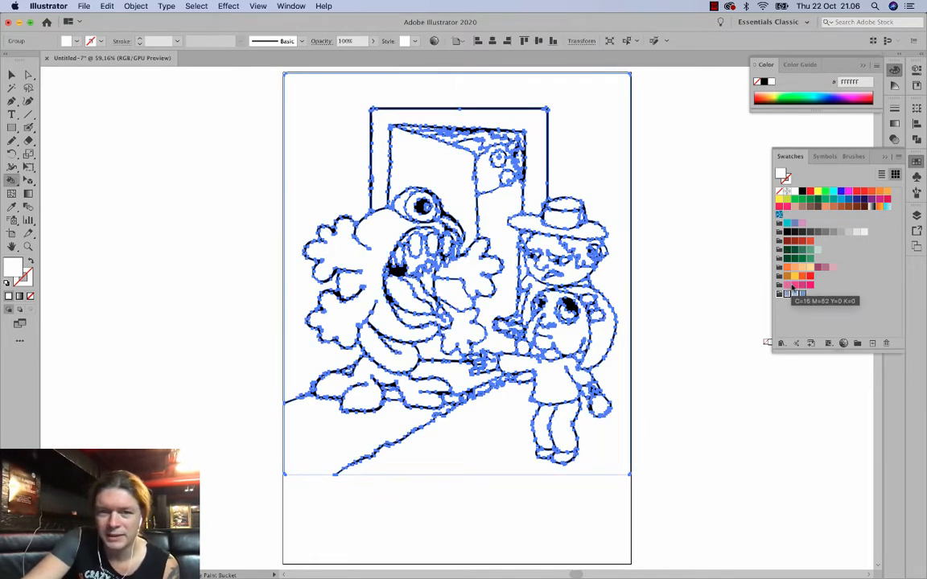
Make the line art a Live Paint group and fill the one-eyed monster's body, limbs, feet and hands with the second Flowers pink.
left_click(794, 285)
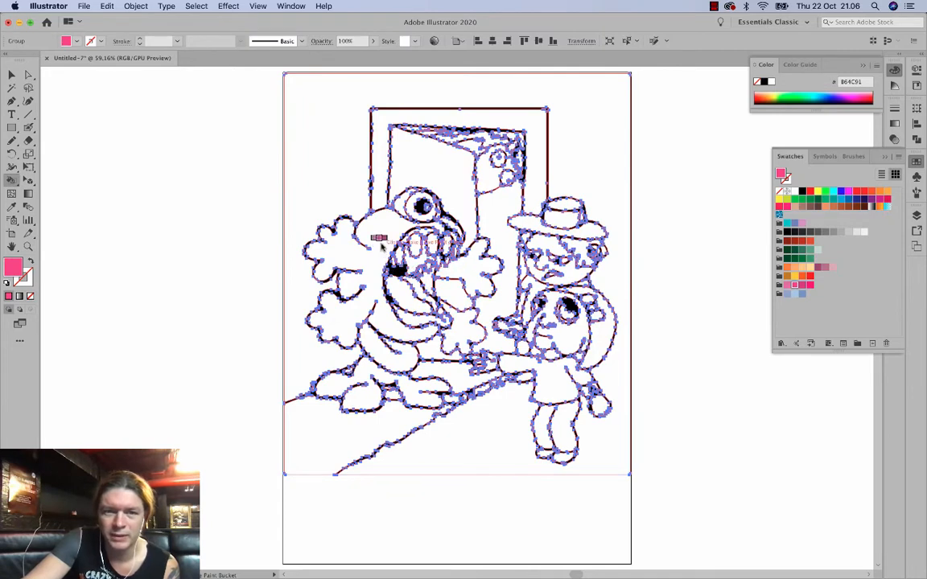
left_click(376, 283)
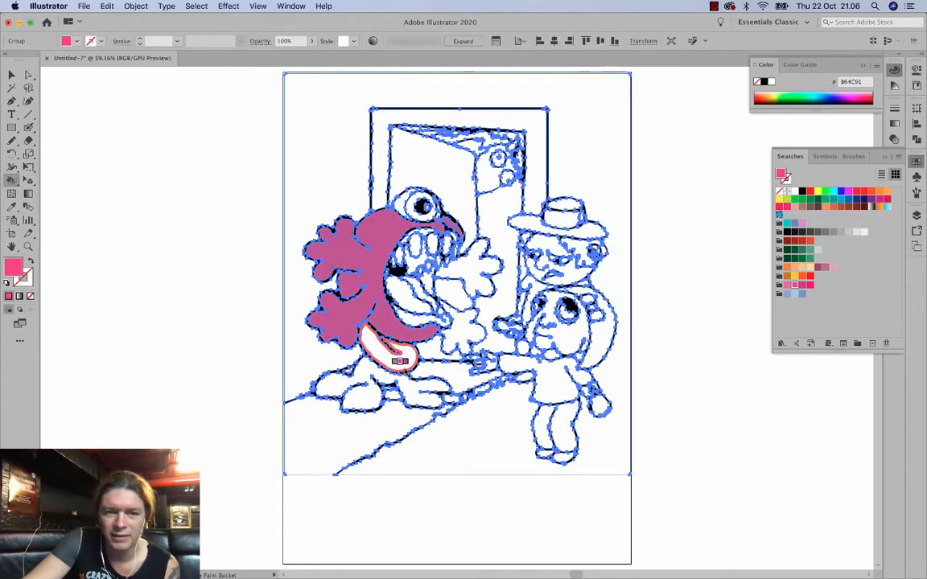
left_click(390, 360)
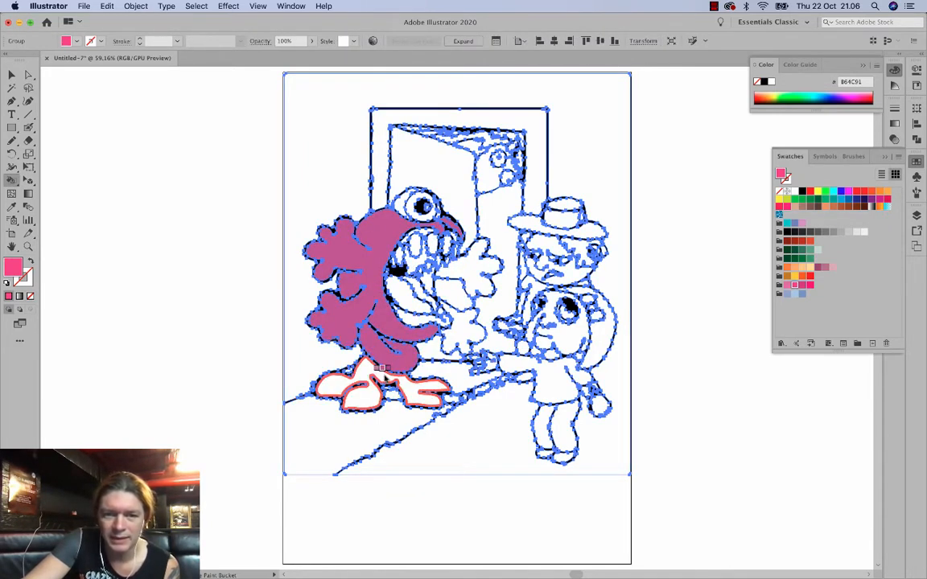
left_click(382, 374)
left_click(462, 331)
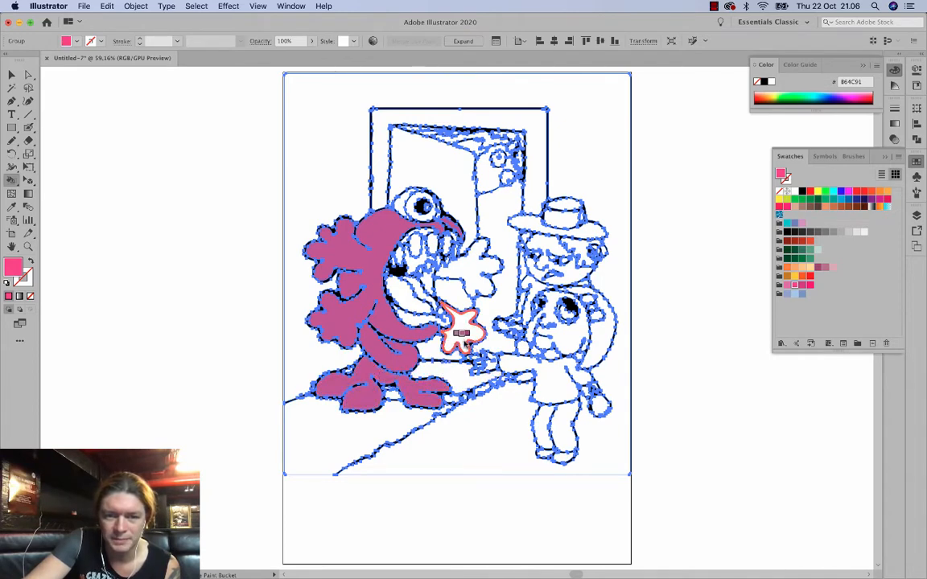
left_click(476, 280)
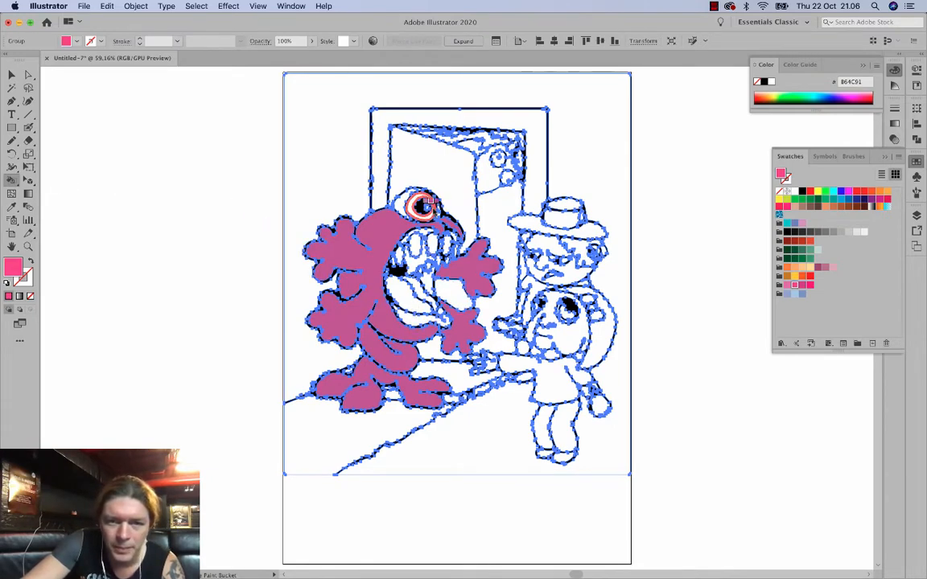
Fill the floor areas around and behind the monster's feet with mid grey 999999.
key("super+1")
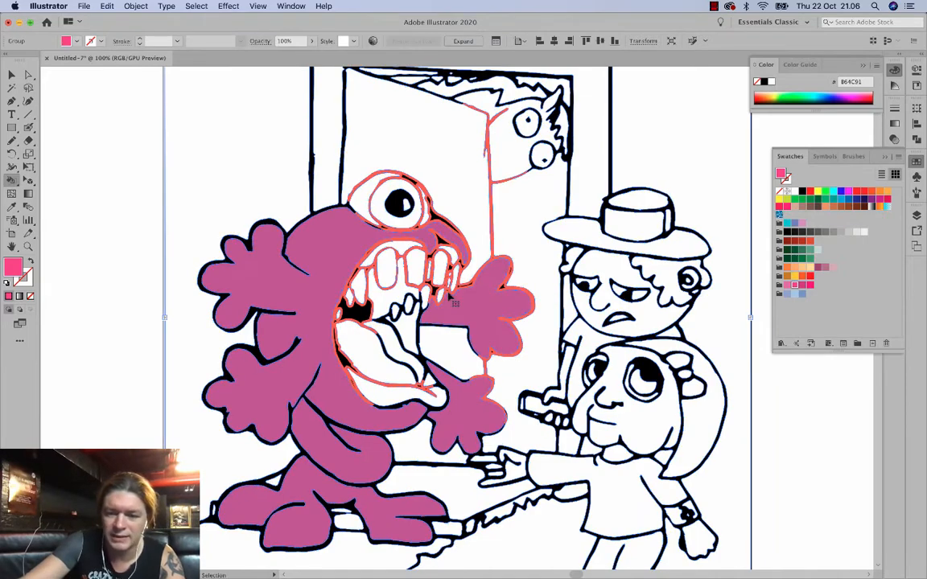
scroll(448, 296, "up", 1)
scroll(448, 296, "down", 1)
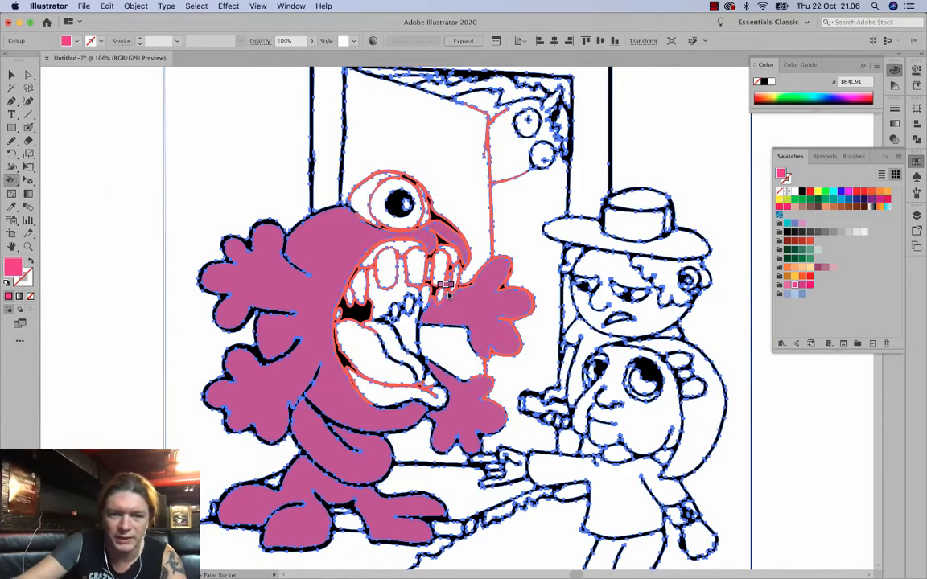
left_click_drag(472, 337, 445, 318)
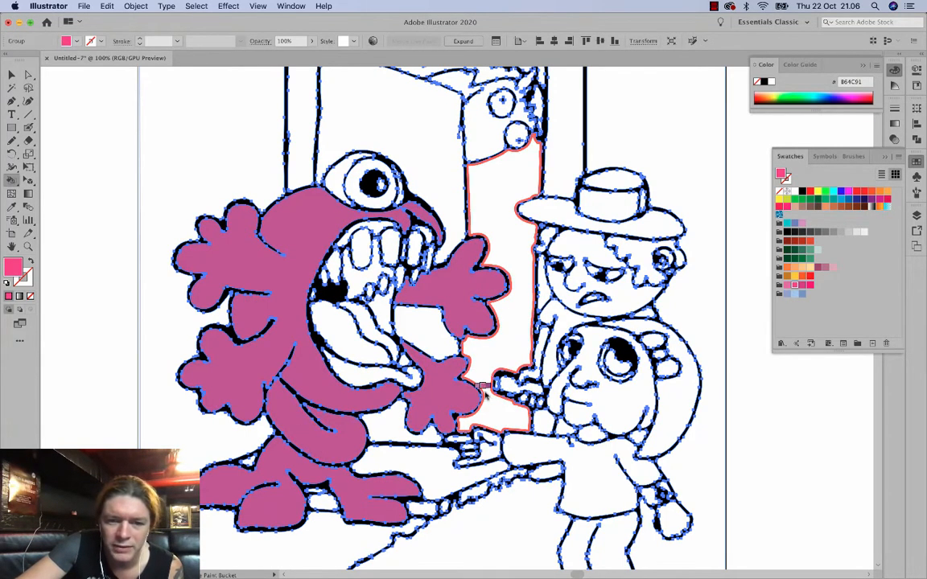
left_click(833, 232)
scroll(341, 482, "down", 3)
scroll(341, 483, "left", 2)
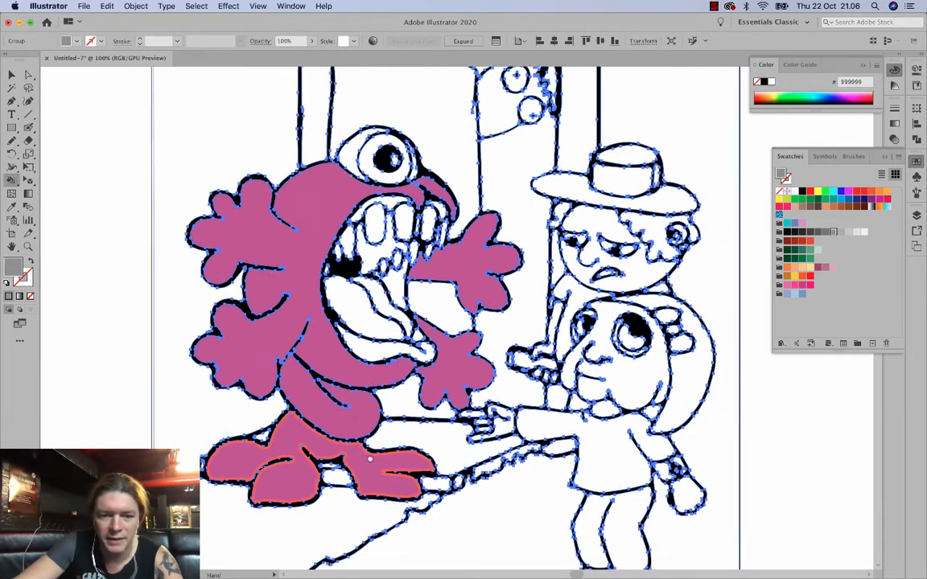
left_click(340, 493)
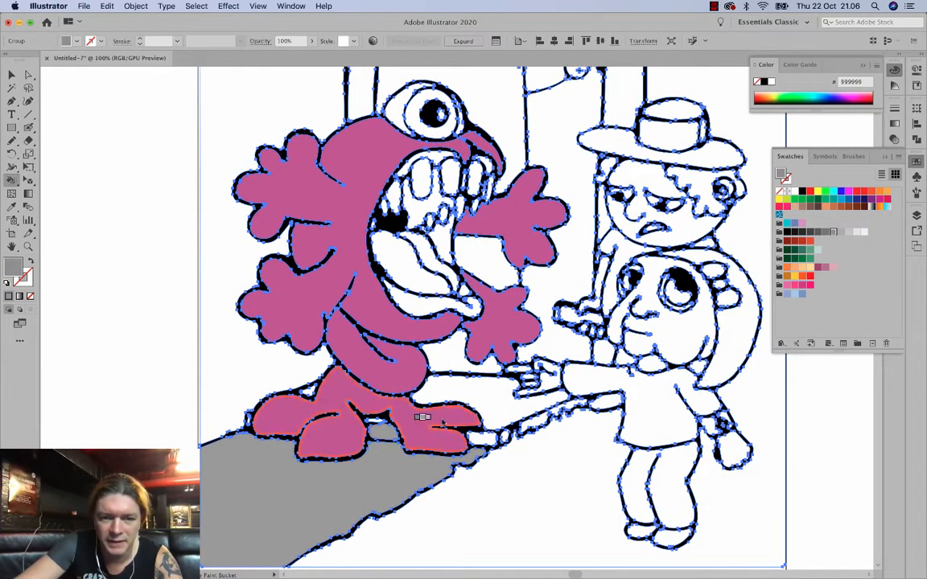
left_click(495, 420)
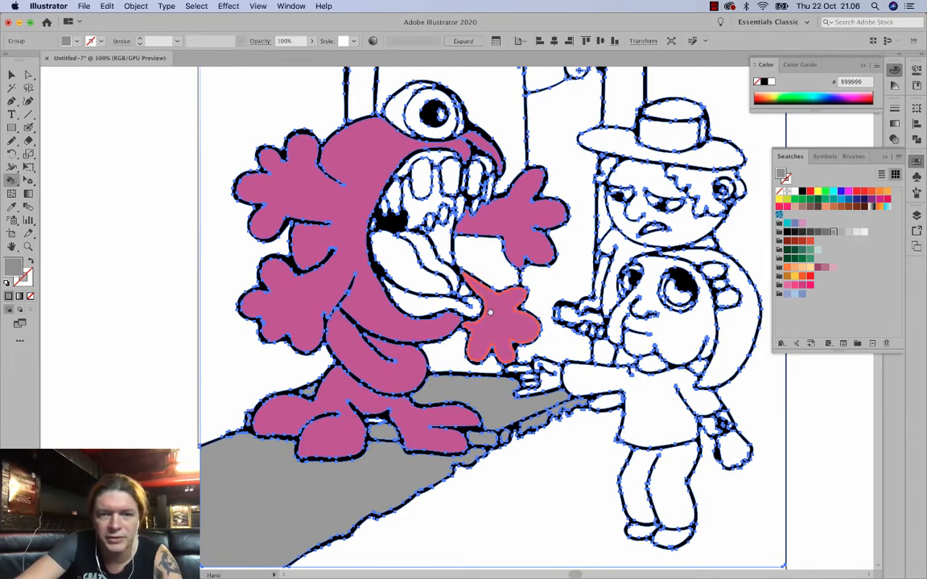
Fill the monster's tongue with the pale pink at the end of the orange-to-pink colour group.
scroll(434, 297, "up", 3)
scroll(434, 298, "right", 3)
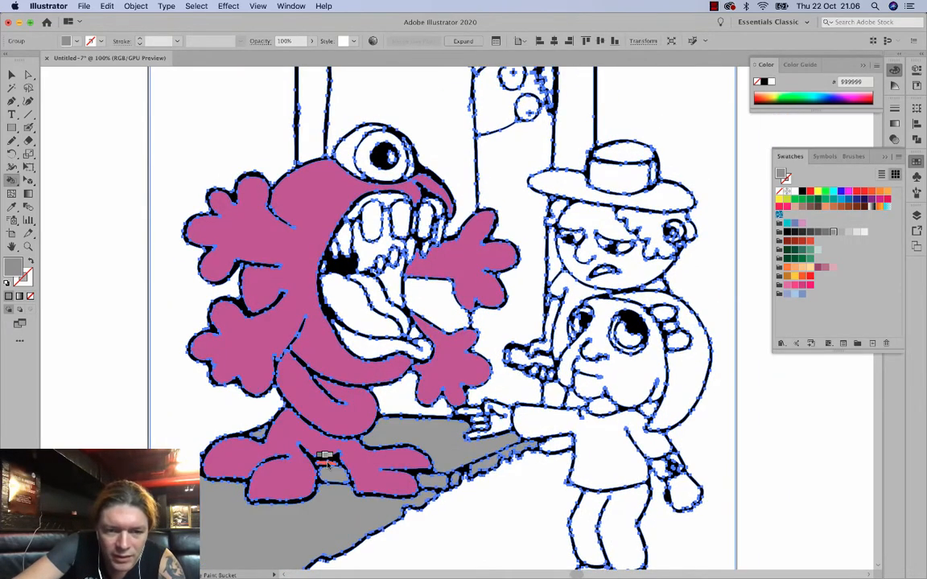
scroll(457, 326, "up", 2)
scroll(457, 326, "right", 2)
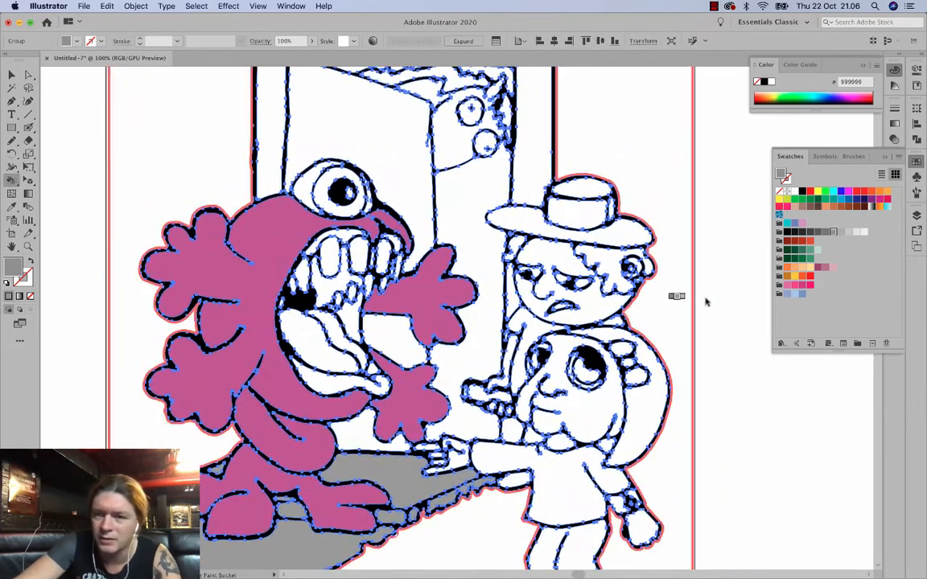
left_click(832, 268)
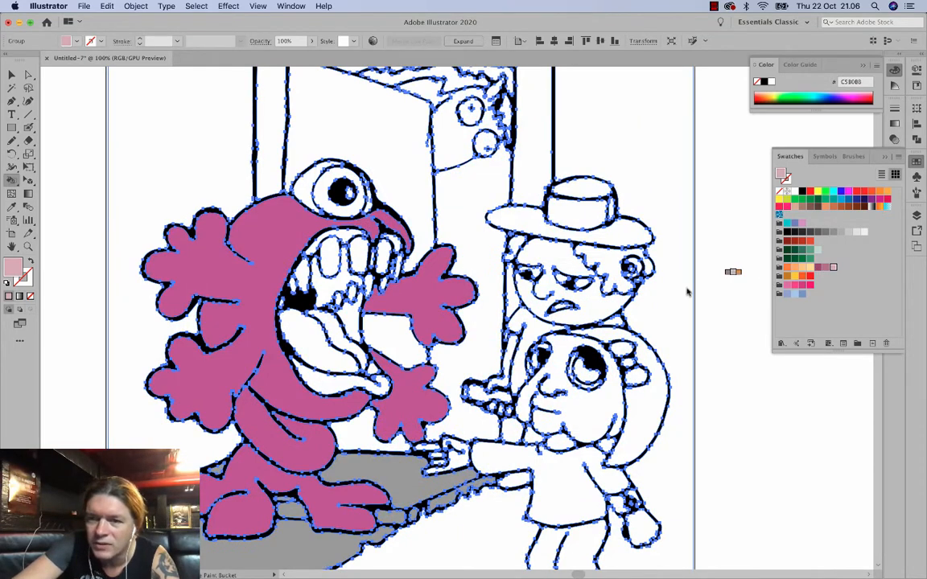
left_click(304, 326)
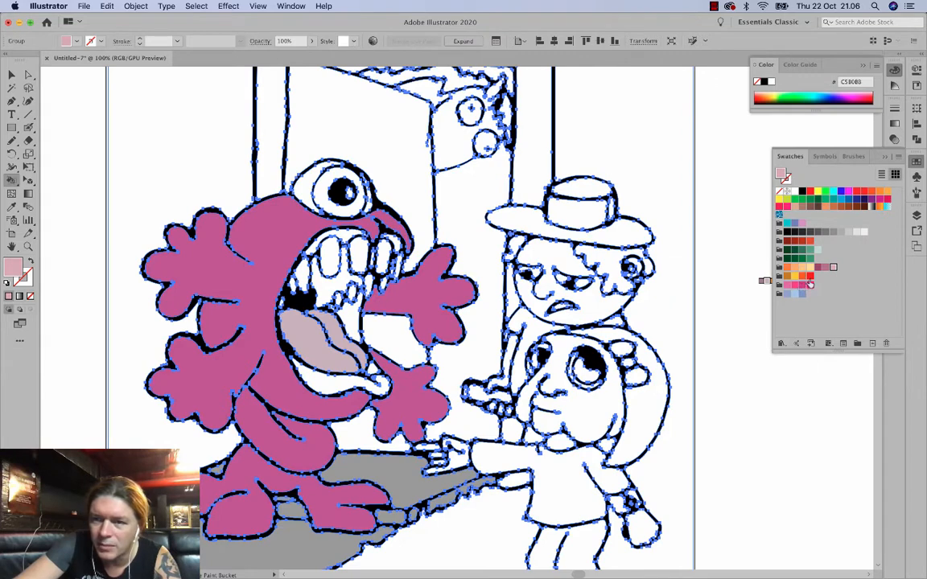
Fill the monster's lower lip and upper gums with dark purple 662D91 and the inside of its mouth with the adjacent purple 93278F.
left_click(810, 279)
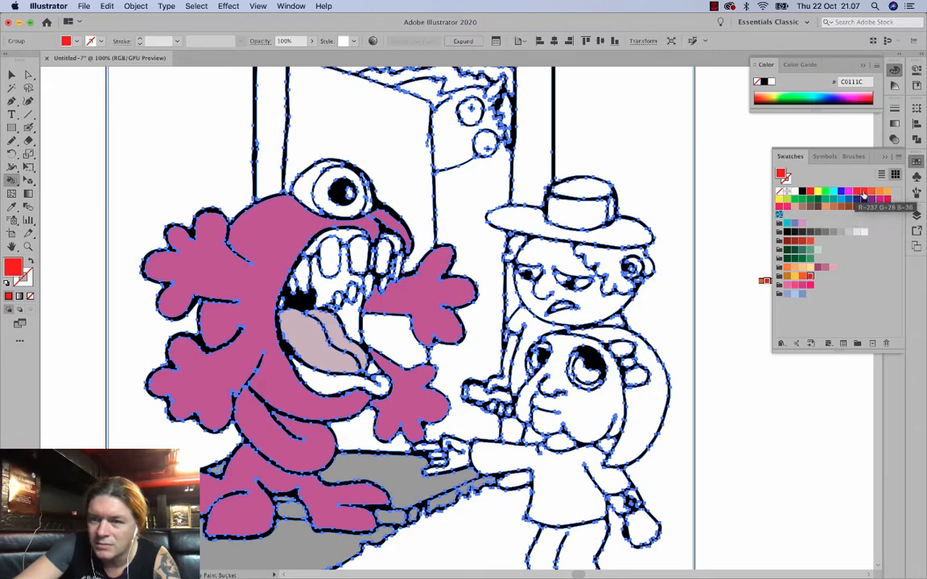
left_click(870, 201)
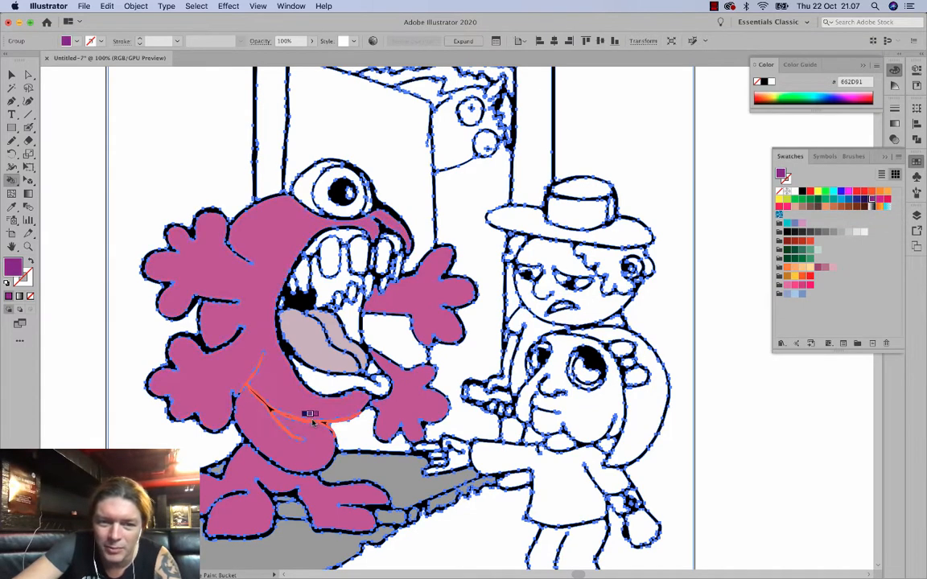
left_click(362, 387)
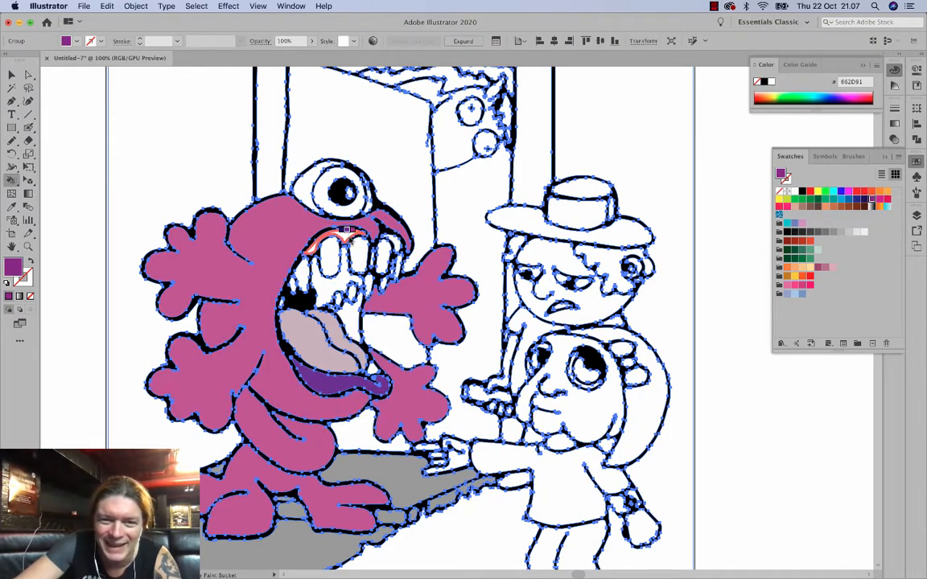
left_click(393, 239)
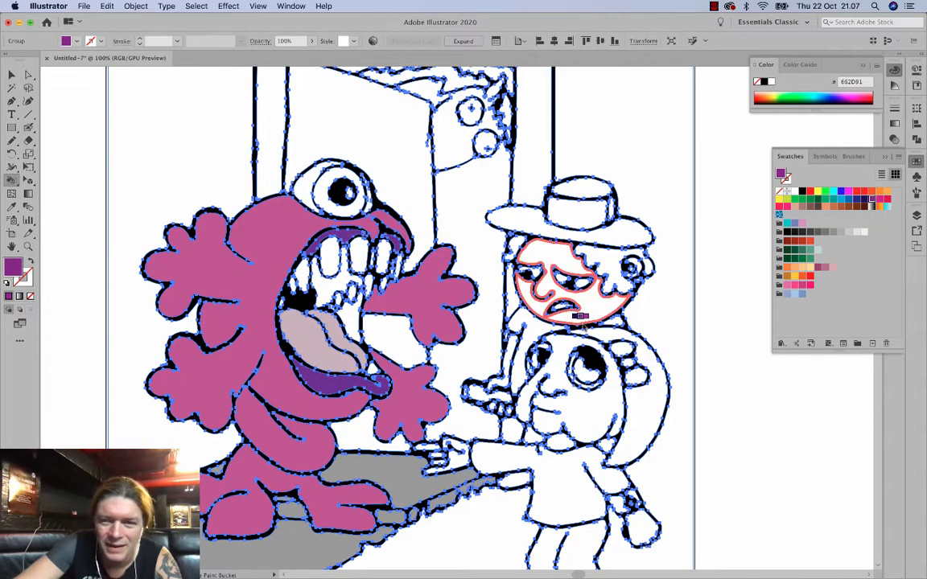
key("Right")
left_click(335, 280)
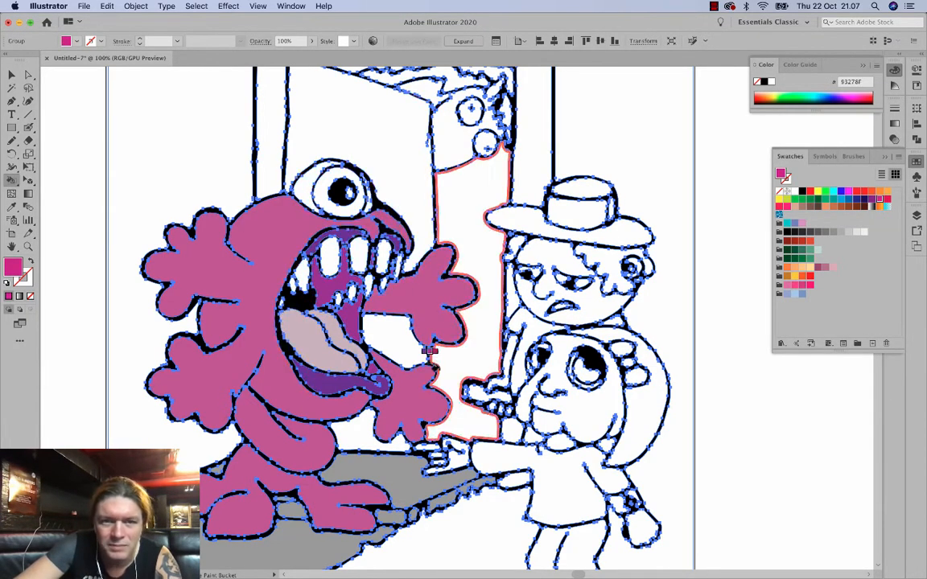
left_click(412, 331)
Fill the monster's iris with light blue 29ABE2, then choose white as the paint colour.
key("Left")
key("Left")
key("Left")
key("Left")
key("Left")
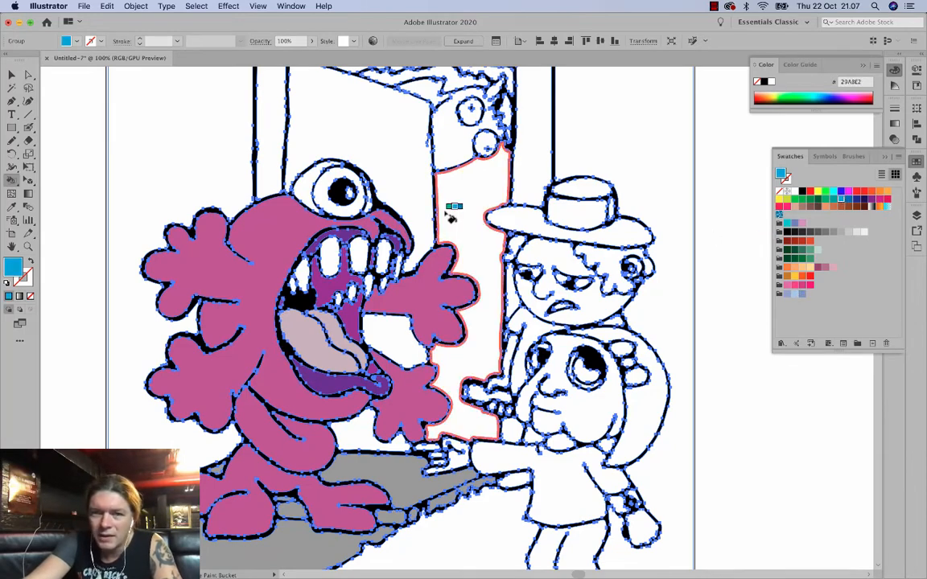
left_click(324, 183)
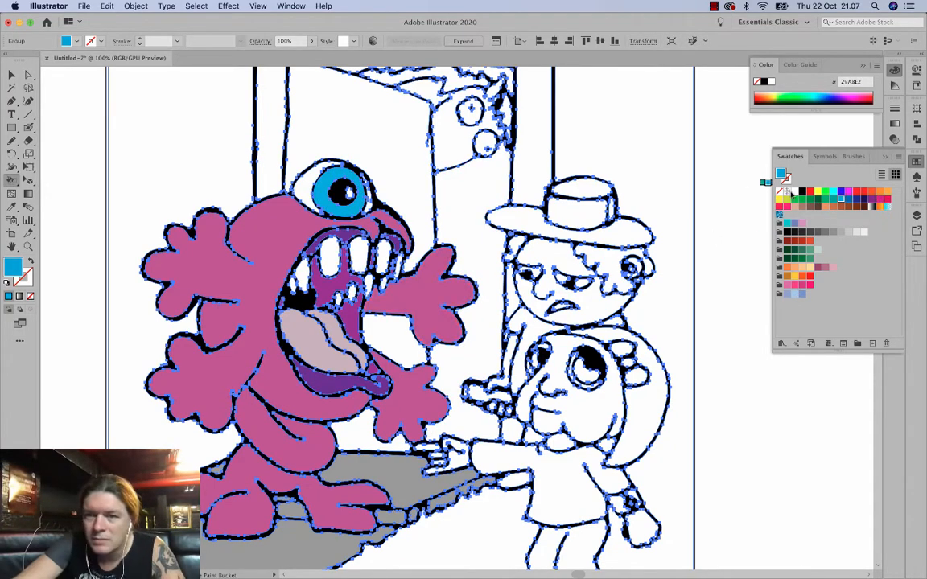
left_click(795, 191)
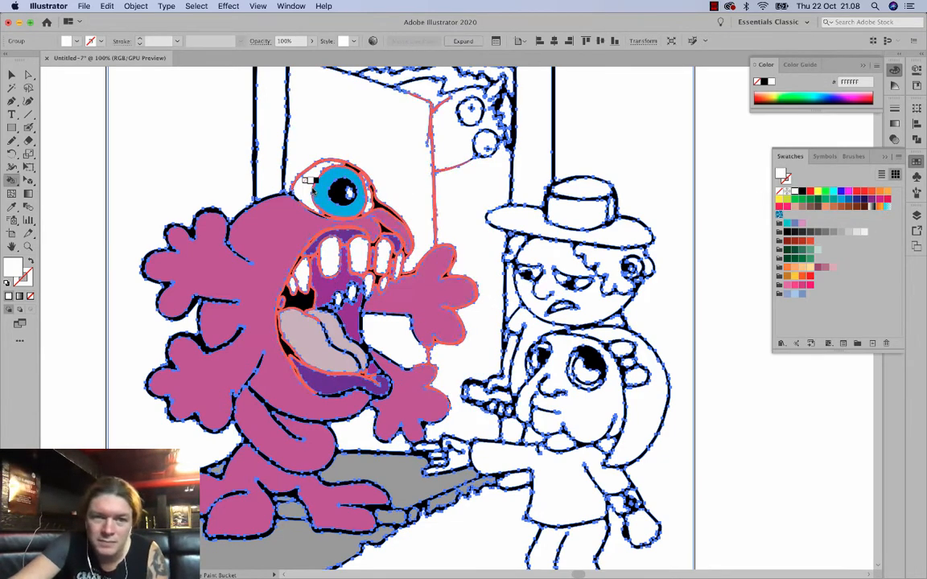
Fill the brim, band and crown of the hat with greyish brown.
left_click(816, 207)
left_click(519, 219)
left_click(580, 211)
left_click(581, 187)
Fill the hair on both sides under the hat with the light orange from the orange-to-pink colour group.
left_click(809, 199)
left_click(794, 267)
left_click(612, 269)
left_click(521, 251)
Fill the front child's long hair with yellow and the top with red.
left_click(848, 207)
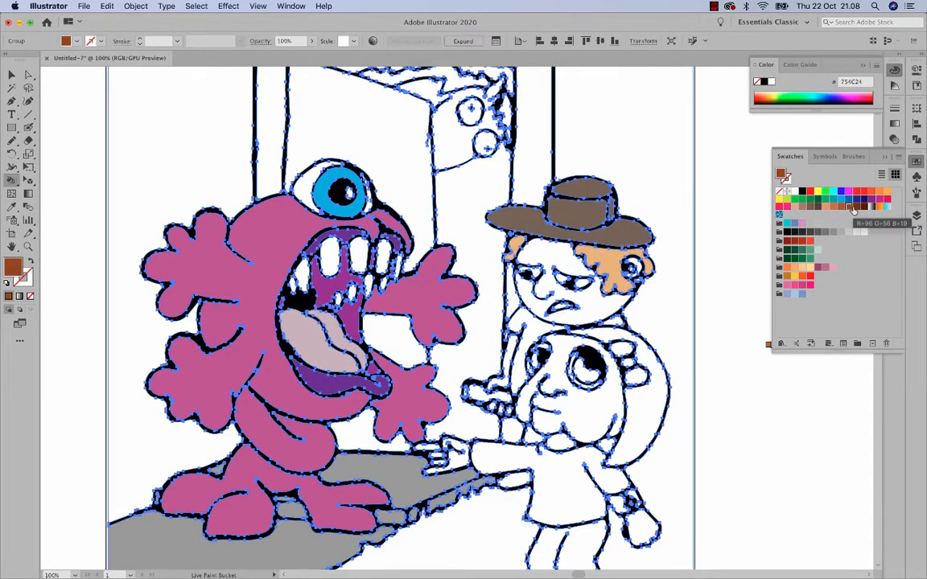
left_click(818, 192)
left_click(643, 402)
left_click(855, 191)
left_click(567, 483)
Fill the front child's legs with the third orange-group tone and both human faces with the pale skin tone F4DF9B.
left_click(802, 267)
left_click(592, 547)
left_click(810, 267)
left_click(567, 261)
left_click(575, 406)
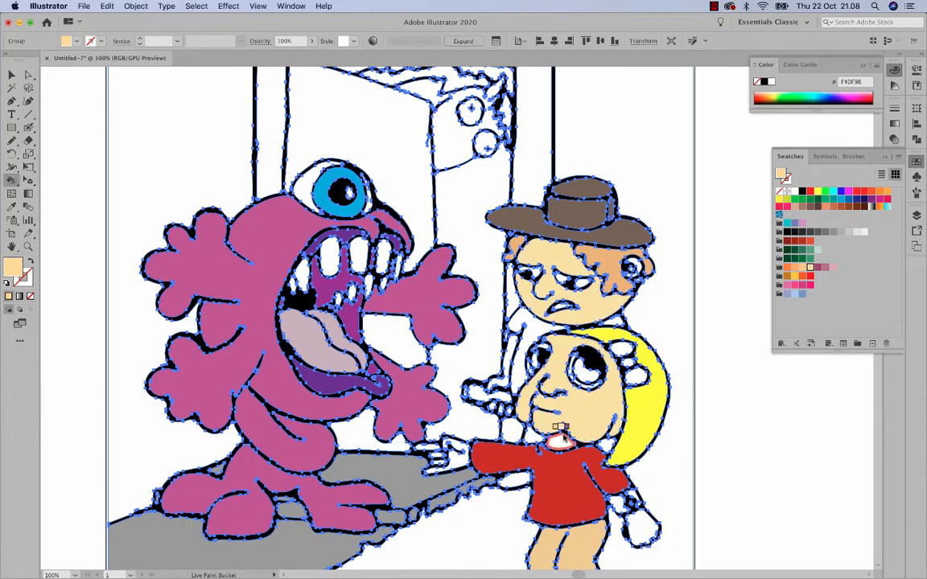
Fill the front child's hair bow with pink and the characters' hands with the pale skin tone F4DF9B.
left_click(794, 285)
left_click(632, 373)
left_click(810, 267)
left_click(642, 525)
left_click(455, 457)
left_click(500, 386)
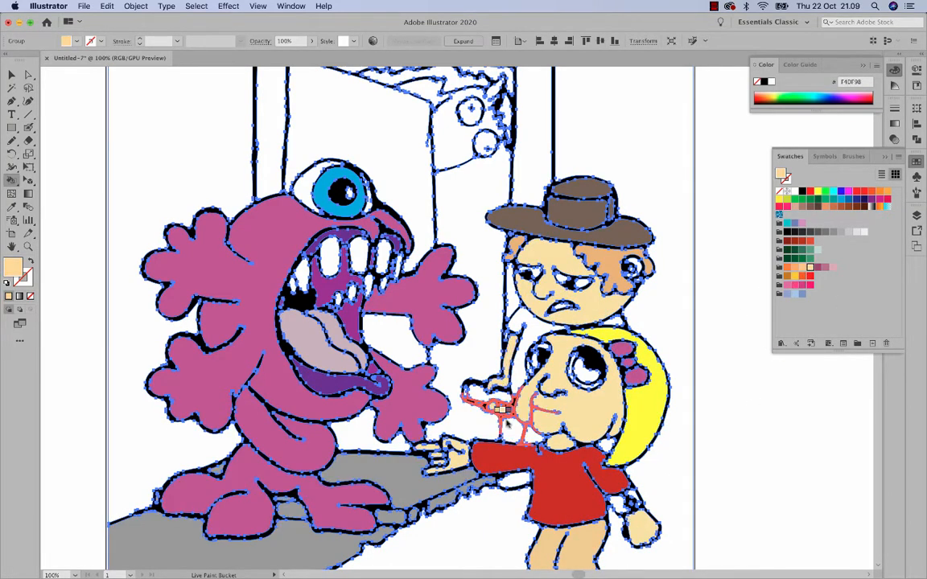
Live-paint the face in the doorway brown, its mane dark brown and its eyes white.
left_click(832, 206)
scroll(563, 241, "up", 3)
left_click(466, 201)
left_click(856, 207)
left_click(483, 148)
left_click(519, 170)
left_click(485, 174, "alt")
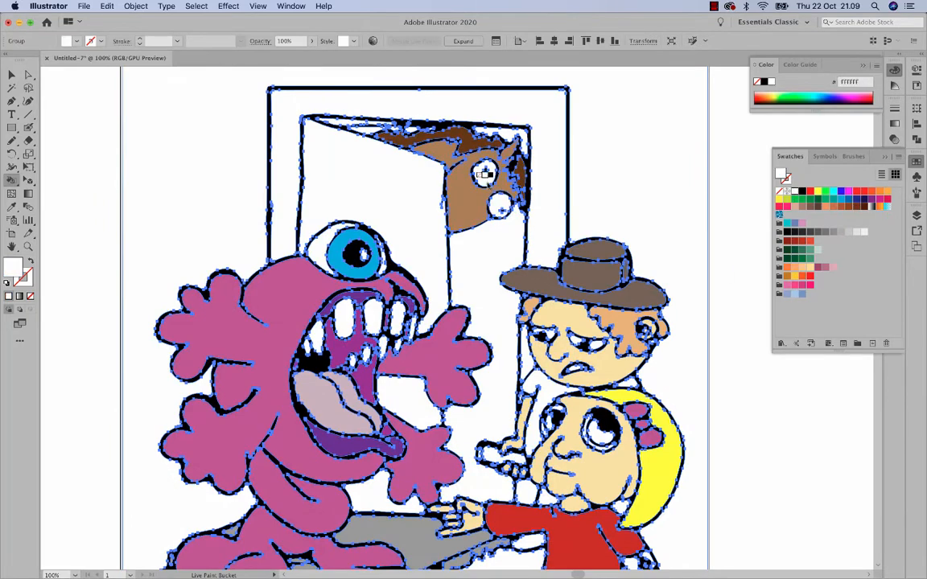
Live-paint all visible parts of the open door brown and the door frame grey-brown (998675).
left_click(832, 206)
left_click(378, 193)
left_click(407, 394)
left_click(386, 495)
left_click(282, 177)
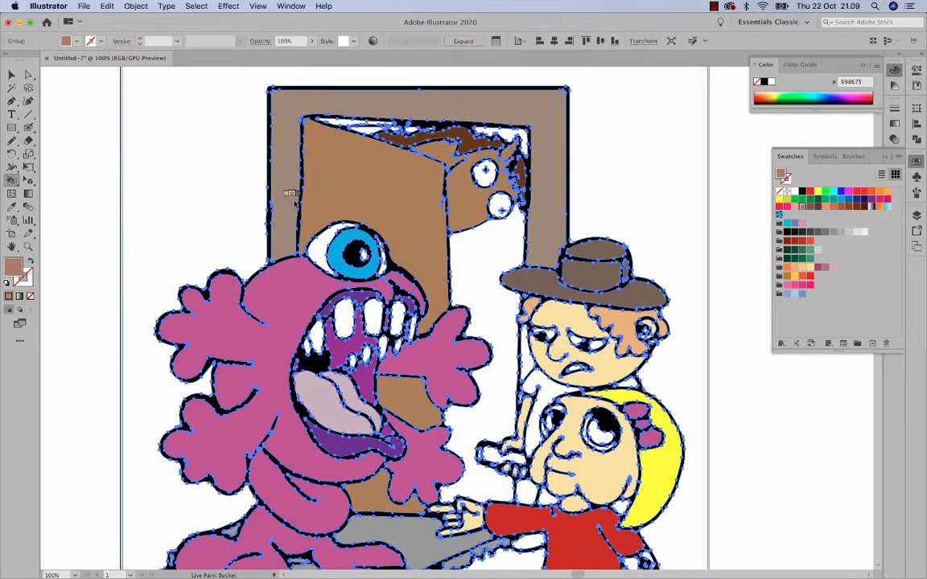
Live-paint the doorway opening periwinkle blue and the shirt of the figure in the hat light blue.
left_click(795, 223)
left_click(482, 321)
left_click(848, 191)
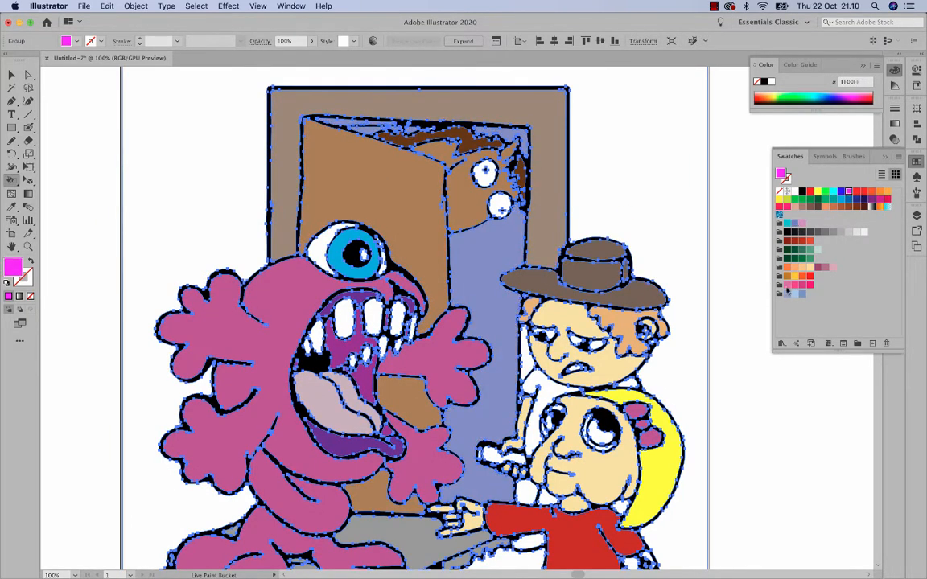
left_click(795, 294)
left_click(544, 394)
Live-paint the small shape below the girl's outstretched arm dark grey-brown and both of her shoes light grey (B3B3B3).
scroll(673, 420, "down", 3)
left_click(810, 207)
left_click(545, 460)
scroll(563, 435, "down", 4)
left_click(838, 234)
left_click(644, 486)
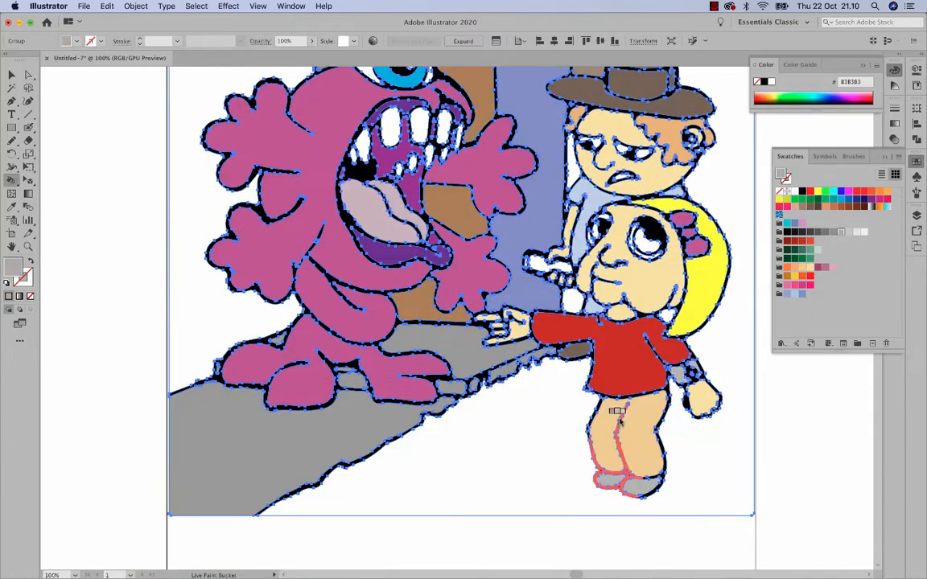
left_click(610, 480)
Live-paint the whites of the girl's eyes white and the device held by the figure in the hat light grey.
scroll(615, 458, "up", 2)
left_click(646, 302, "alt")
left_click(602, 267, "alt")
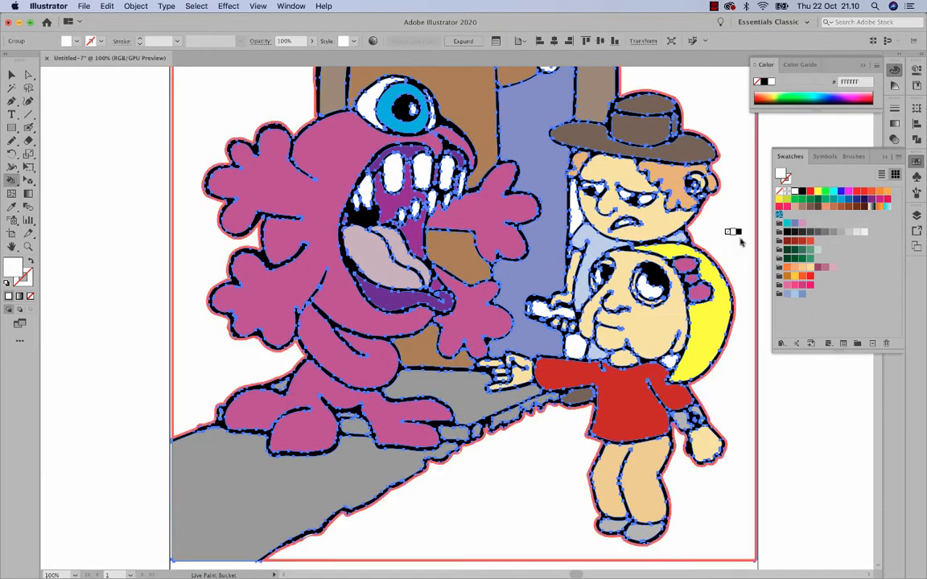
left_click(848, 232)
left_click(541, 309)
scroll(403, 290, "right", 2)
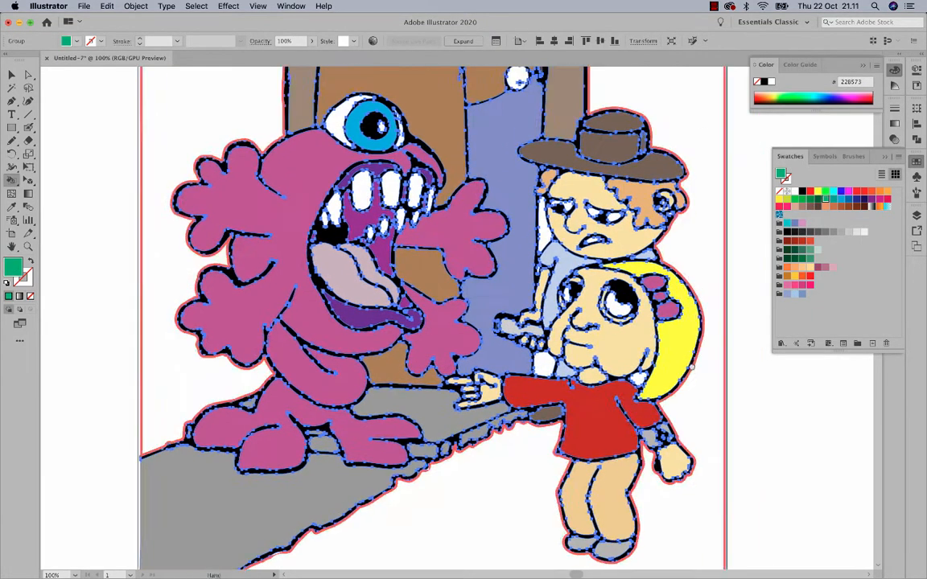
key("i")
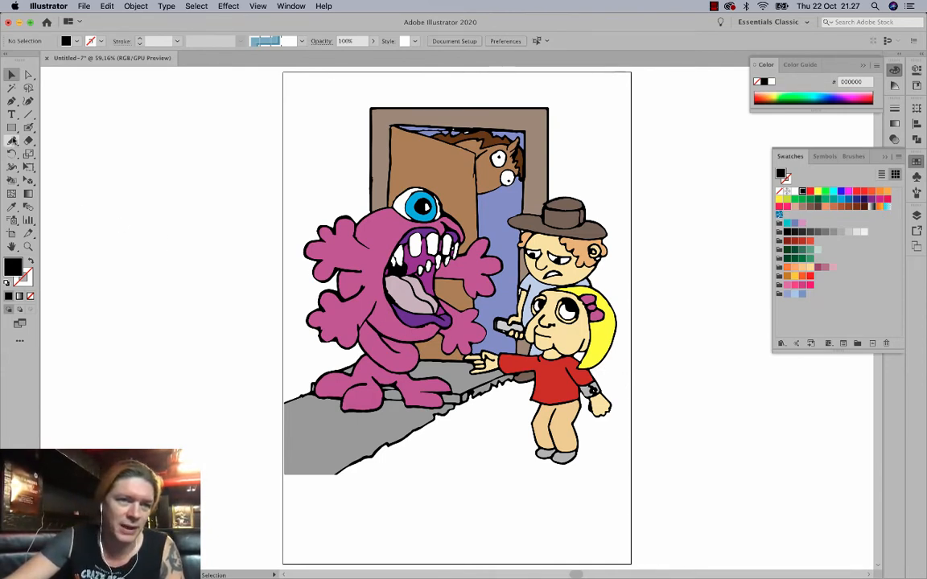
Draw a thin black wavy horizon line on both sides of the characters with the Blob Brush.
left_click_drag(28, 127, 54, 142)
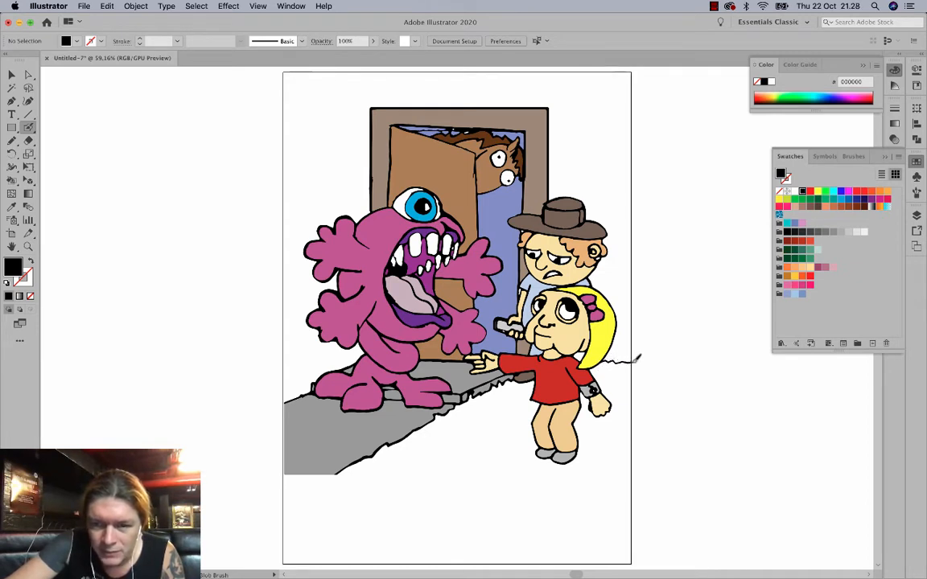
key("shift+x")
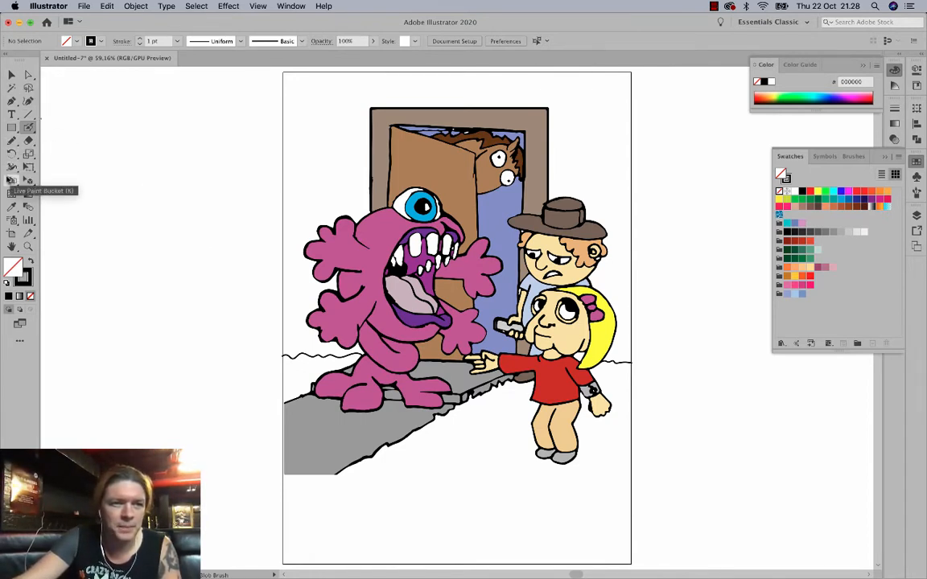
Merge the new horizon lines with the coloured illustration into one Live Paint group.
left_click(11, 180)
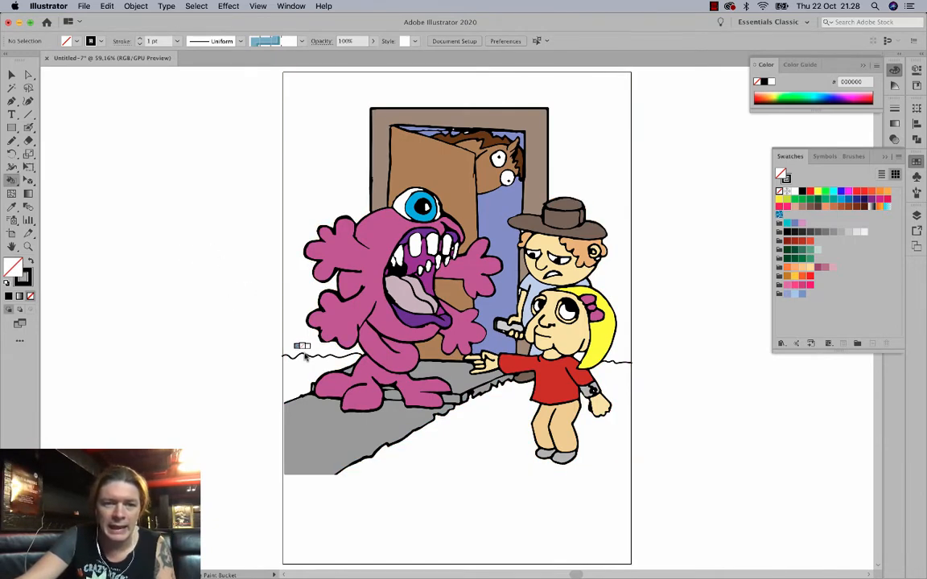
left_click(11, 76)
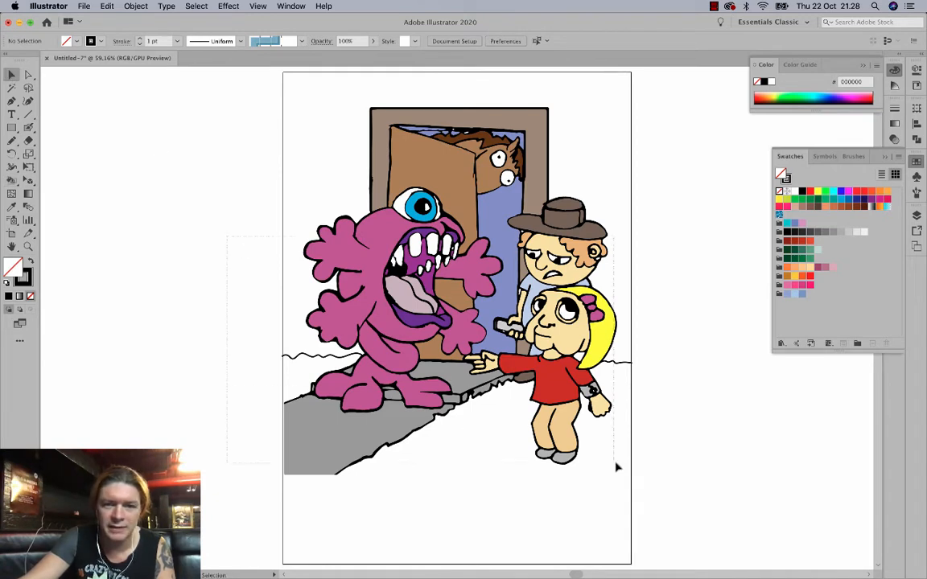
left_click(616, 466)
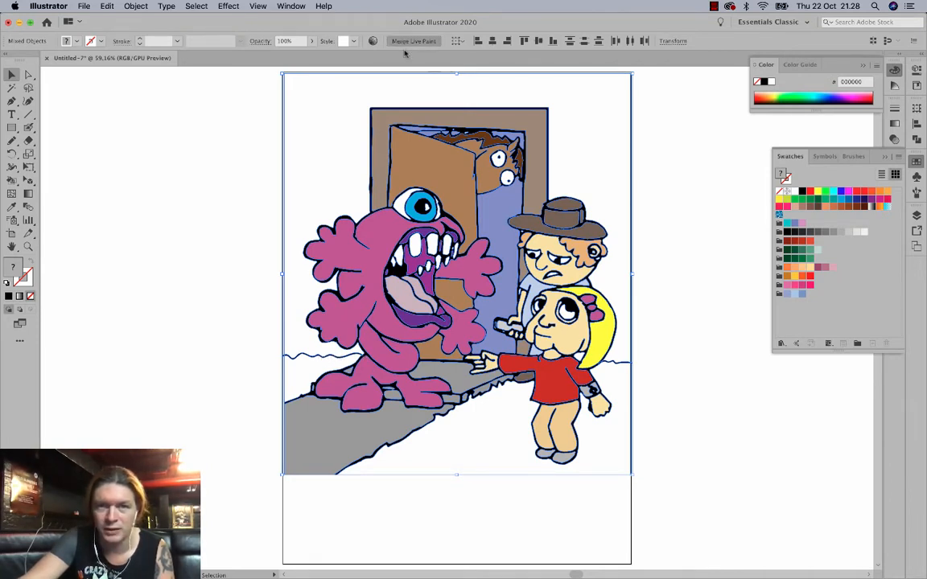
key("ctrl+g")
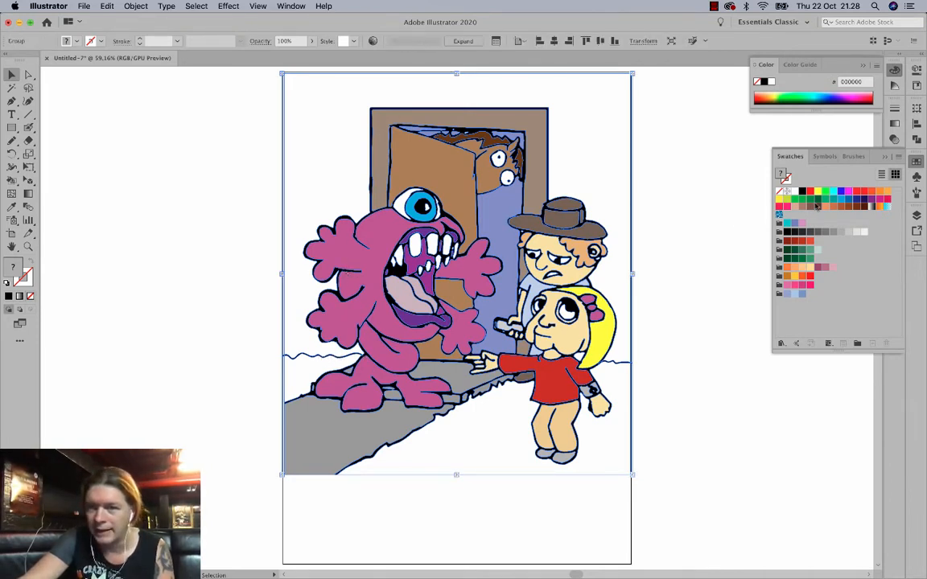
Live-paint the grass areas on both sides of the path green (39B54A).
left_click(816, 199)
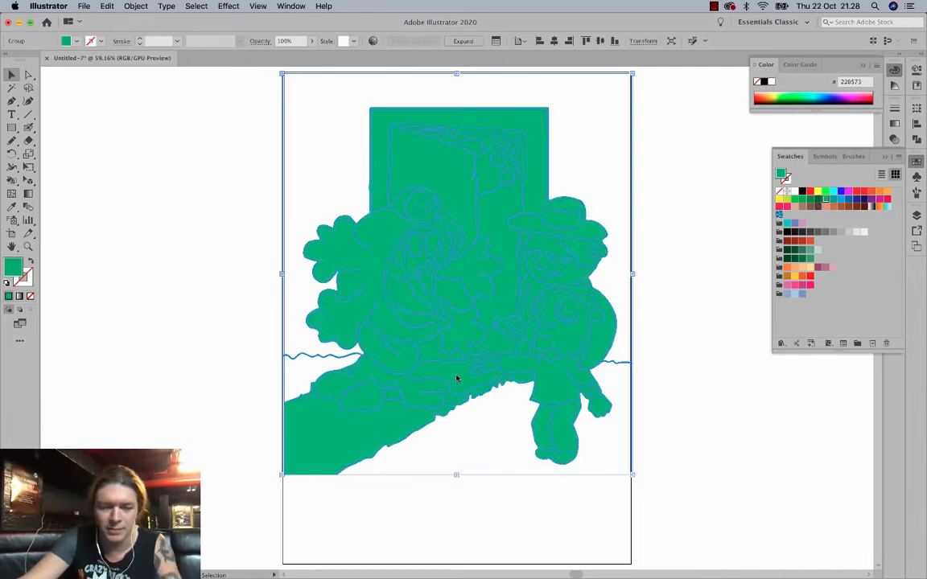
key("super+z")
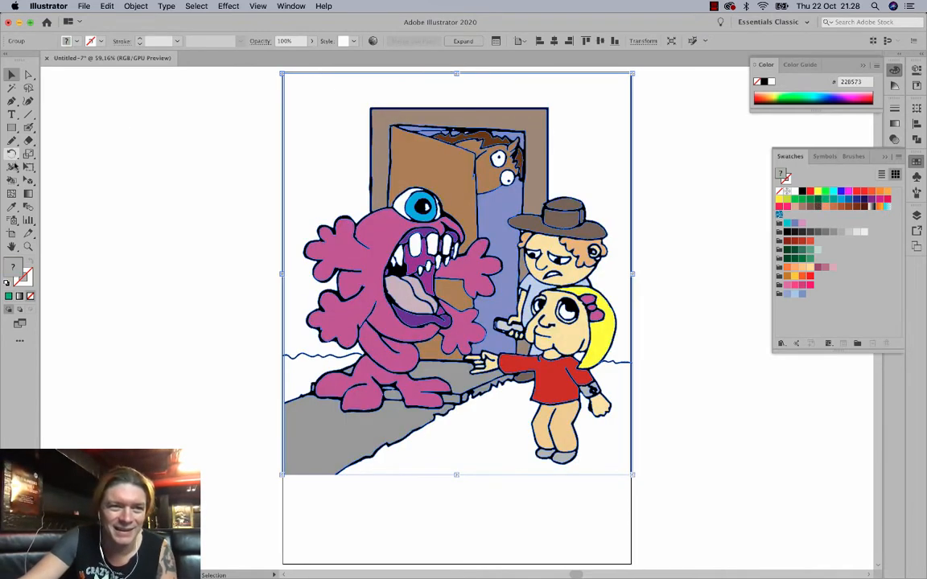
left_click(12, 178)
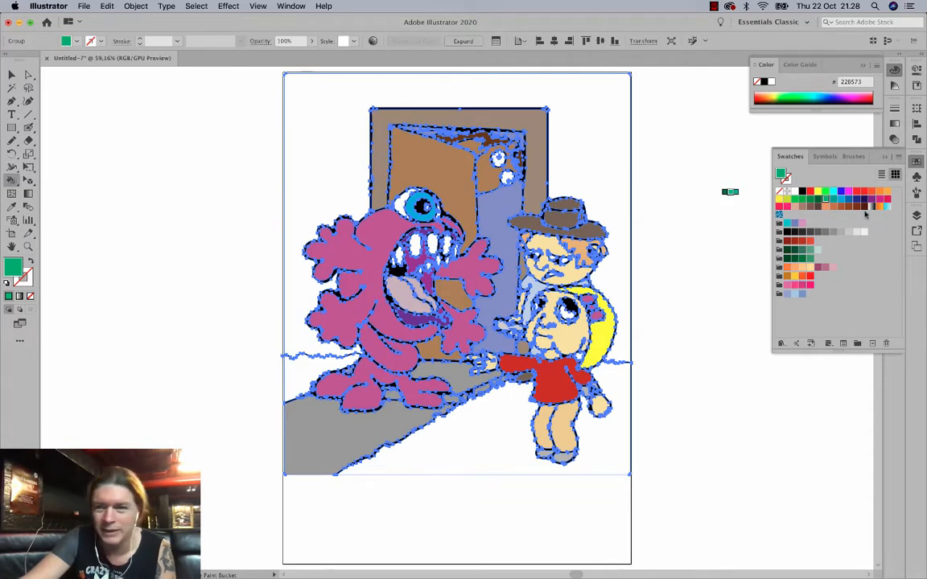
left_click(832, 200)
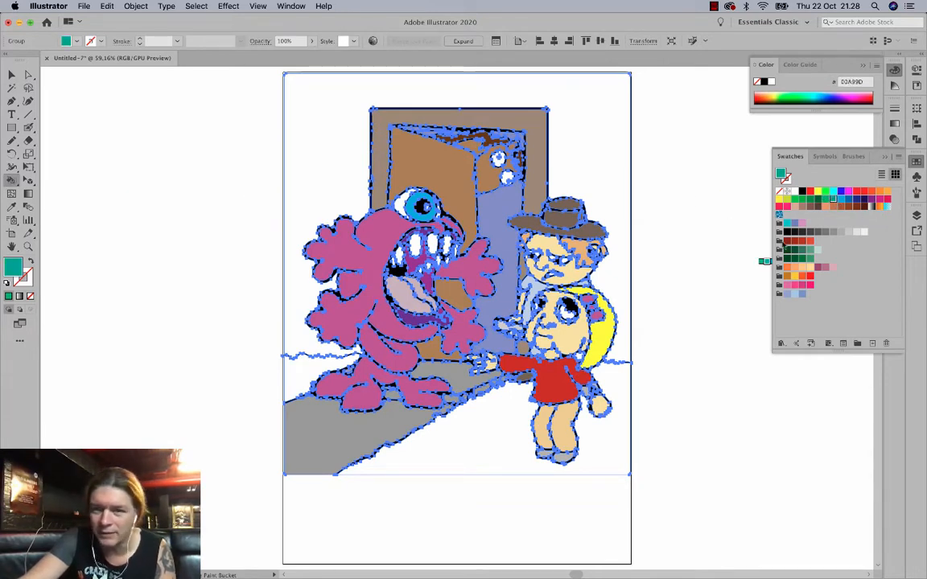
left_click(803, 199)
left_click(298, 370)
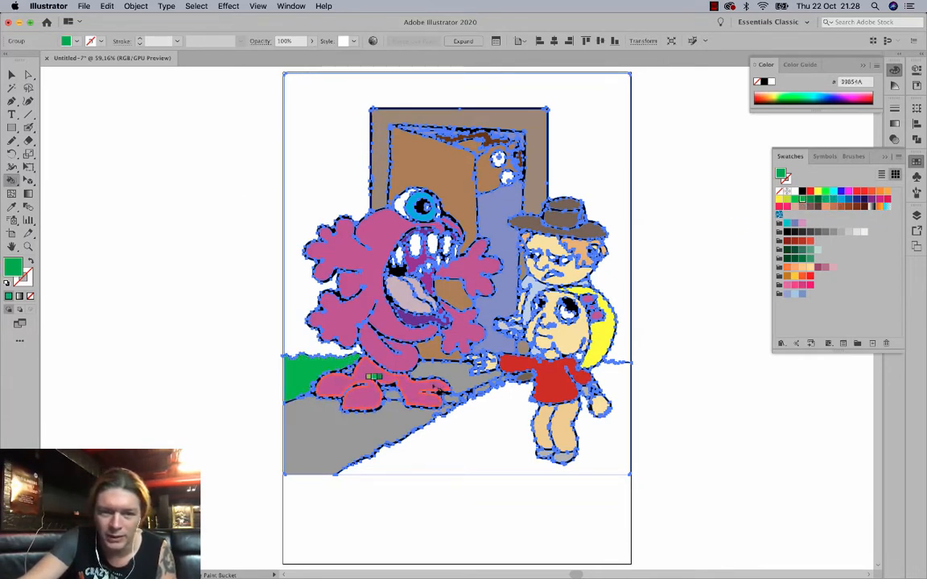
left_click(615, 374)
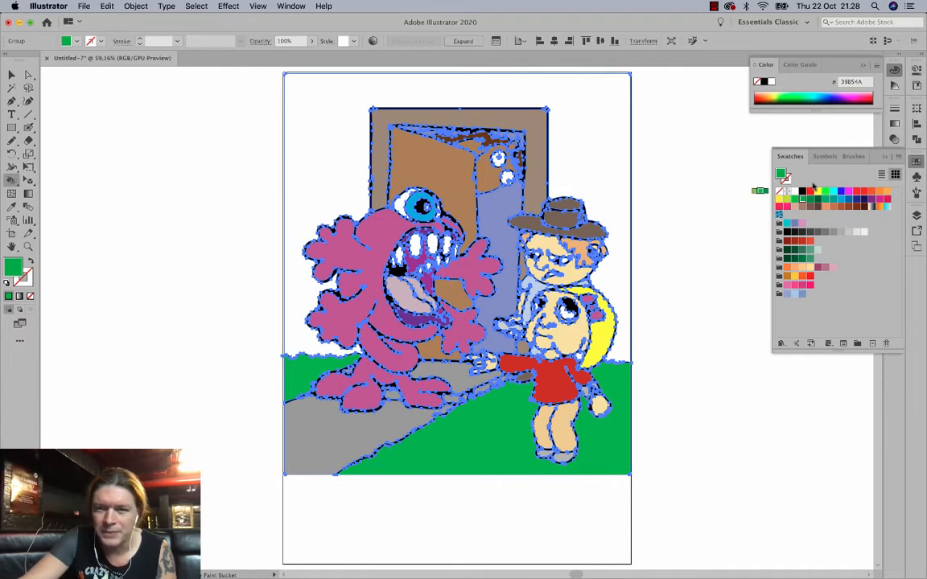
Live-paint the background wall behind the door and characters light beige (C7B299).
left_click(825, 206)
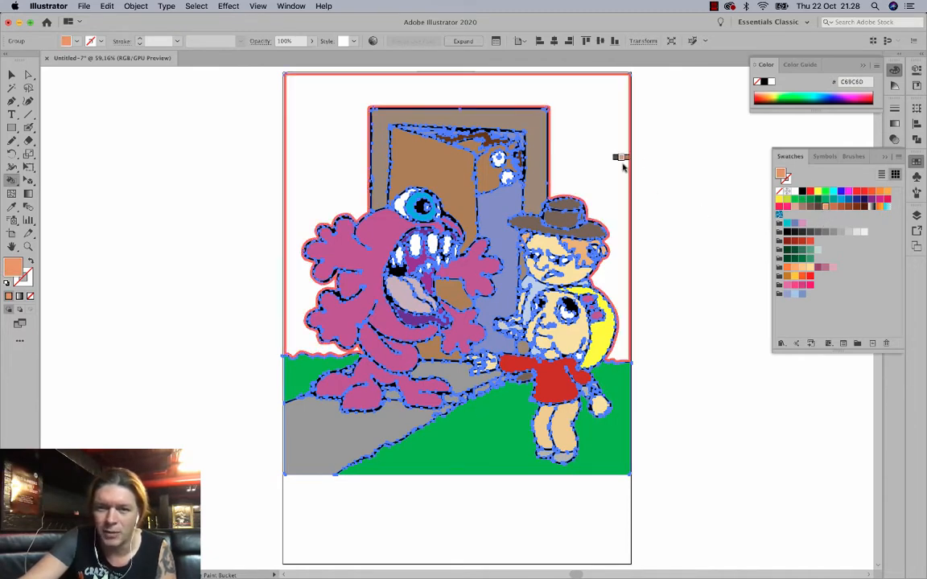
left_click(619, 156)
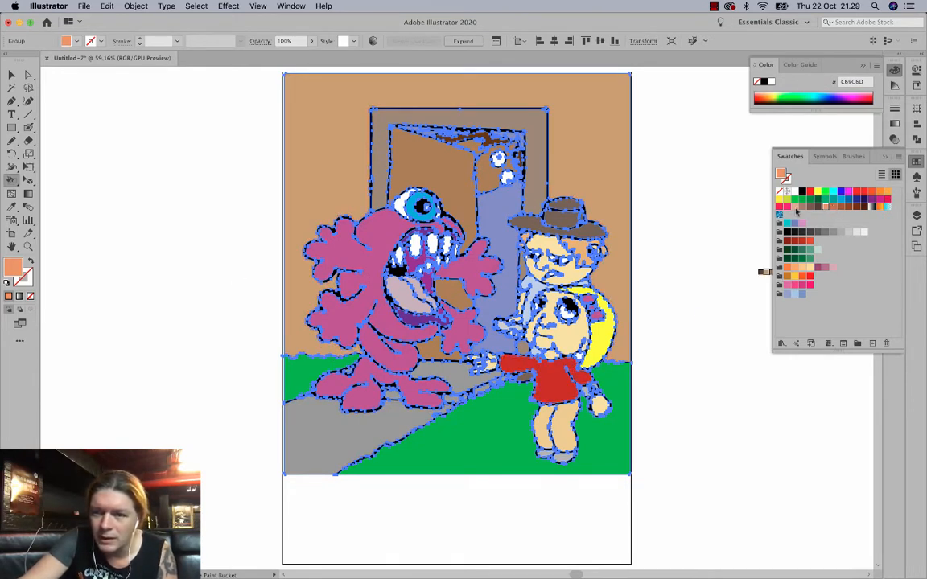
left_click(796, 208)
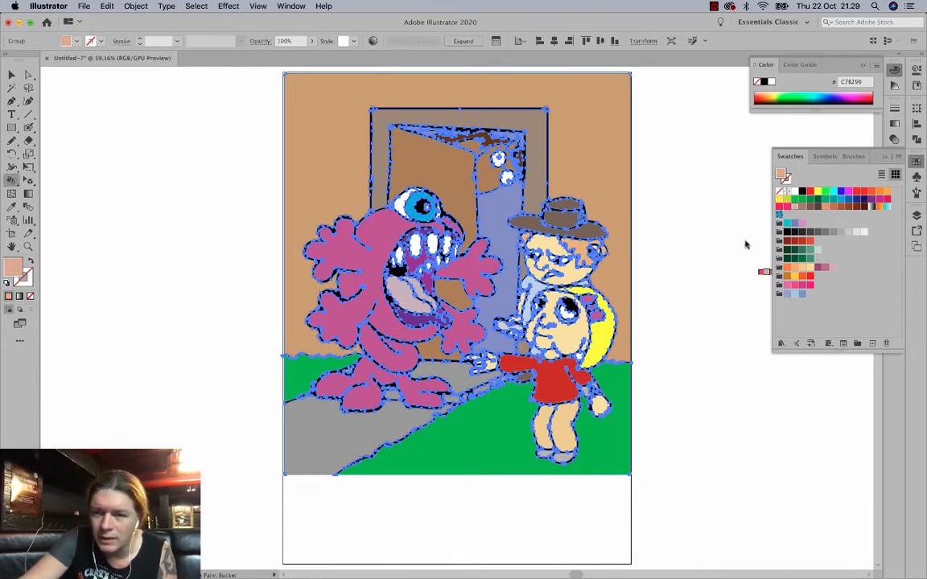
left_click(628, 341)
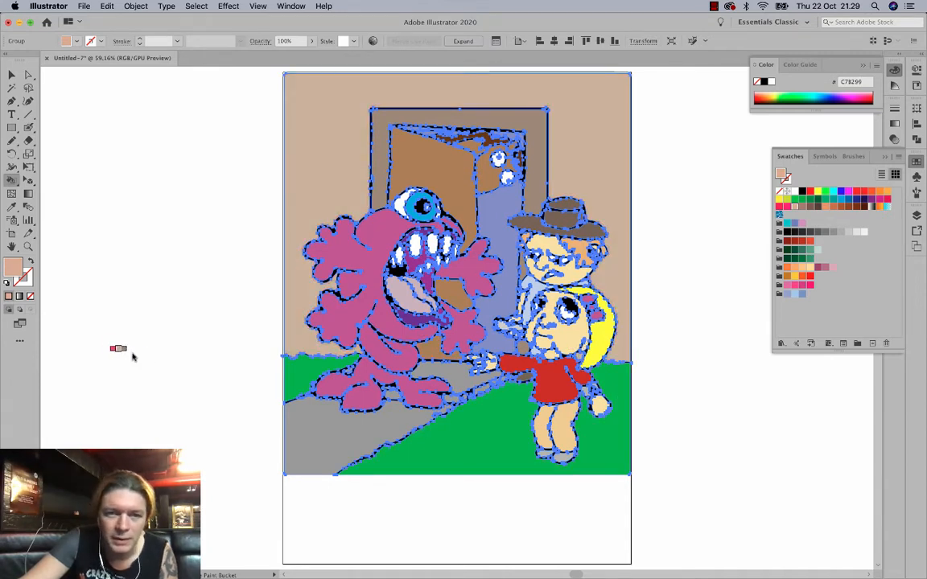
Try expanding the Live Paint illustration and check the contents of Layer 1, undoing the expansion.
left_click(13, 75)
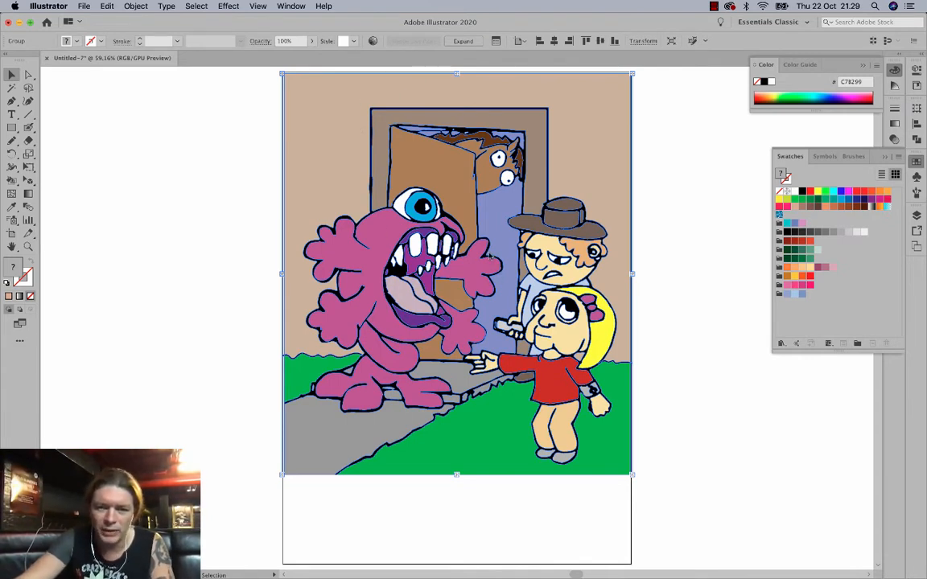
left_click(462, 42)
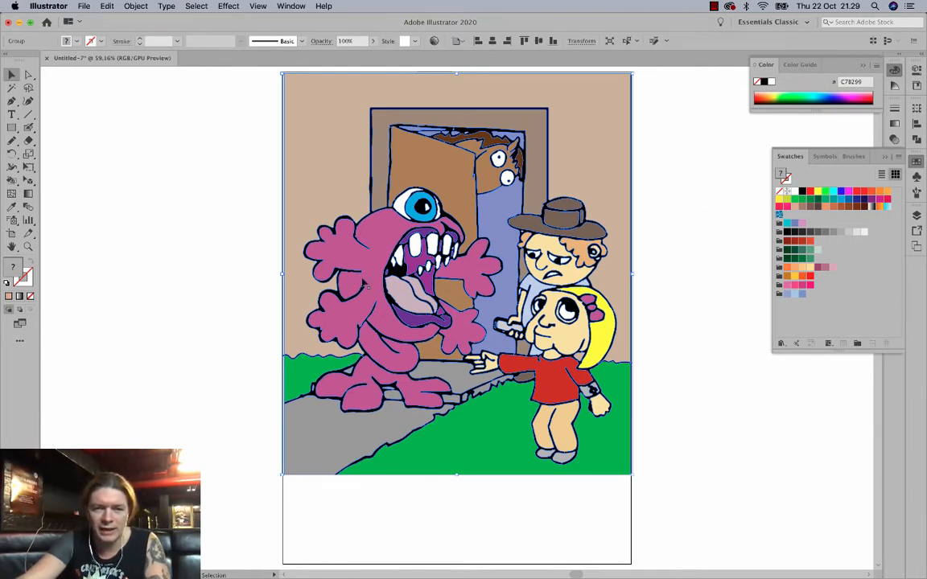
key("F7")
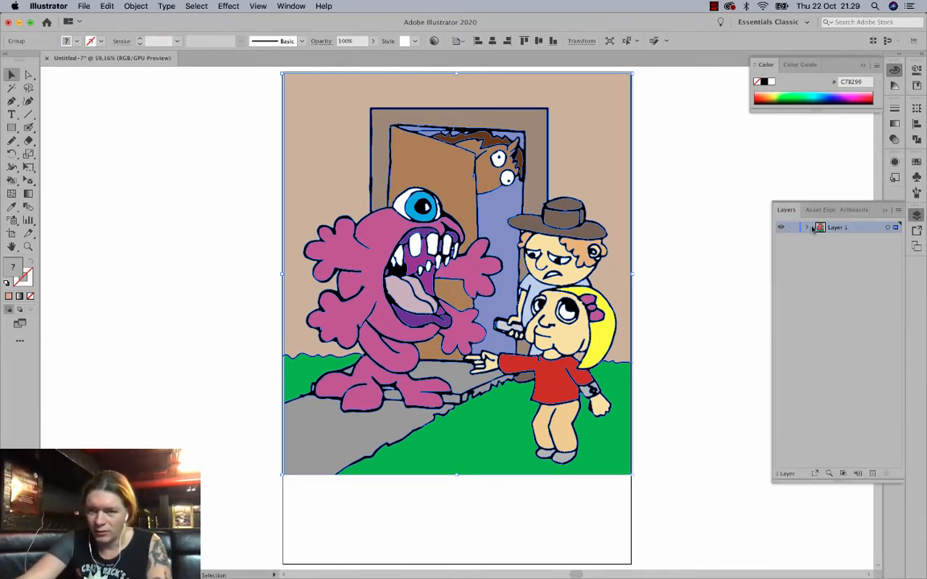
left_click(809, 227)
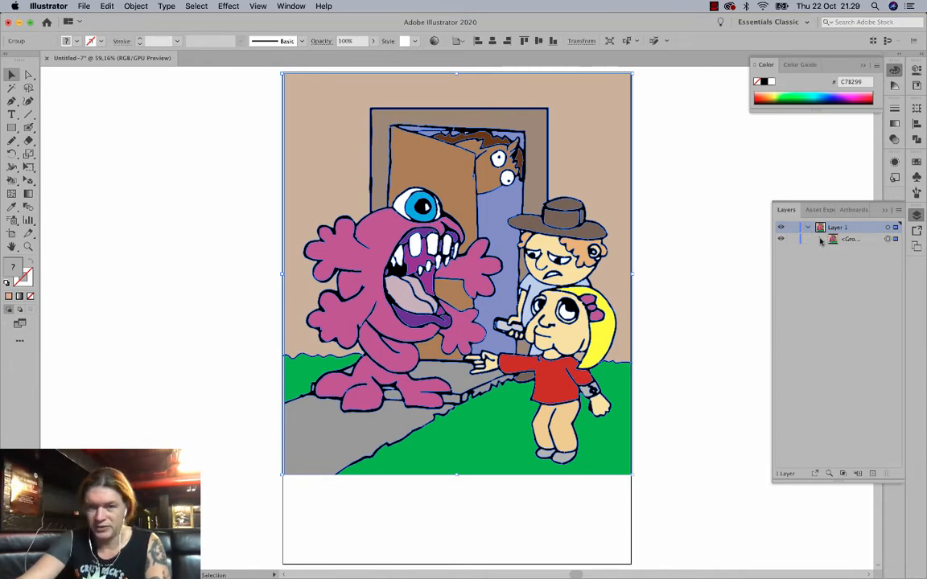
key("super+z")
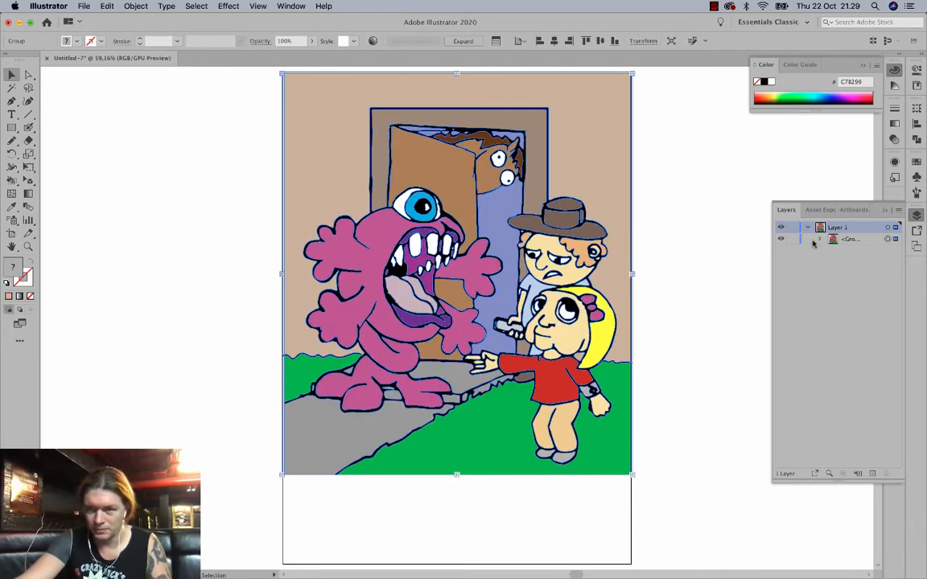
Reveal the paths inside the Live Paint object in the layer list and widen the list to show their names.
left_click(819, 239)
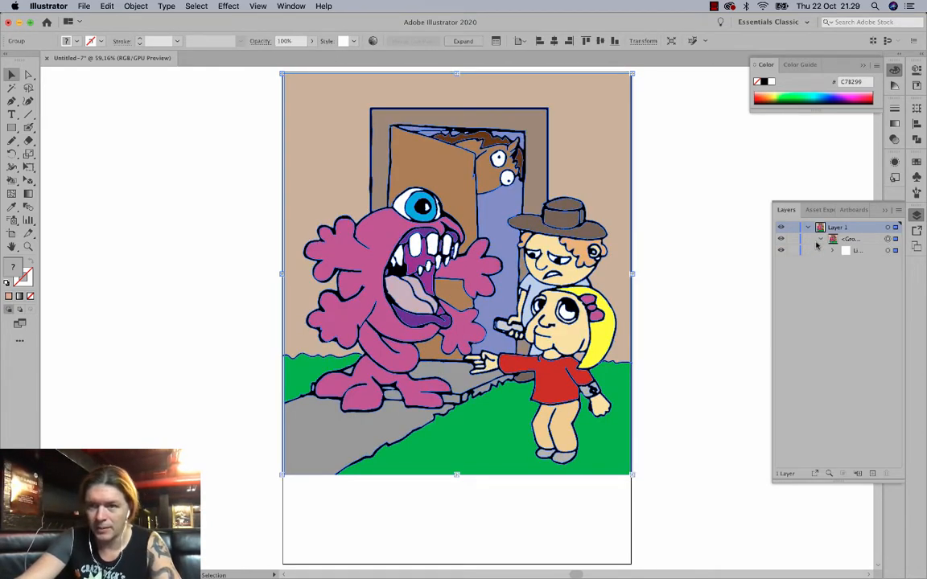
left_click(832, 251)
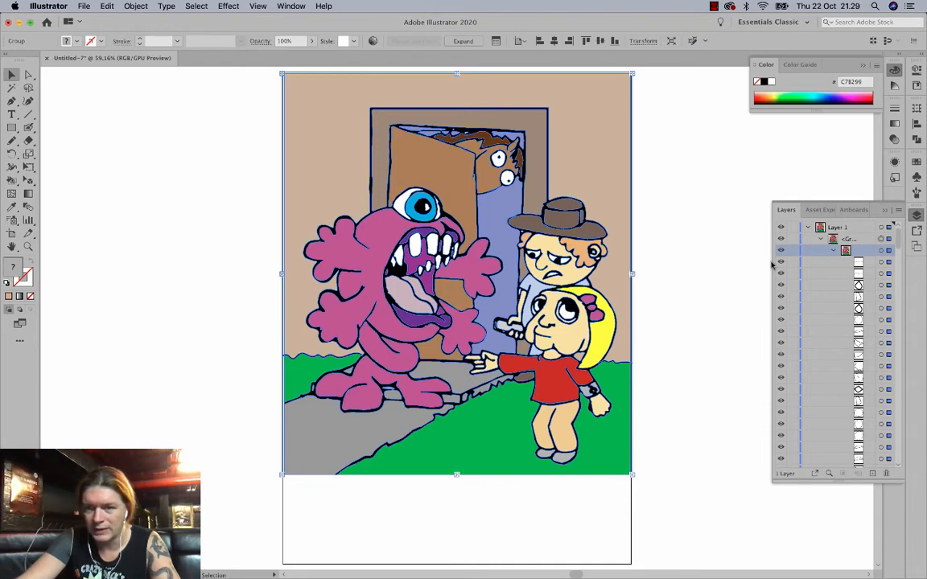
left_click_drag(770, 265, 660, 269)
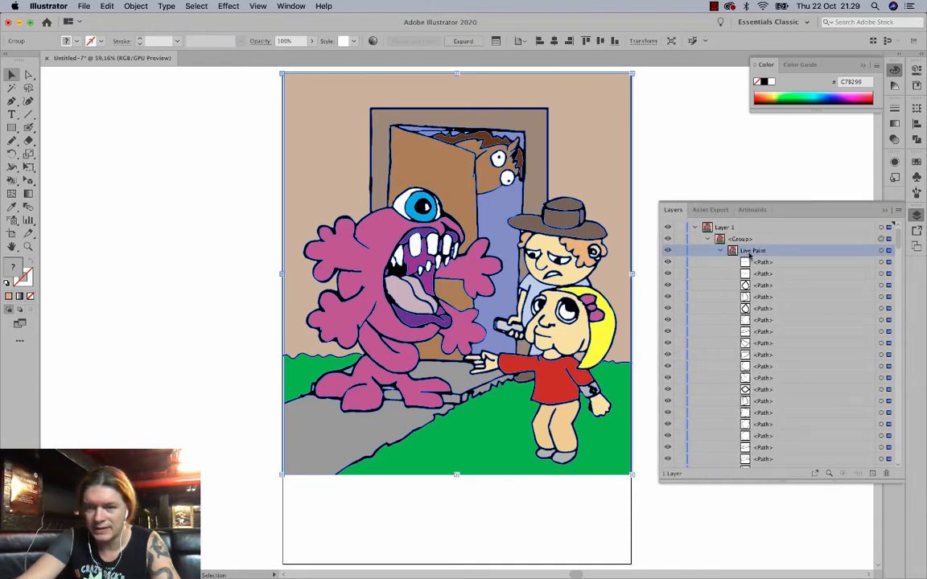
Expand the Live Paint object into regular paths and remove the inner nested group within Layer 1.
left_click(463, 42)
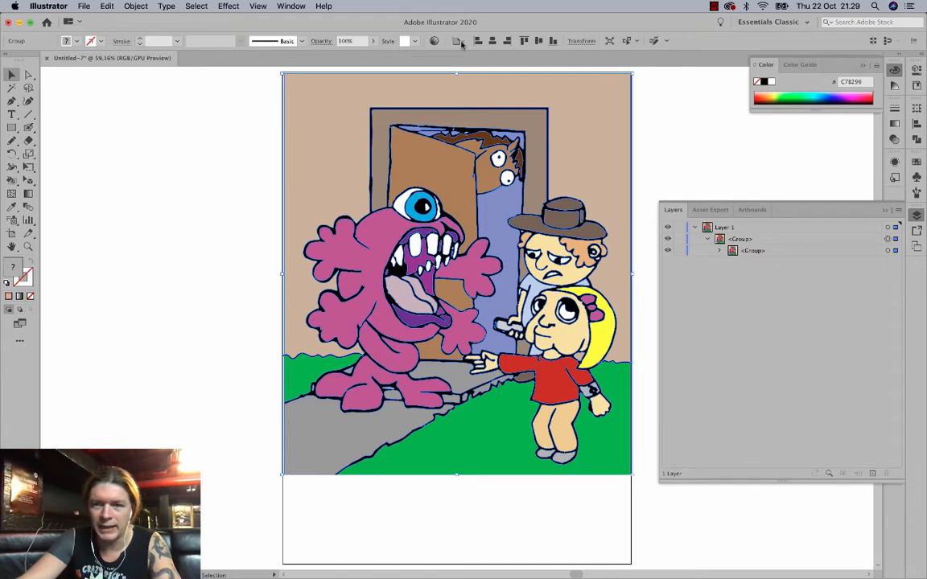
left_click(721, 251)
left_click(708, 239)
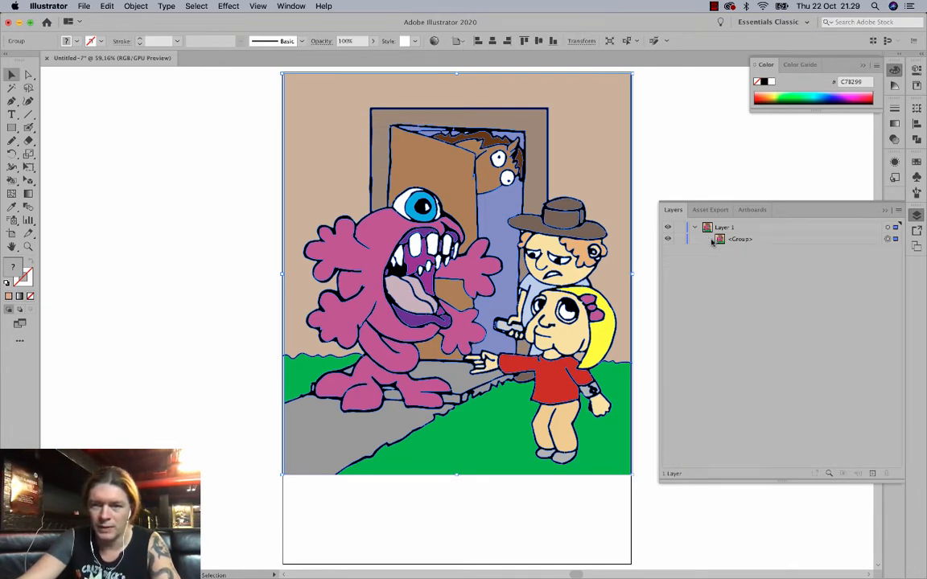
left_click(709, 240)
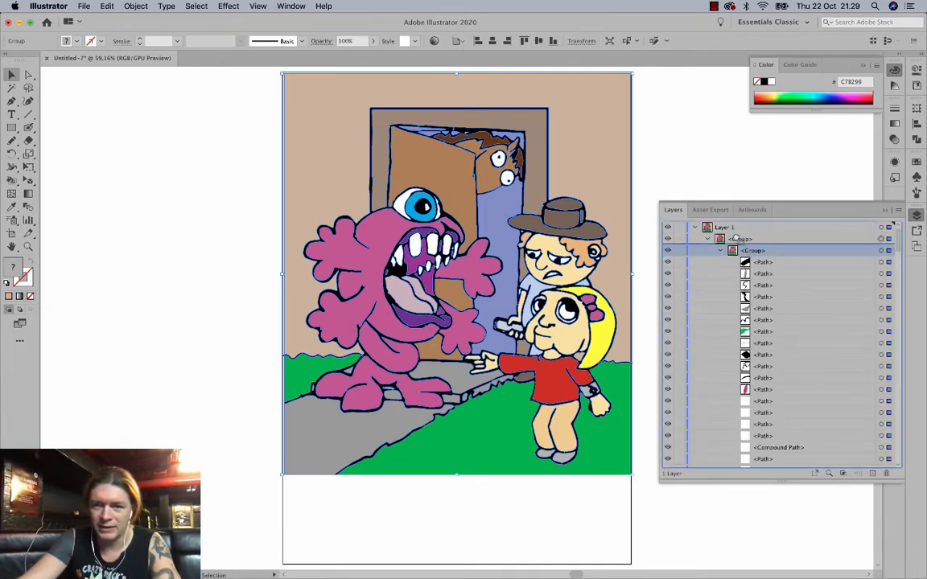
key("super+shift+g")
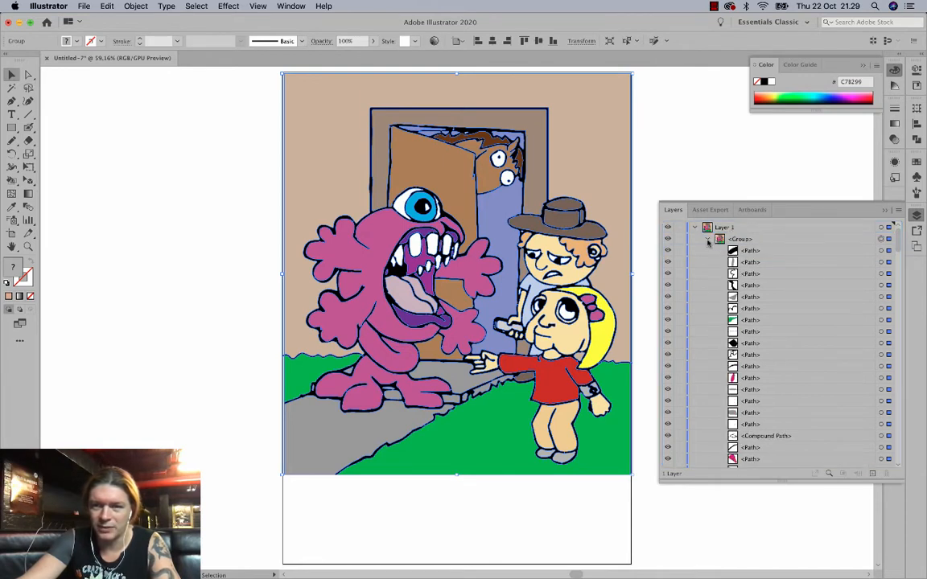
Look through the paths of the expanded group in the layer list.
scroll(753, 341, "down", 5)
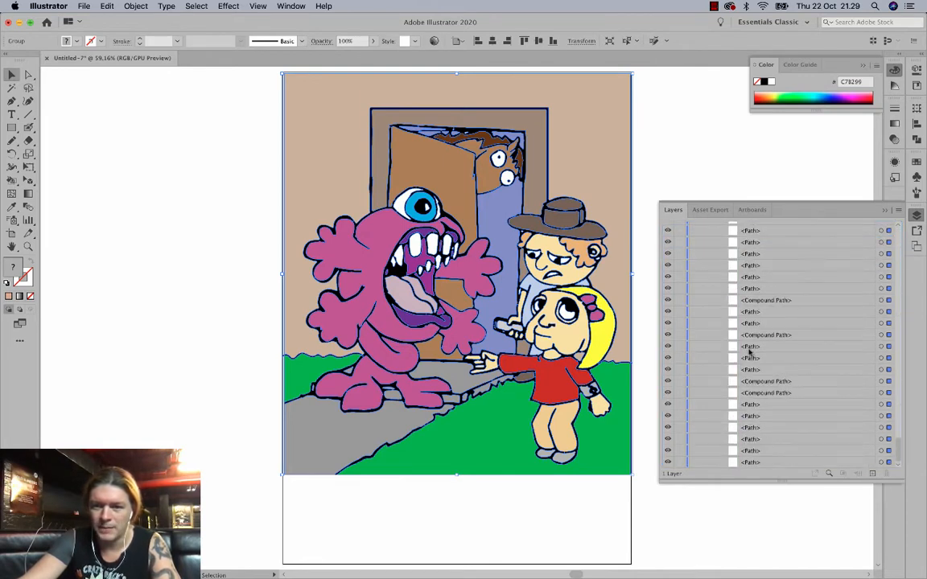
scroll(748, 351, "down", 4)
scroll(744, 350, "up", 10)
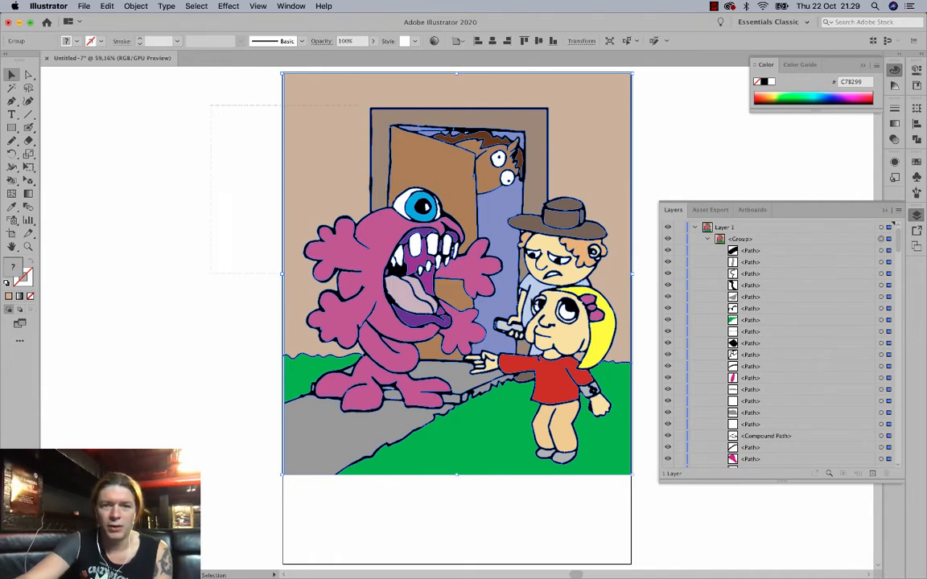
left_click_drag(360, 274, 709, 427)
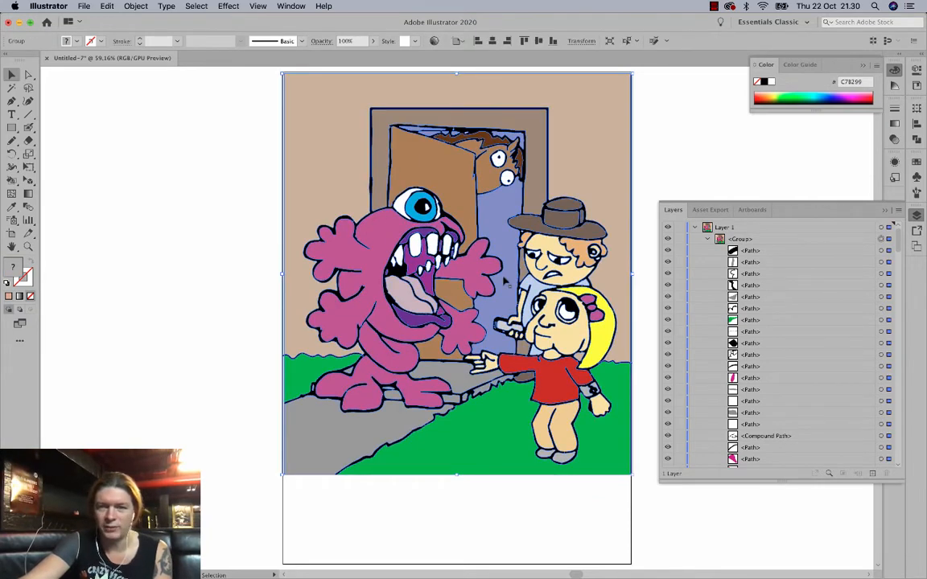
Try filling the monster's body beige with the Live Paint Bucket, undo the fill, and deselect the artwork.
left_click(12, 181)
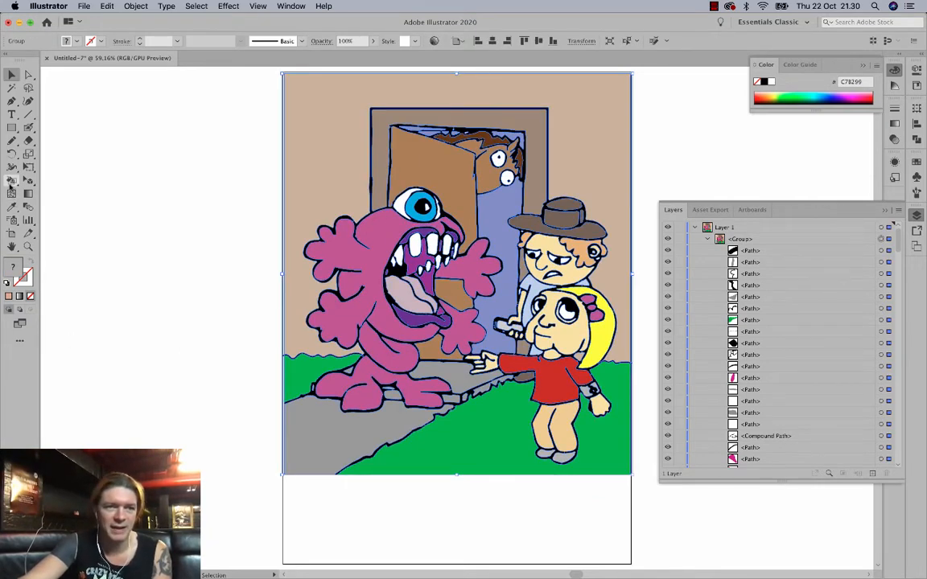
left_click(387, 225)
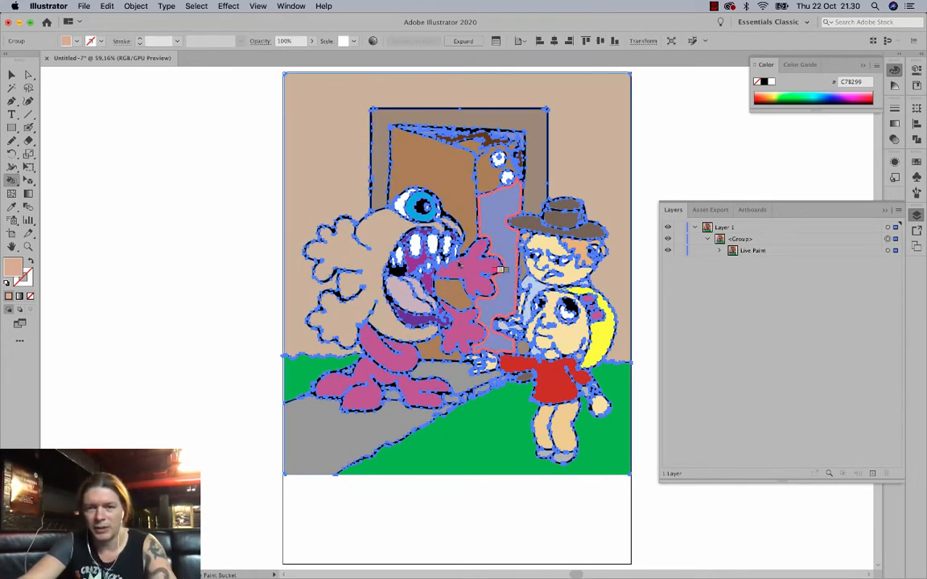
key("super")
key("super+z")
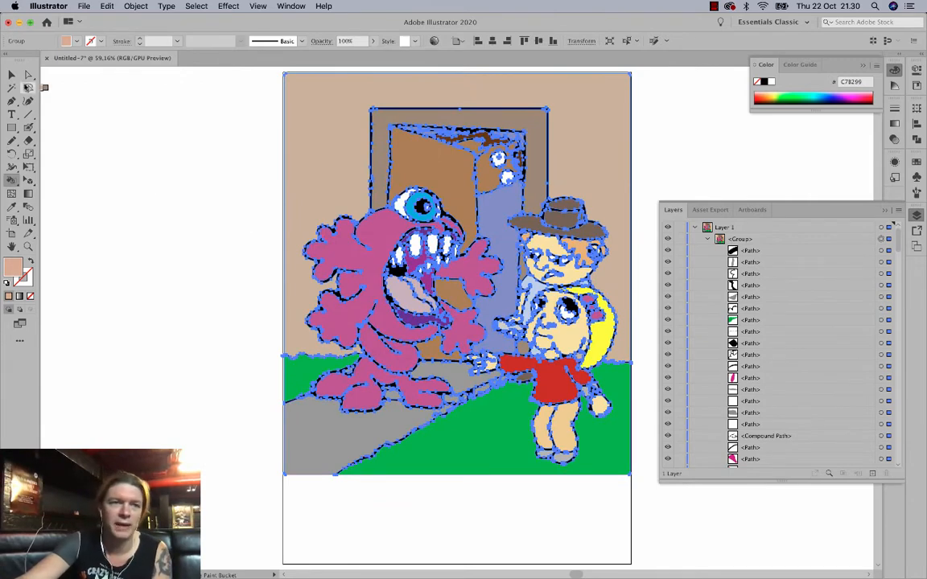
left_click(11, 74)
left_click(134, 134)
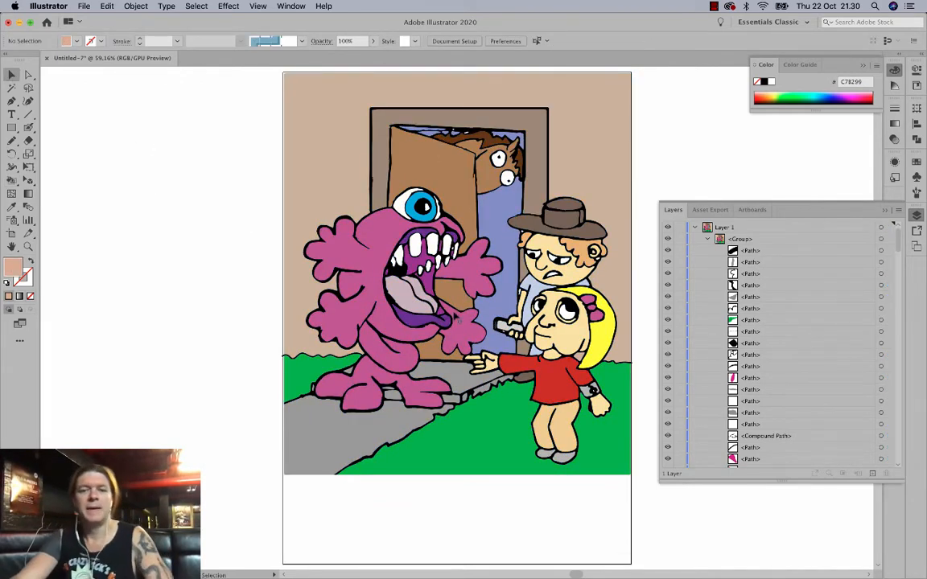
Switch to Photoshop to view the family_guy.jpg reference image, and return to Illustrator.
left_click(334, 175)
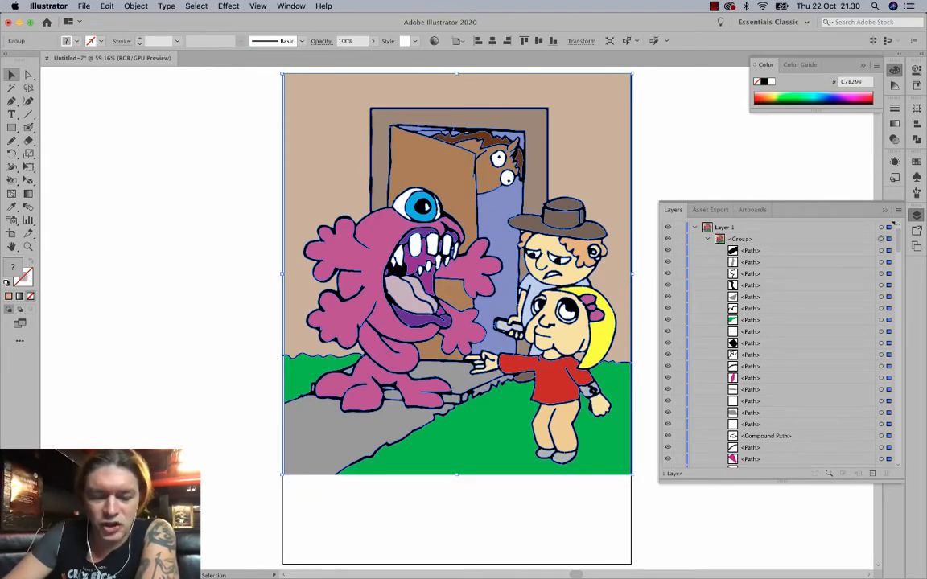
left_click(275, 558)
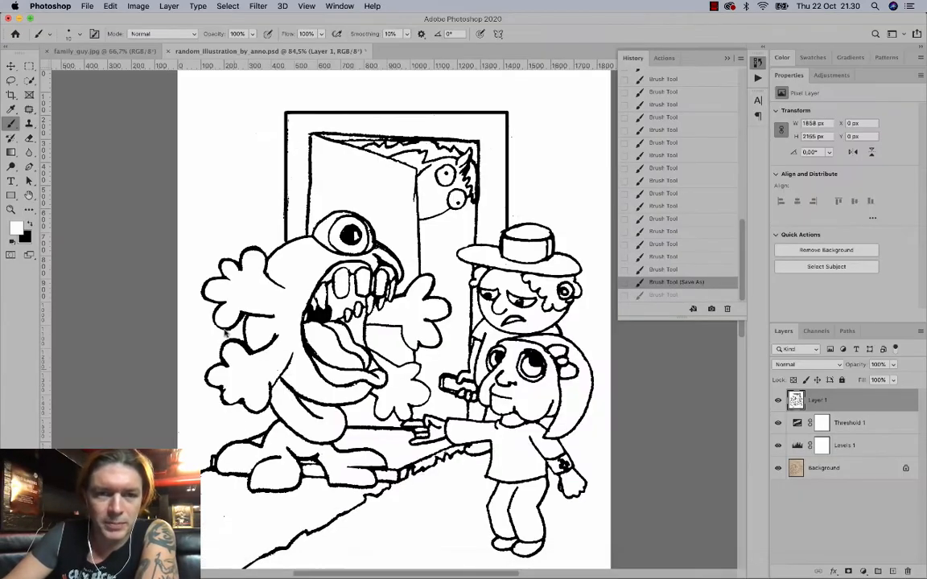
left_click(101, 50)
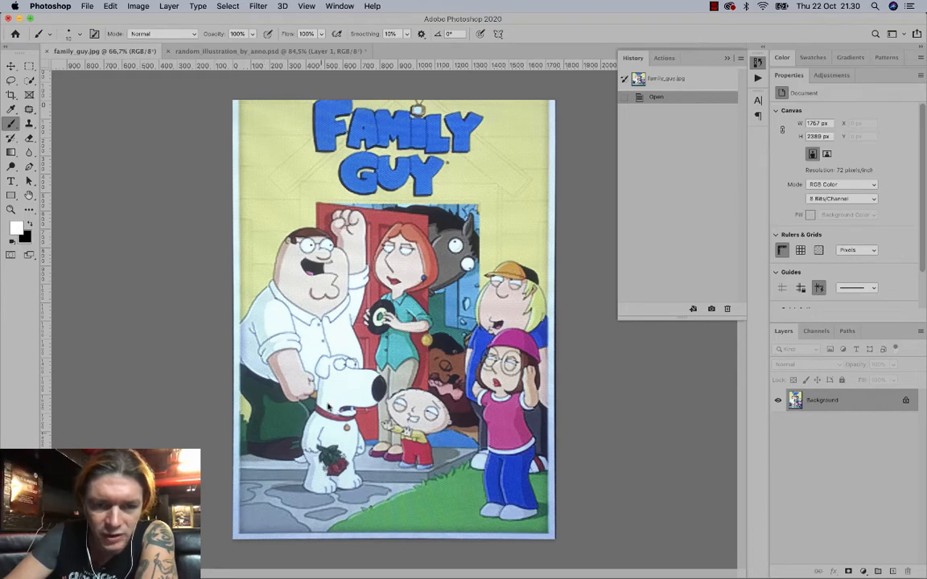
mouse_move(358, 576)
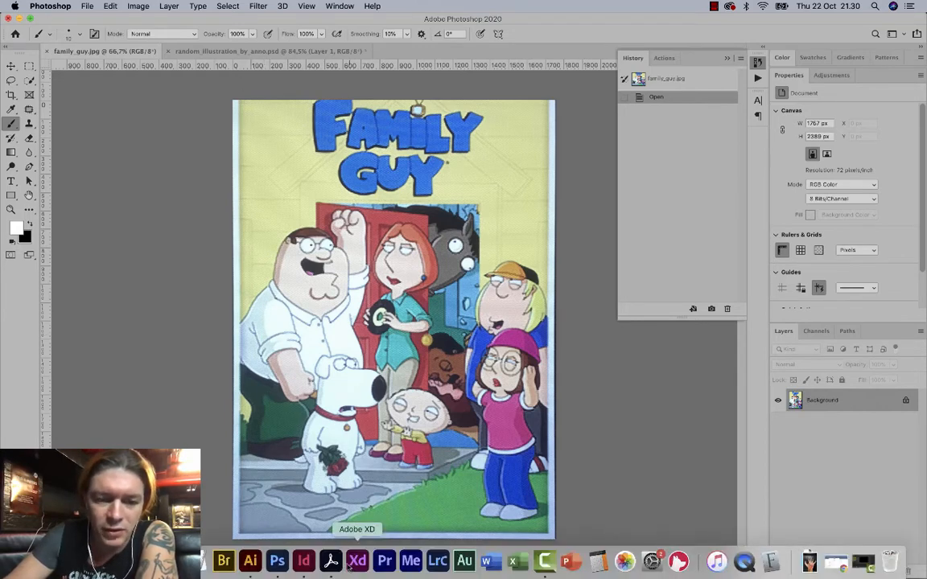
left_click(257, 561)
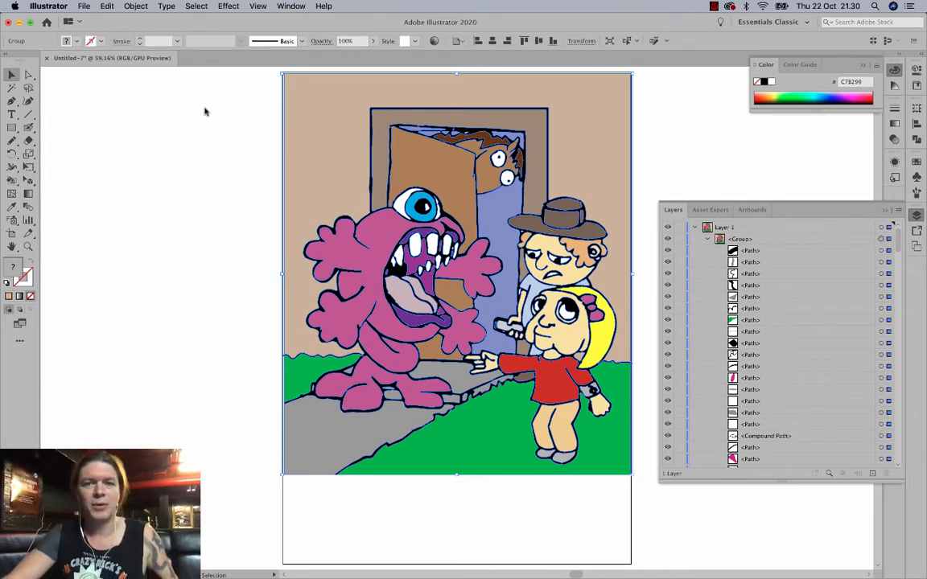
Ungroup the expanded artwork so its paths sit directly in Layer 1, and clear the selection.
left_click(225, 205)
left_click(378, 206)
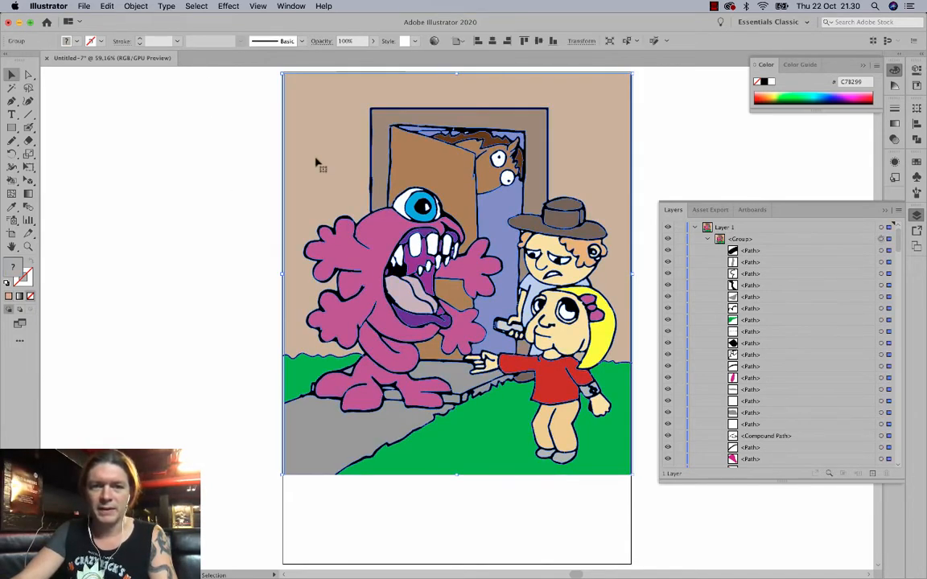
left_click(145, 9)
left_click(156, 68)
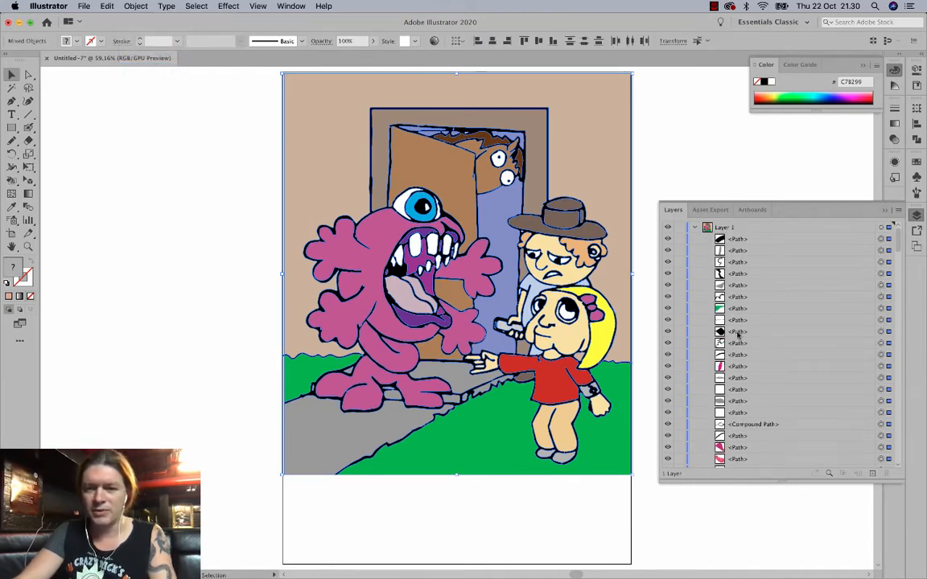
left_click(231, 210)
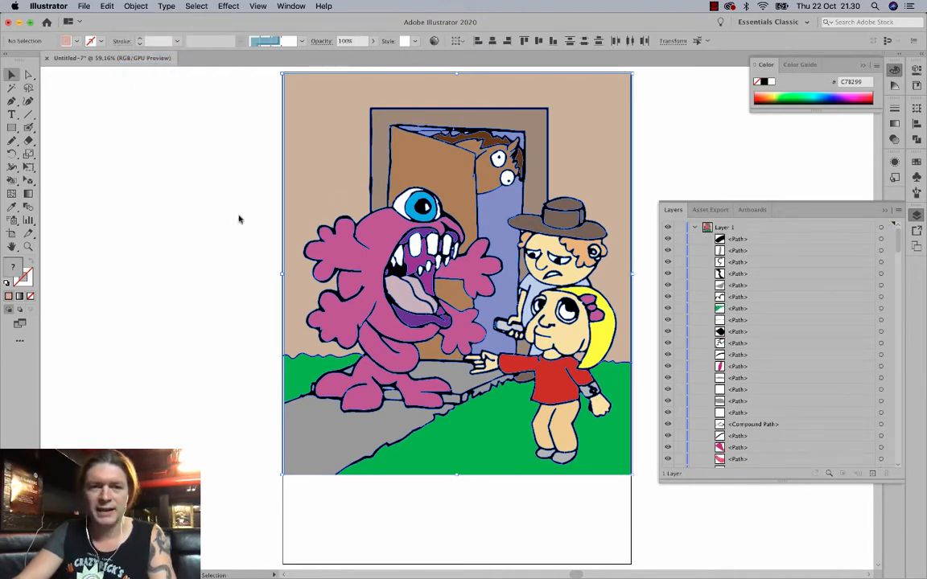
Try moving the monster's main pink body path off the artboard, and undo the move.
left_click_drag(395, 345, 263, 316)
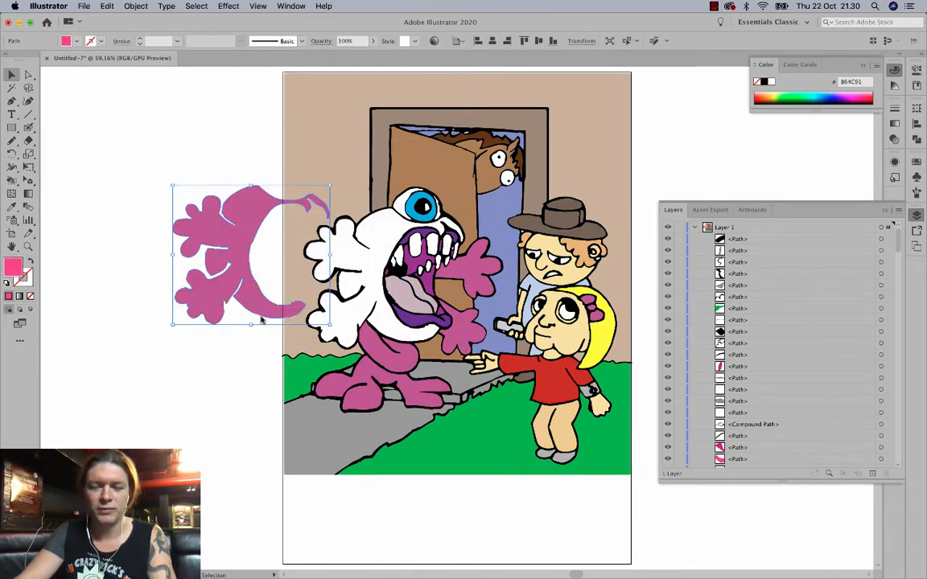
key("super+z")
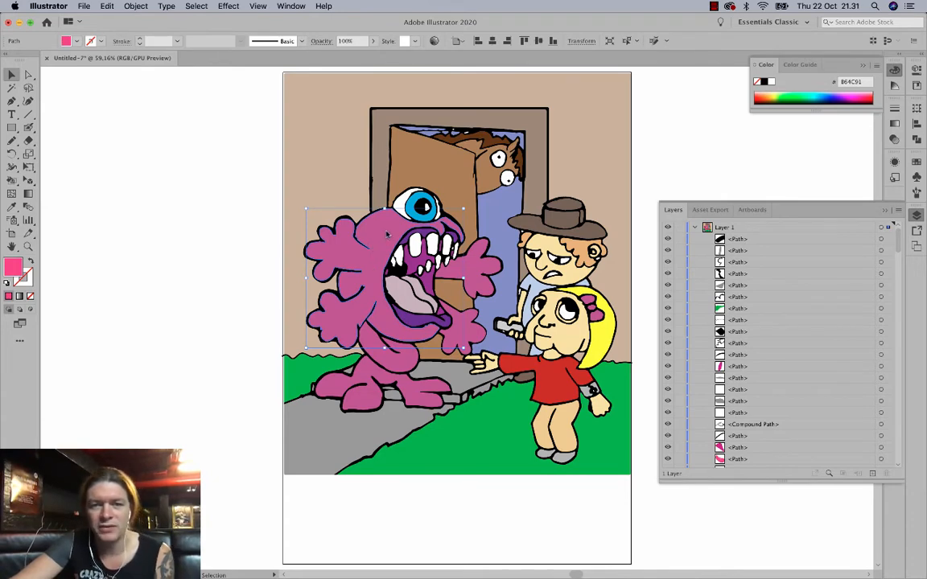
left_click(133, 6)
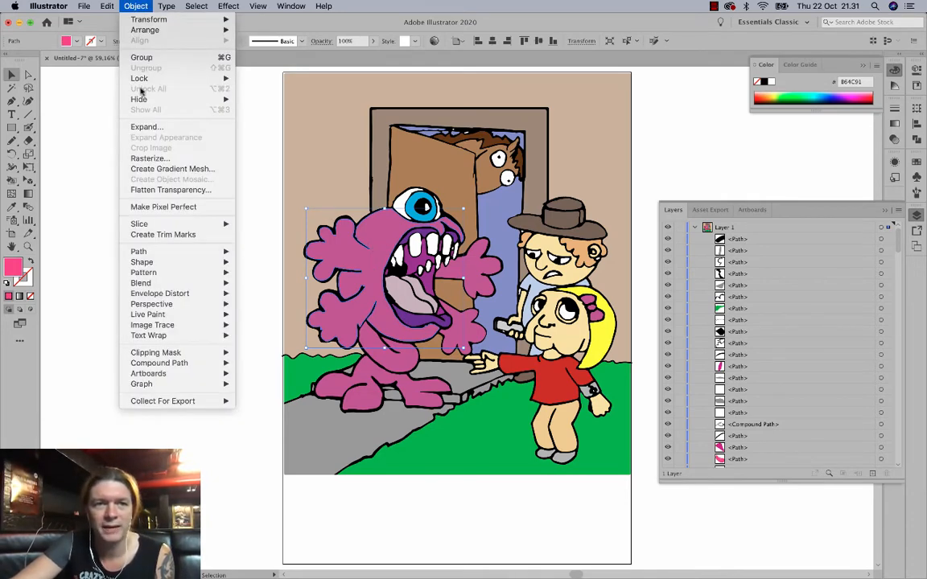
left_click(145, 6)
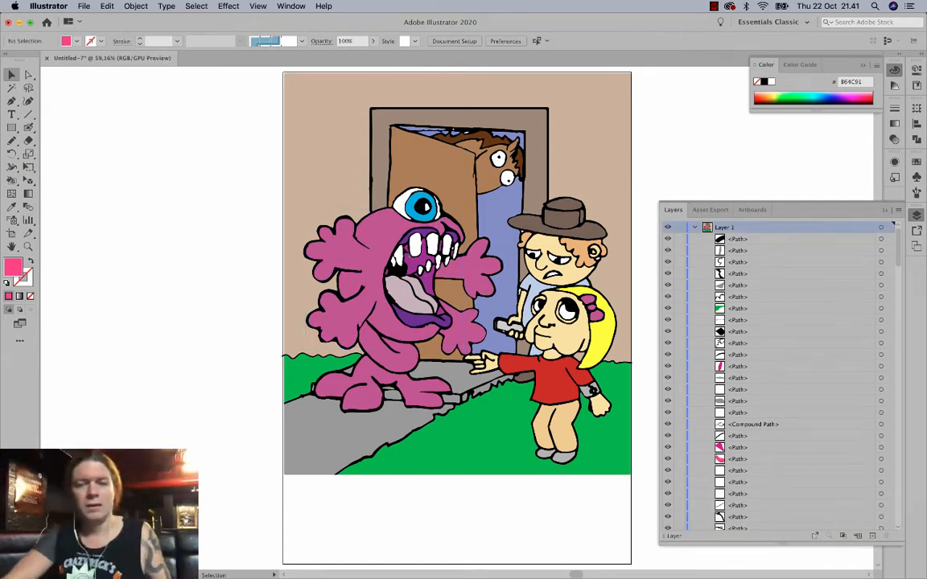
Inspect the anchor points of the monster's main pink body path with Direct Selection, and deselect it.
left_click(28, 74)
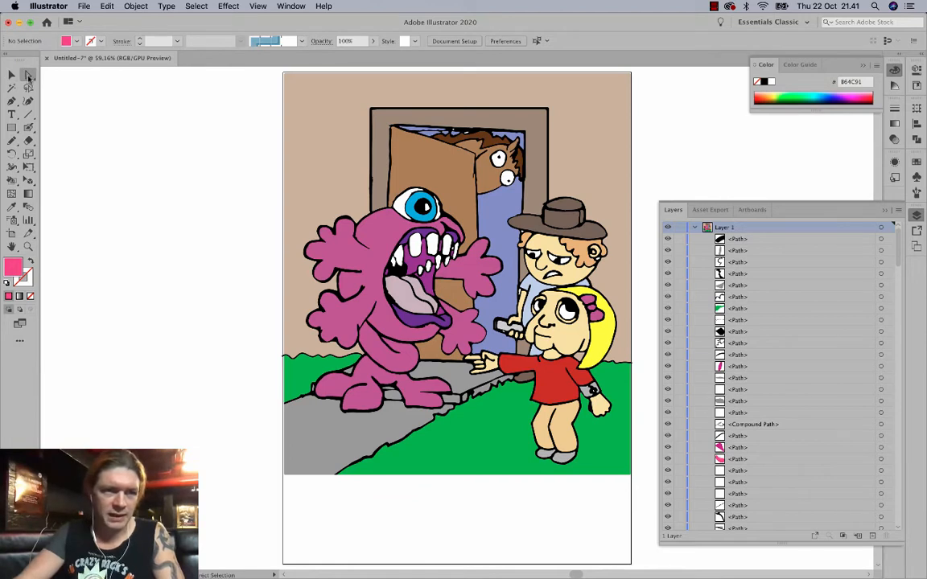
left_click(389, 231)
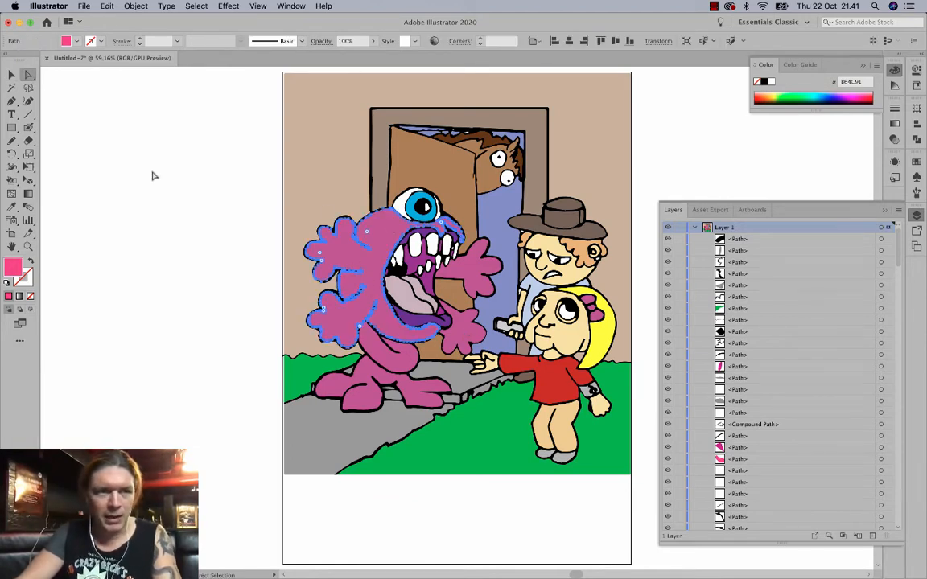
left_click(12, 74)
left_click(83, 101)
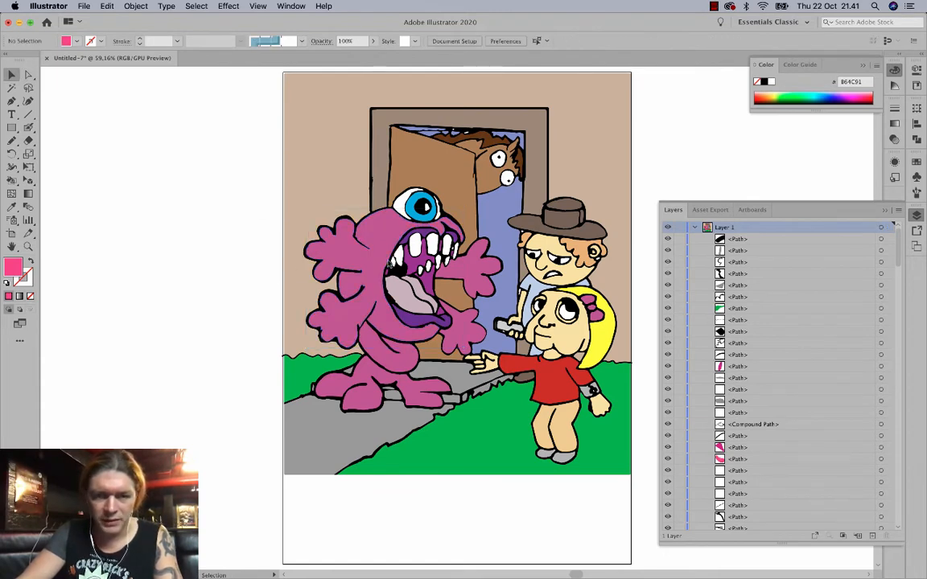
Group the monster's pink shapes: the main body, belly, legs and both arms reaching toward the children.
left_click(336, 281)
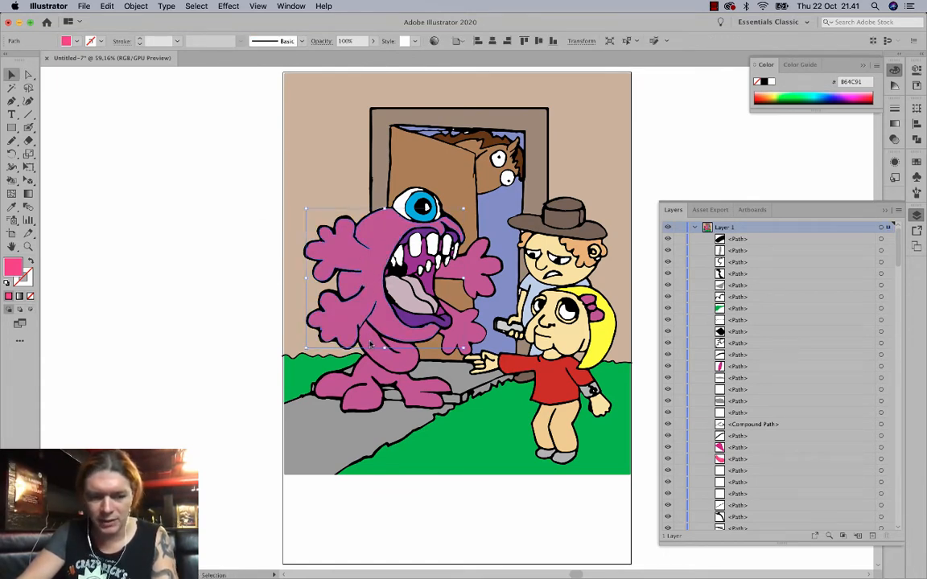
left_click(334, 314, "shift")
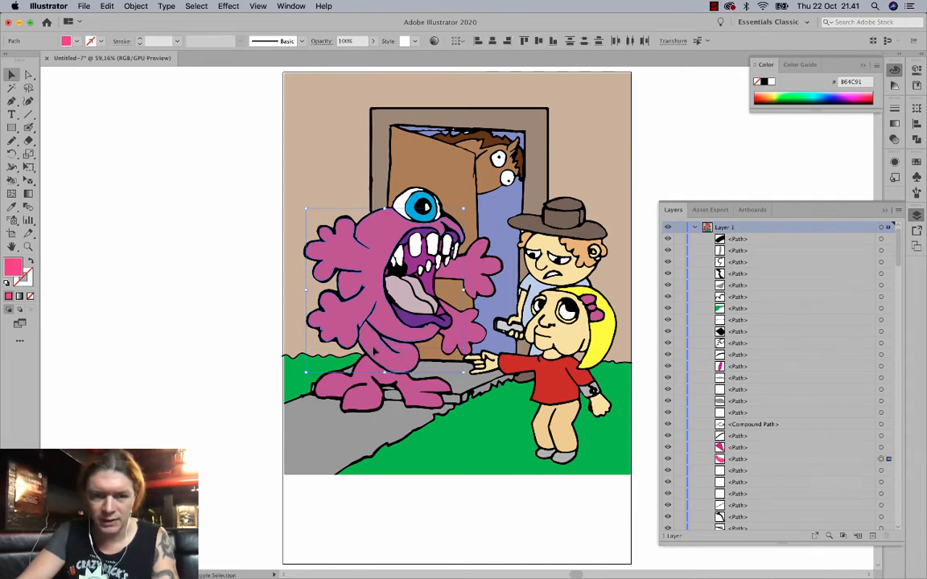
left_click(368, 378, "shift")
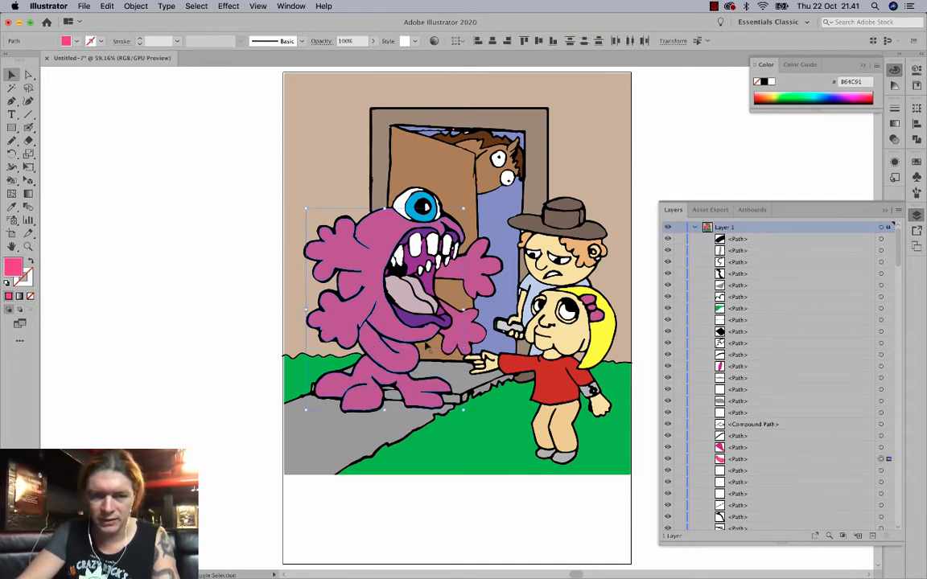
left_click(470, 324, "shift")
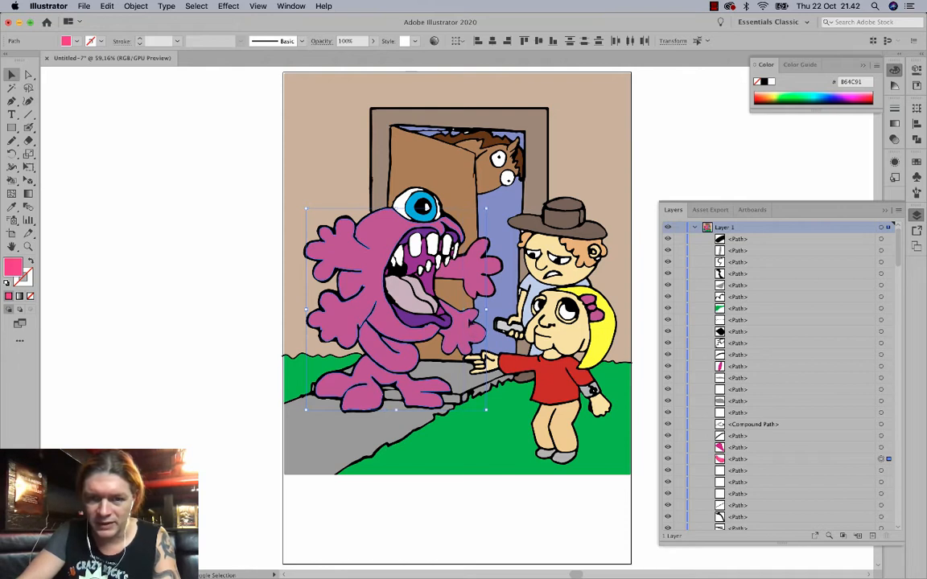
left_click(477, 276, "shift")
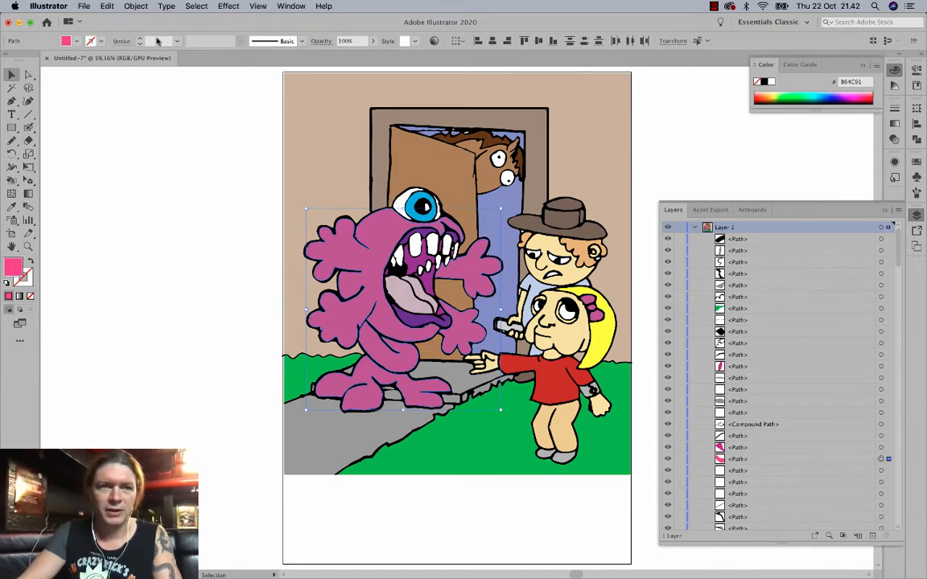
left_click(143, 8)
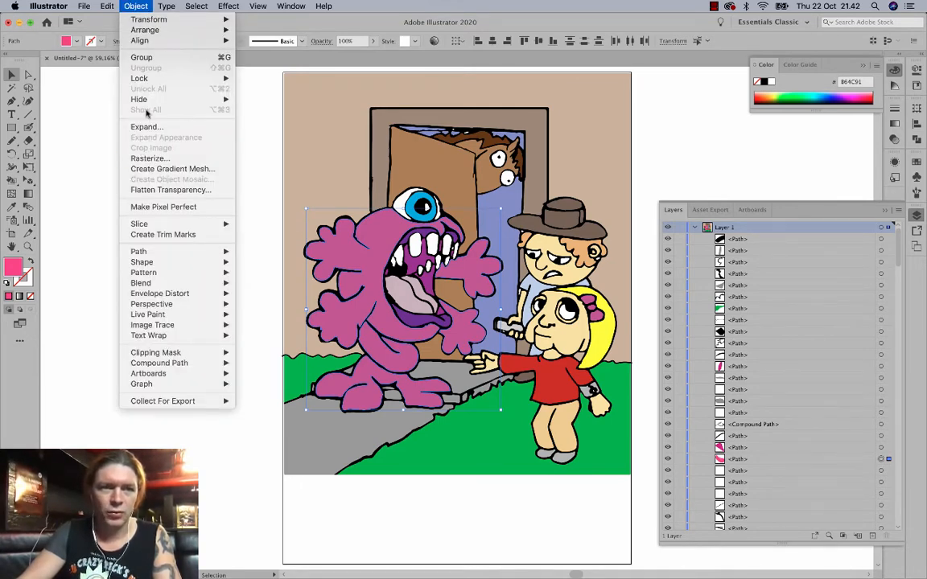
left_click(143, 58)
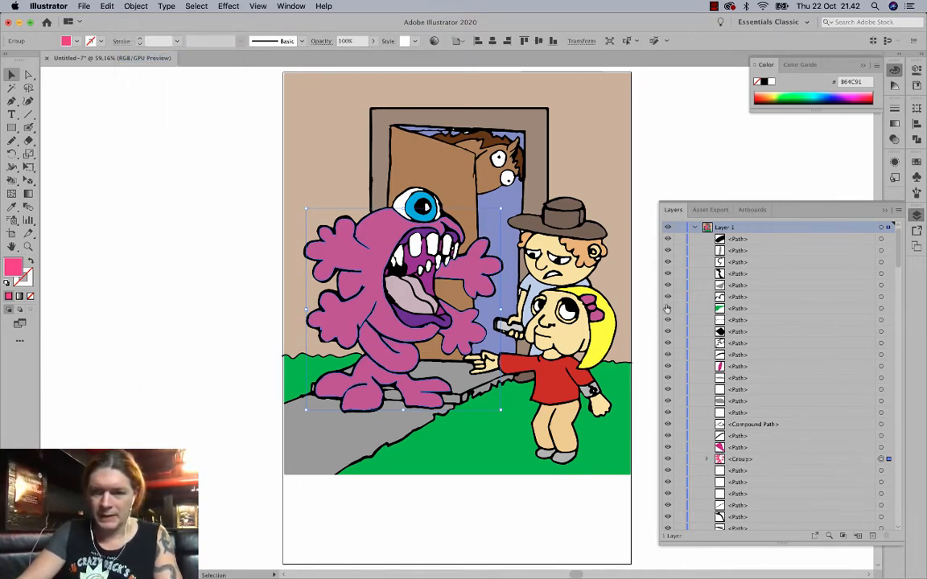
Bring the monster's pink group to the front of Layer 1 and rename it "Monster body".
left_click(761, 458)
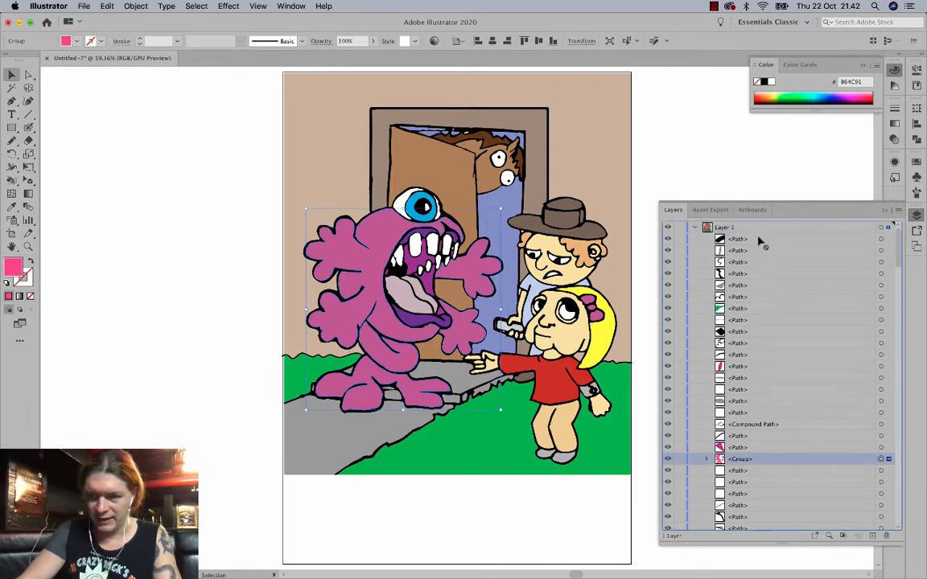
key("super+shift+bracketright")
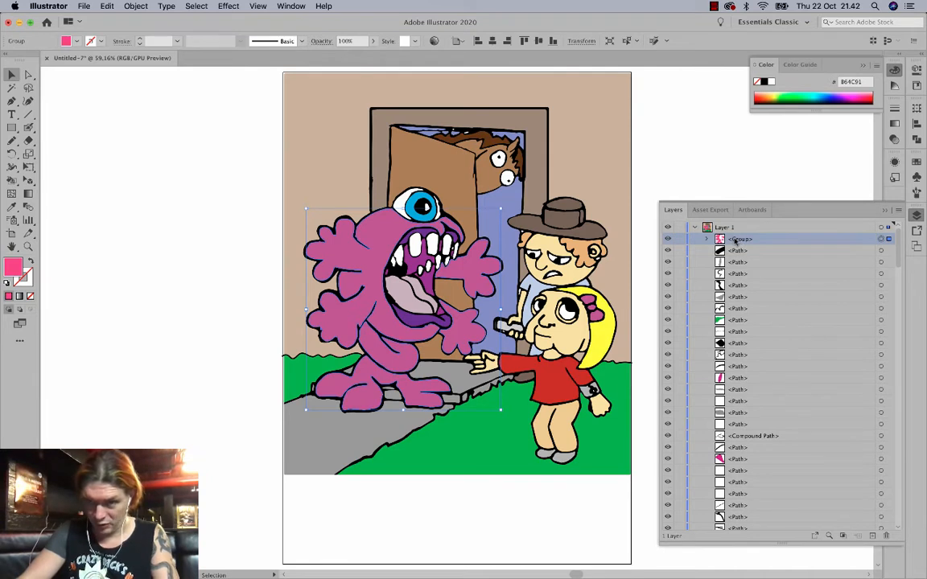
double_click(740, 240)
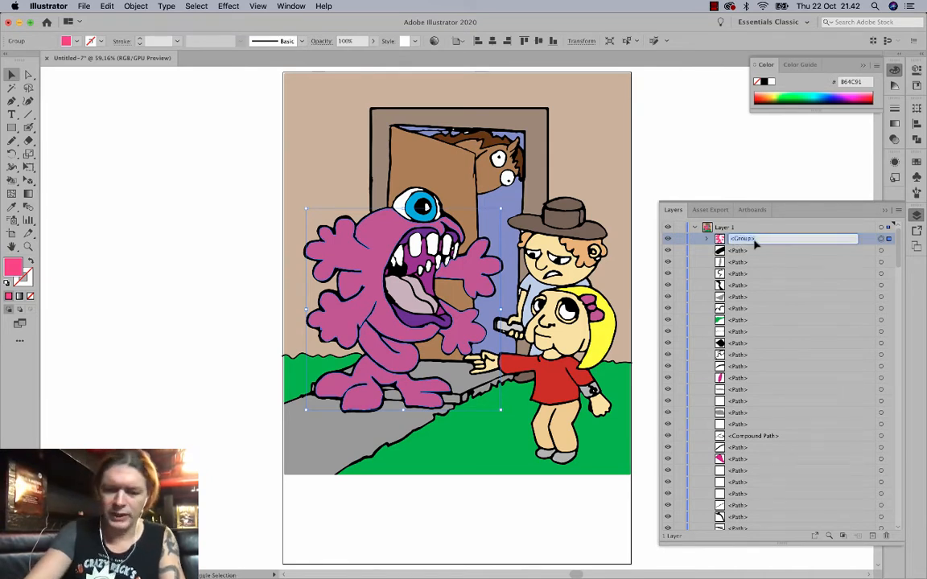
type("Monster body")
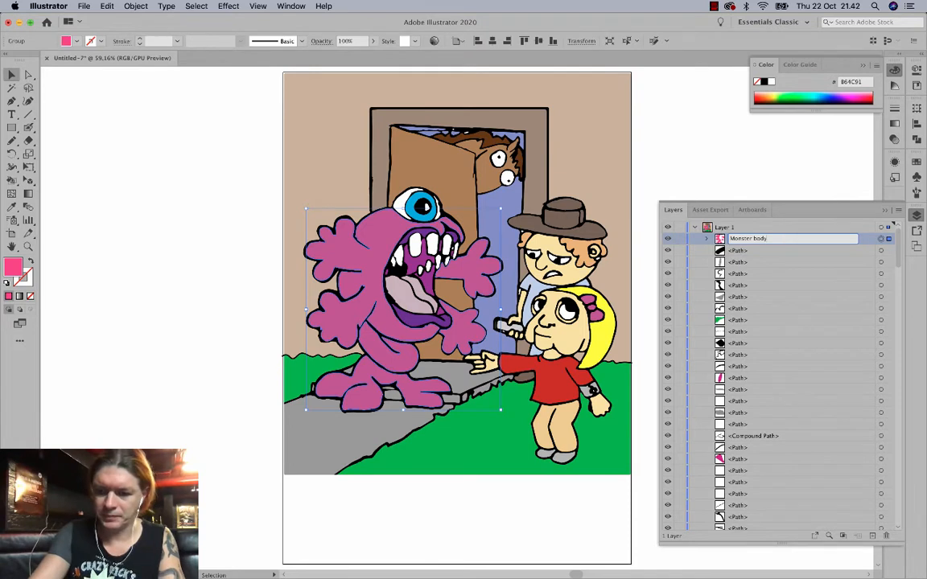
key("Return")
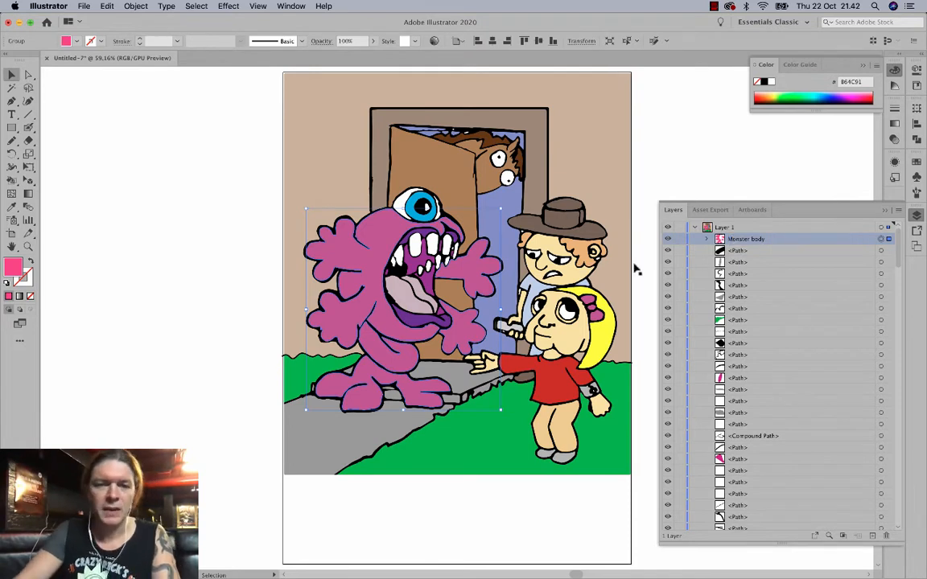
Directly select the monster's main pink body path inside its group and paste a copy of it exactly in front.
left_click(28, 75)
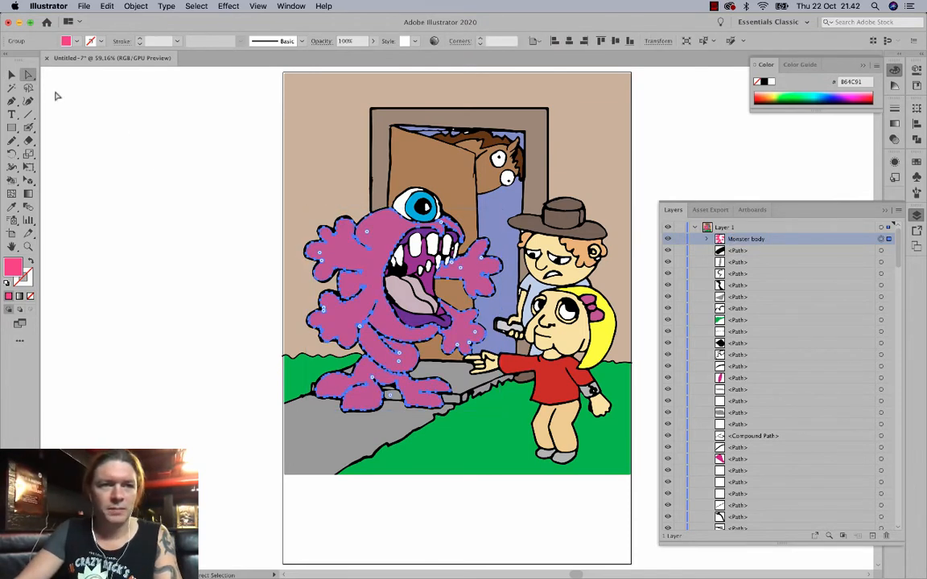
left_click(167, 238)
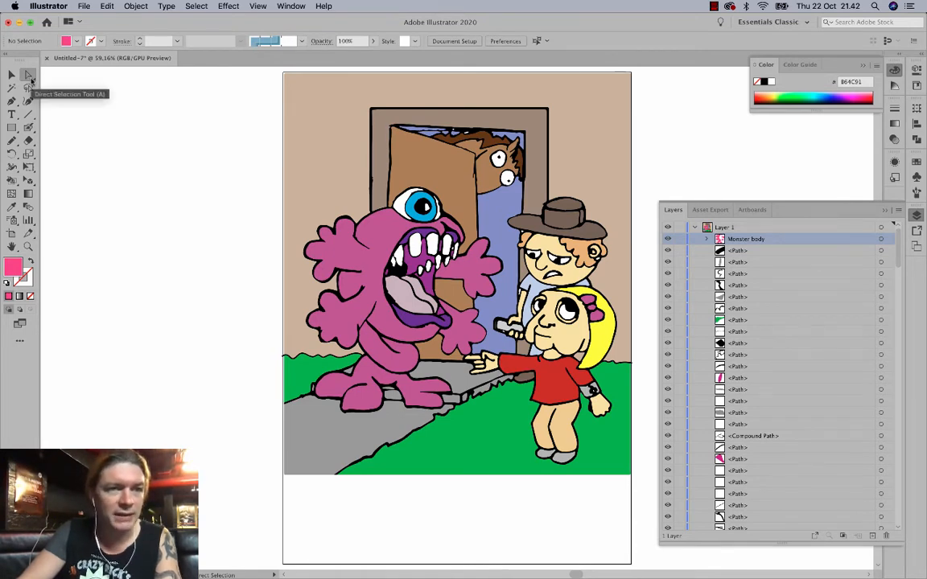
left_click(330, 245)
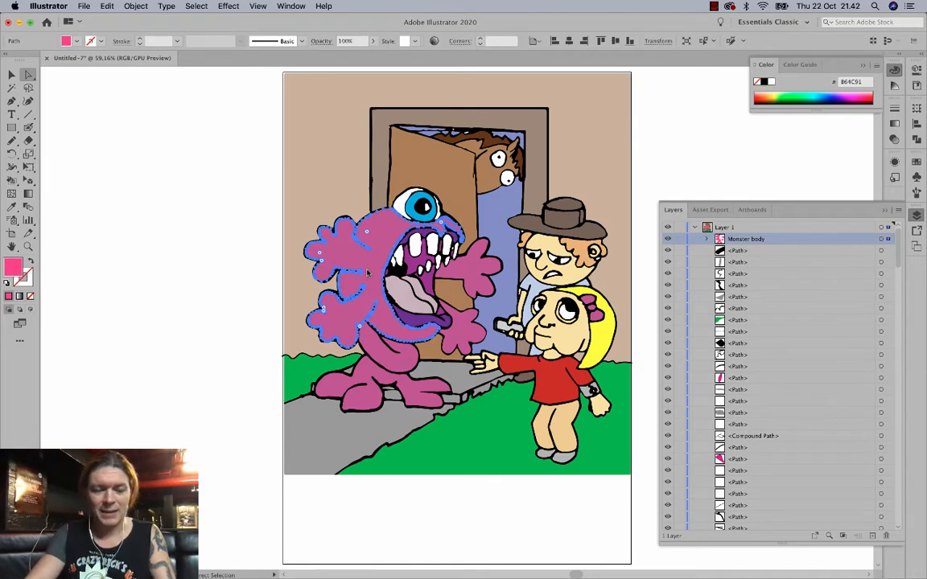
key("v")
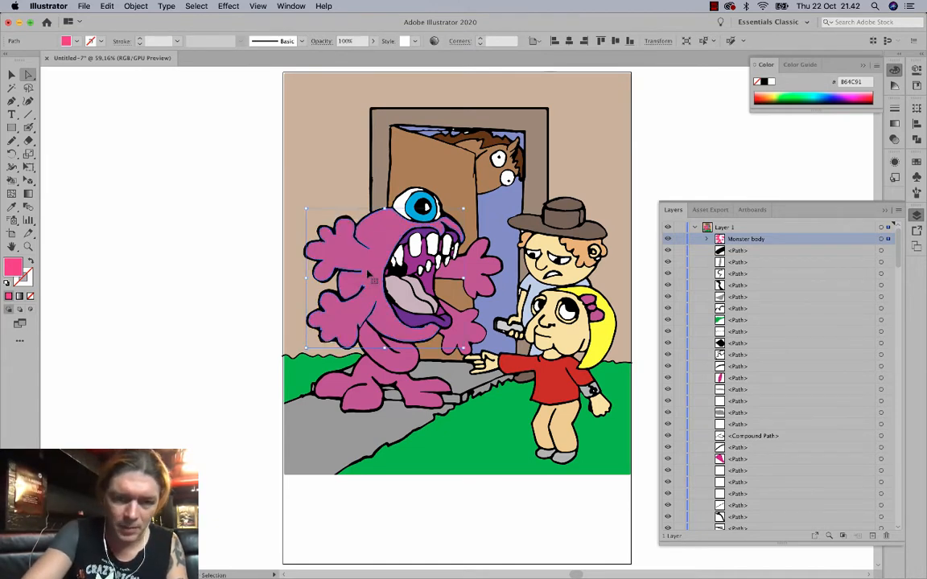
key("a")
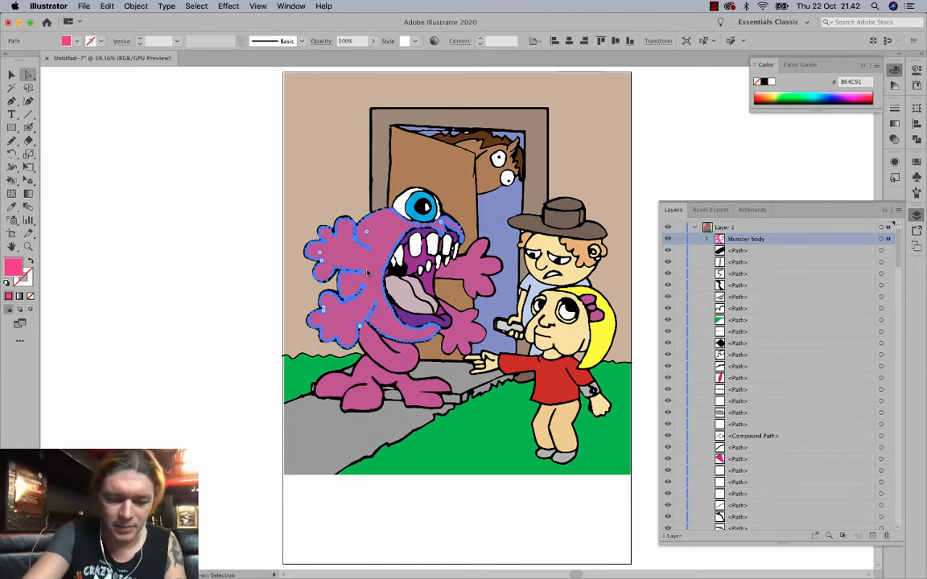
key("v")
key("a")
key("v")
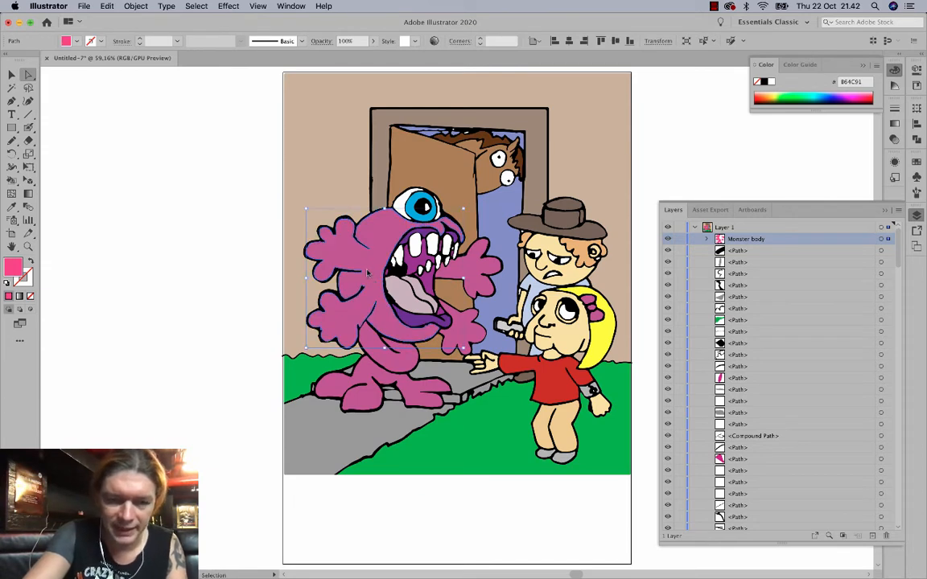
key("a")
left_click(107, 6)
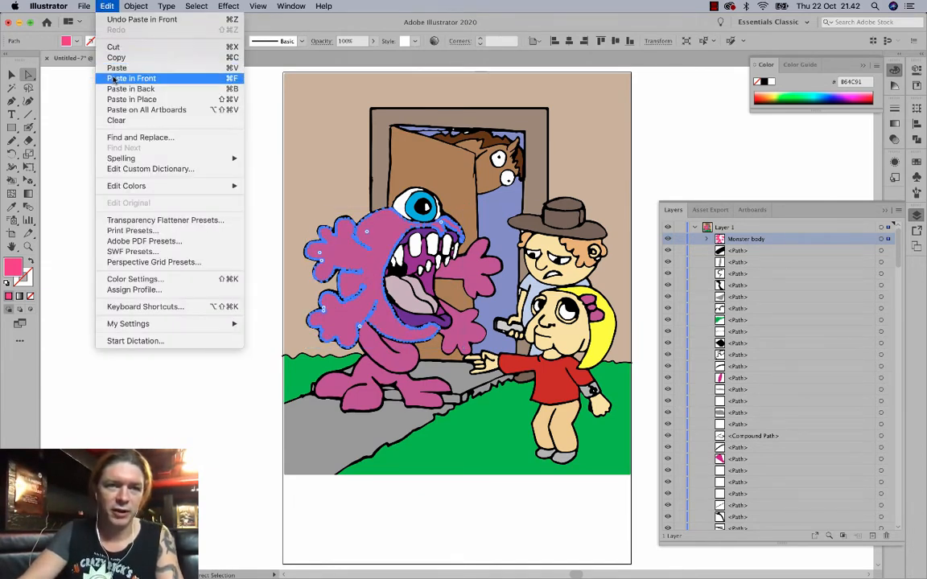
left_click(107, 6)
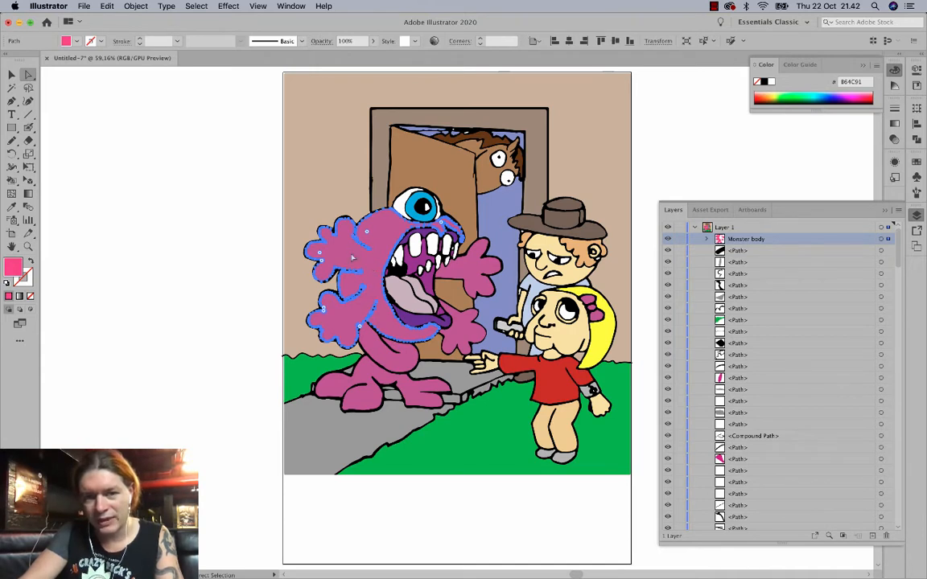
Expand the Monster body group and compare the two identical main body paths stacked inside it.
left_click(708, 238)
left_click(769, 274)
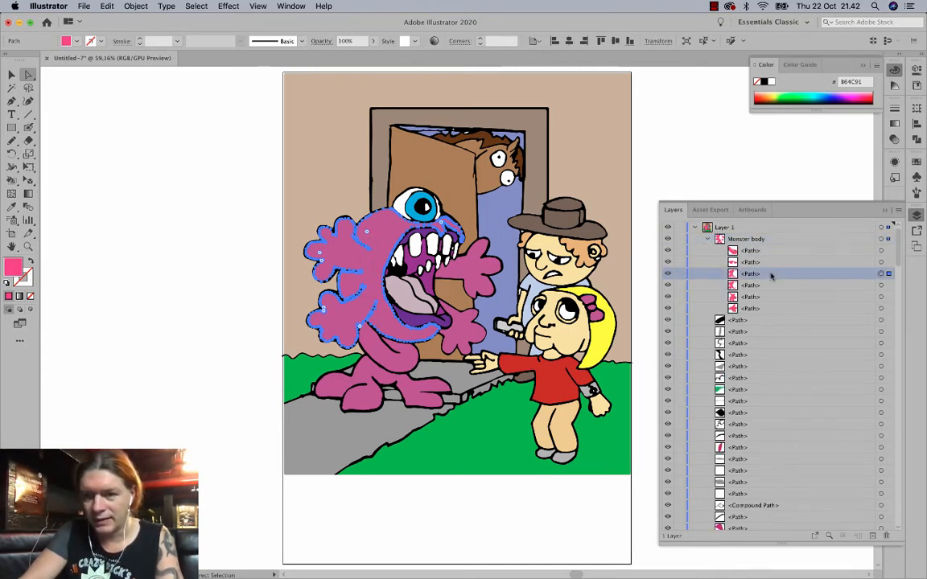
left_click(769, 285)
left_click(768, 274)
left_click(766, 285)
left_click(768, 274)
left_click(767, 284)
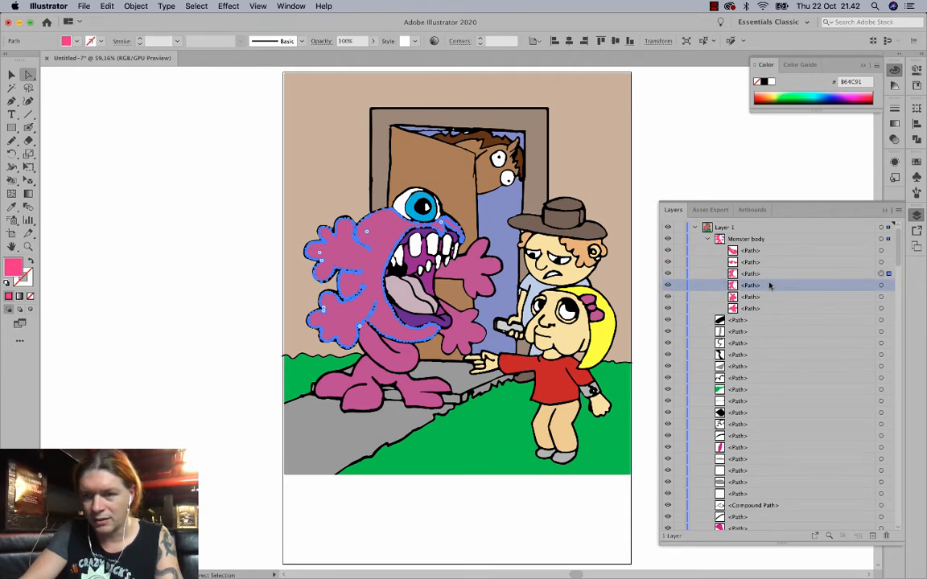
left_click(767, 274)
left_click(767, 285)
left_click(766, 275)
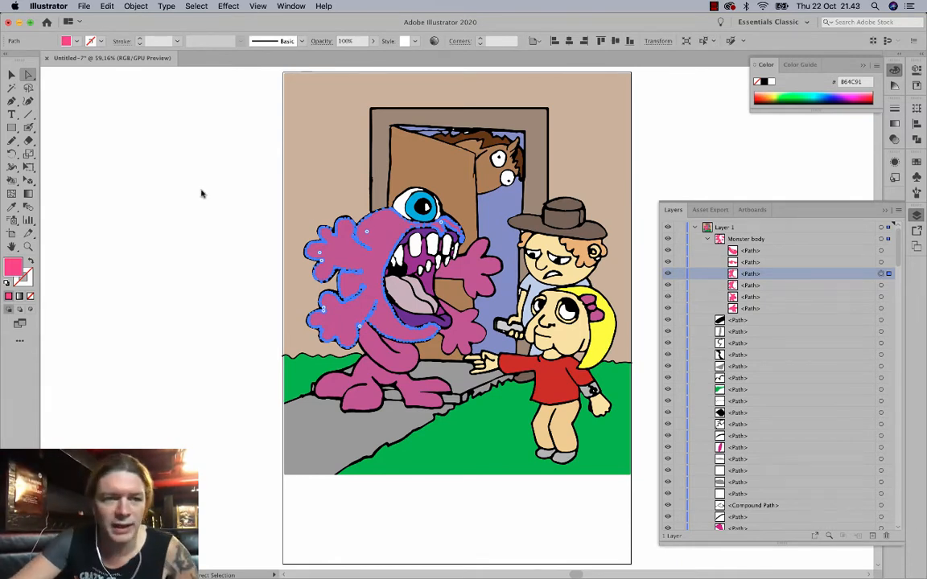
Fill the front copy of the monster's main body with the purple swatch #93278F.
left_click(917, 161)
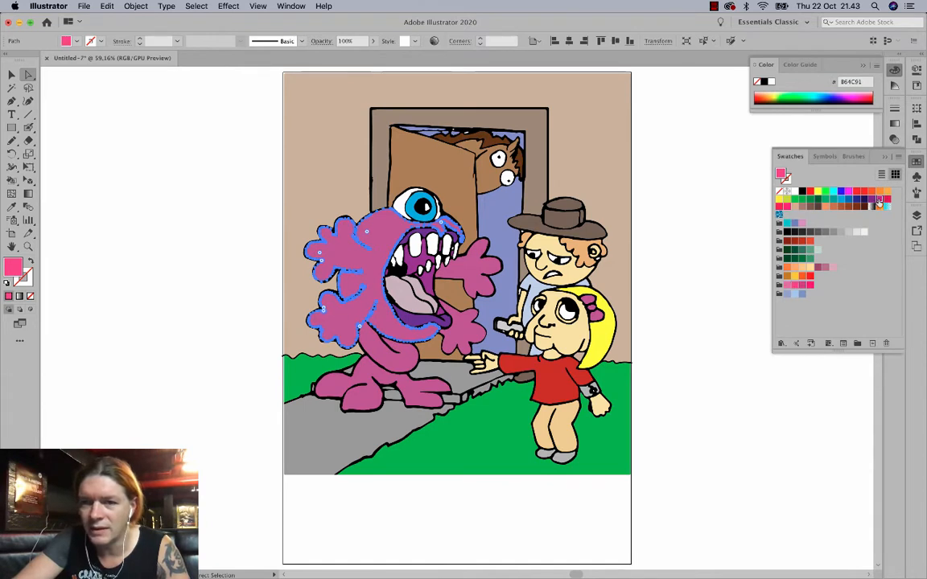
left_click(879, 200)
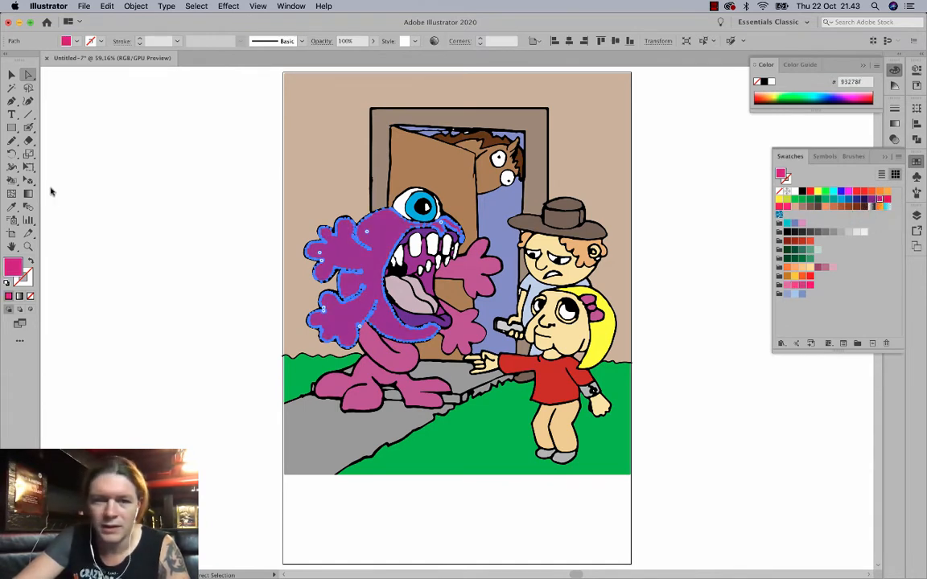
Enlarge the Eraser brush and erase the purple copy across the monster's head and around its mouth, leaving shading at the edges.
left_click_drag(25, 140, 204, 197)
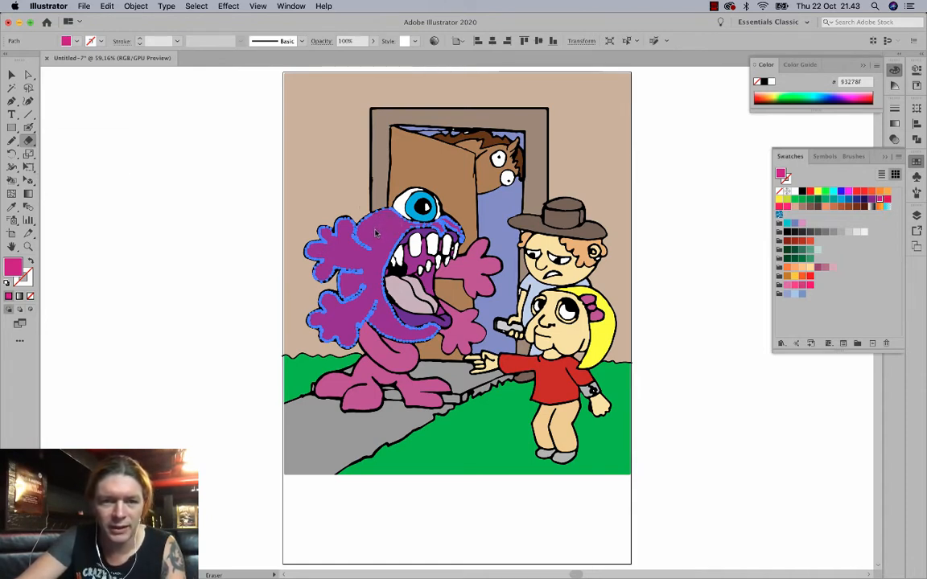
key("Return")
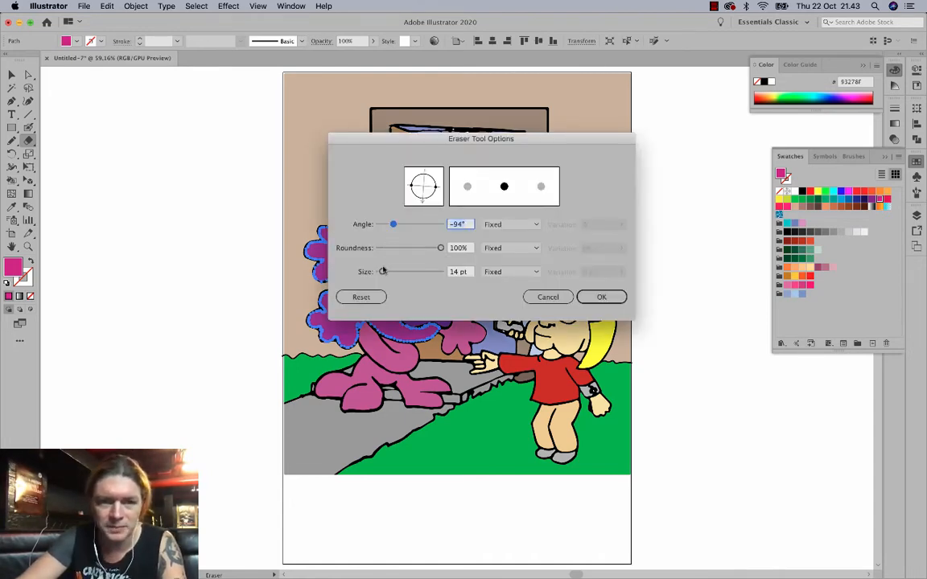
left_click_drag(383, 271, 391, 271)
left_click(594, 299)
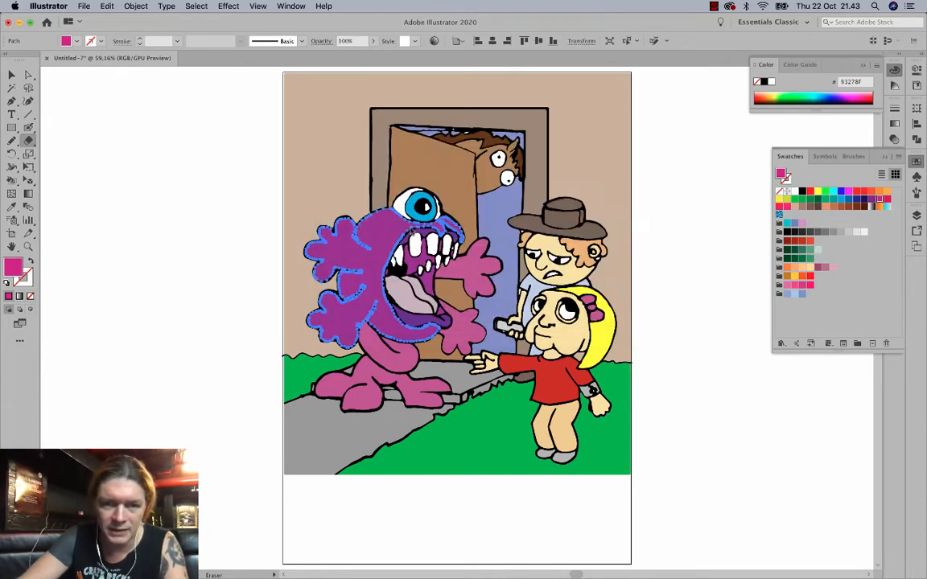
mouse_move(445, 226)
left_mouse_down()
mouse_move(437, 222)
mouse_move(457, 235)
mouse_move(398, 211)
mouse_move(384, 231)
mouse_move(347, 206)
left_mouse_up()
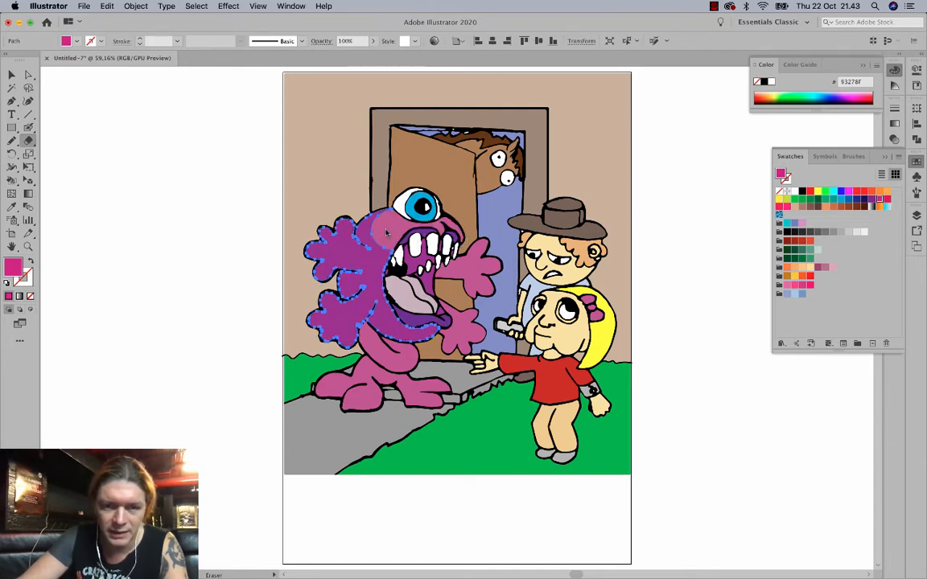
mouse_move(386, 231)
left_mouse_down()
mouse_move(380, 227)
mouse_move(396, 309)
mouse_move(422, 326)
left_mouse_up()
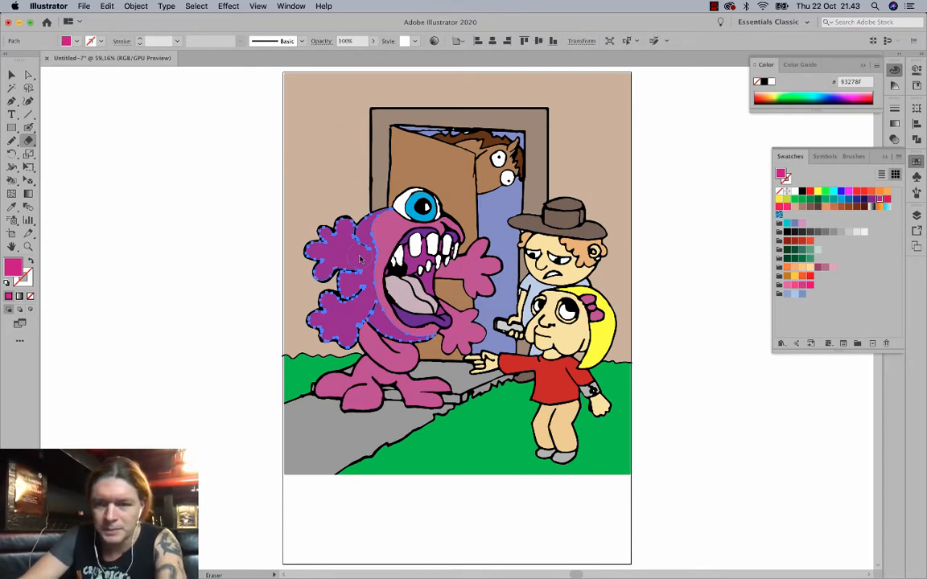
Set the Eraser size to 23 pt and erase a first highlight along a finger of the monster's upper rear arm.
key("Return")
left_click_drag(392, 272, 349, 232)
key("Return")
key("super+z")
mouse_move(380, 265)
left_mouse_down()
mouse_move(350, 246)
mouse_move(352, 228)
mouse_move(301, 188)
left_mouse_up()
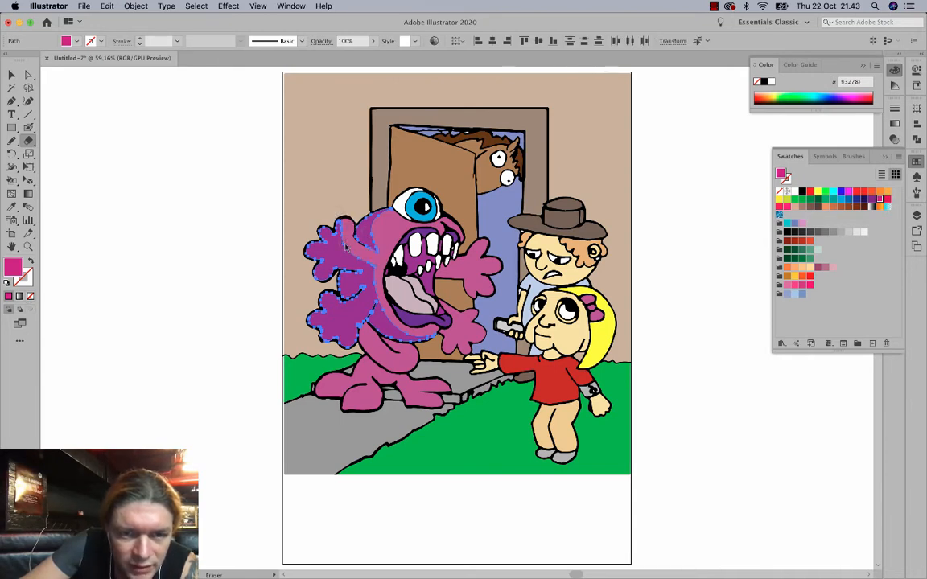
left_click_drag(314, 224, 283, 201)
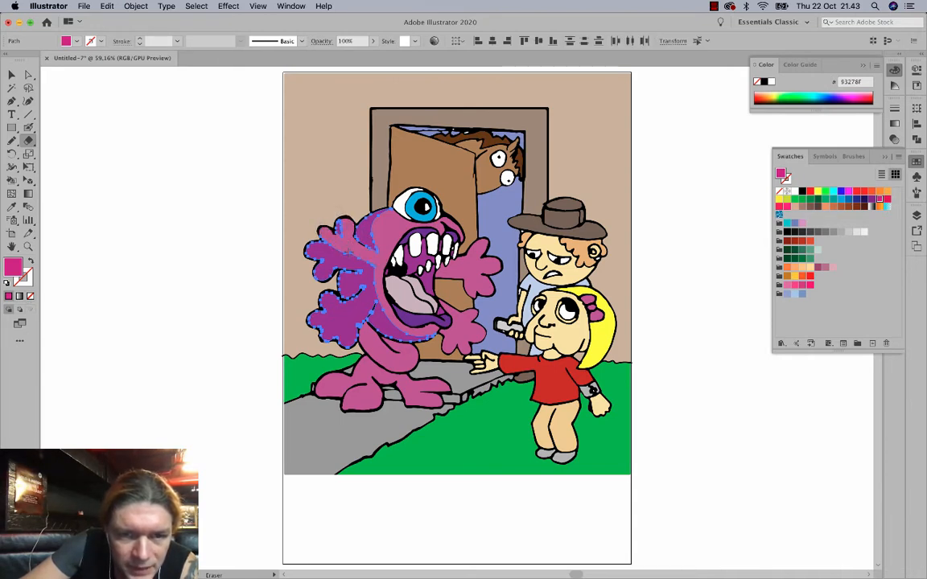
key("super+z")
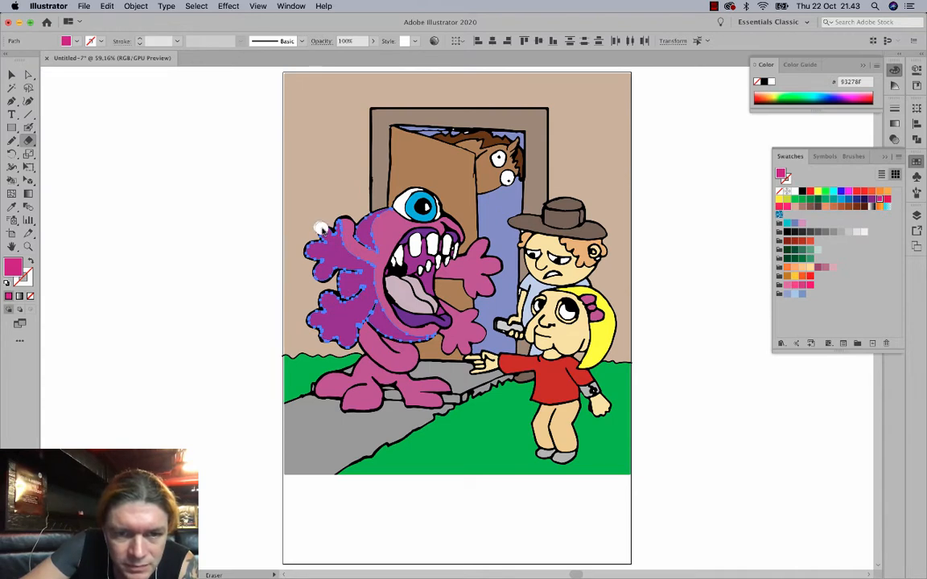
Set the Eraser size to 16 pt and erase highlight strokes along the fingers and forearms of the monster's two rear arms.
key("Return")
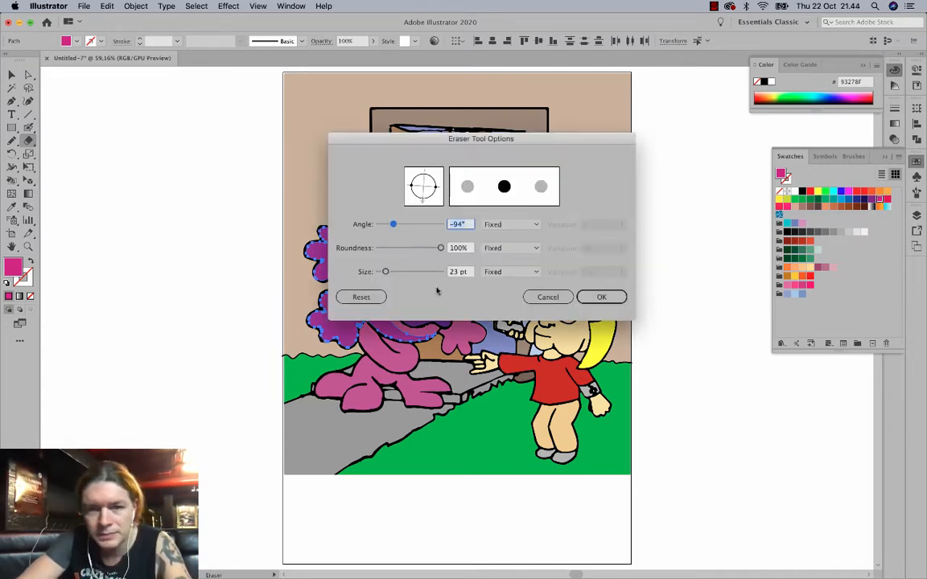
left_click_drag(389, 272, 385, 272)
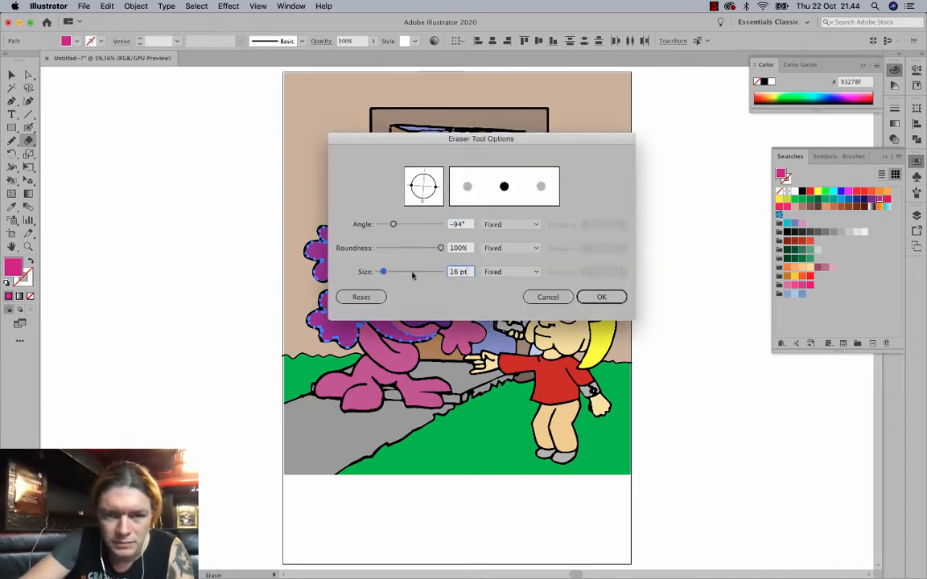
key("Return")
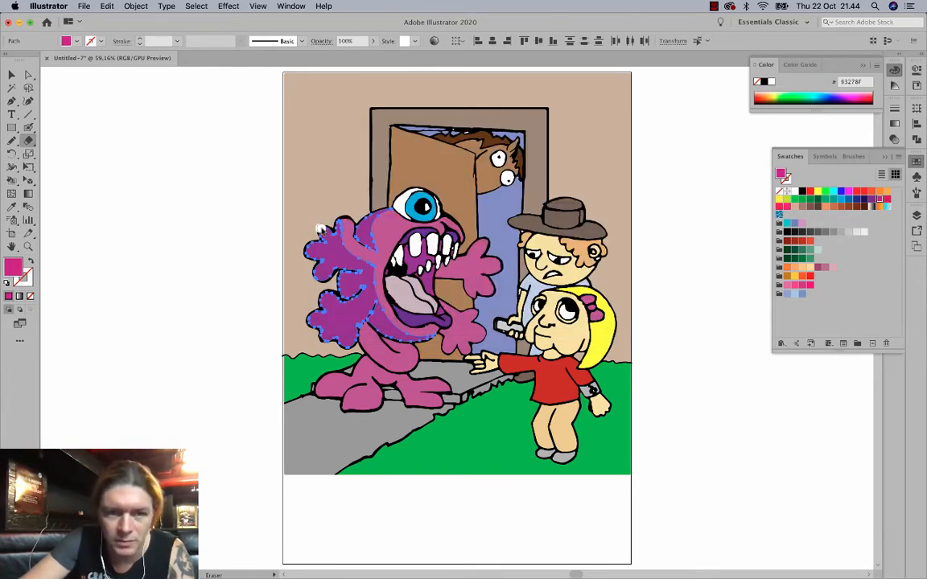
mouse_move(321, 229)
left_mouse_down()
mouse_move(307, 252)
mouse_move(360, 258)
left_mouse_up()
left_click_drag(311, 254, 378, 272)
mouse_move(320, 274)
left_mouse_down()
mouse_move(377, 272)
mouse_move(361, 279)
mouse_move(370, 302)
left_mouse_up()
mouse_move(312, 322)
left_mouse_down()
mouse_move(362, 318)
mouse_move(367, 308)
left_mouse_up()
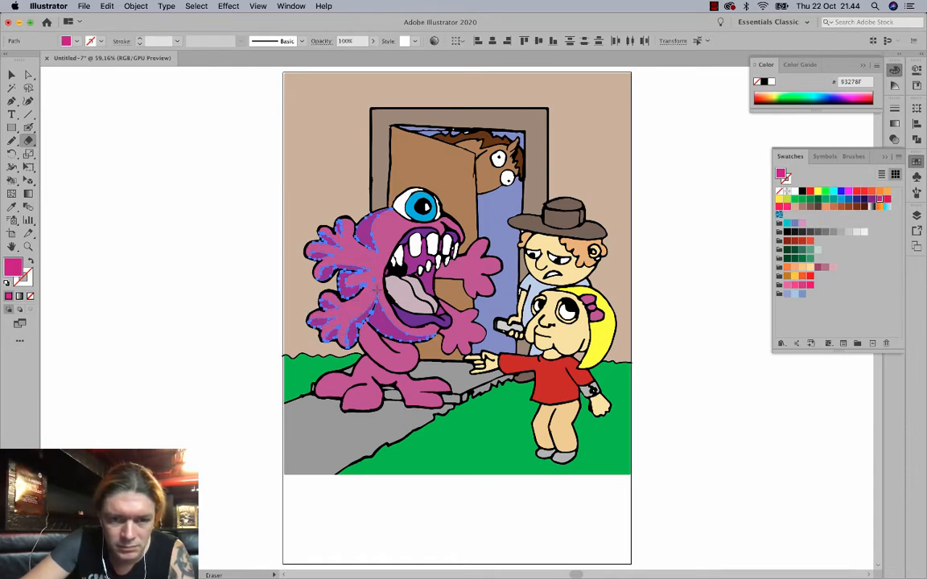
Paste a copy of the monster's belly path in front and recolour it with the purple sampled from the body shading.
left_click(28, 74)
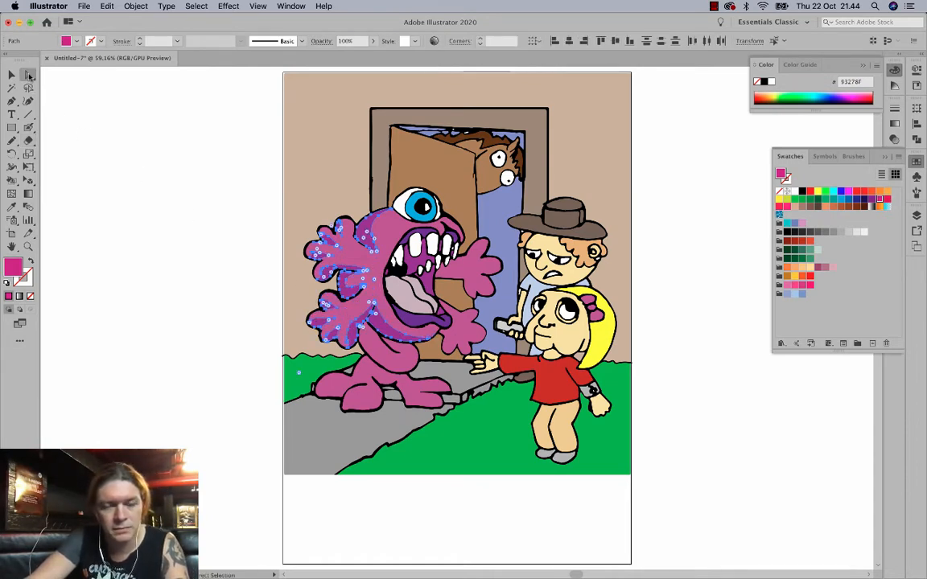
left_click(371, 348)
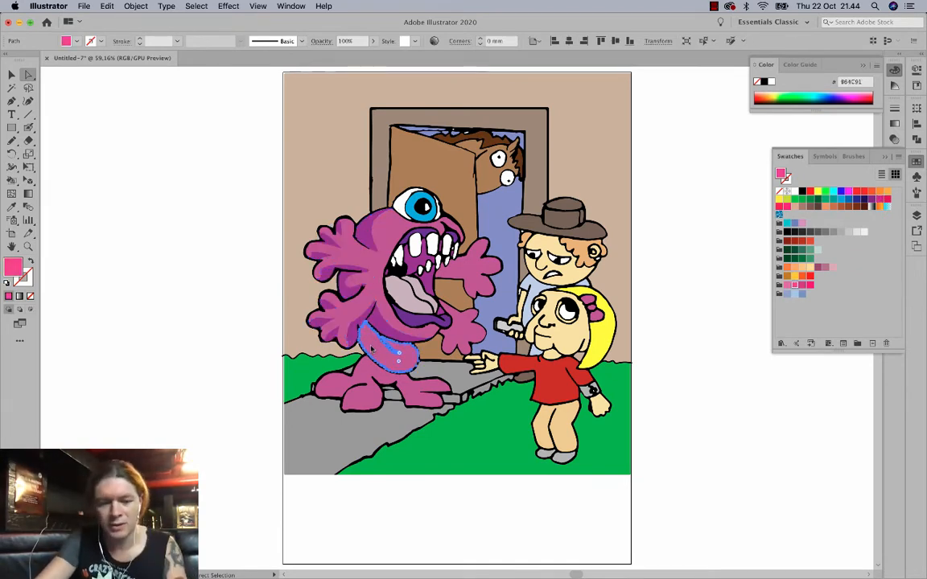
key("v")
key("a")
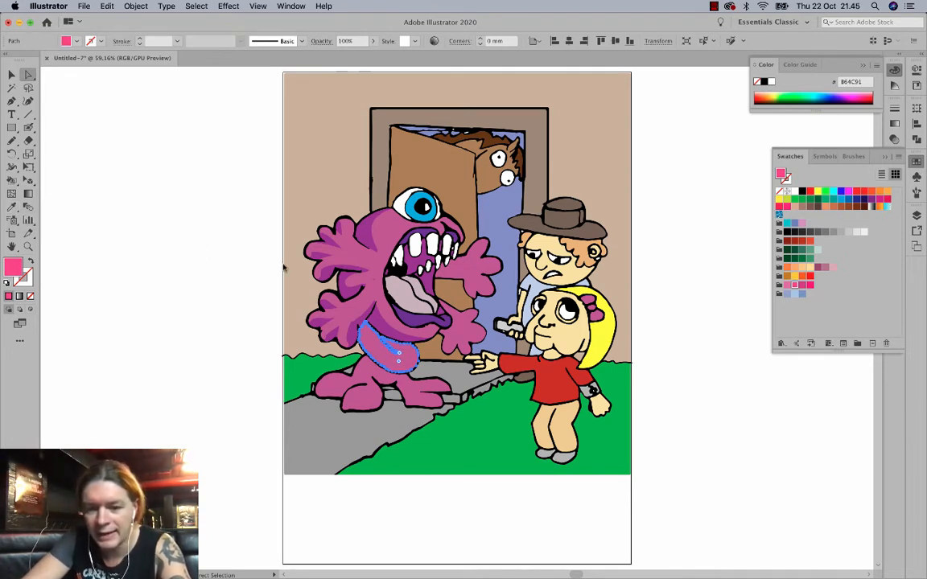
key("i")
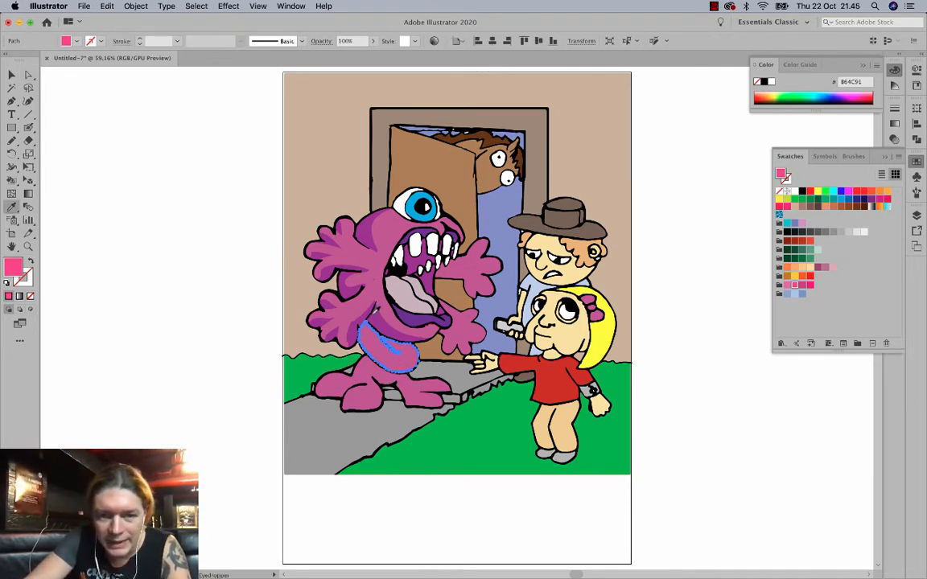
left_click(376, 321)
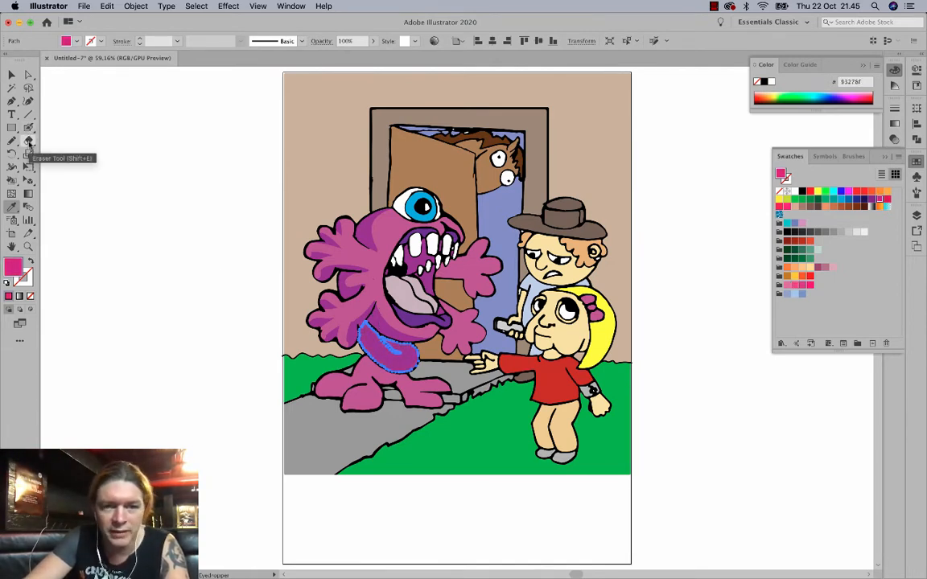
Erase the middle of the purple belly copy so that only shading along its edges remains.
left_click(29, 140)
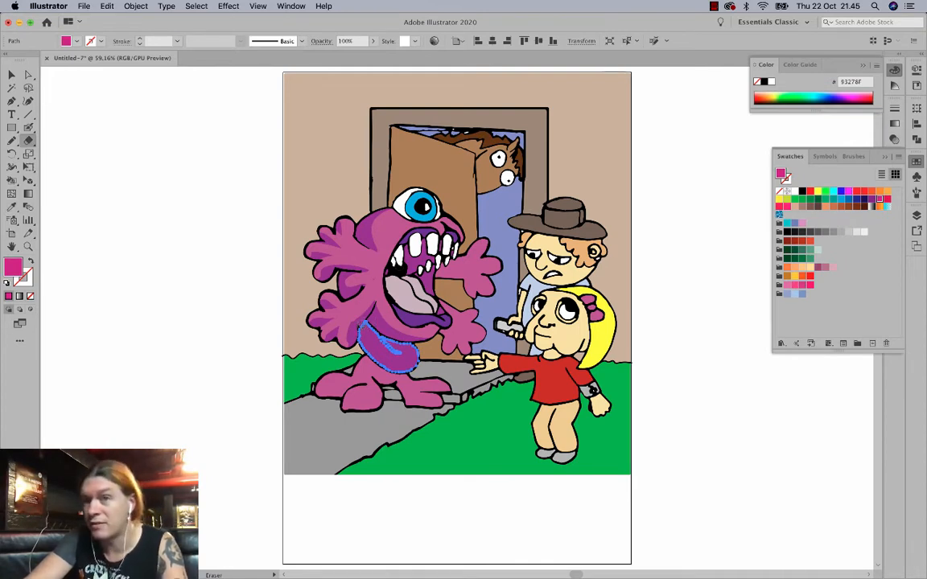
mouse_move(367, 333)
left_mouse_down()
mouse_move(384, 345)
mouse_move(334, 302)
left_mouse_up()
key("a")
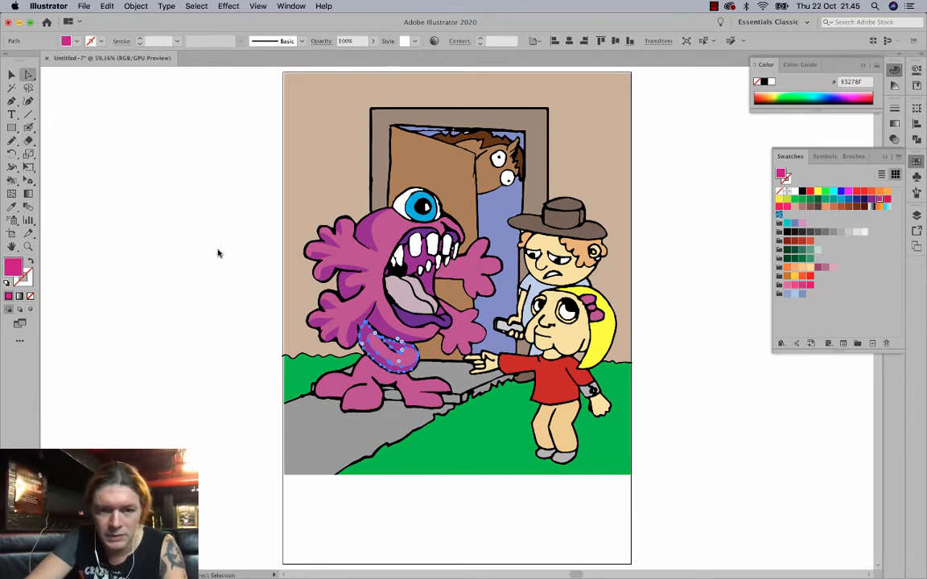
Paste a copy of the monster's legs and feet path in front and recolour it with the purple sampled from the arm shading.
left_click(366, 372)
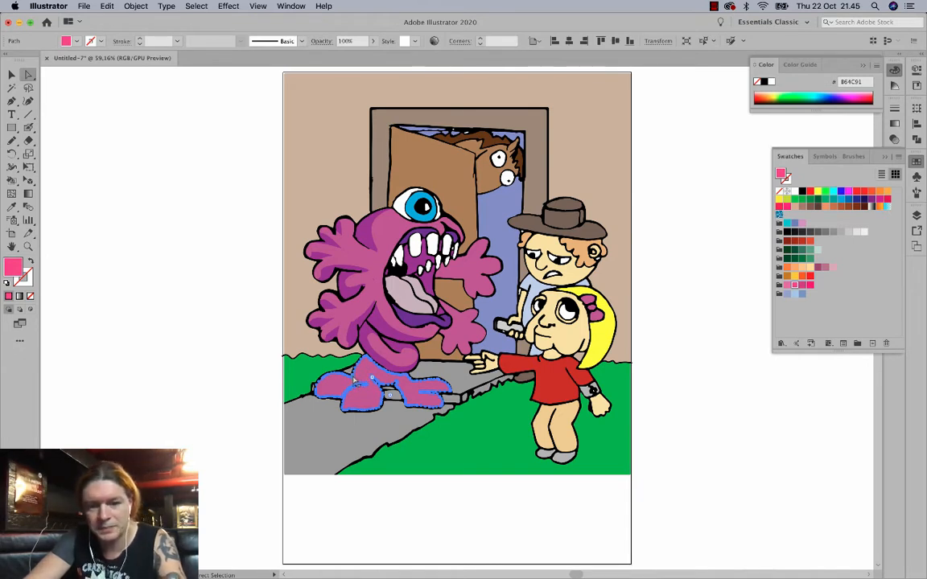
key("v")
key("a")
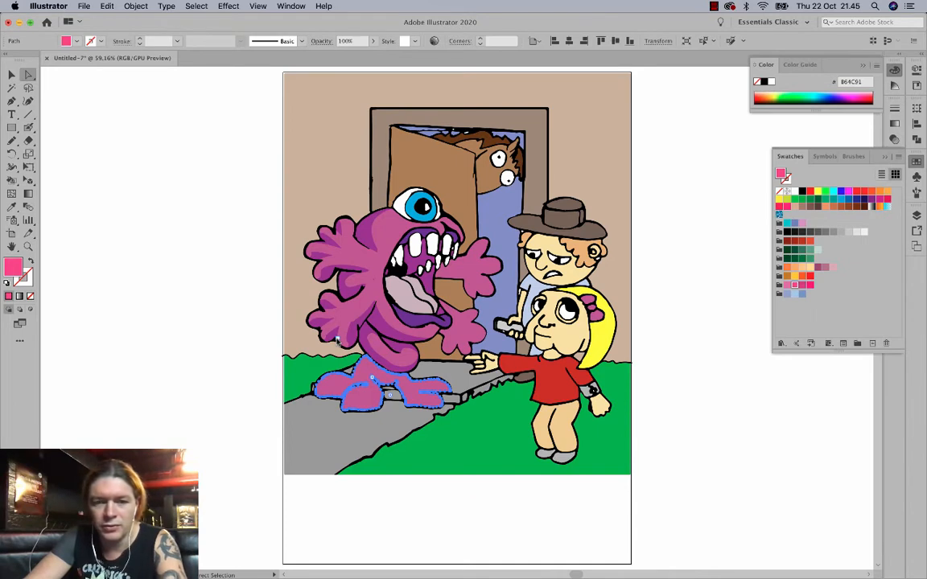
key("i")
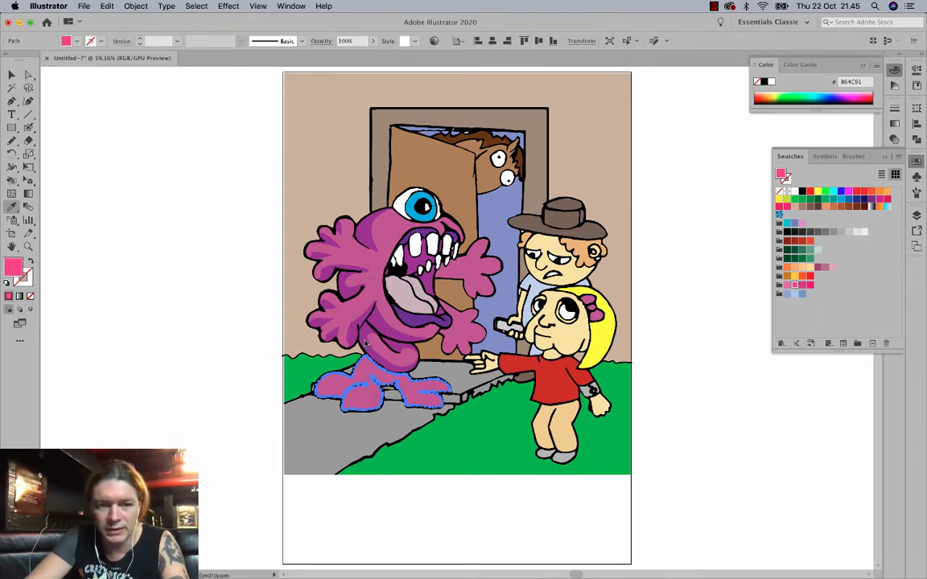
left_click(330, 300)
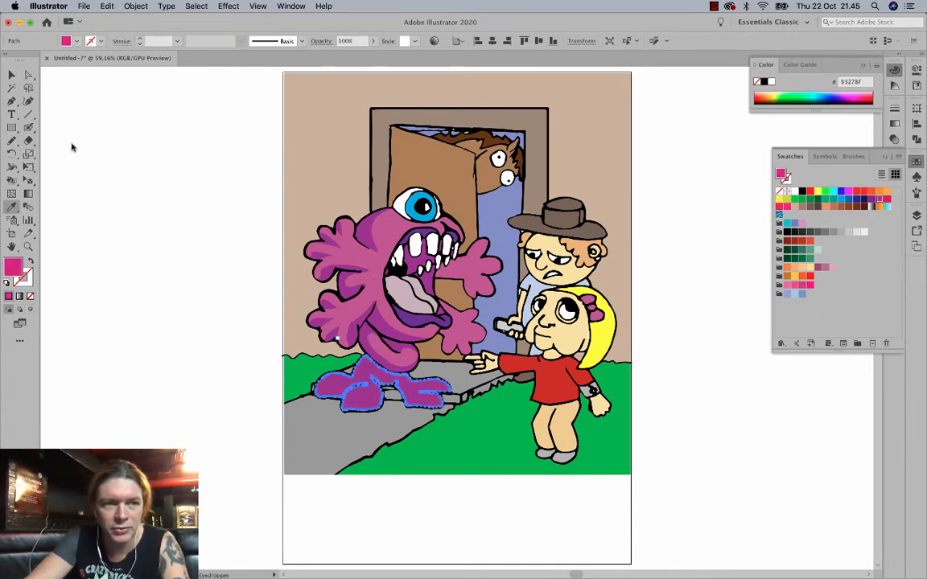
Erase highlight strokes along the purple legs and feet copy so that only shading along its edges remains.
left_click(28, 140)
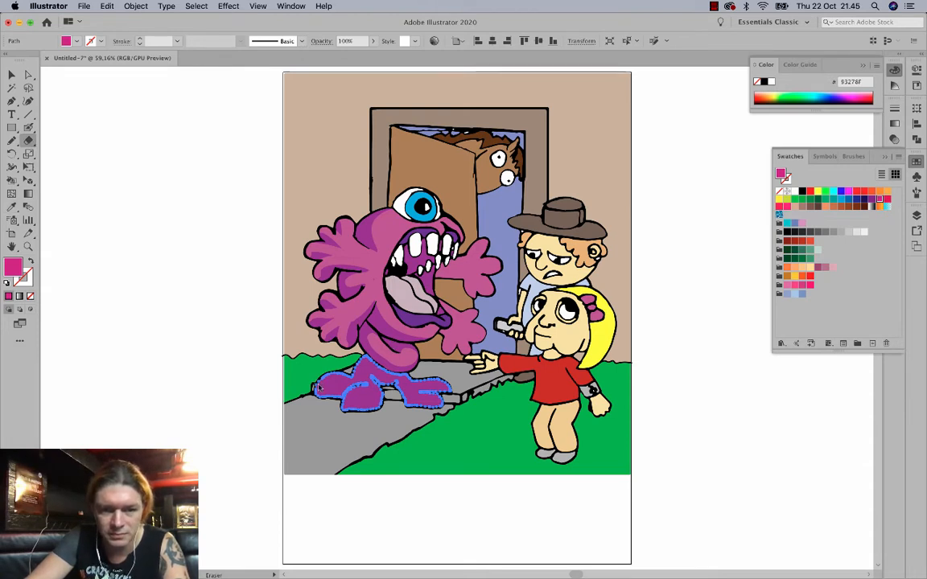
mouse_move(318, 387)
left_mouse_down()
mouse_move(350, 386)
mouse_move(368, 362)
mouse_move(378, 394)
left_mouse_up()
left_click_drag(402, 379, 445, 389)
left_click_drag(407, 382, 438, 404)
mouse_move(409, 390)
left_mouse_down()
mouse_move(442, 405)
mouse_move(409, 385)
left_mouse_up()
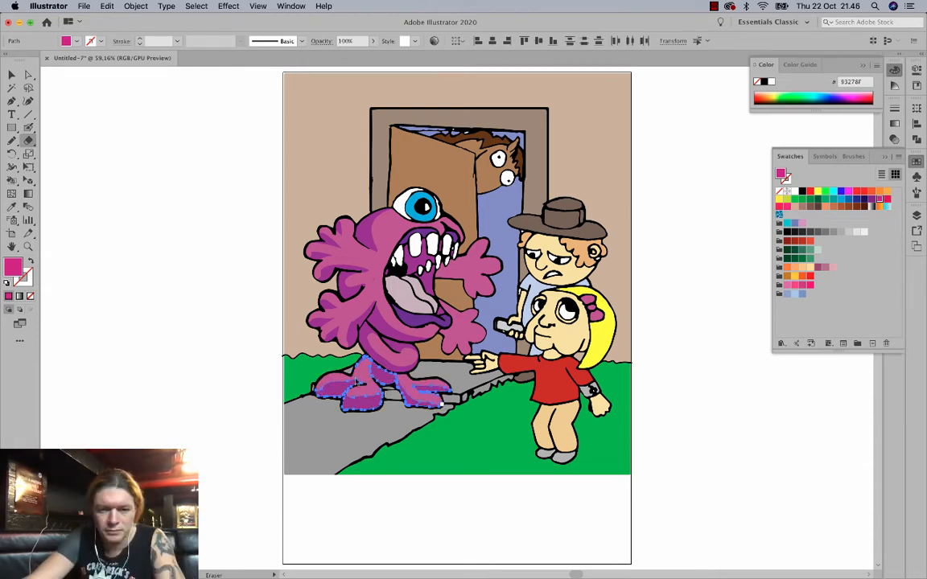
Paste copies of the monster's two front arms in front and recolour them with the purple sampled from the body shading.
key("a")
left_click(465, 336)
left_click(468, 270, "shift")
key("i")
left_click(378, 277)
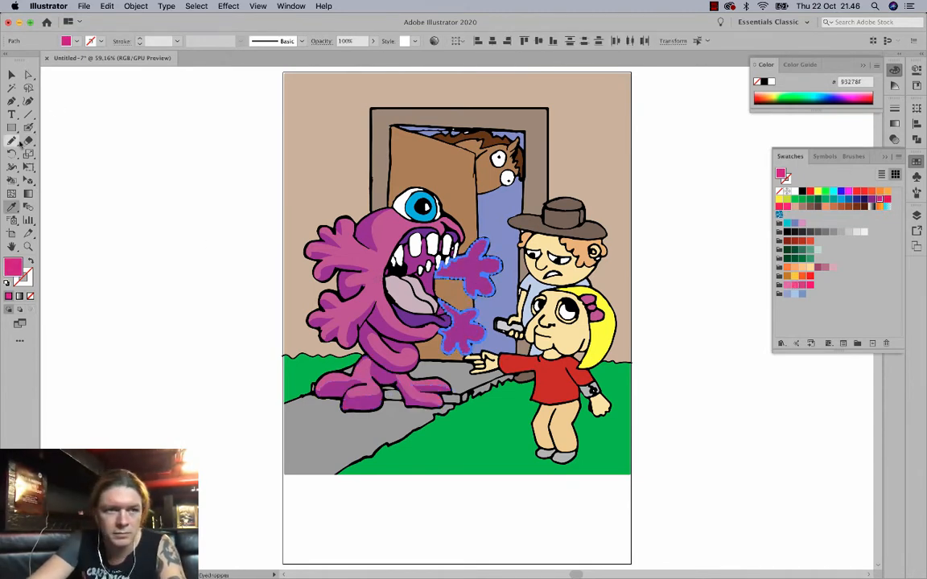
Erase highlight strokes along the fingers and forearm of the monster's upper front arm, and deselect the artwork.
left_click(29, 140)
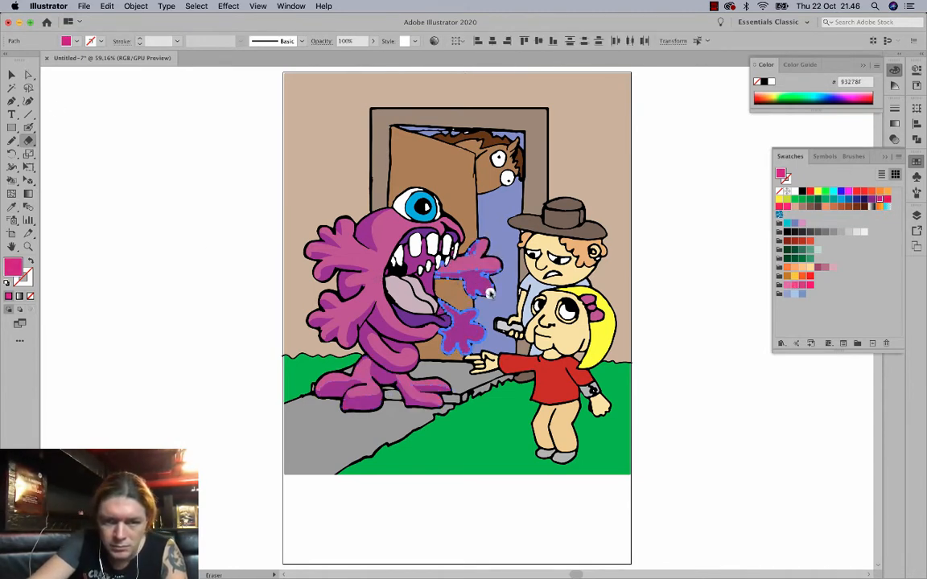
left_click_drag(489, 294, 458, 270)
left_click(12, 74)
left_click(161, 145)
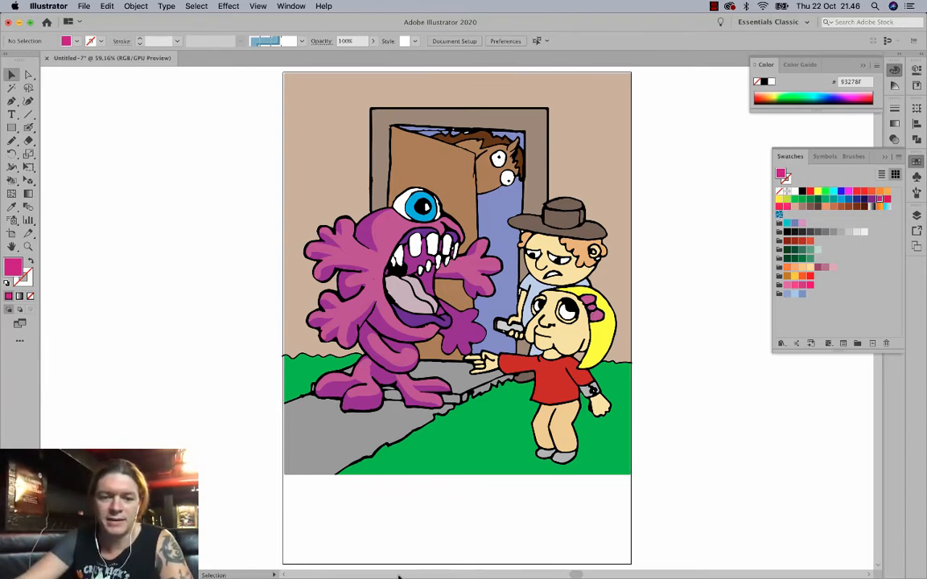
Switch to Photoshop, look at family_guy.jpg and the random_illustration_by_anno.psd line drawing, and return to Illustrator.
left_click(275, 558)
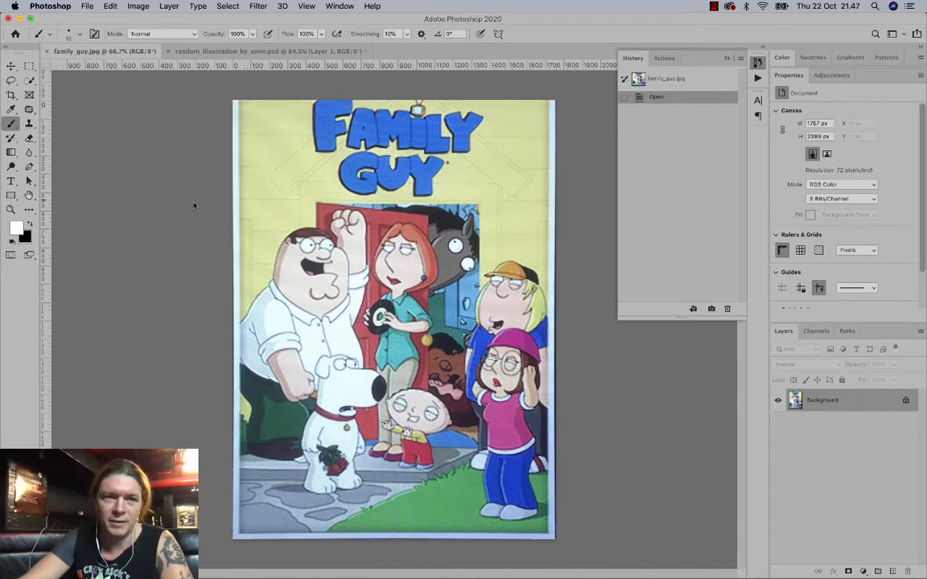
left_click(207, 51)
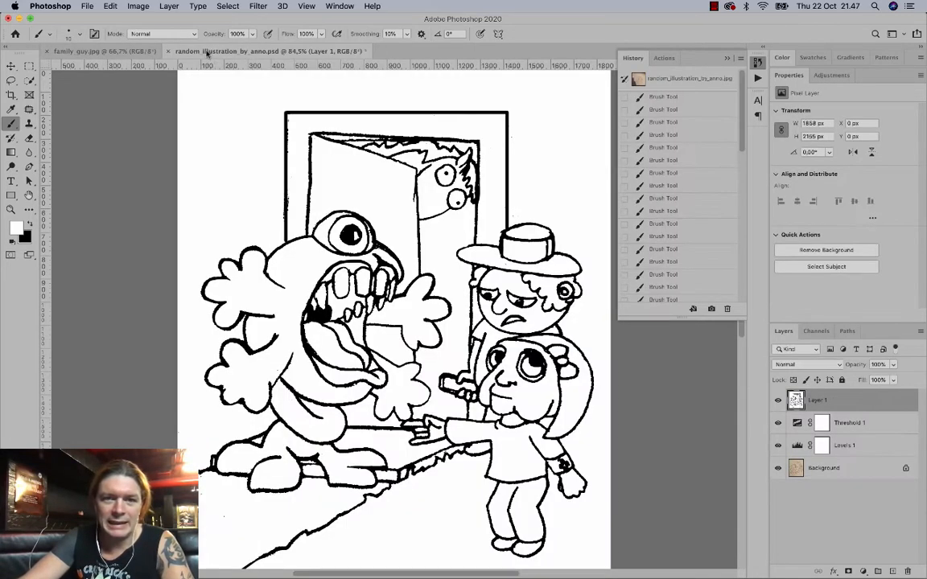
mouse_move(256, 572)
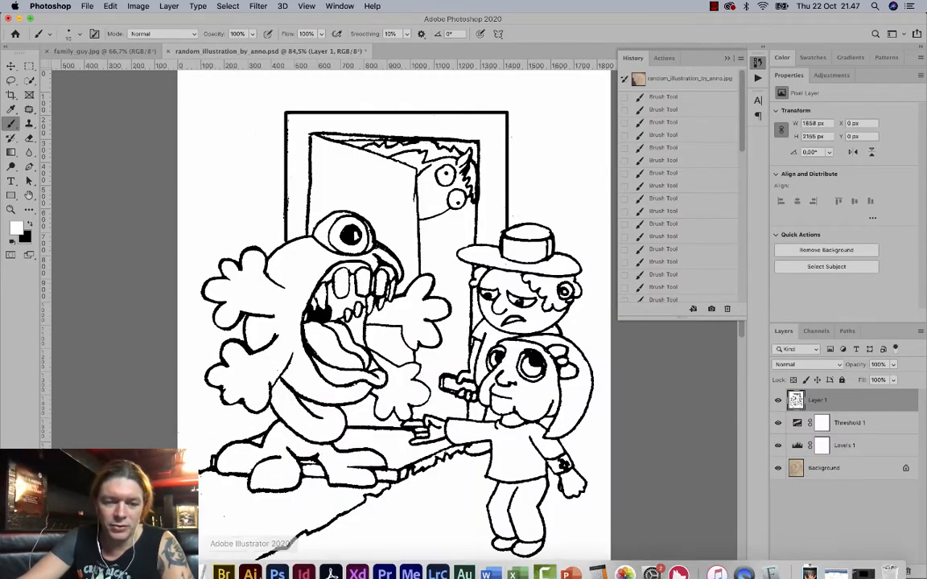
left_click(251, 562)
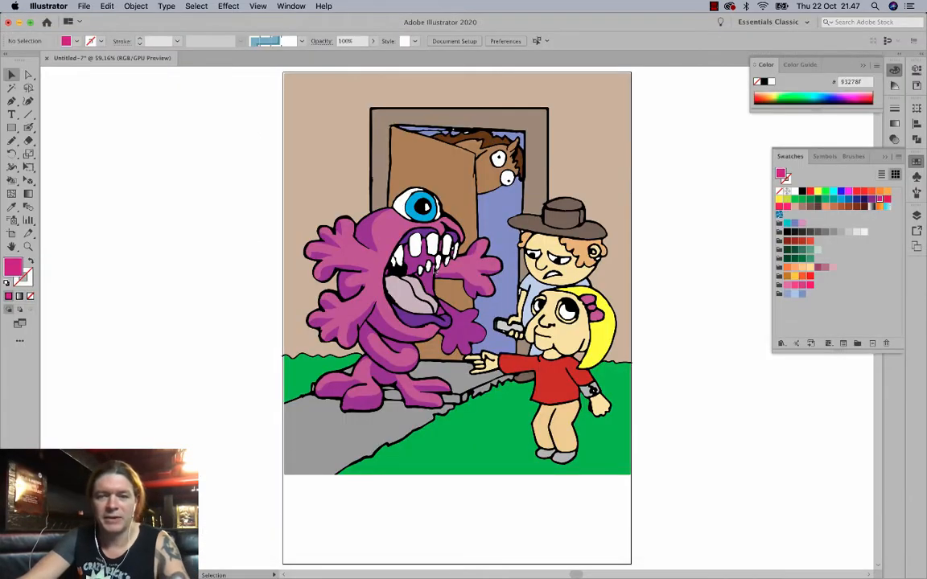
Add a line of point type on the wall above the door and set its font size to 60 pt.
scroll(383, 215, "up", 6)
scroll(265, 330, "down", 3)
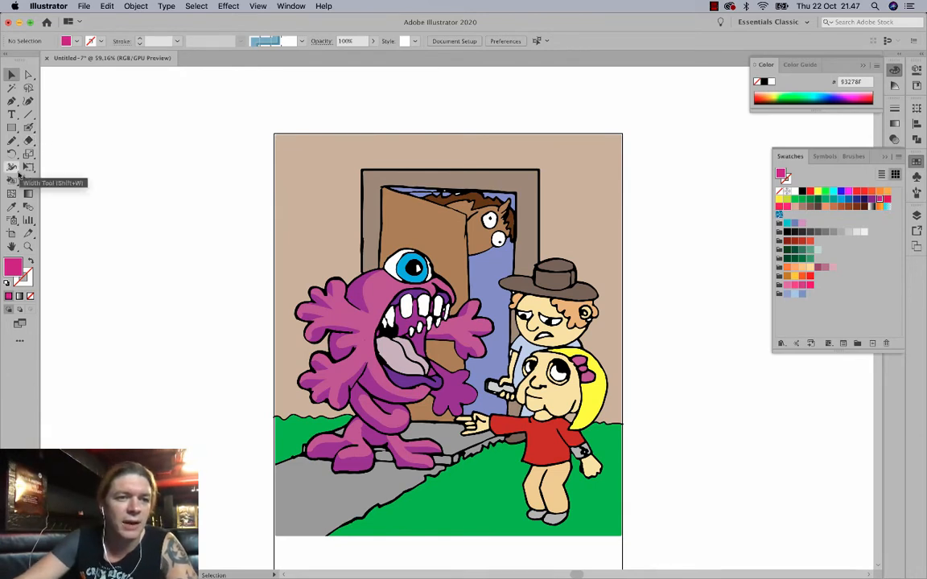
left_click(13, 114)
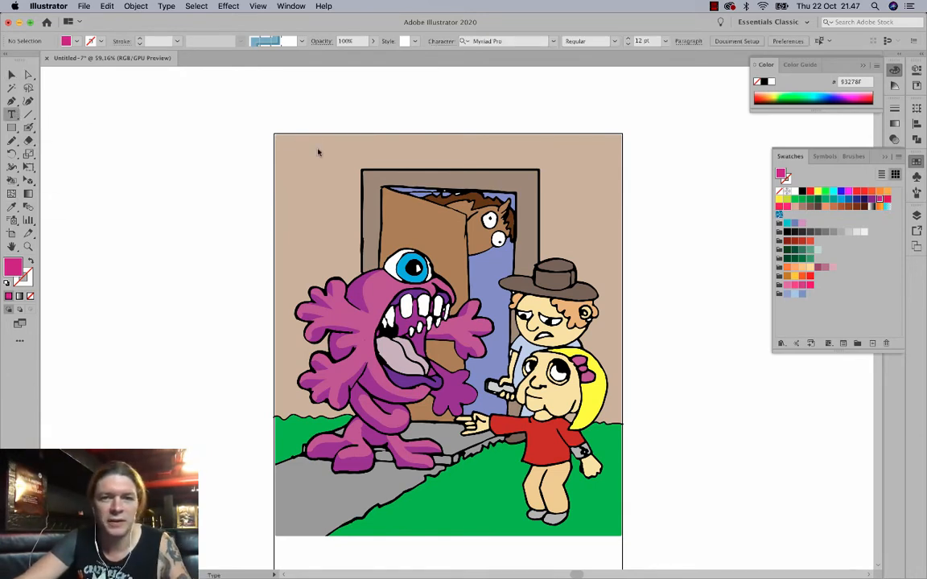
left_click(317, 155)
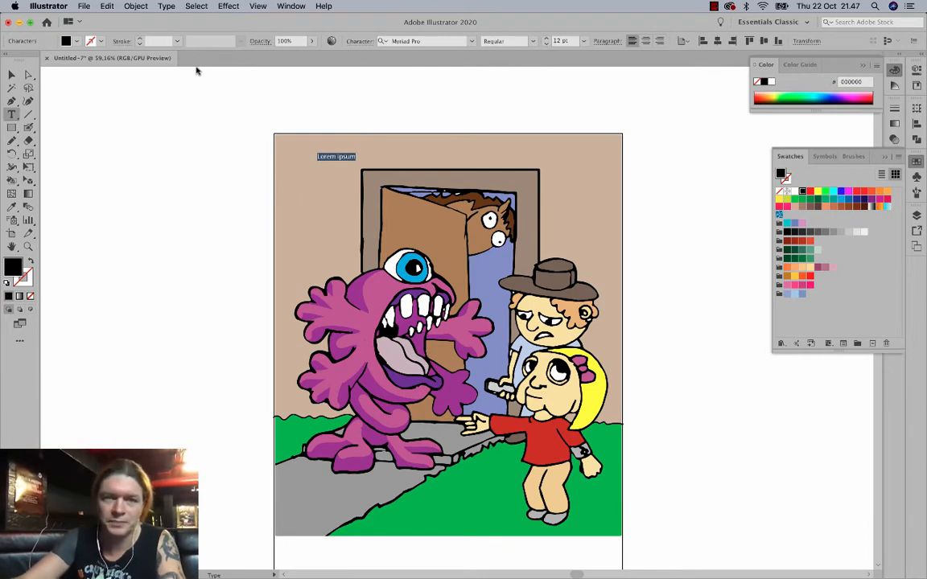
left_click(561, 41)
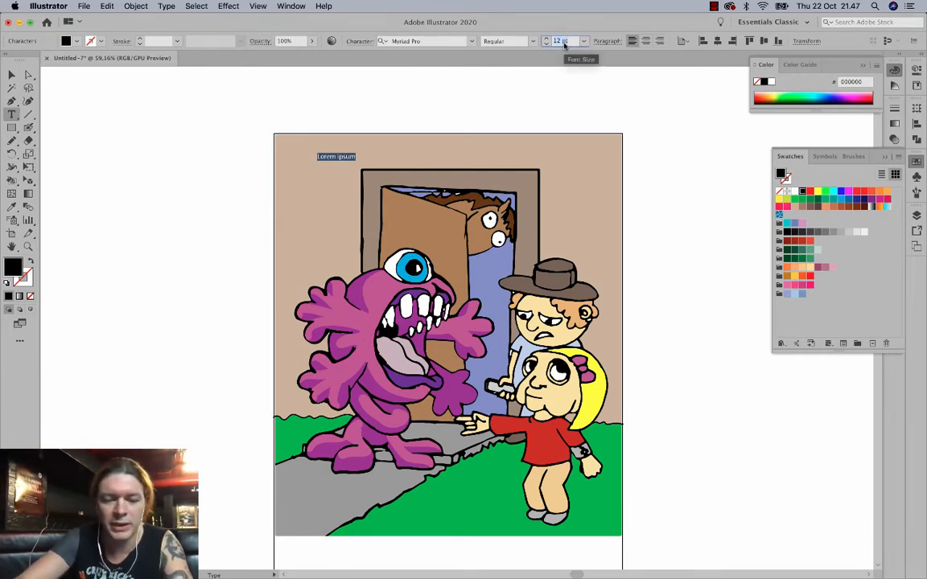
type("30")
key("Return")
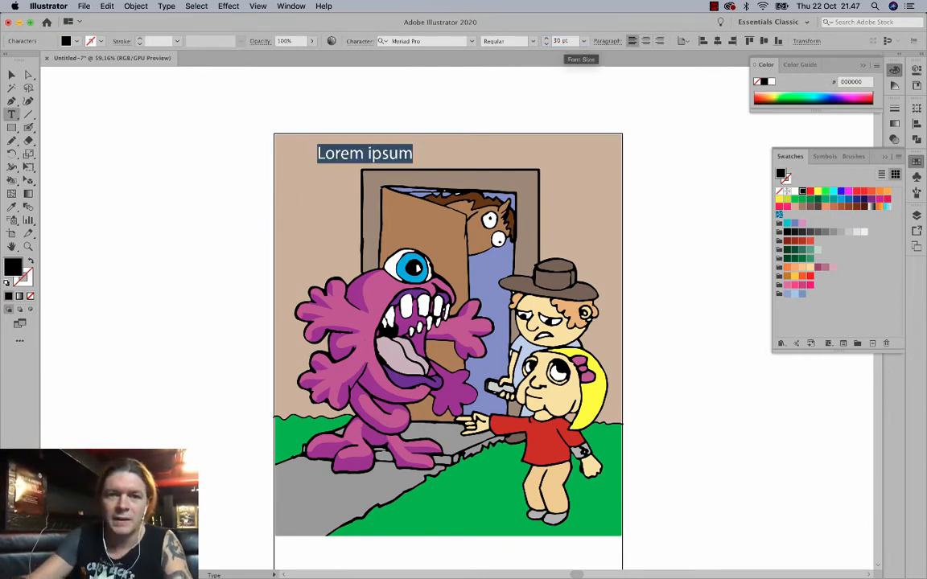
left_click(546, 39)
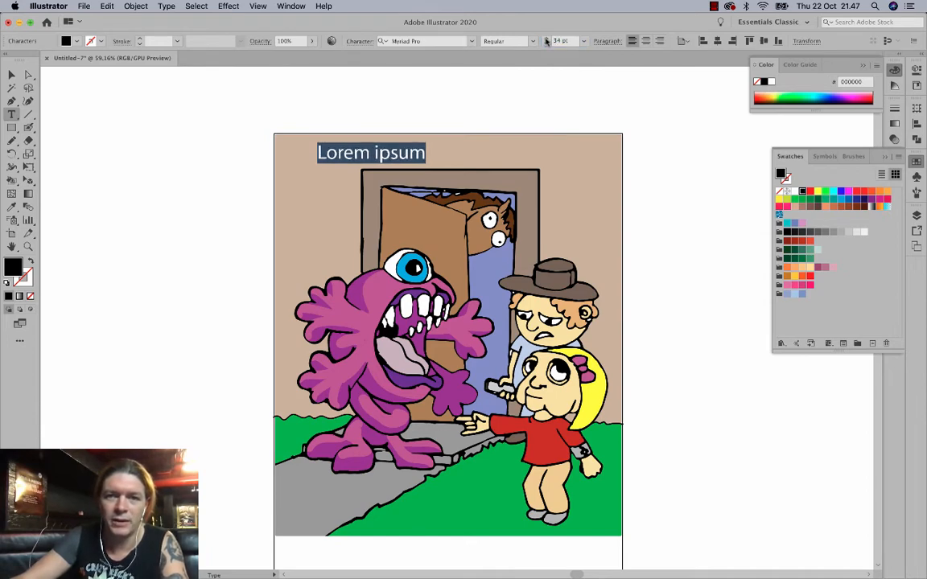
left_click(546, 41)
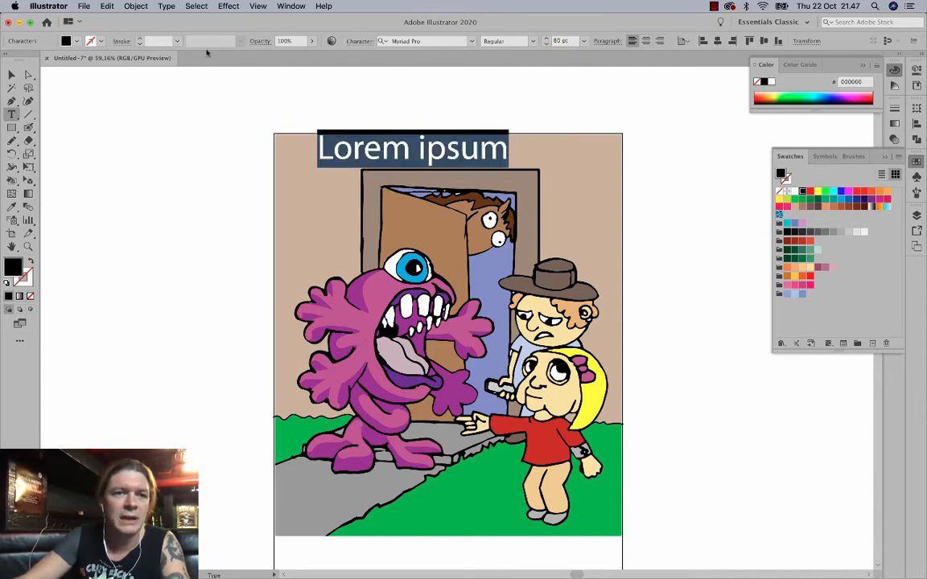
Set the font of the placeholder text above the door to Family Guy.
left_click(407, 40)
type("fami")
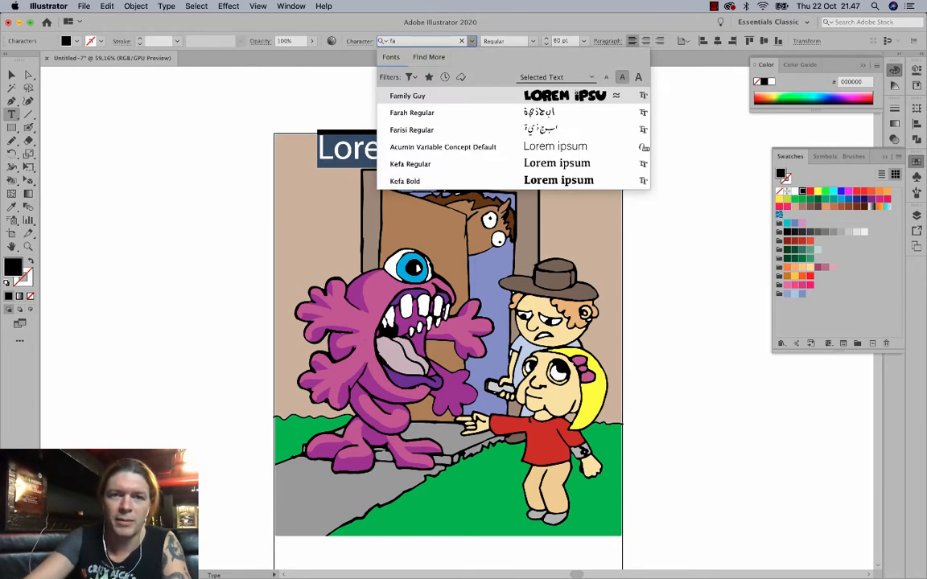
left_click(434, 95)
left_click(479, 141)
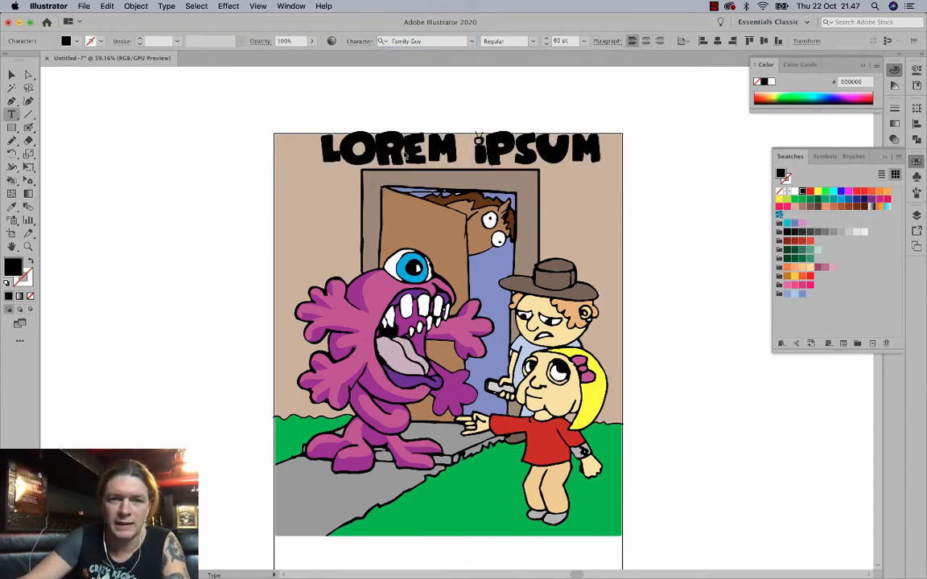
Replace the placeholder text with the title "Family Guy".
double_click(406, 153)
type("Famil")
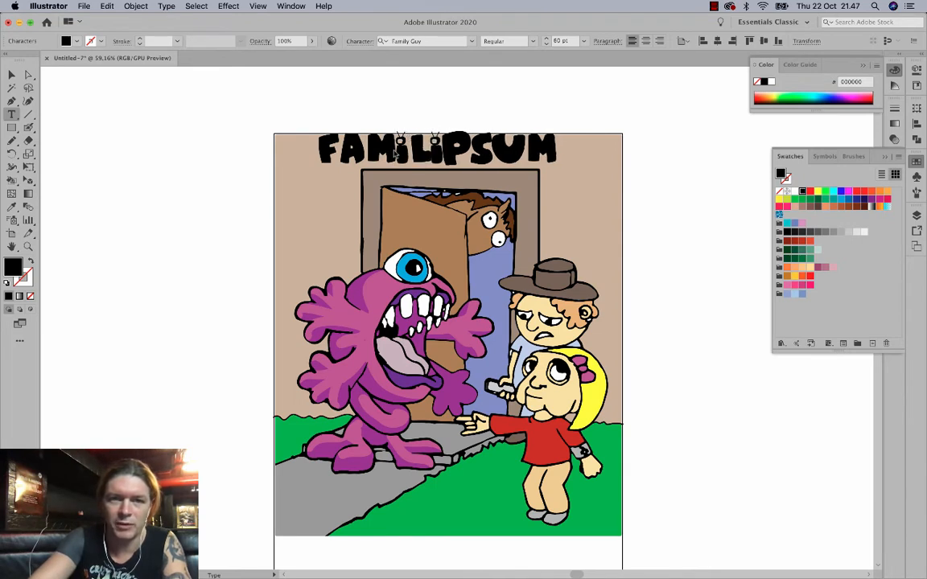
type("y Guy")
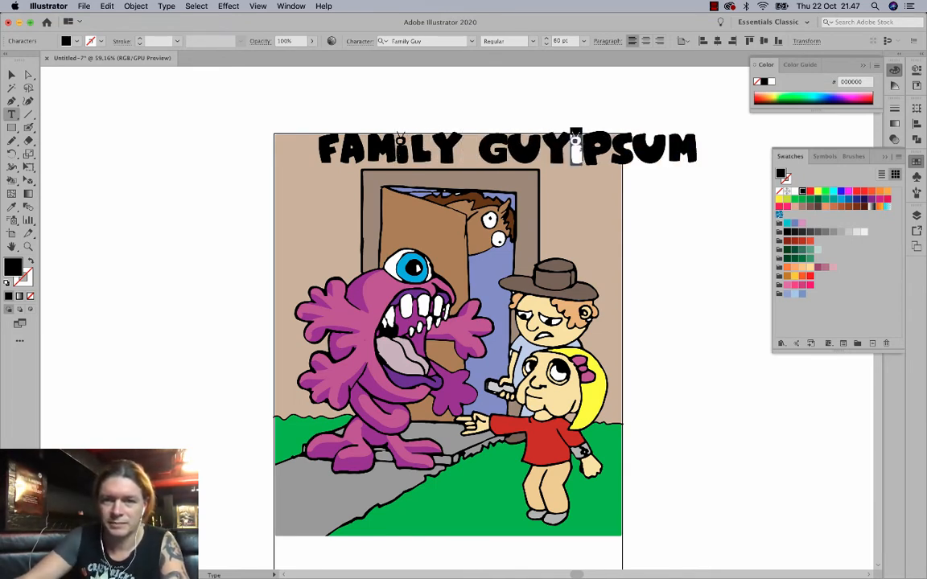
left_click_drag(573, 143, 694, 148)
key("BackSpace")
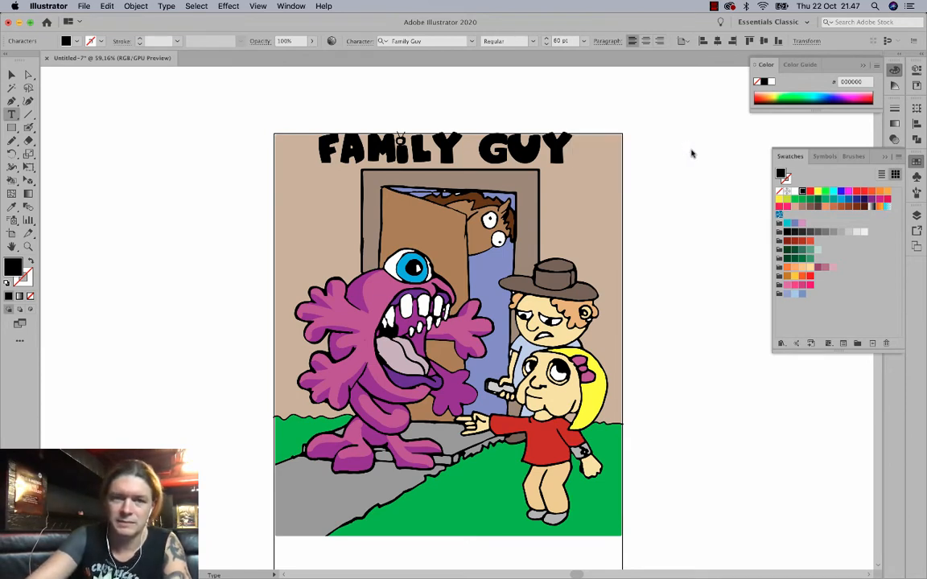
Break the title into two lines, with "Guy" below "Family" and no space left between the words.
key("Left")
key("Left")
key("Left")
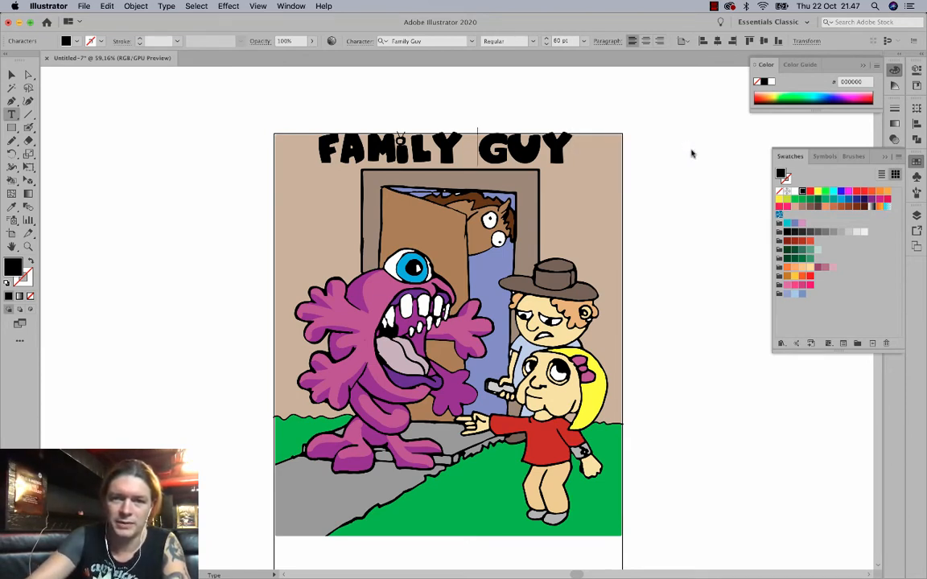
key("BackSpace")
key("Return")
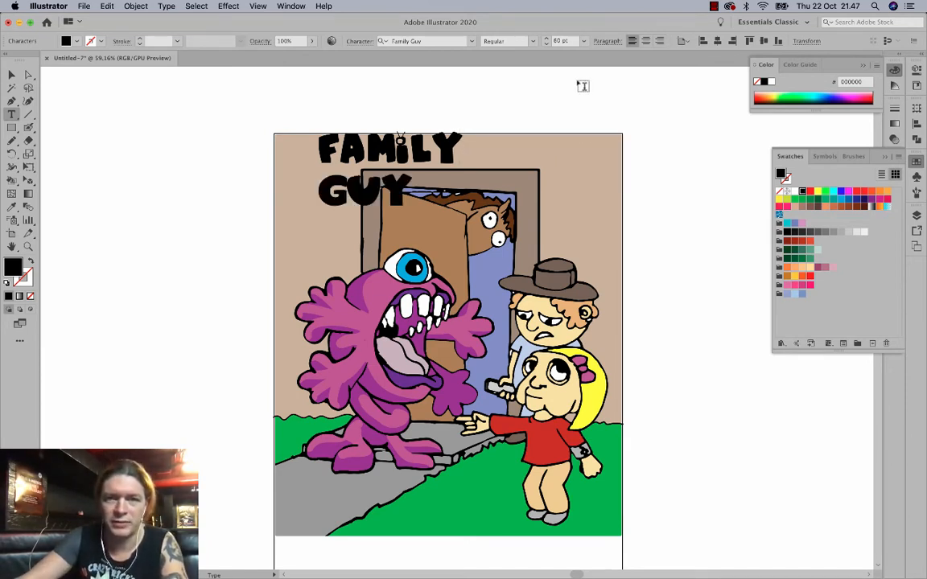
Centre-align both lines of the title and fill them with the teal swatch 00A99D.
key("super+a")
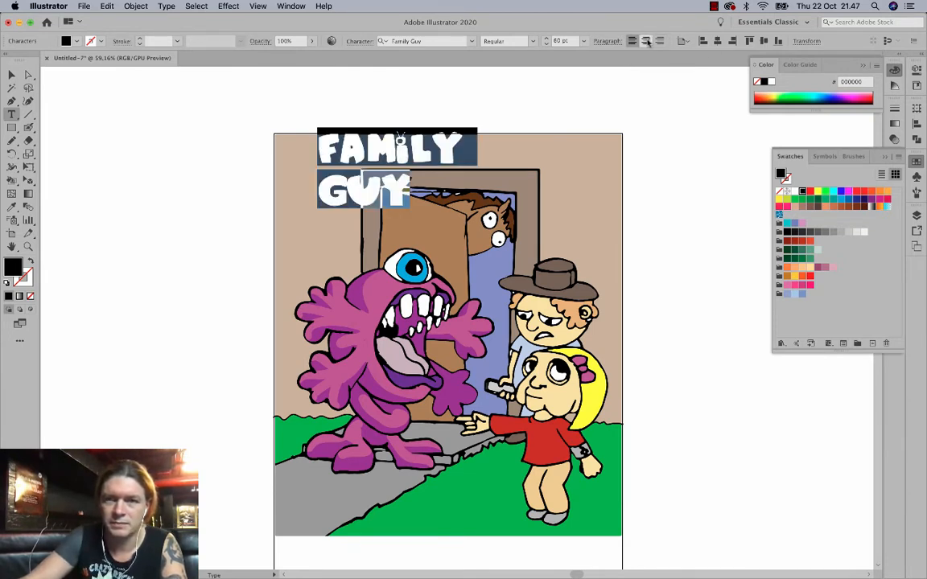
key("super+shift+c")
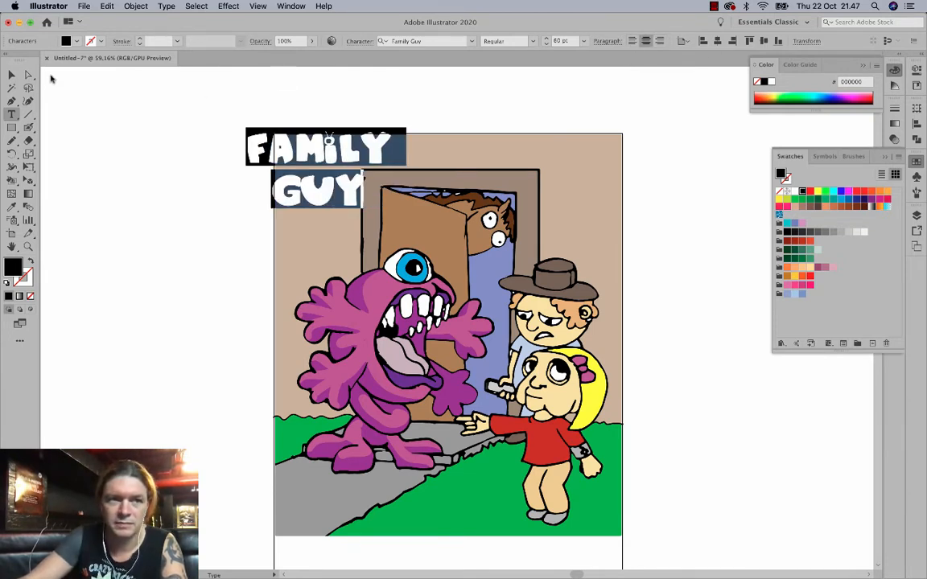
left_click(833, 198)
Enlarge the title to about 94 pt and place it centred over the upper part of the door.
left_click(12, 74)
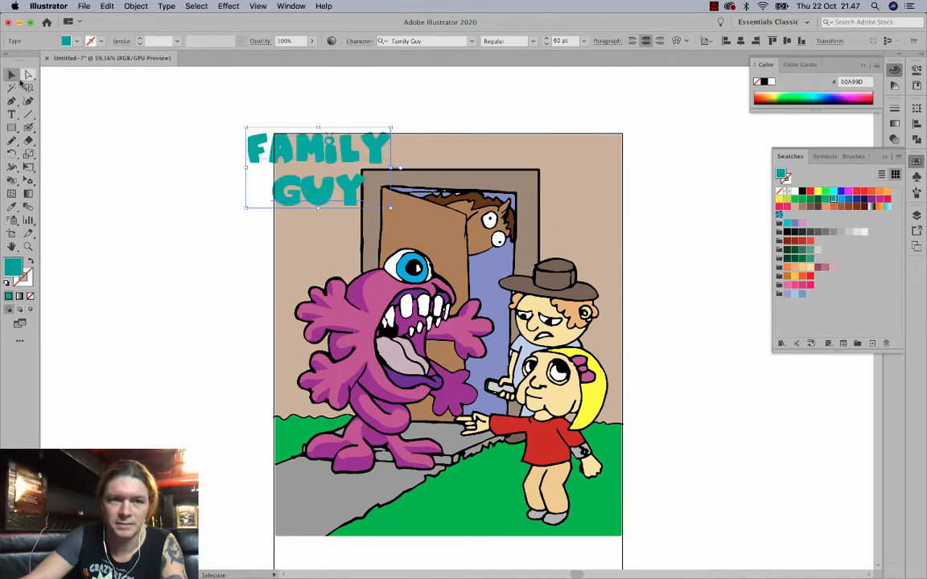
left_click_drag(268, 139, 430, 166)
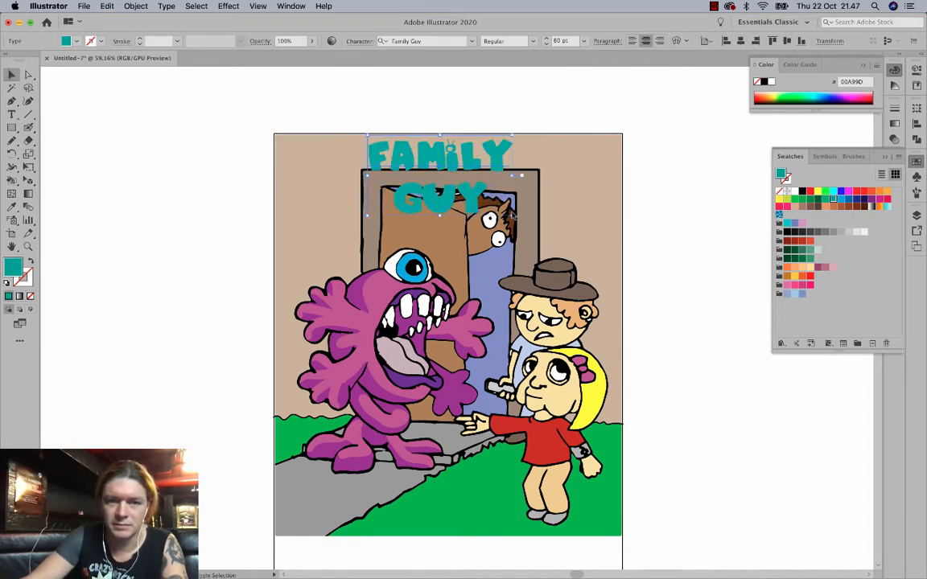
left_click_drag(514, 217, 595, 262)
left_click_drag(470, 169, 423, 173)
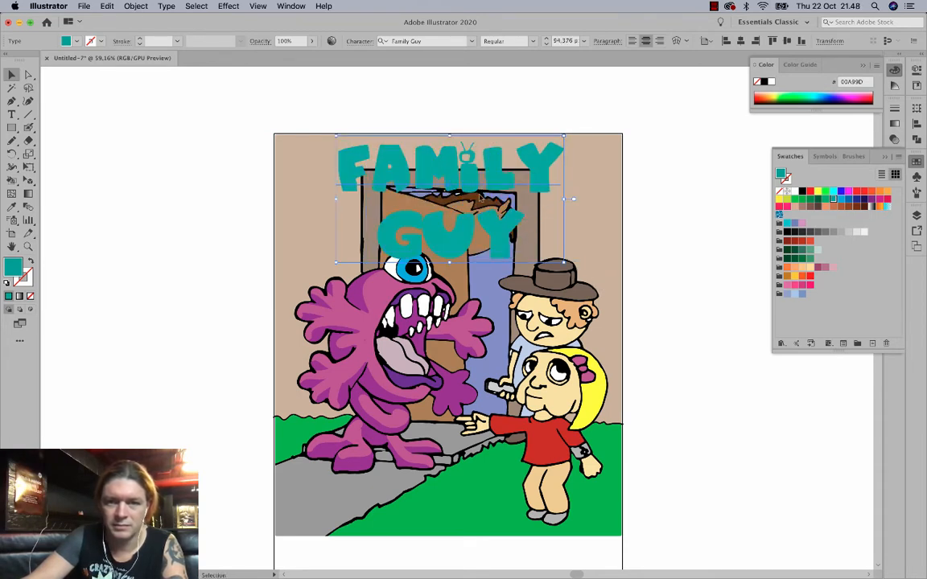
Give the title a Multiply drop shadow at 75% opacity and set its X offset to -2,469 mm.
left_click(228, 6)
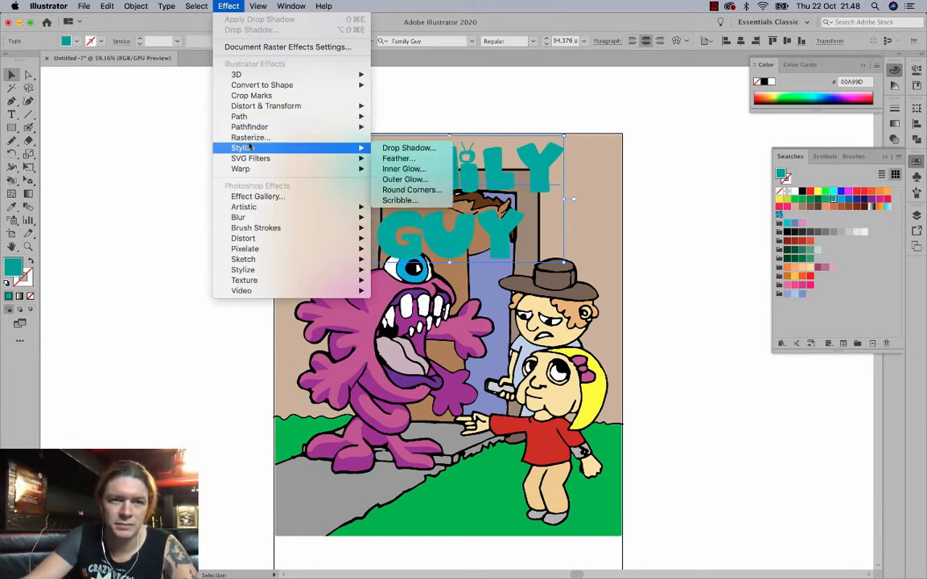
mouse_move(330, 148)
left_click(394, 149)
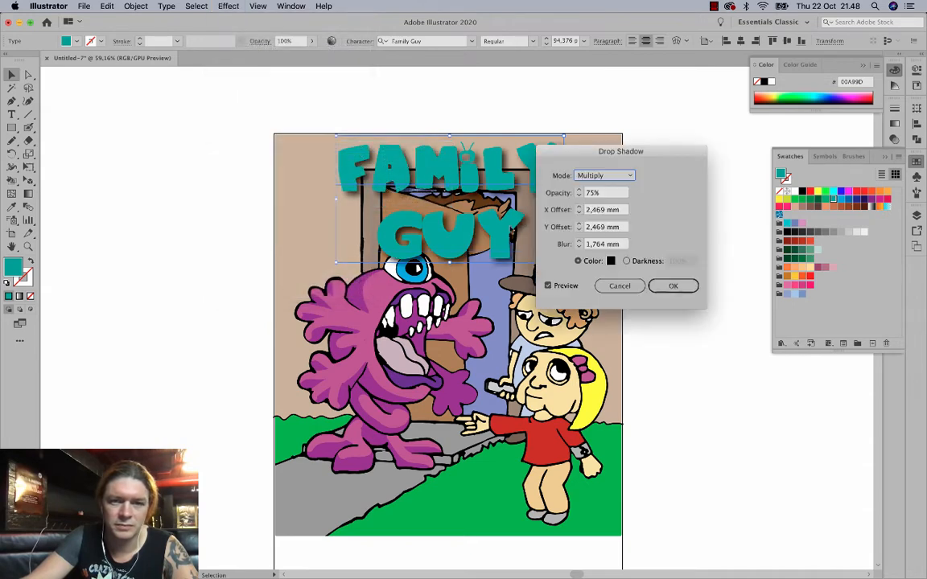
left_click_drag(602, 151, 679, 133)
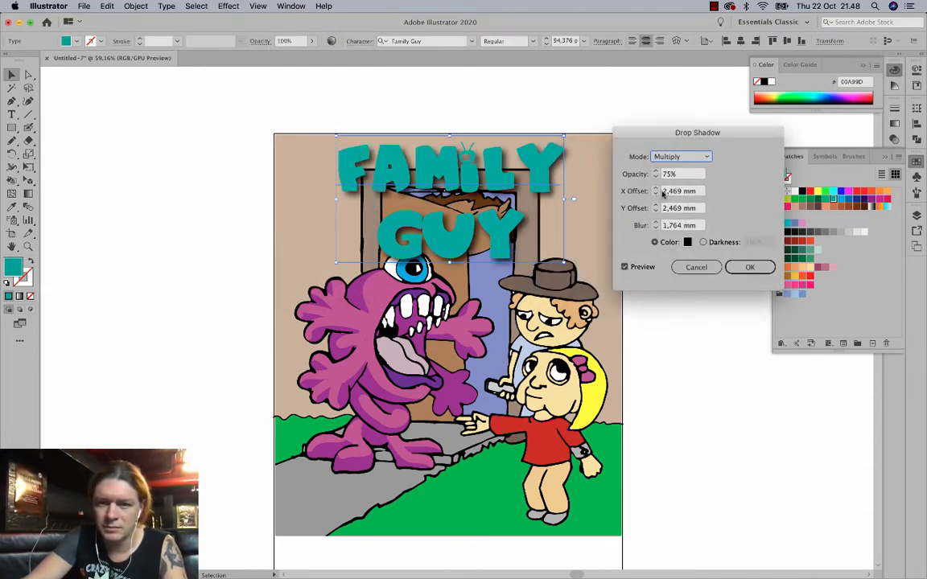
left_click(663, 192)
type("-")
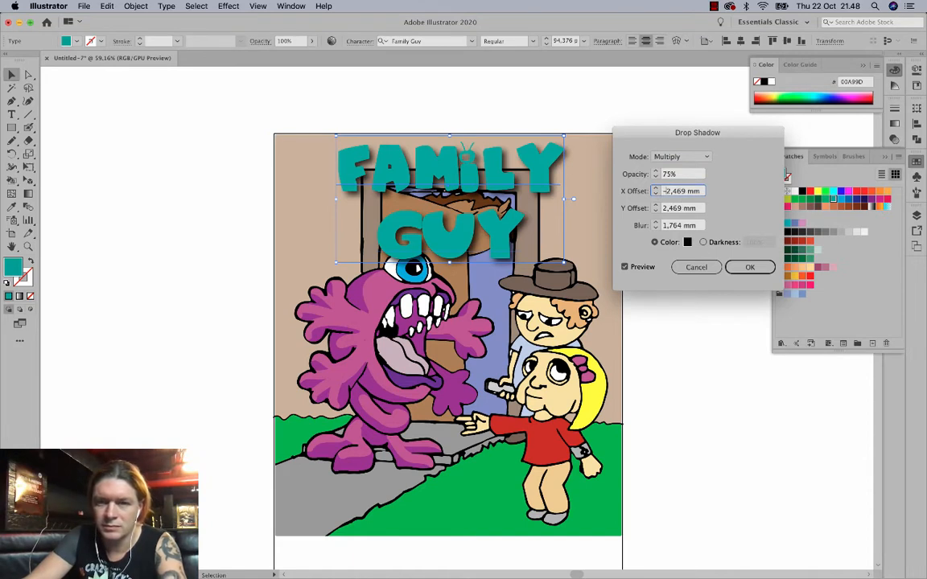
Try a Y offset of -2,469 mm for the title's drop shadow.
left_click(676, 209)
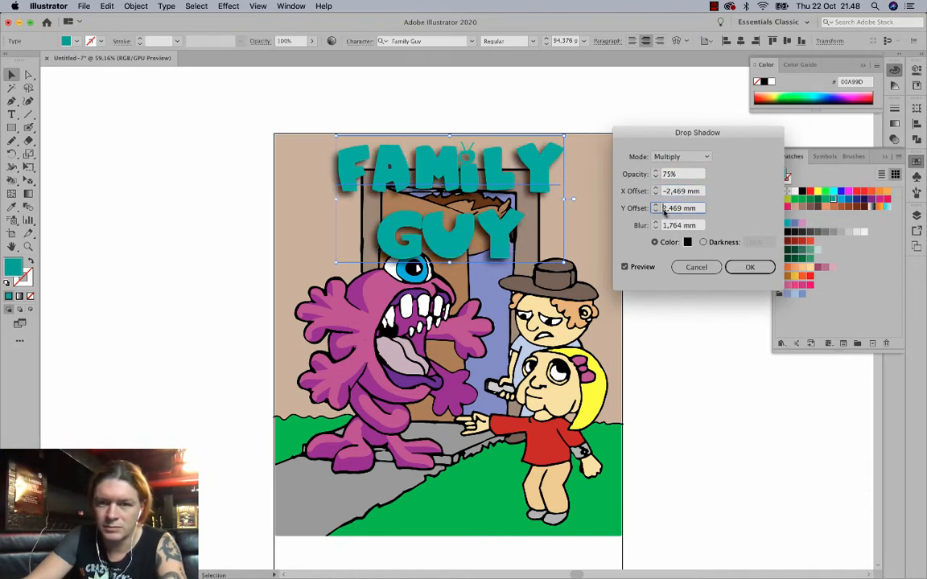
type("-")
left_click(678, 192)
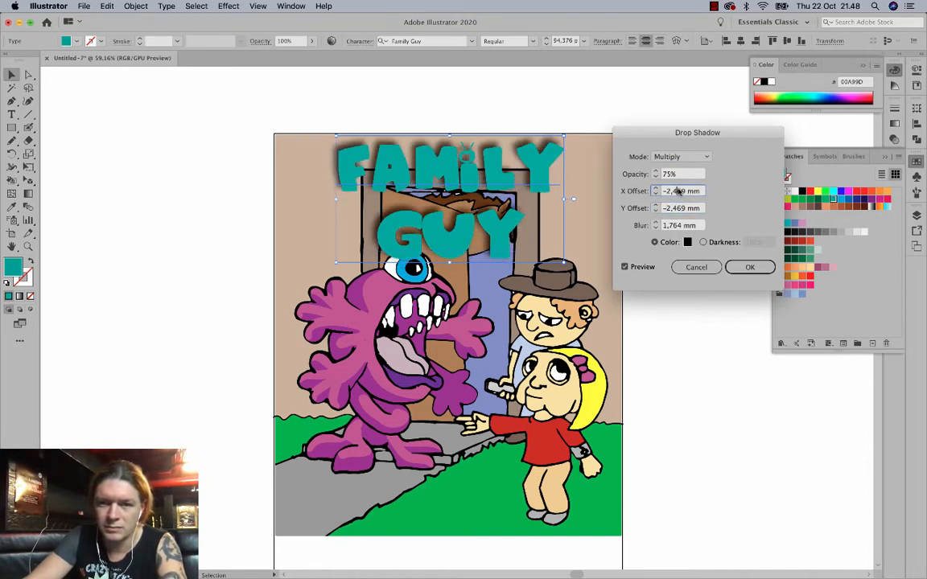
Set the drop shadow's Y offset to 2 mm and its X offset to -2 mm, and apply the effect.
left_click(666, 209)
key("BackSpace")
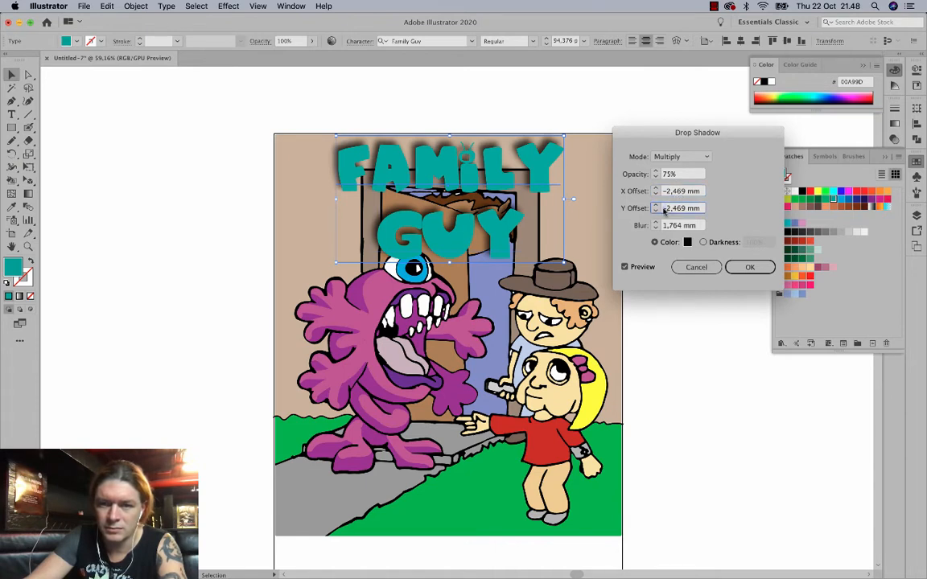
key("BackSpace")
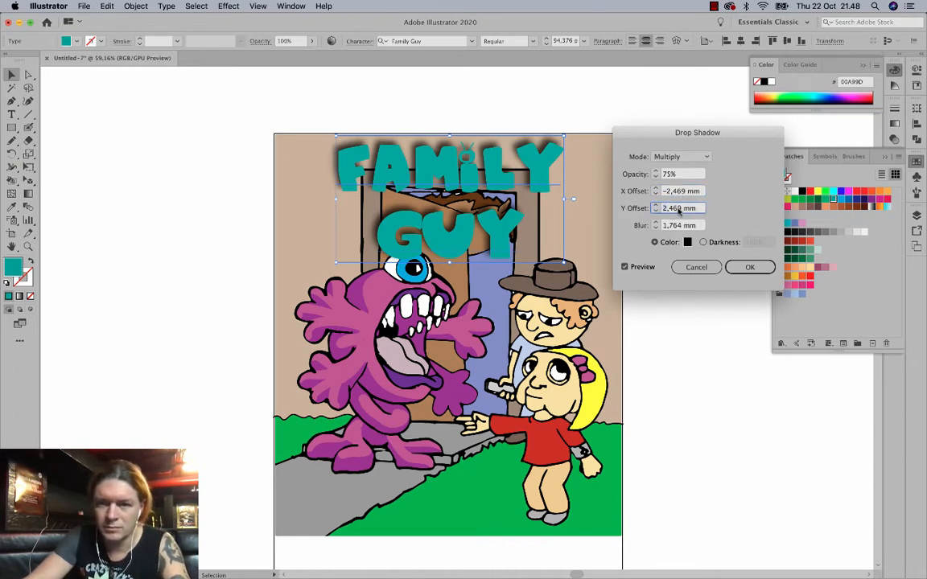
type("2")
left_click(677, 192)
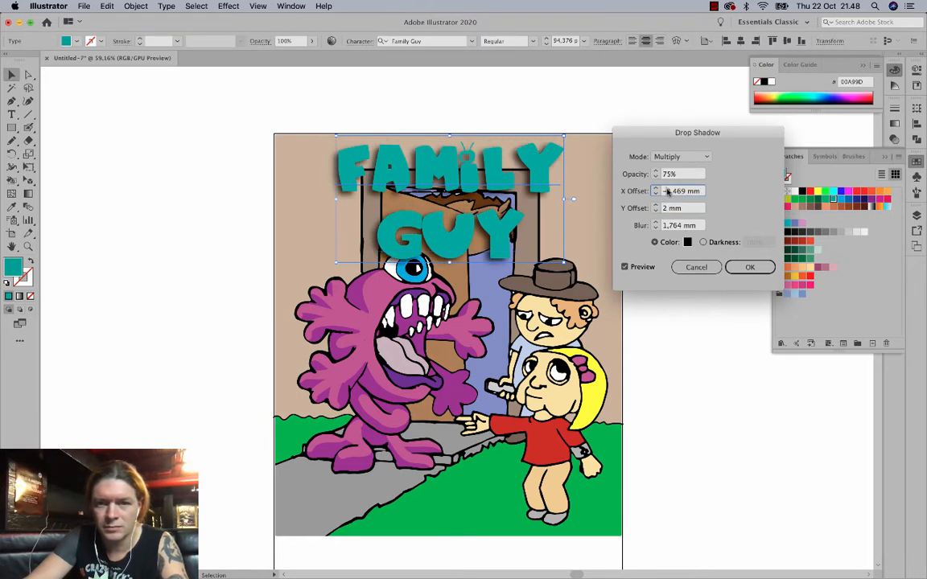
left_click_drag(683, 192, 666, 191)
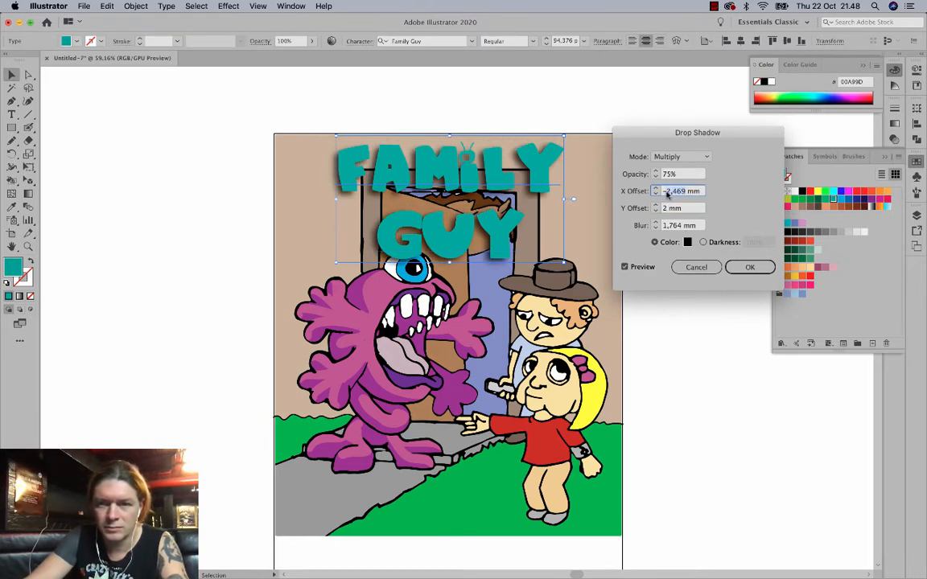
type("2")
left_click(674, 176)
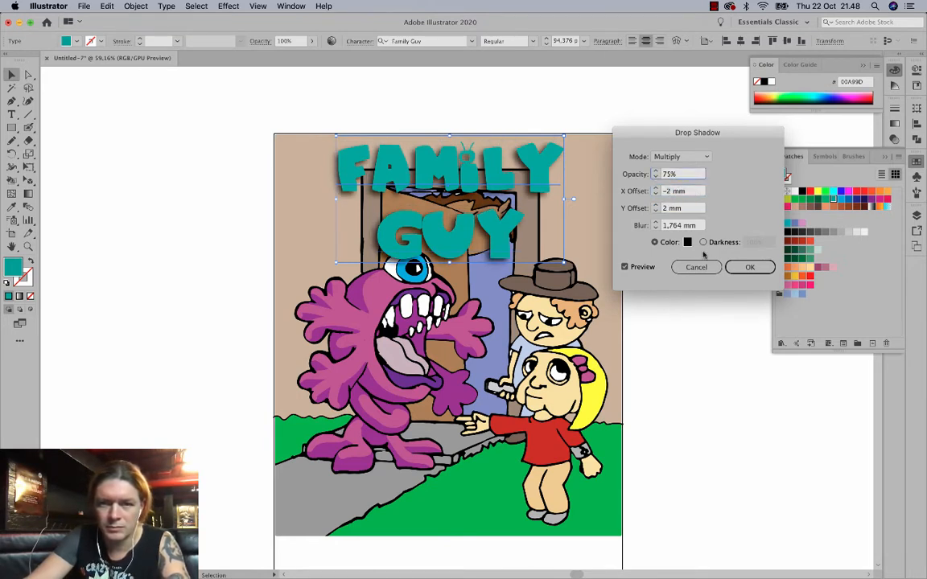
left_click(748, 267)
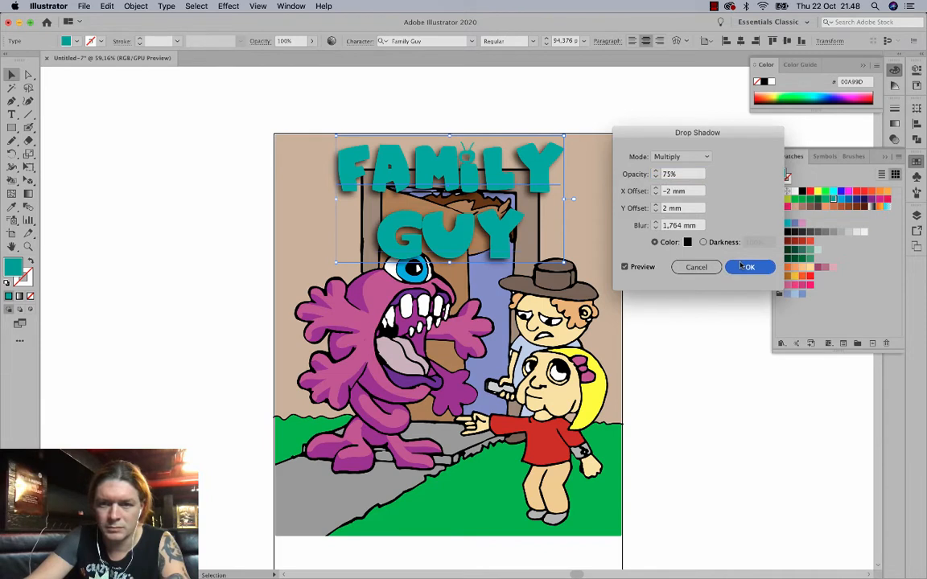
Move the title up slightly so "Family" overlaps the artboard's upper edge and deselect it.
left_click(253, 132)
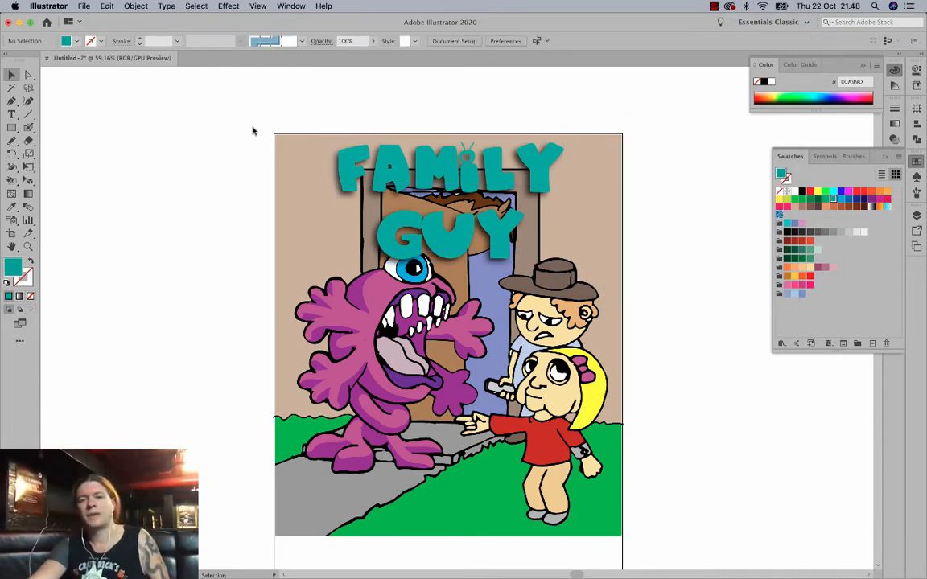
left_click_drag(375, 173, 375, 157)
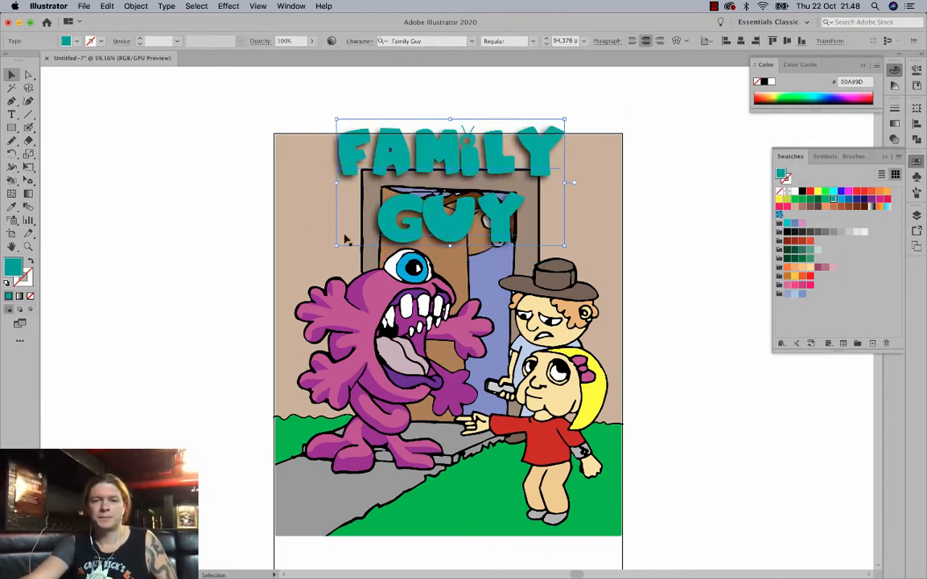
left_click(236, 224)
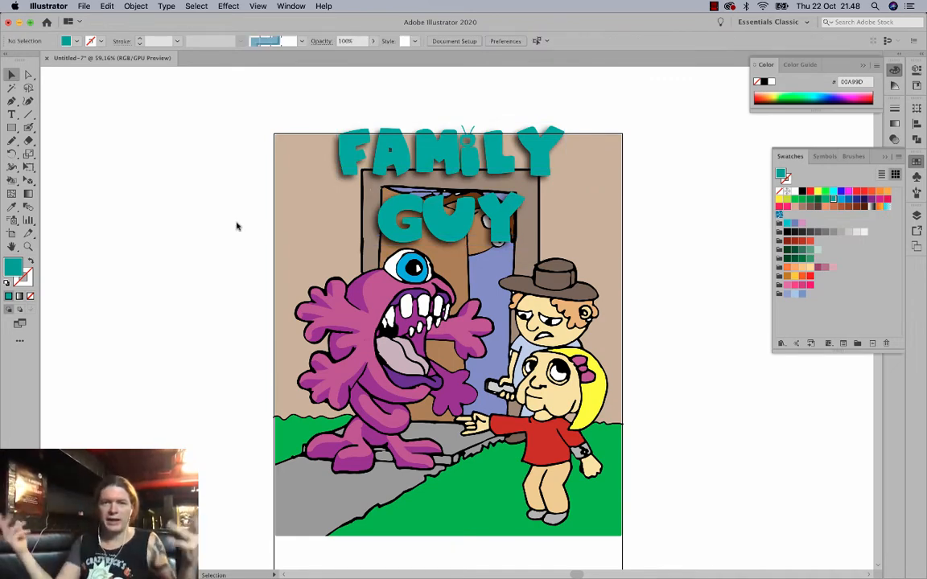
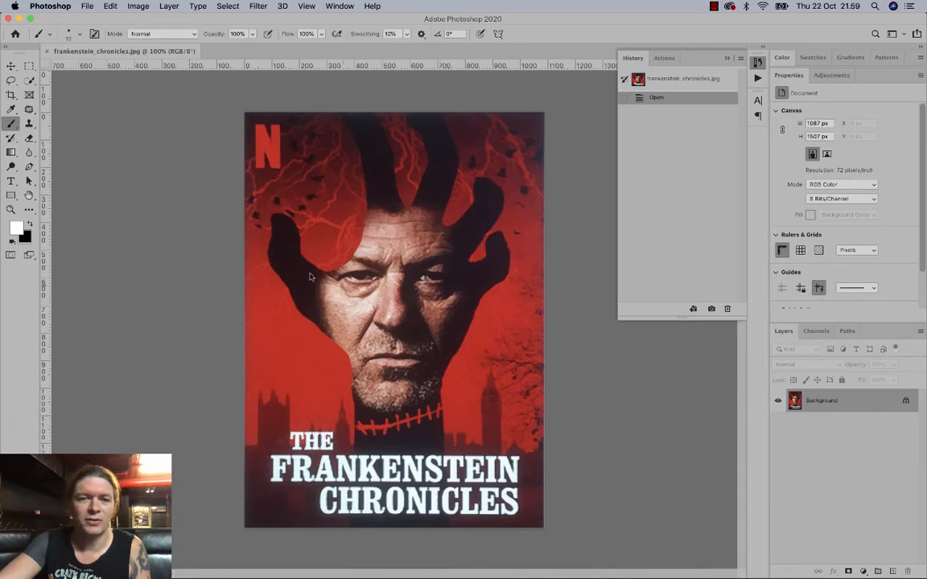
In Photoshop, open all four images from the frankenstein_chronicles folder, assigning working RGB, Adobe RGB (1998), to the lightning image.
left_click(82, 6)
left_click(93, 30)
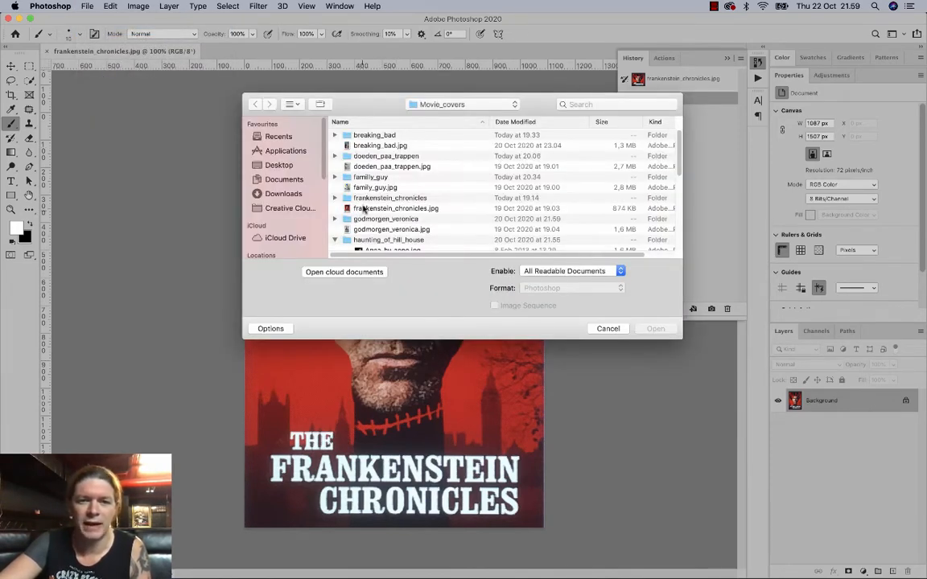
double_click(363, 199)
left_click(384, 138)
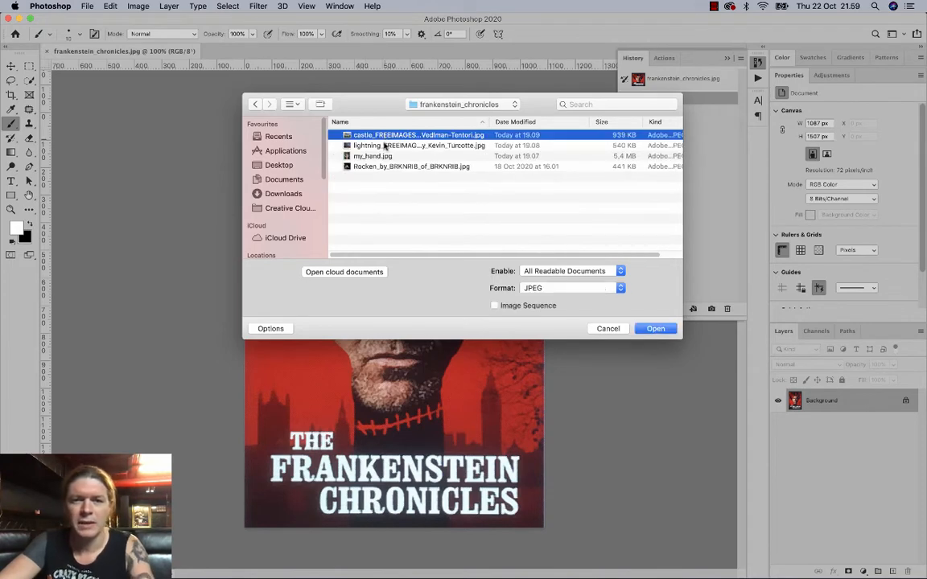
key("super+a")
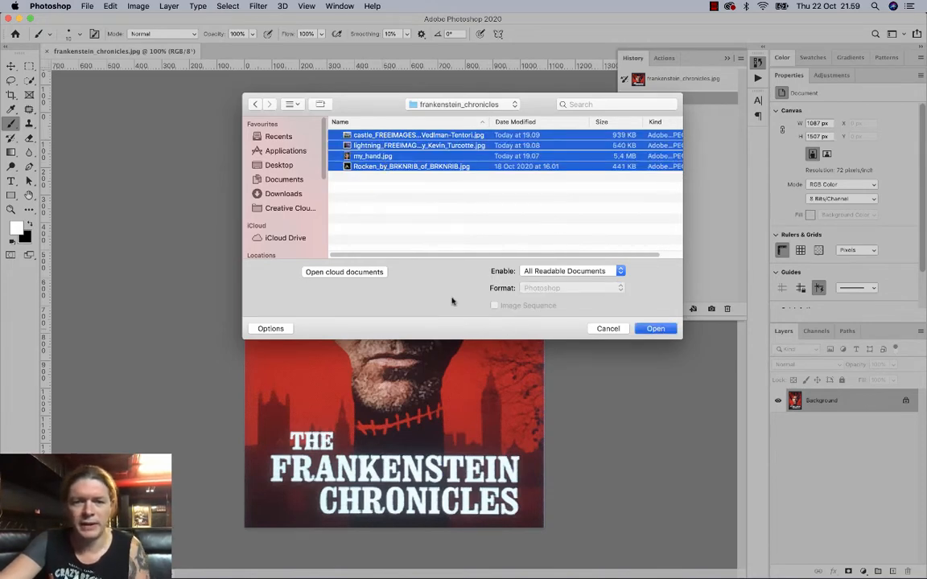
key("Return")
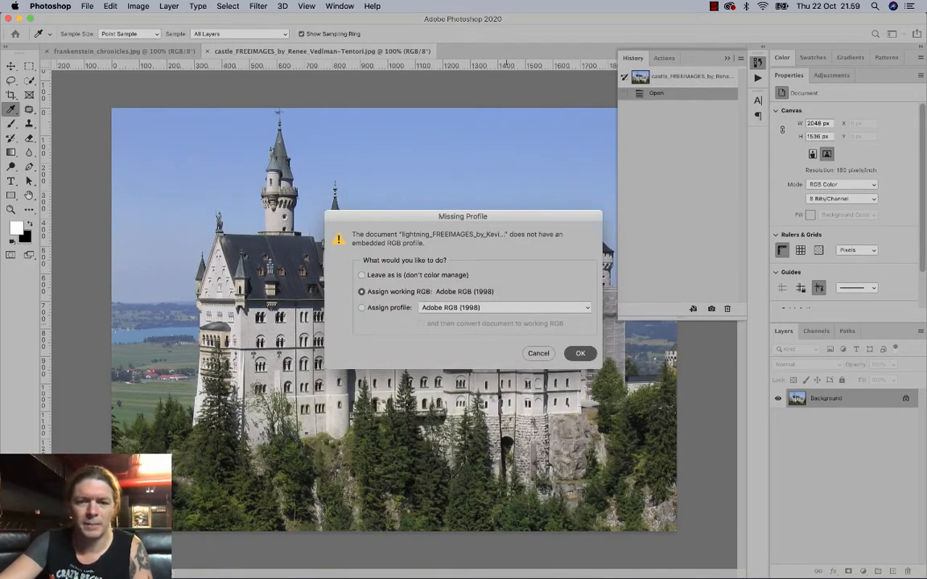
key("Return")
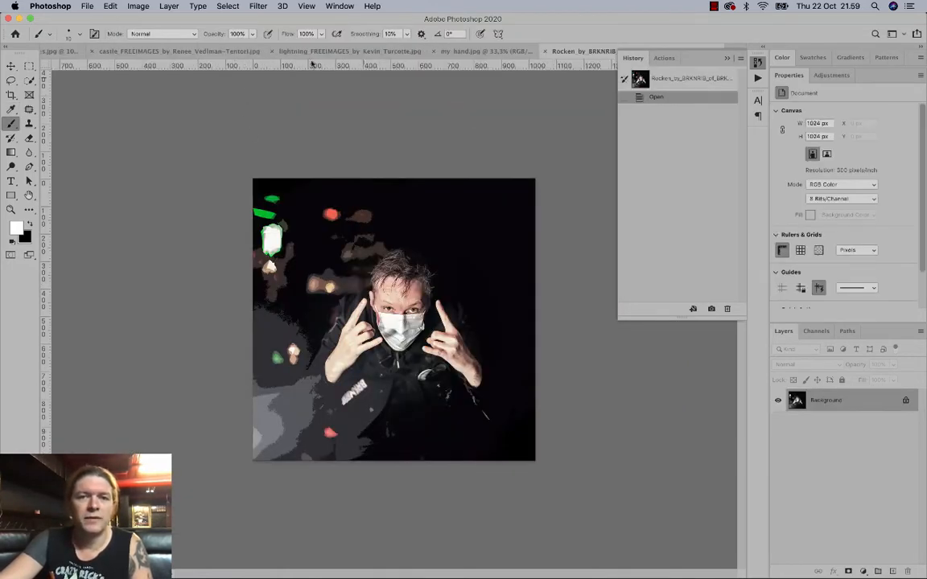
Look through the opened hand, lightning and castle images, and collapse the history display.
left_click(475, 51)
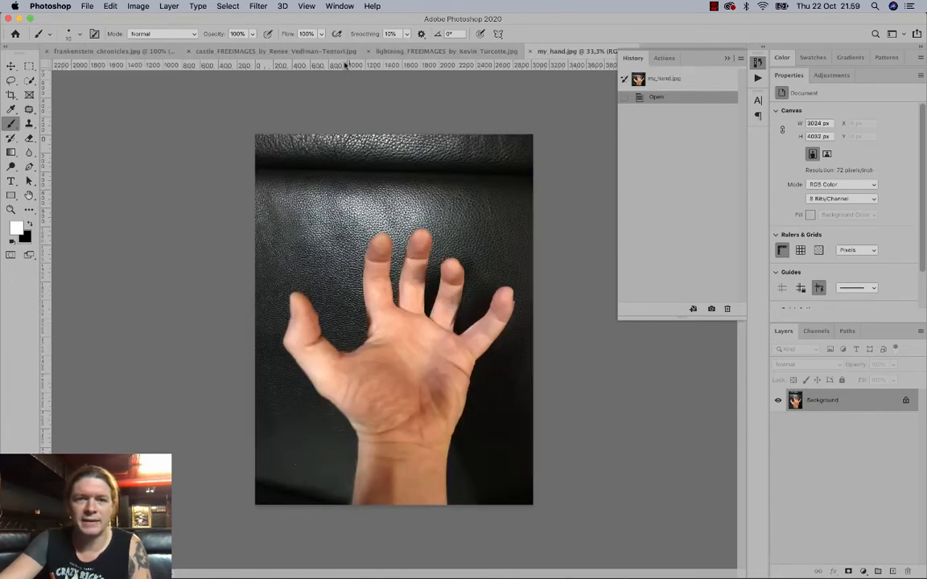
left_click(431, 51)
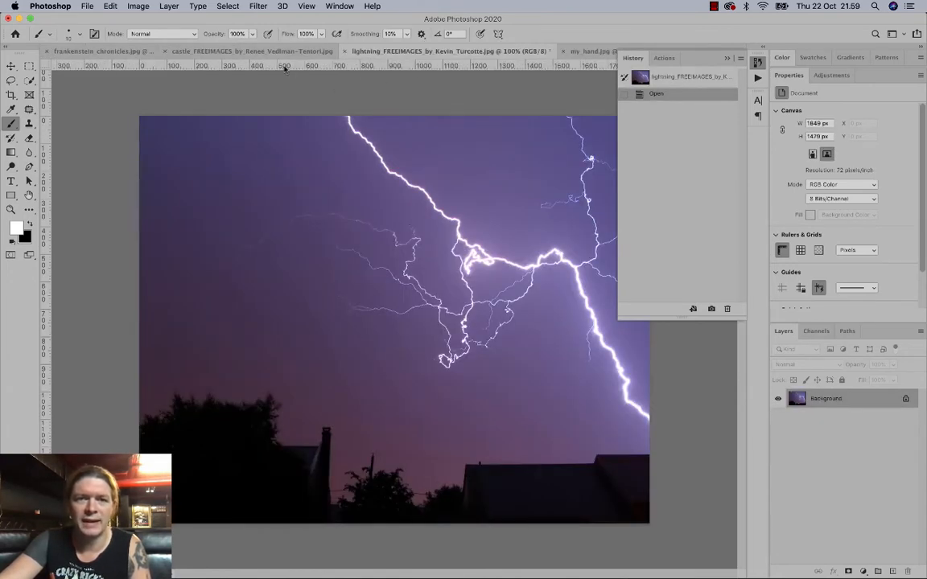
left_click(248, 51)
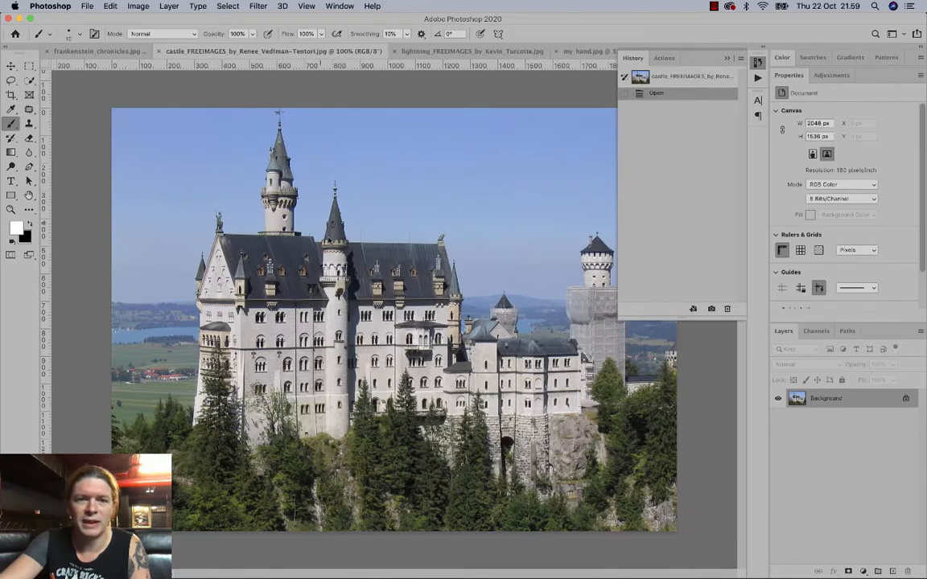
left_click(727, 60)
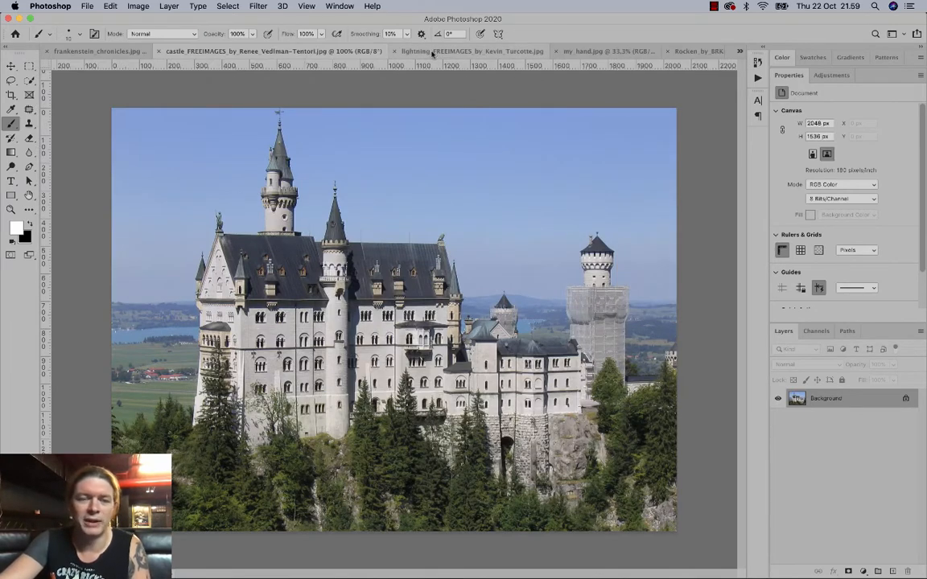
Create a new A4 print document, 210 x 297 mm at 300 ppi, in RGB with a white background.
left_click(86, 6)
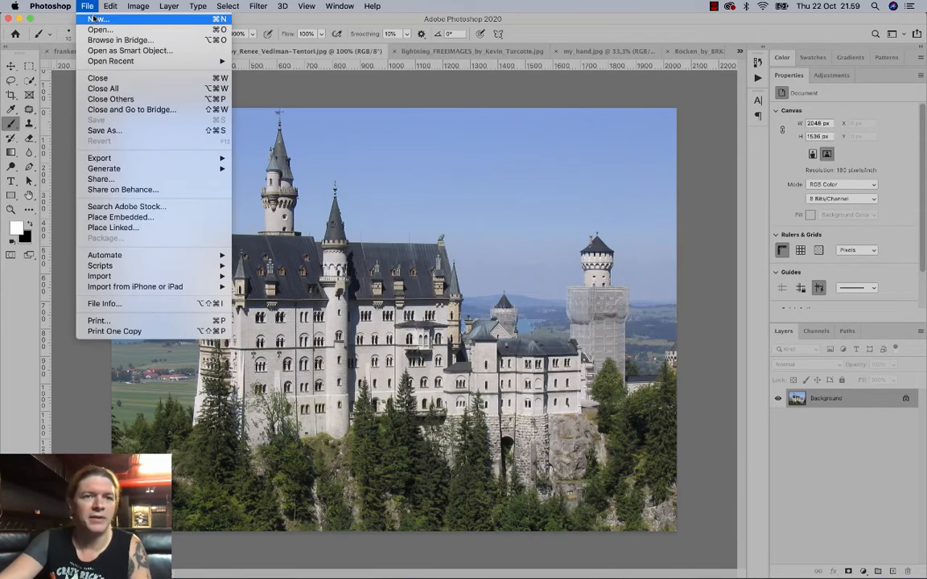
left_click(94, 17)
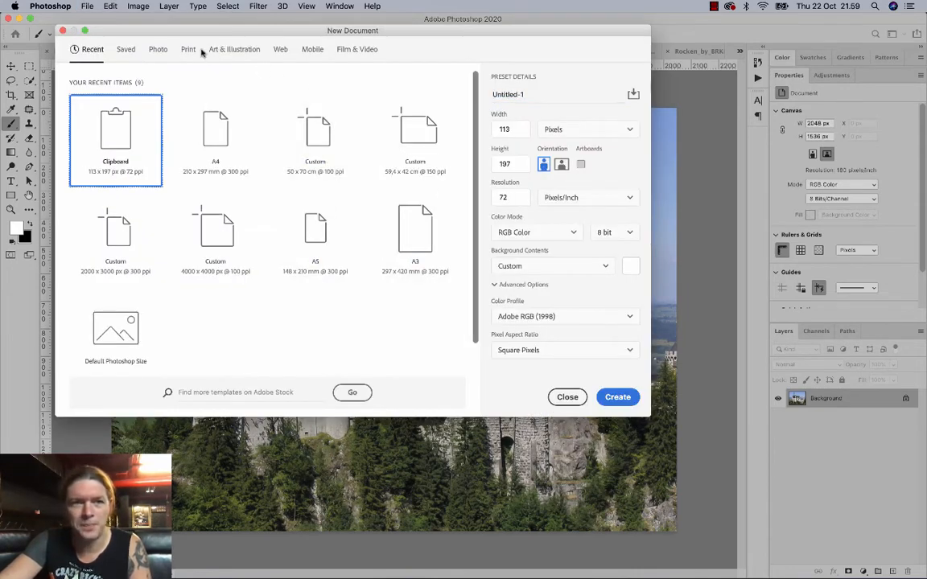
left_click(190, 50)
left_click(378, 114)
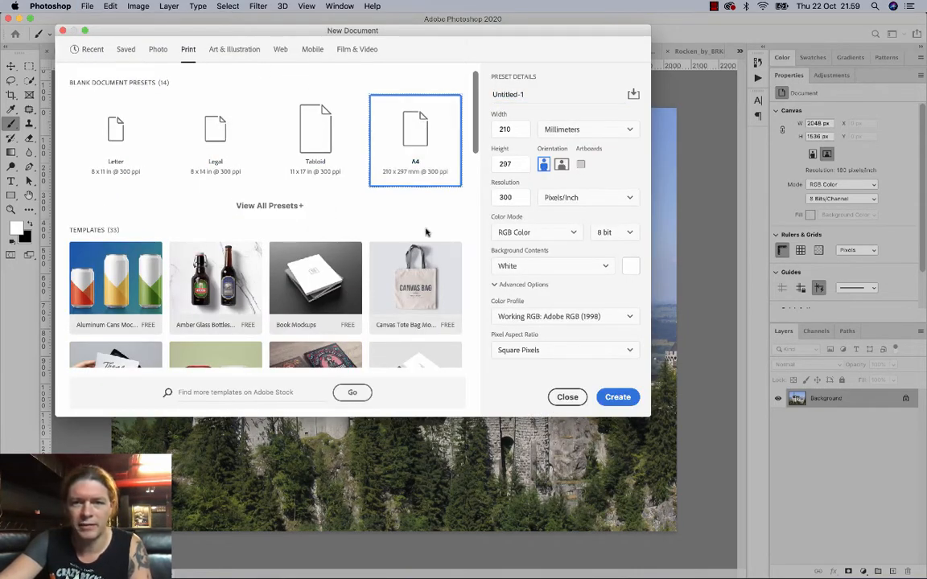
left_click(617, 397)
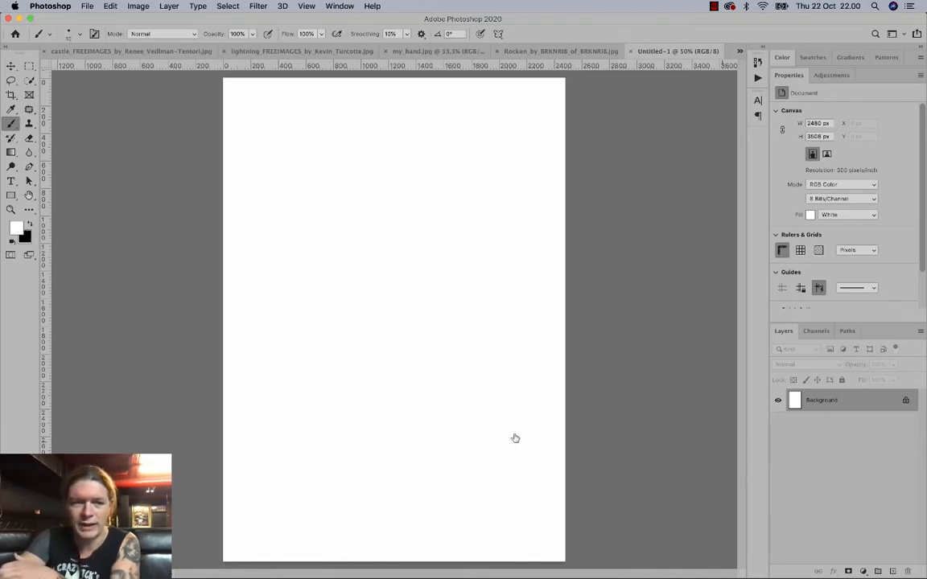
Set the foreground colour to the bright red e90909 and fill the whole background layer with it.
left_click(16, 228)
left_click(646, 300)
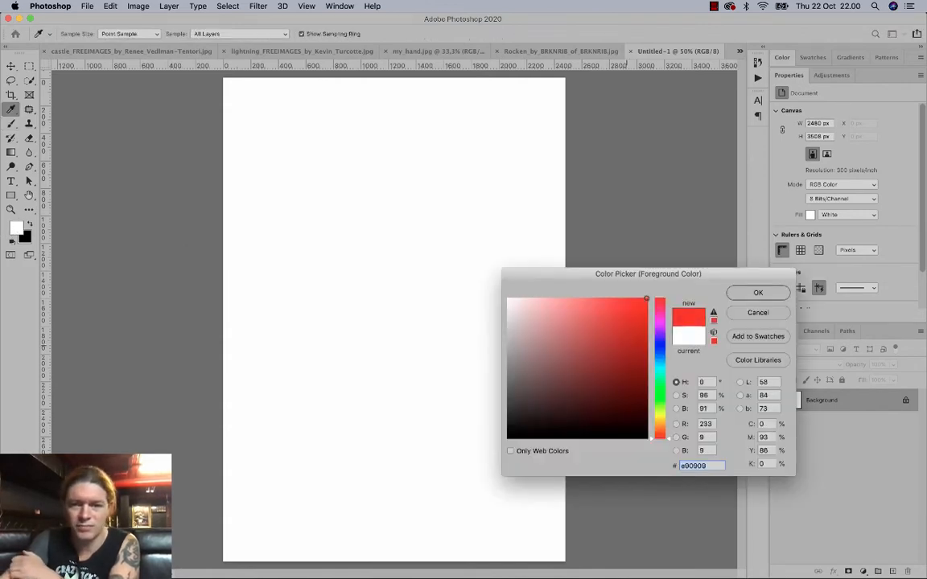
left_click(757, 293)
key("alt+BackSpace")
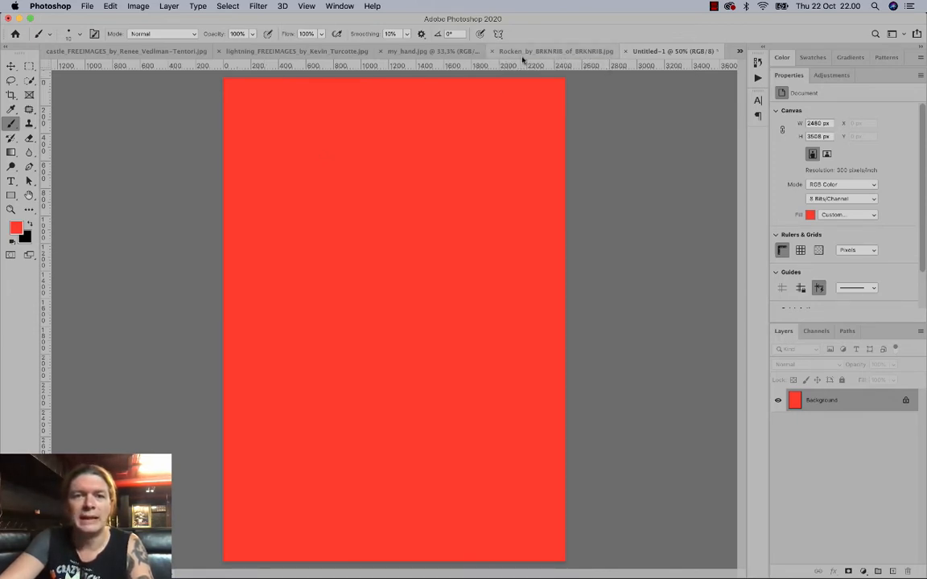
Apply Levels to the my_hand.jpg photo with input levels of 45, 1.06 and 201.
left_click(403, 53)
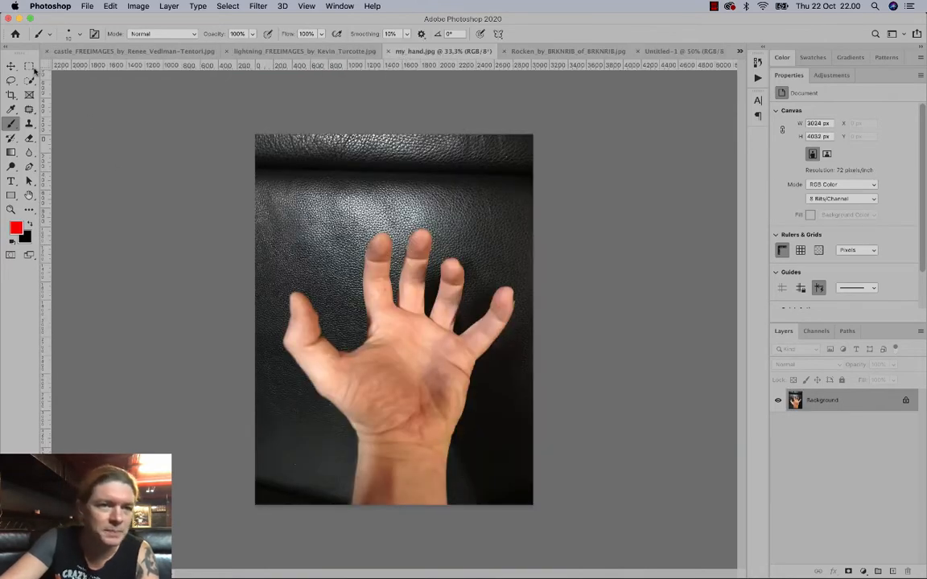
left_click(29, 80)
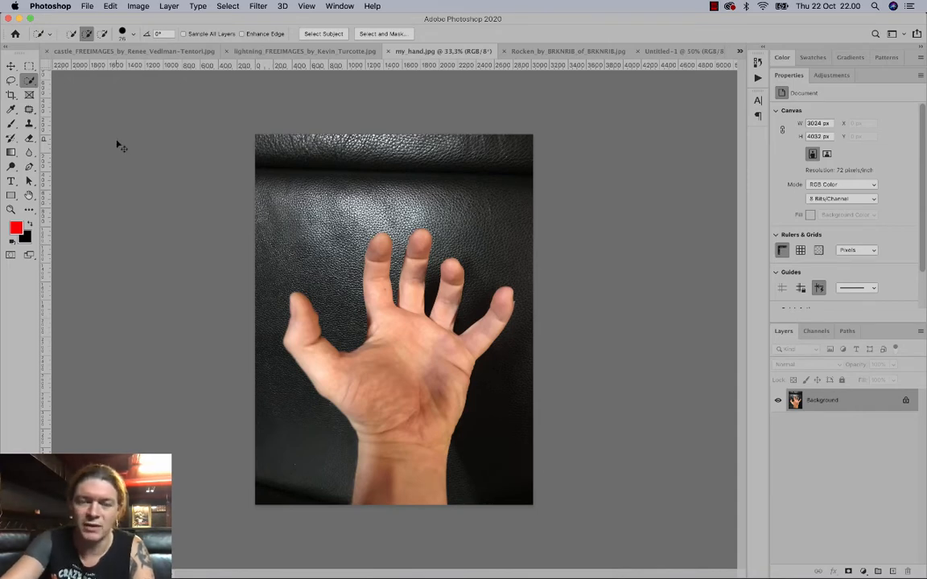
left_click(137, 5)
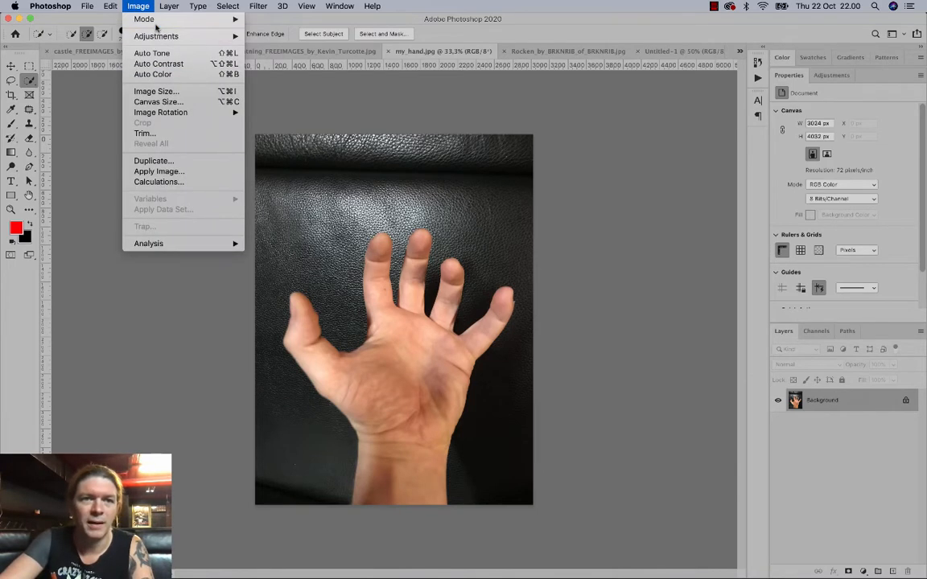
mouse_move(161, 36)
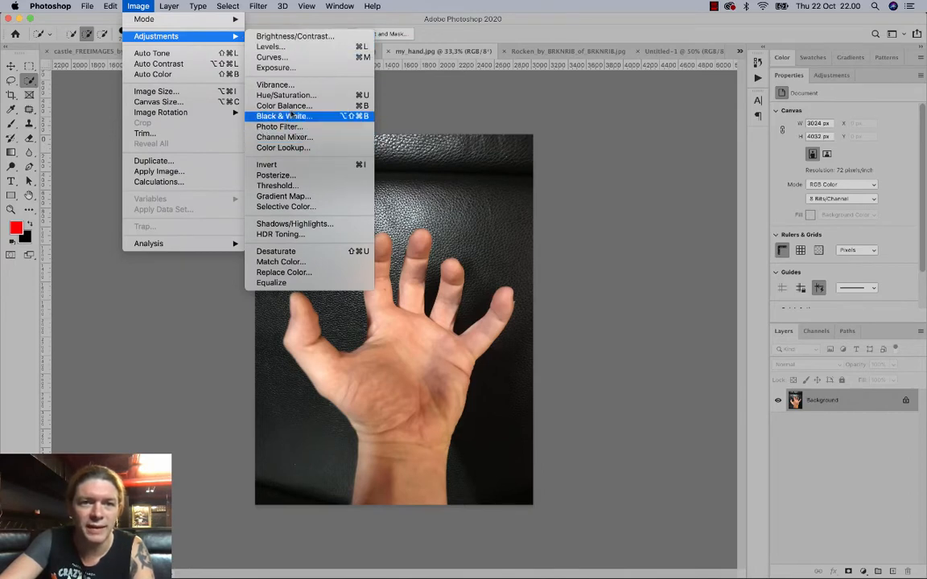
left_click(294, 51)
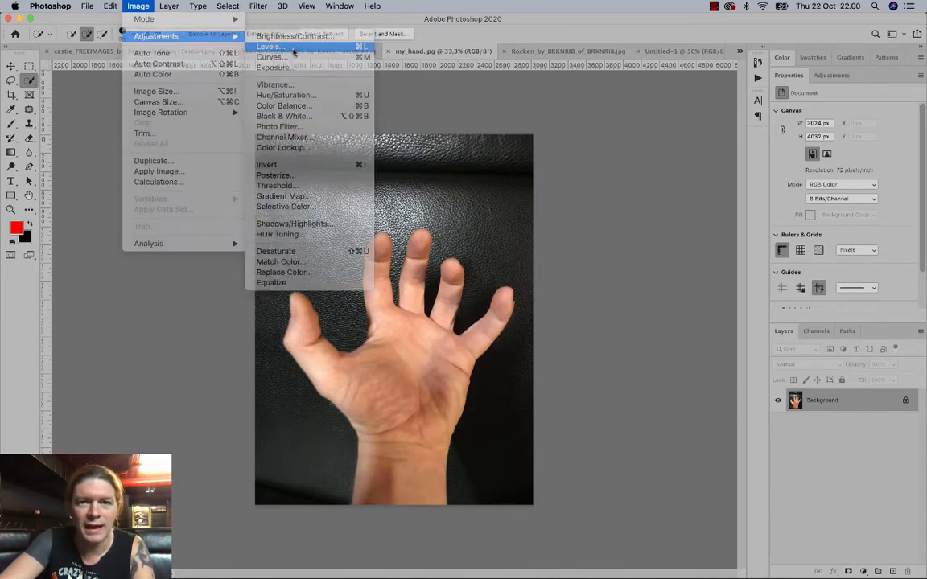
left_click_drag(771, 238, 662, 157)
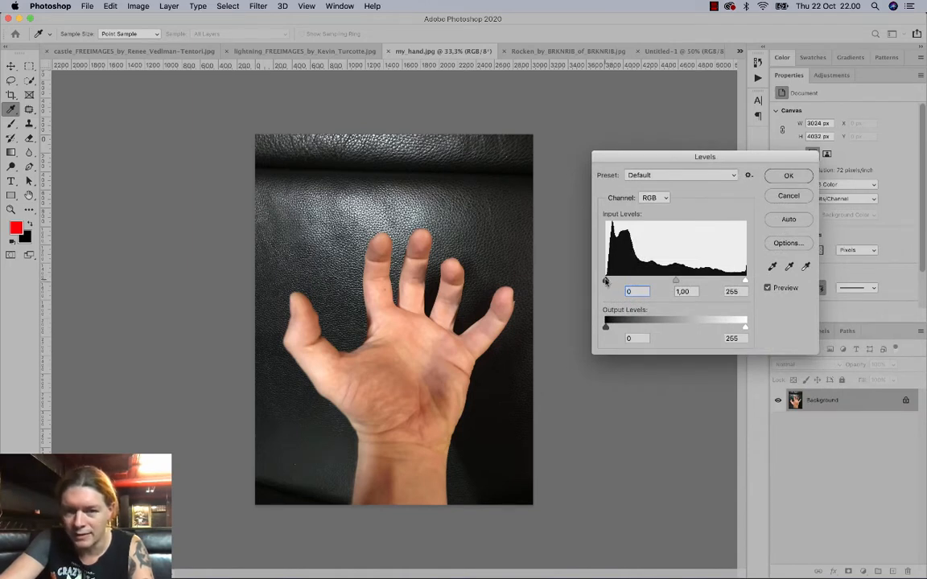
left_click_drag(606, 281, 631, 281)
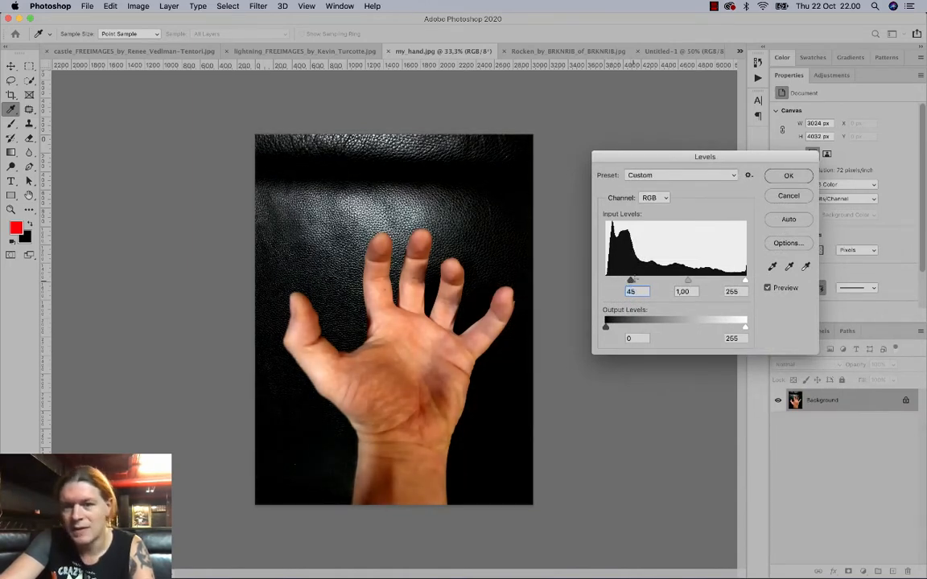
left_click_drag(744, 280, 672, 283)
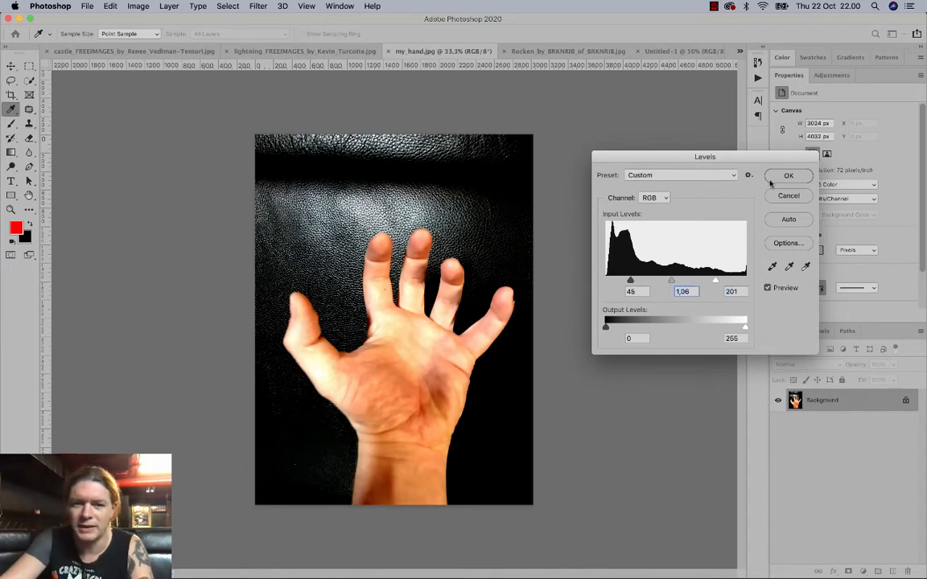
key("Return")
Select the black leather background around the hand with Quick Selection, subtracting the fingertips of the two tallest fingers.
key("w")
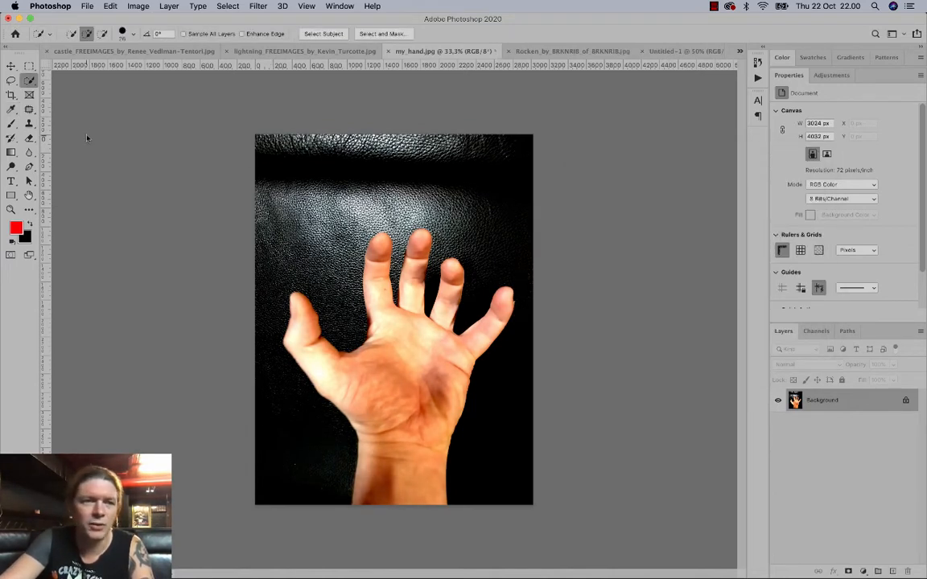
left_click(29, 80)
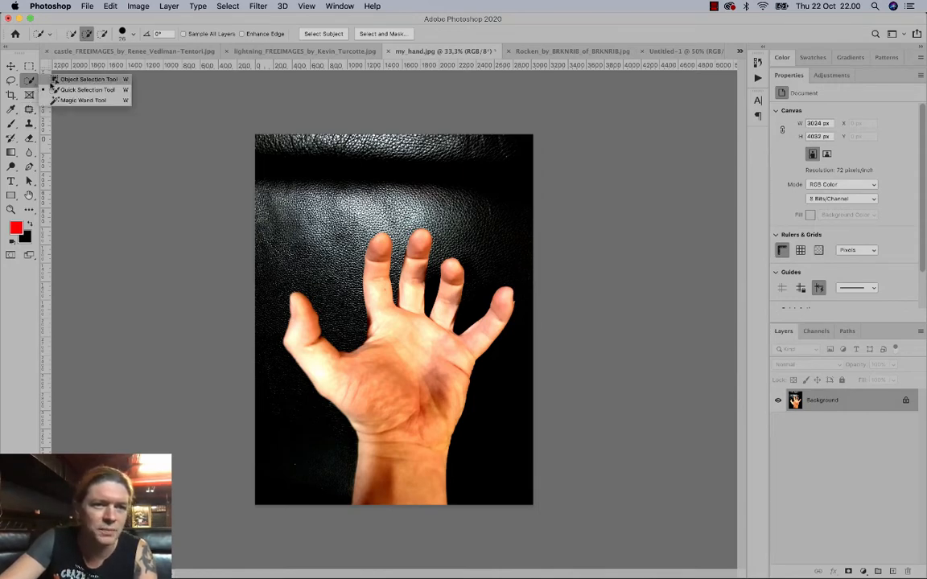
left_click(74, 81)
mouse_move(274, 338)
left_mouse_down()
mouse_move(338, 165)
mouse_move(424, 139)
left_mouse_up()
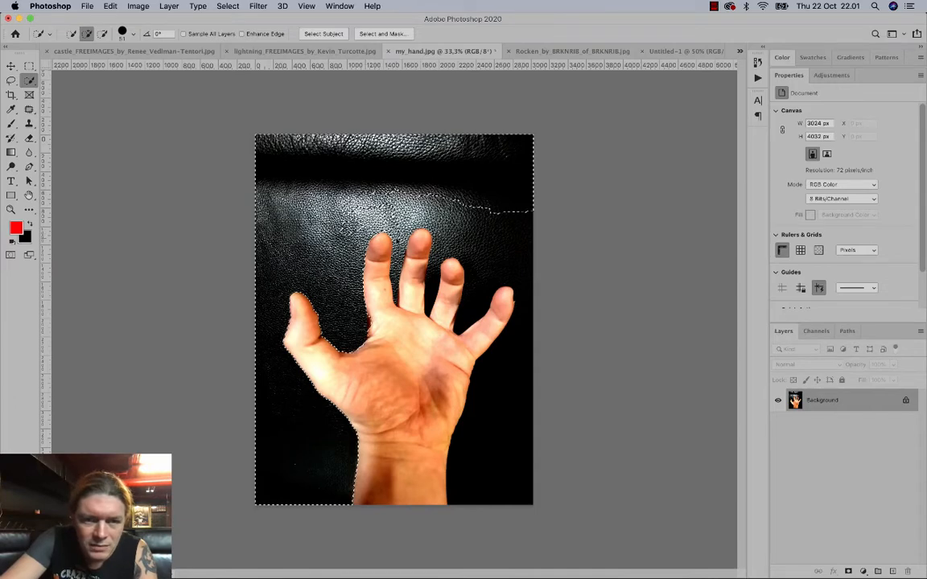
left_click_drag(495, 222, 494, 434)
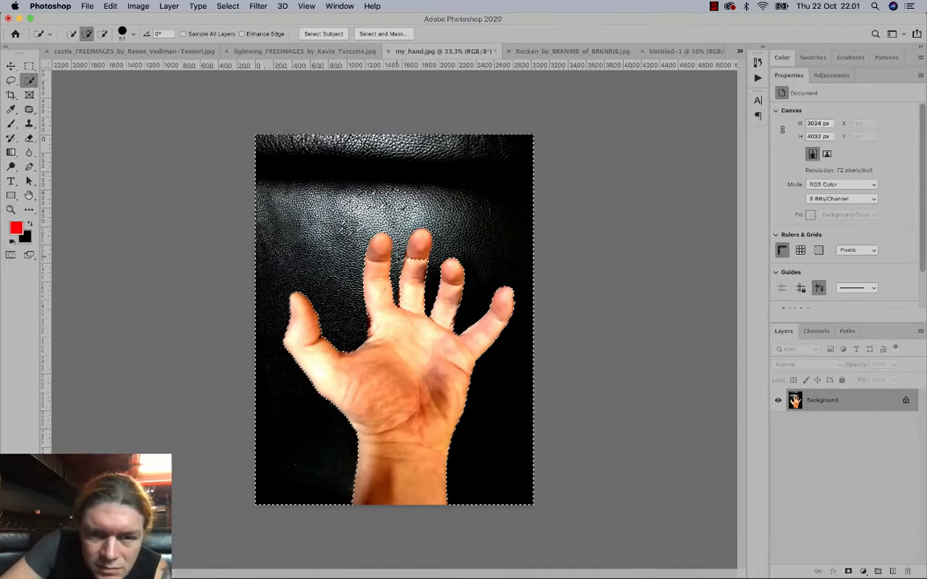
left_click(12, 80)
left_click(28, 80)
left_click(381, 251, "alt")
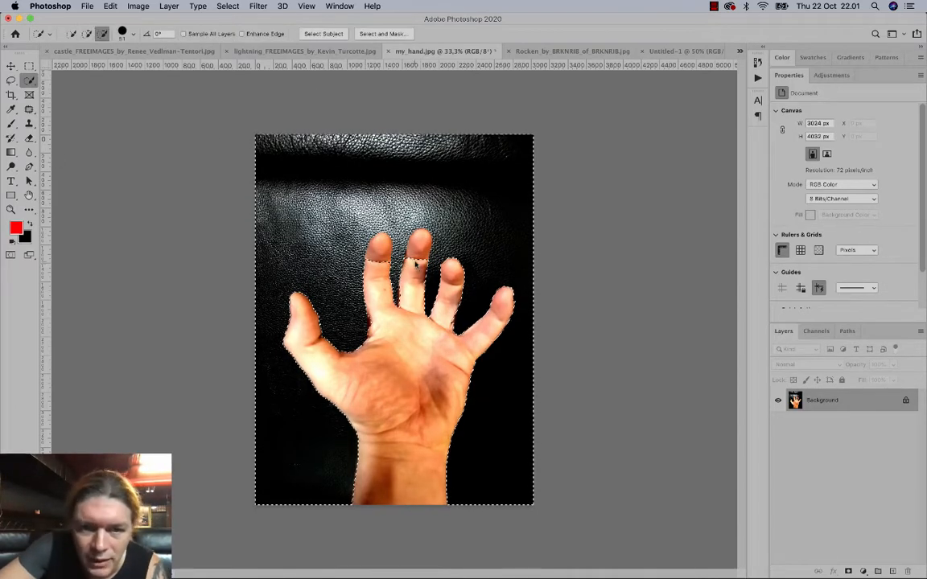
left_click(418, 262, "alt")
Invert the selection to cover only the hand, contracted by 1 pixel and feathered by 0.4 pixels.
left_click(228, 5)
mouse_move(240, 163)
left_click(377, 186)
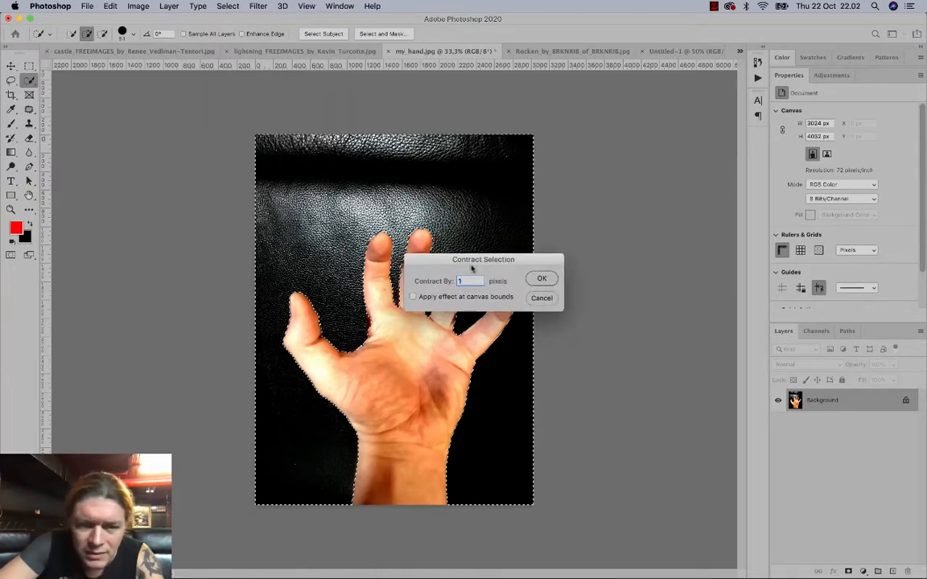
key("Return")
left_click(228, 5)
left_click(370, 197)
key("Return")
left_click(227, 5)
left_click(369, 207)
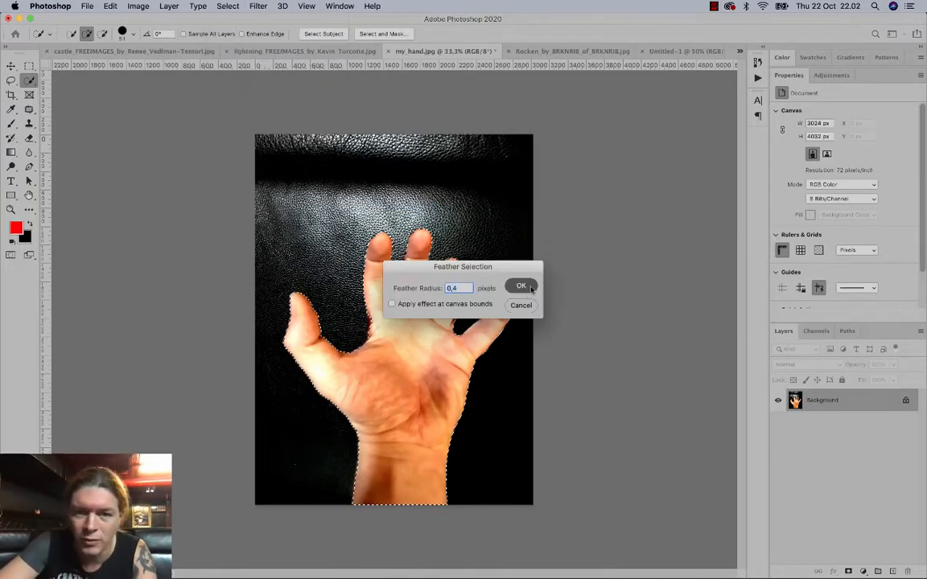
key("Return")
Subtract the dark leather sliver at the base of the index finger from the hand selection with the Lasso.
key("v")
left_click_drag(408, 335, 432, 141)
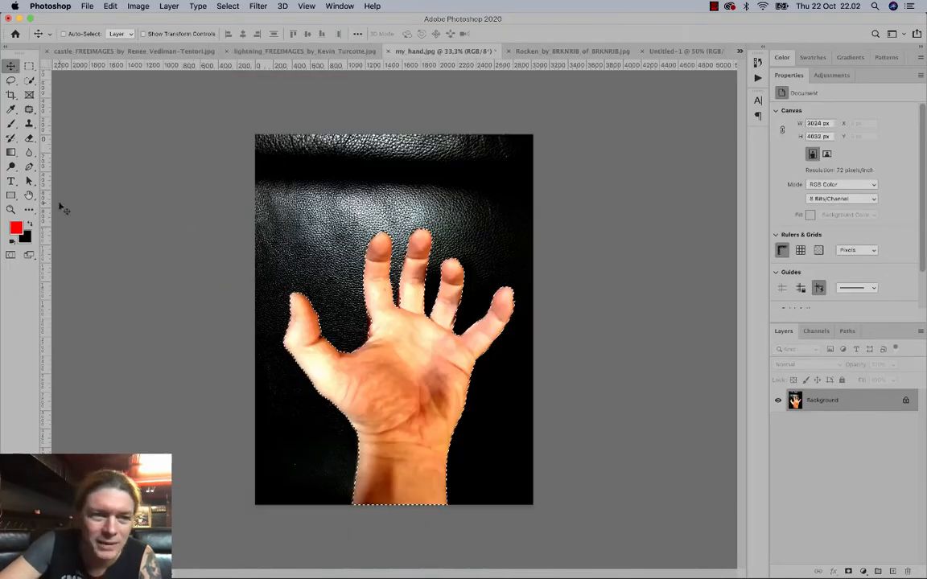
key("z")
left_click_drag(353, 261, 415, 261)
key("l")
key("alt")
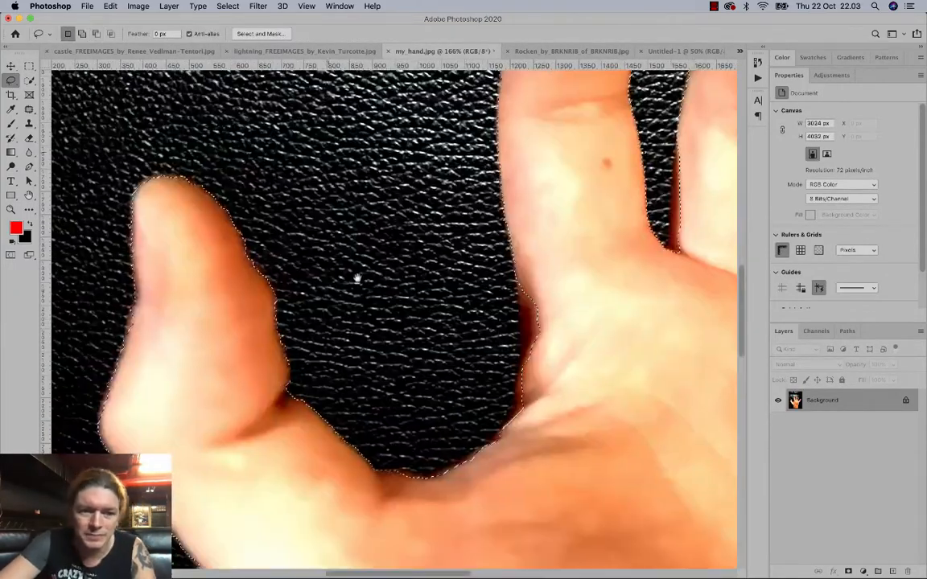
mouse_move(523, 309)
left_mouse_down()
mouse_move(581, 312)
mouse_move(595, 216)
left_mouse_up()
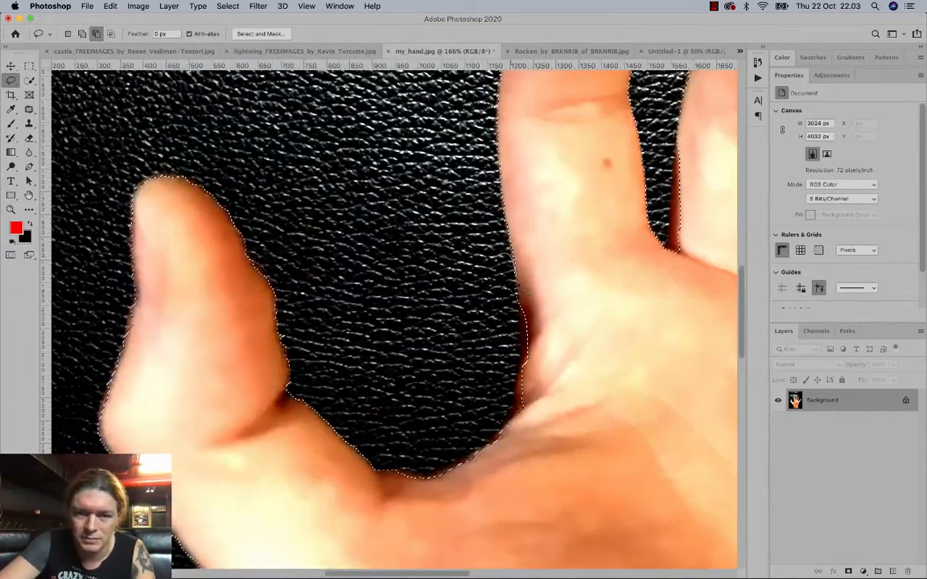
key("super+0")
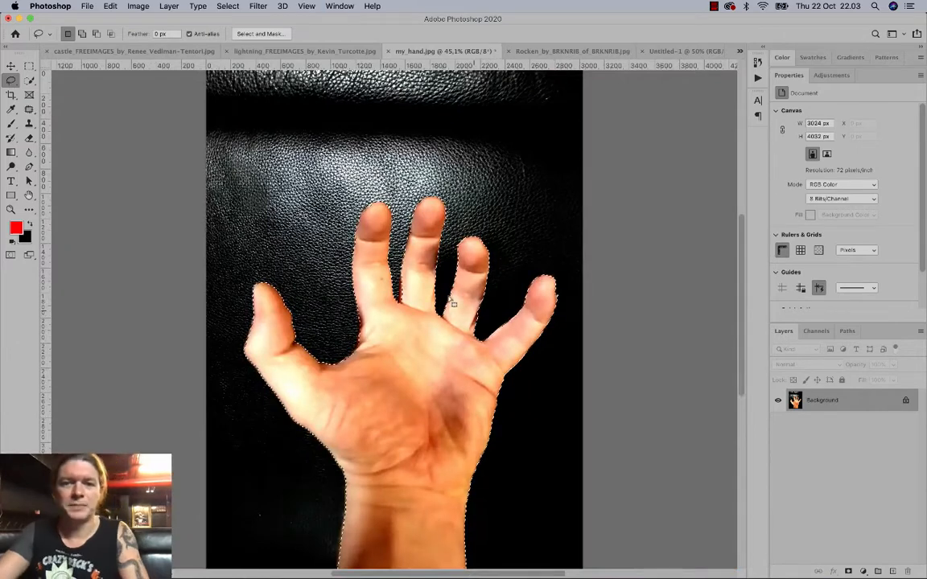
Copy the selected hand from my_hand.jpg into the red Untitled-1 poster document by moving it across.
key("v")
mouse_move(372, 321)
left_mouse_down()
mouse_move(387, 289)
mouse_move(673, 91)
mouse_move(685, 58)
left_mouse_up()
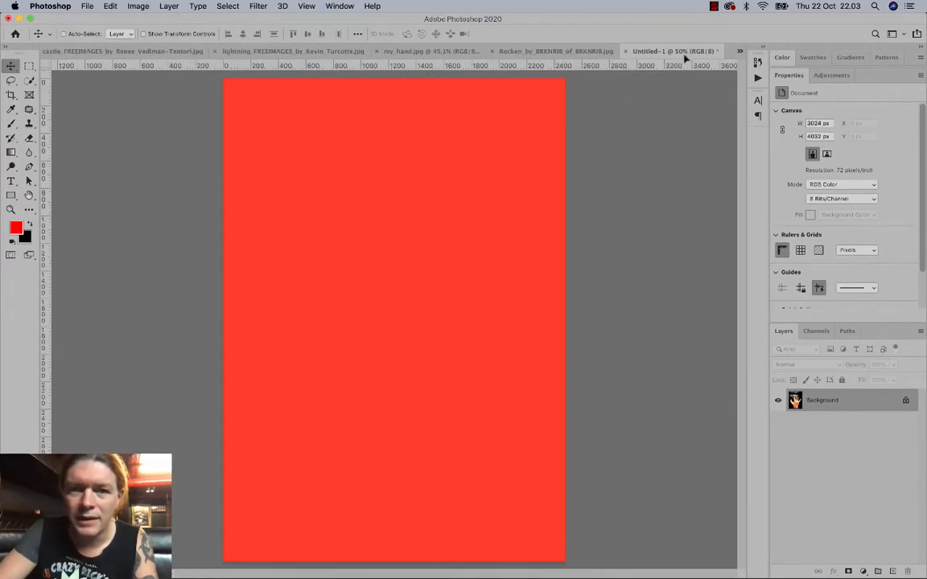
left_click_drag(441, 268, 403, 322)
Scale the hand to about 89.34% and centre it horizontally with the wrist at the poster's lower edge.
key("ctrl+t")
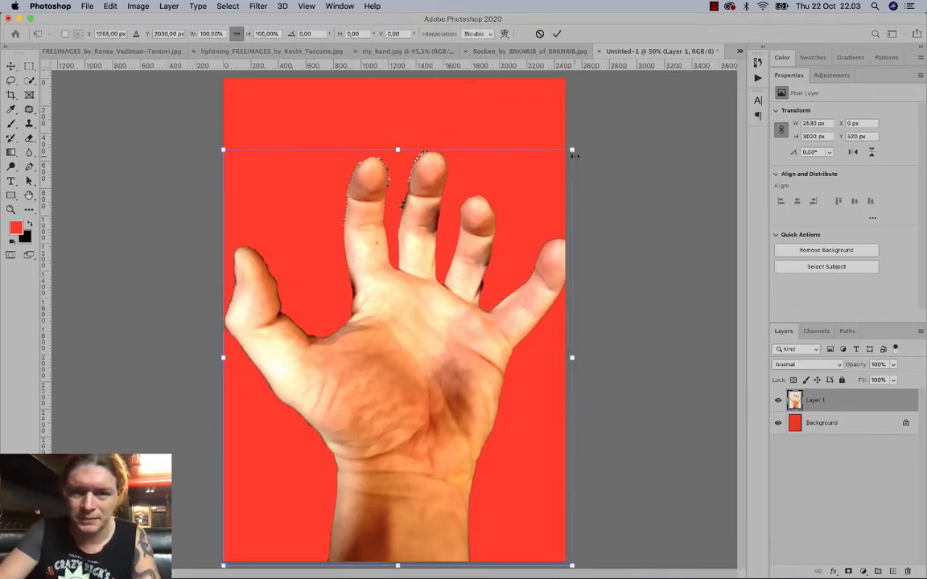
left_click_drag(572, 149, 536, 192)
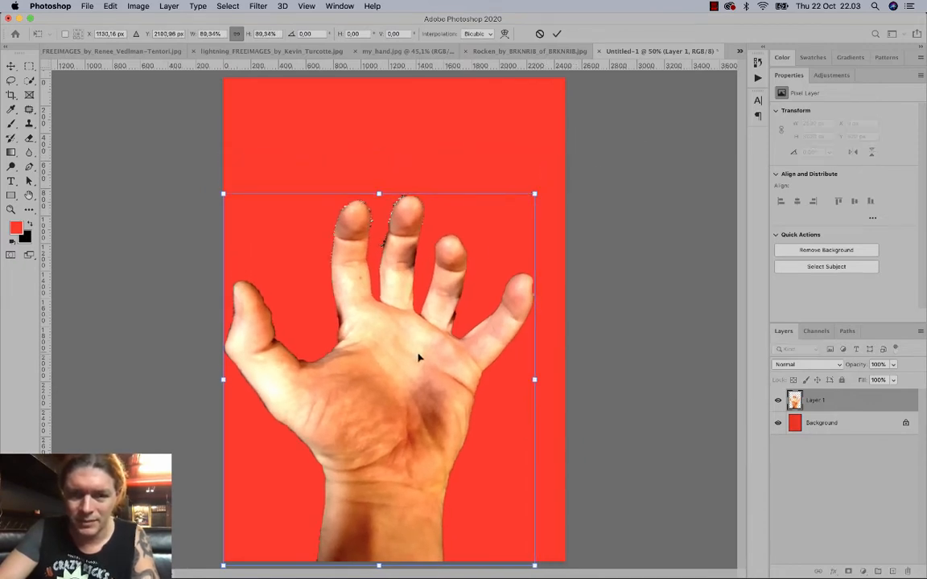
left_click_drag(418, 356, 433, 354)
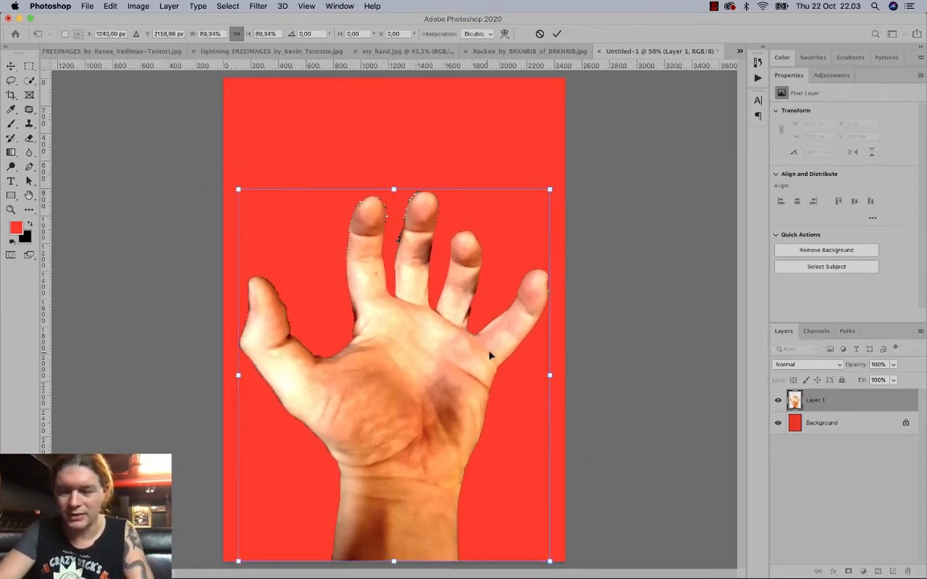
Trim the hand layer's edge using a contracted selection of its outline, and erase the stray specks around the fingertips.
left_click(794, 400, "super")
left_click(228, 6)
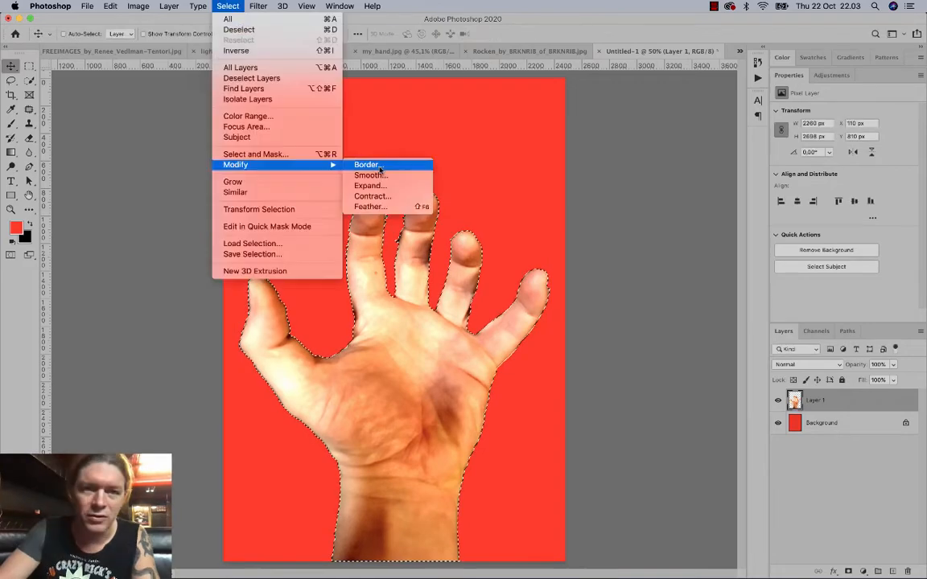
left_click(371, 195)
left_click(527, 276)
left_click(228, 6)
left_click(233, 28)
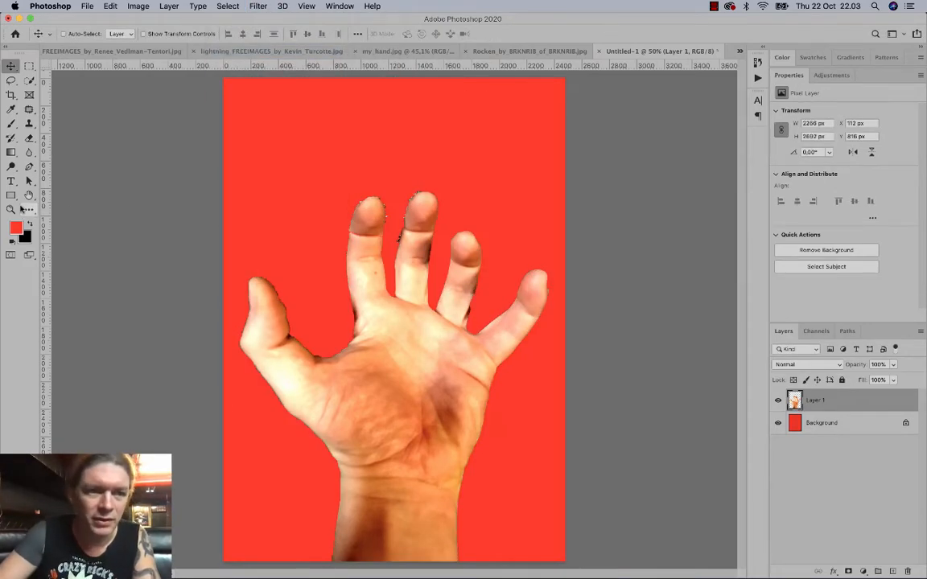
left_click(26, 139)
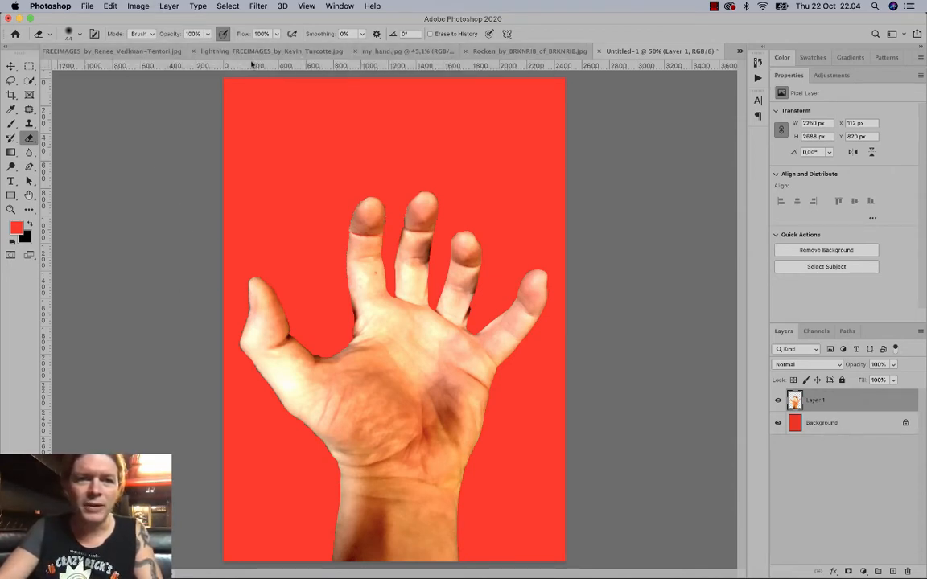
Close my_hand.jpg and check the frankenstein_chronicles.jpg reference poster.
left_click(360, 53)
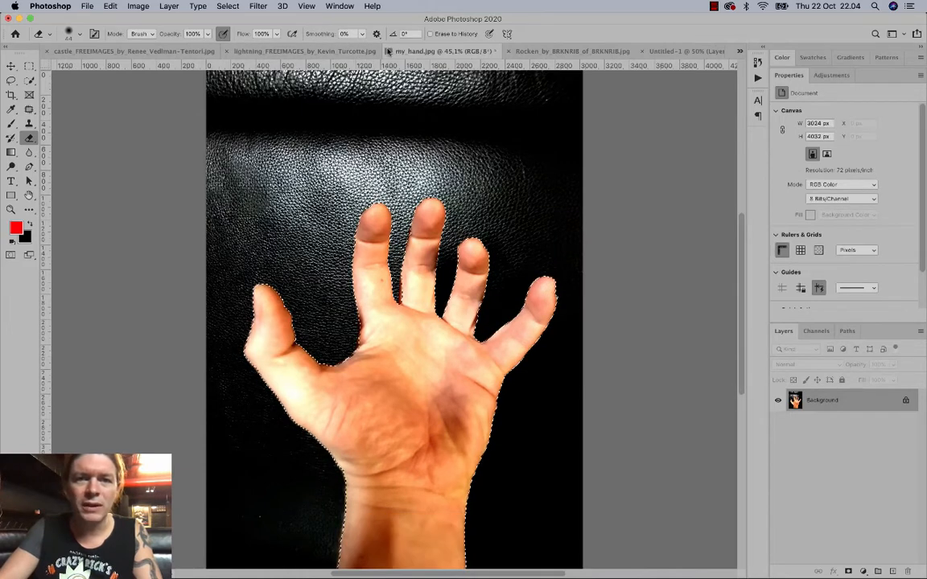
key("super+w")
left_click(416, 201)
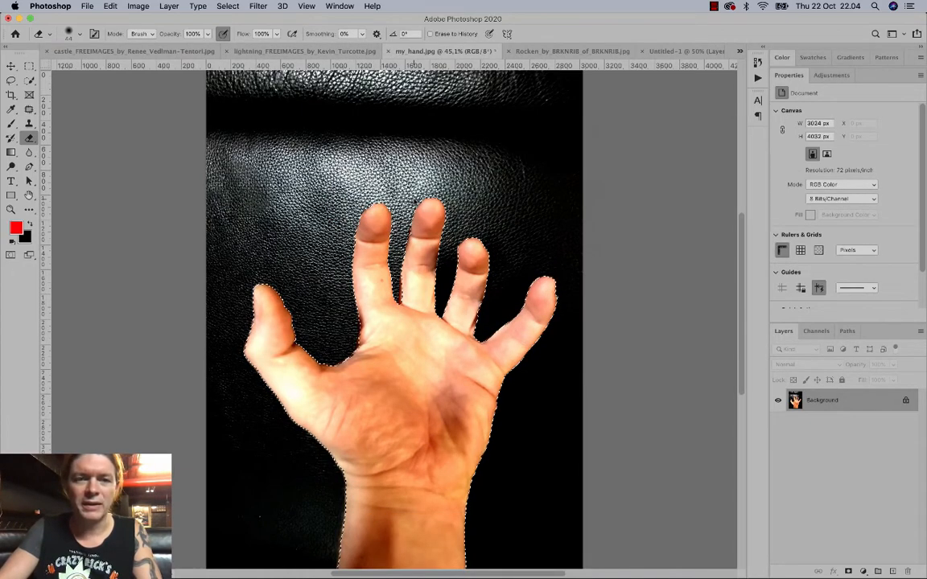
left_click(112, 52)
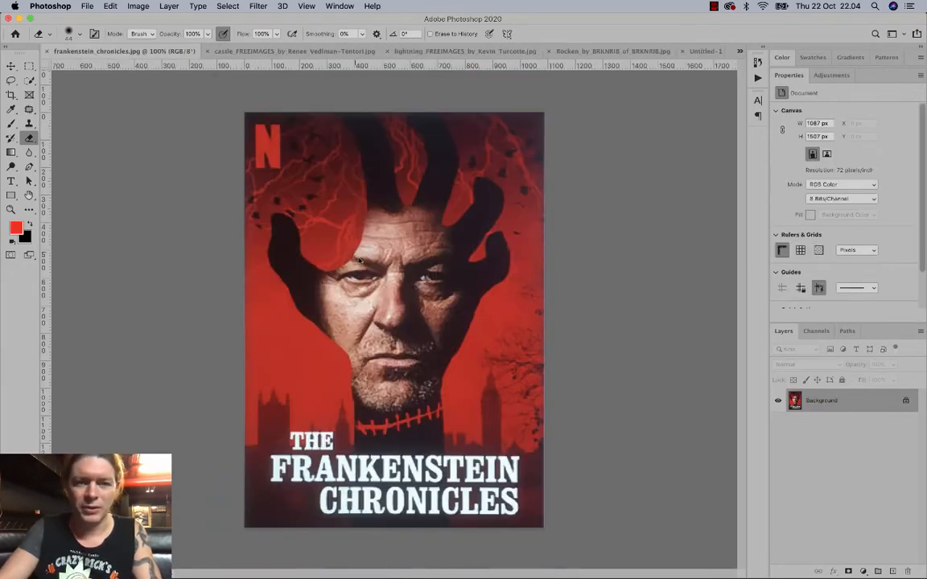
Load the hand layer's outline as a selection in Untitled-1, fill it with the black background colour and deselect.
left_click(700, 53)
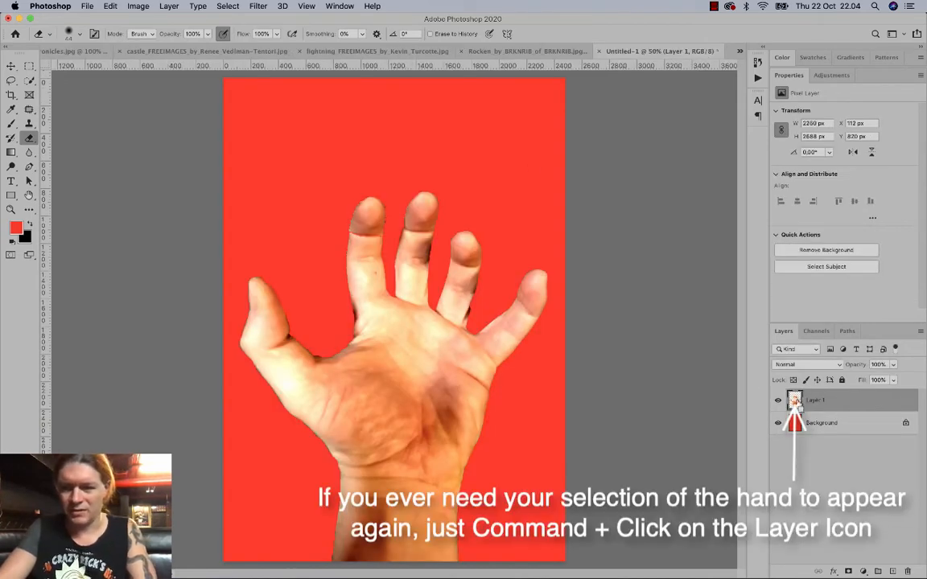
left_click(795, 404, "super")
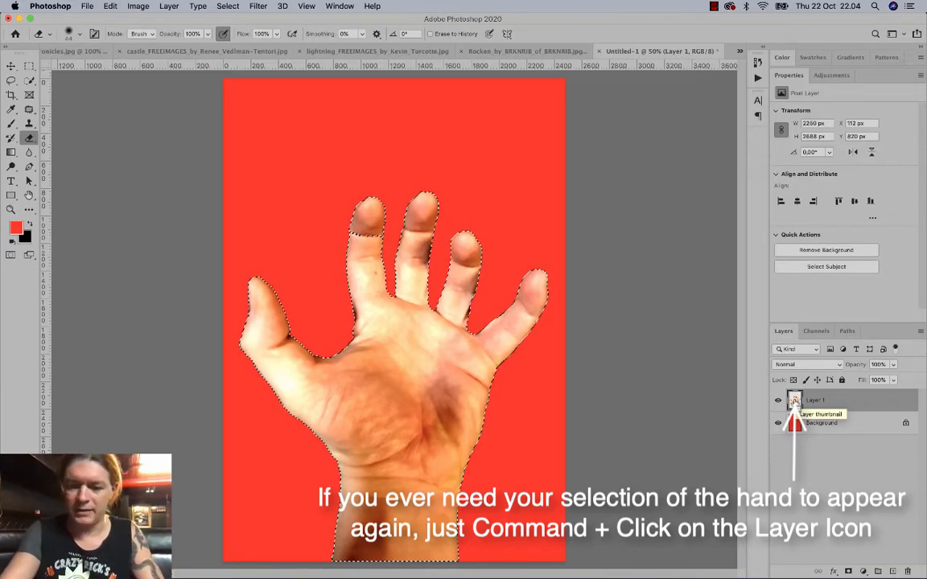
key("super+BackSpace")
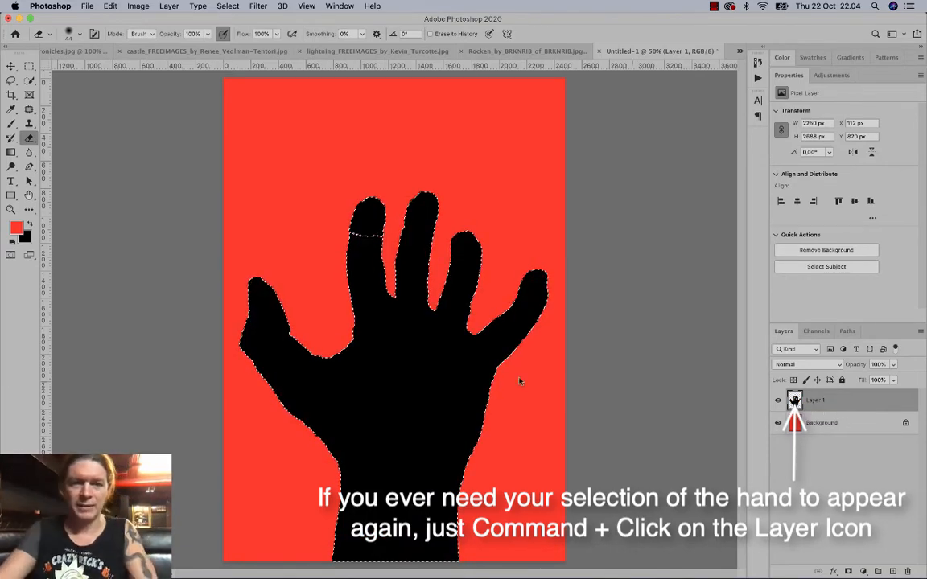
key("super+d")
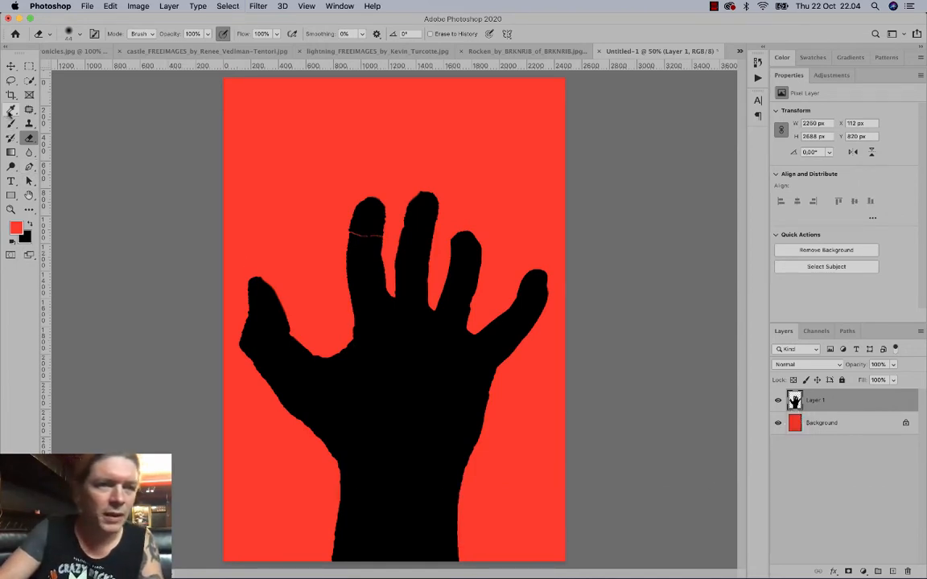
Paint over the thin red gap across the index finger with a black brush of size 76.
left_click(11, 123)
key("x")
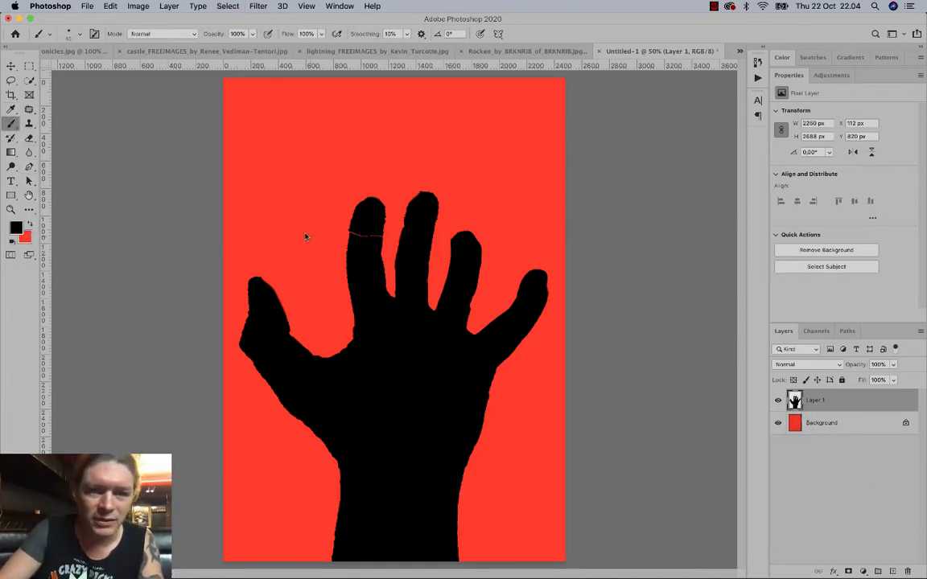
right_click(364, 236)
left_click_drag(427, 259, 449, 259)
key("Return")
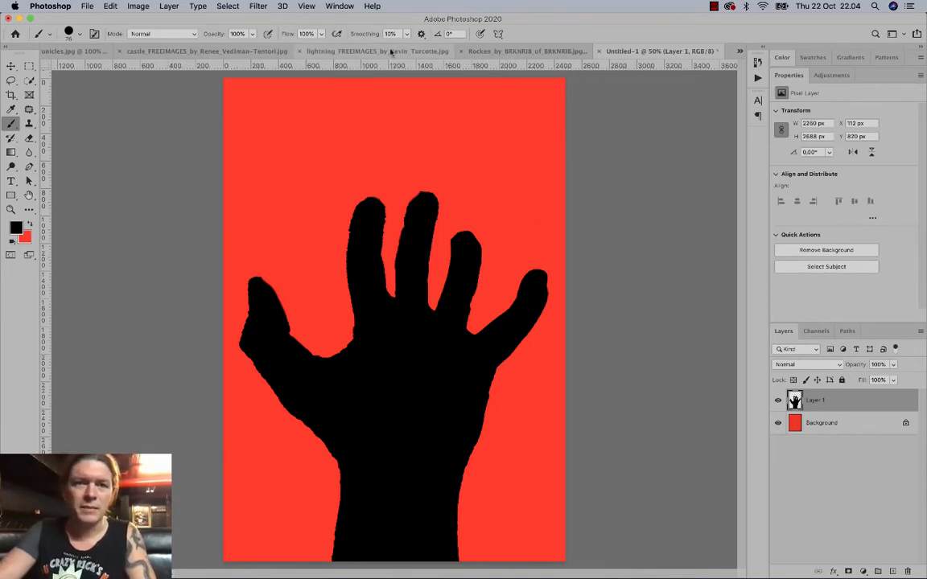
Check the reference poster and select the sky of the lightning photo with a rectangle, cutting off its lower-left corner with the Polygonal Lasso.
left_click(74, 51)
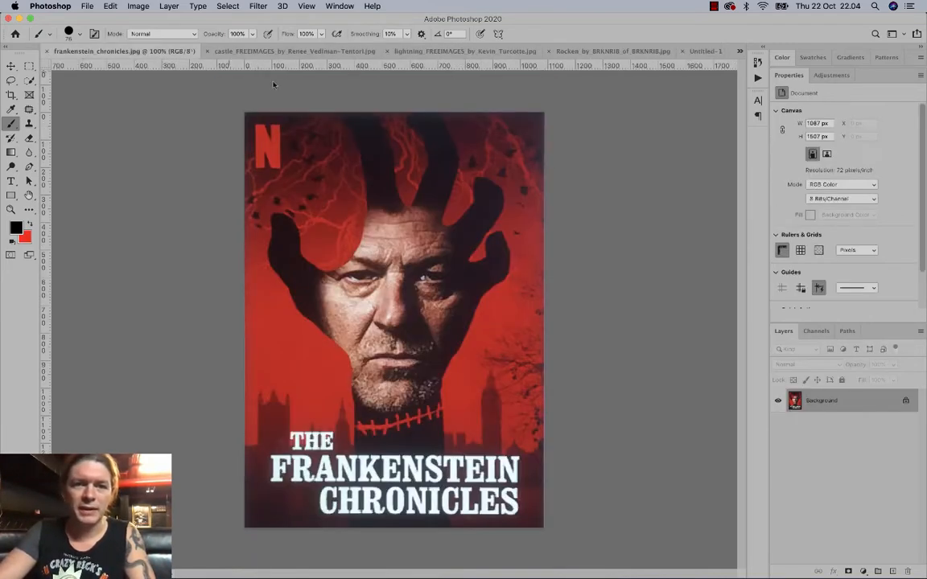
left_click(450, 51)
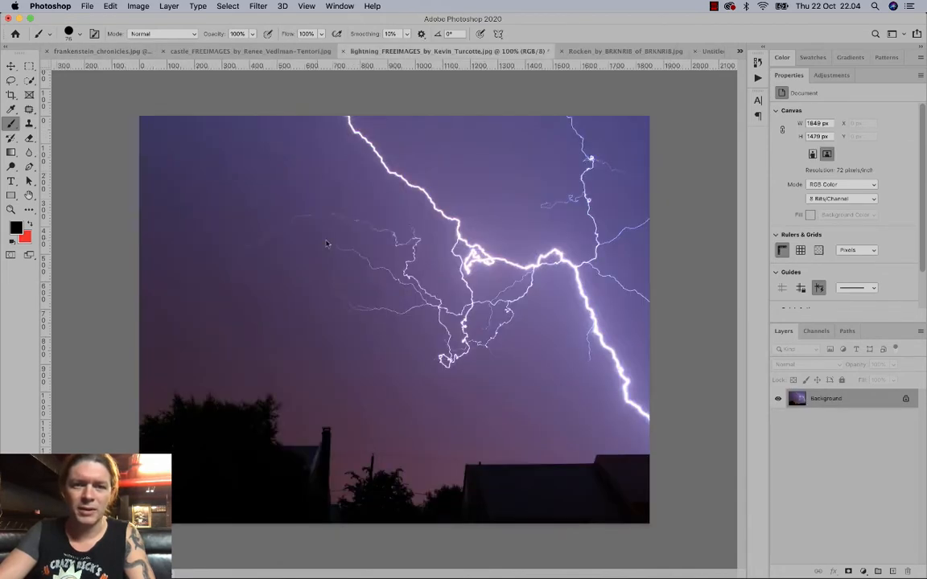
left_click(29, 66)
left_click_drag(140, 116, 652, 437)
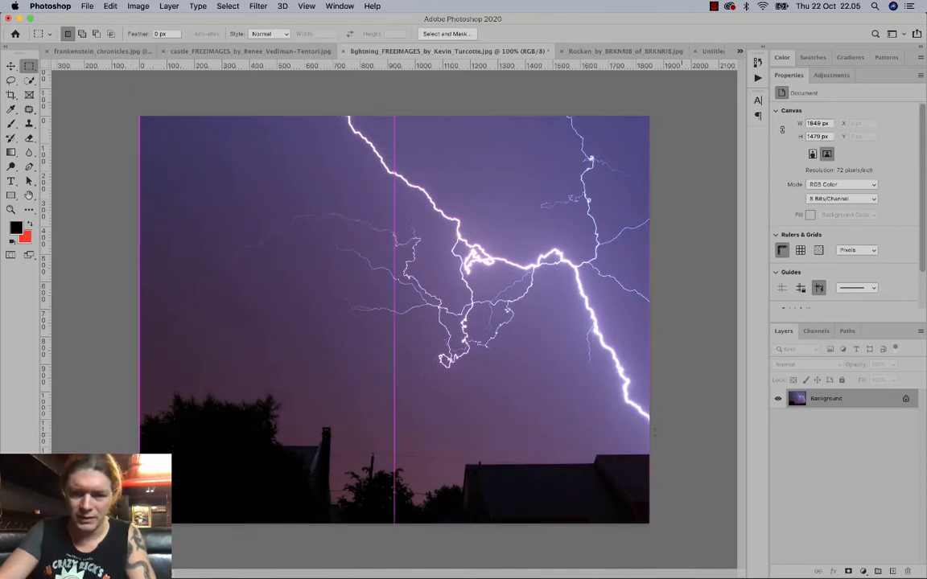
key("l")
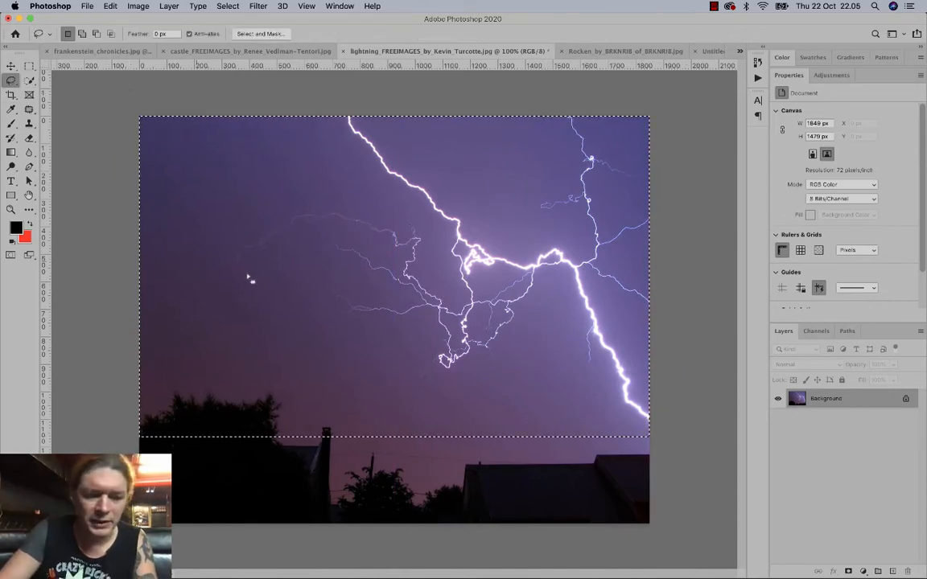
key("alt")
mouse_move(479, 469)
left_mouse_down()
mouse_move(88, 402)
mouse_move(465, 544)
left_mouse_up()
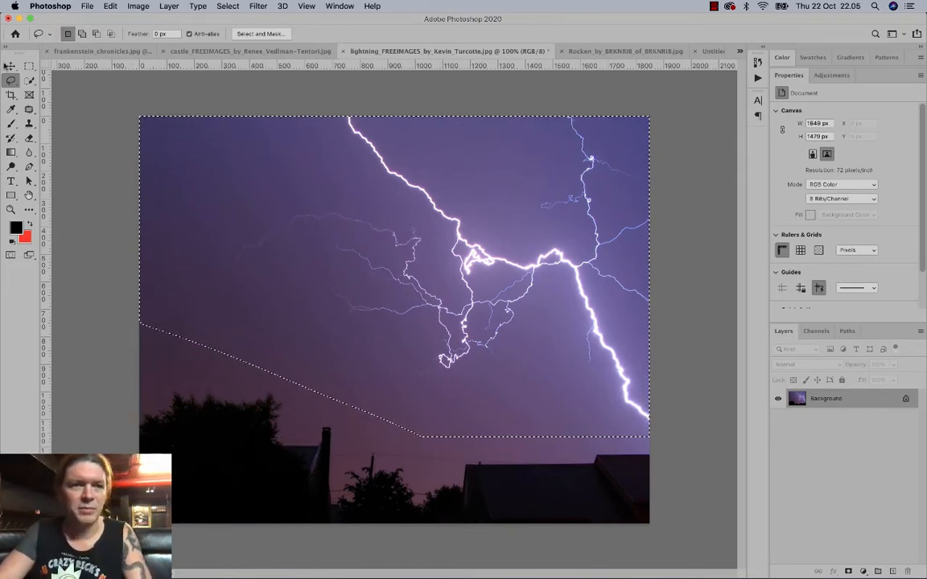
Bring the selected lightning sky into Untitled-1, scale it to fill the poster's upper part, and place its layer beneath the hand.
key("v")
left_click_drag(436, 317, 438, 197)
key("super+t")
left_click_drag(491, 239, 418, 185)
key("super+t")
left_click_drag(478, 238, 569, 294)
key("Return")
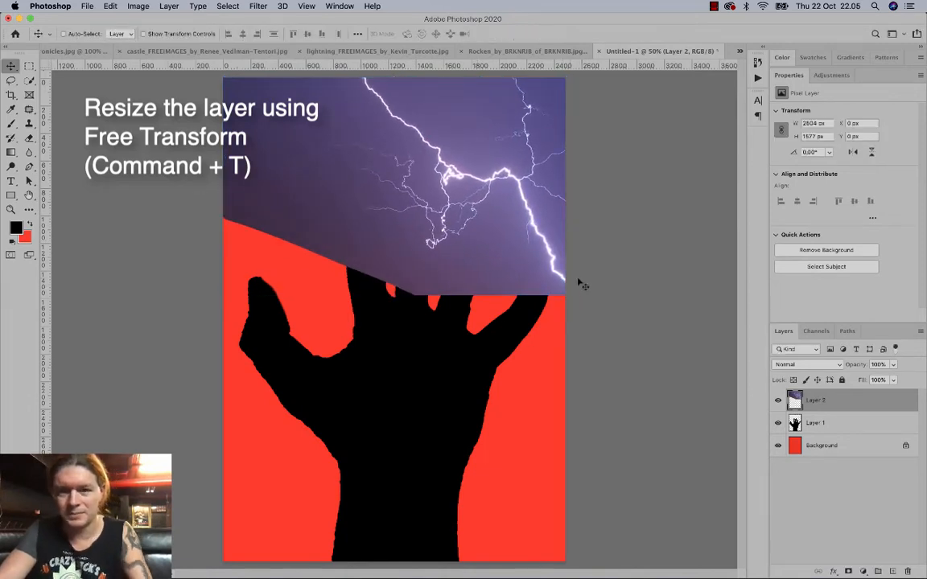
key("super+bracketleft")
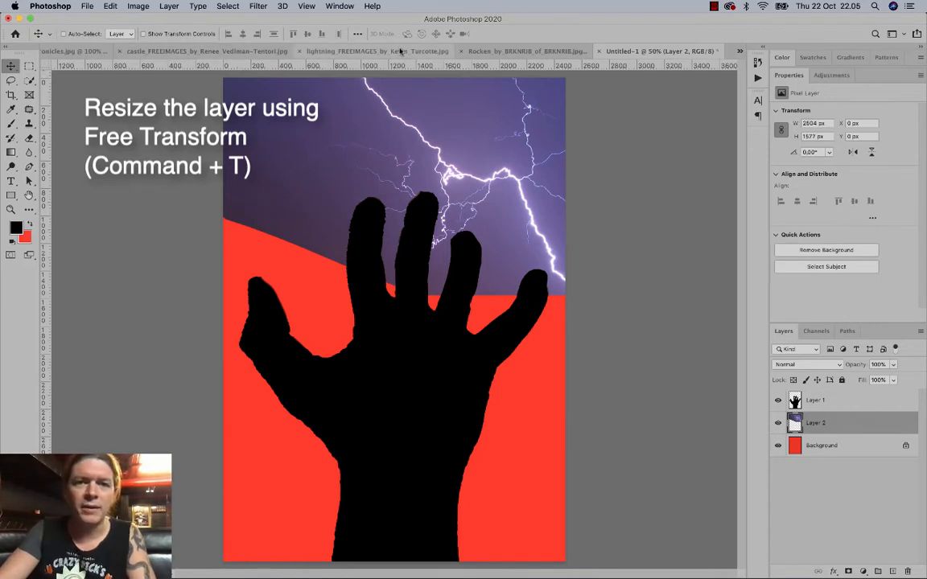
Close the lightning photo and bring a rectangular selection of the castle's main building and towers into Untitled-1's lower-left corner.
left_click(304, 54)
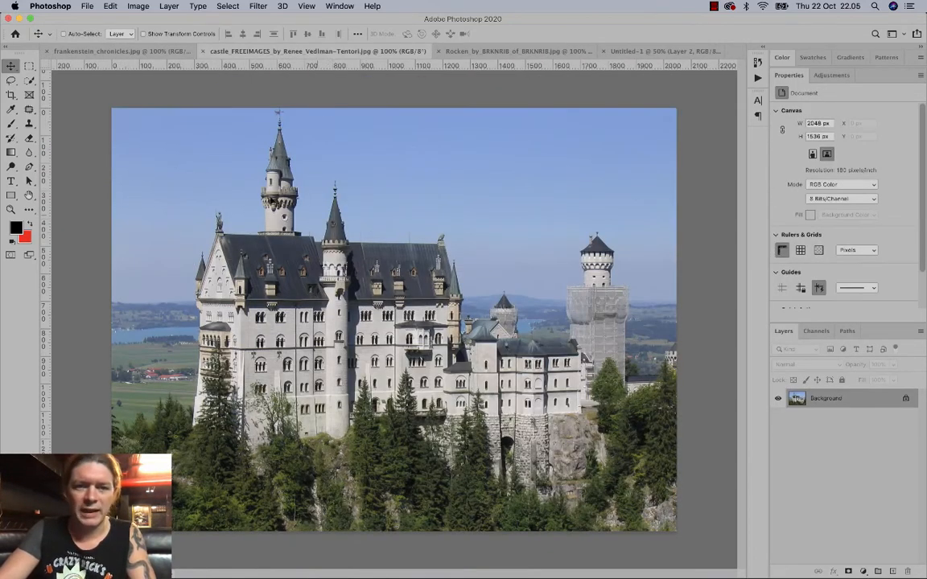
left_click(28, 65)
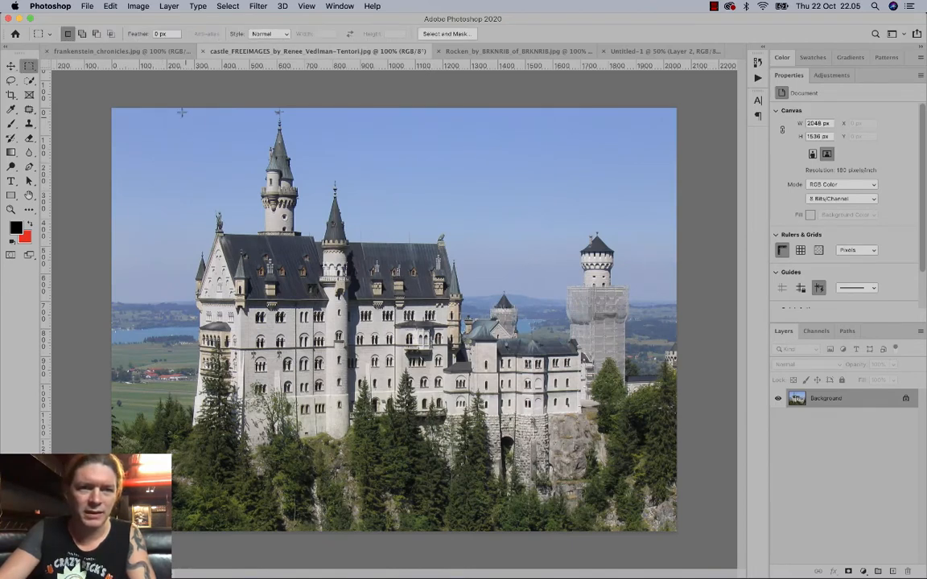
left_click_drag(181, 112, 527, 364)
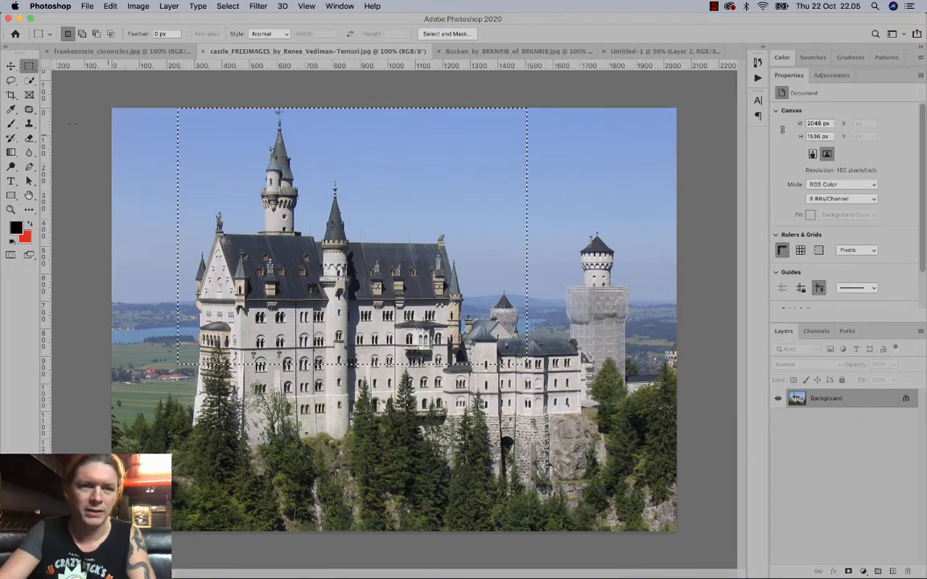
key("v")
left_click_drag(415, 300, 649, 51)
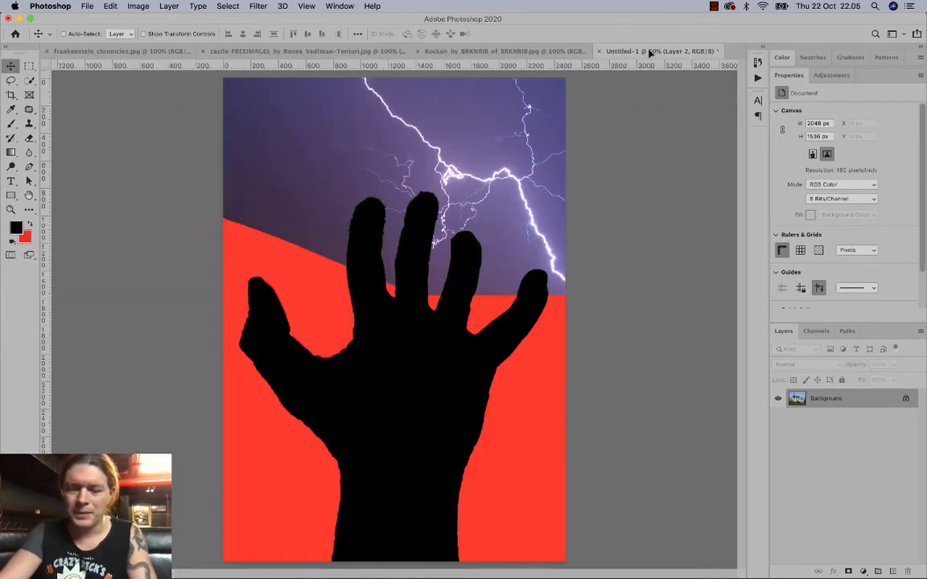
left_click_drag(334, 451, 316, 493)
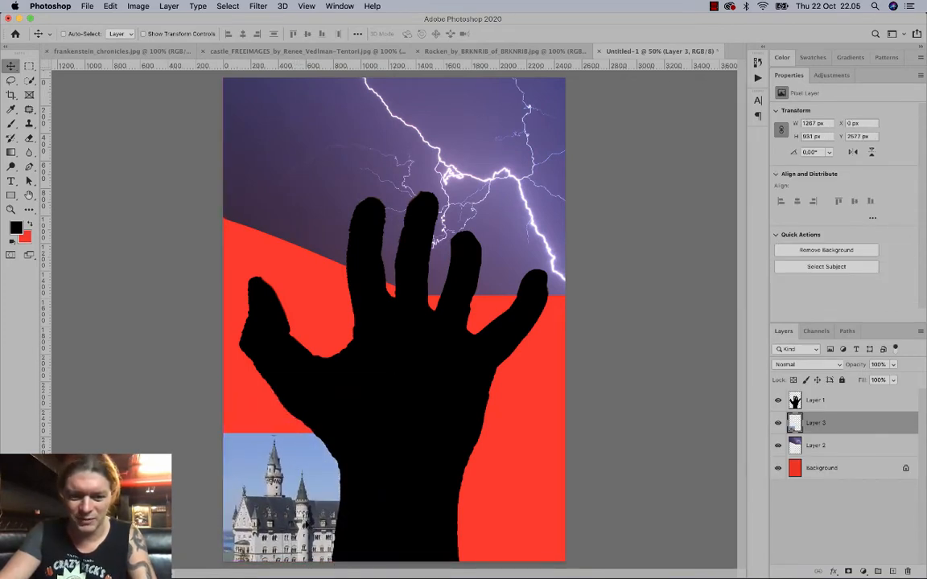
Scale the castle layer to about 233% and position it across the poster's lower half, with the tall tower beside the wrist.
key("super+t")
left_click_drag(397, 433, 629, 271)
left_click_drag(471, 402, 496, 470)
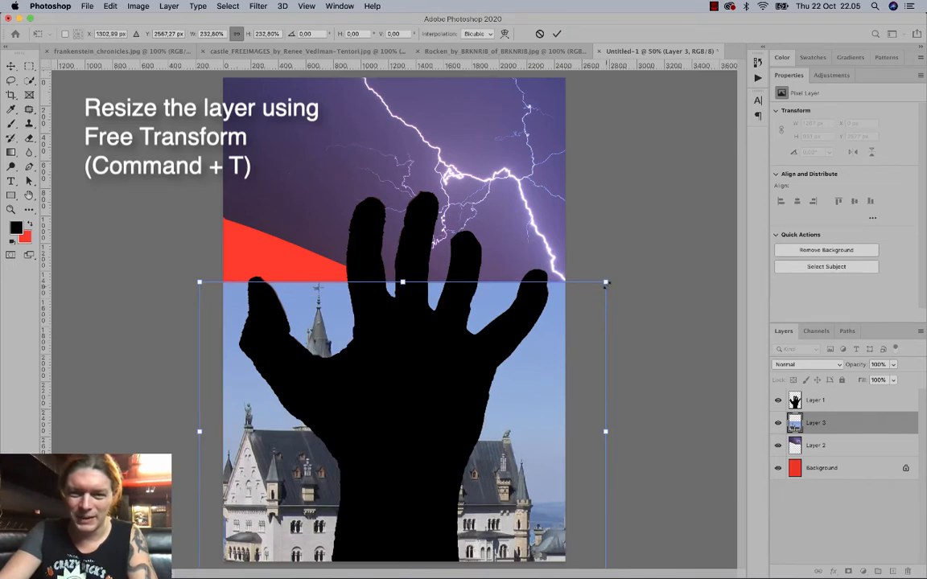
left_click_drag(607, 285, 666, 238)
left_click_drag(538, 428, 522, 478)
left_click_drag(652, 287, 592, 330)
left_click_drag(524, 470, 499, 458)
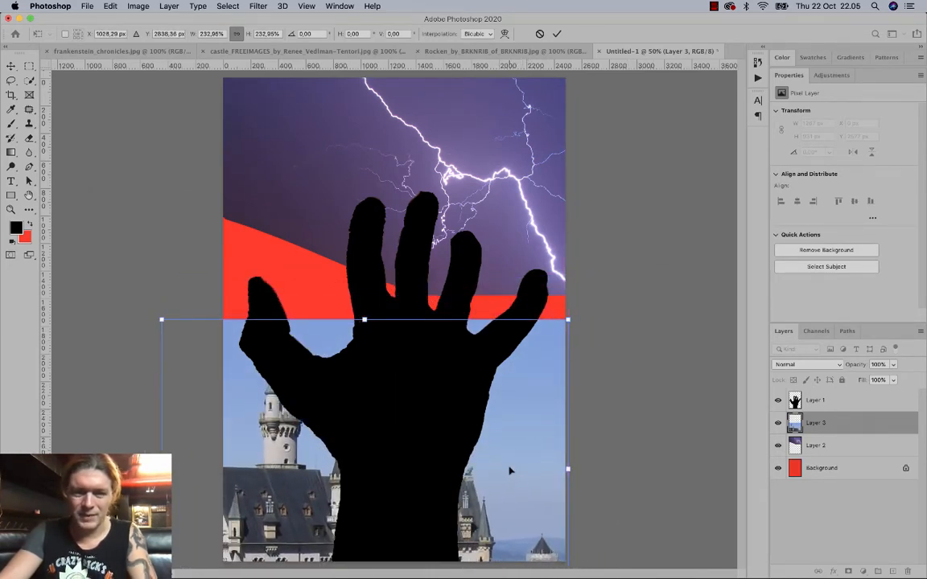
key("Return")
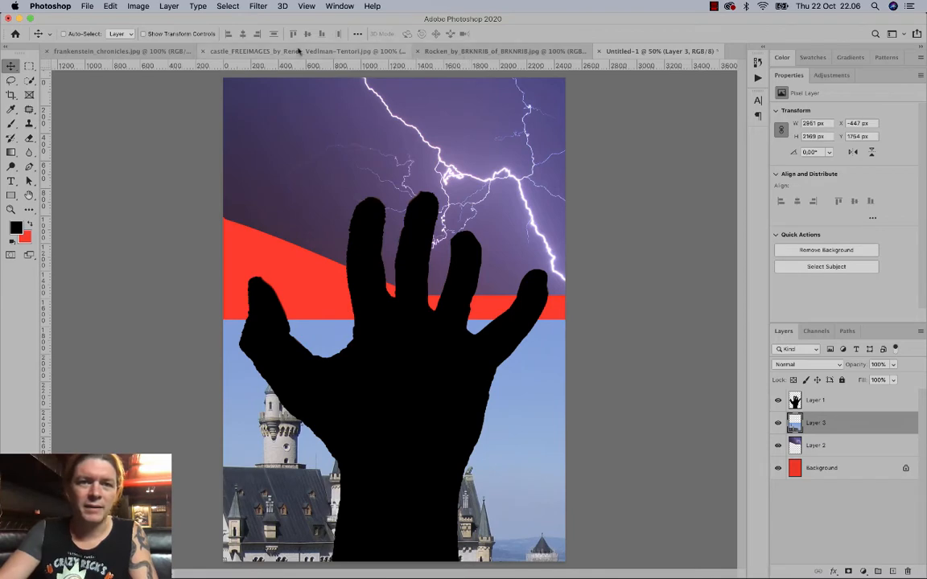
Close the castle photo, copy the masked man's portrait into Untitled-1, and place its layer above the hand layer.
left_click(281, 50)
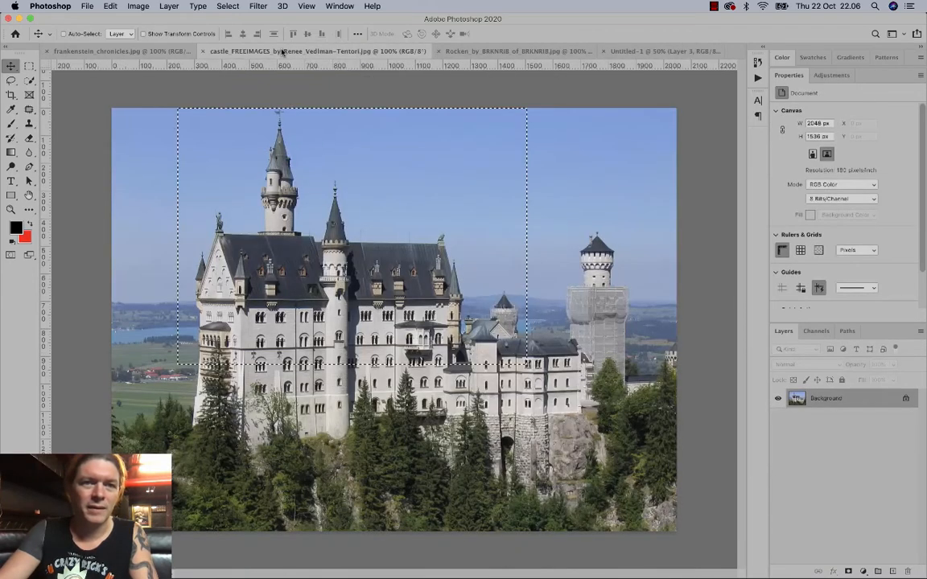
left_click(206, 51)
left_click(295, 51)
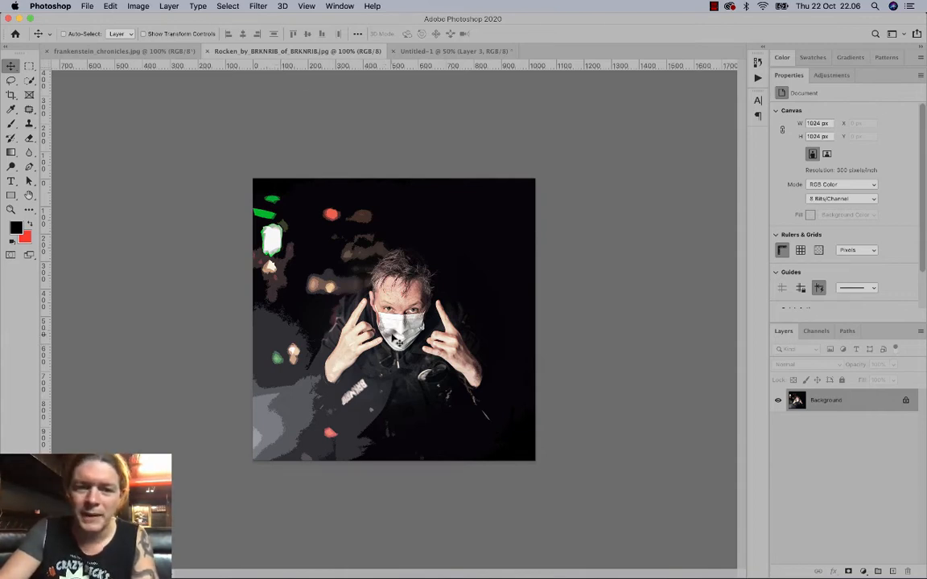
left_click(454, 52)
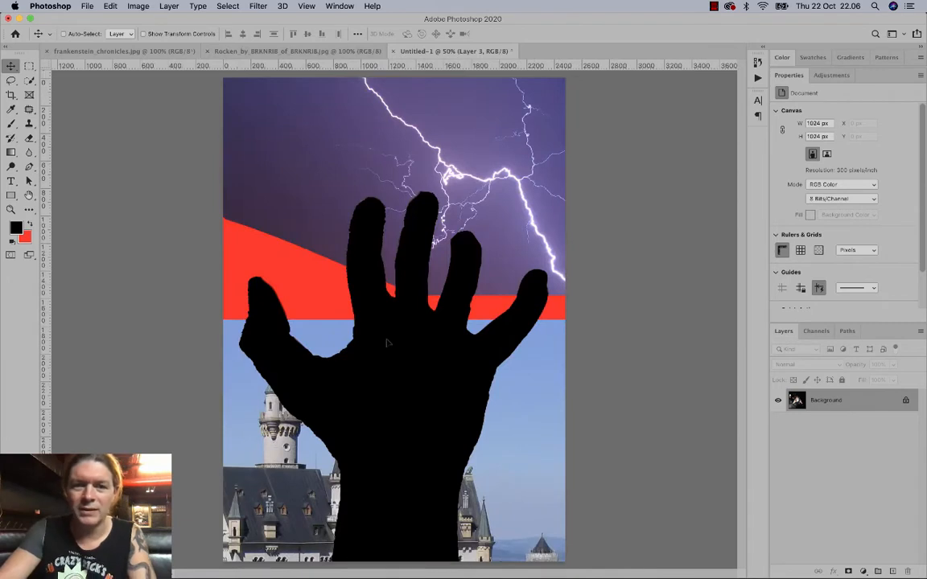
key("super+v")
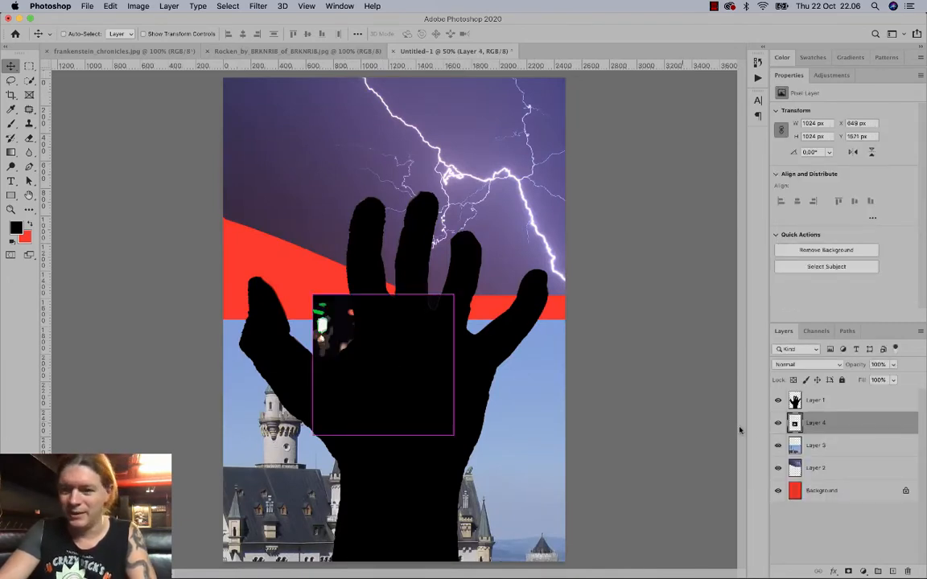
left_click_drag(833, 423, 825, 394)
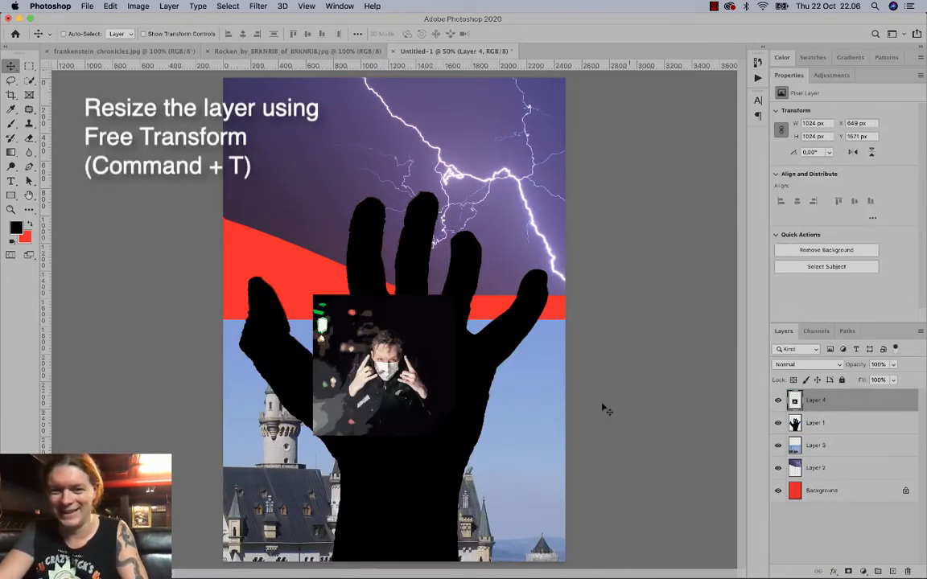
Scale the portrait layer to about 396% and centre the face over the palm area.
key("super+t")
left_click_drag(453, 295, 712, 36)
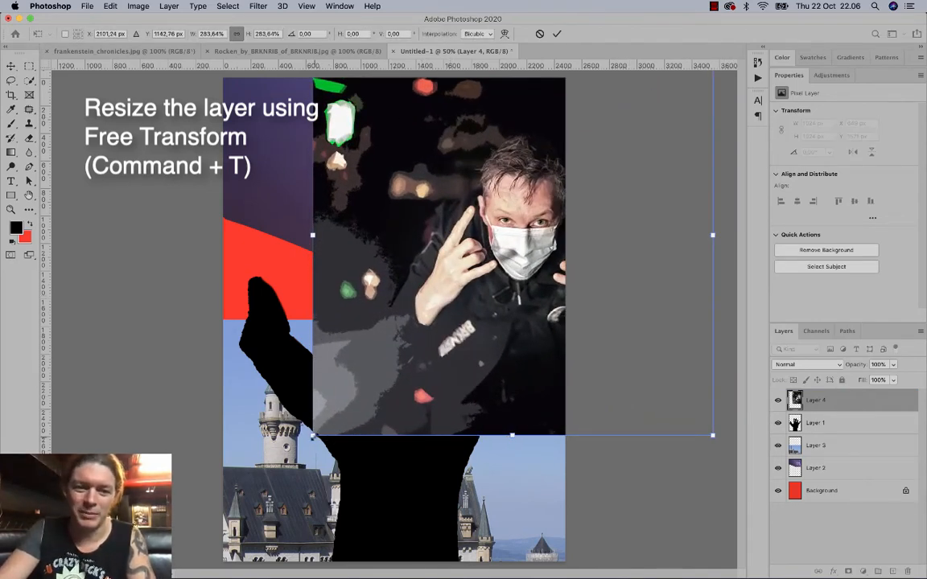
left_click_drag(313, 435, 155, 576)
left_click_drag(447, 321, 424, 405)
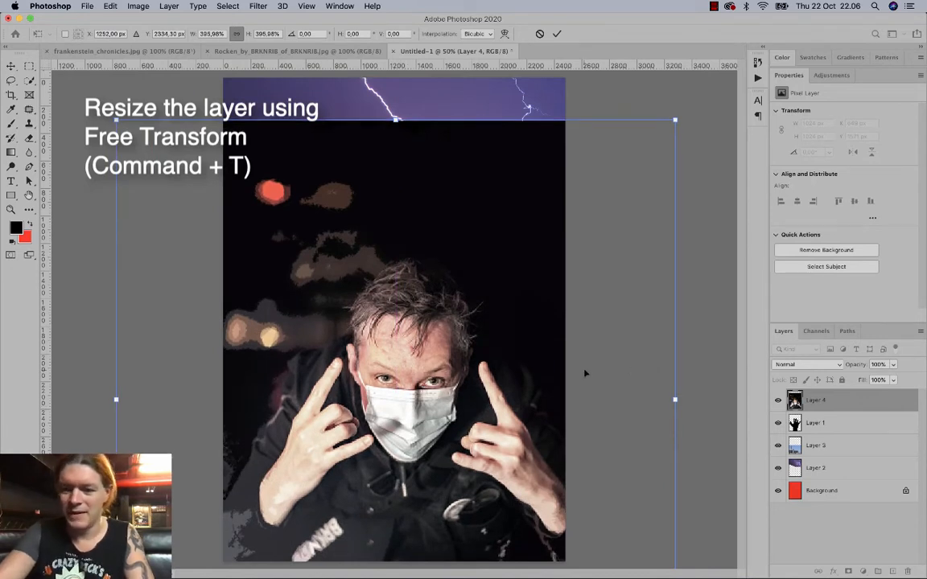
key("Return")
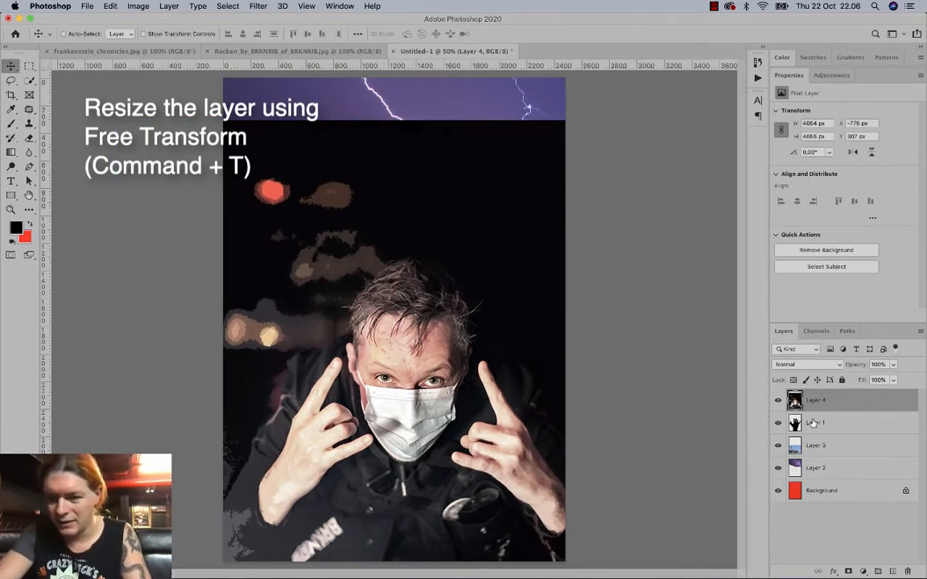
Clip the portrait layer to the hand layer and shift the face slightly down within the palm.
left_click_drag(816, 402, 858, 409)
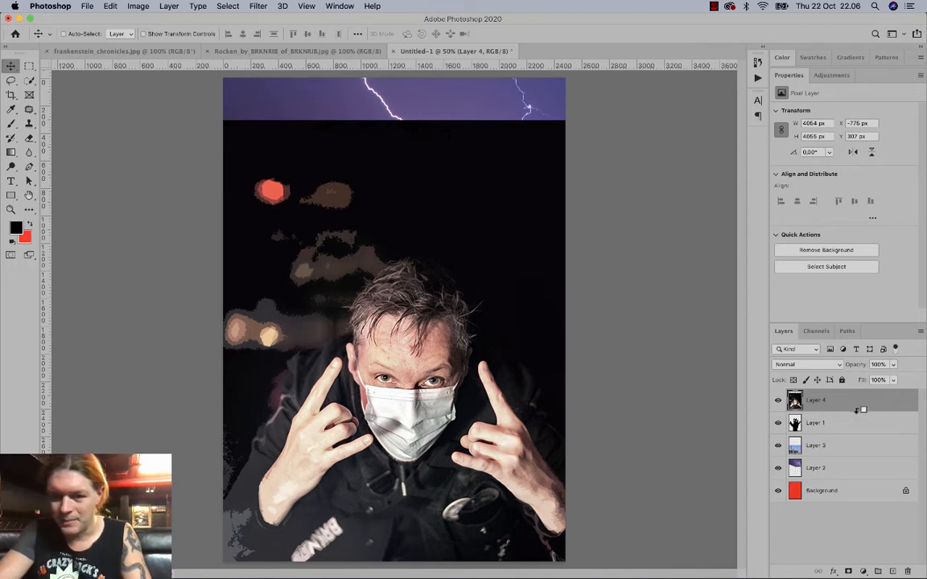
left_click(859, 410, "alt")
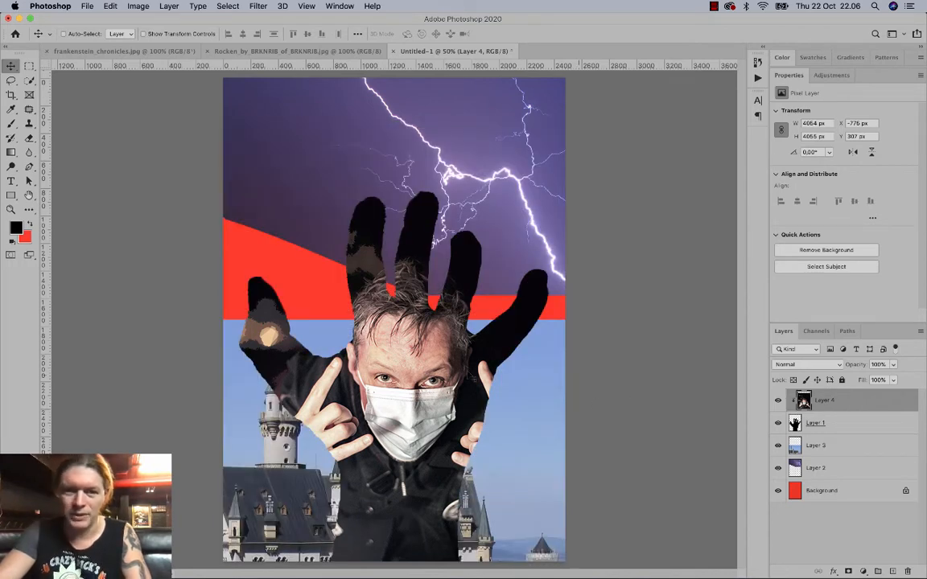
left_click_drag(434, 383, 412, 394)
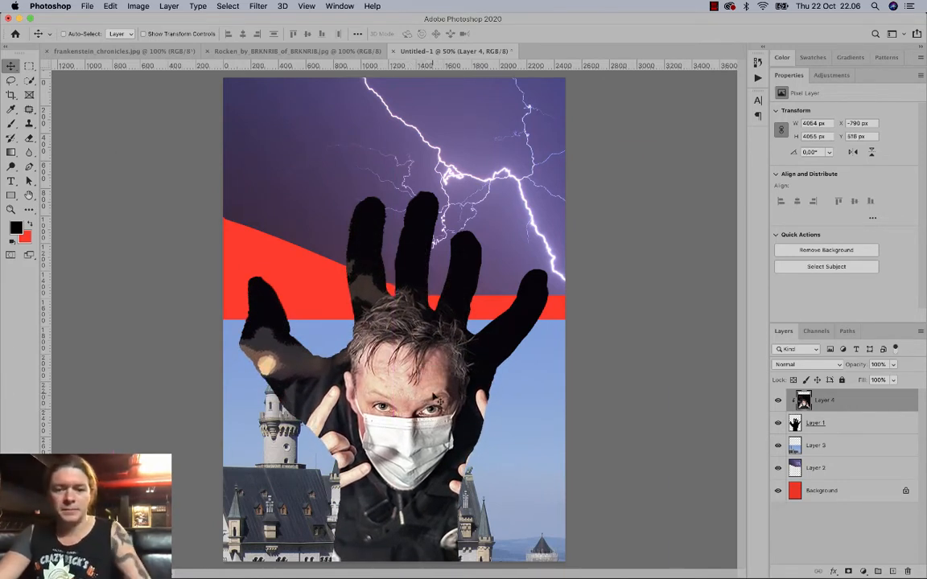
Scale the clipped portrait to about 136% and reposition it so the face fills the palm and wrist.
key("super+t")
left_click_drag(672, 151, 752, 76)
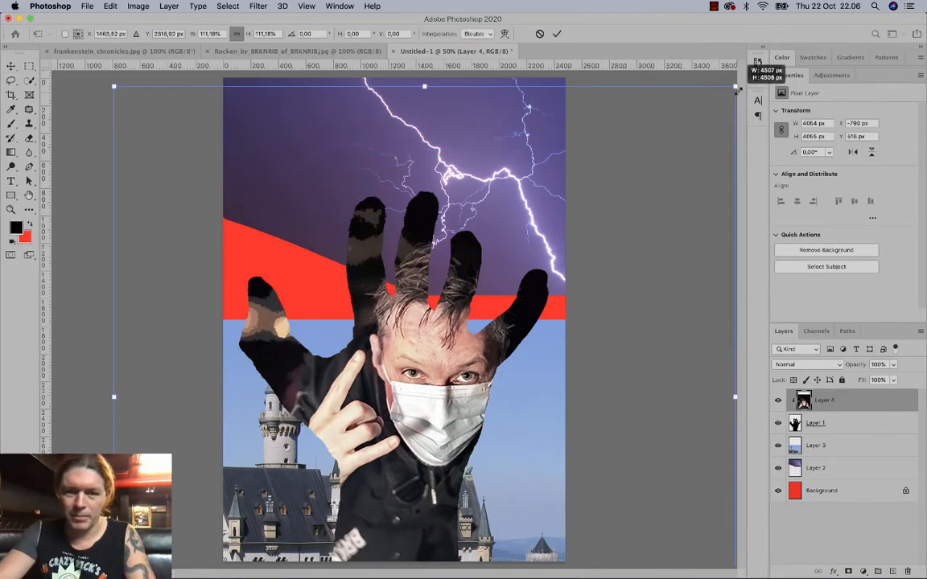
left_click_drag(462, 376, 423, 415)
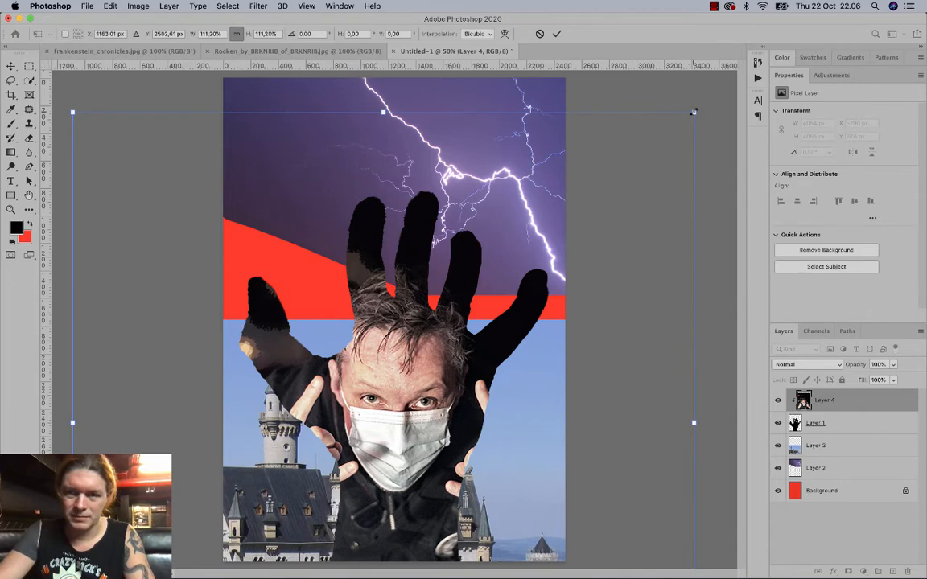
left_click_drag(693, 112, 792, 37)
left_click_drag(450, 348, 409, 390)
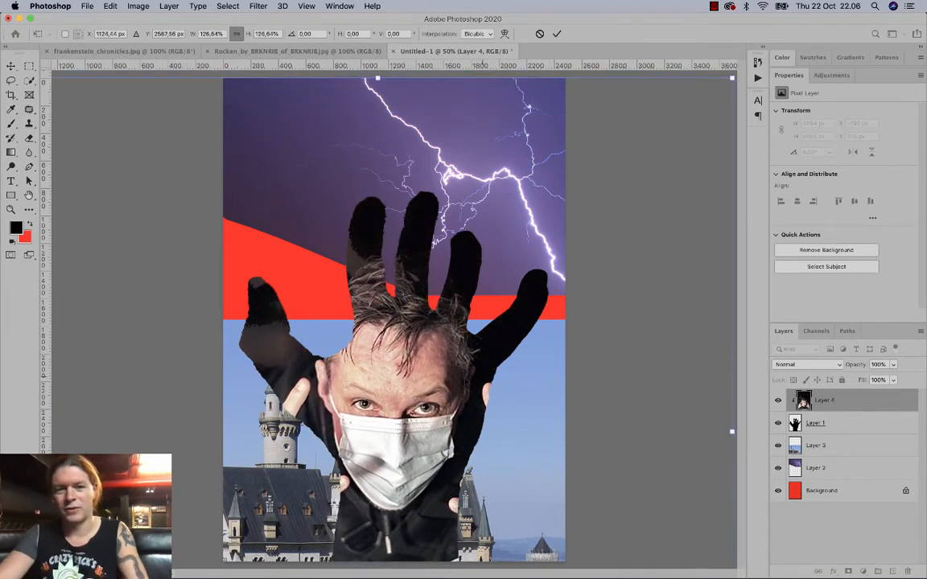
left_click_drag(734, 90, 801, 34)
left_click_drag(473, 351, 453, 408)
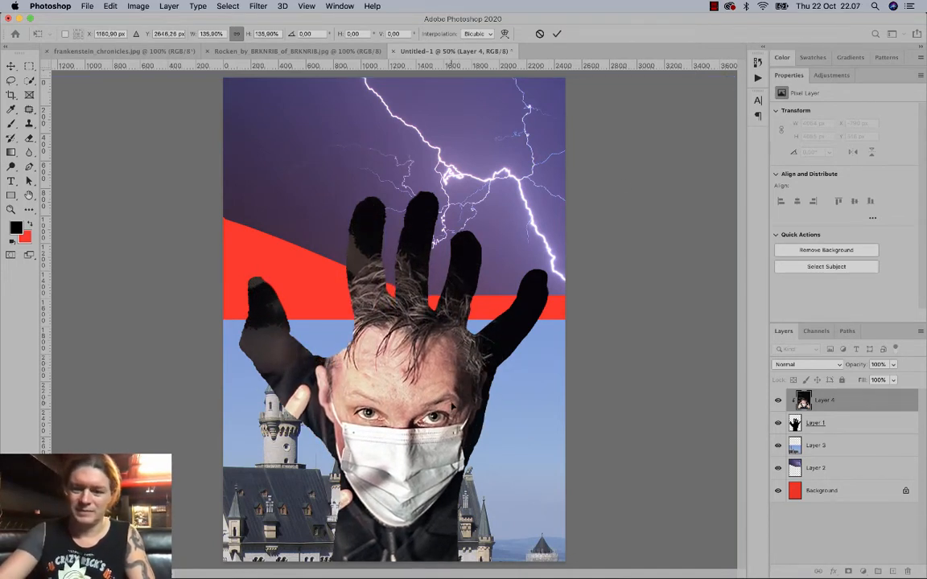
key("Return")
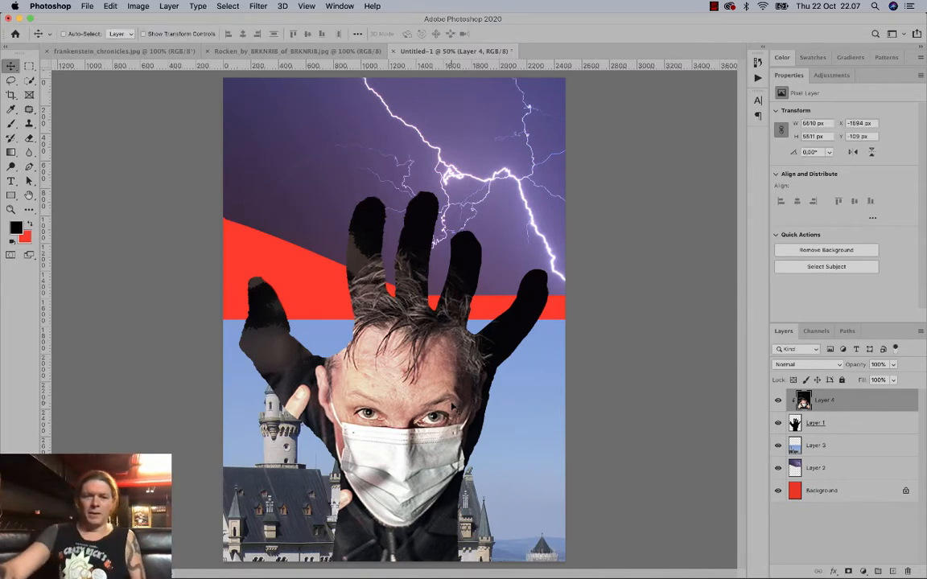
Close the portrait photo and compare the composition with the frankenstein_chronicles.jpg reference poster.
left_click(211, 52)
left_click(207, 51)
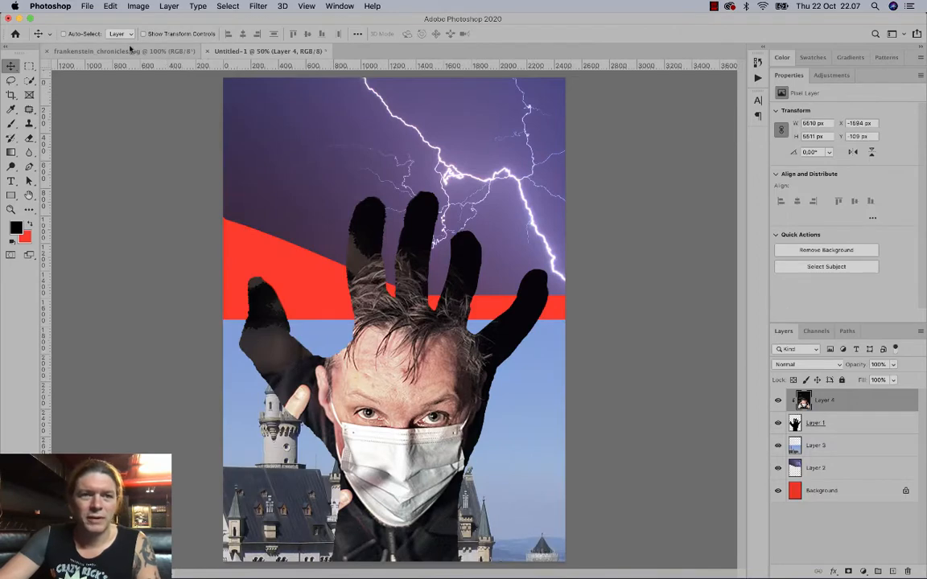
left_click(131, 52)
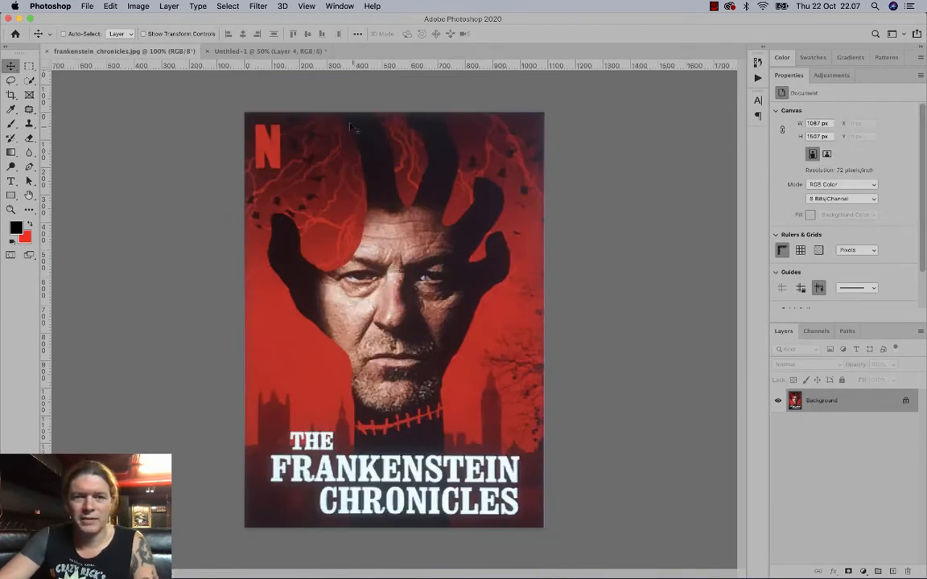
left_click(261, 50)
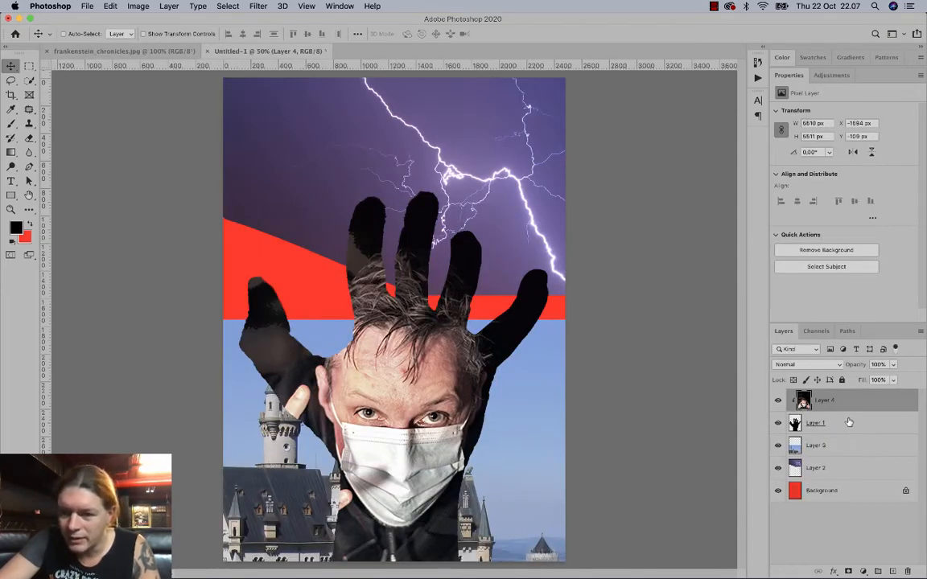
Erase a stitched scar line across the wrist on the hand layer and compare it with the reference poster.
left_click(815, 422)
left_click(29, 138)
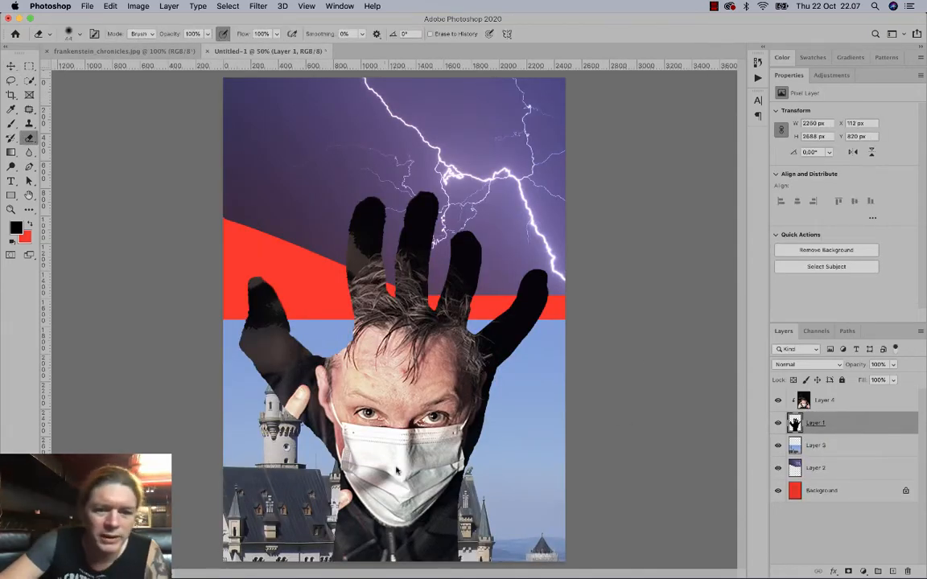
mouse_move(299, 473)
left_mouse_down()
mouse_move(364, 458)
mouse_move(483, 488)
left_mouse_up()
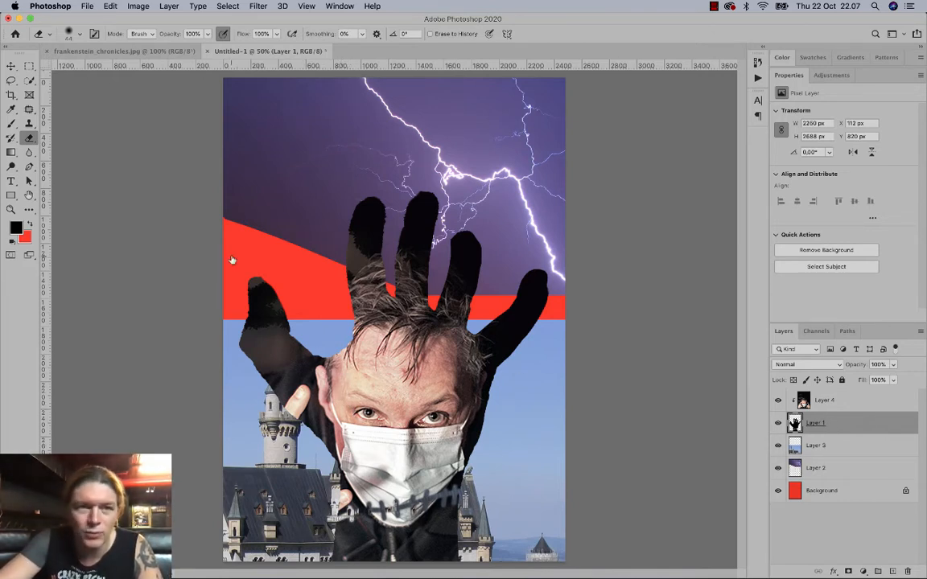
left_click(84, 53)
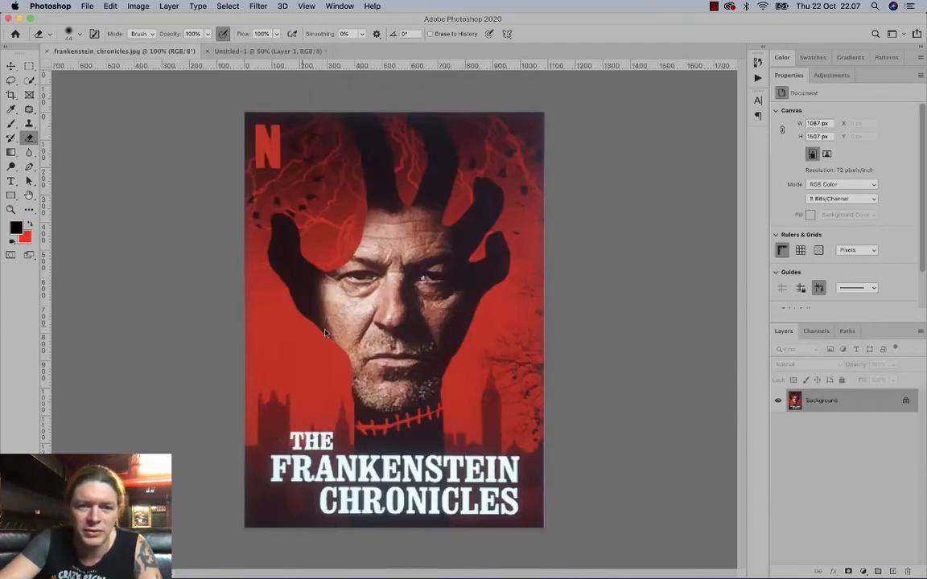
left_click(296, 52)
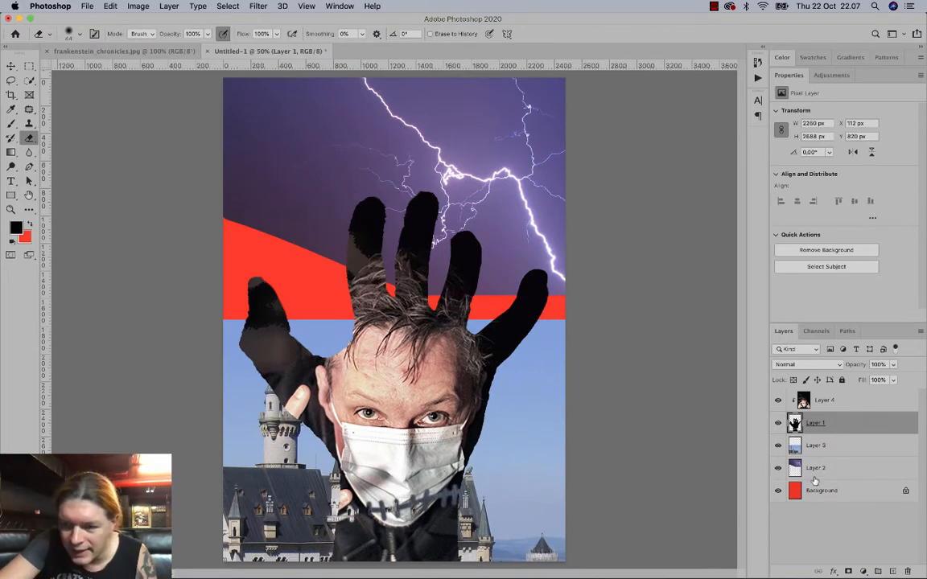
Add a layer mask to the clipped portrait layer and set the Gradient tool to a black-to-white radial gradient.
left_click(827, 402)
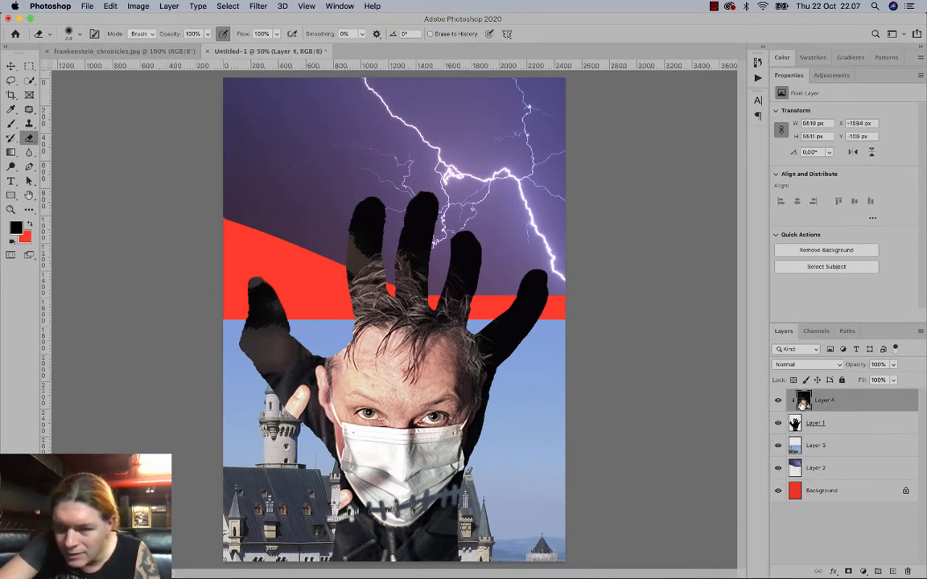
left_click(849, 571)
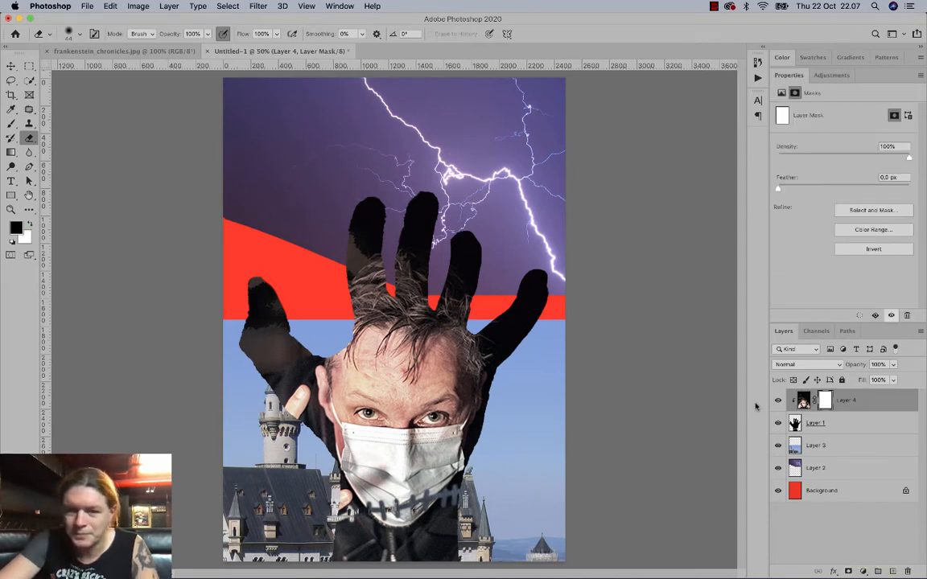
left_click(13, 152)
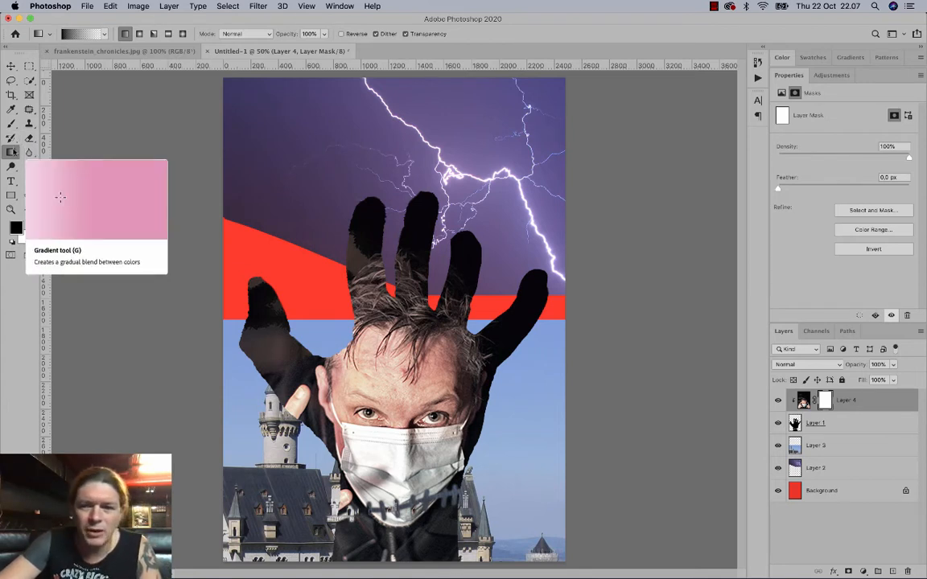
left_click(104, 34)
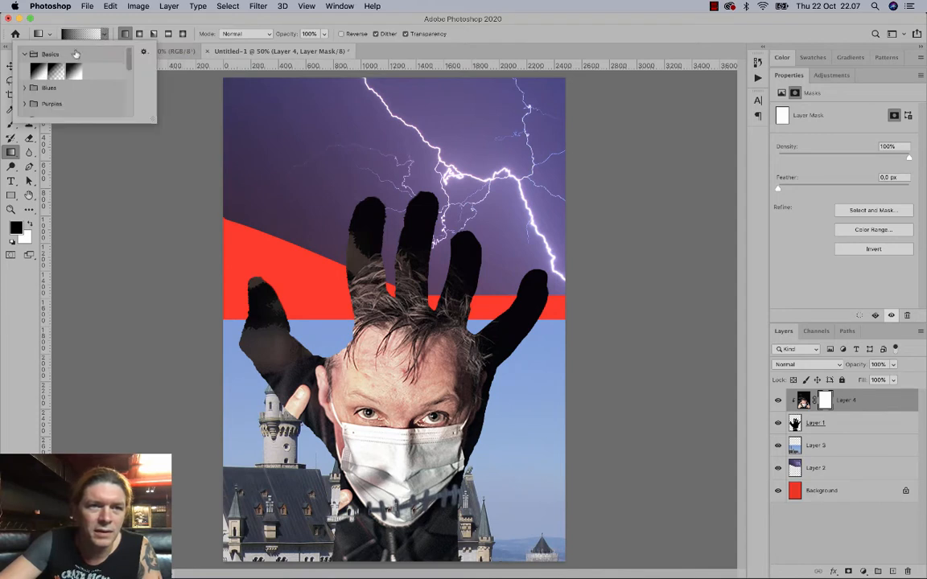
left_click(40, 73)
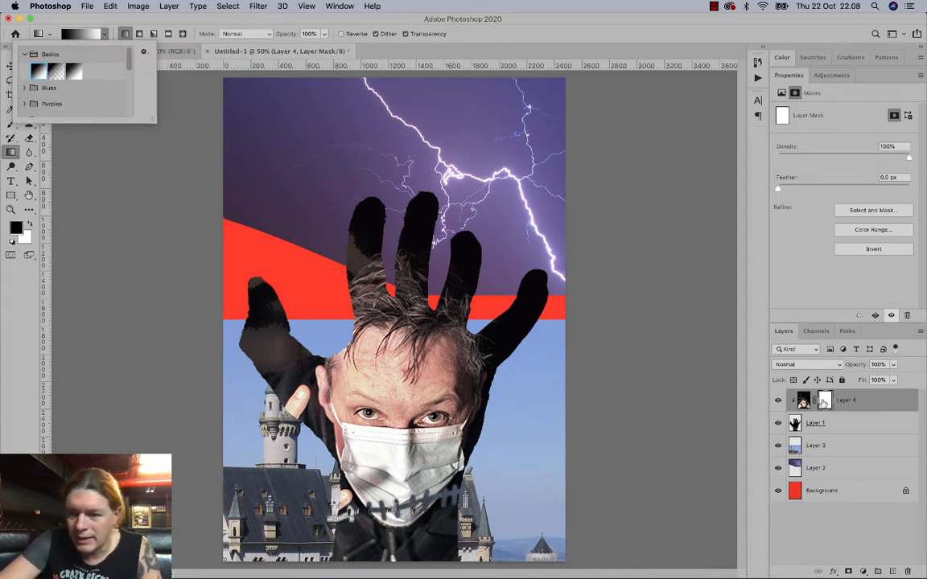
left_click(822, 402)
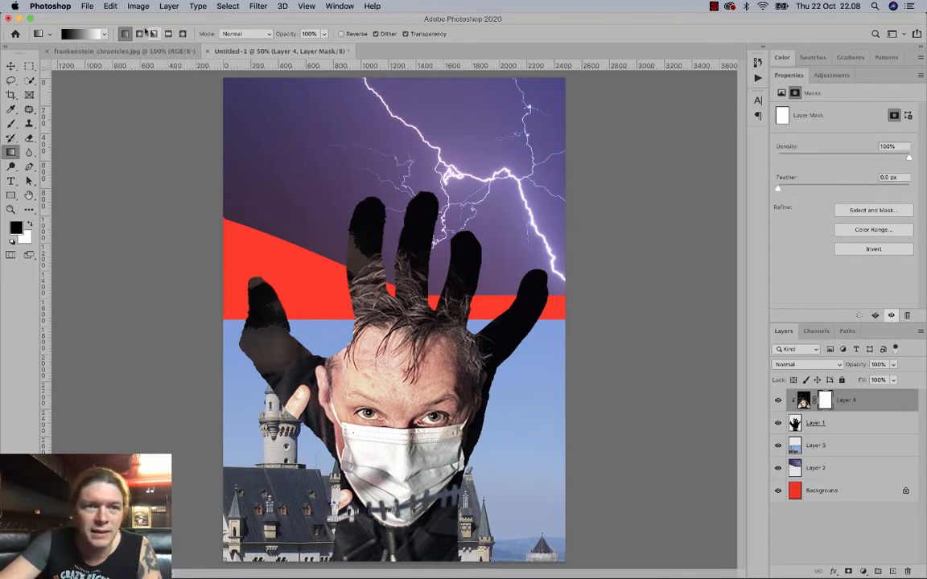
left_click(139, 34)
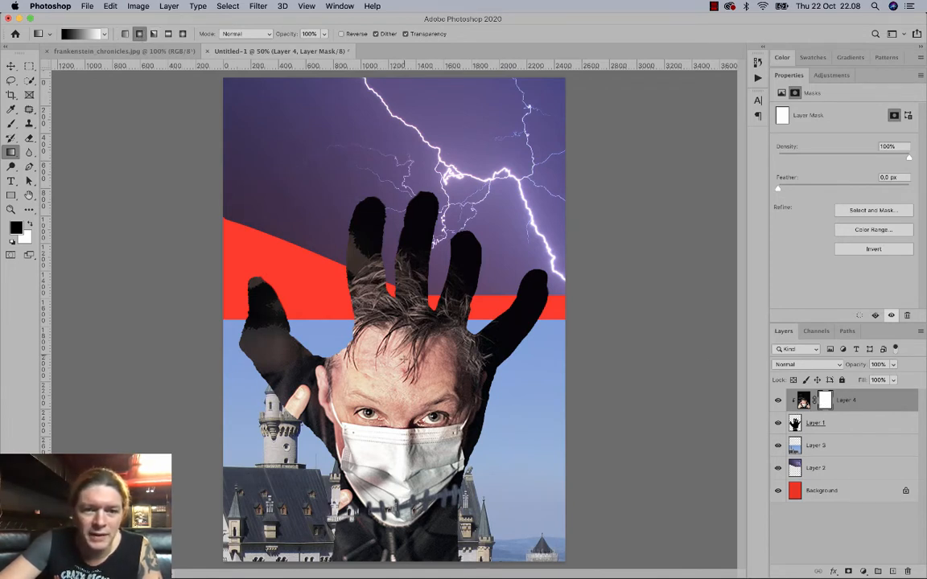
Reverse the radial gradient and redraw it on the portrait's mask from the middle of the face outward, fading the edges into black.
left_click_drag(398, 405, 395, 531)
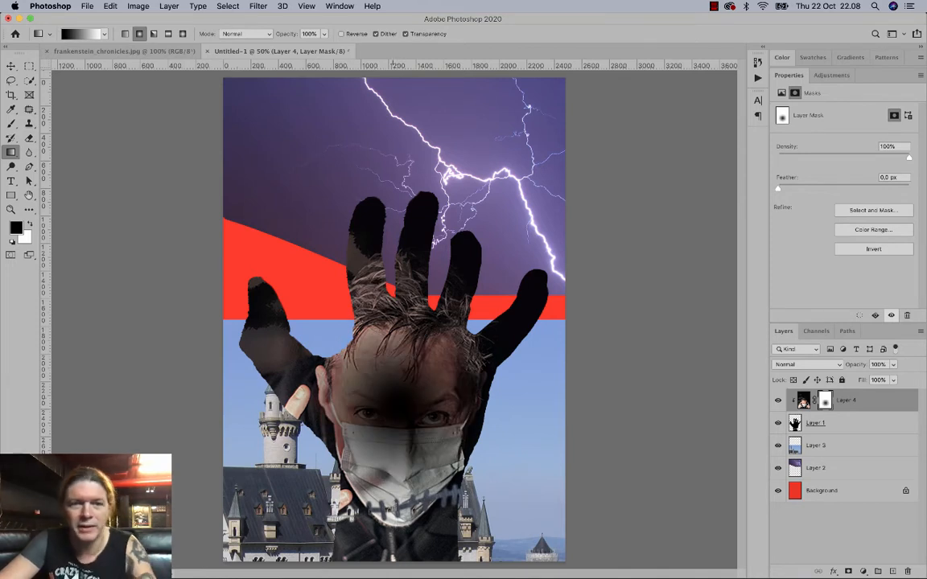
key("super+z")
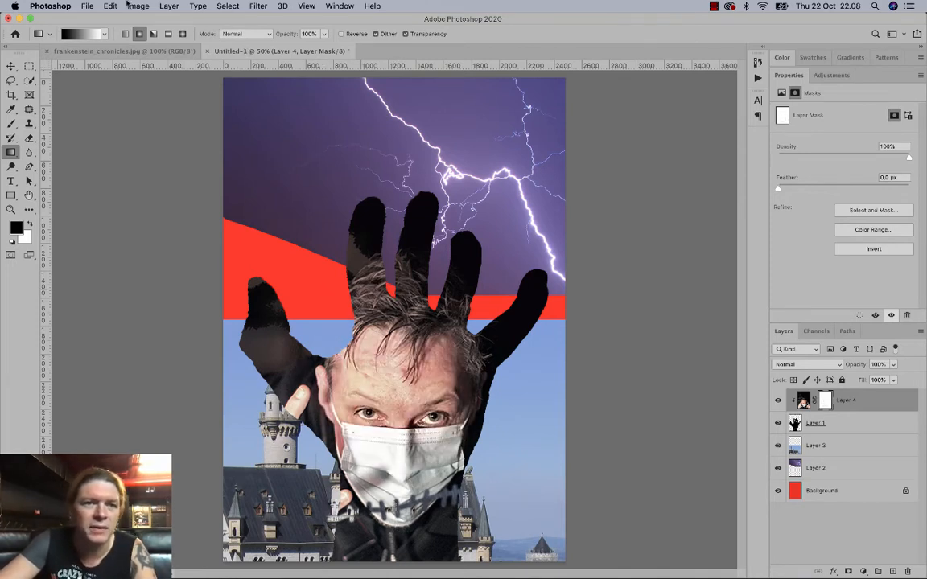
left_click(348, 34)
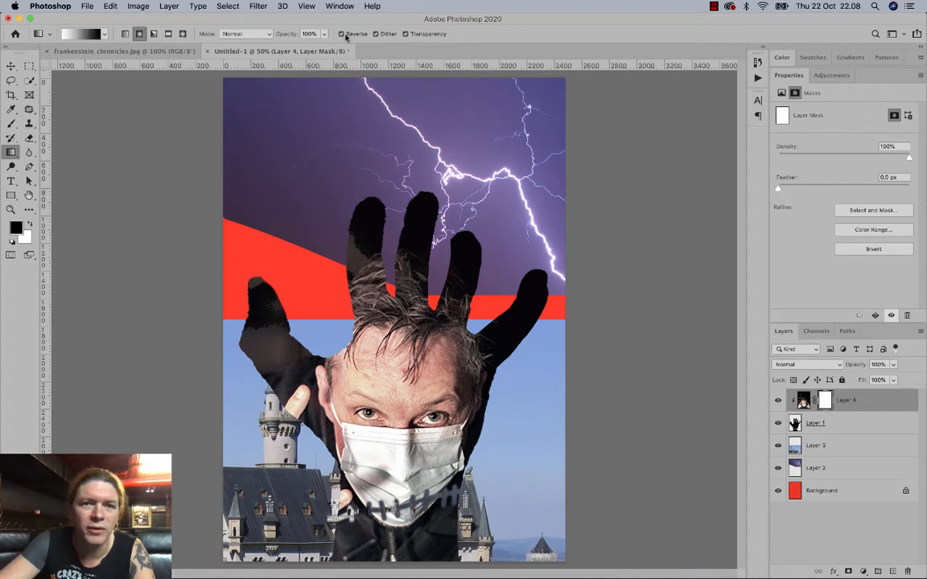
left_click_drag(400, 405, 397, 546)
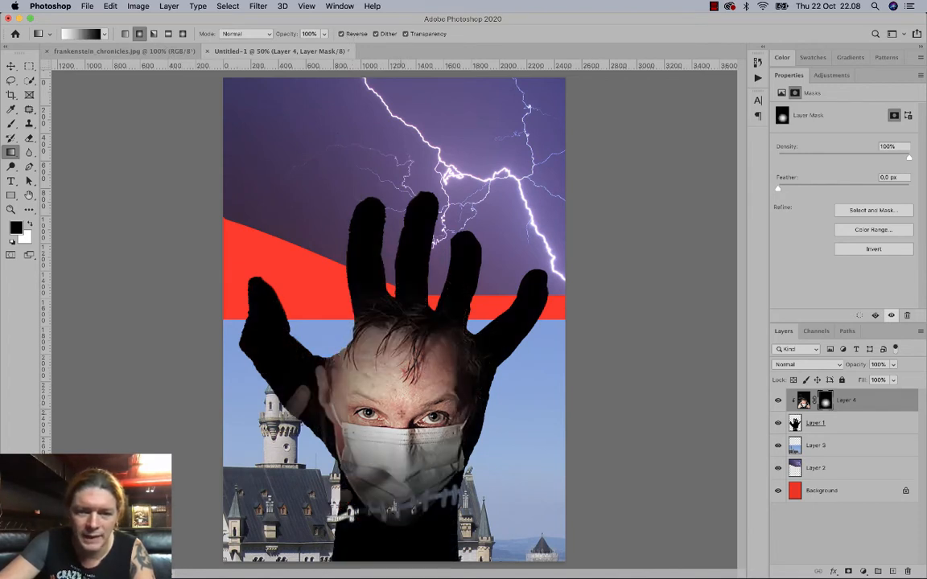
left_click_drag(362, 376, 363, 470)
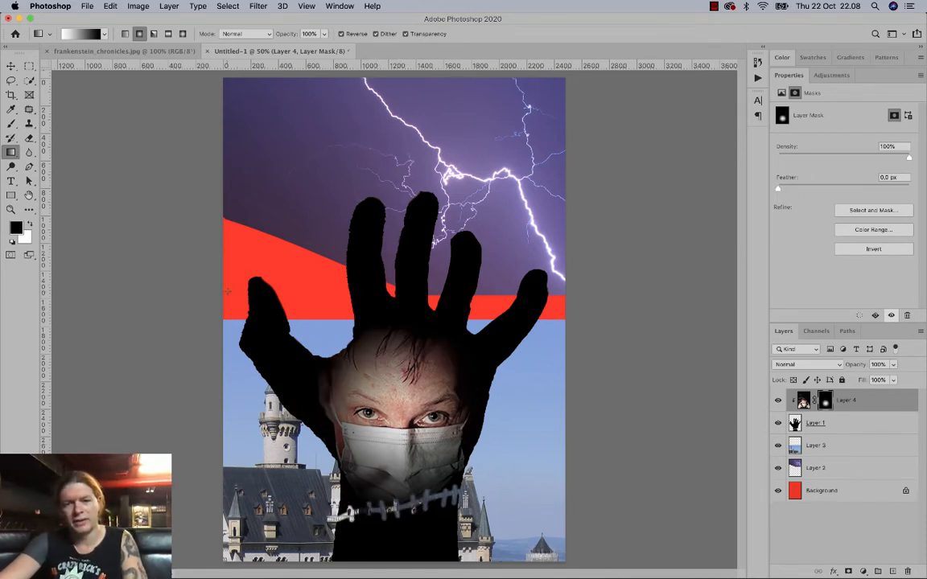
left_click_drag(360, 379, 353, 468)
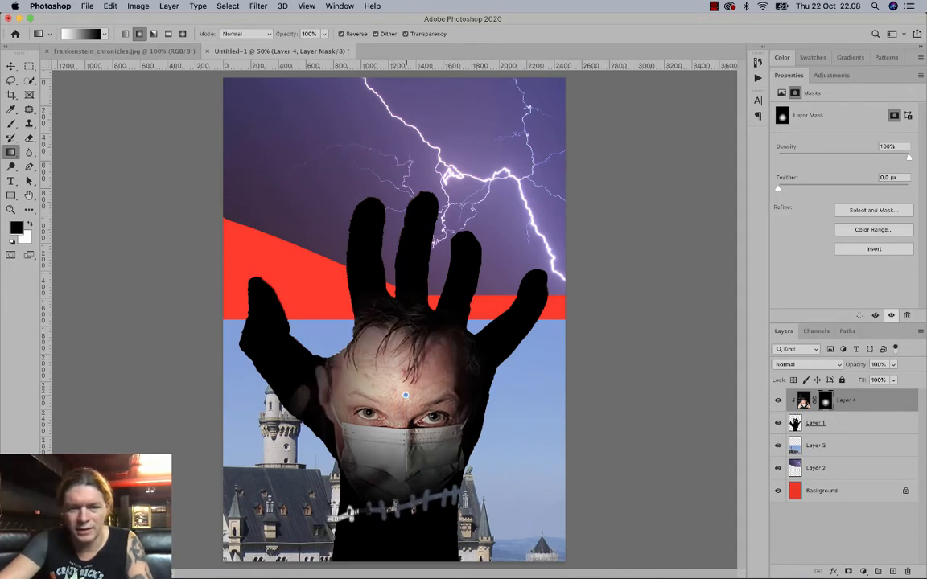
left_click_drag(406, 395, 396, 454)
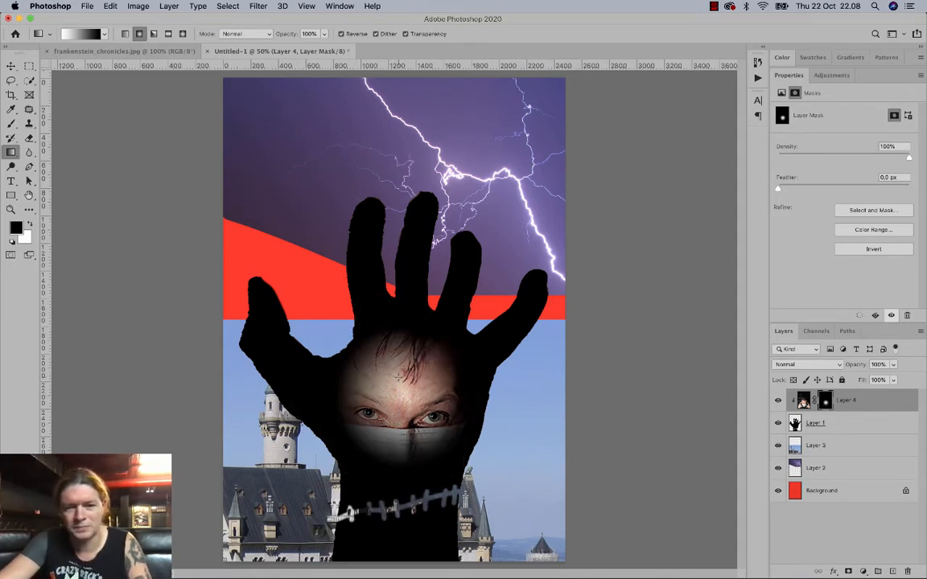
Shift the portrait slightly down and to the right within the hand, to about X -1572 px, Y -40 px.
left_click(11, 66)
left_click(803, 401)
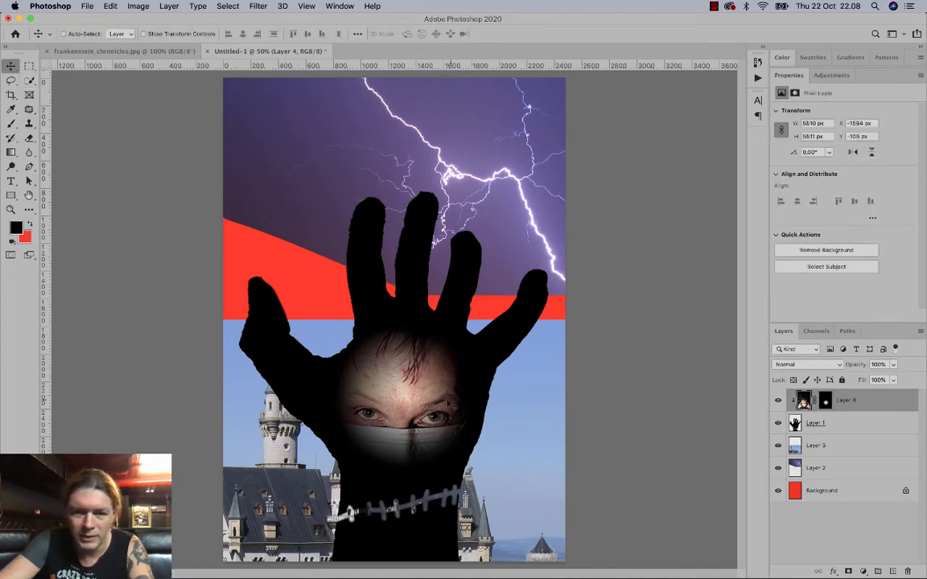
left_click_drag(458, 358, 448, 412)
Redraw the radial gradient on the portrait's mask from between the eyes down past the stitches, and compare with the reference poster.
left_click(826, 401)
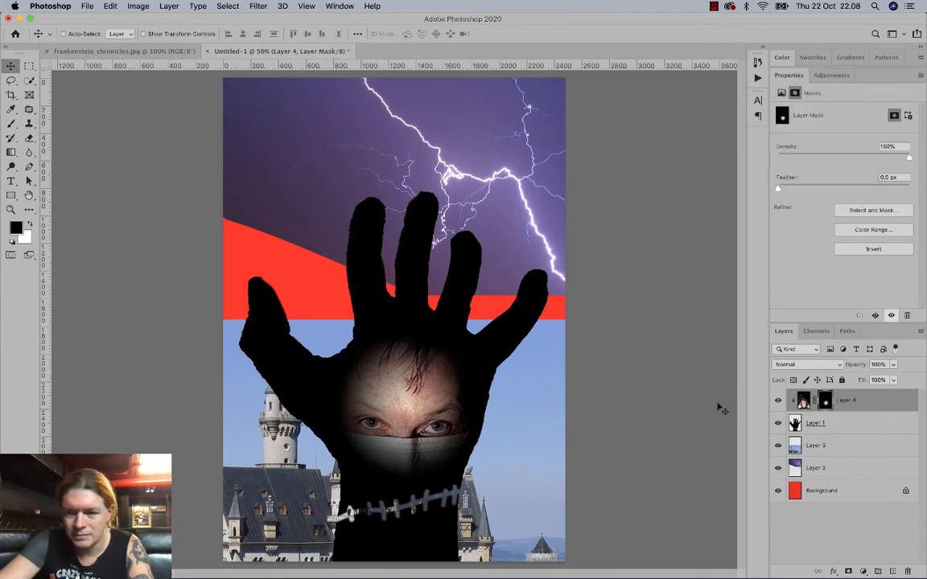
left_click(11, 152)
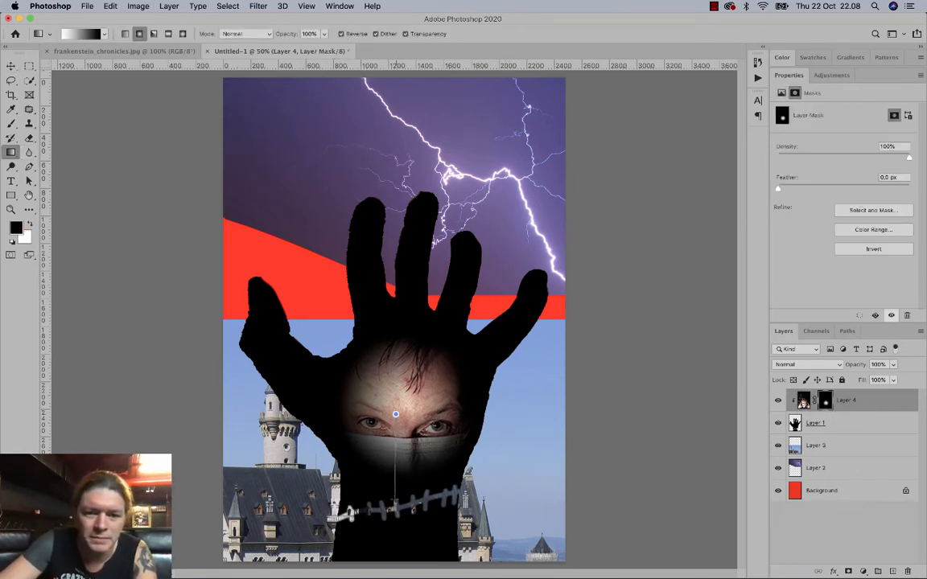
left_click_drag(396, 414, 424, 500)
left_click_drag(401, 415, 412, 523)
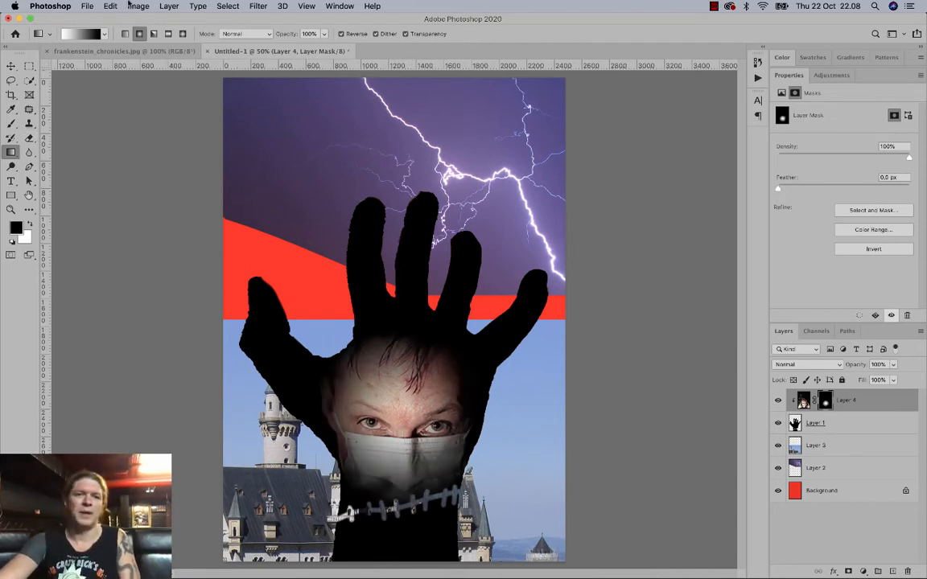
left_click(108, 51)
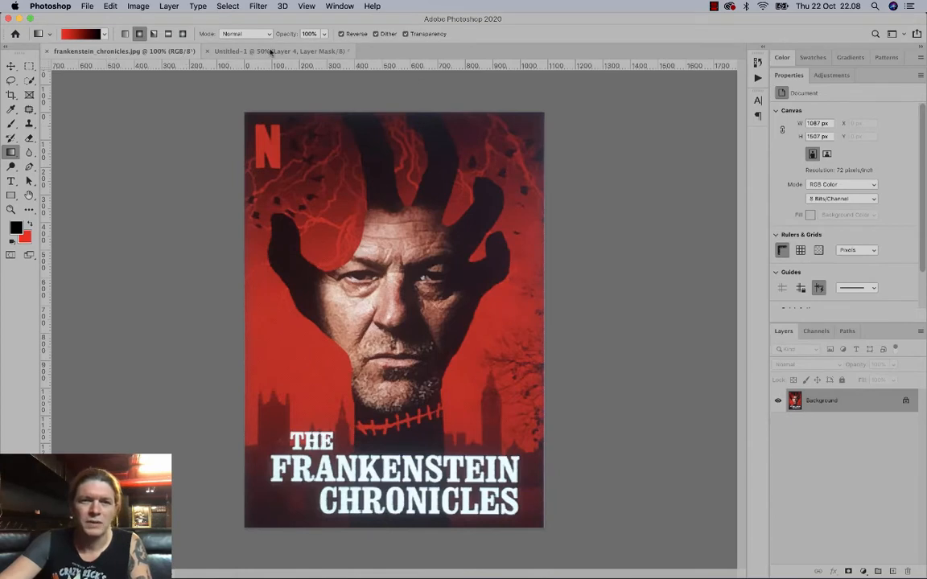
left_click(244, 51)
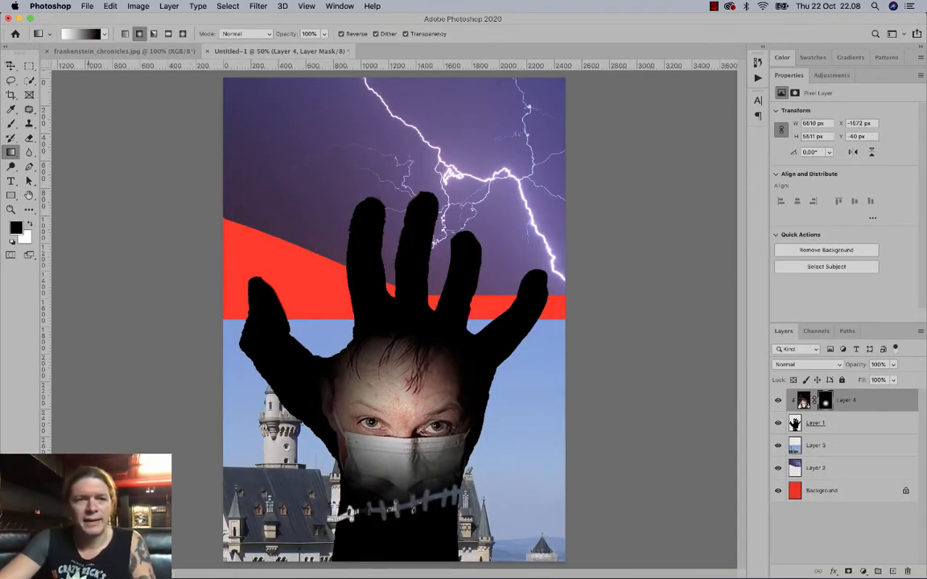
Set the lightning layer's blend mode to Darken.
key("v")
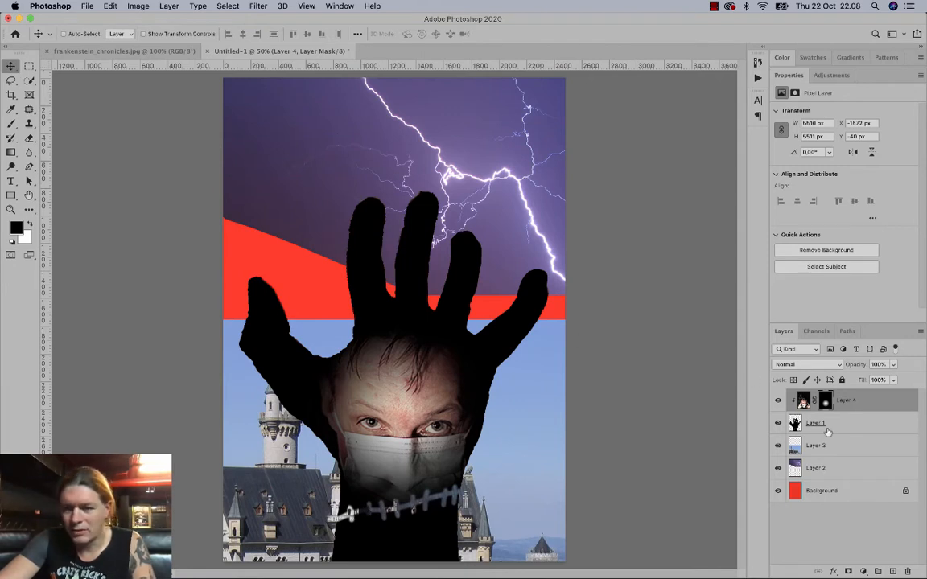
left_click(838, 467)
left_click(804, 364)
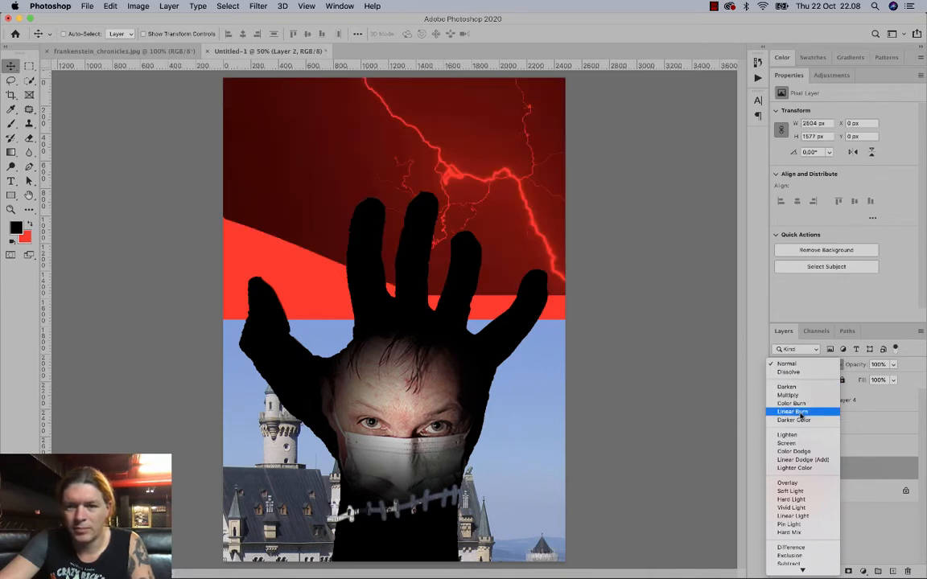
left_click(803, 388)
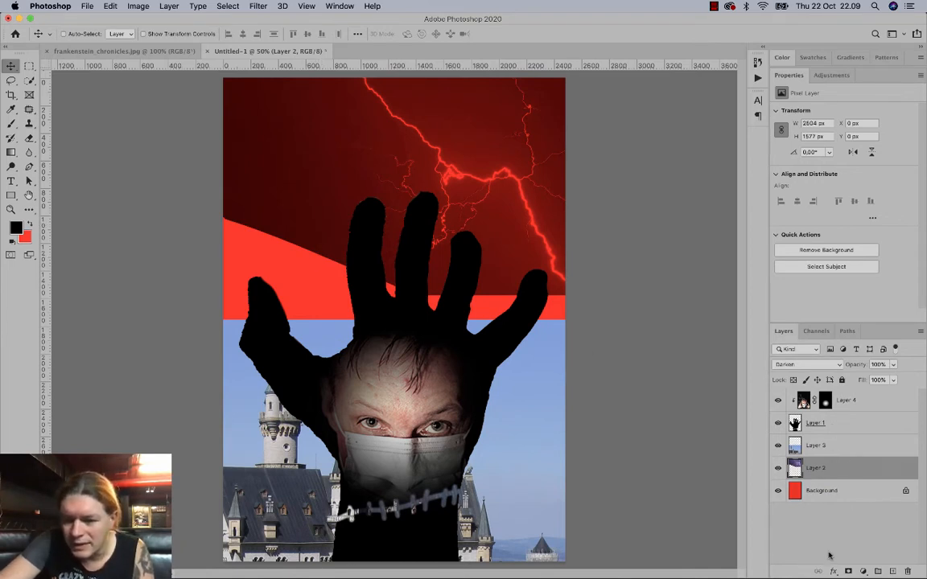
Mask the lightning layer with a reversed linear gradient from the poster's upper edge down to the fingers, fading its lower part into red.
left_click(848, 570)
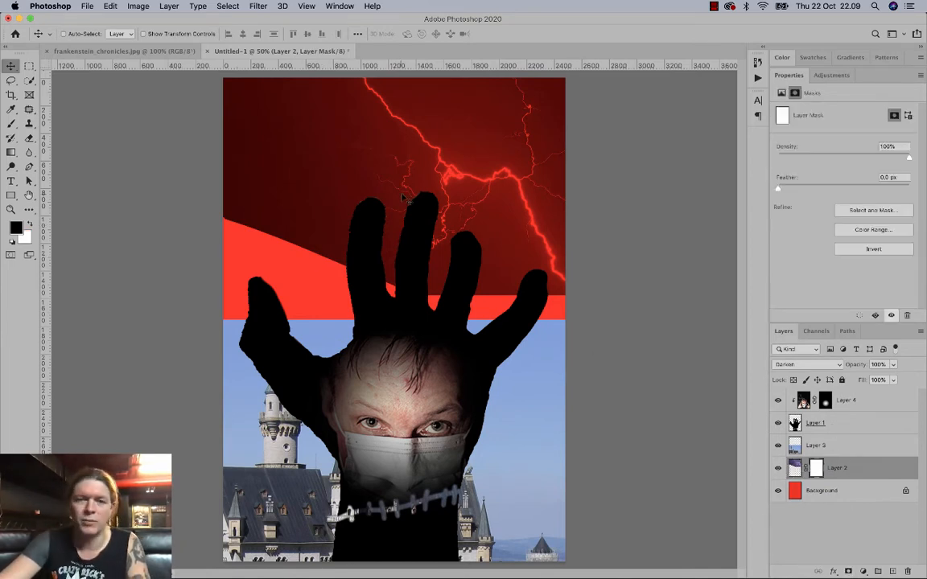
left_click(16, 150)
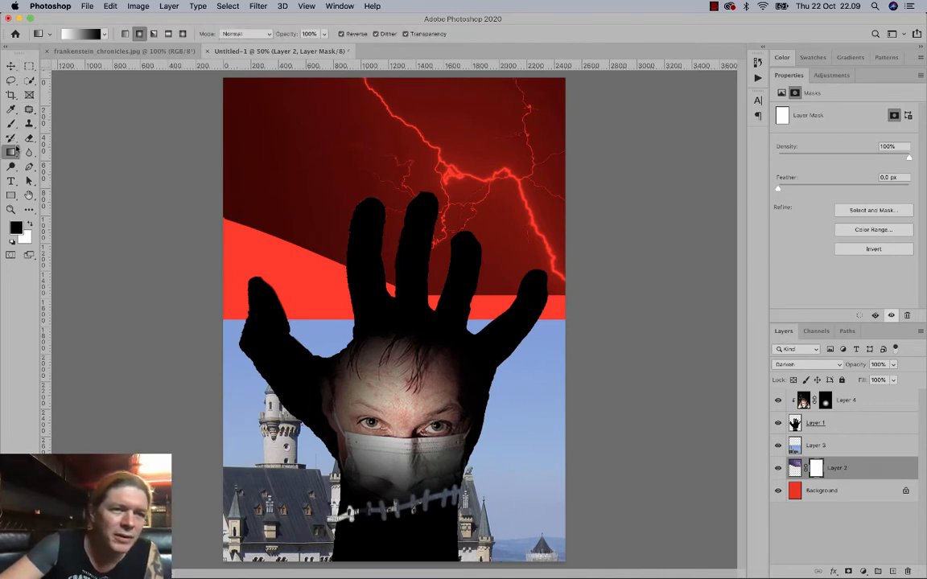
left_click(125, 35)
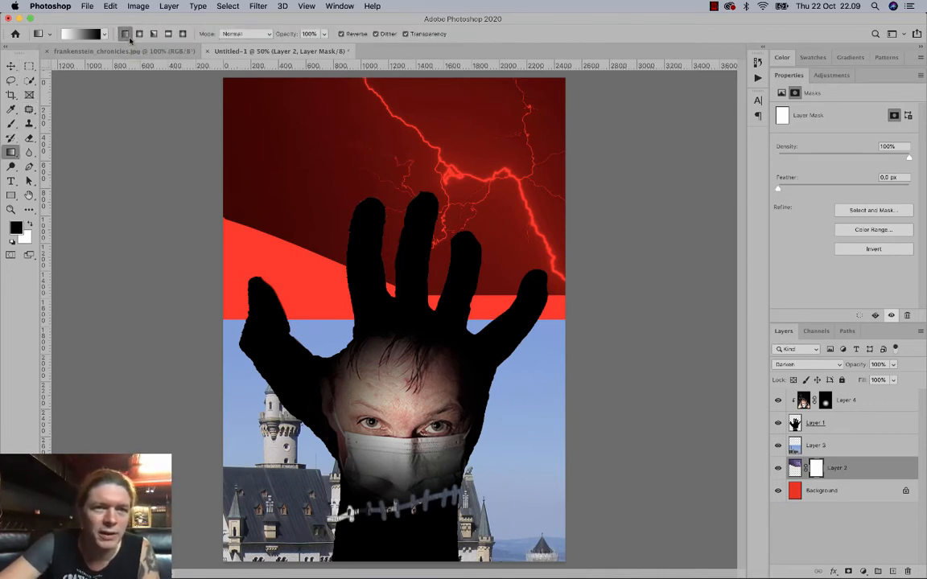
left_click(340, 34)
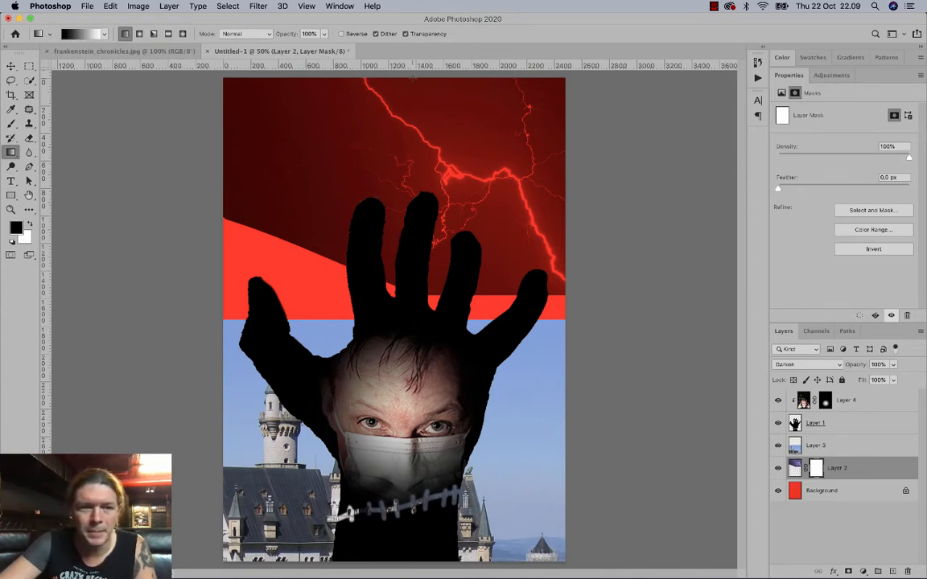
left_click(340, 34)
left_click_drag(406, 79, 332, 295)
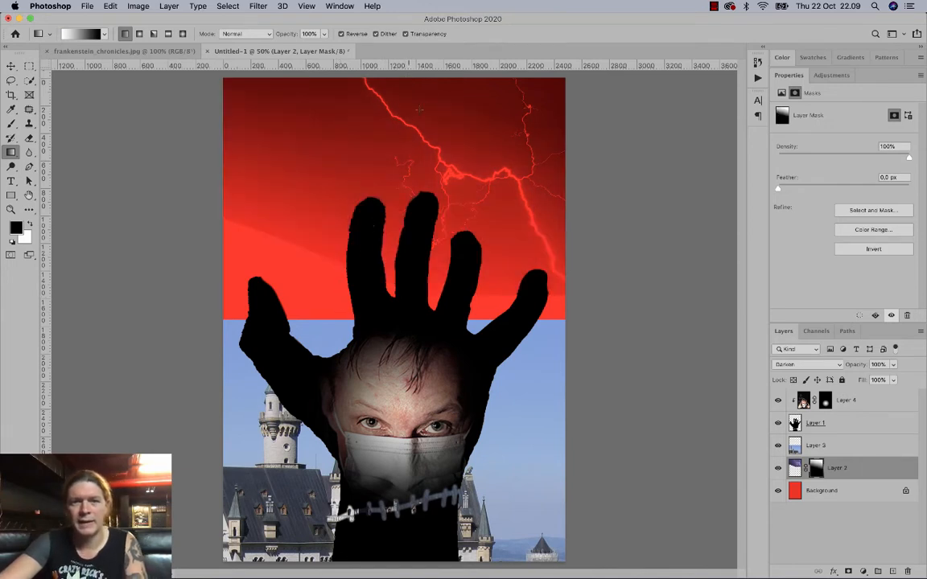
left_click_drag(429, 83, 387, 232)
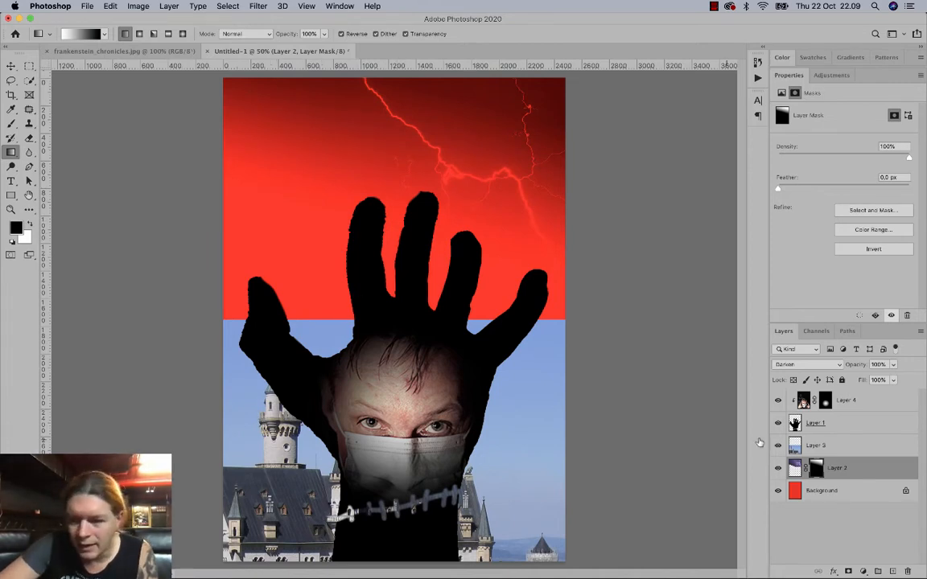
Set the castle layer's blend mode to Darken.
left_click(838, 445)
left_click(807, 364)
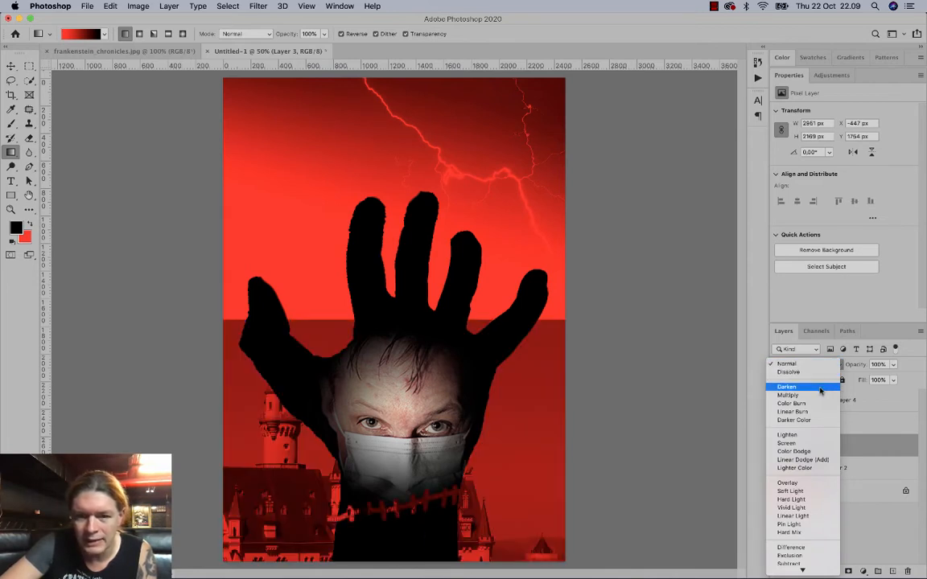
left_click(820, 390)
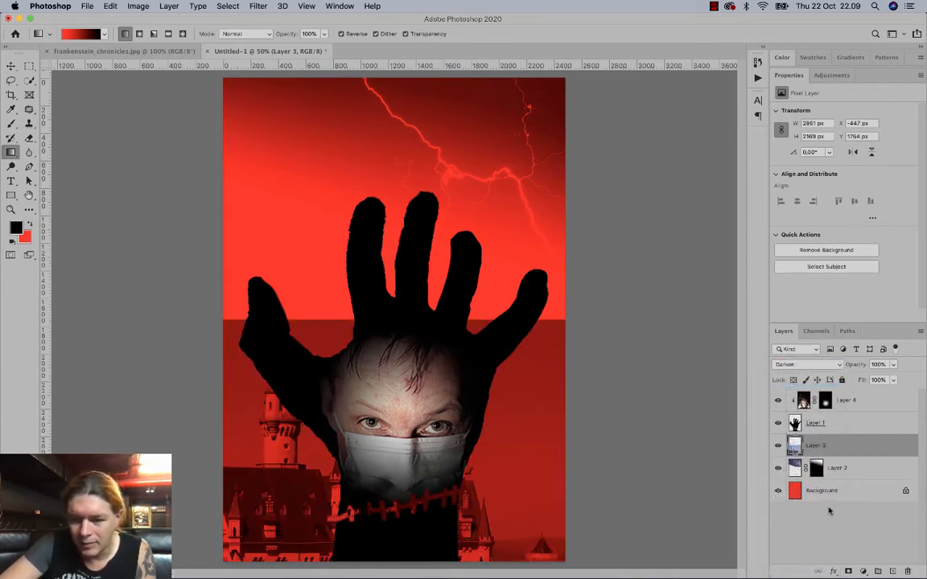
Mask the castle layer with a linear gradient from the poster's lower edge up to the palm, fading its upper part into red, and compare with the reference poster.
left_click(849, 572)
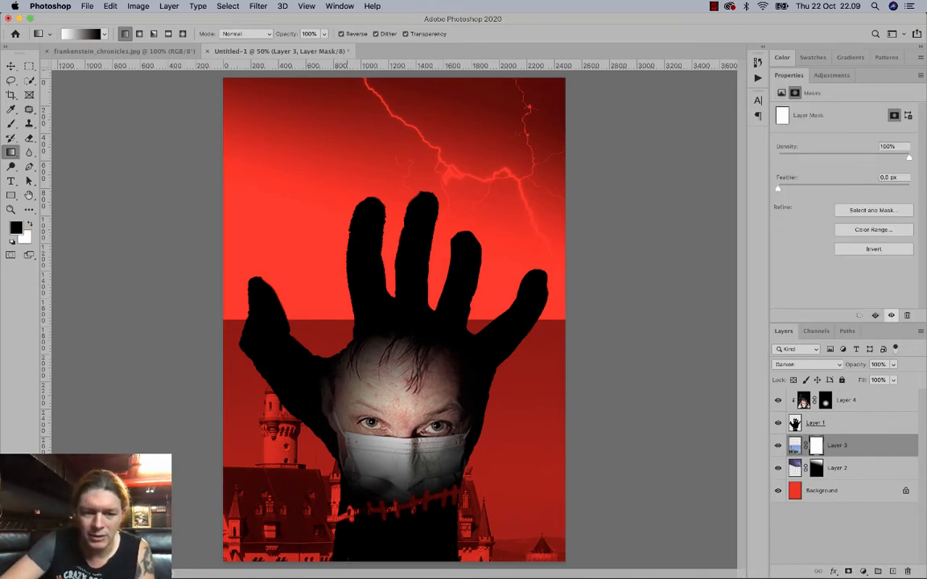
left_click_drag(332, 559, 380, 349)
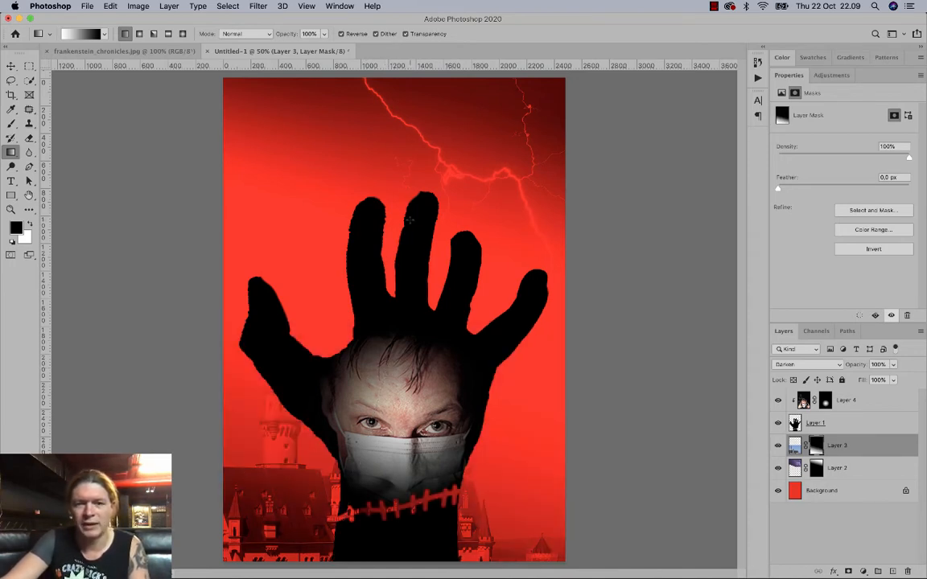
left_click(121, 51)
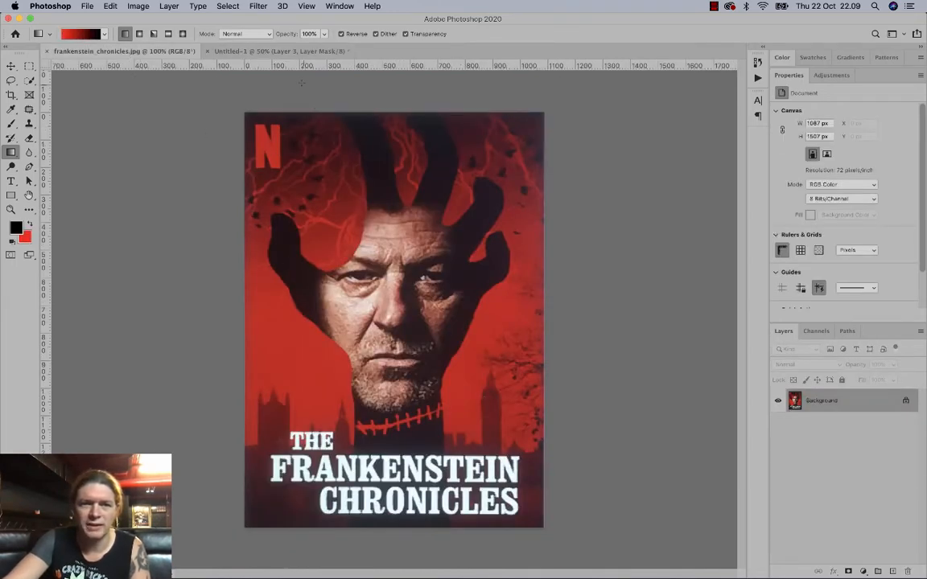
left_click(273, 51)
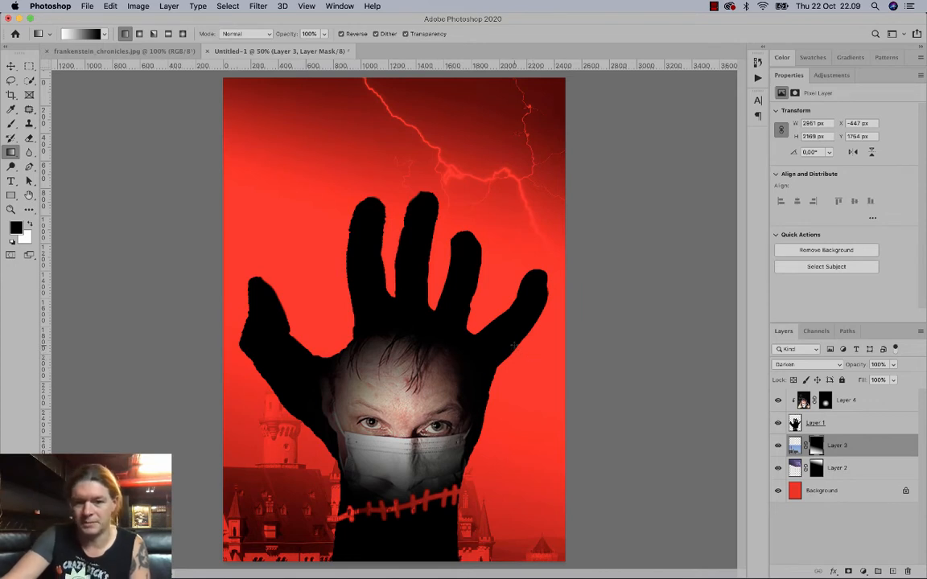
key("super+0")
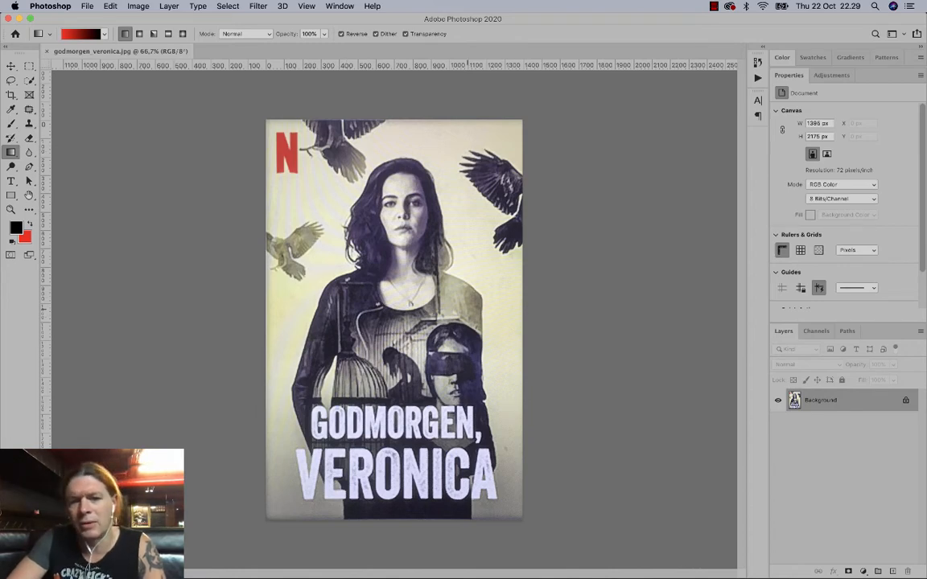
Preview the four source images in the godmorgen_veronica folder and open all of them.
left_click(87, 6)
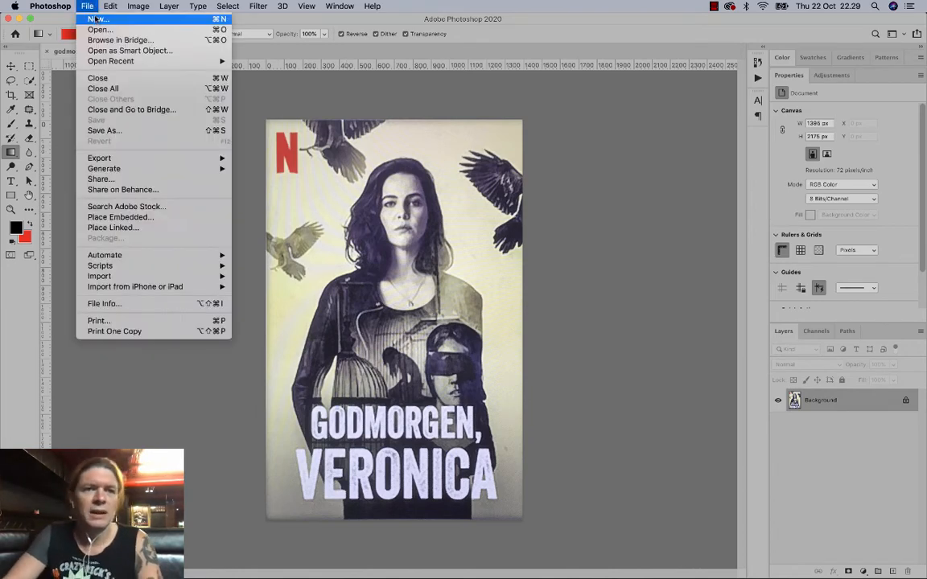
left_click(94, 33)
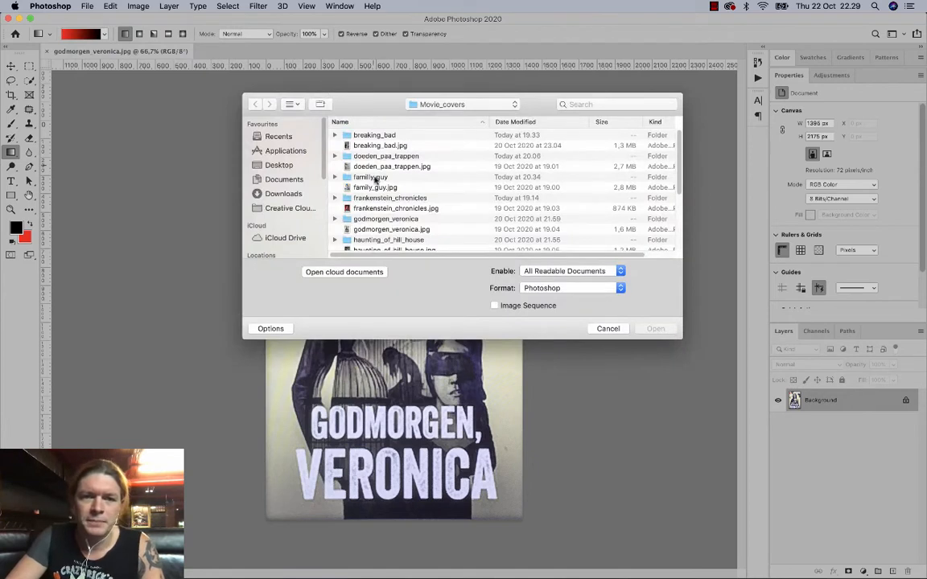
double_click(373, 218)
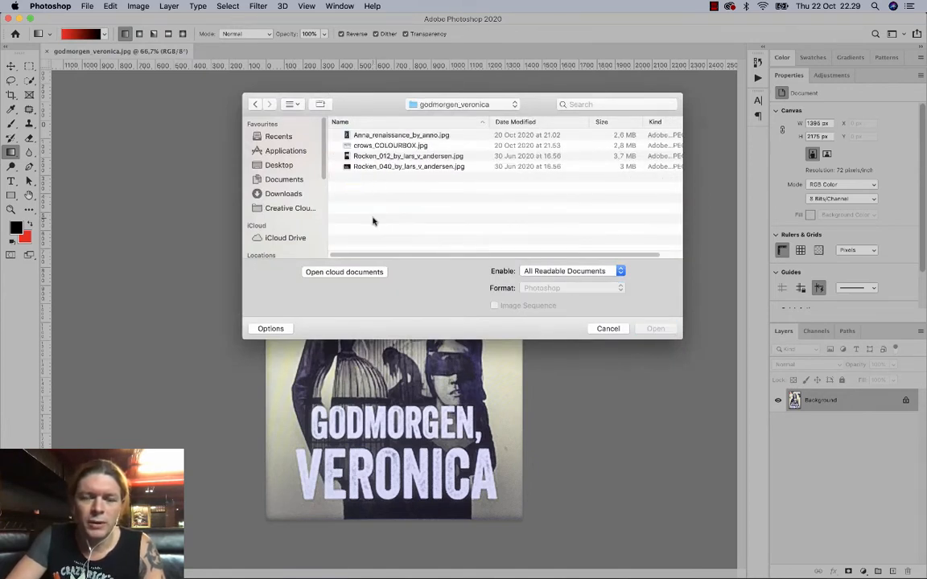
left_click(386, 136)
key("space")
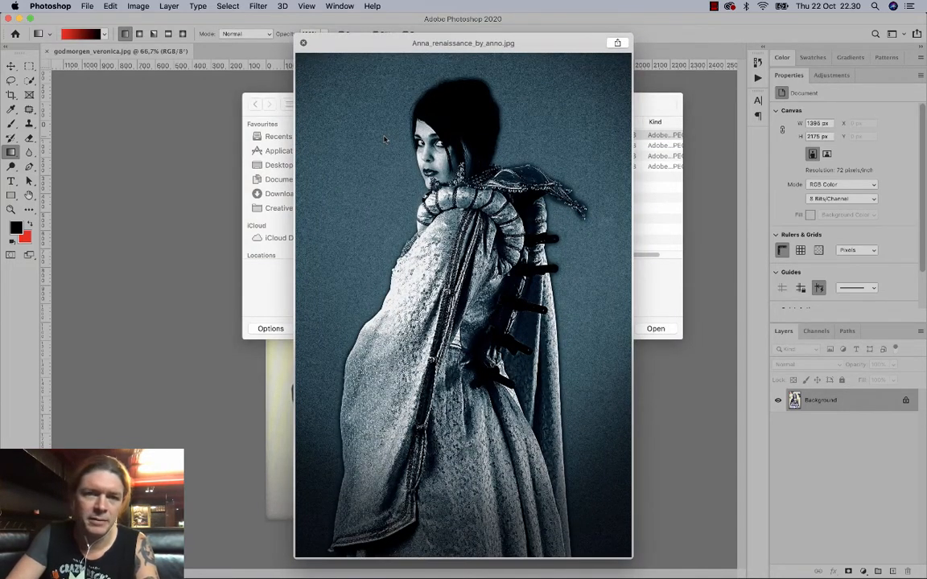
key("space")
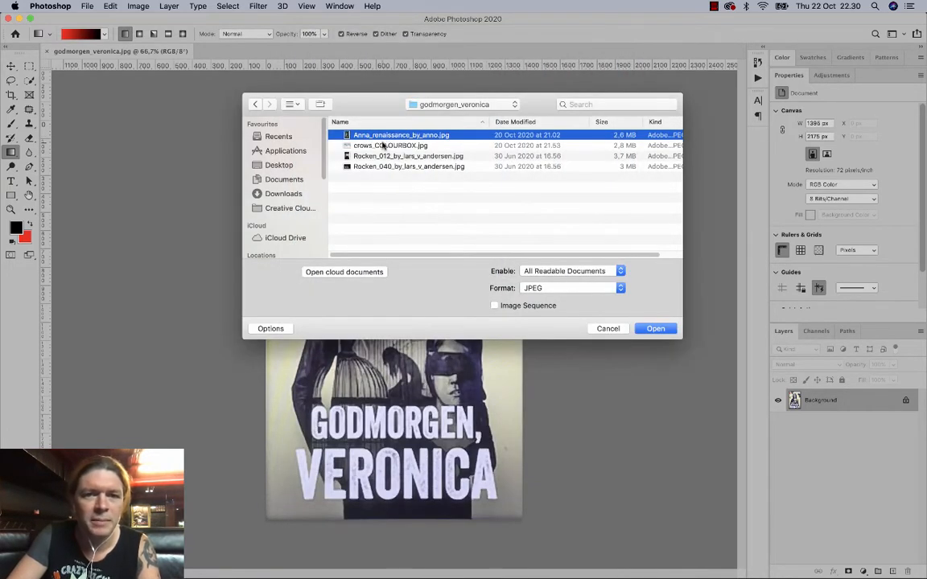
left_click(384, 145)
key("space")
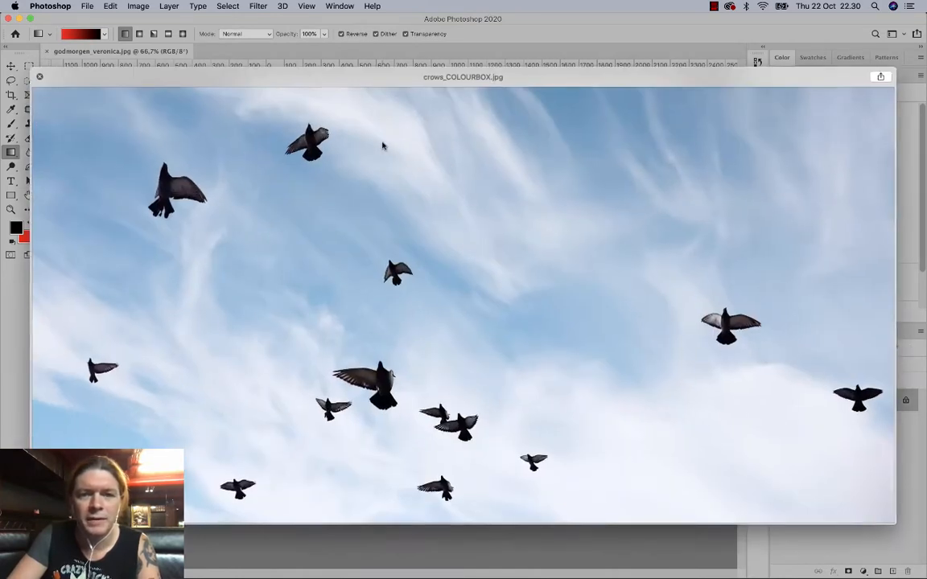
key("space")
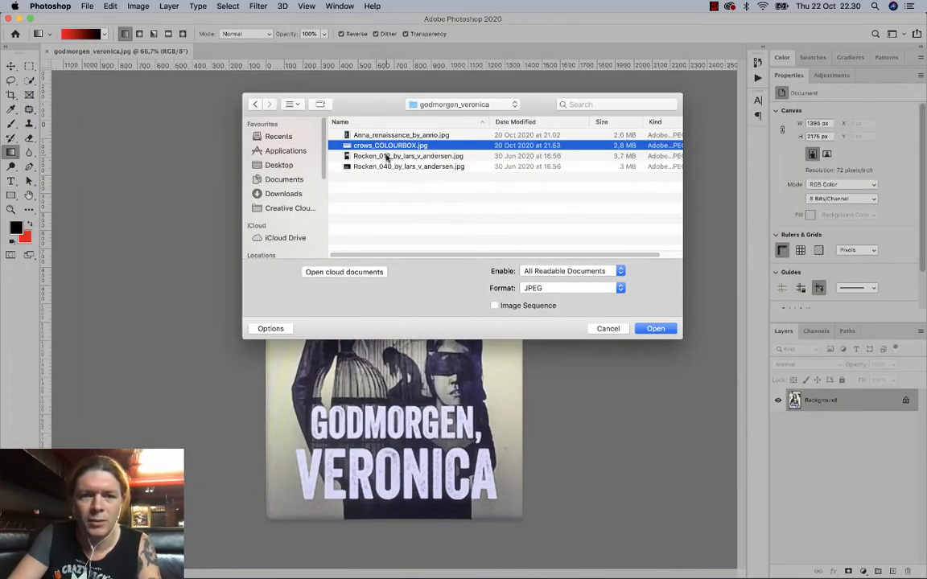
left_click(387, 156)
key("space")
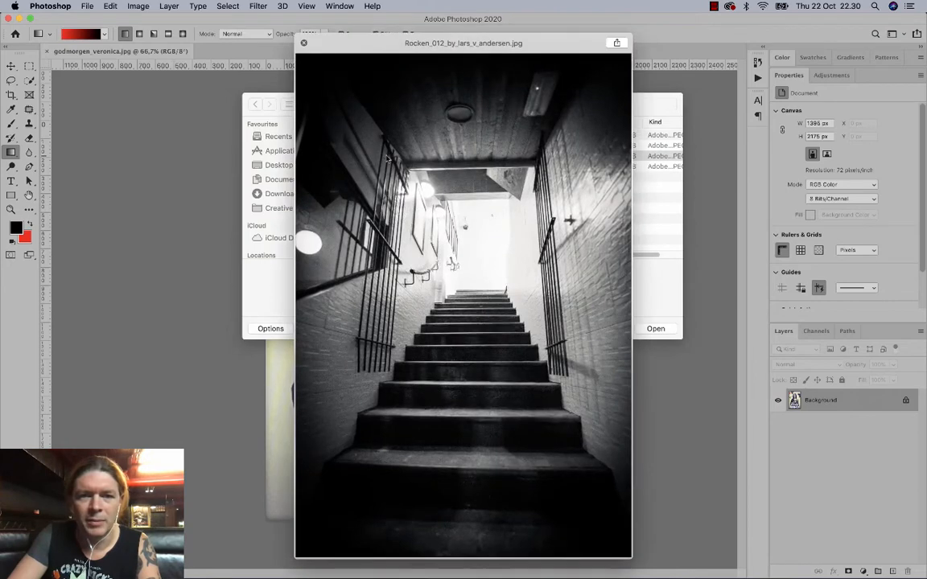
key("space")
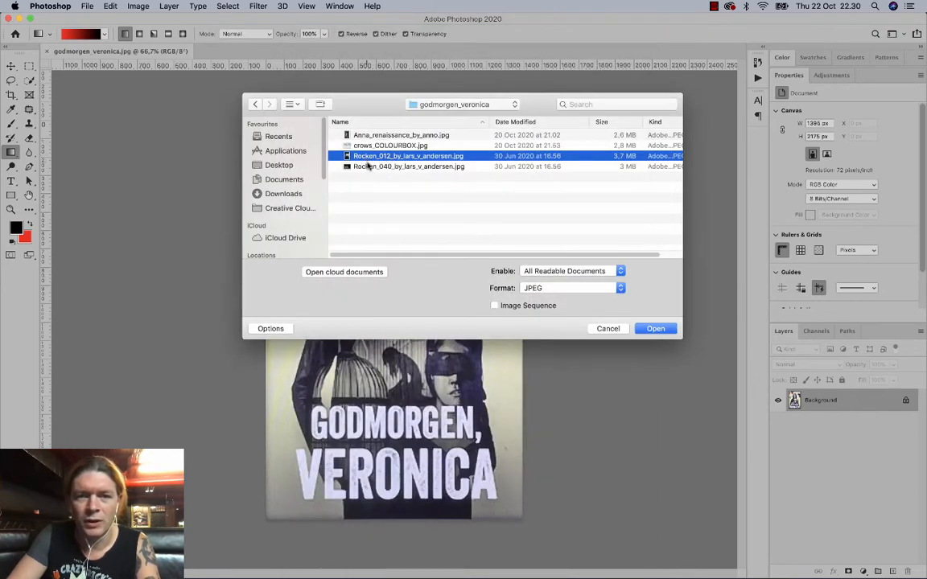
left_click(373, 166)
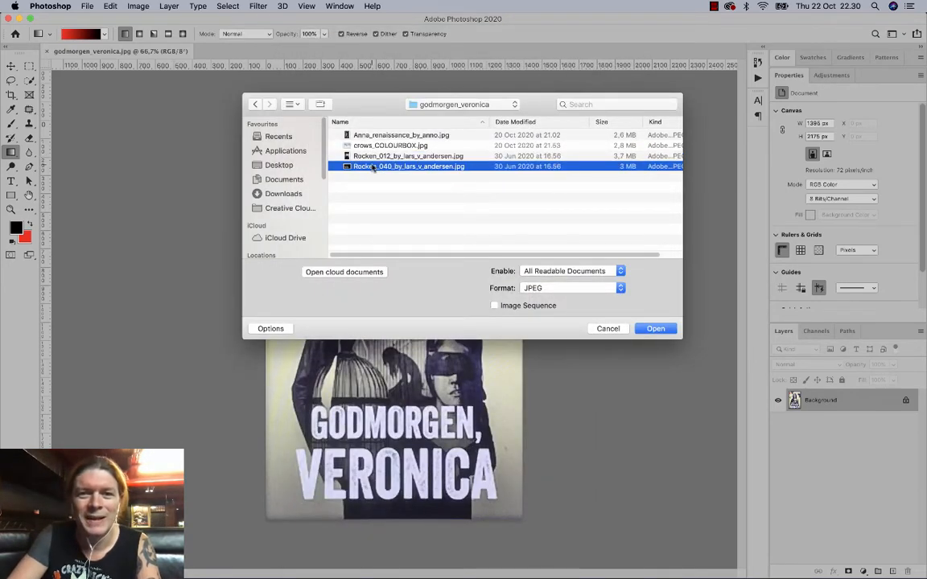
key("space")
key("space")
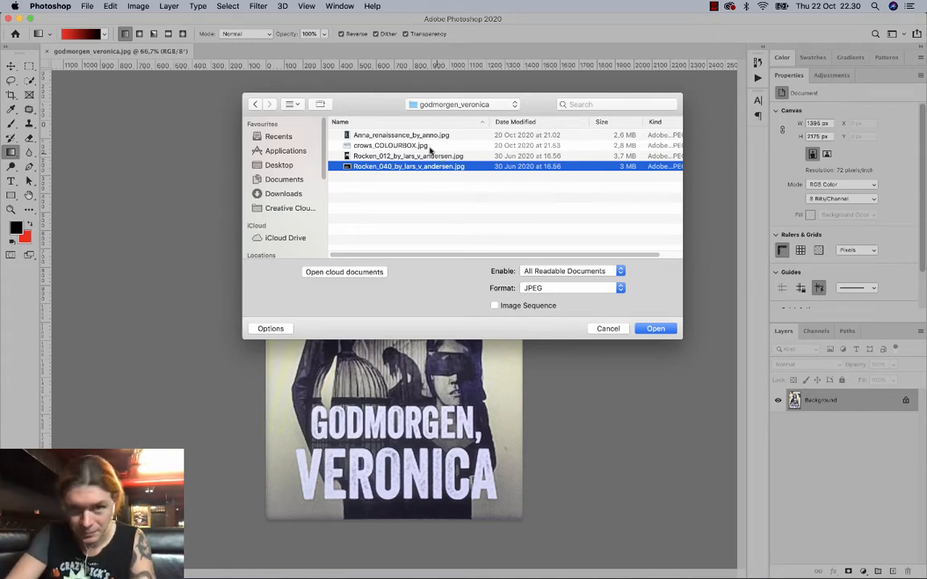
left_click(388, 135, "shift")
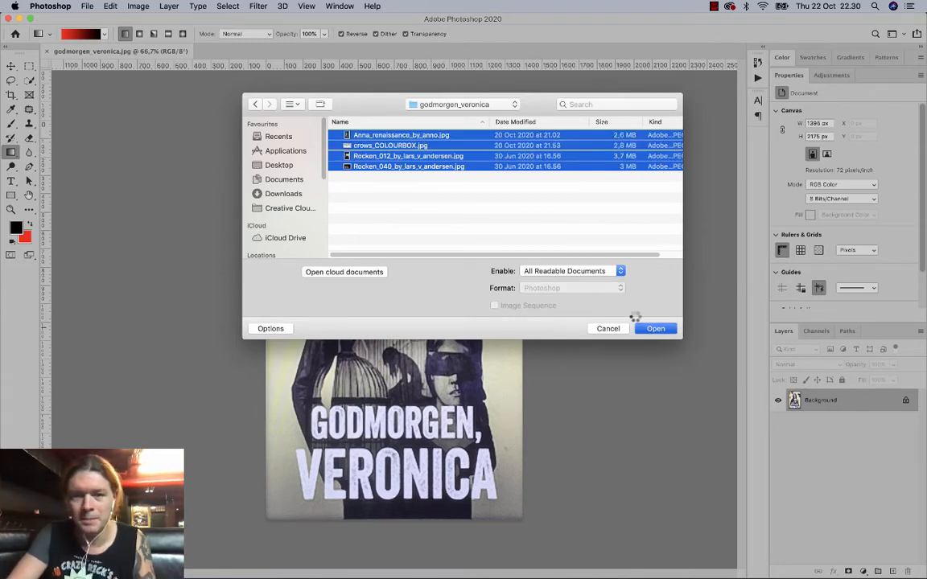
key("Return")
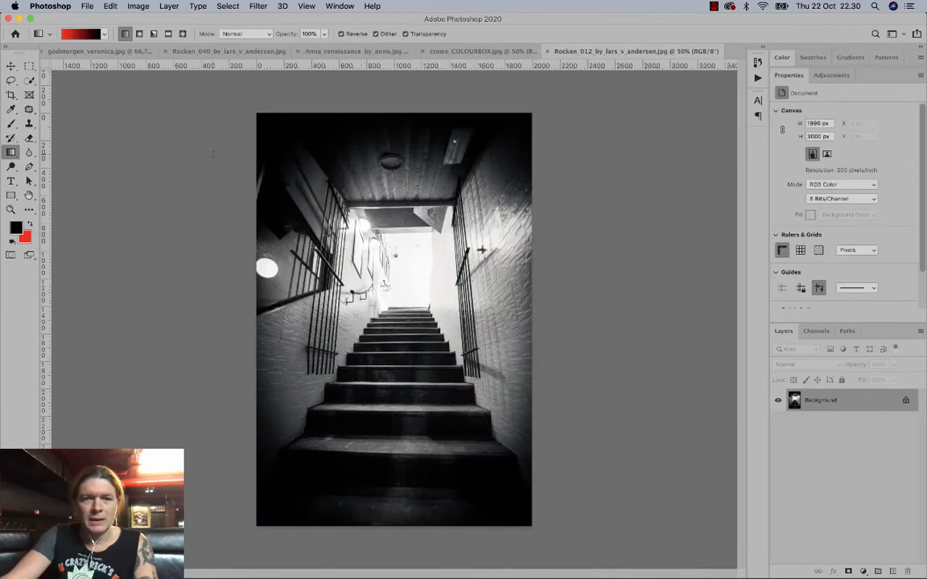
Create a new A4 portrait document, 210 x 297 mm at 300 pixels/inch with a white background, and check the Godmorgen, Veronica reference poster.
left_click(80, 6)
left_click(97, 21)
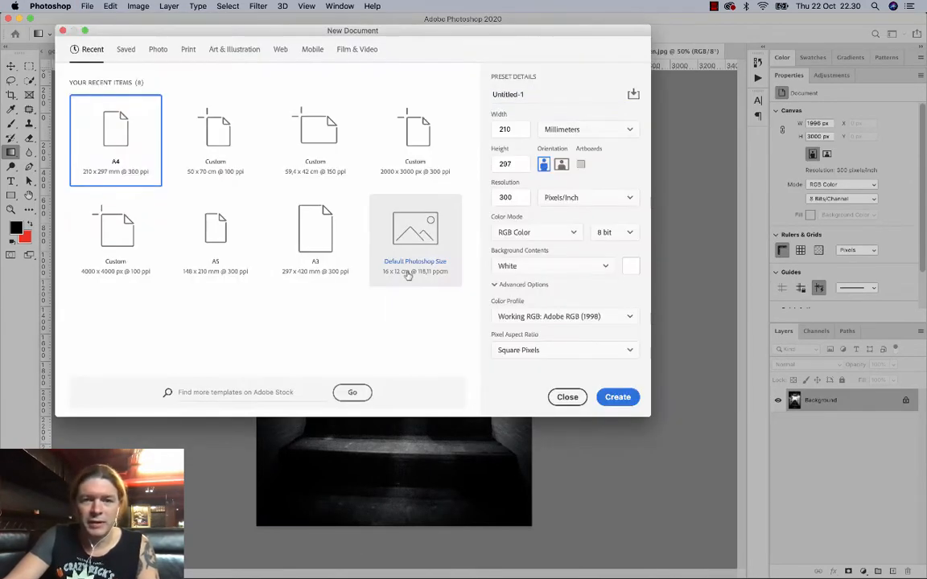
left_click(614, 397)
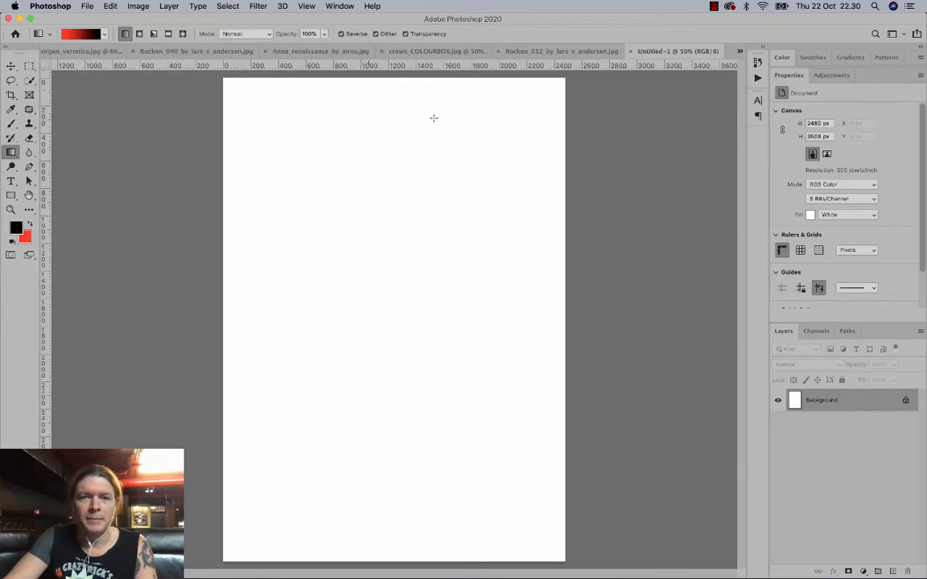
left_click(82, 52)
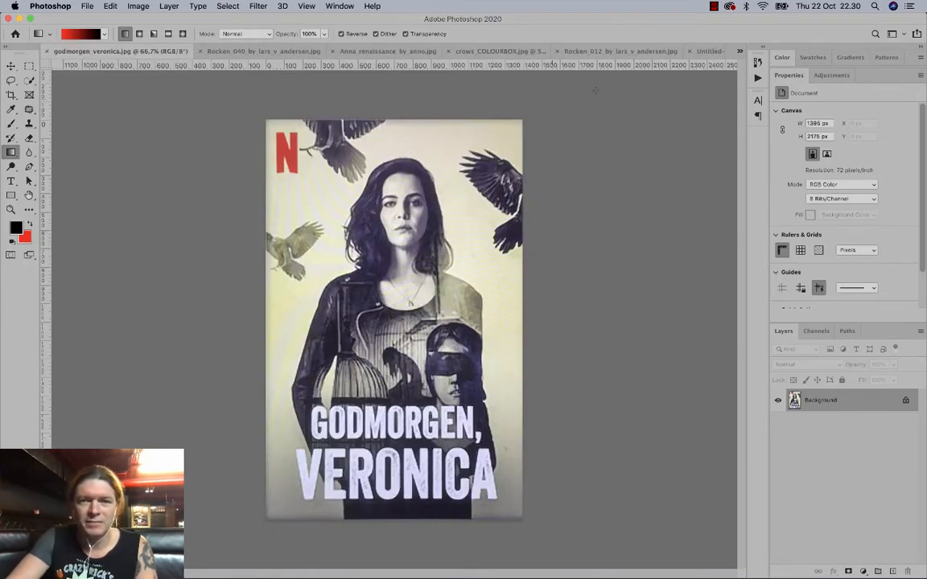
left_click(706, 51)
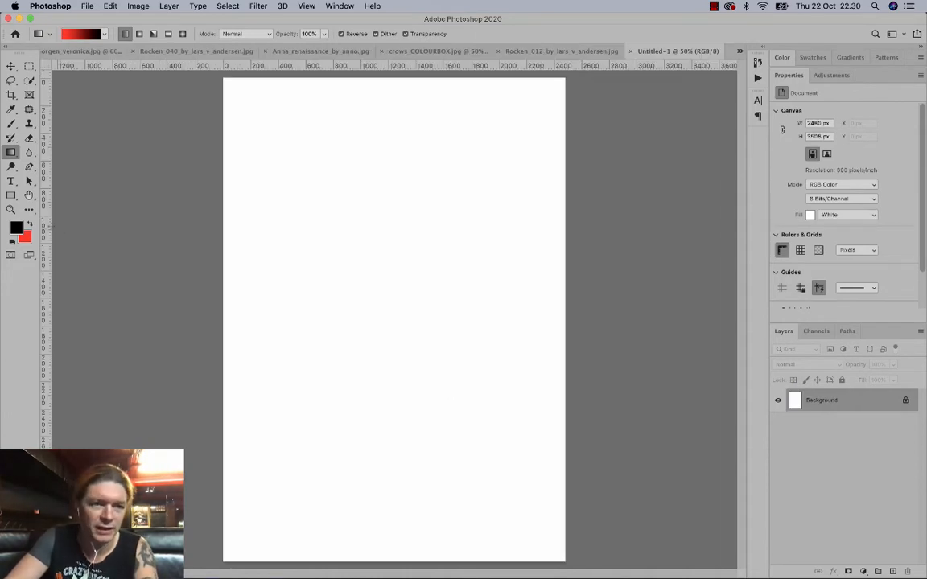
Pick a muted beige foreground colour and fill the new document's background with it.
left_click(17, 228)
left_click_drag(577, 362, 546, 322)
left_click(731, 292)
key("g")
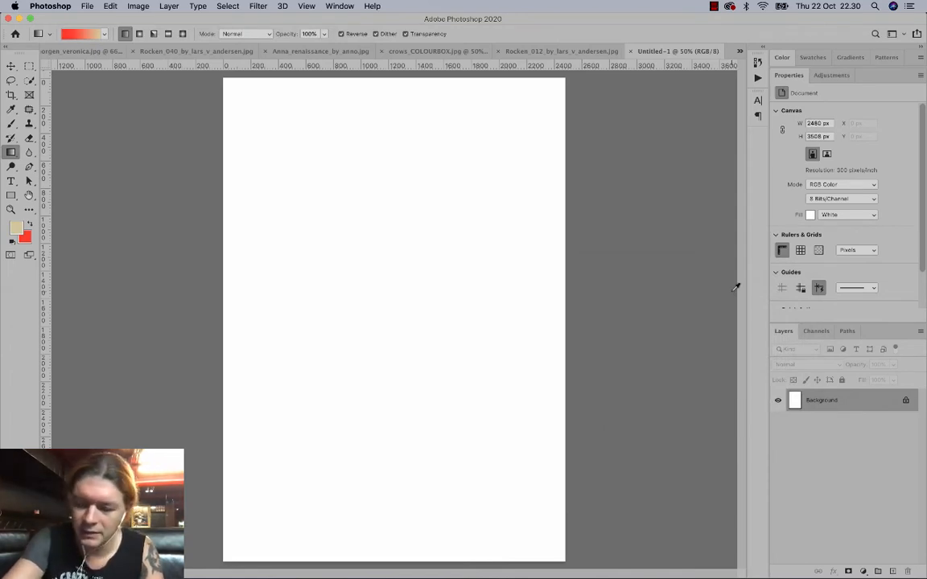
key("alt+BackSpace")
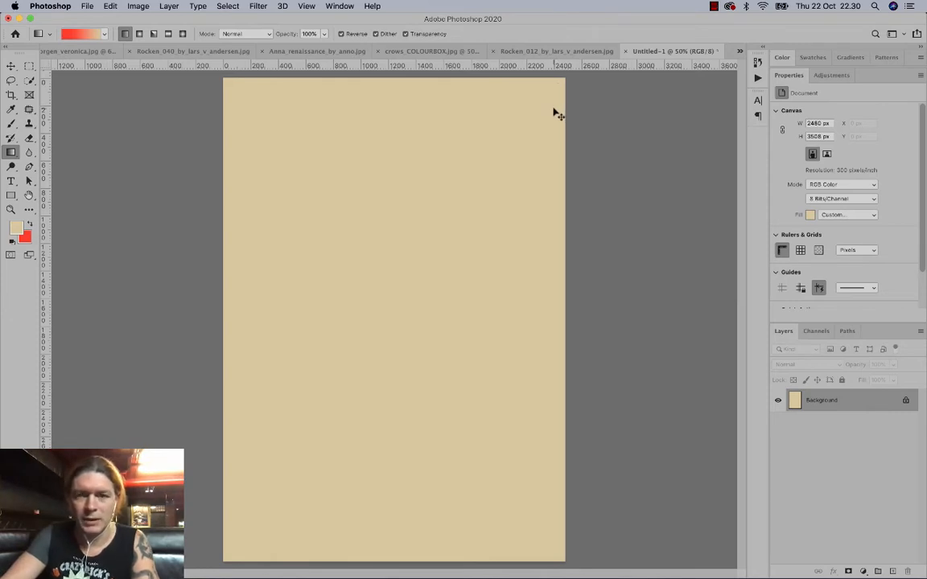
Copy the photo of the woman in the robe into the beige poster document as a new layer.
left_click(269, 52)
key("v")
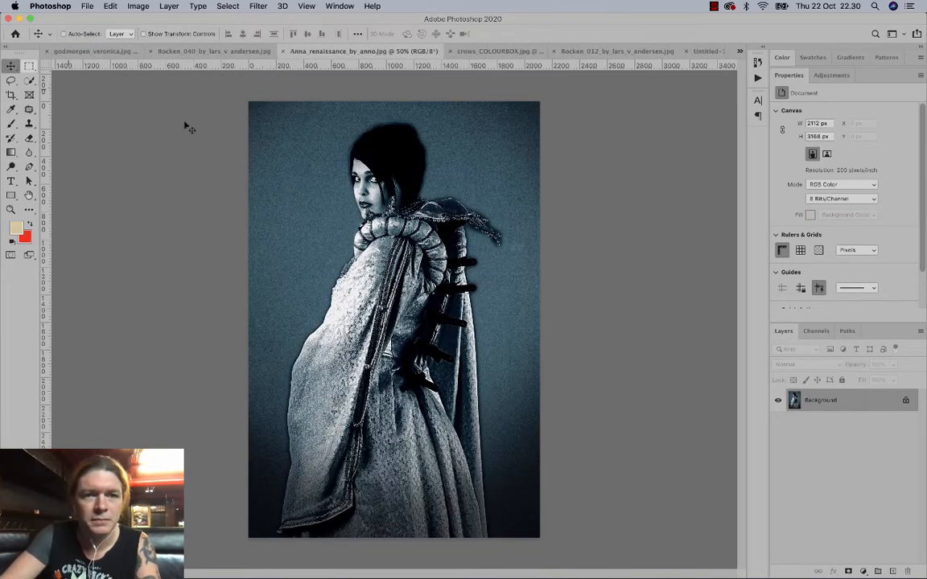
left_click_drag(590, 71, 351, 294)
Scale the woman's photo proportionally to 95.62% and place it on the poster's lower edge, slightly right of centre.
key("super+t")
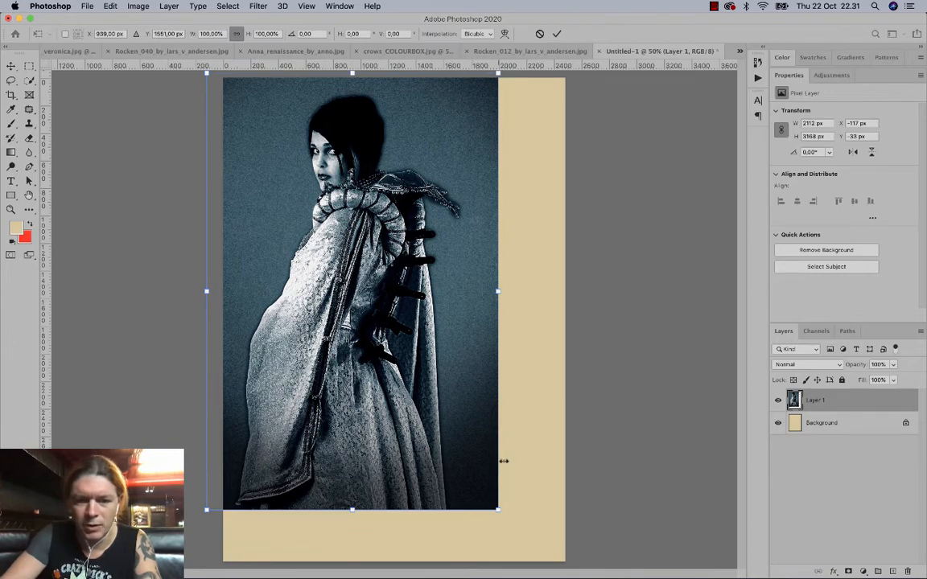
mouse_move(498, 509)
left_mouse_down()
mouse_move(540, 564)
mouse_move(499, 507)
mouse_move(529, 510)
mouse_move(515, 506)
left_mouse_up()
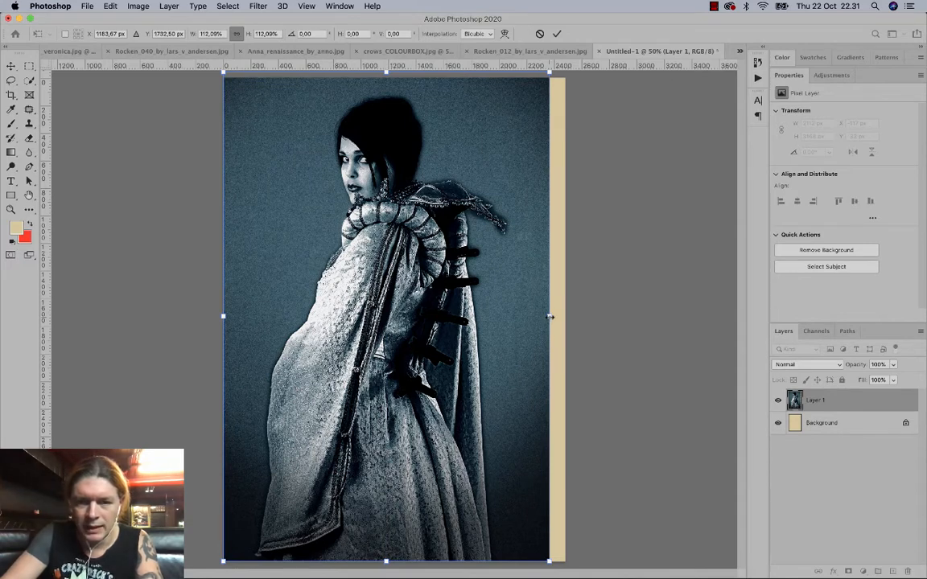
left_click_drag(548, 316, 565, 317)
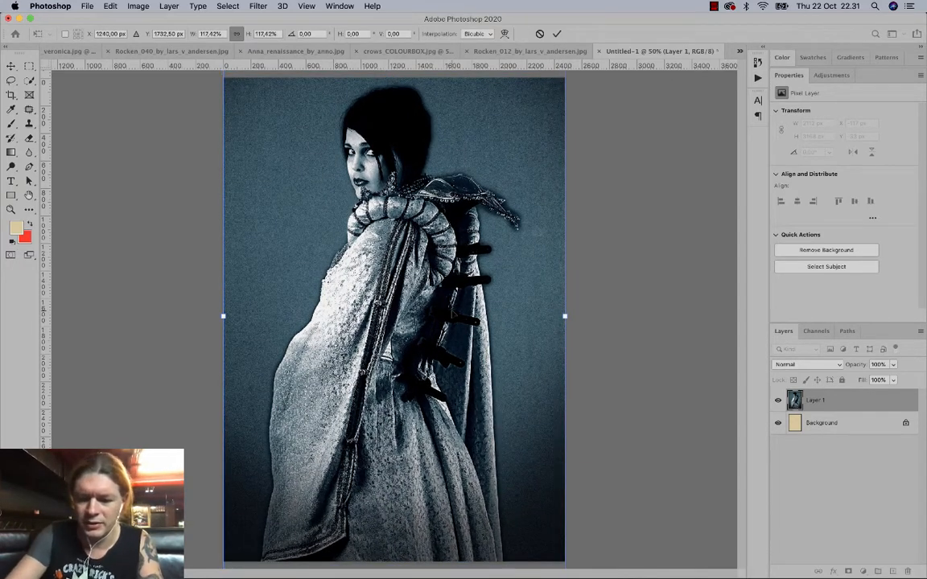
key("super+minus")
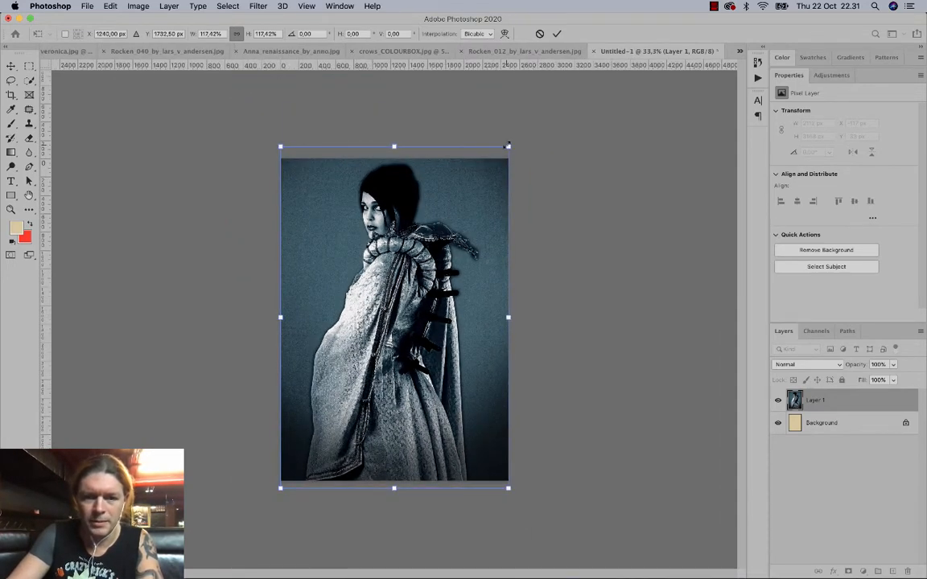
left_click_drag(509, 148, 465, 207)
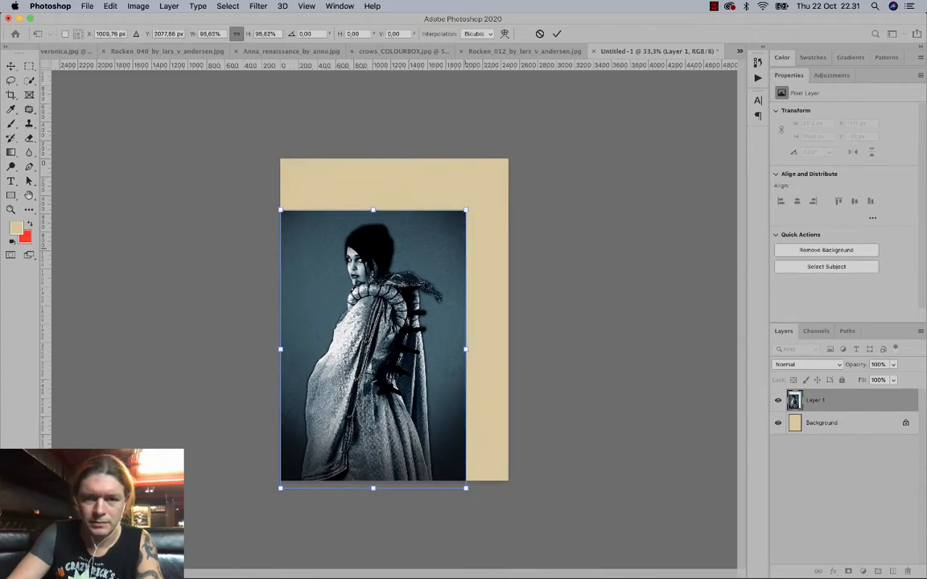
left_click_drag(413, 303, 448, 307)
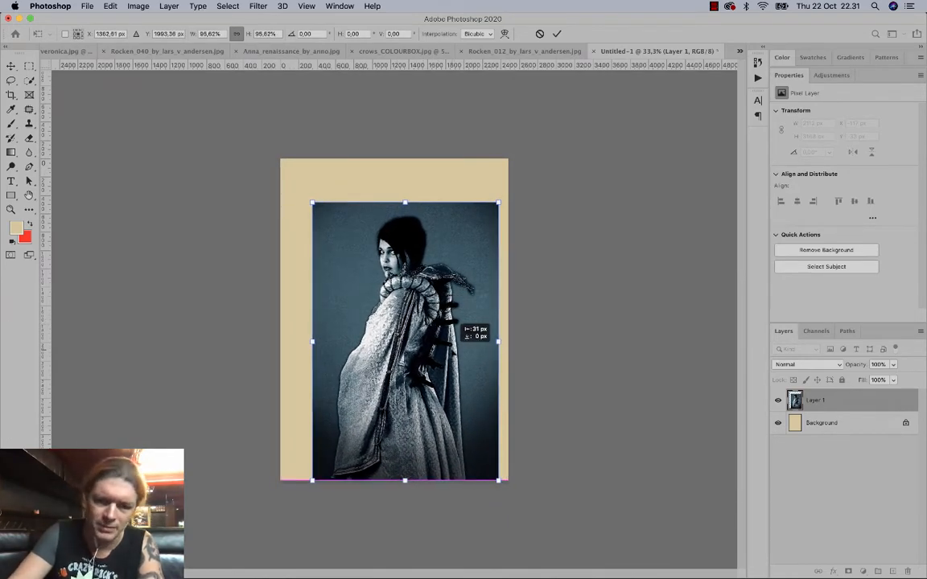
key("Return")
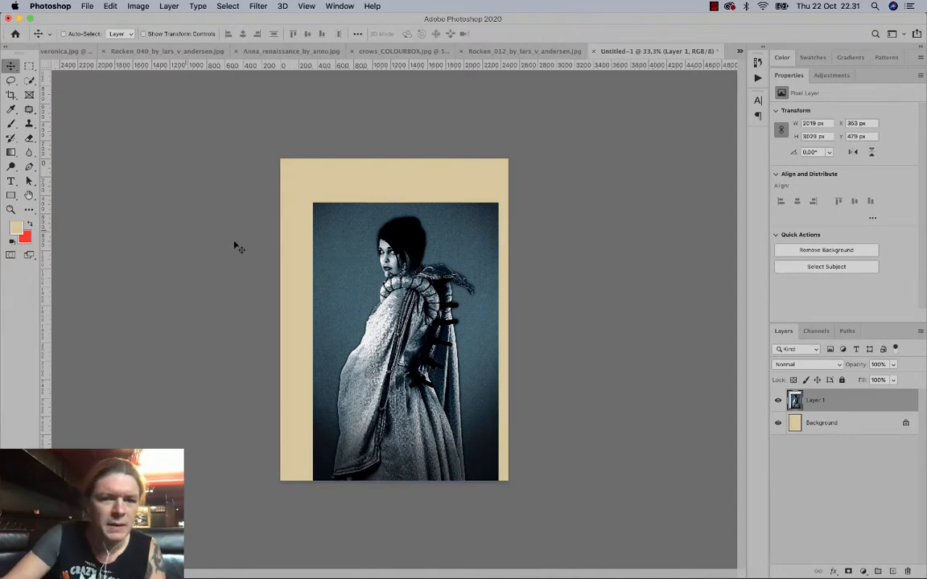
Select the blue-grey backdrop around the woman with the Quick Selection tool, refining the edge around her beaded collar with a smaller brush.
left_click(30, 80)
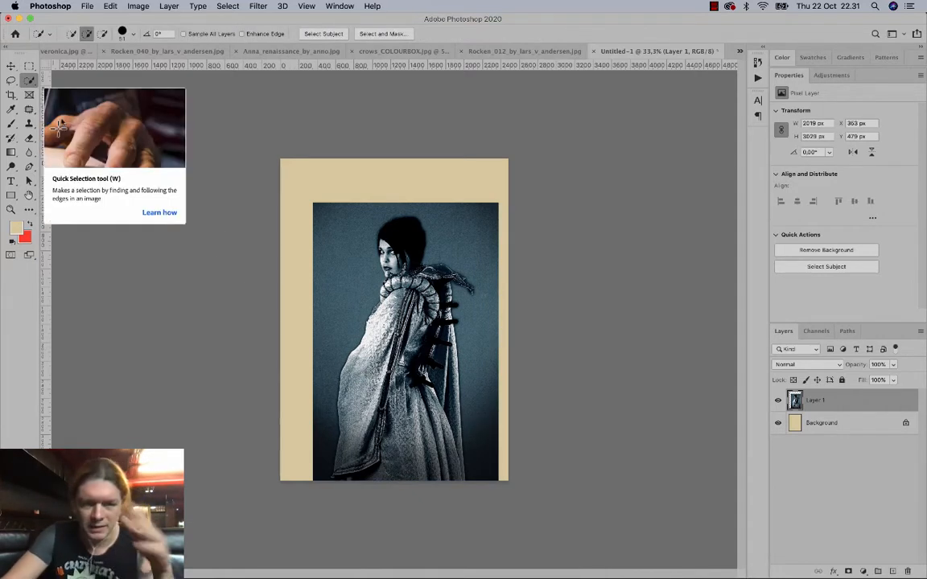
left_click_drag(322, 238, 338, 297)
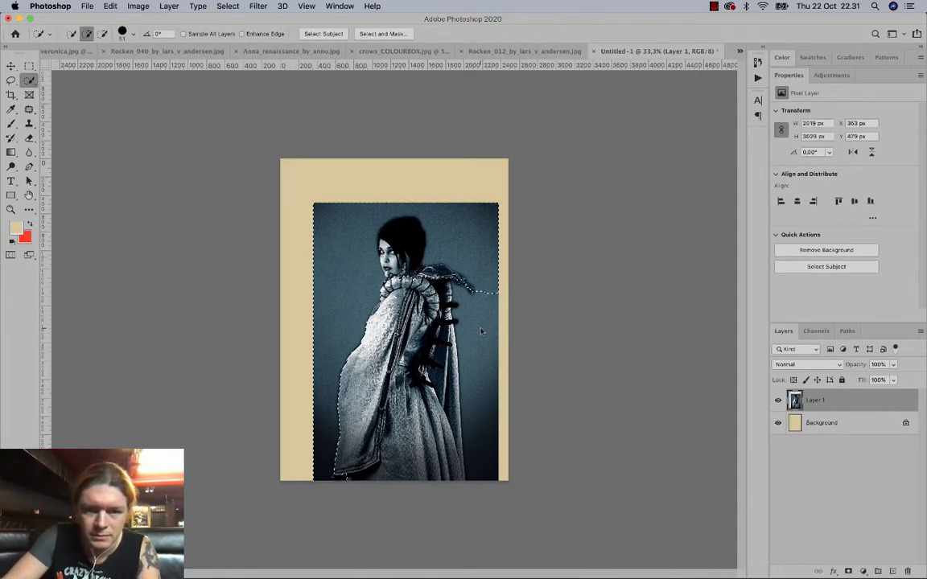
key("z")
left_click(431, 274)
left_click_drag(432, 275, 489, 274)
key("l")
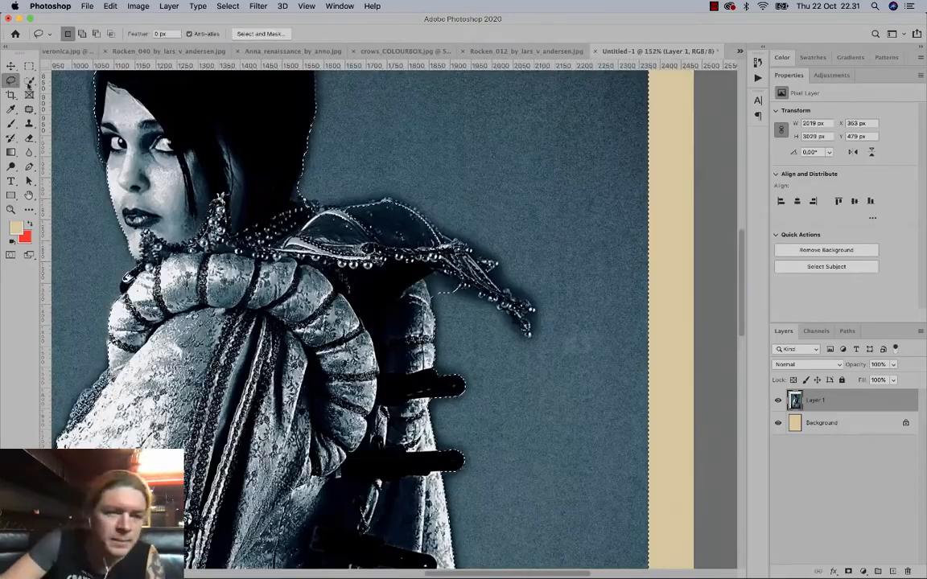
key("w")
left_click_drag(407, 311, 387, 309)
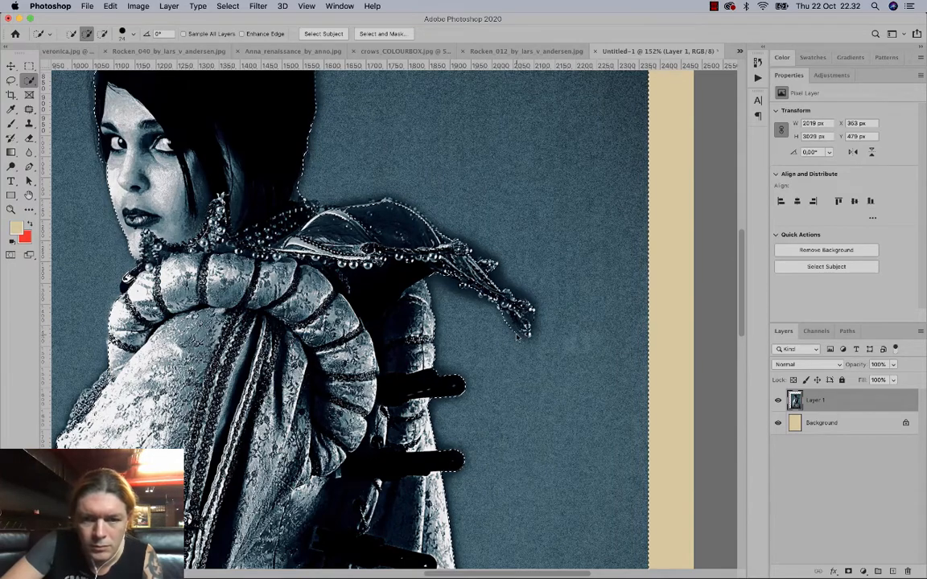
scroll(465, 343, "down", 8)
scroll(416, 311, "down", 6)
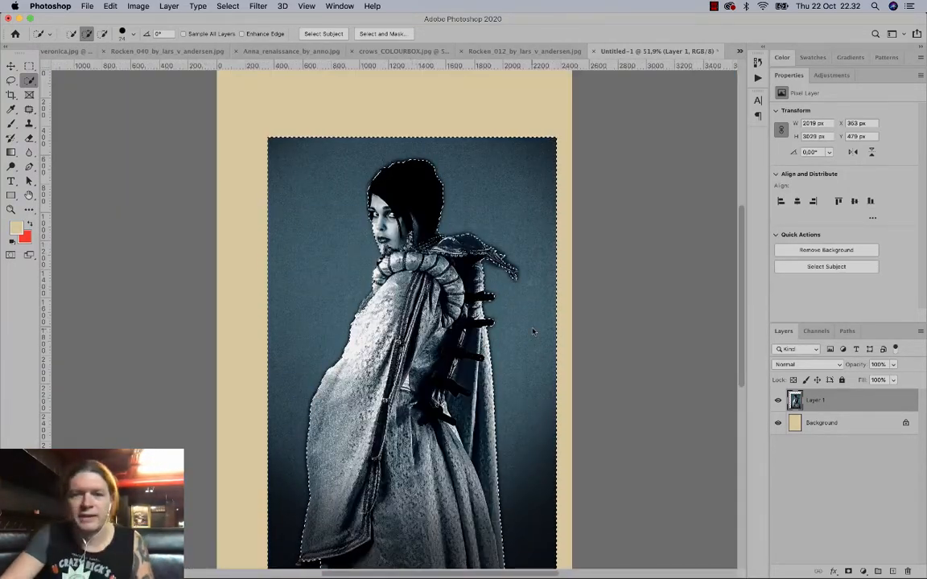
Feather the backdrop selection by 2 pixels.
left_click(228, 5)
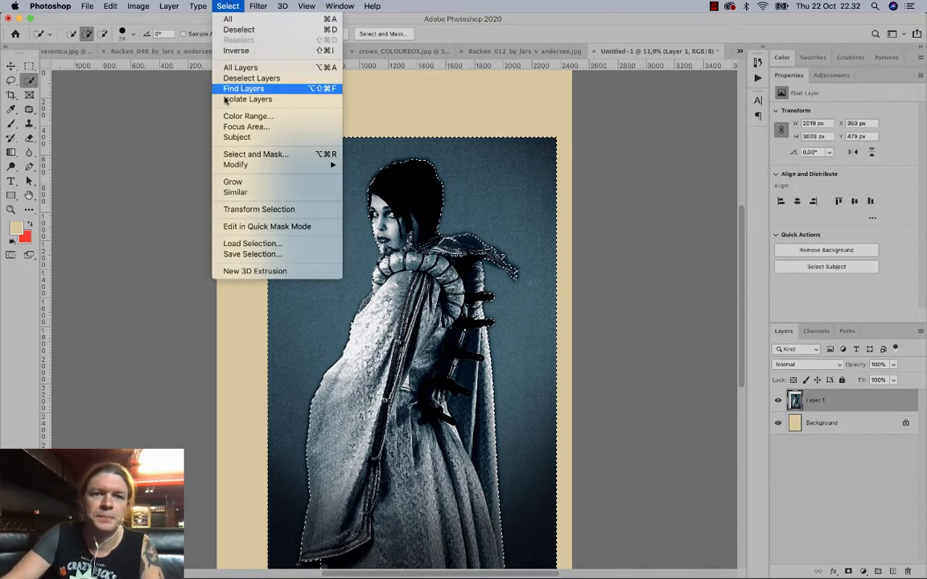
mouse_move(258, 164)
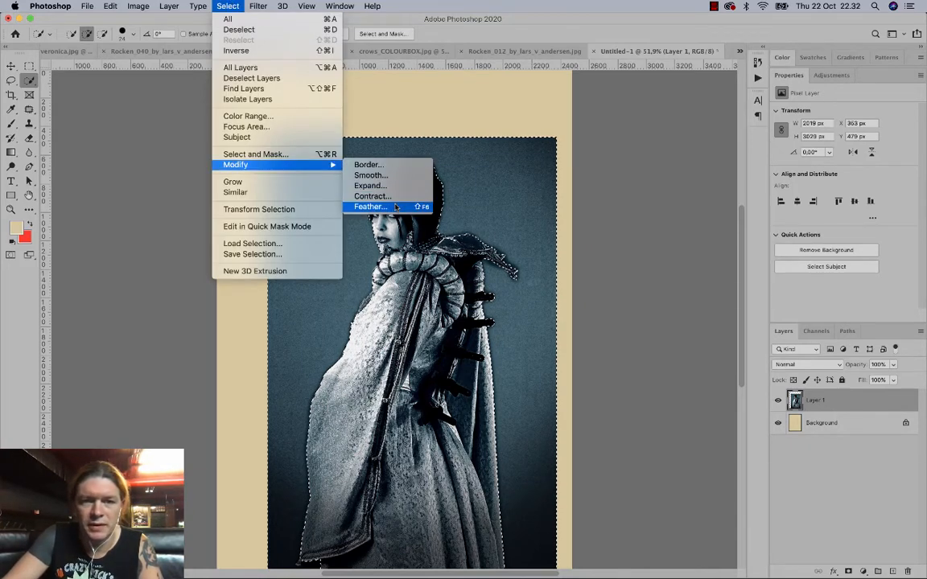
left_click(369, 207)
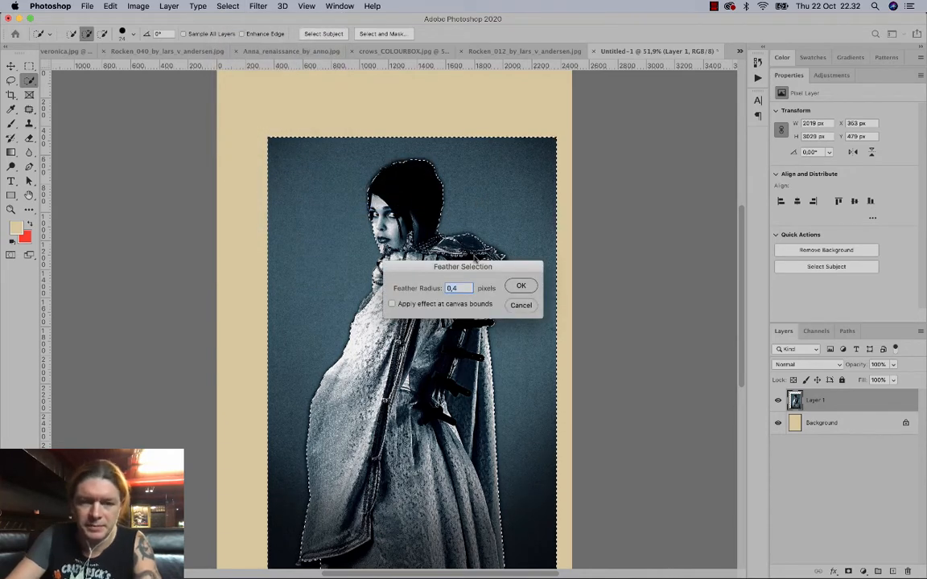
type("2")
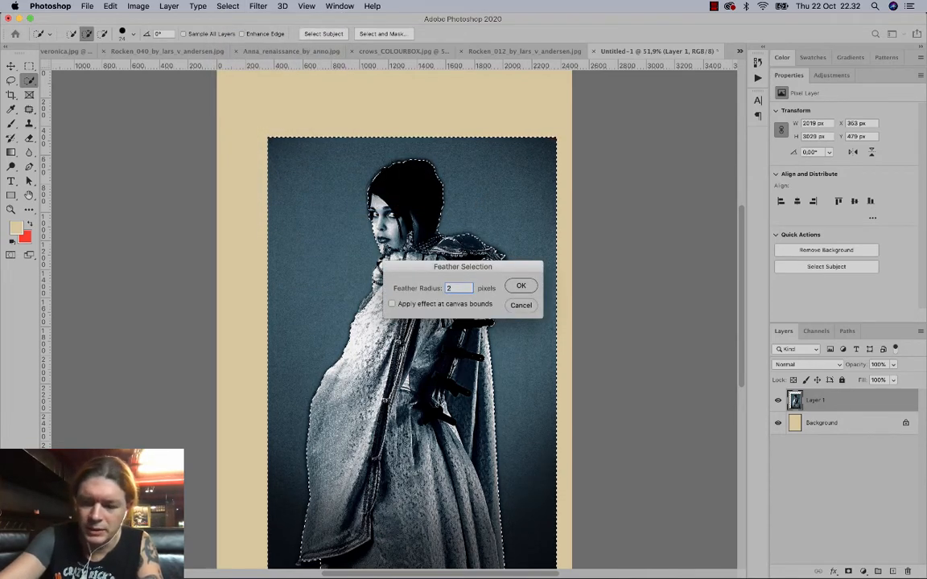
key("Return")
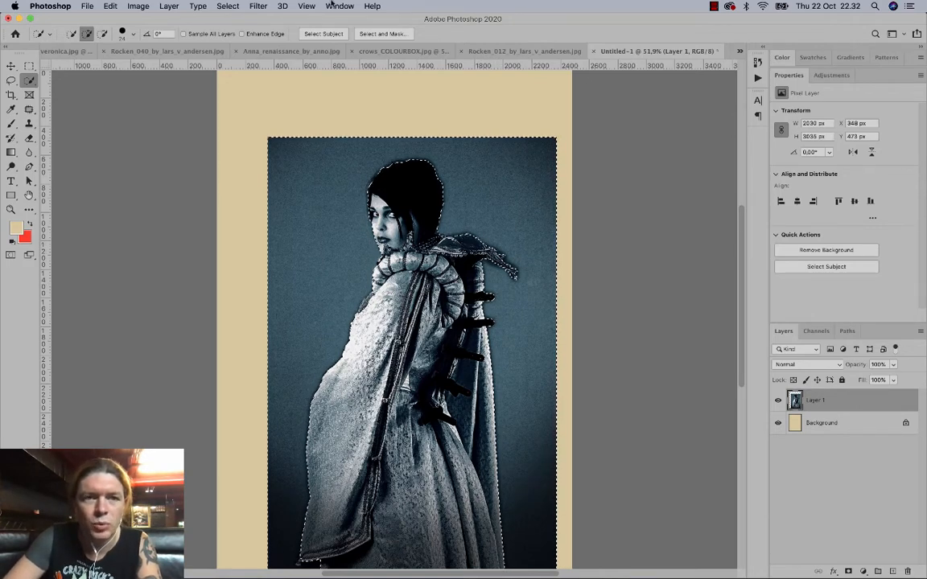
Contract the backdrop selection by 1 pixel, delete the backdrop from the woman's layer and deselect.
left_click(228, 6)
mouse_move(237, 165)
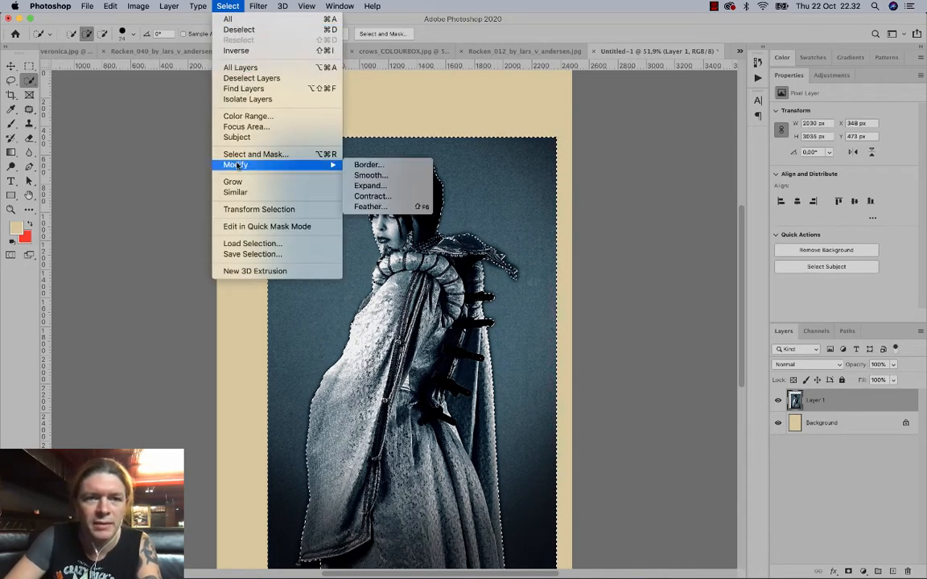
left_click(378, 196)
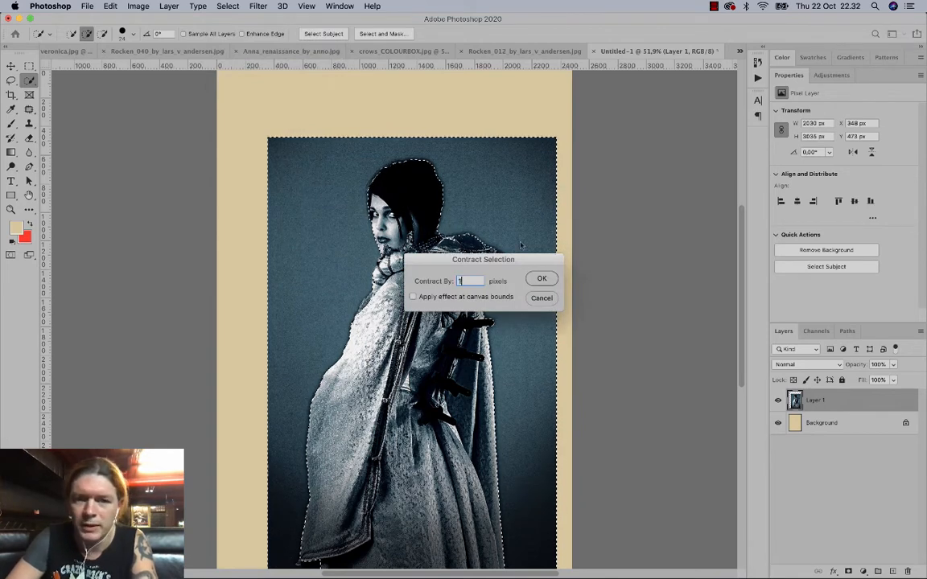
key("Return")
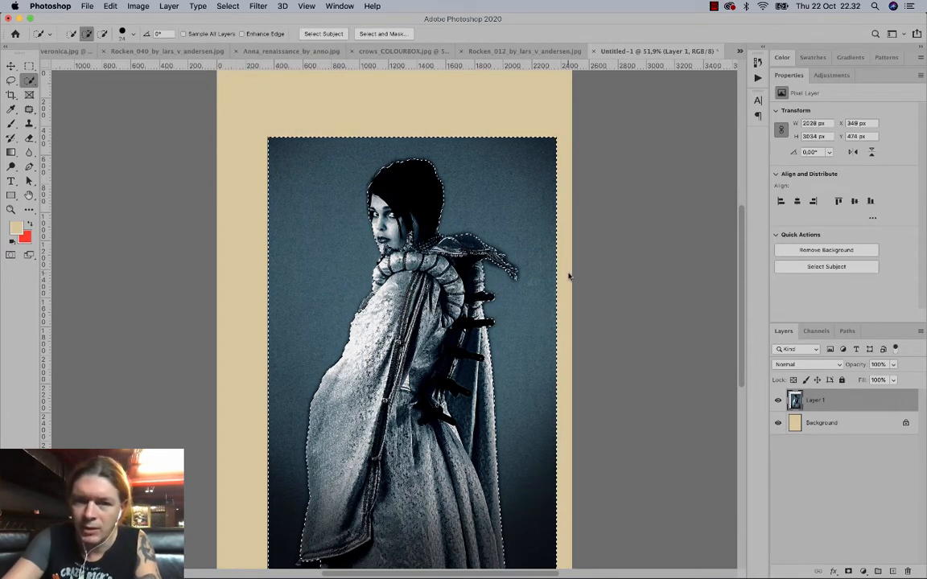
key("Delete")
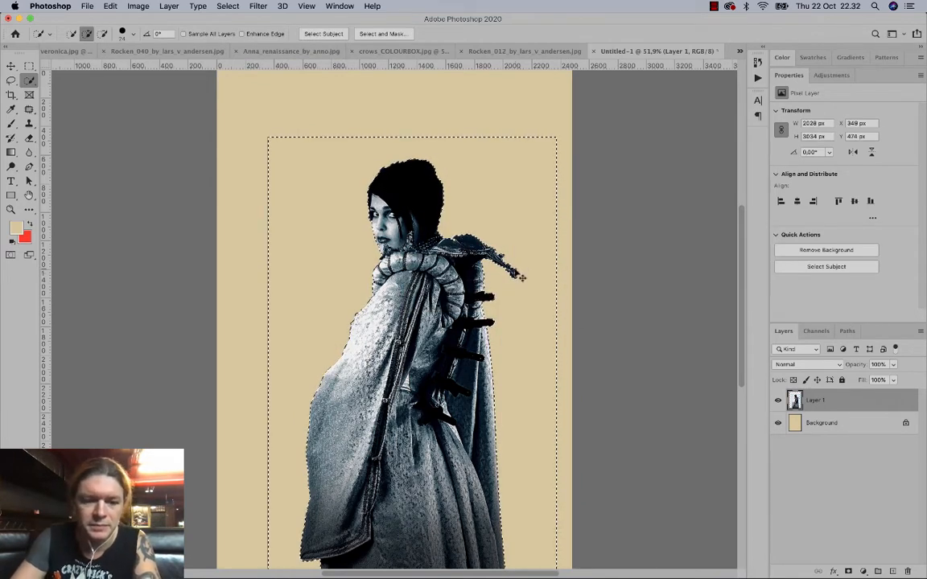
key("super+d")
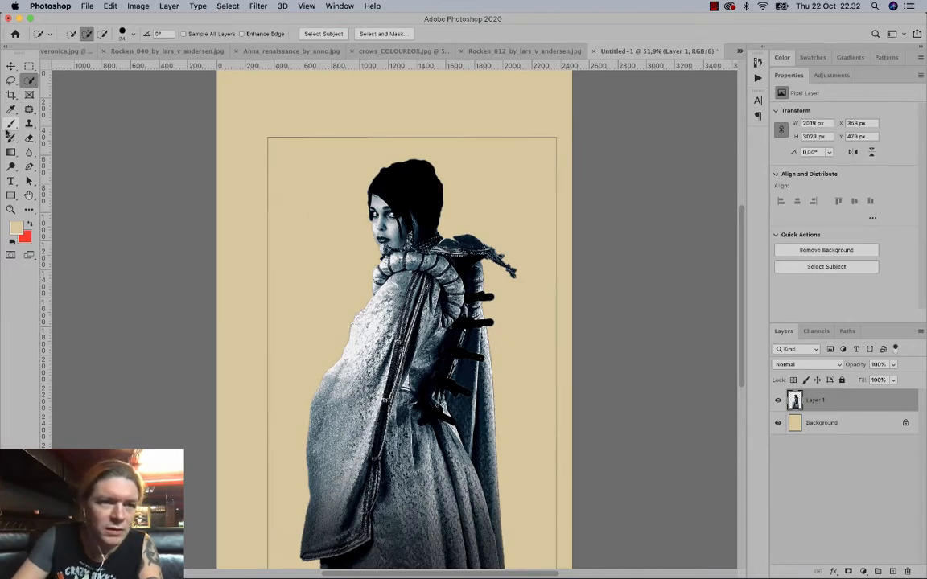
Erase the thin rectangular outline left around the woman's layer with an enlarged Eraser brush.
key("super+minus")
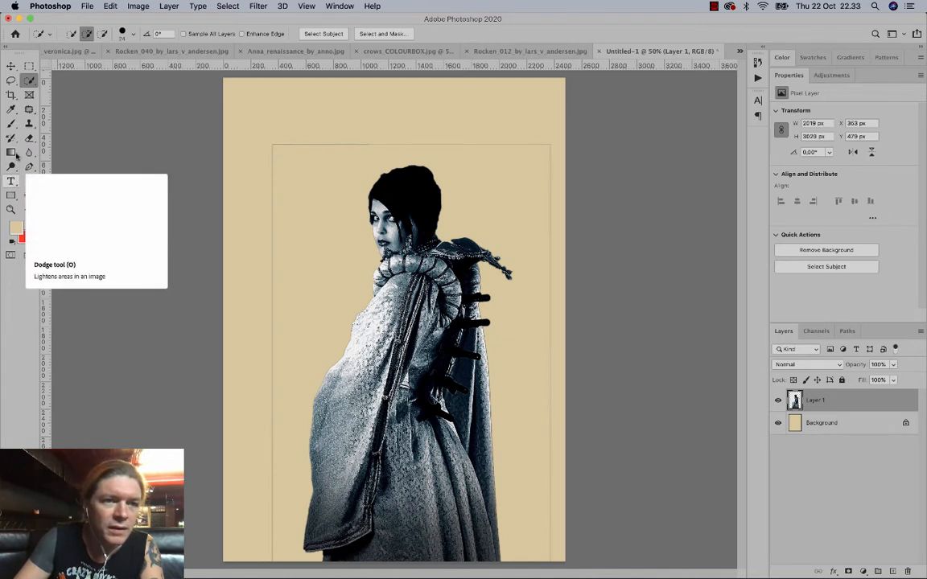
left_click(29, 137)
right_click(280, 161)
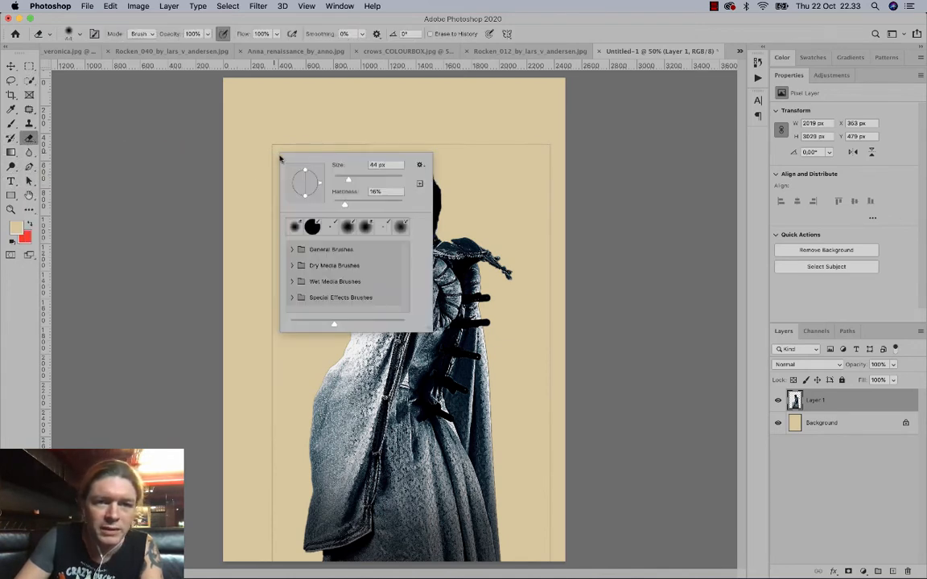
left_click_drag(357, 178, 361, 177)
left_click(273, 142)
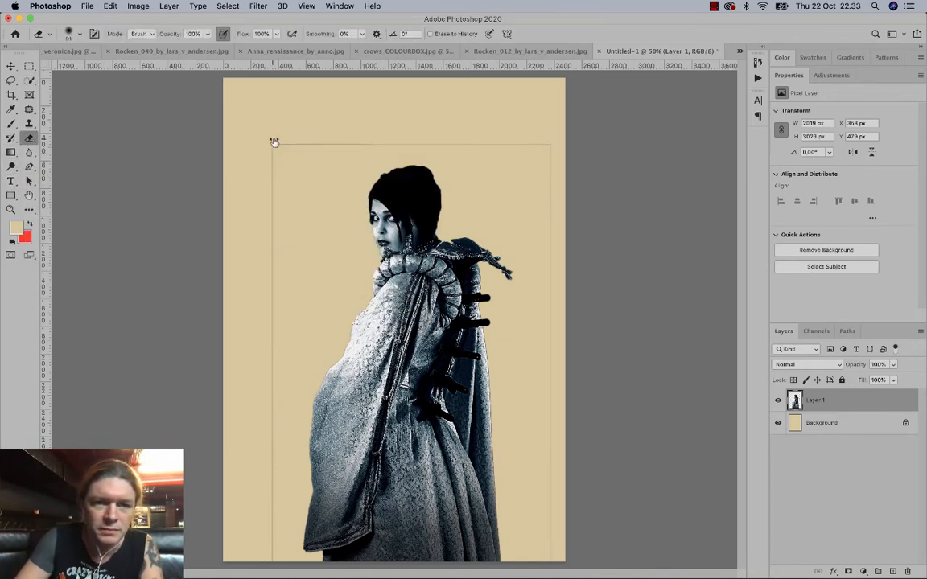
mouse_move(272, 161)
left_mouse_down()
mouse_move(251, 355)
mouse_move(255, 570)
left_mouse_up()
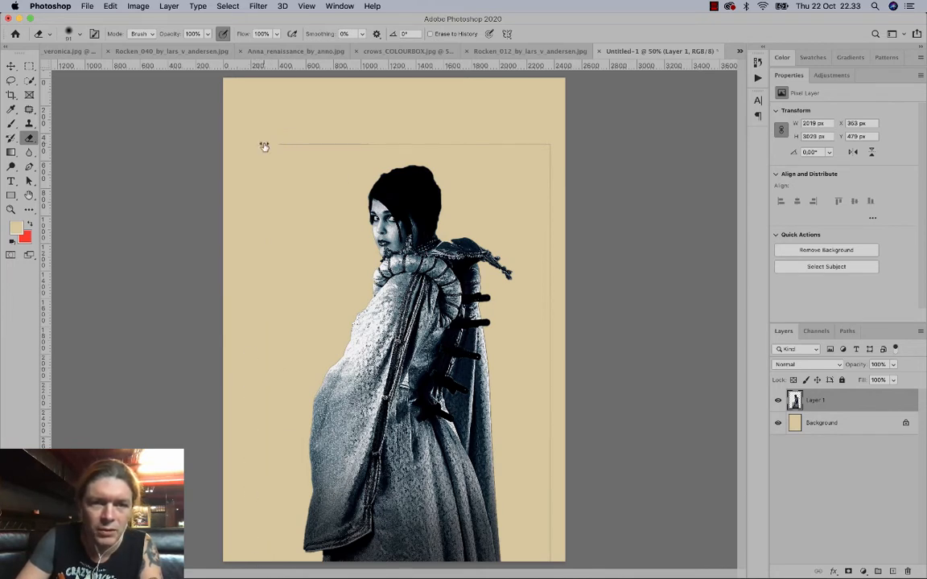
mouse_move(263, 146)
left_mouse_down()
mouse_move(572, 146)
mouse_move(547, 155)
mouse_move(548, 262)
left_mouse_up()
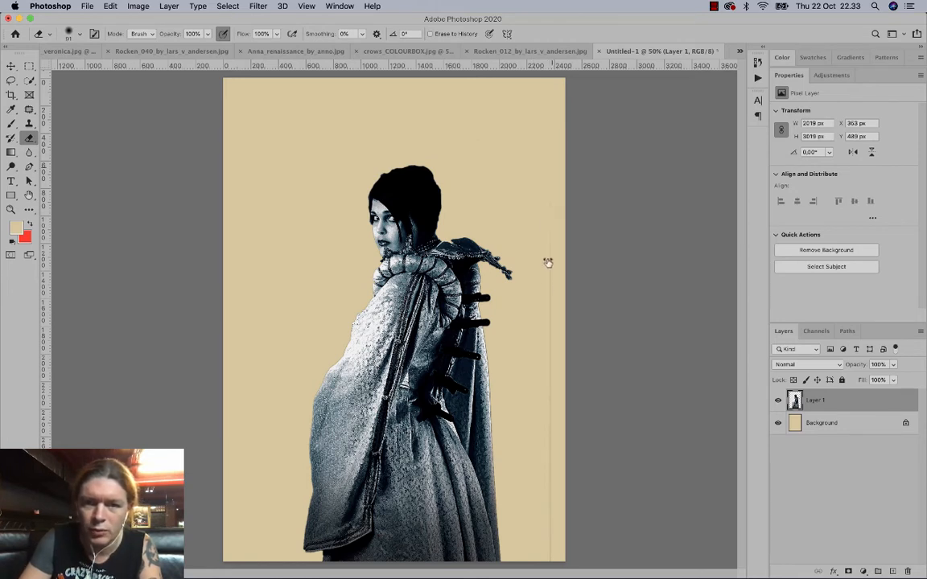
left_click_drag(547, 435, 550, 562)
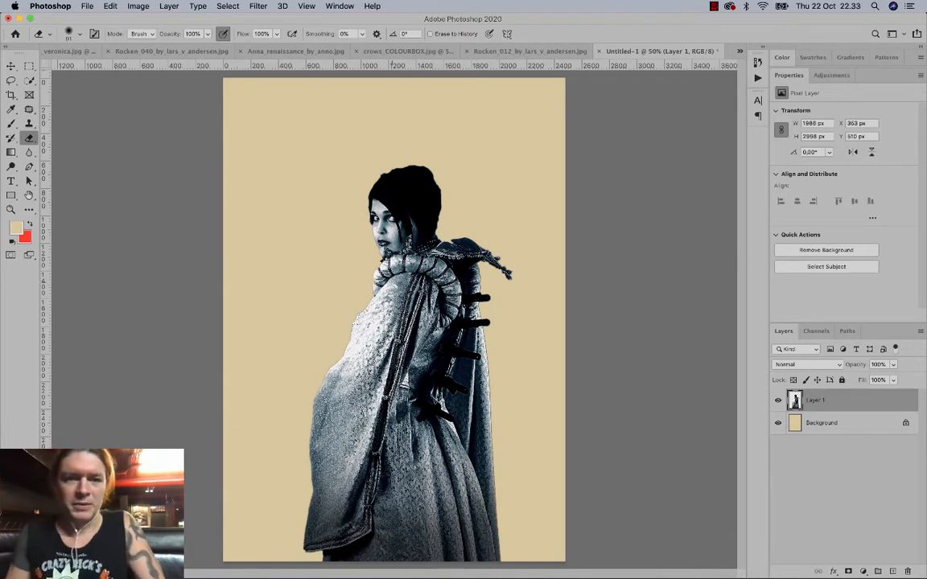
Shift the cut-out woman about 35 px to the left on the poster and close her original photo file.
left_click(10, 66)
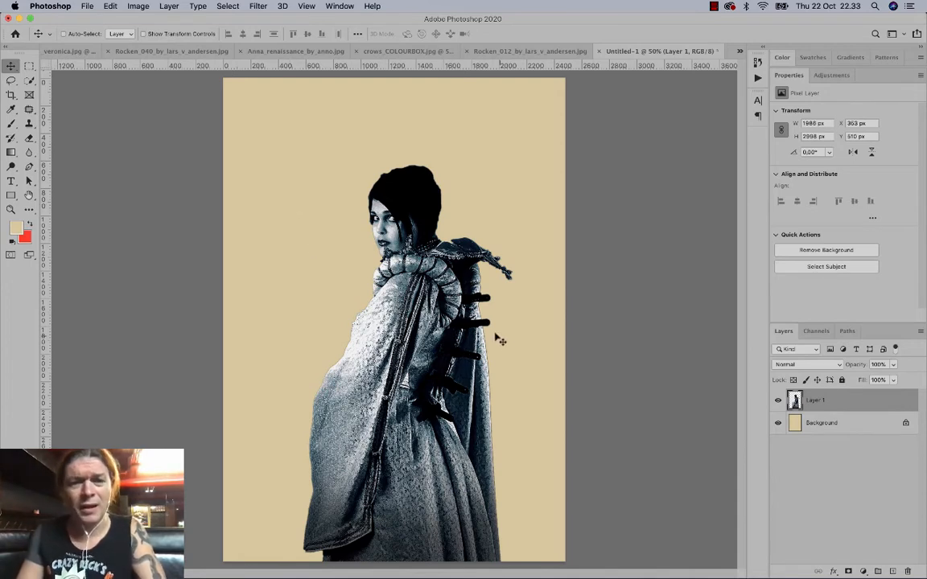
left_click_drag(398, 290, 392, 290)
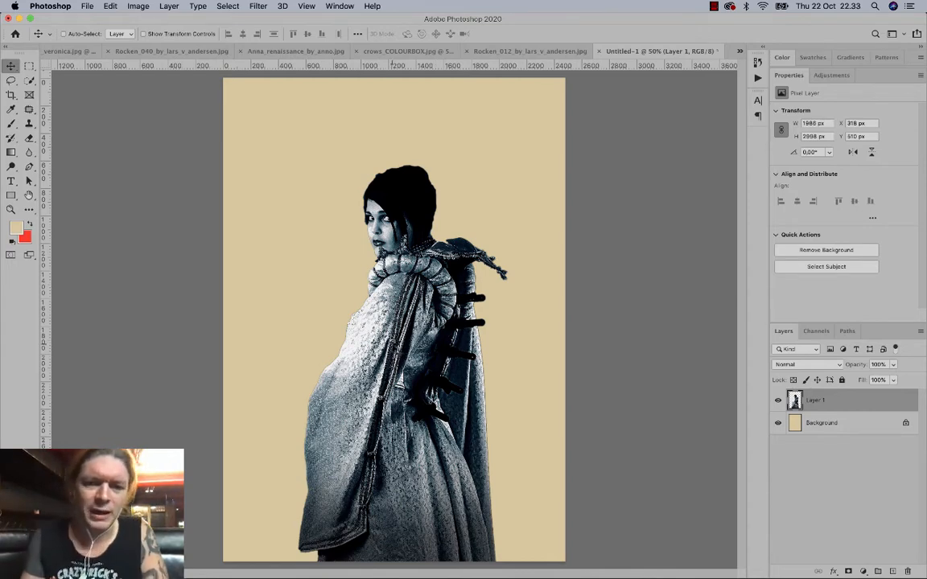
left_click(274, 52)
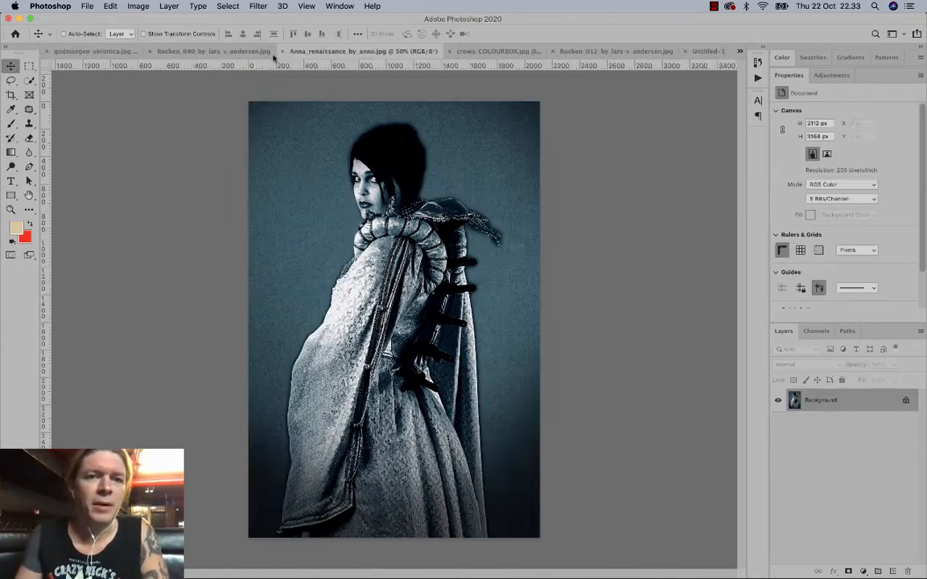
left_click(283, 51)
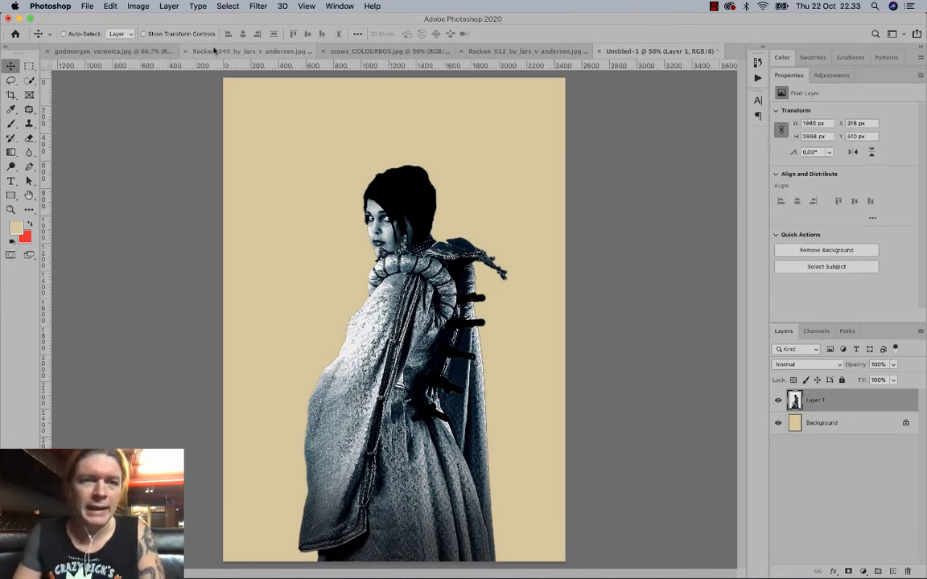
Copy crows_COLOURBOX.jpg into the poster as a layer beneath the woman, and close the crow photo file.
left_click(342, 51)
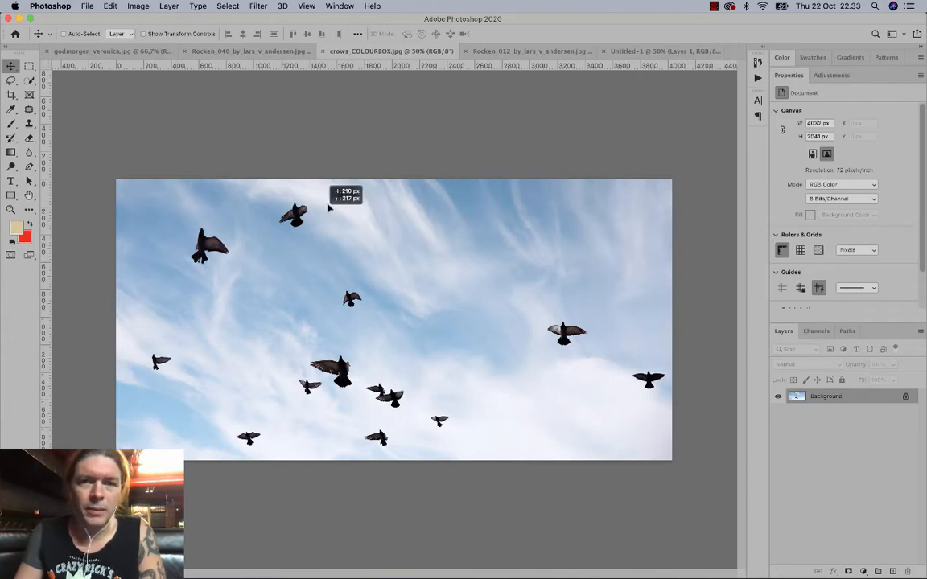
left_click(654, 51)
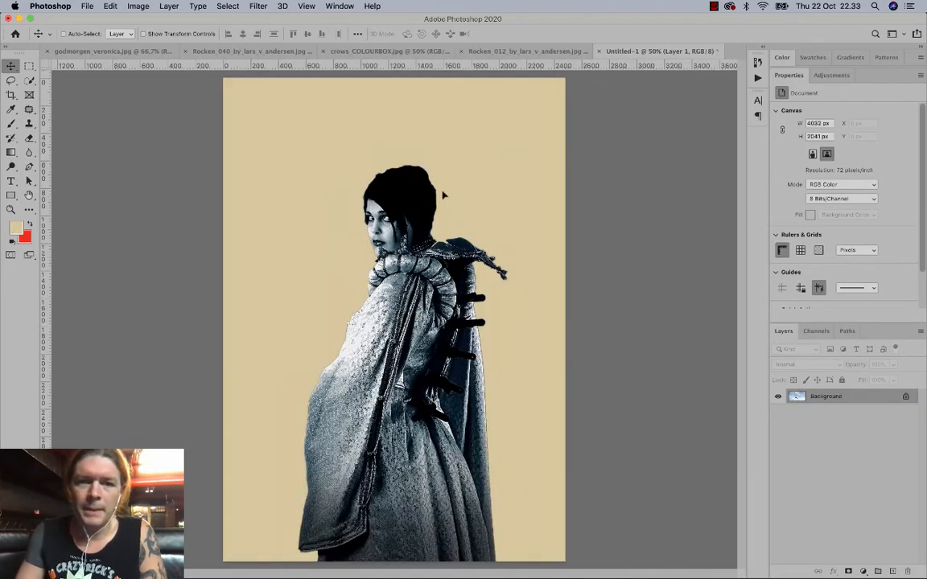
left_click_drag(442, 194, 472, 210)
left_click_drag(861, 403, 848, 428)
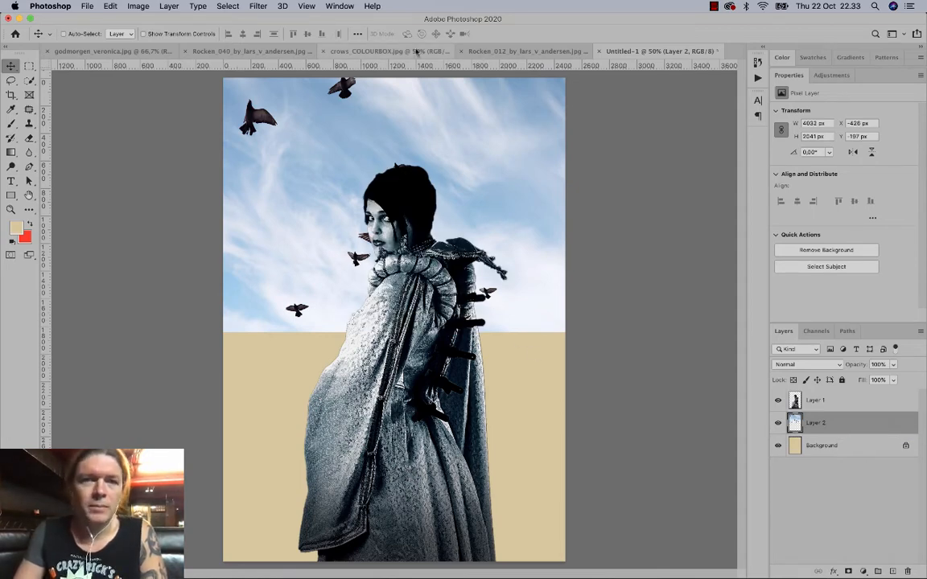
left_click(344, 55)
left_click(321, 52)
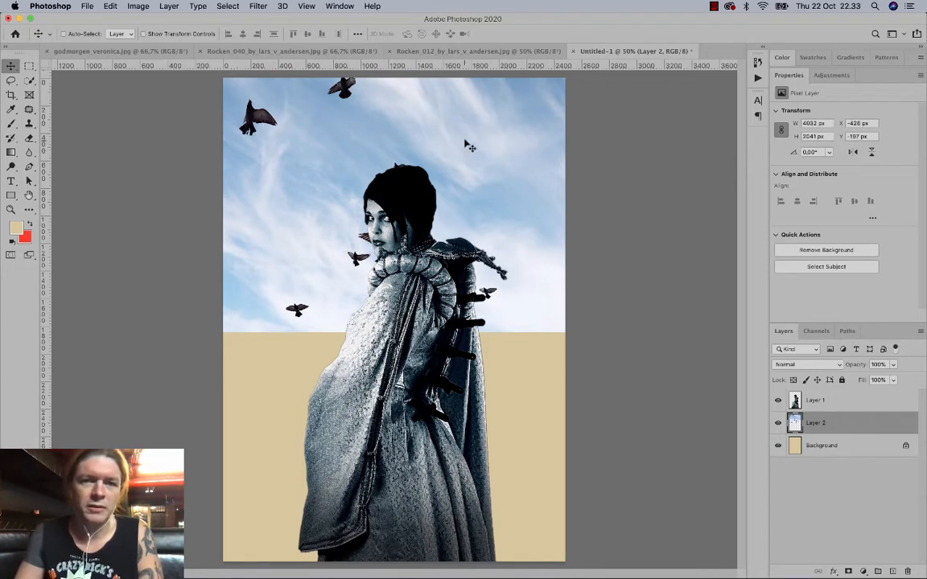
Flip the crow layer to -100% width and height, position it across the poster's upper part, and check the Godmorgen, Veronica reference.
left_click_drag(470, 147, 465, 171)
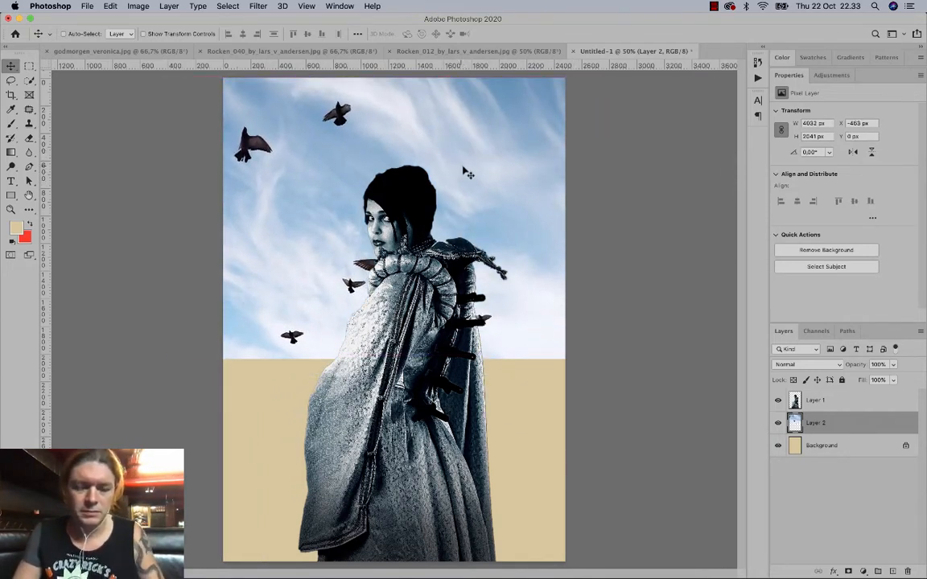
key("ctrl+t")
left_click_drag(669, 182, 650, 168)
left_click_drag(703, 365, 159, 87)
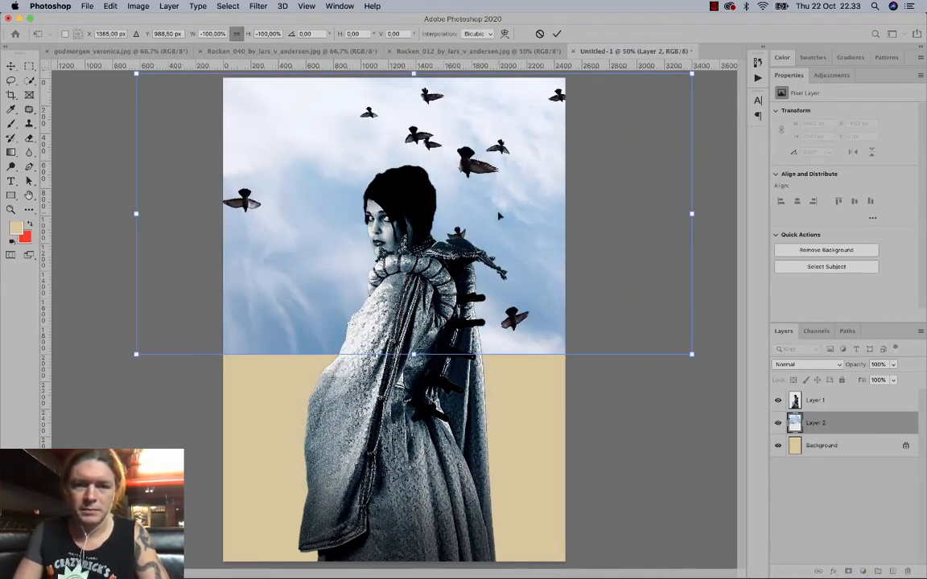
left_click_drag(499, 215, 525, 216)
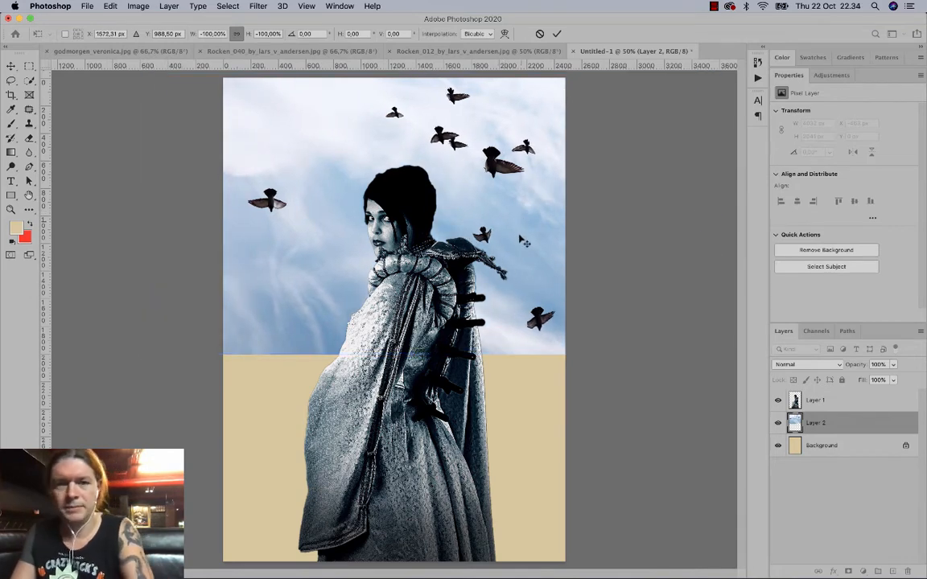
key("Return")
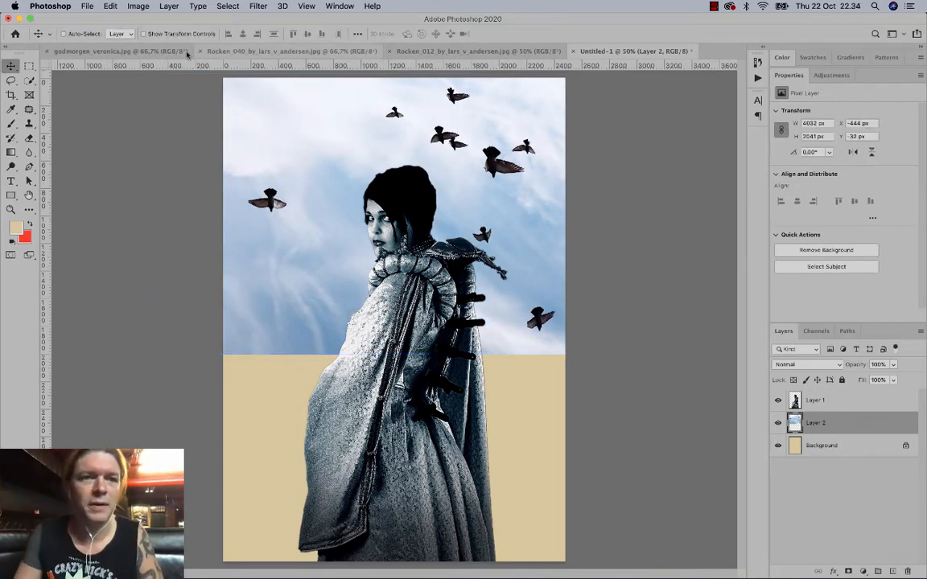
left_click(120, 51)
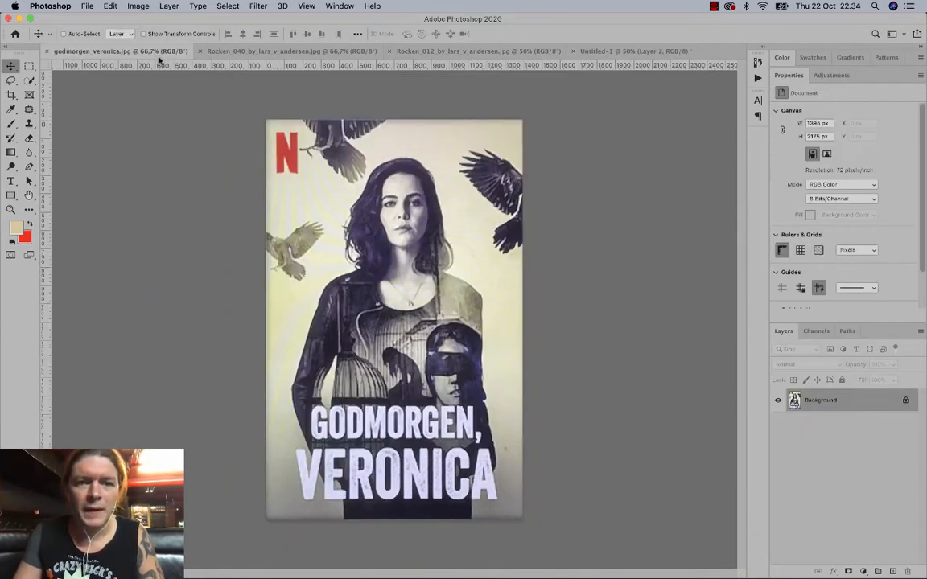
left_click(629, 52)
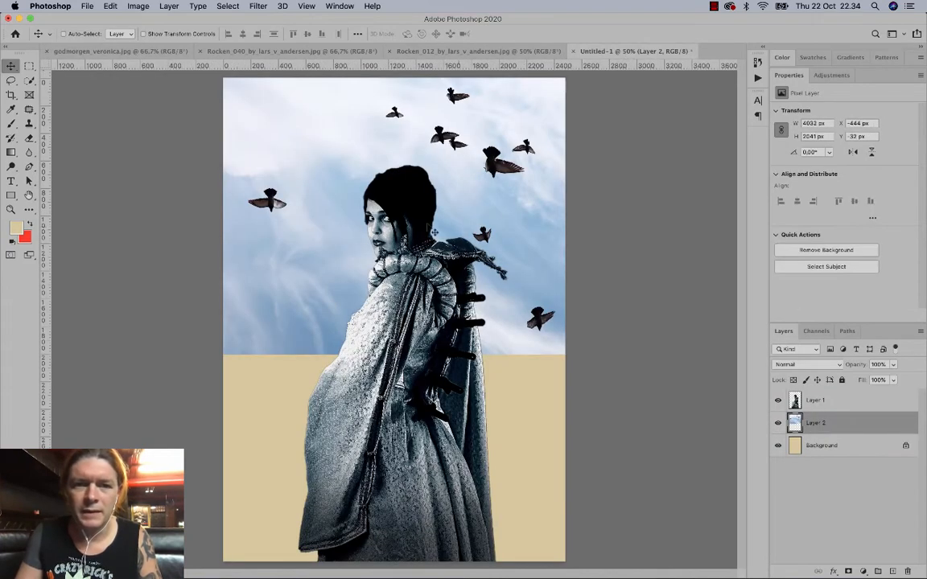
Select the sky around the birds on the crow layer with Quick Selection, delete it, and deselect.
left_click(29, 81)
mouse_move(232, 269)
left_mouse_down()
mouse_move(295, 268)
mouse_move(322, 249)
left_mouse_up()
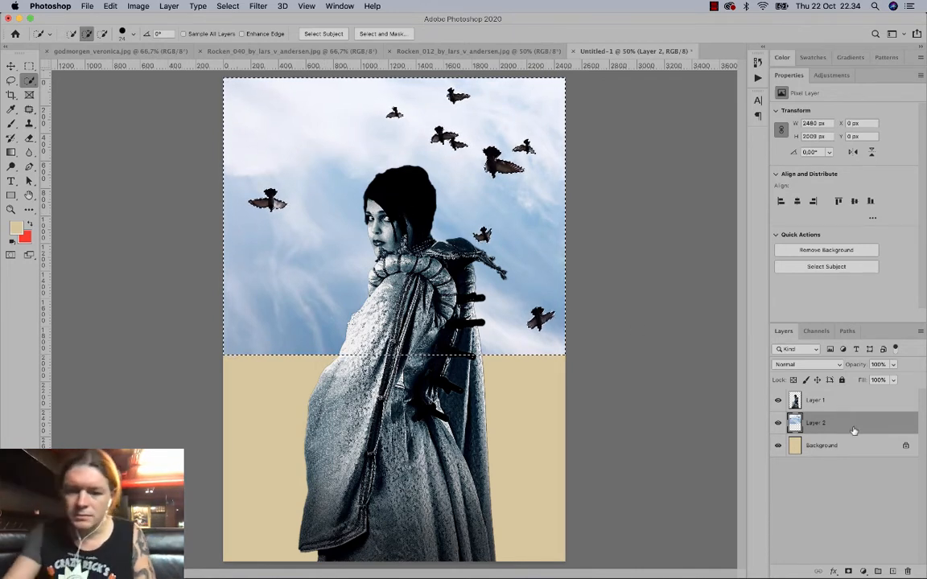
key("BackSpace")
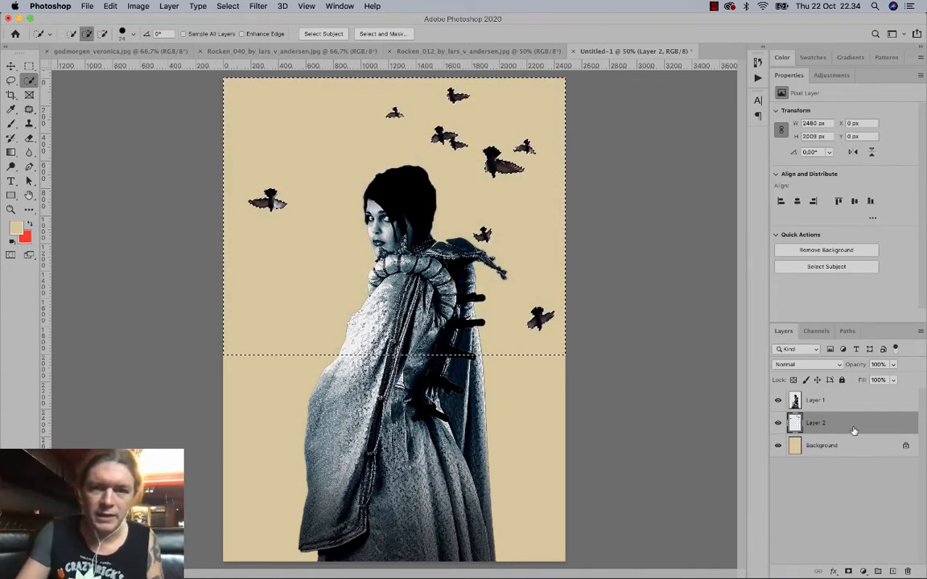
key("super+d")
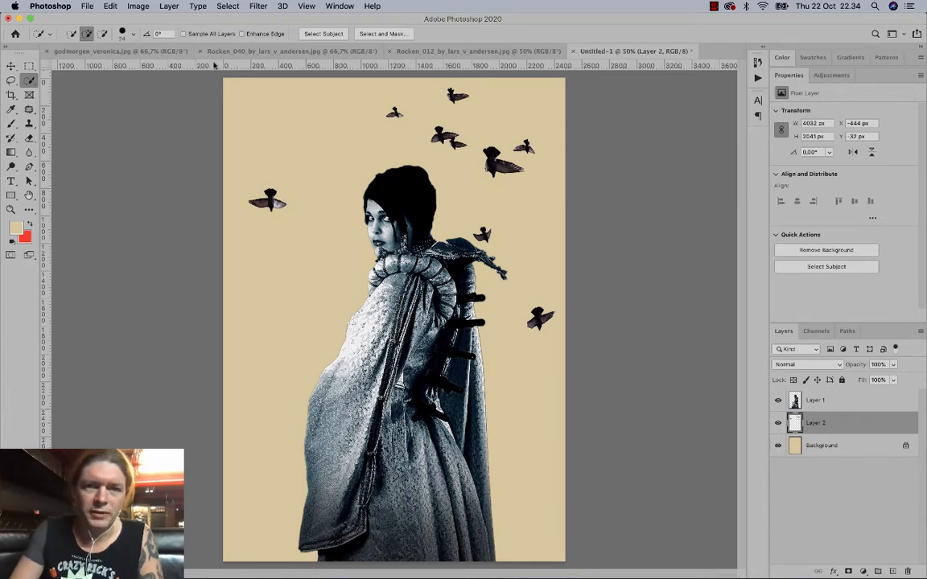
Check the Godmorgen, Veronica reference and copy the Headbang photo Rocken_040_by_lars_v_andersen.jpg into the poster across the woman's body.
left_click(120, 51)
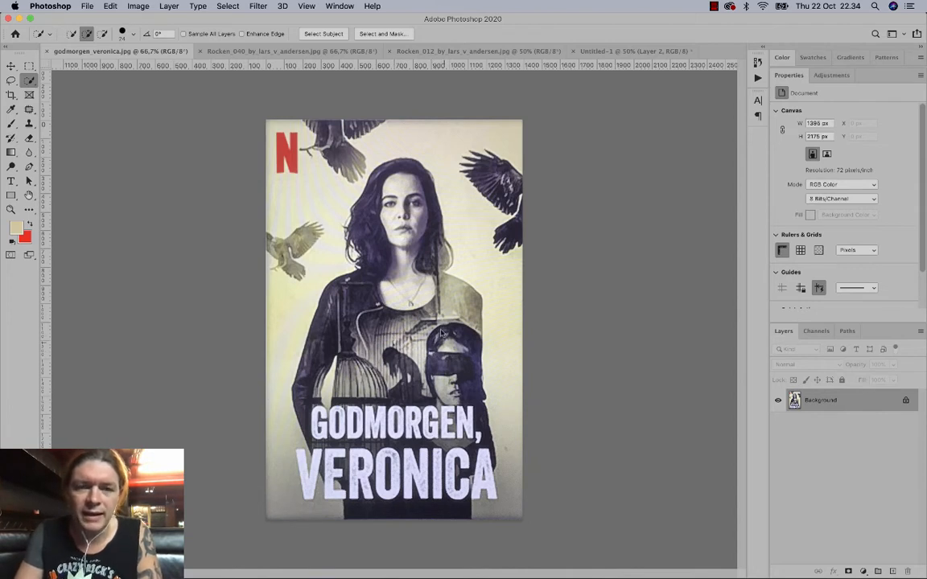
left_click(290, 51)
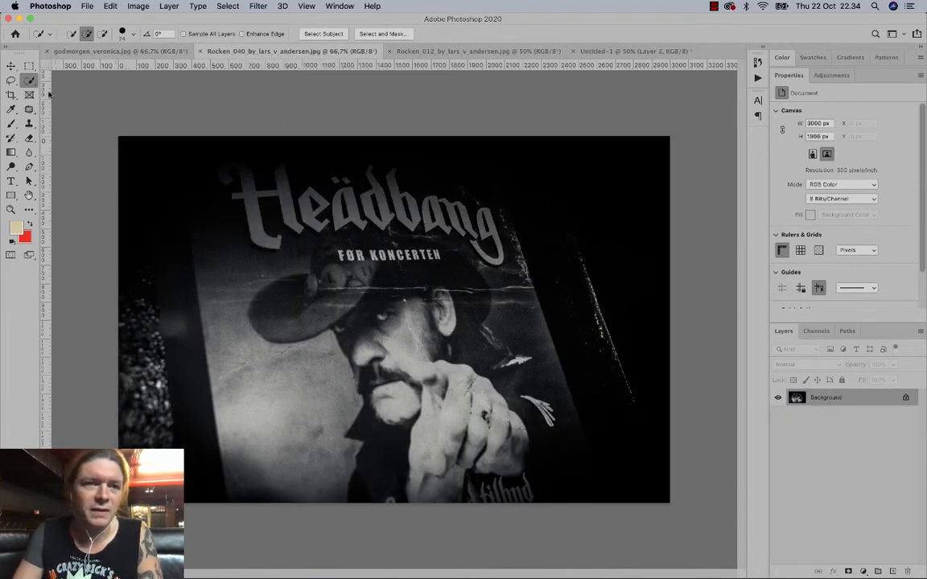
left_click(16, 66)
left_click_drag(385, 344, 579, 99)
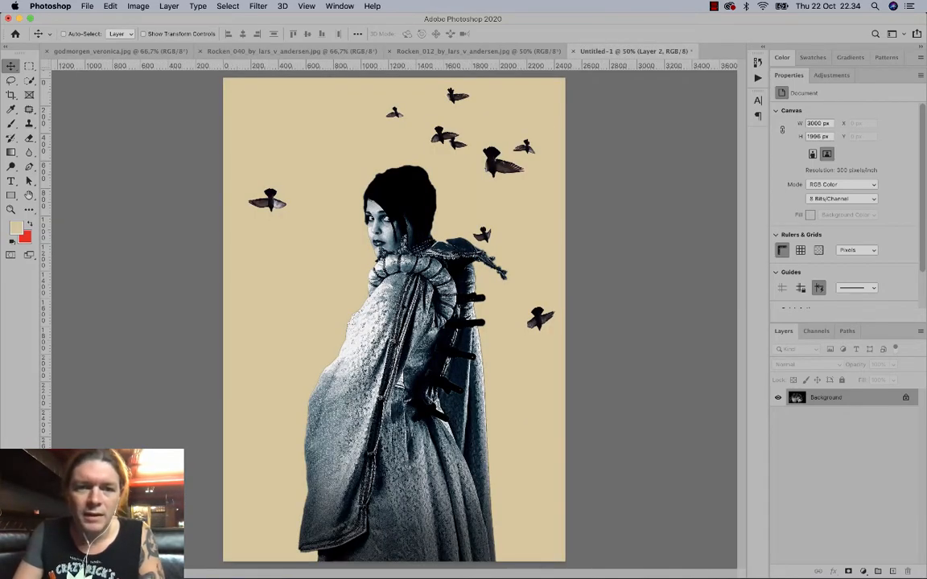
left_click_drag(419, 320, 409, 326)
left_click_drag(449, 219, 469, 264)
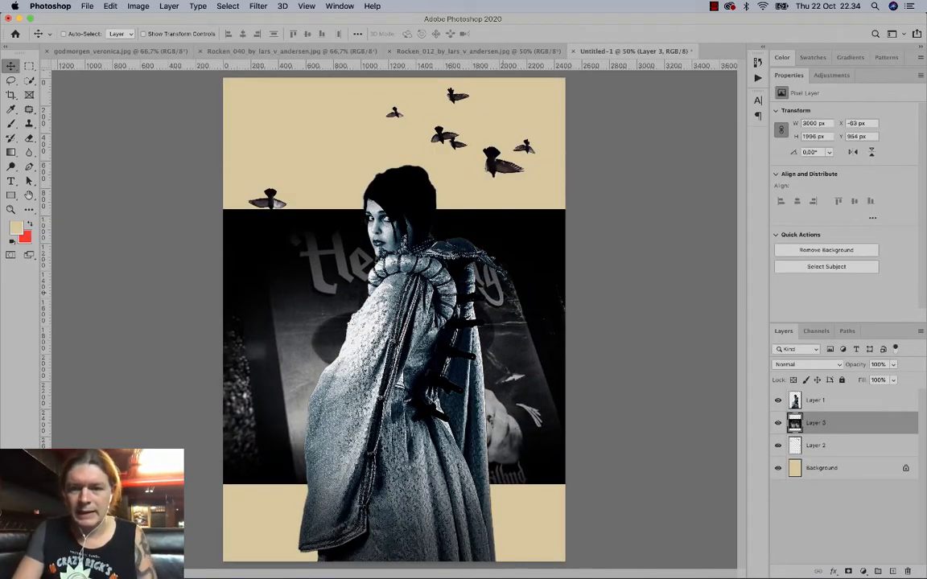
Place the Headbang layer above the woman, clip it to her silhouette, shift it down to about Y 1173 px, and close its photo file.
left_click_drag(824, 421, 822, 394)
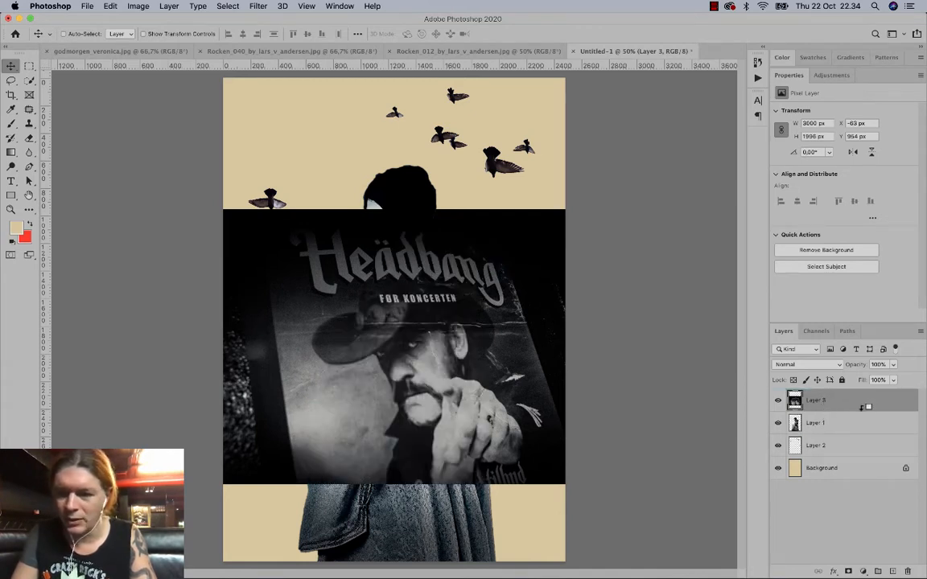
left_click(863, 410, "alt")
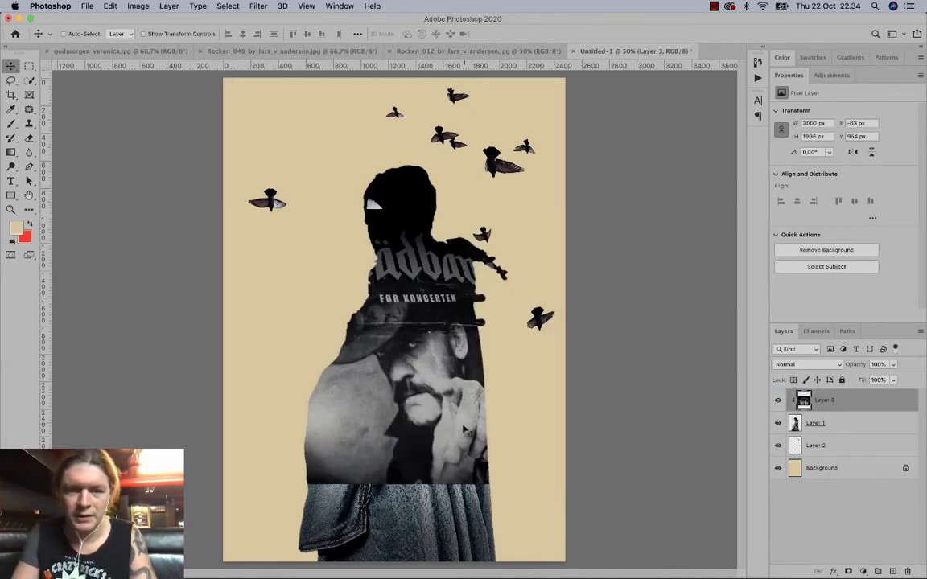
left_click_drag(450, 351, 450, 382)
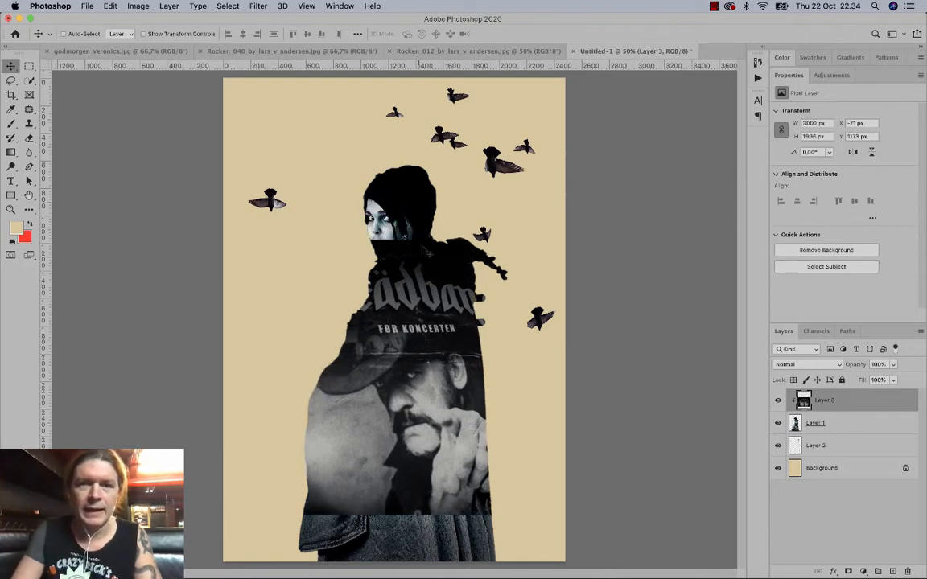
left_click(312, 52)
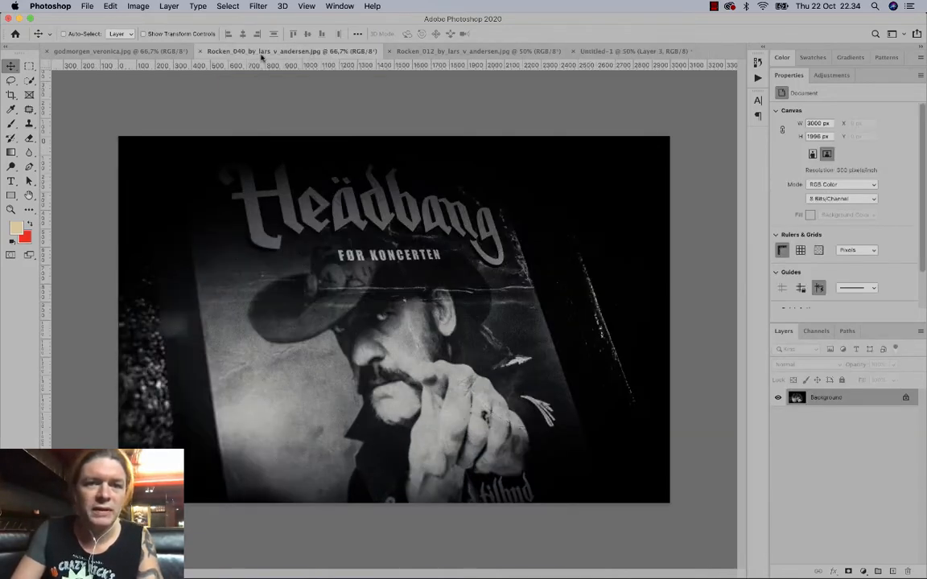
left_click(201, 51)
Copy the stairway photo Rocken_012_by_lars_v_andersen.jpg into the poster as the top layer and clip it to the woman's silhouette.
left_click(246, 50)
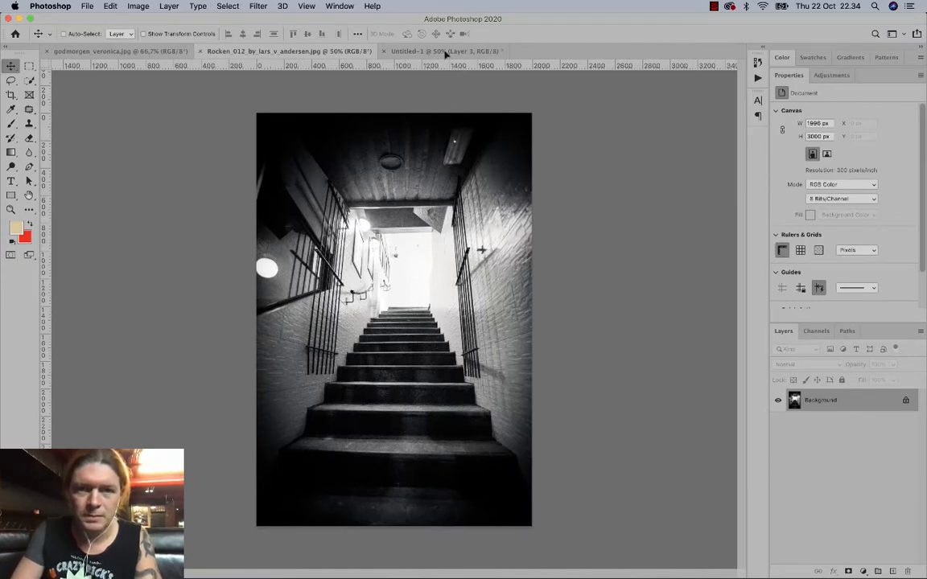
left_click(404, 51)
key("ctrl+v")
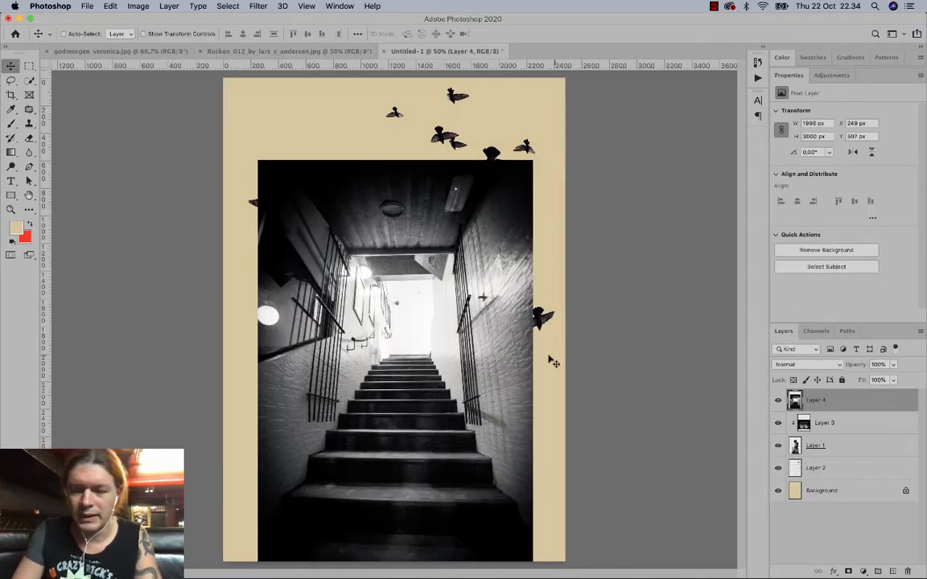
left_click(840, 412, "alt")
left_click_drag(399, 294, 424, 330)
Scale the stairway layer to about 65% and place it over the woman's lower body at about X 867, Y 1465 px.
key("ctrl+t")
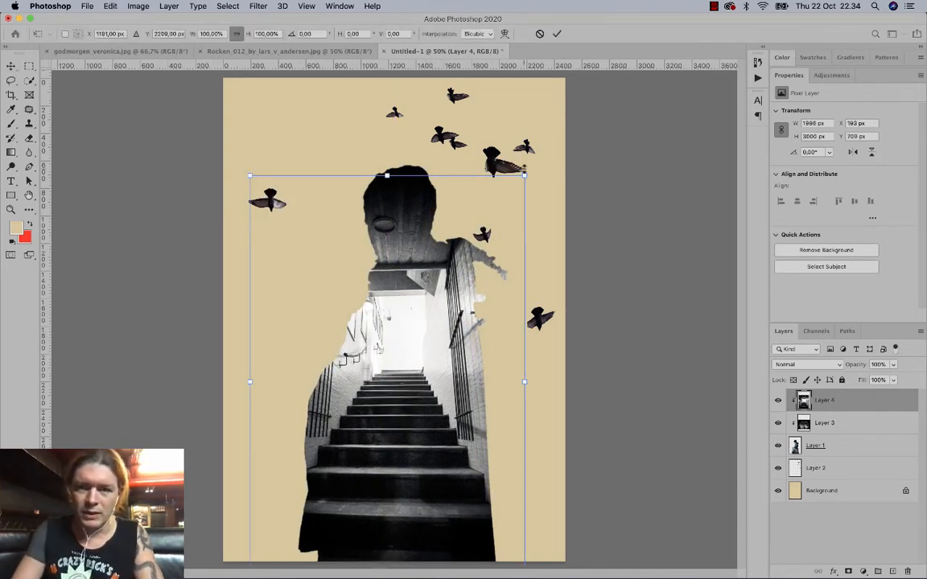
left_click_drag(524, 174, 429, 321)
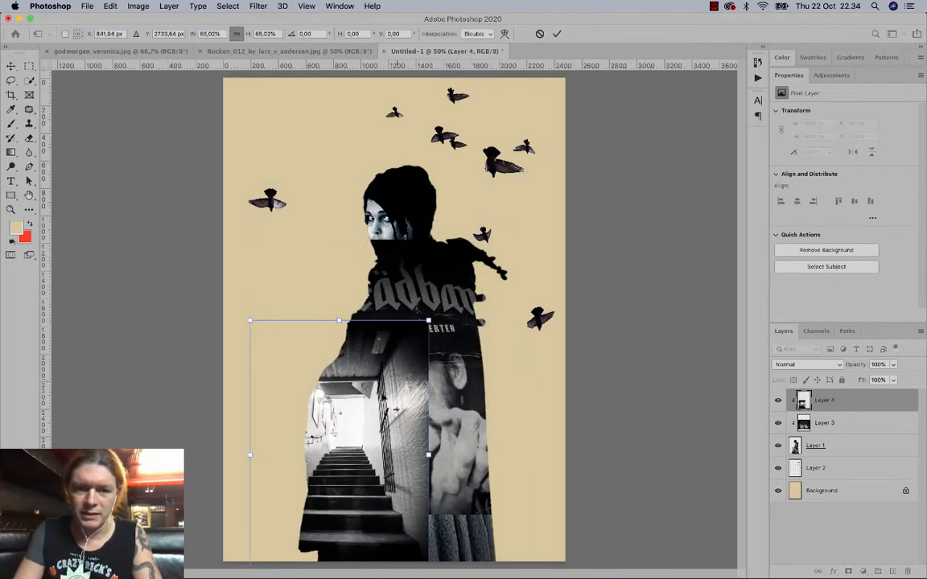
left_click_drag(380, 401, 435, 306)
key("Return")
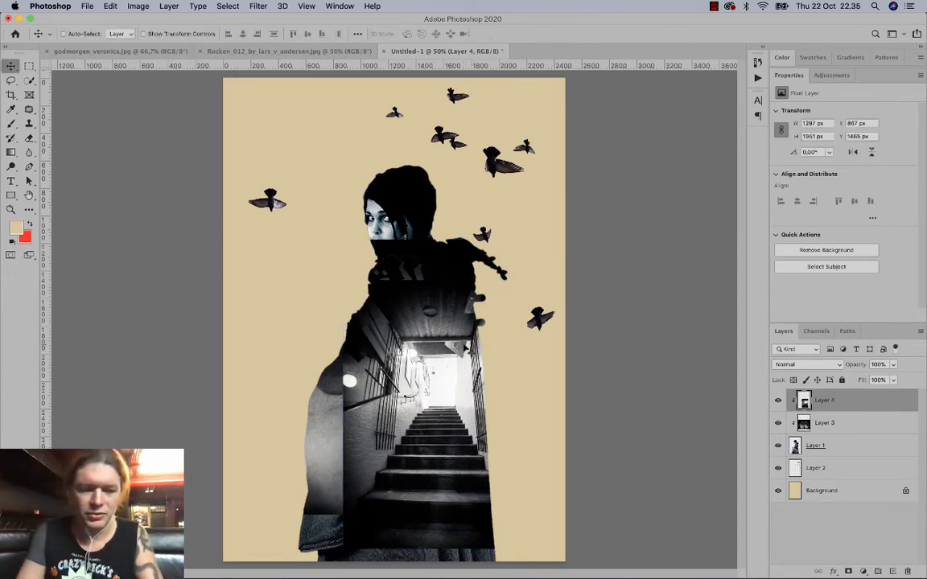
Set up a soft Eraser brush with a size of about 444 px, 0% hardness and 5% flow.
key("e")
right_click(414, 368)
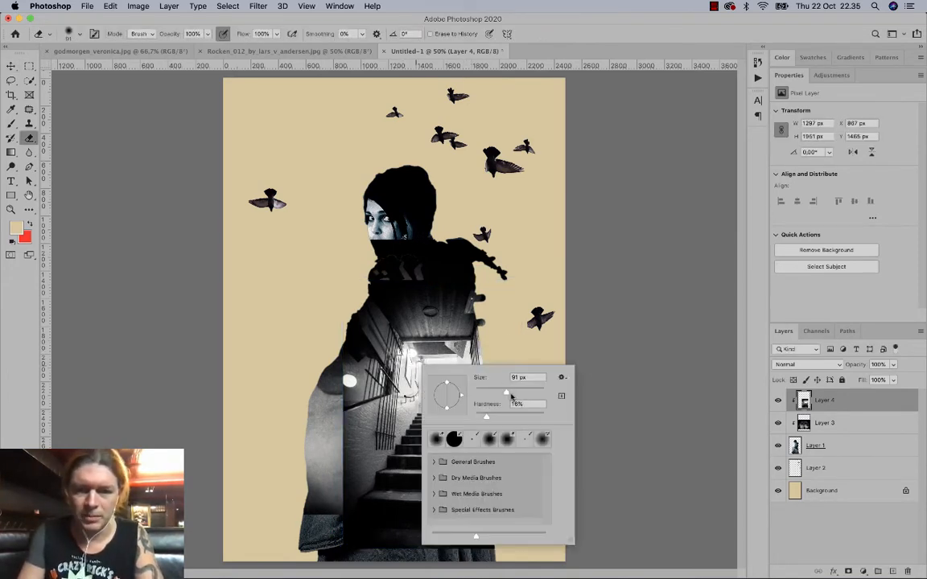
mouse_move(511, 397)
left_mouse_down()
mouse_move(538, 418)
mouse_move(484, 415)
left_mouse_up()
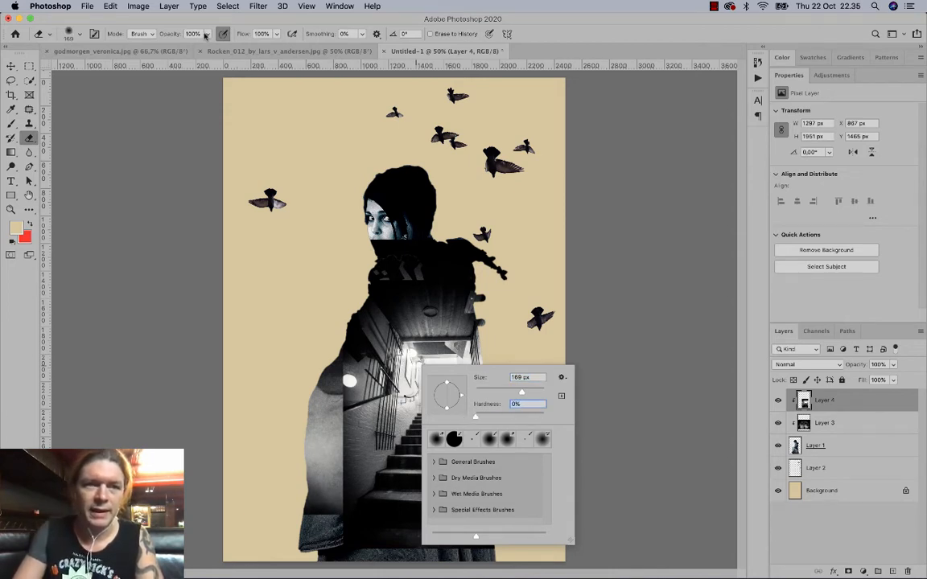
left_click(276, 36)
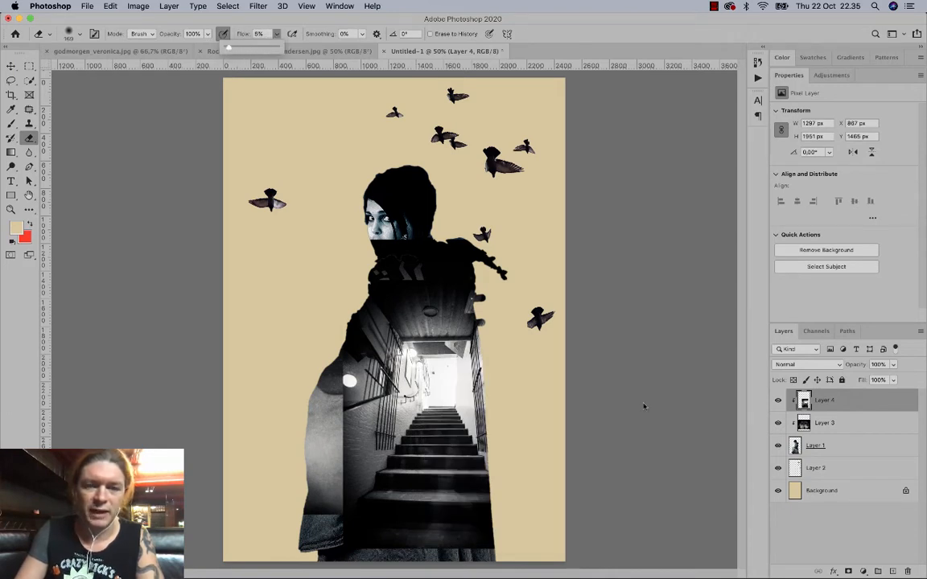
right_click(455, 295)
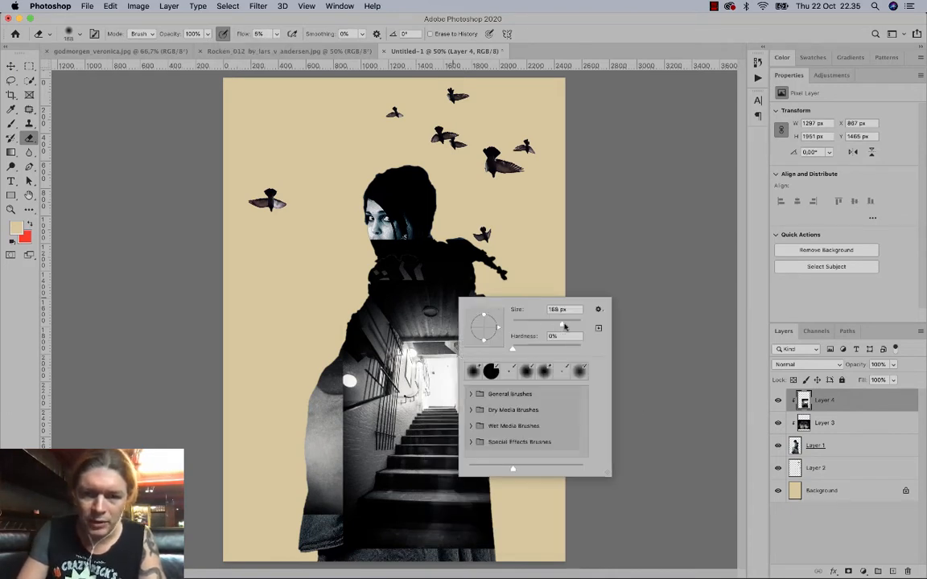
left_click_drag(563, 326, 576, 326)
key("Return")
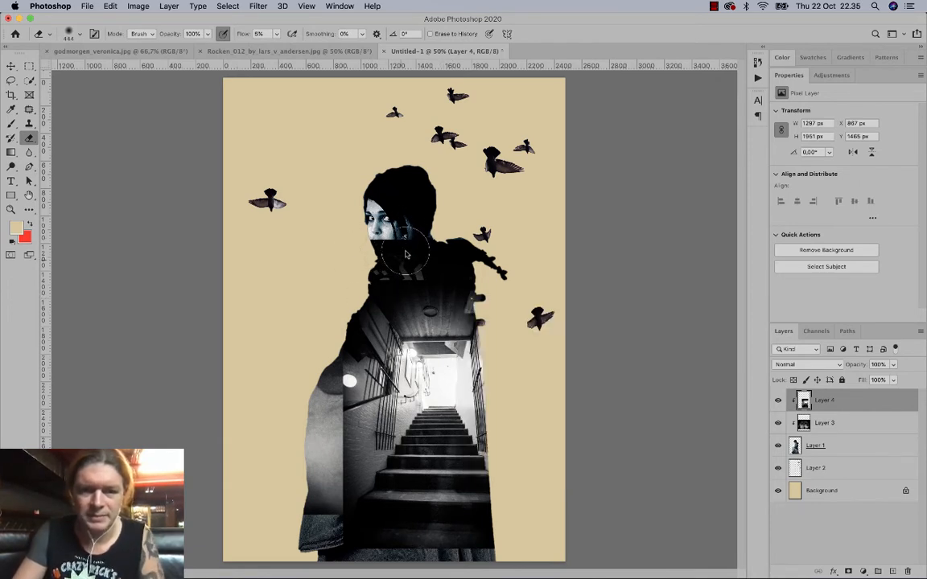
Hide the Headbang layer and softly erase the stairway layer's upper and left edges so they blend into the woman's coat.
left_click(777, 422)
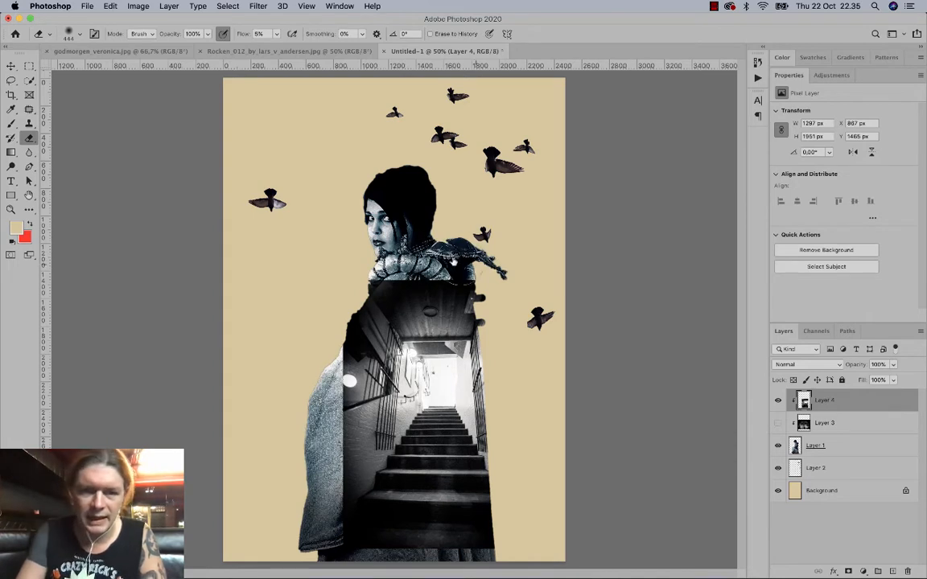
mouse_move(368, 283)
left_mouse_down()
mouse_move(342, 277)
mouse_move(398, 246)
mouse_move(412, 256)
mouse_move(403, 273)
mouse_move(380, 265)
left_mouse_up()
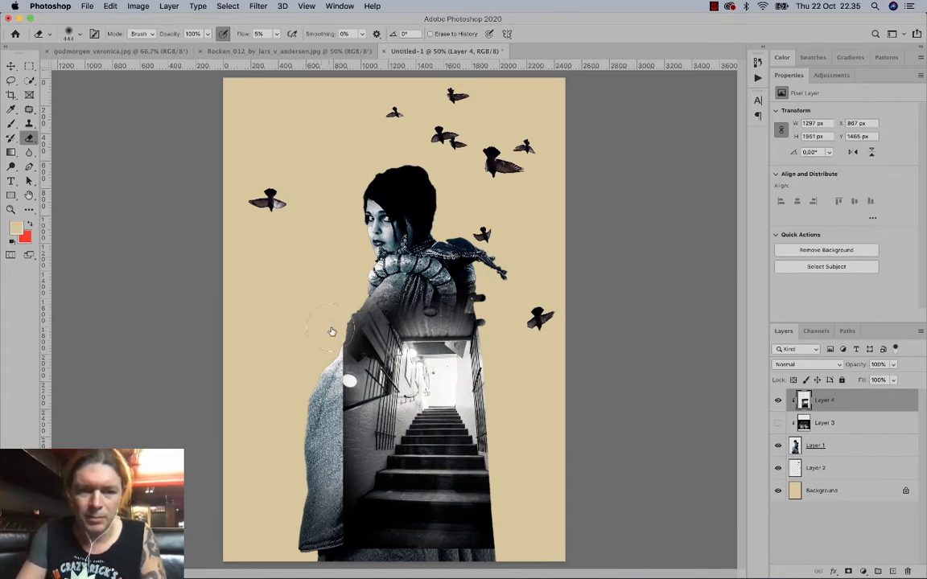
mouse_move(320, 416)
left_mouse_down()
mouse_move(314, 354)
mouse_move(332, 502)
mouse_move(326, 486)
mouse_move(374, 302)
left_mouse_up()
left_click(777, 423)
left_click(778, 423)
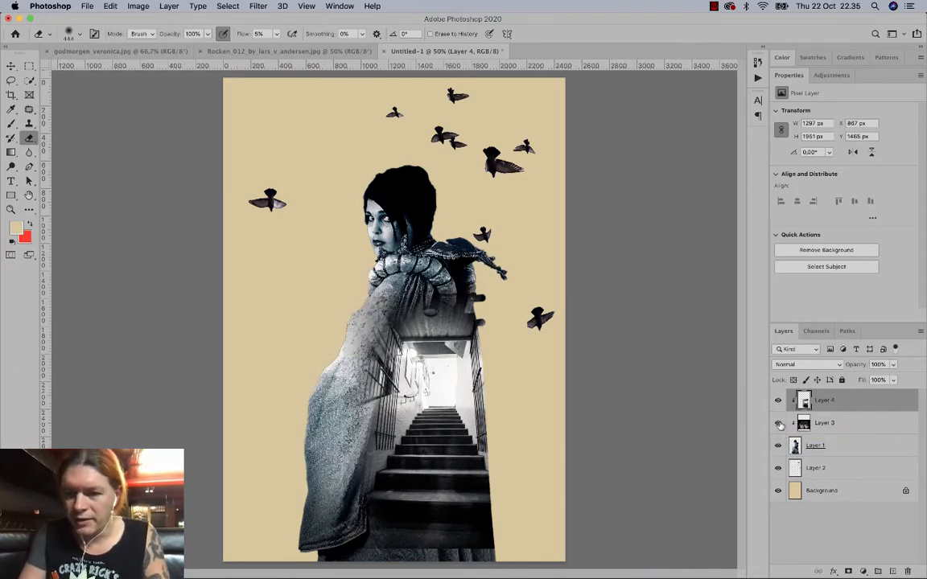
Show the Headbang layer, stack it above the stairway layer, and move it down and left to about X -580, Y 1568 px.
left_click(777, 423)
left_click(837, 424)
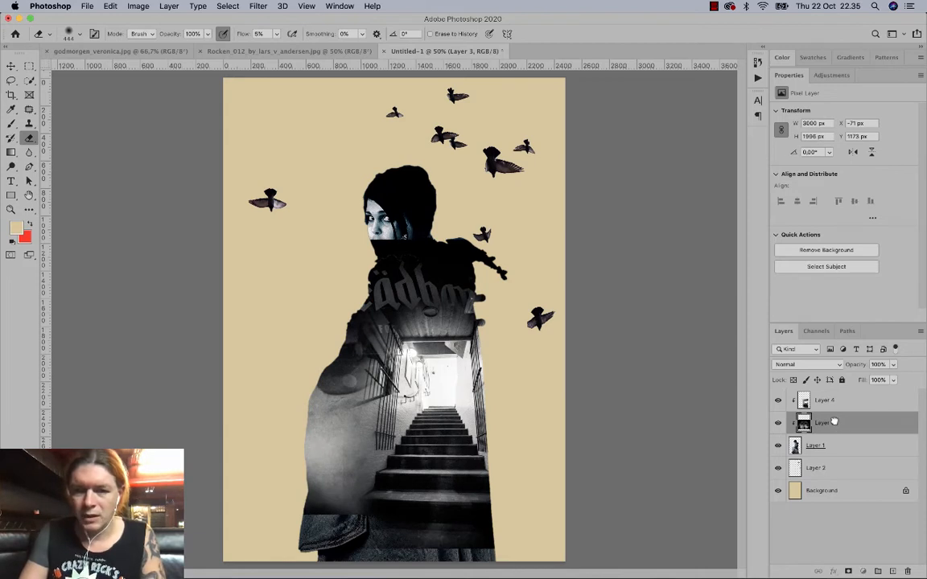
left_click_drag(834, 422, 825, 394)
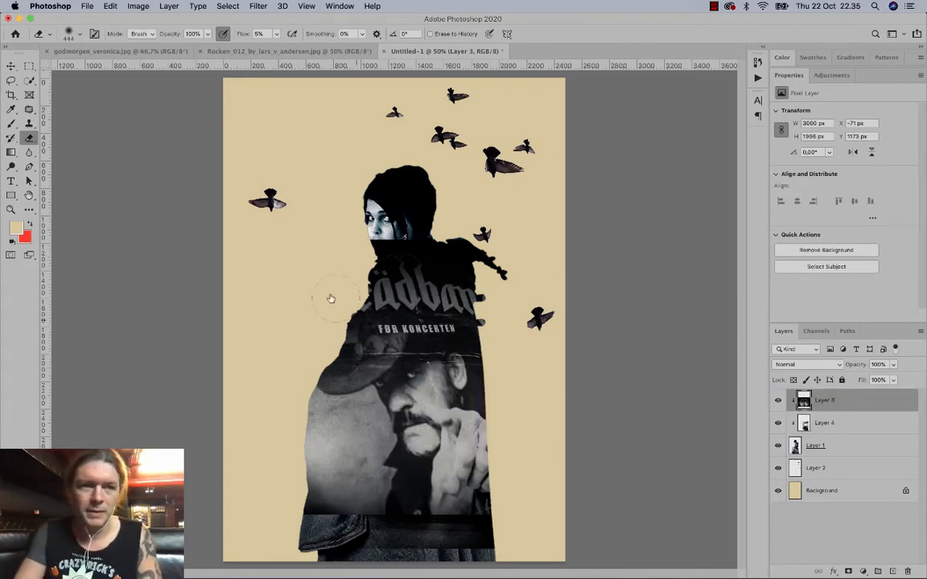
left_click(11, 65)
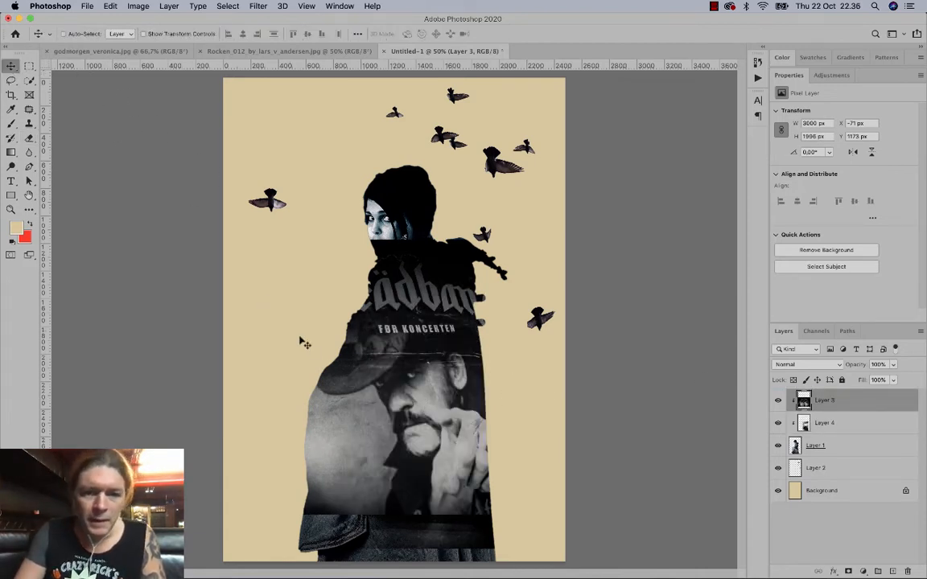
left_click_drag(397, 435, 333, 490)
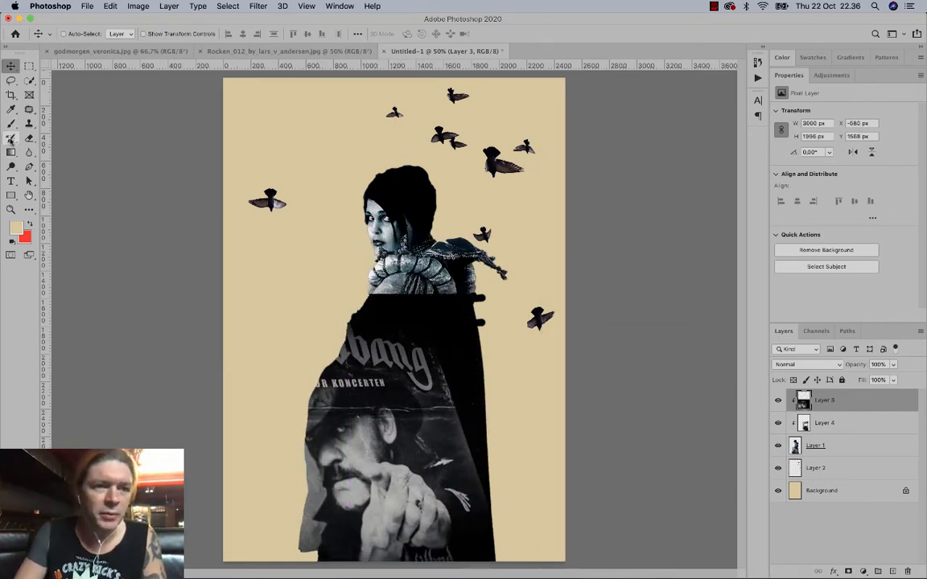
Softly erase the Headbang layer's upper edge and the area covering the stairway, keeping the man's face and hands.
left_click(29, 136)
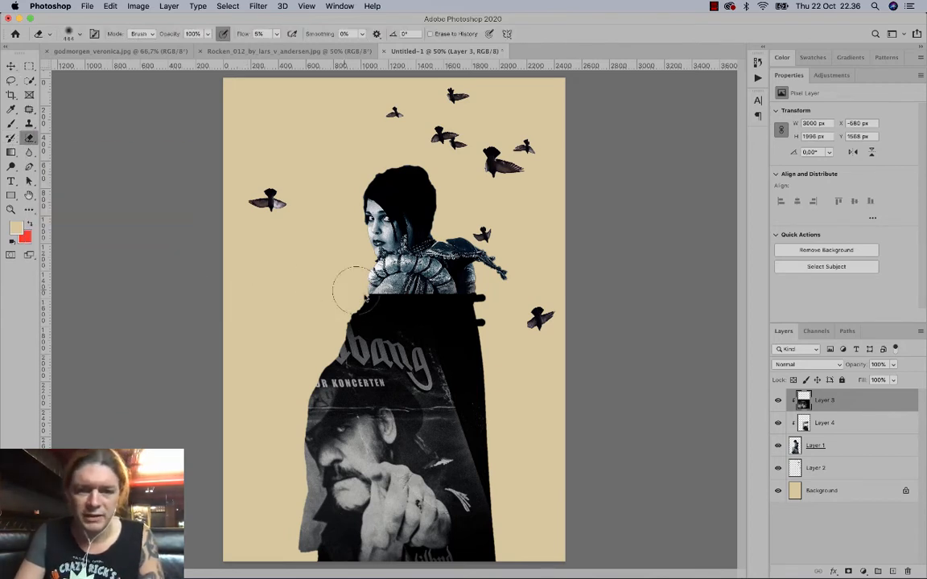
mouse_move(362, 310)
left_mouse_down()
mouse_move(401, 301)
mouse_move(386, 315)
mouse_move(432, 325)
mouse_move(354, 317)
mouse_move(502, 289)
mouse_move(361, 339)
left_mouse_up()
mouse_move(378, 330)
left_mouse_down()
mouse_move(370, 354)
mouse_move(314, 326)
mouse_move(406, 354)
left_mouse_up()
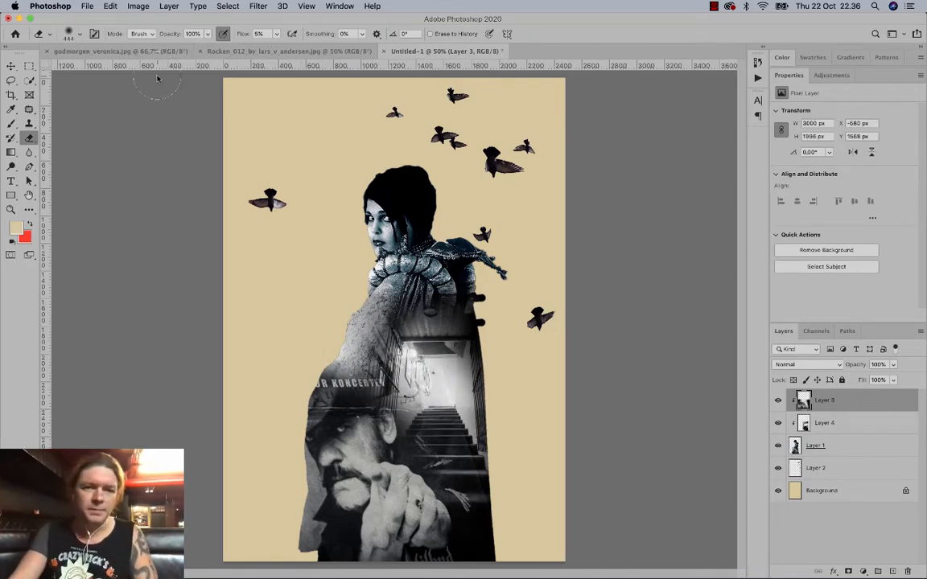
Compare the composition with the godmorgen_veronica.jpg reference, and add a Black & White adjustment clipped to the woman's layer group.
left_click(127, 52)
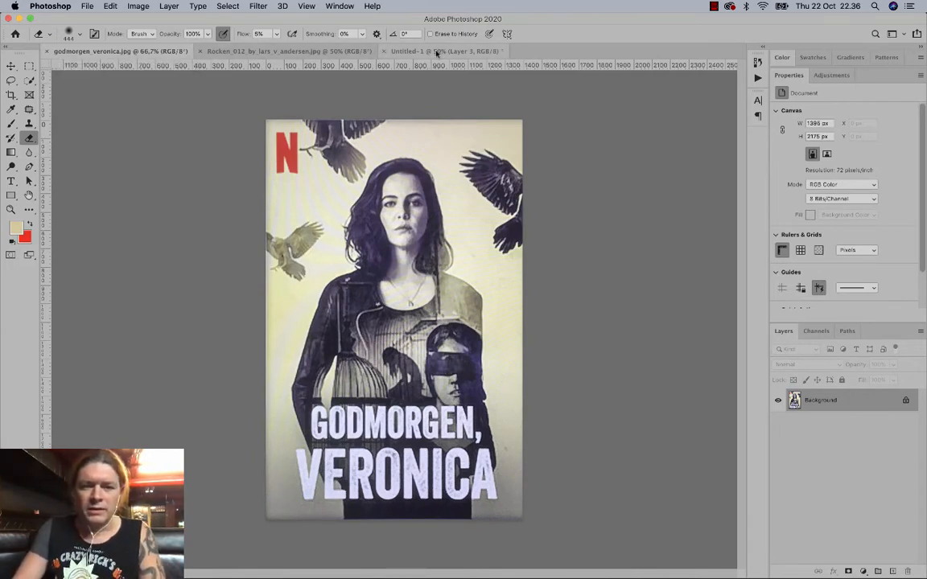
left_click(437, 52)
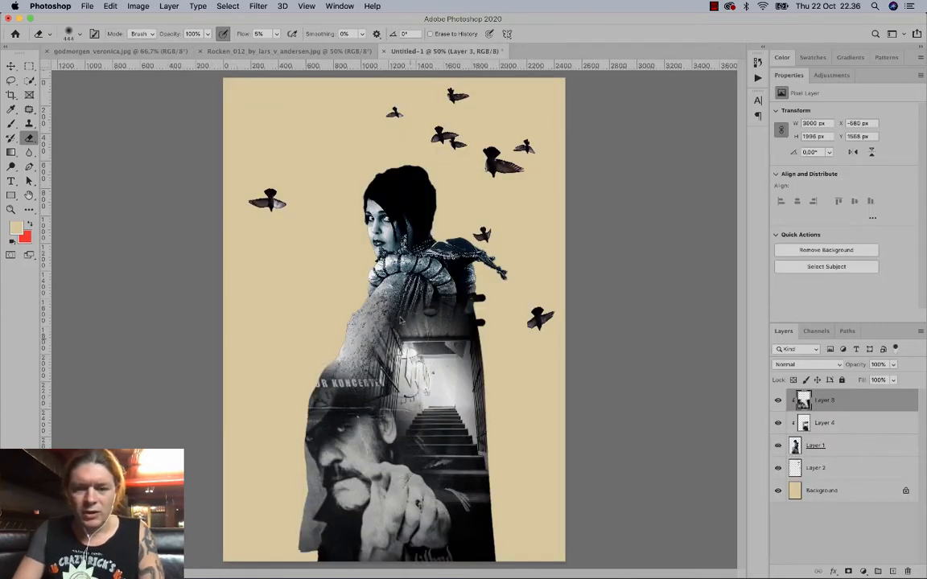
left_click(110, 51)
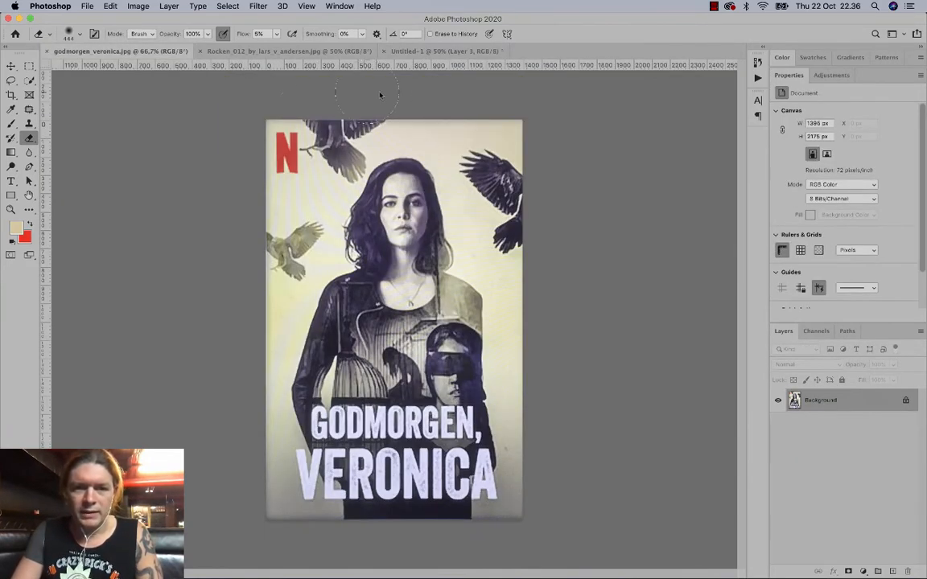
left_click(447, 51)
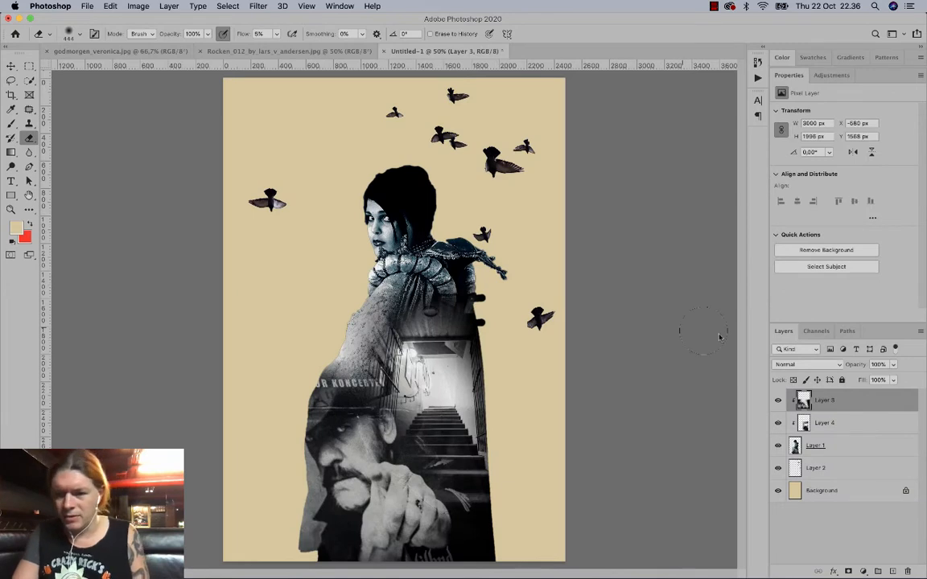
left_click(865, 572)
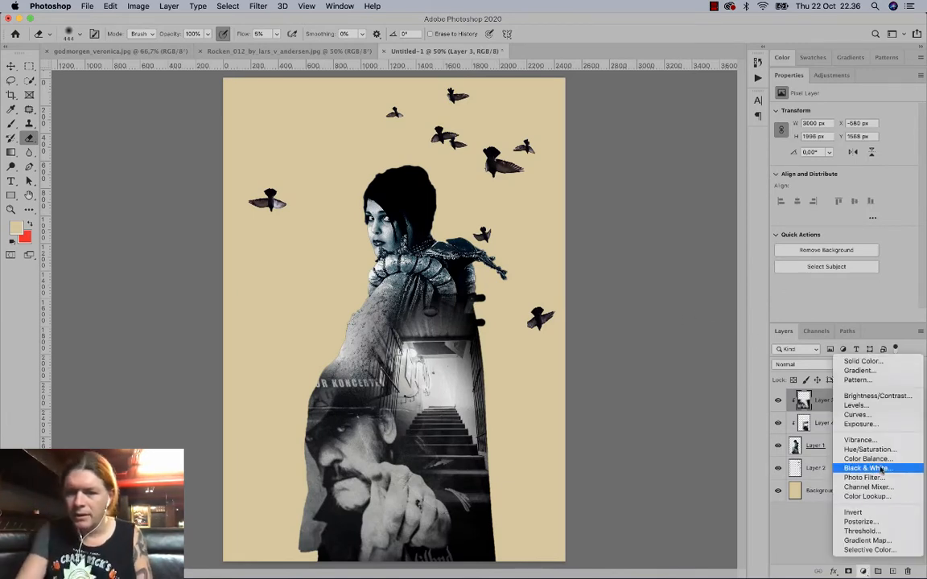
left_click(861, 467)
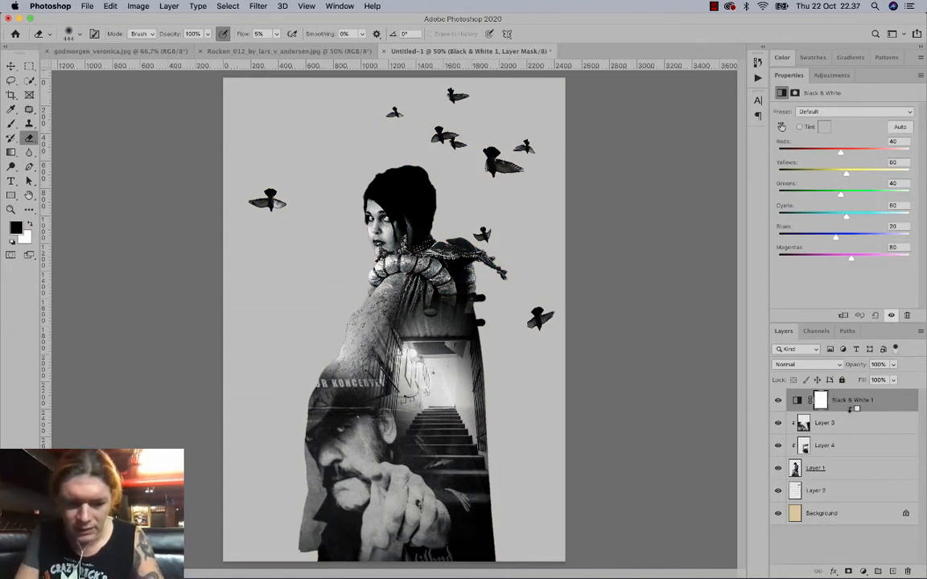
left_click_drag(849, 419, 853, 410)
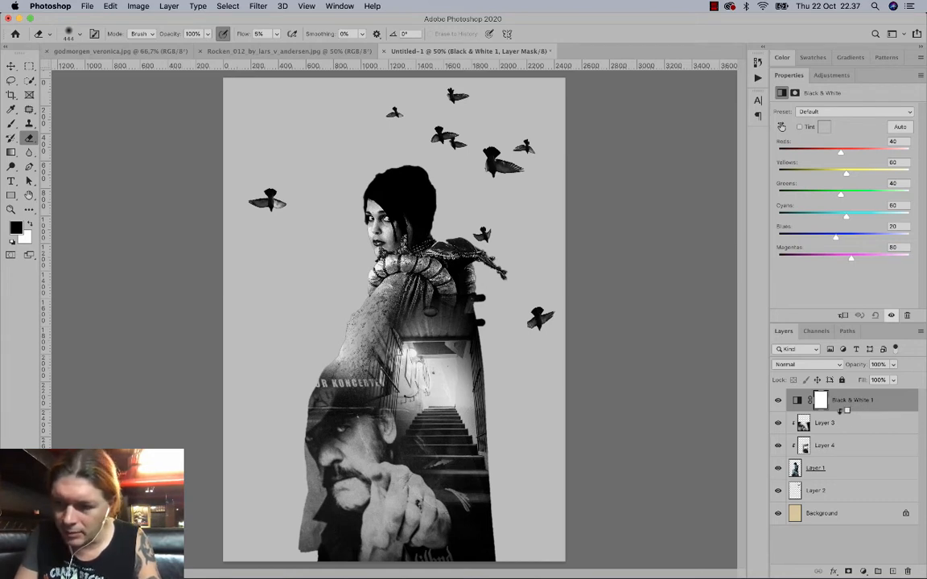
left_click(858, 410, "alt")
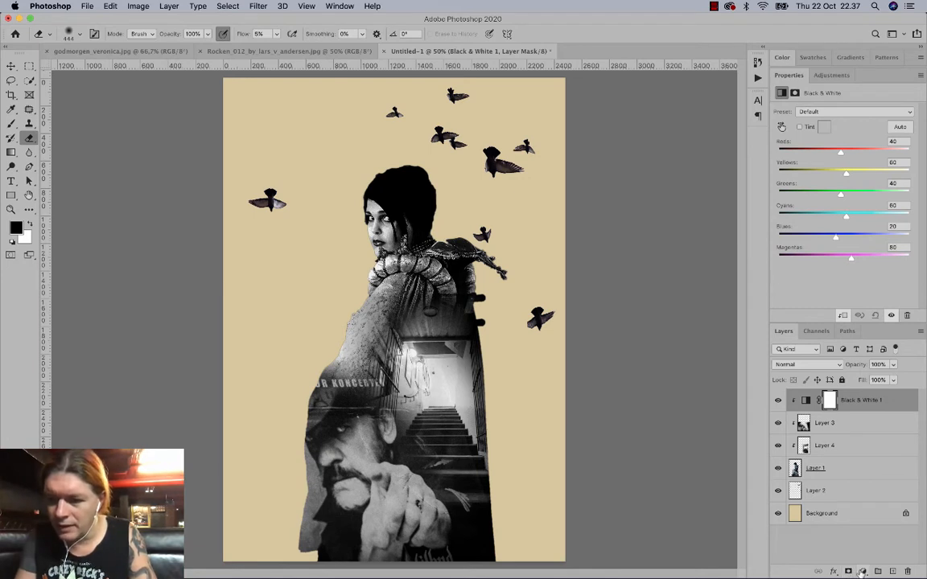
Add a Photo Filter adjustment with the Sepia filter at 74% density and clip it to the layers below.
left_click(861, 572)
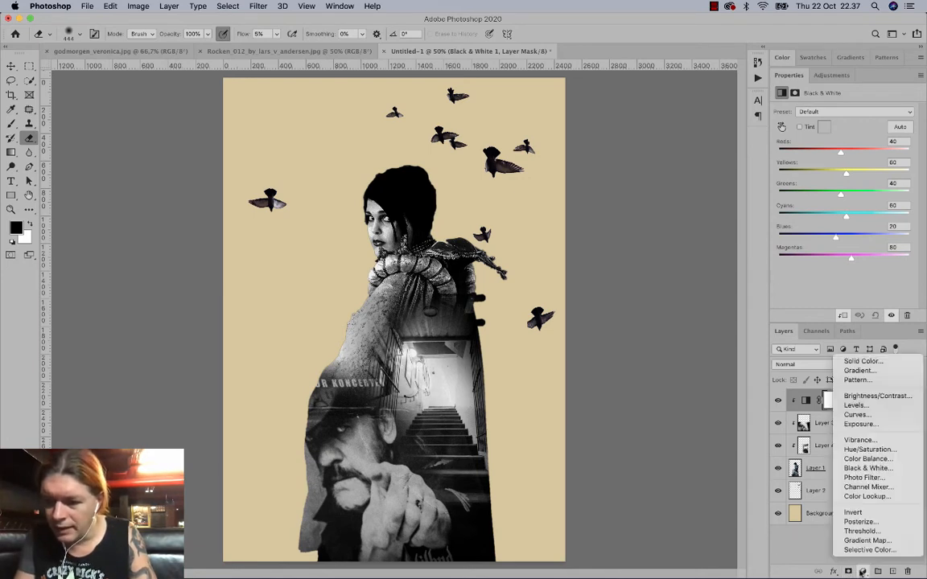
left_click(875, 479)
left_click(840, 112)
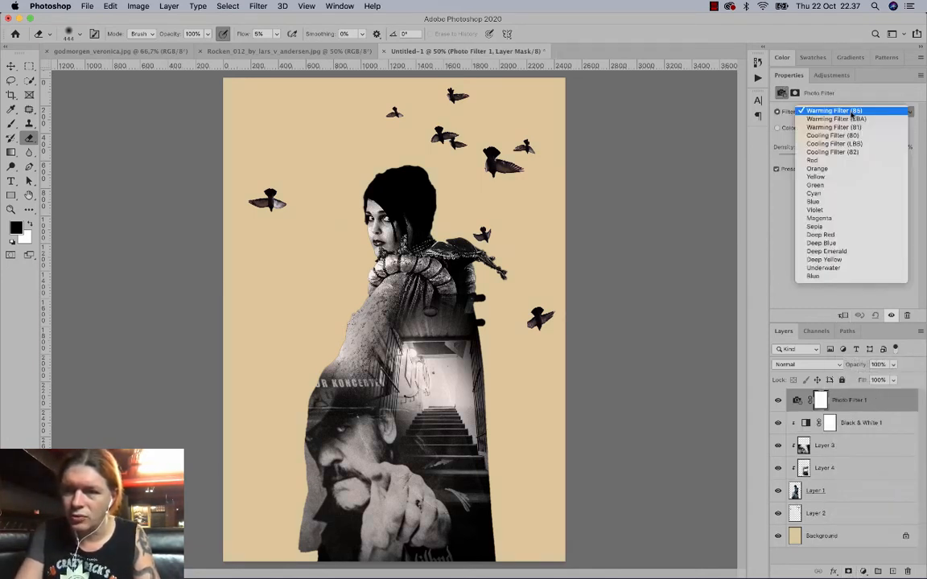
left_click(830, 229)
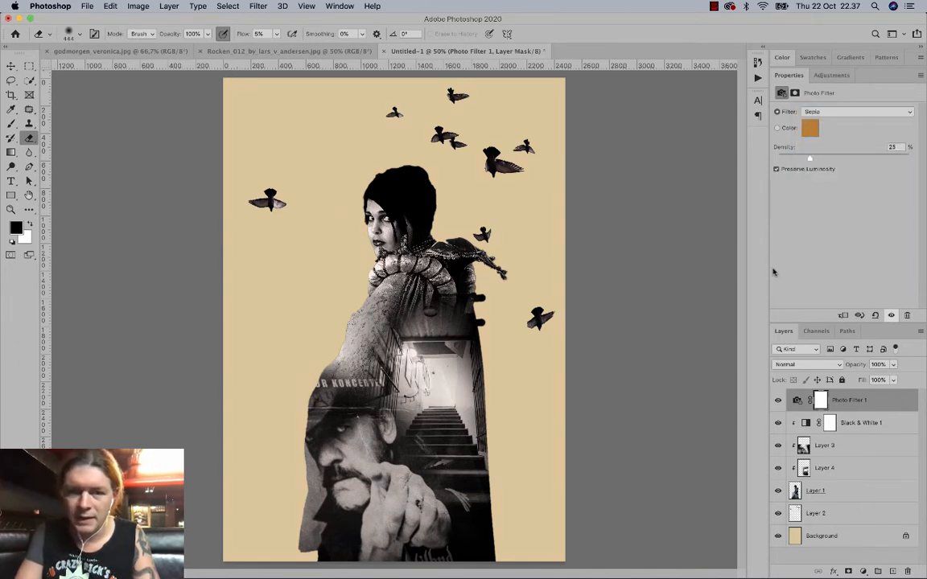
left_click_drag(813, 164, 875, 163)
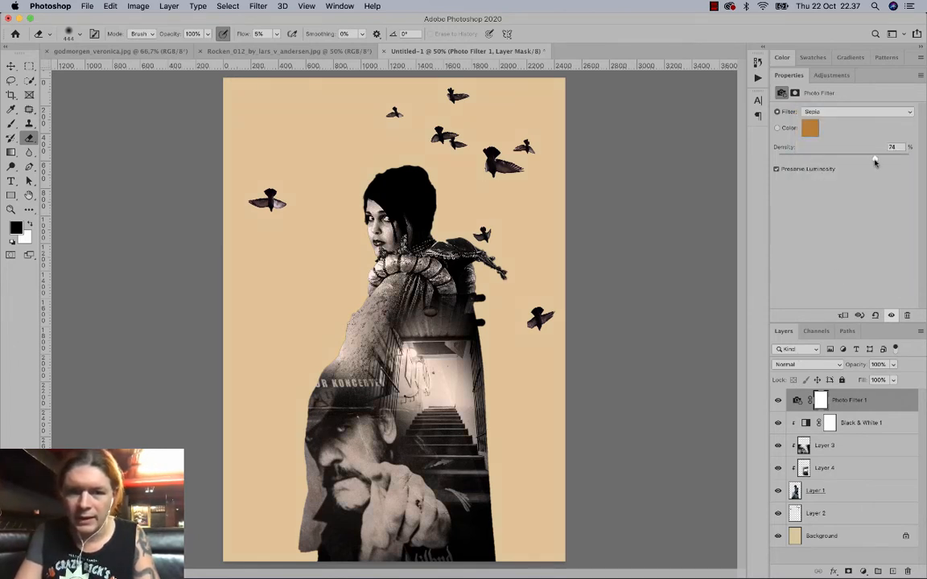
left_click(854, 411, "alt")
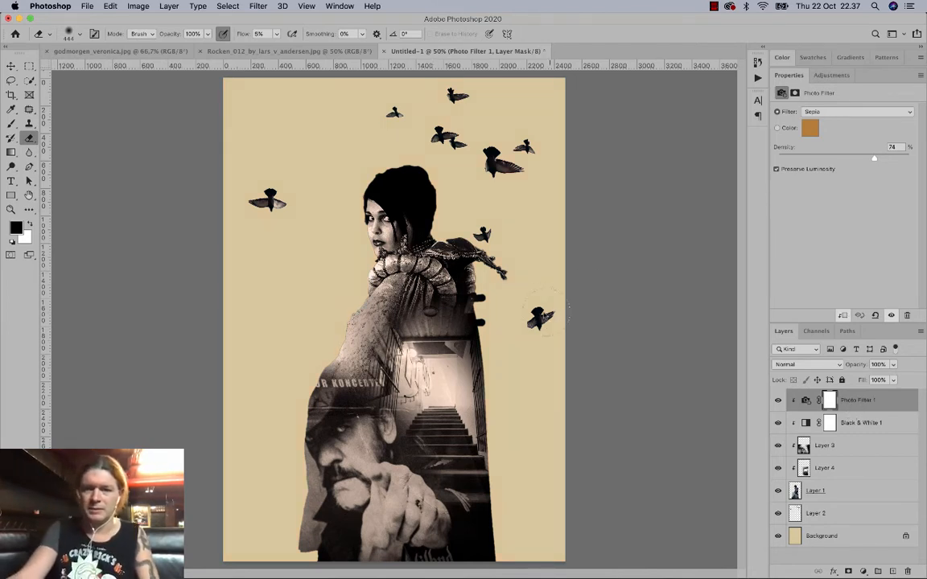
Fill a new layer with a diagonal linear gradient from beige at the upper right to white at the lower left, stacked directly above the Background.
left_click(148, 53)
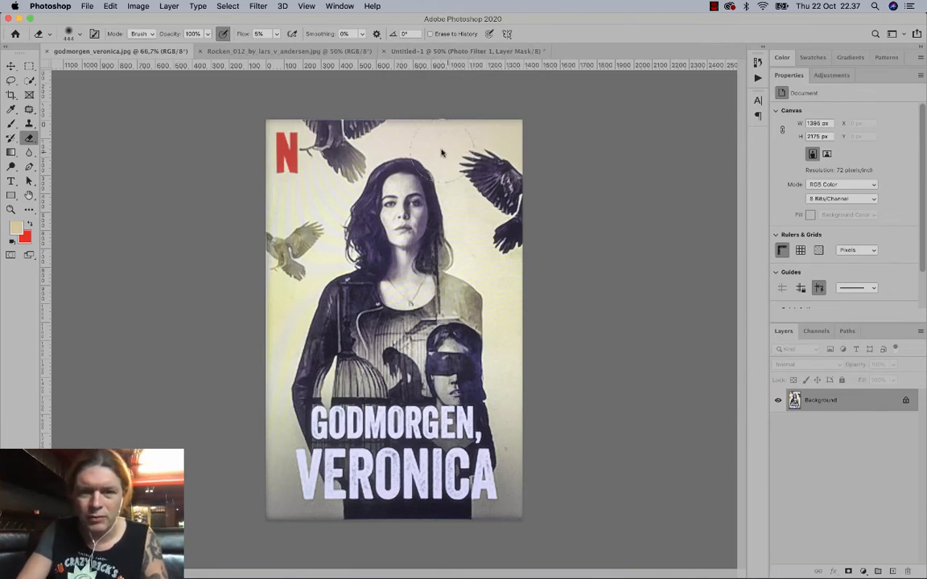
left_click(415, 51)
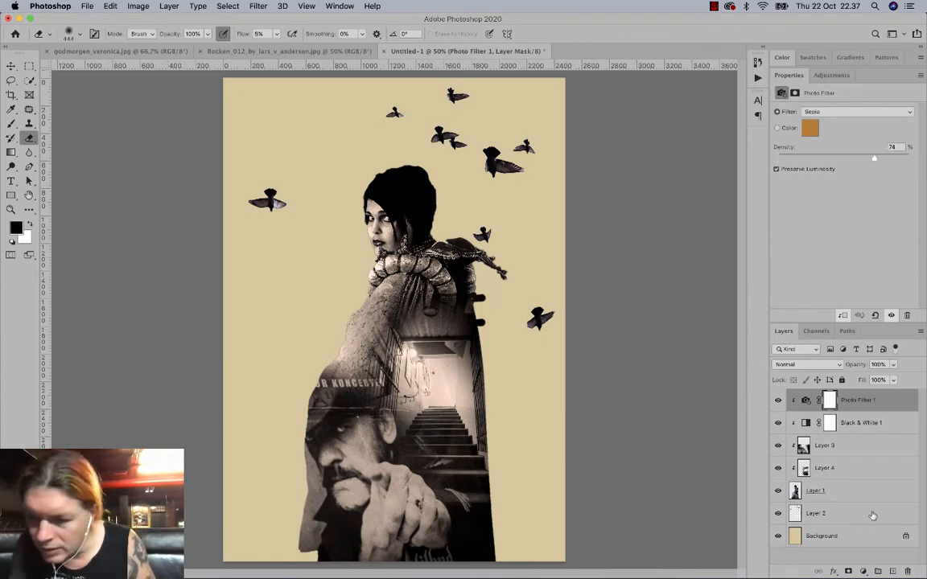
left_click(892, 570)
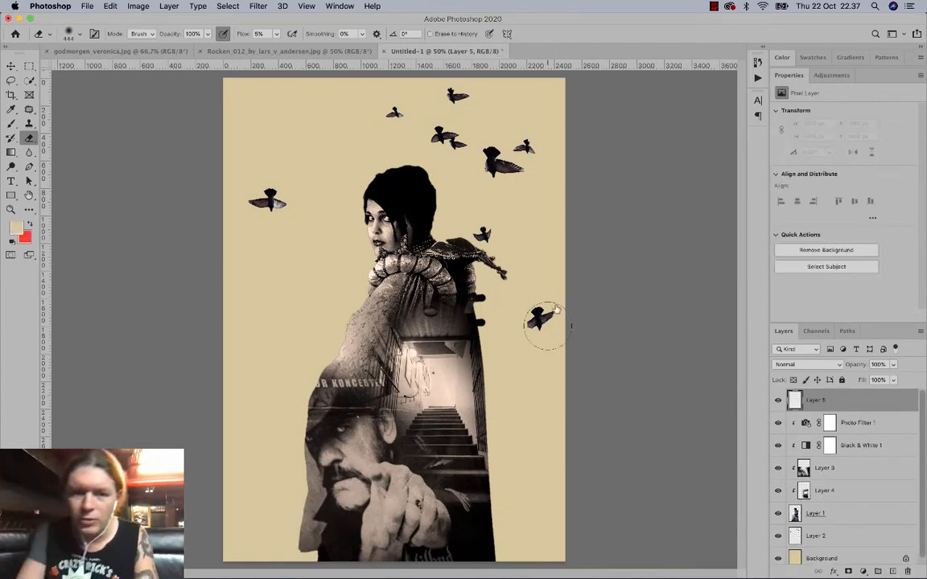
left_click(11, 150)
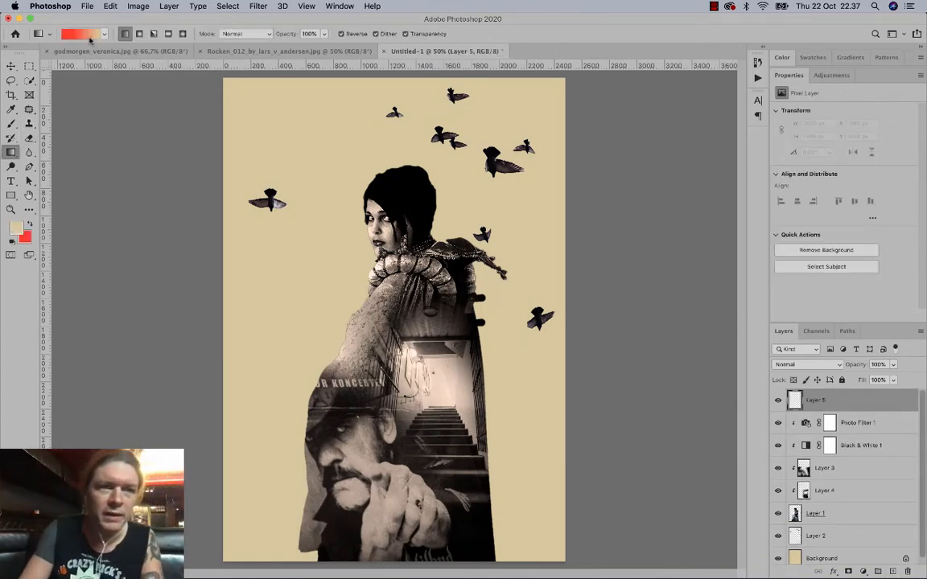
left_click(24, 235)
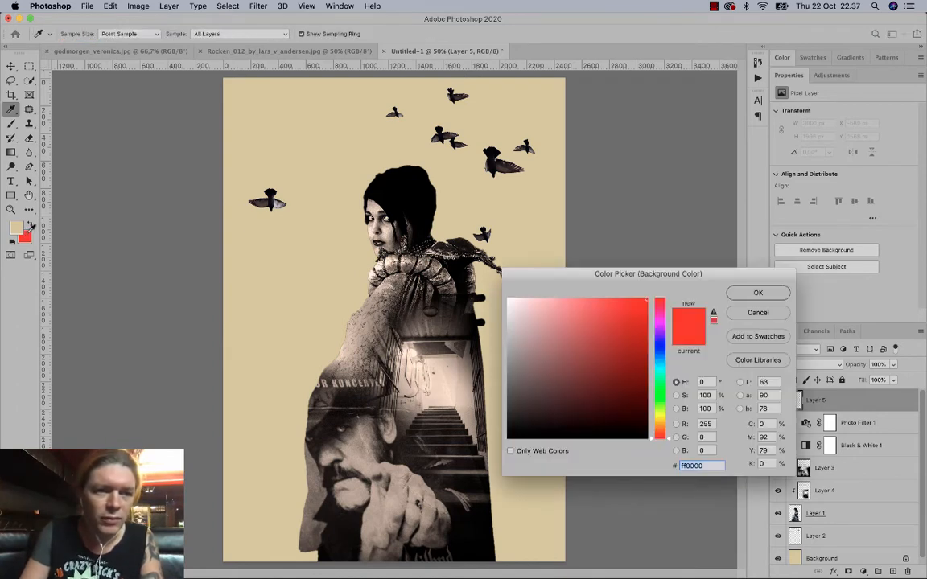
left_click_drag(582, 331, 487, 285)
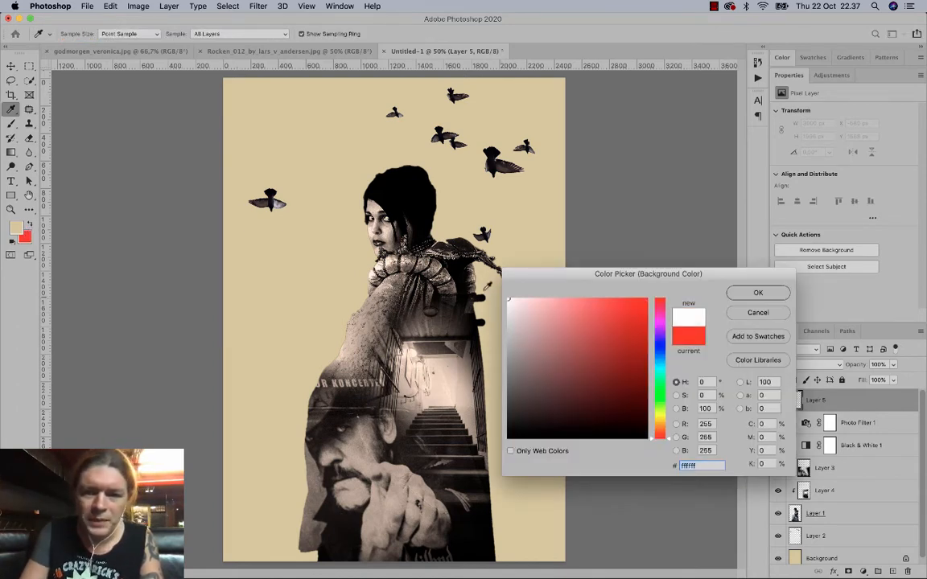
left_click(732, 291)
left_click(30, 226)
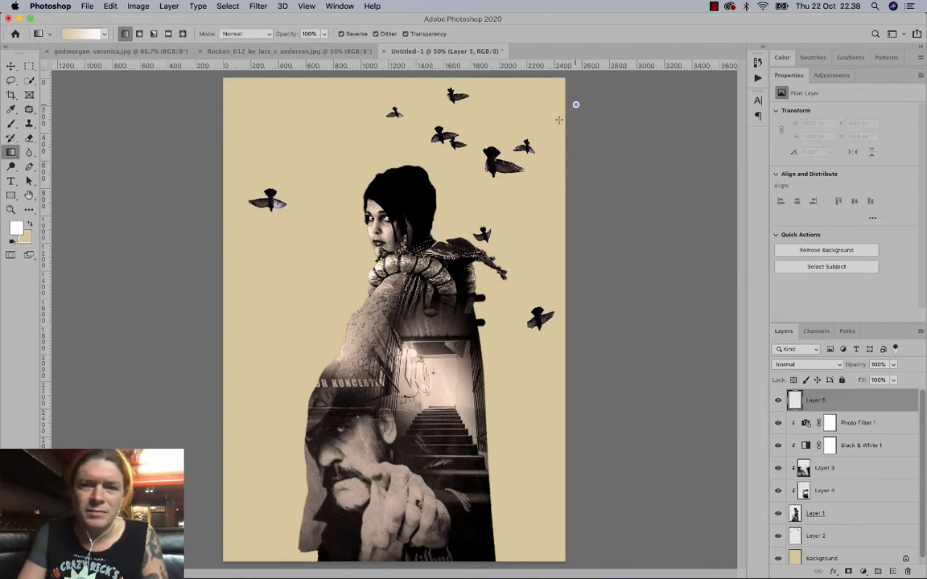
left_click_drag(575, 105, 349, 433)
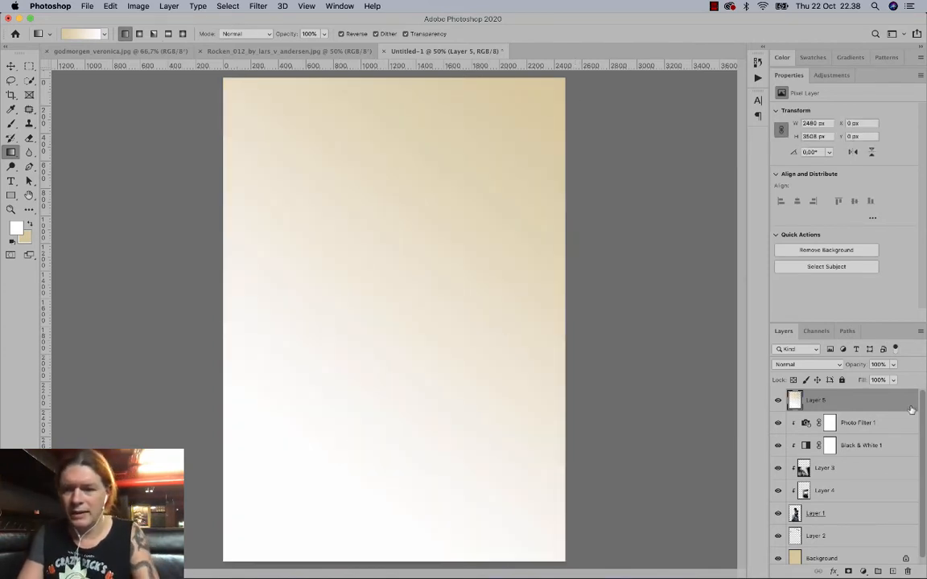
left_click_drag(836, 403, 838, 540)
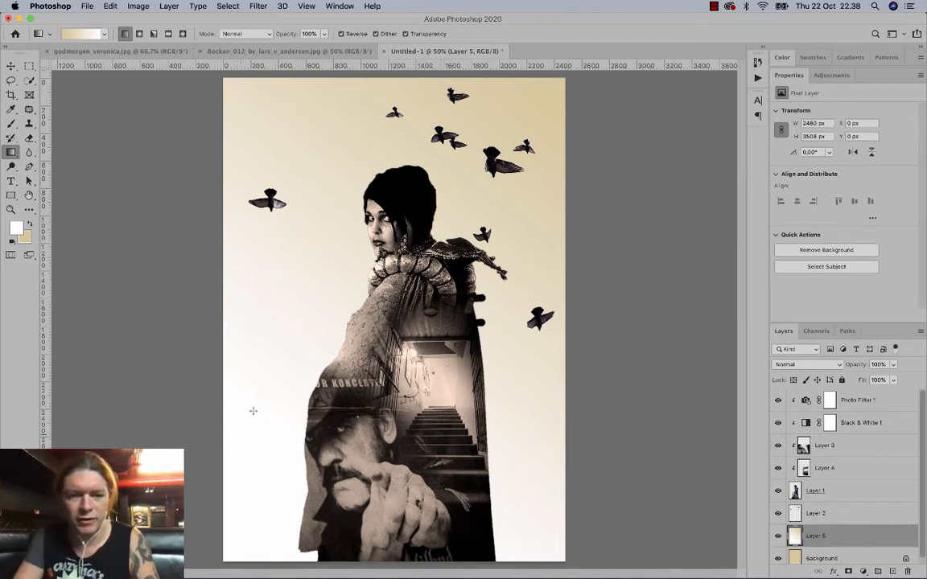
Flip the gradient layer to -100% width and -100% height so the beige falls in the poster's lower-left corner.
left_click(120, 51)
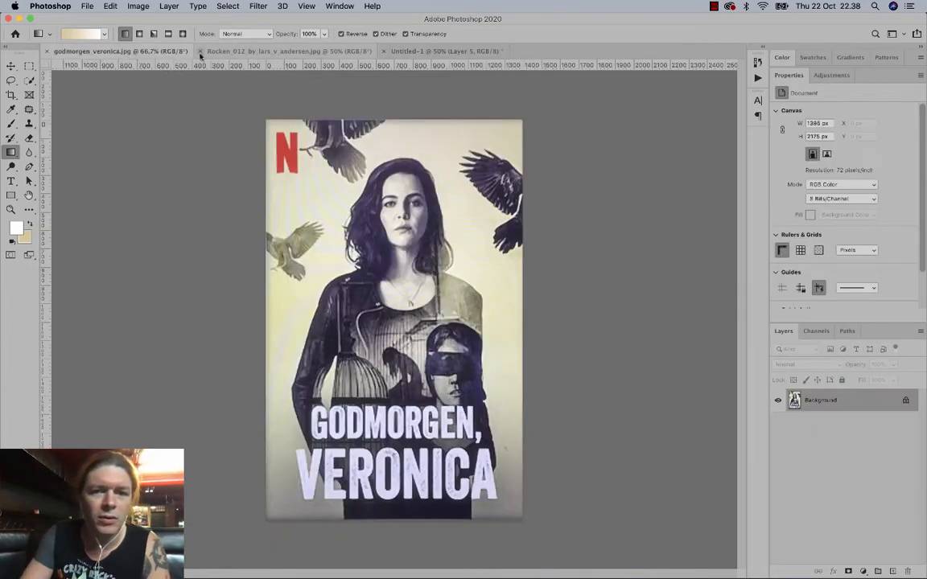
left_click(415, 51)
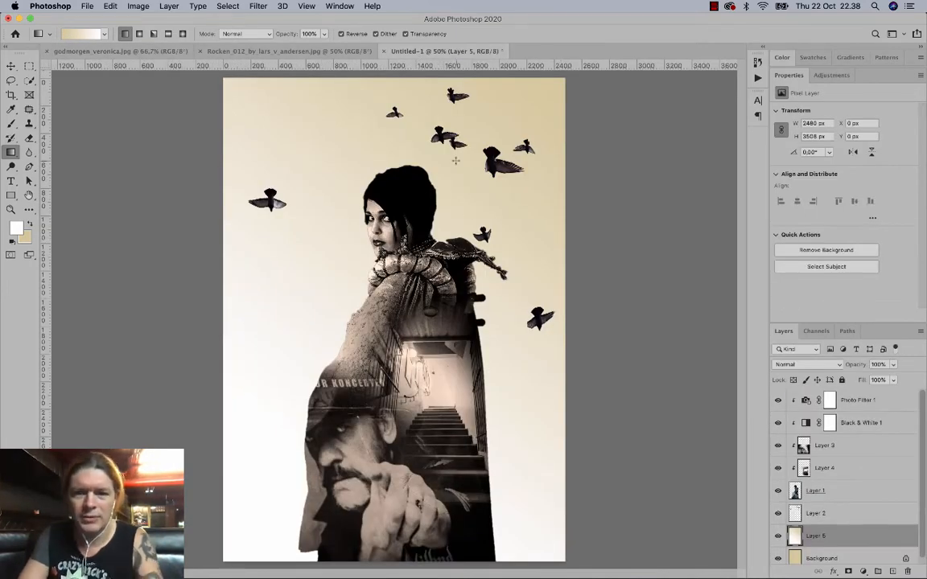
key("ctrl+t")
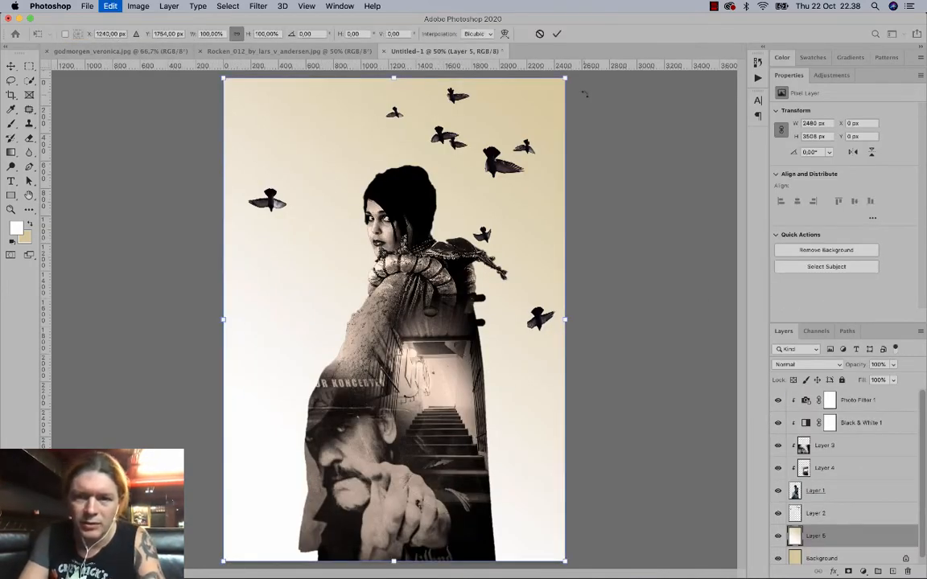
left_click_drag(527, 85, 233, 447)
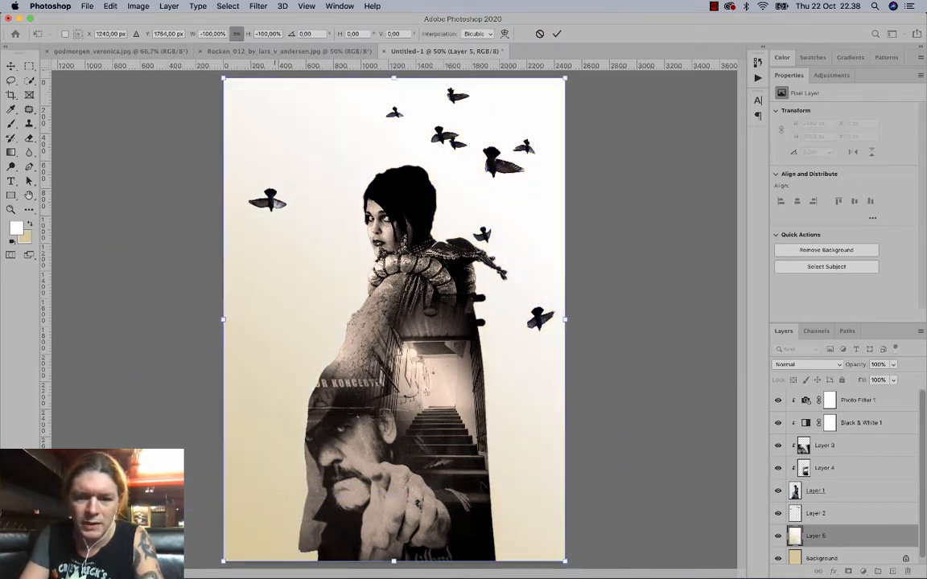
key("Return")
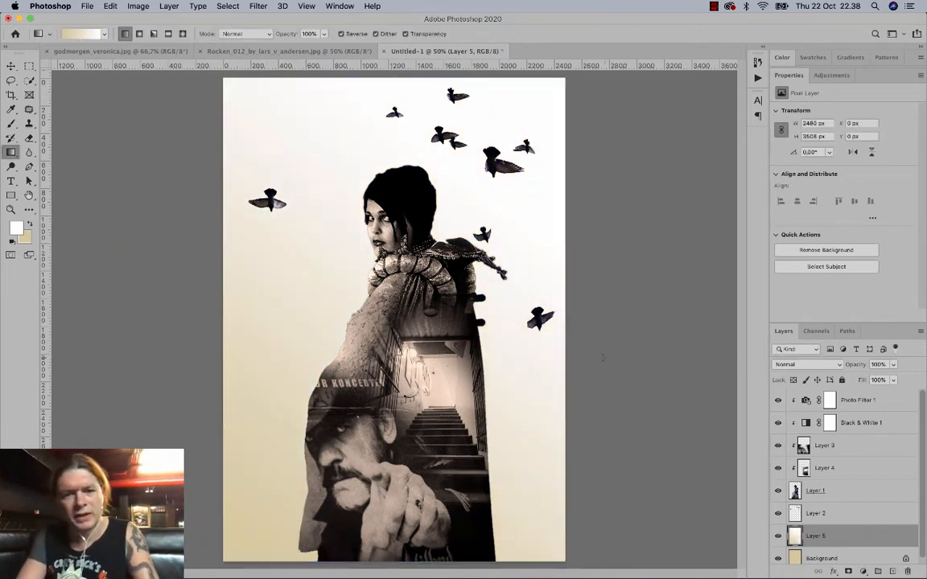
Add a clipped Levels adjustment directly above the Headbang layer and set its black input level to 53.
left_click(108, 52)
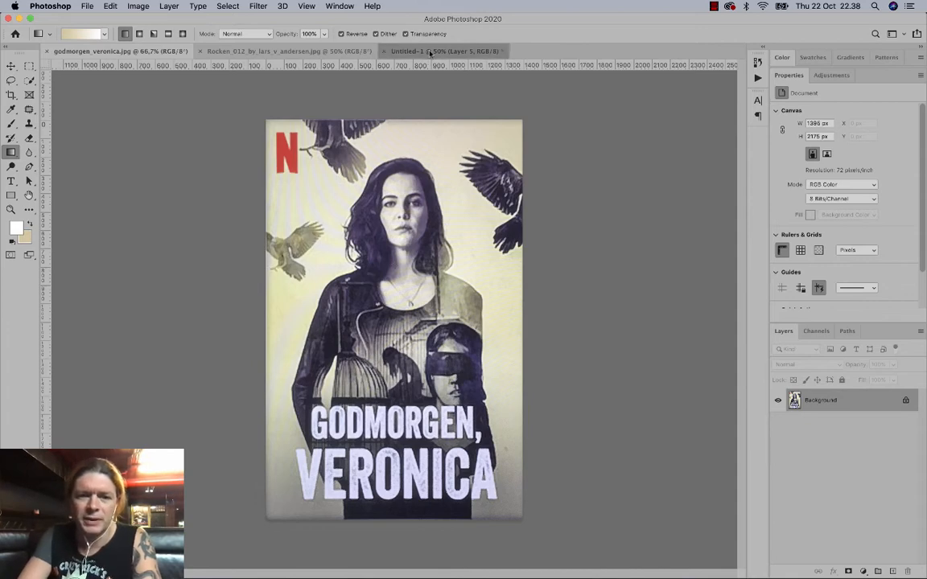
left_click(388, 51)
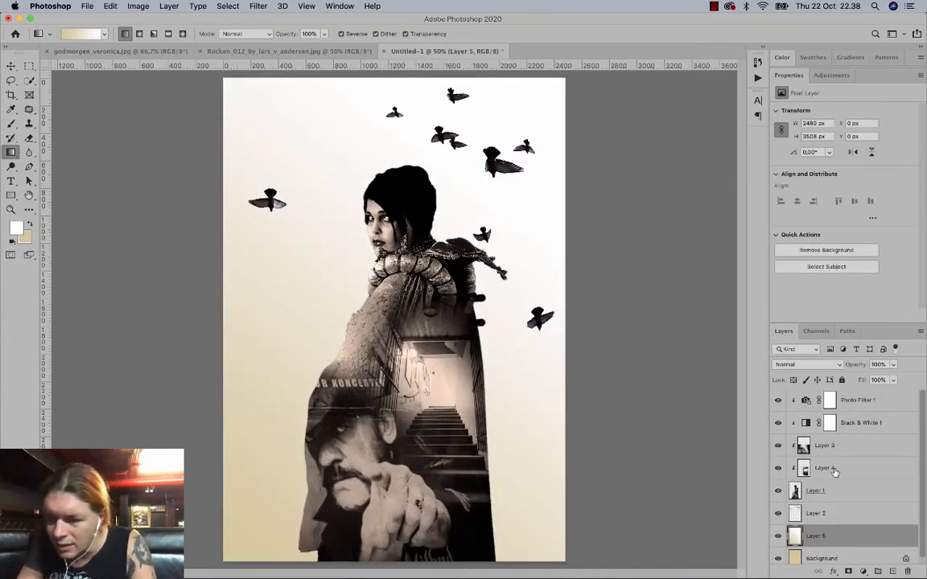
left_click(829, 445)
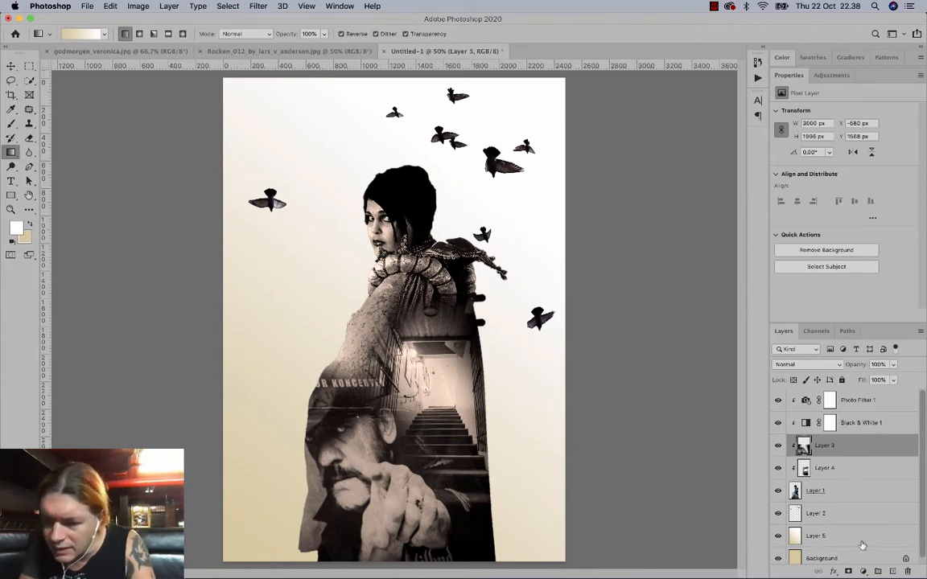
left_click(863, 571)
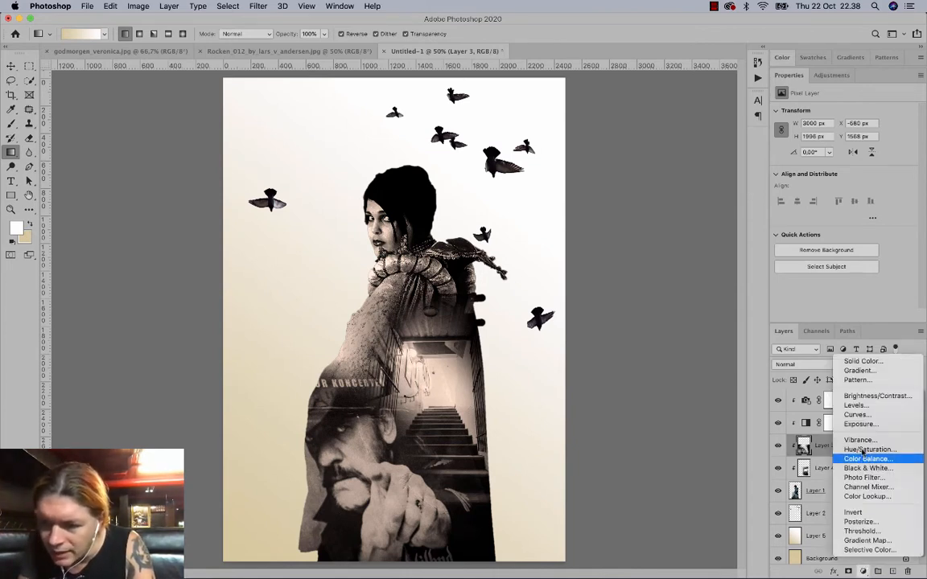
left_click(854, 405)
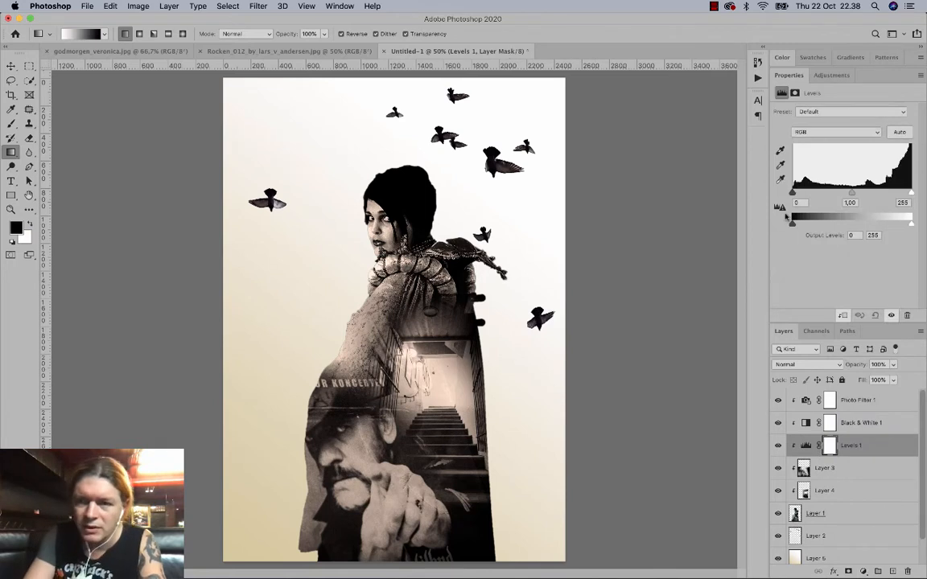
left_click_drag(793, 193, 823, 201)
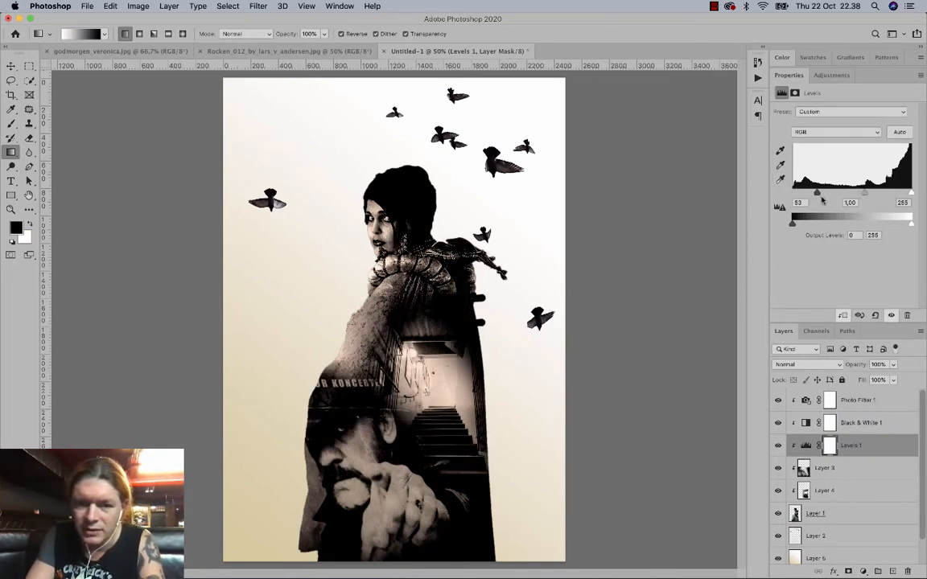
Set the Levels 1 midtones to 0,58 and white input to 204, and ready a 428 px brush for its mask.
mouse_move(862, 194)
left_mouse_down()
mouse_move(849, 193)
mouse_move(909, 194)
mouse_move(865, 194)
left_mouse_up()
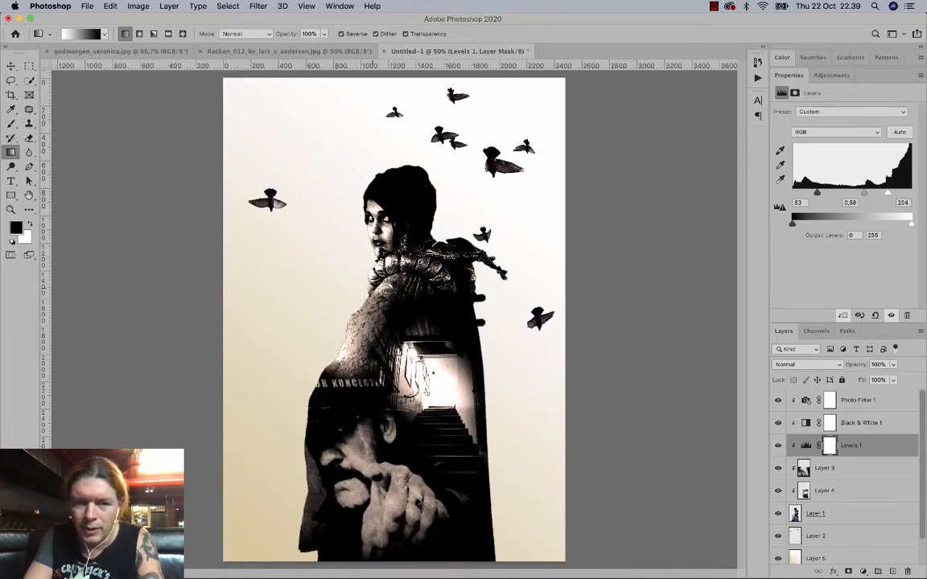
left_click(830, 448)
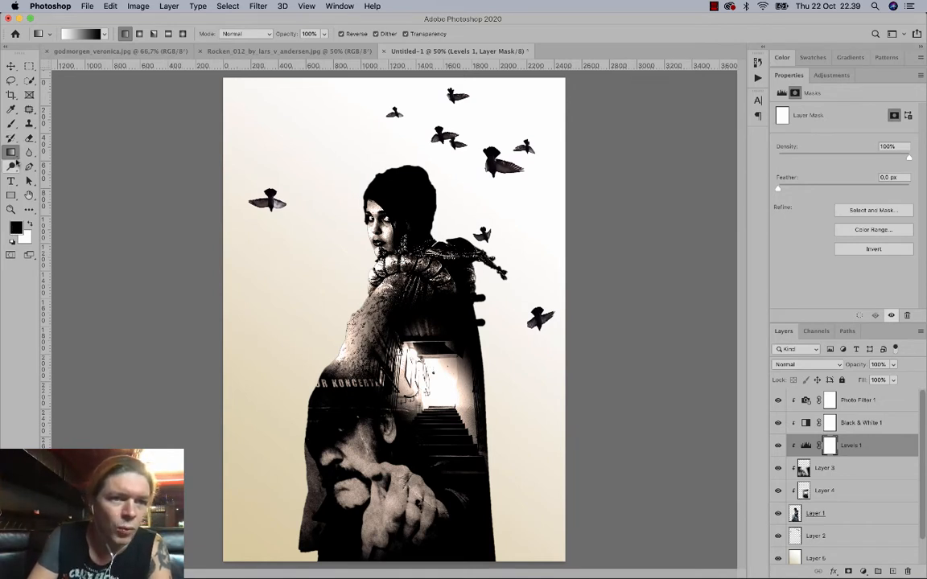
left_click(15, 126)
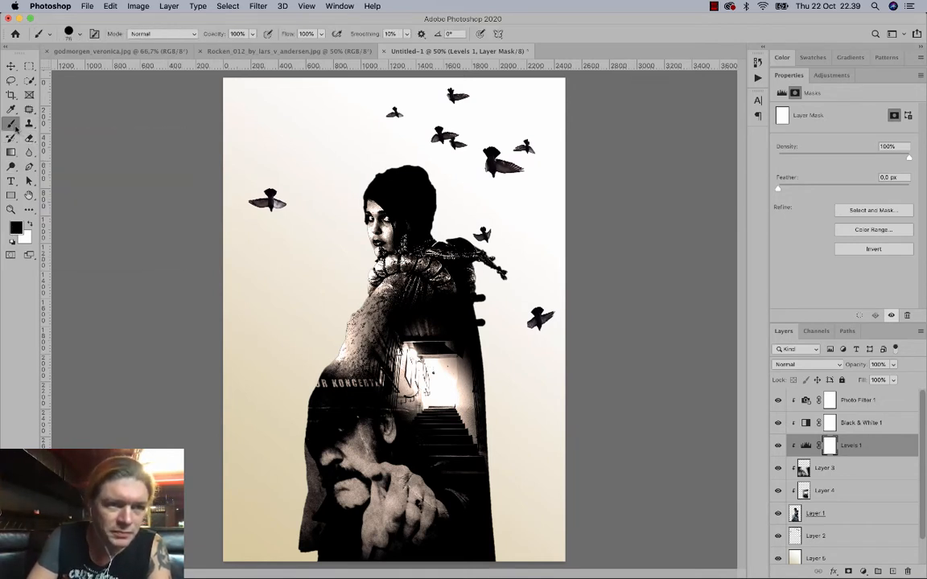
right_click(374, 344)
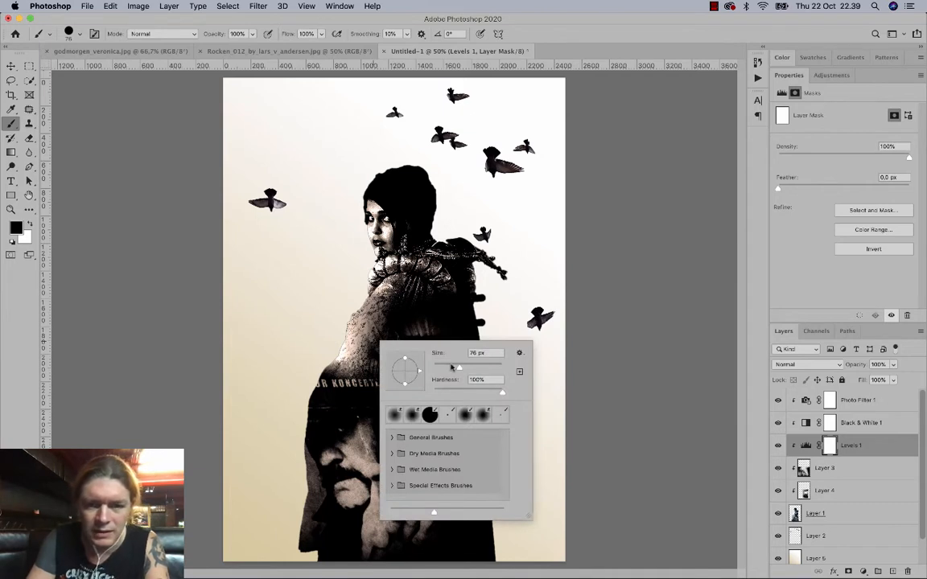
mouse_move(463, 369)
left_mouse_down()
mouse_move(493, 367)
mouse_move(482, 392)
mouse_move(432, 390)
left_mouse_up()
left_click_drag(375, 208, 367, 223)
left_click(387, 193)
key("super+z")
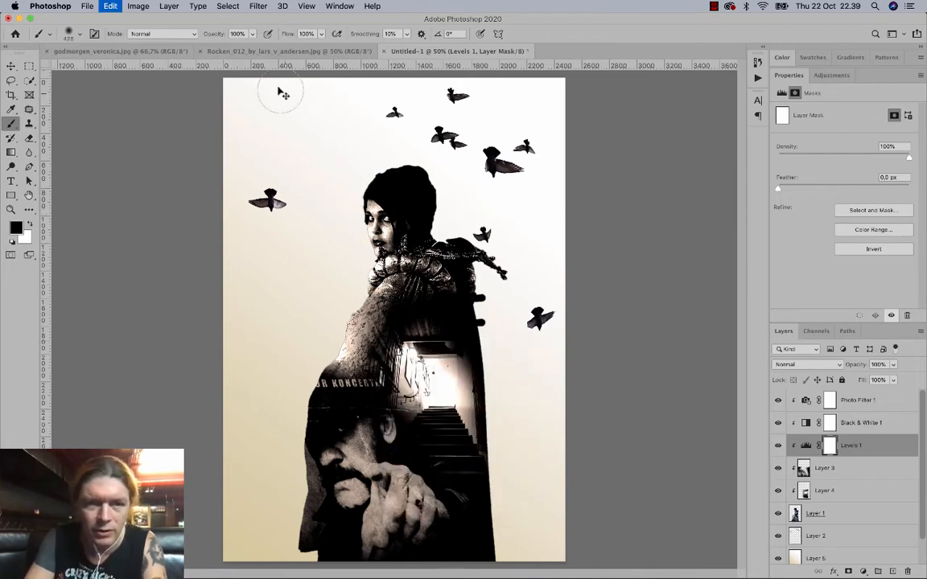
Reduce the brush flow to 5% and paint black over the woman's face on the Levels 1 mask.
left_click(320, 34)
left_click_drag(317, 46, 250, 46)
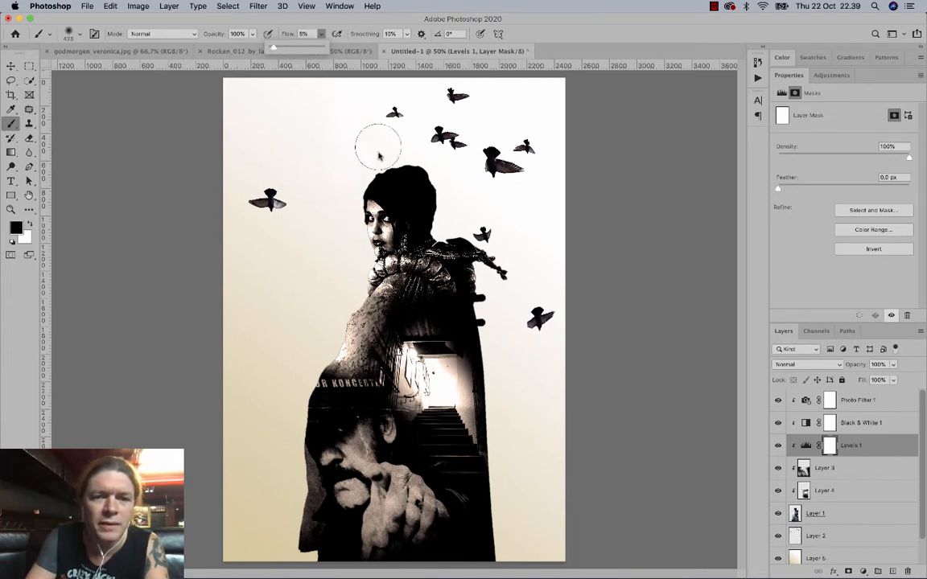
mouse_move(382, 193)
left_mouse_down()
mouse_move(367, 197)
mouse_move(359, 182)
mouse_move(370, 207)
left_mouse_up()
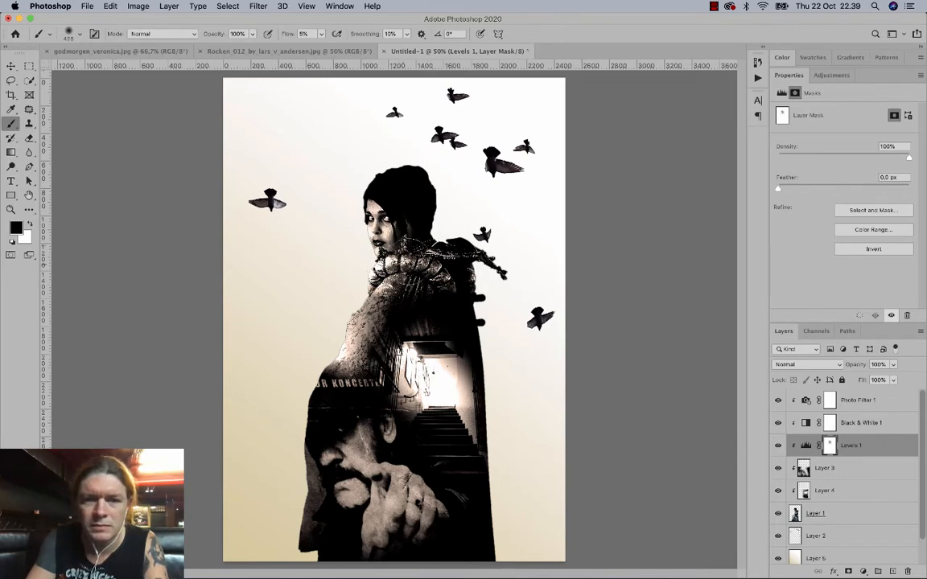
Raise the brush flow to 18% and mask the Levels effect over the woman's collar and shoulder, the staircase and the man's head.
left_click_drag(319, 34, 333, 54)
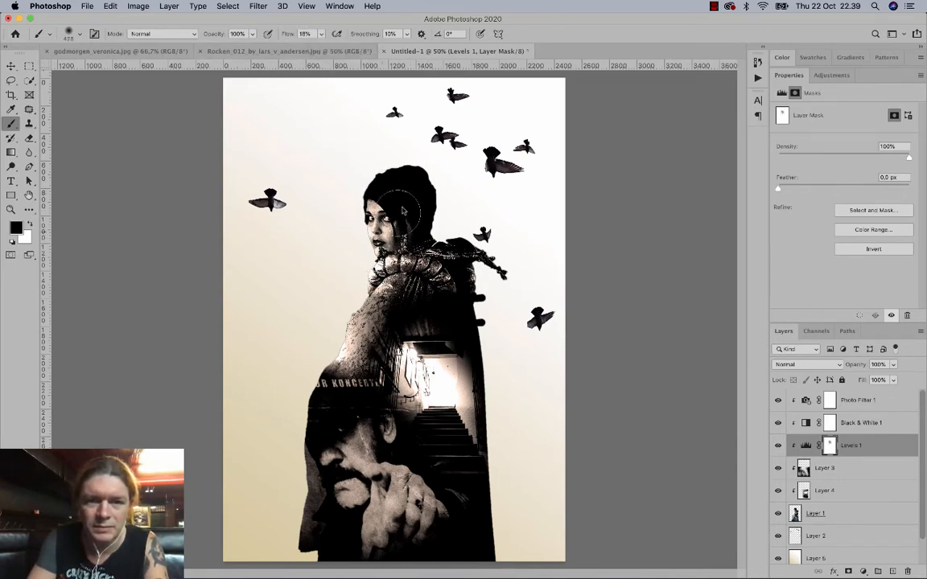
mouse_move(366, 258)
left_mouse_down()
mouse_move(396, 249)
mouse_move(398, 272)
mouse_move(350, 293)
left_mouse_up()
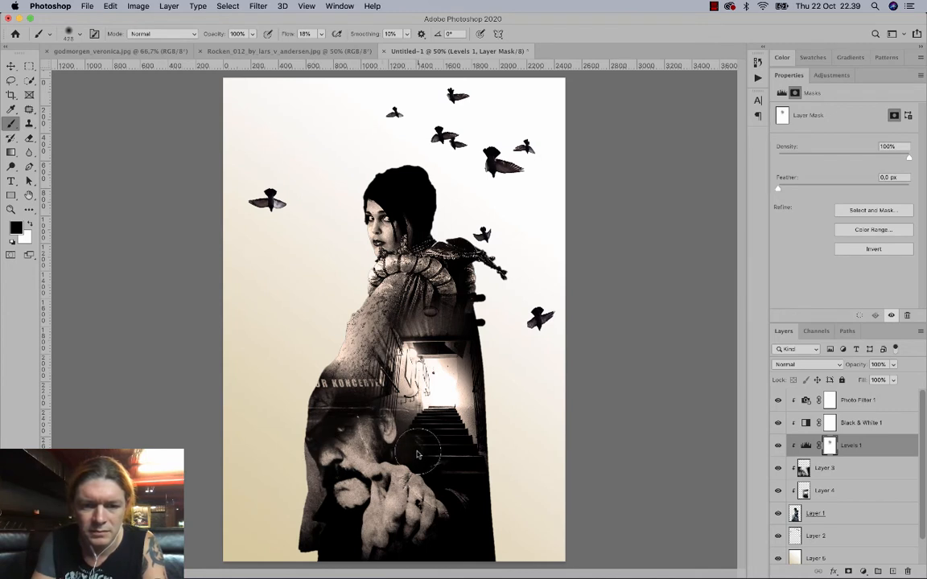
mouse_move(495, 367)
left_mouse_down()
mouse_move(490, 384)
mouse_move(449, 265)
mouse_move(474, 222)
left_mouse_up()
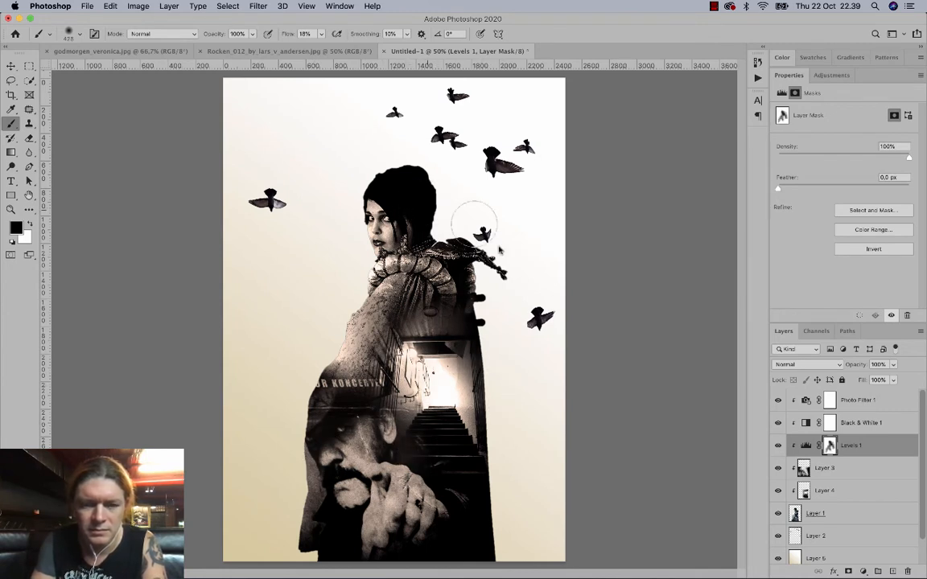
Move the staircase image on Layer 4 upward, and reposition the man's portrait on Layer 3 to X -520 px, Y 1476 px.
left_click(844, 469)
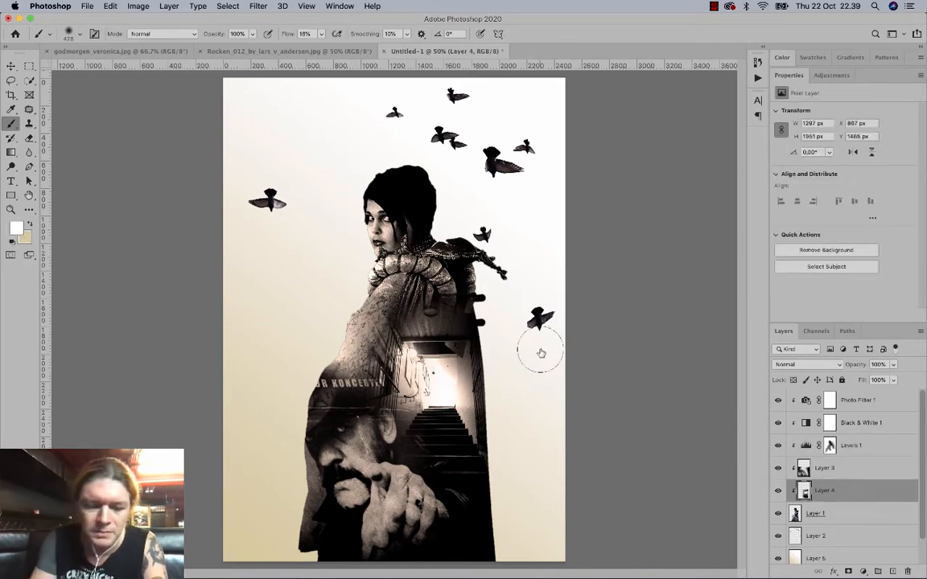
key("v")
left_click_drag(451, 376, 463, 342)
left_click(825, 469)
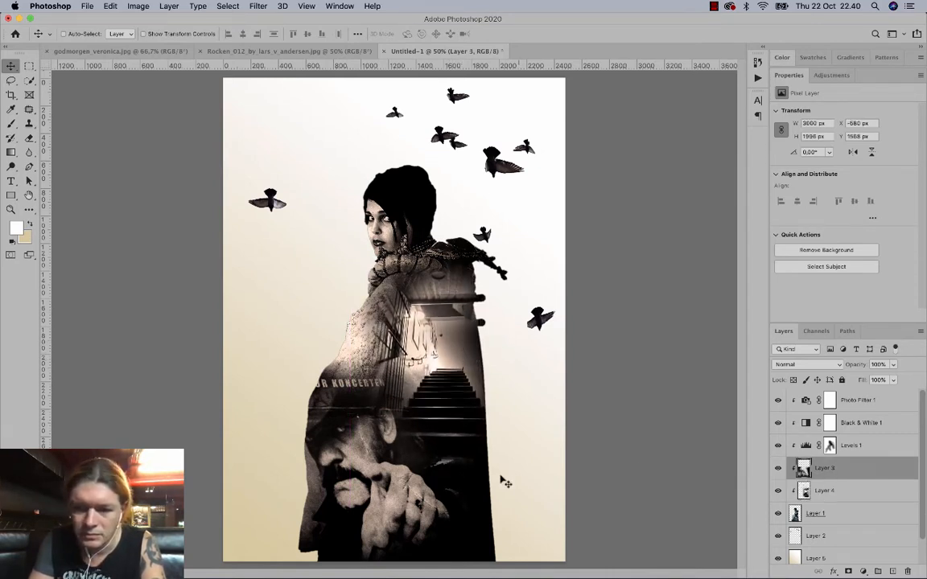
left_click_drag(417, 454, 427, 489)
key("e")
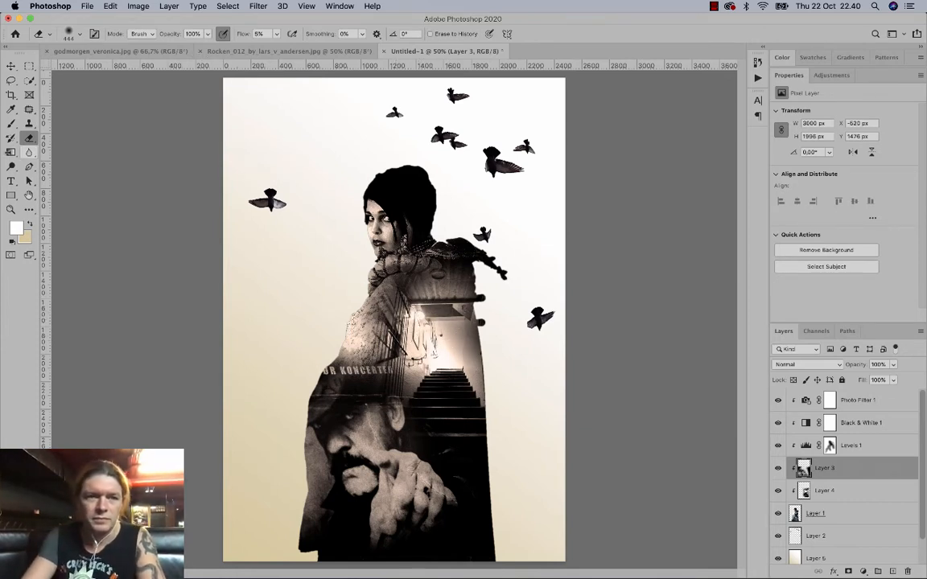
Check the godmorgen_veronica.jpg reference and add a centred two-line title "Godmorgen, Veronica" above all layers, over the lower part of the poster.
left_click(109, 51)
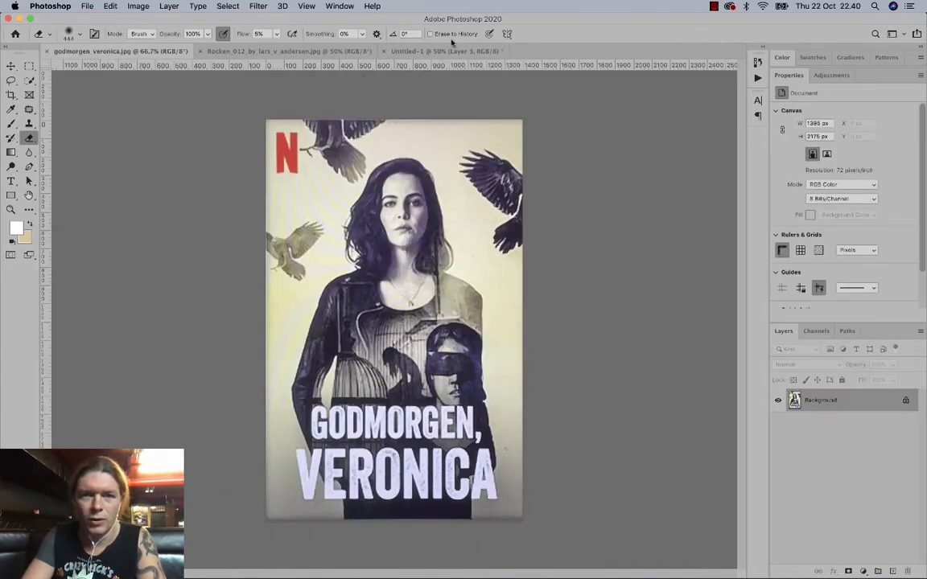
left_click(414, 51)
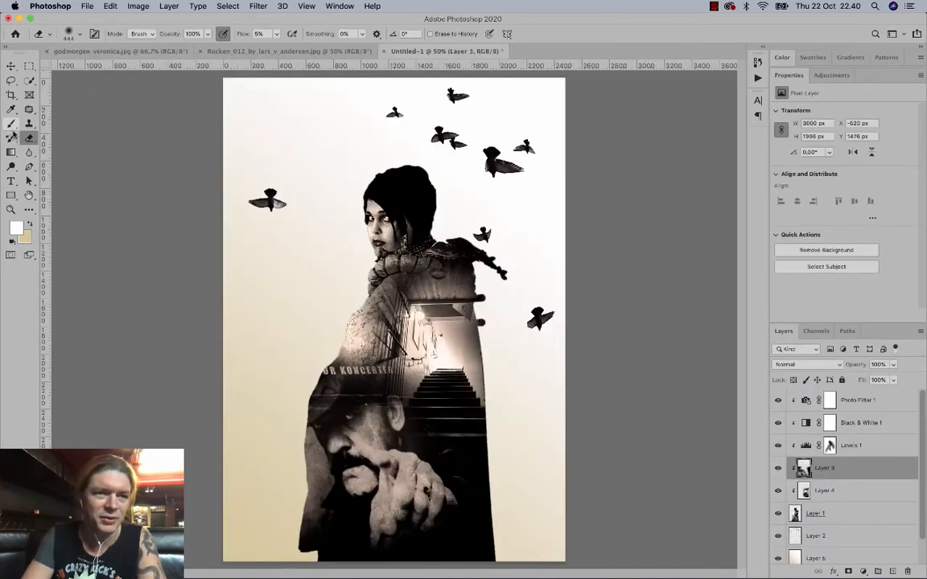
left_click(11, 181)
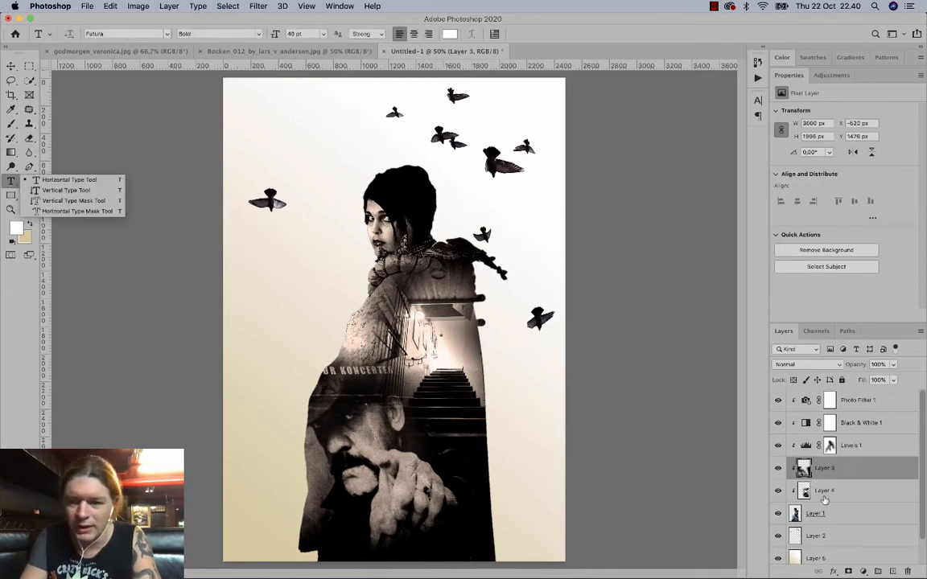
left_click(858, 399)
left_click(321, 423)
type("Godmorgen,")
key("Return")
type("Veronica")
key("ctrl+a")
key("ctrl+shift+c")
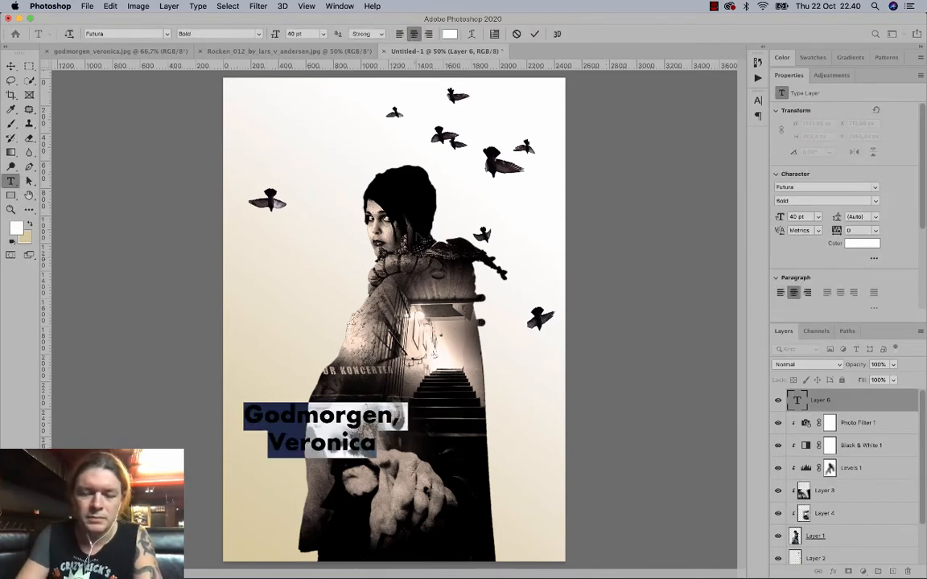
Set the title size to 60 pt and move it to the horizontal centre of the poster, over the figure's lower body.
type("60")
key("Return")
left_click(10, 66)
left_click_drag(322, 427, 393, 439)
Compare the title with the reference poster and change its font to Arial Black.
left_click(120, 50)
left_click(450, 51)
double_click(796, 400)
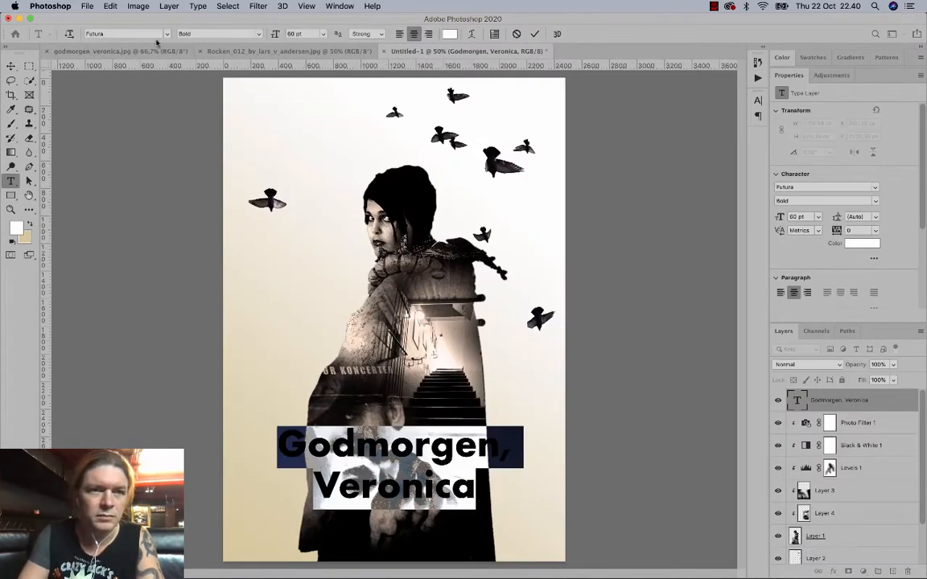
left_click(167, 34)
left_click(130, 307)
Recheck the reference poster and format the title in faux bold and all caps.
left_click(120, 51)
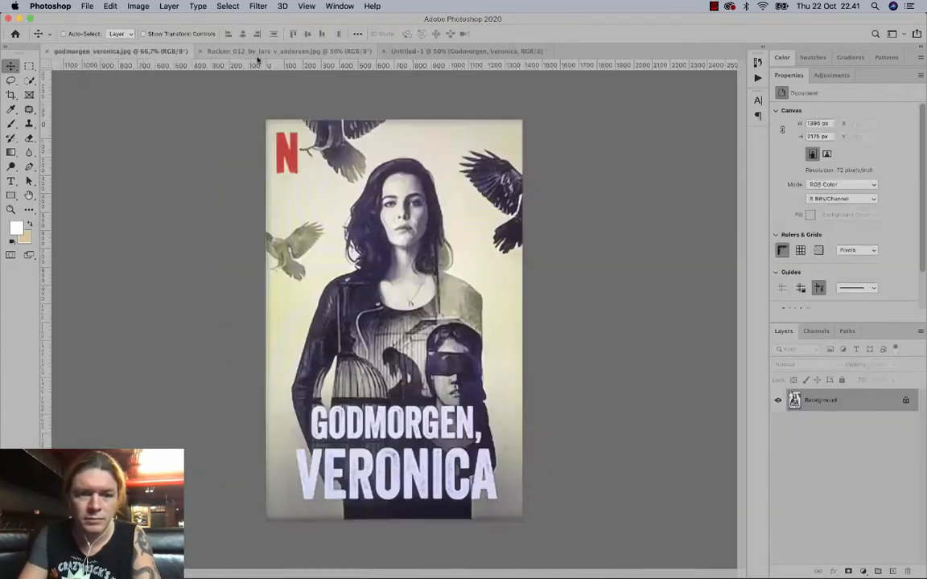
left_click(463, 51)
left_click(197, 6)
mouse_move(340, 7)
left_click(354, 137)
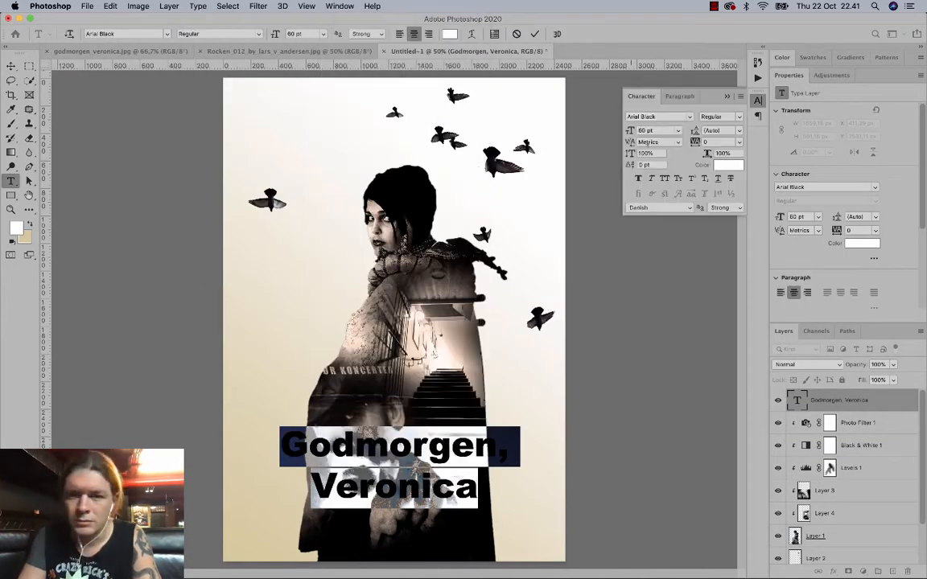
left_click(638, 178)
left_click(678, 177)
left_click(665, 178)
key("Escape")
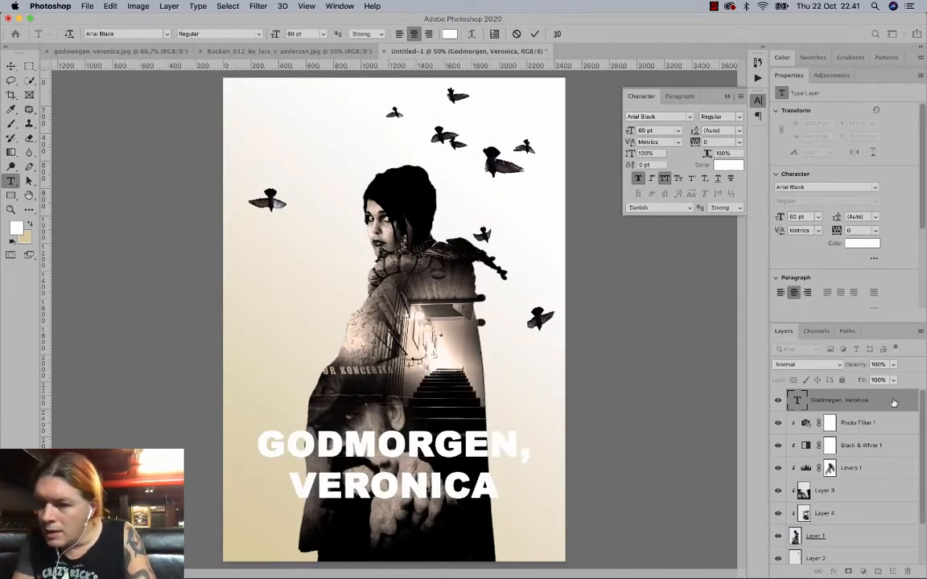
key("v")
Add a black Multiply drop shadow to the title layer with its opacity set to 69%.
double_click(897, 405)
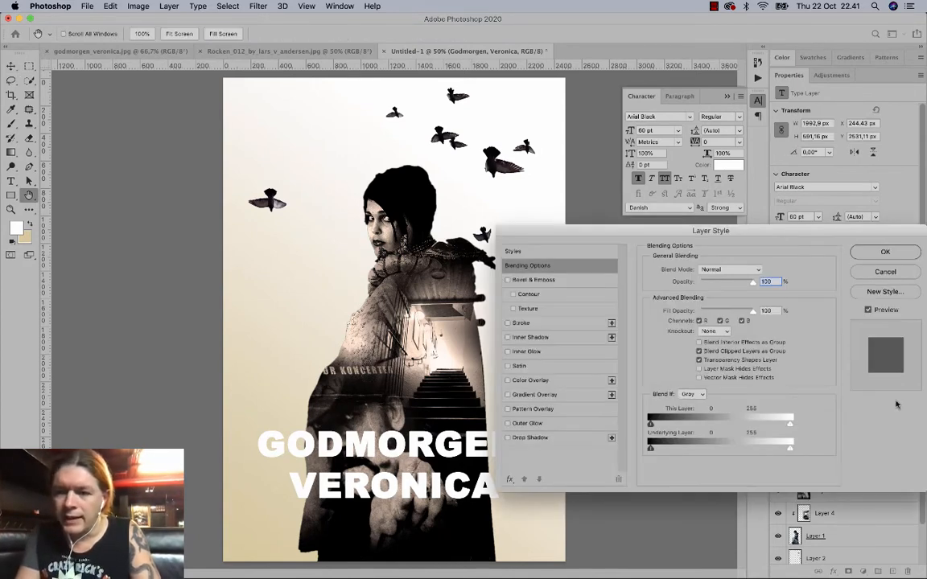
left_click(523, 437)
left_click(509, 438)
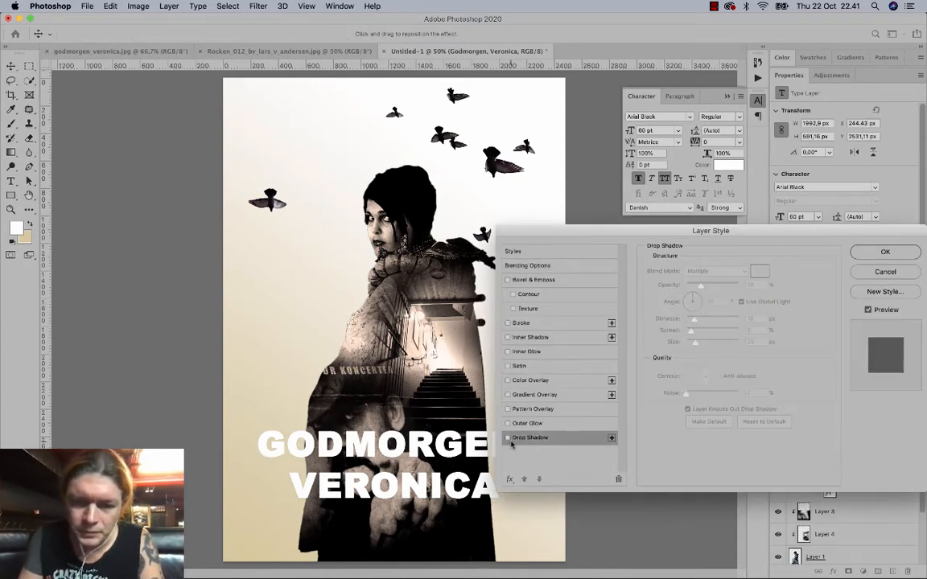
left_click(507, 438)
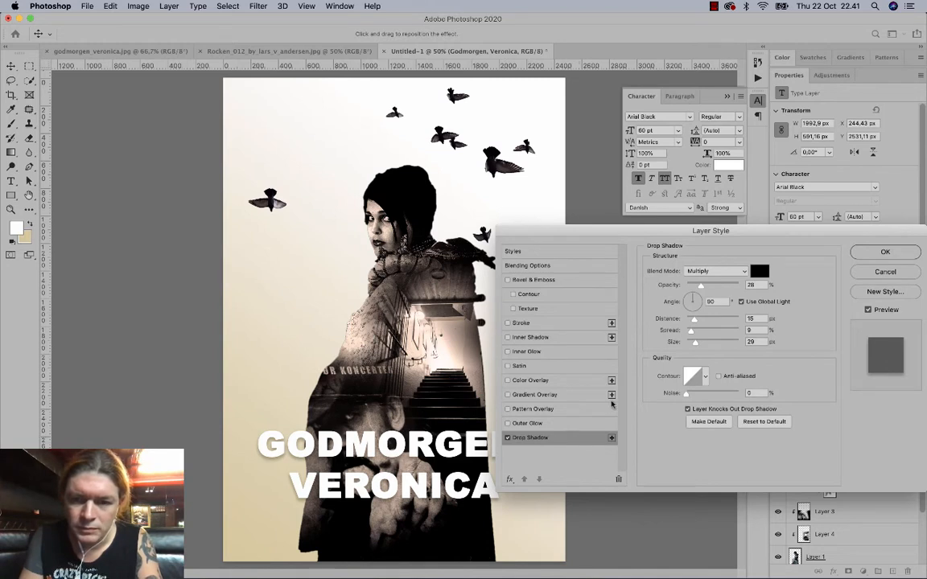
left_click_drag(700, 286, 723, 287)
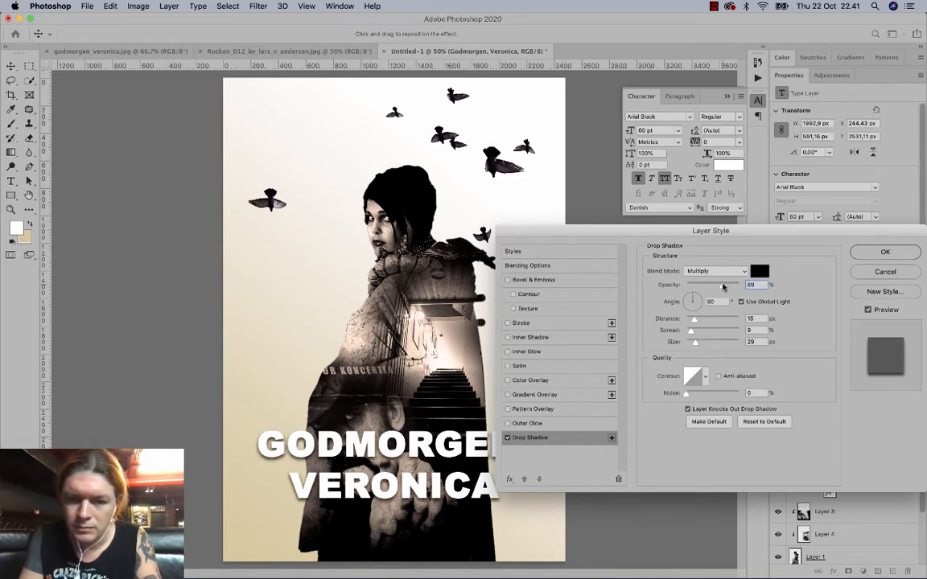
key("Return")
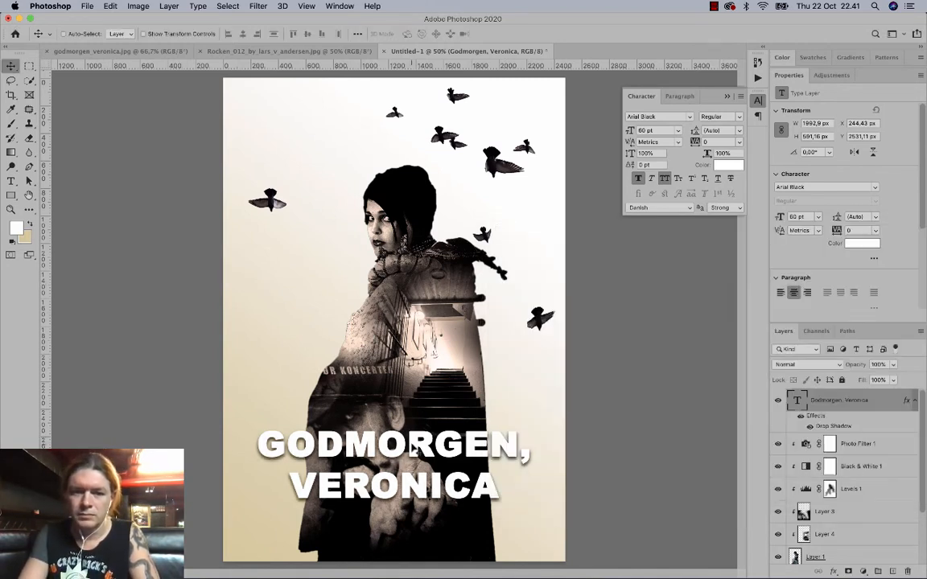
Move the title lower on the poster, to about Y 2672 px, and compare its placement with the reference poster.
left_click_drag(413, 450, 412, 470)
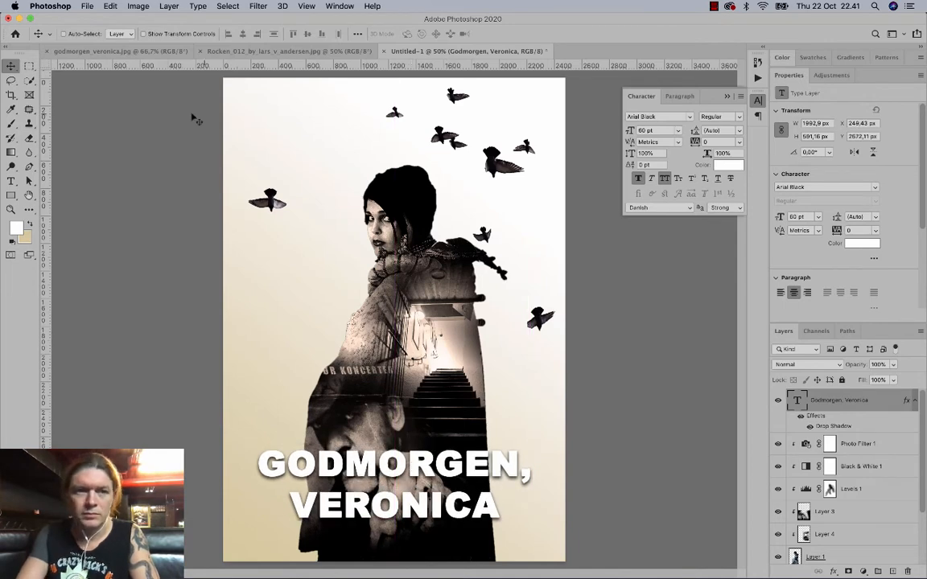
left_click(150, 52)
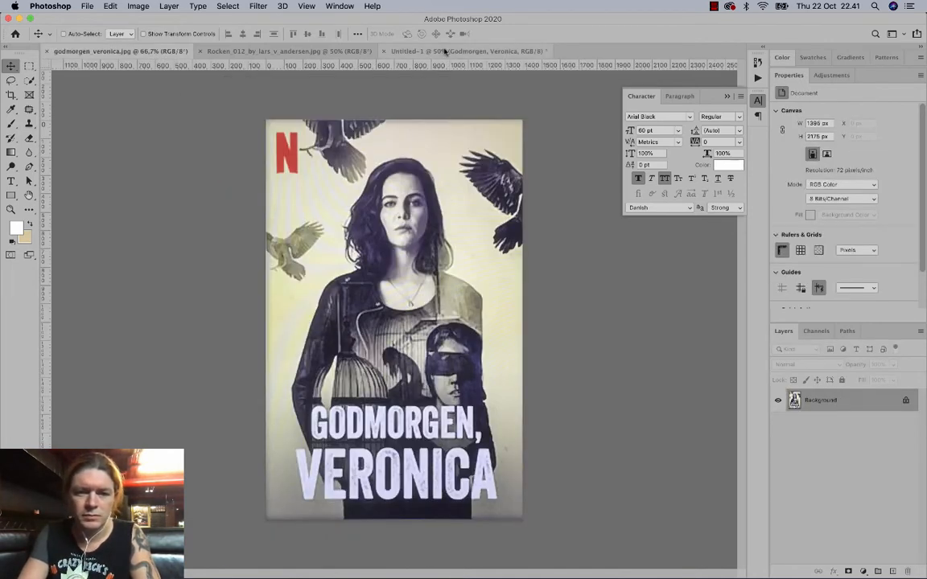
left_click(516, 53)
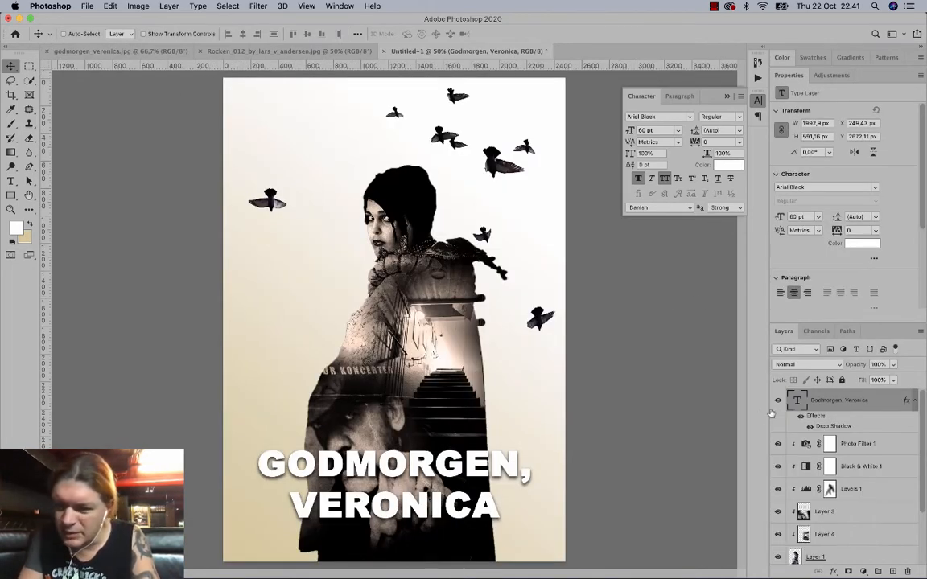
Create a new layer above Layer 5 and draw a black-to-transparent gradient from the poster's bottom edge, about 2180 px high.
scroll(845, 486, "down", 3)
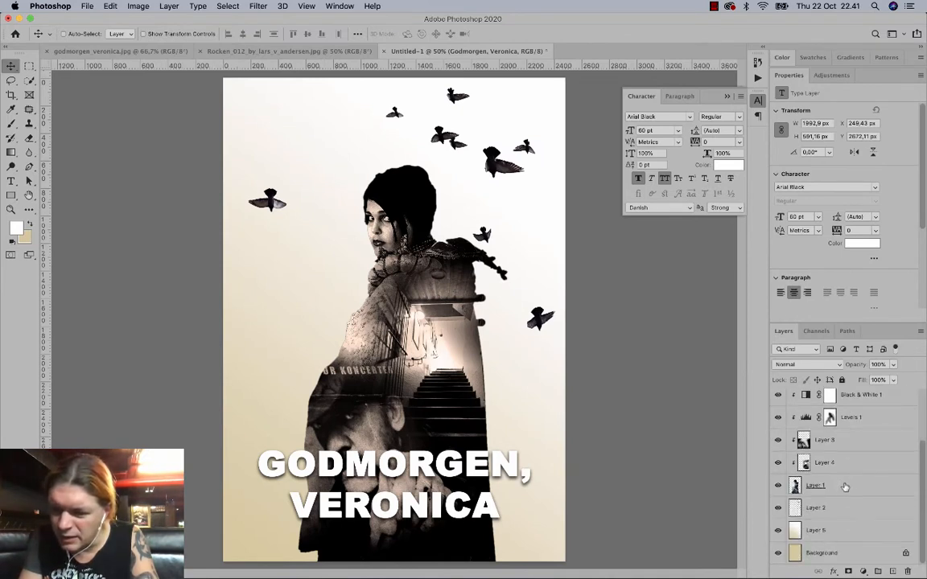
left_click(838, 538)
left_click(867, 554)
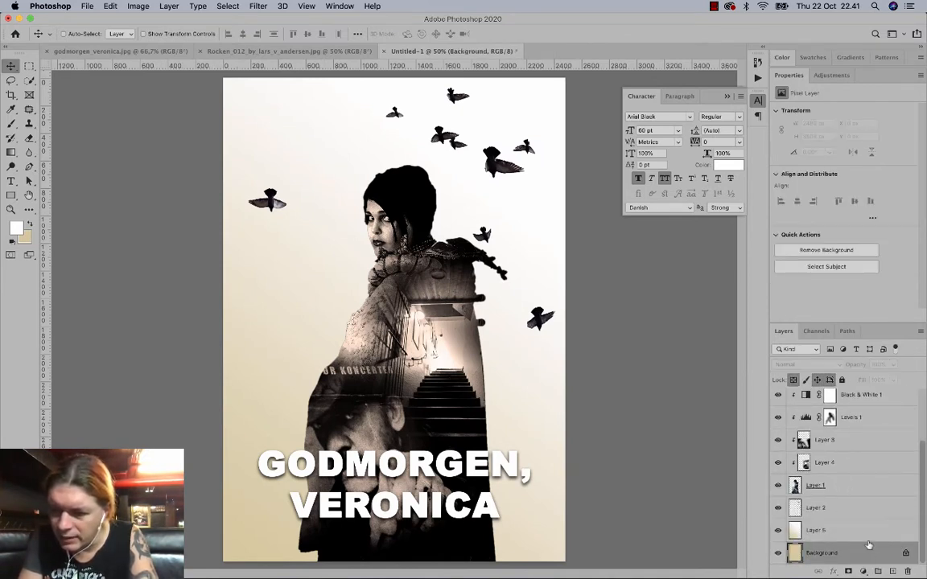
left_click(878, 571)
key("g")
left_click(103, 34)
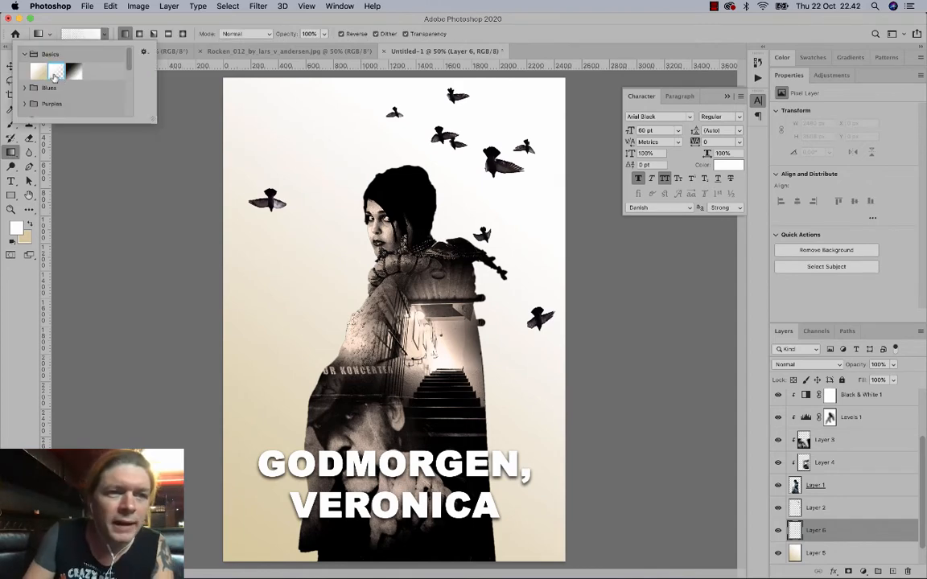
double_click(54, 75)
key("d")
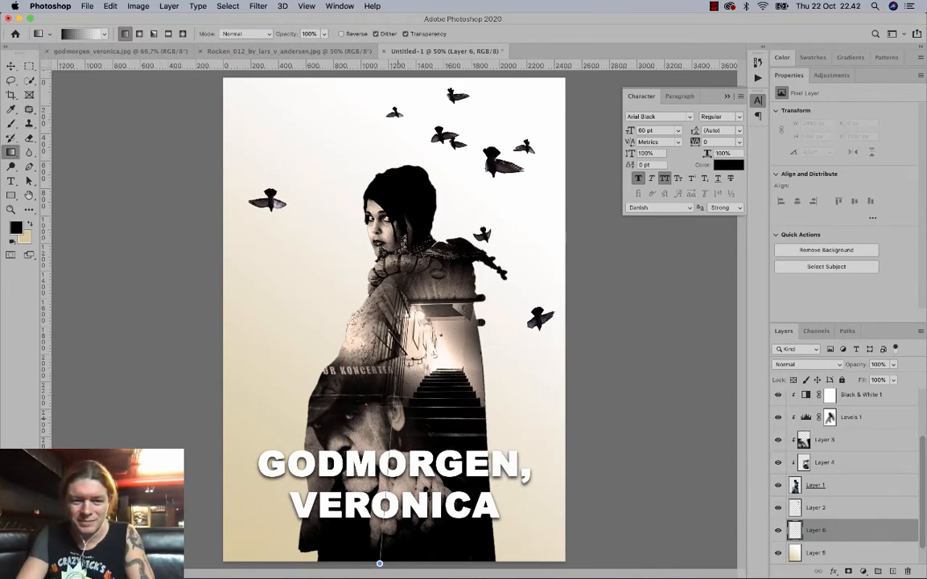
left_click_drag(379, 563, 379, 563)
Lower the black gradient layer's opacity to 71%, keeping the Normal blend mode.
left_click(807, 364)
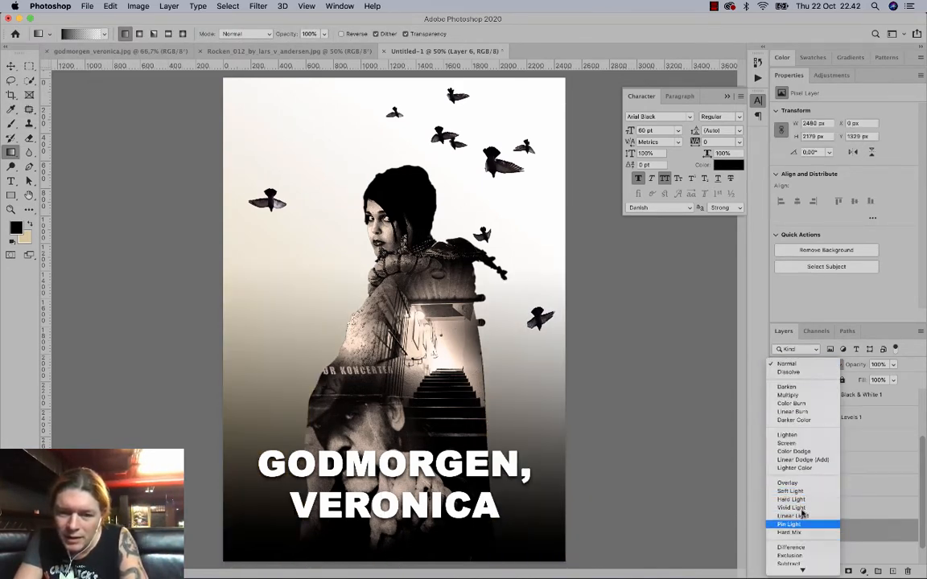
left_click(895, 367)
left_click_drag(894, 367, 874, 375)
left_click(10, 66)
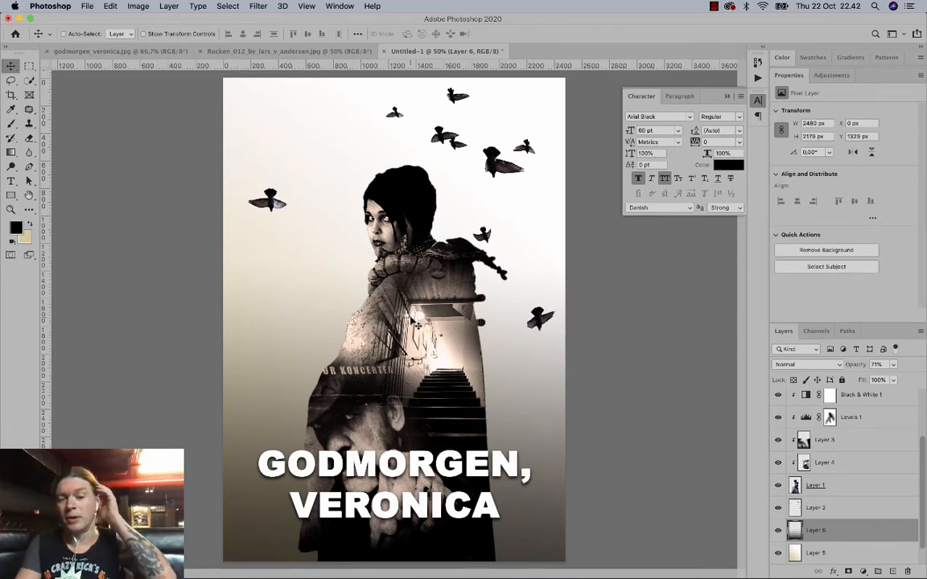
Compare the poster's composition with the godmorgen_veronica.jpg reference.
left_click(122, 51)
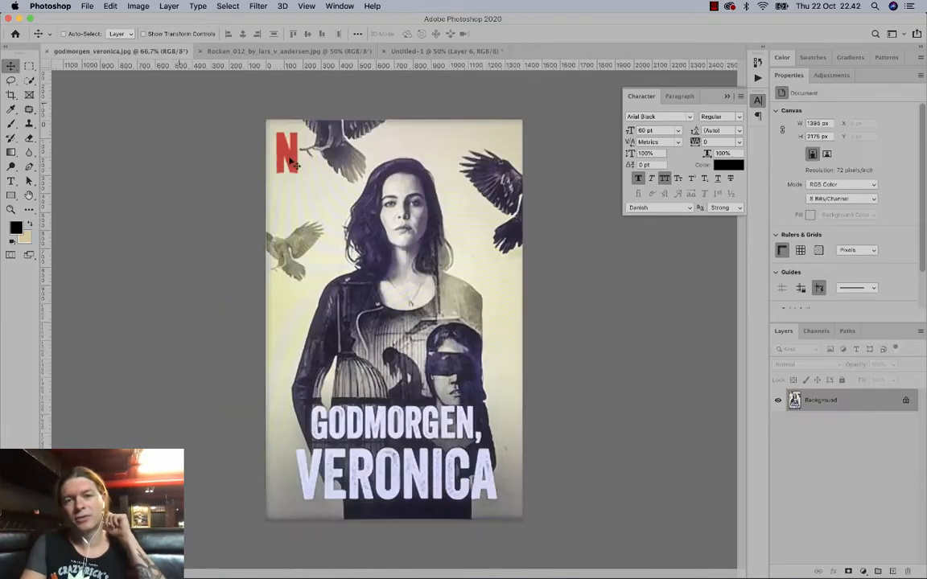
left_click(427, 50)
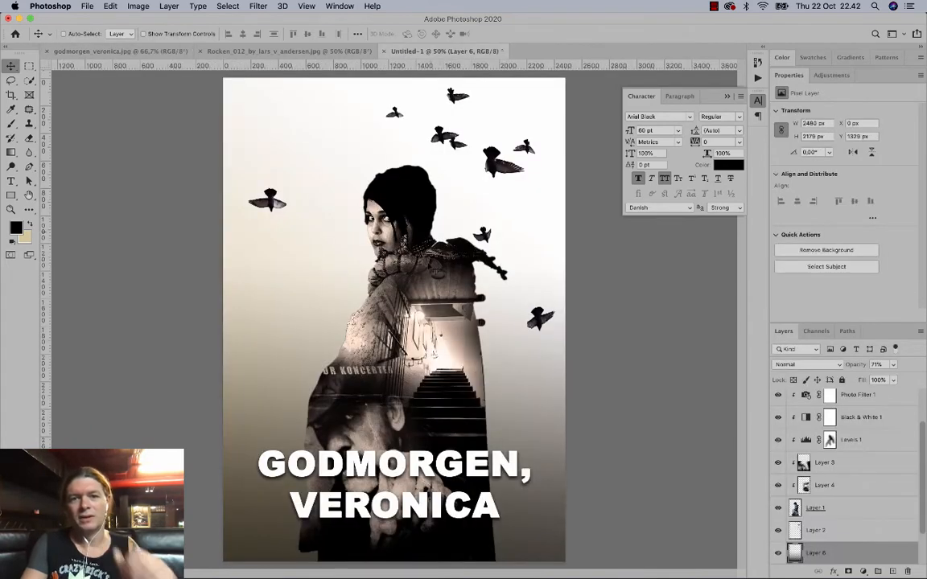
key("super+t")
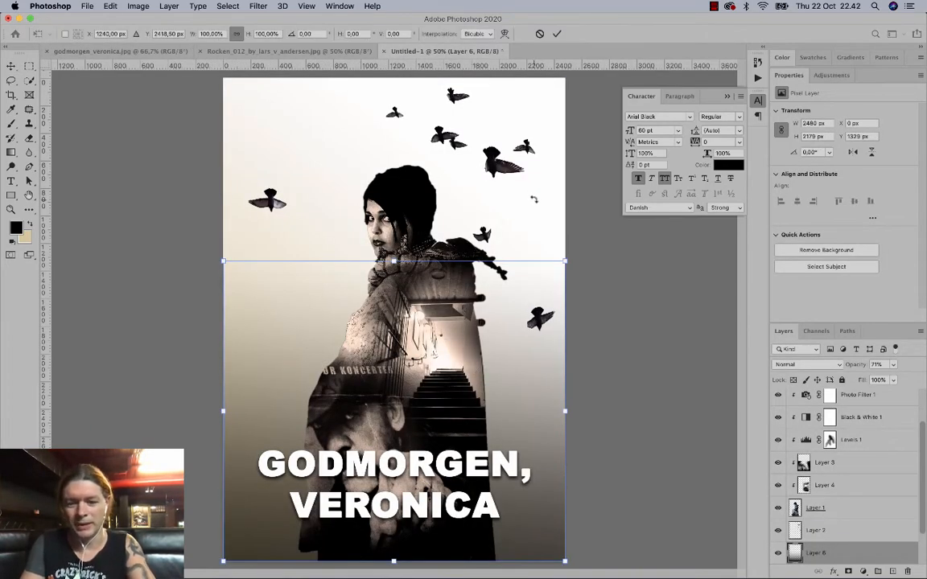
key("Escape")
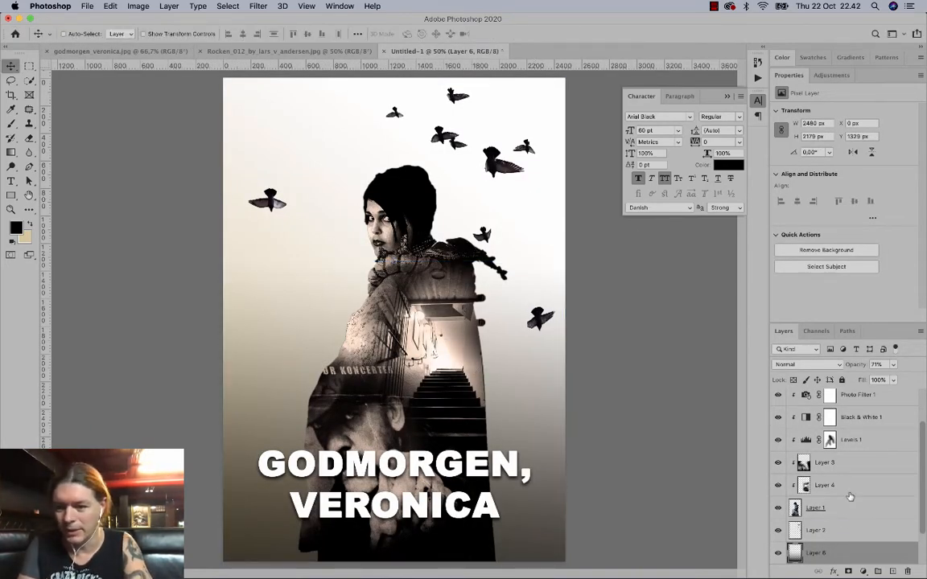
Enlarge the birds on Layer 2 proportionally to about 182% and reposition them around the woman's head and along the poster's edge.
left_click(851, 529)
key("super+t")
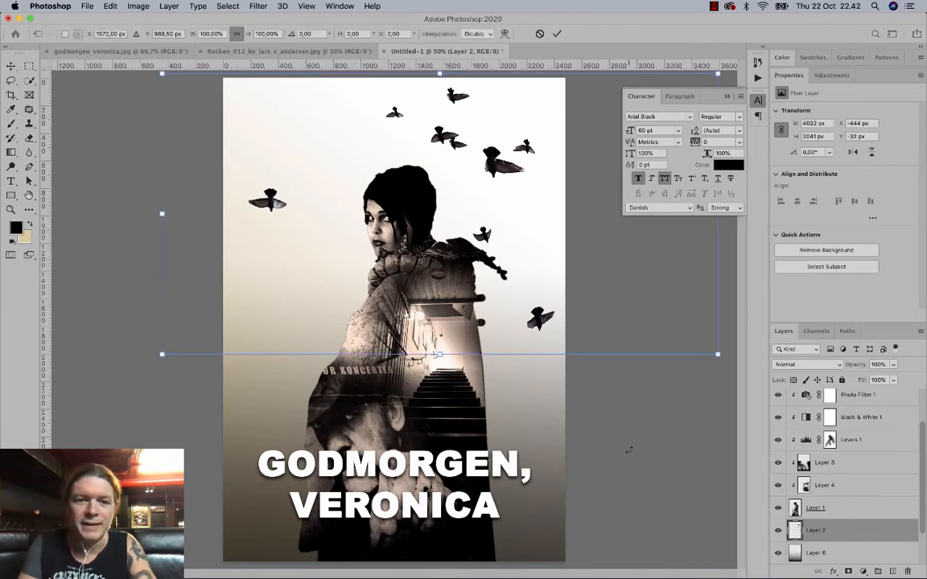
left_click_drag(157, 359, 10, 468)
left_click_drag(262, 353, 348, 342)
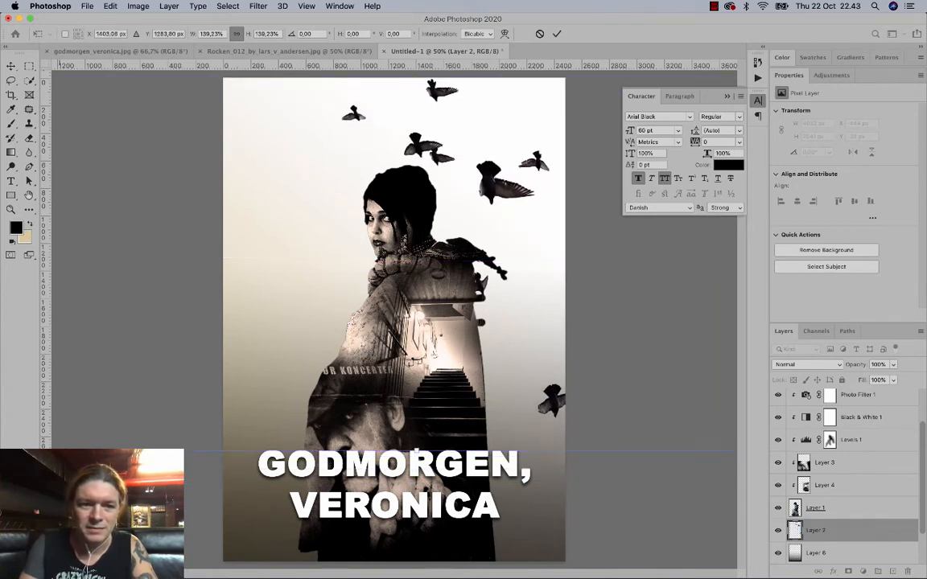
key("super+minus")
key("super+minus")
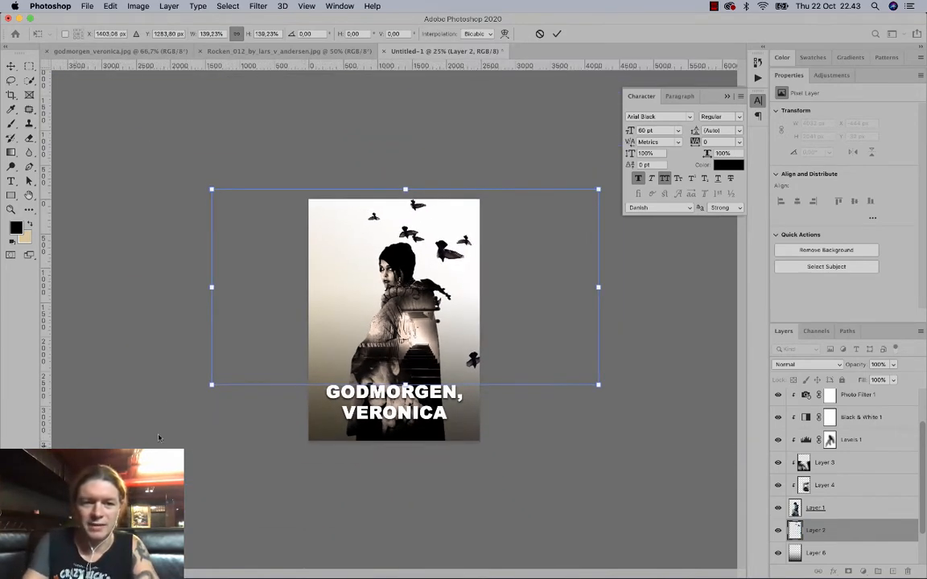
left_click_drag(211, 384, 91, 442)
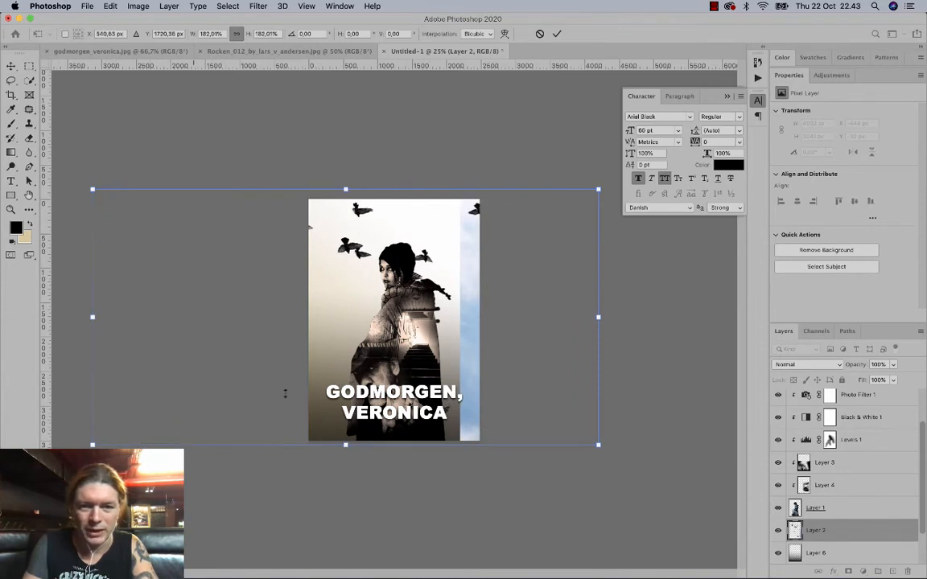
left_click_drag(339, 340, 374, 329)
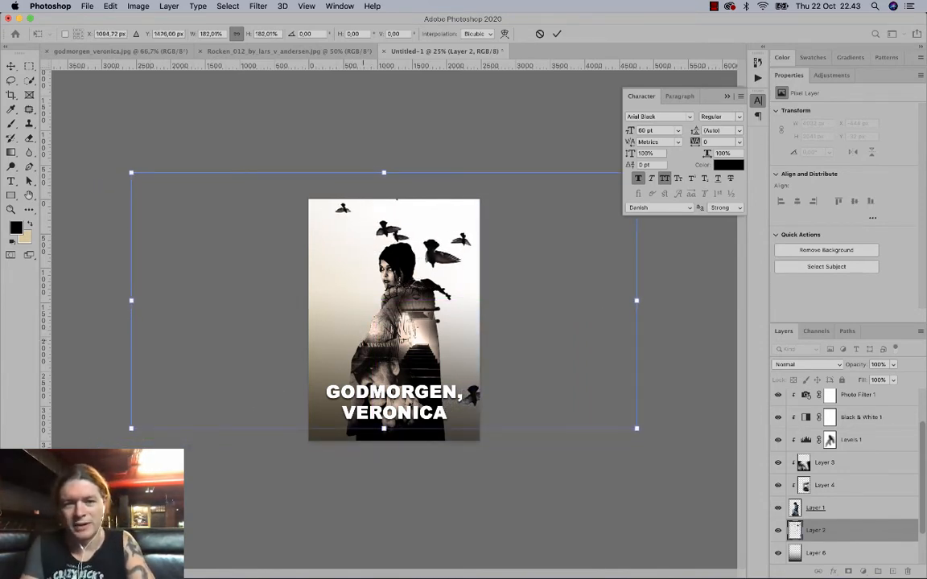
key("Return")
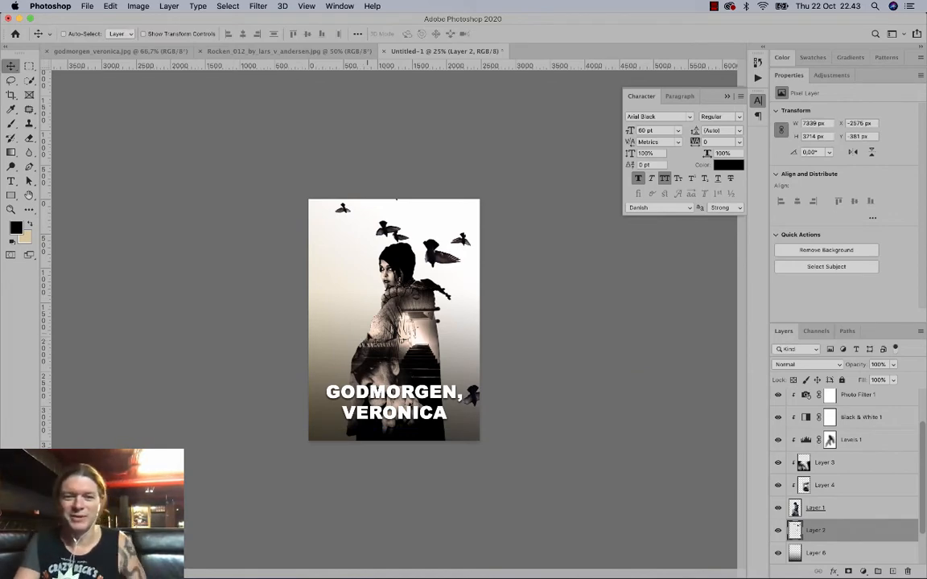
key("super+plus")
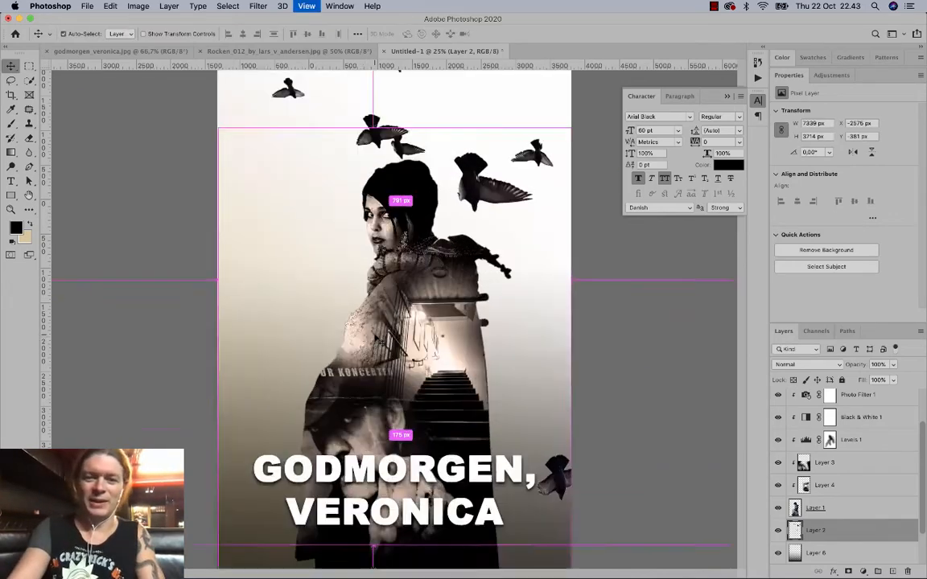
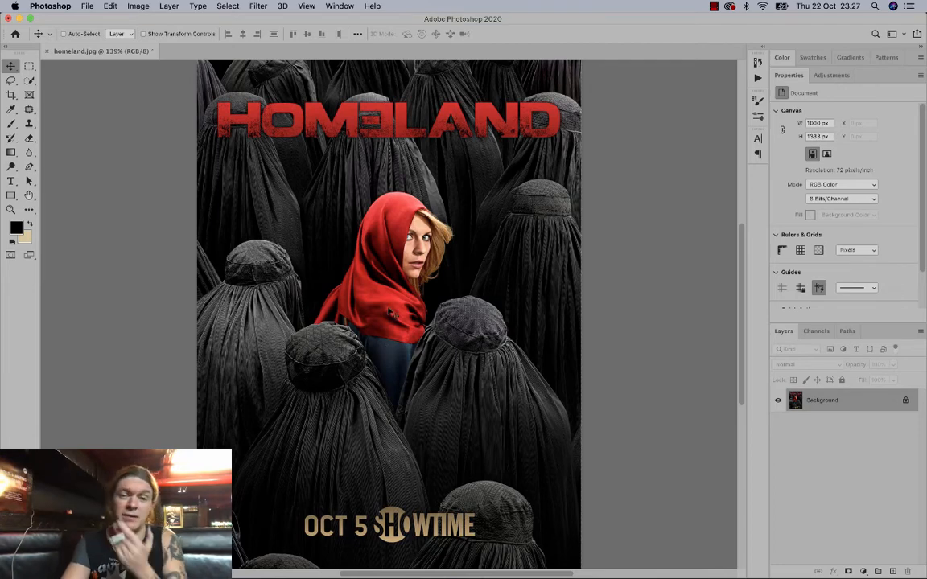
Start opening an image and go to the homeland folder inside T6_Assessing_and_imitating.
left_click(71, 5)
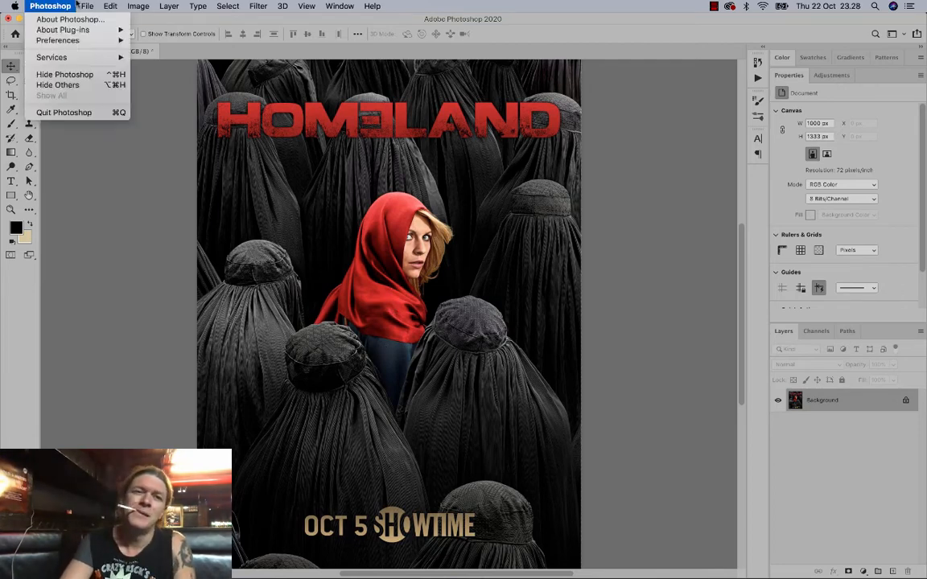
left_click(78, 30)
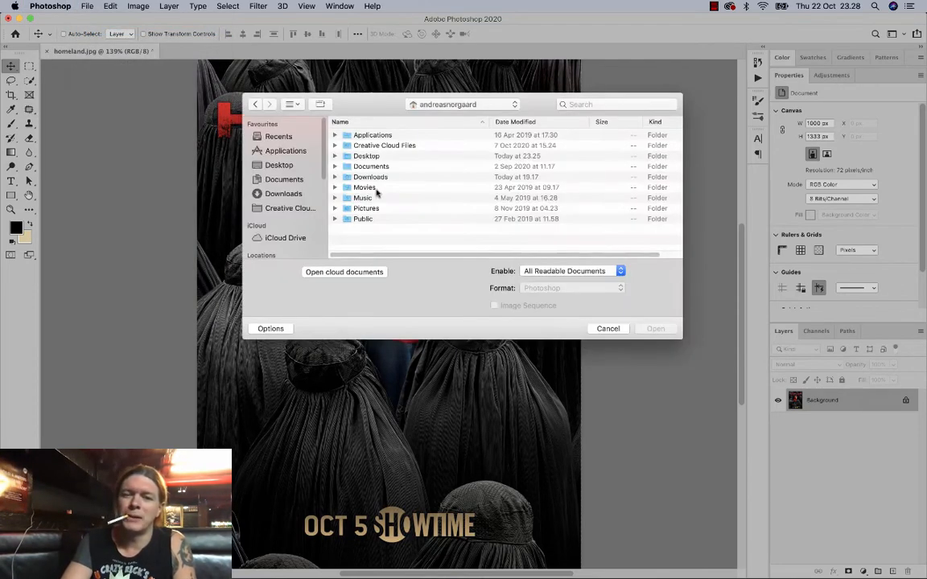
left_click(416, 111)
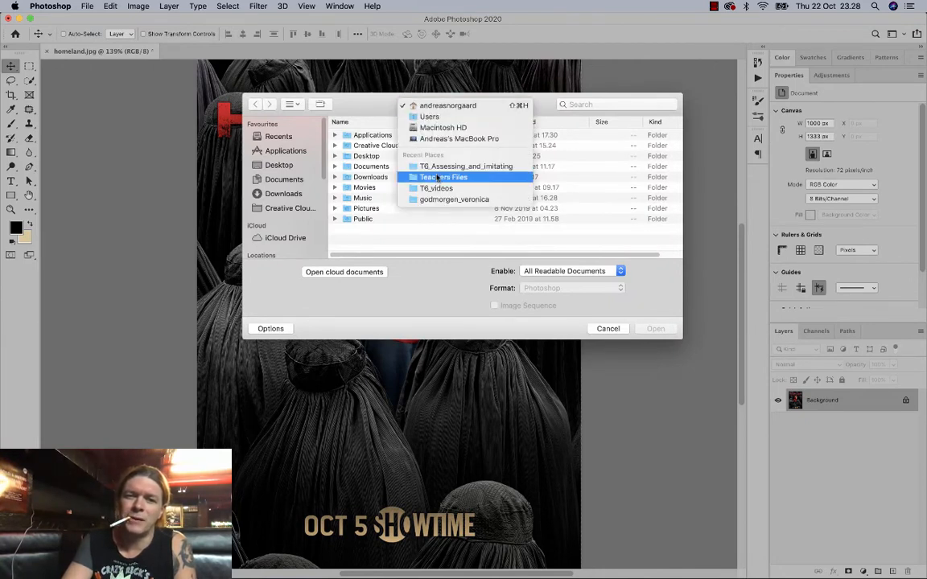
left_click(435, 166)
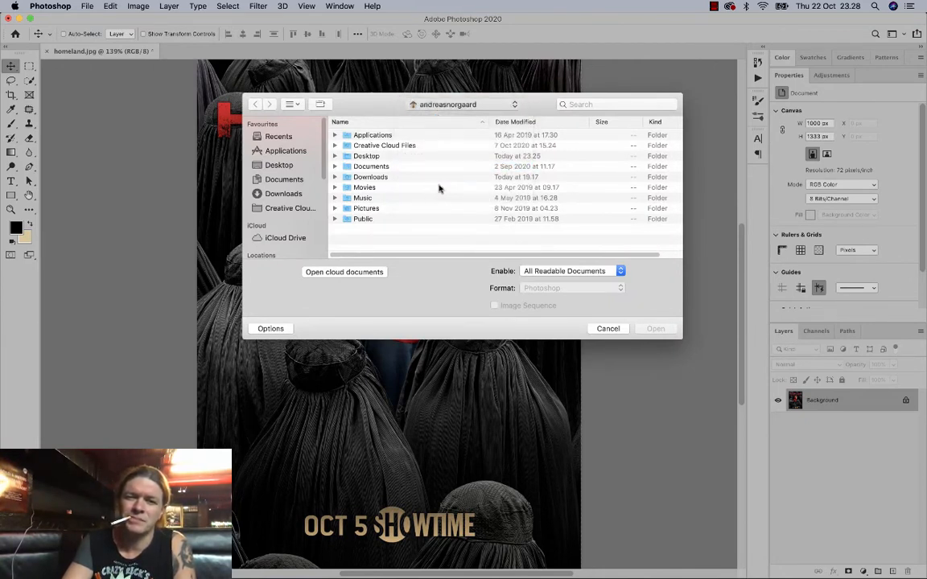
scroll(384, 231, "down", 1)
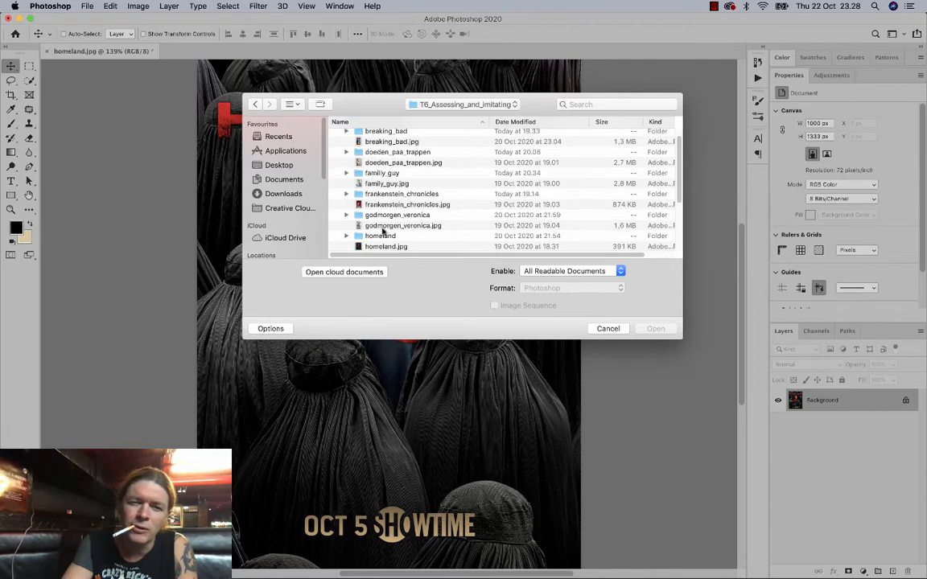
double_click(383, 237)
Preview the two gathering photos in the homeland folder and open gathering01_COLOURBOX.jpg.
left_click(388, 145)
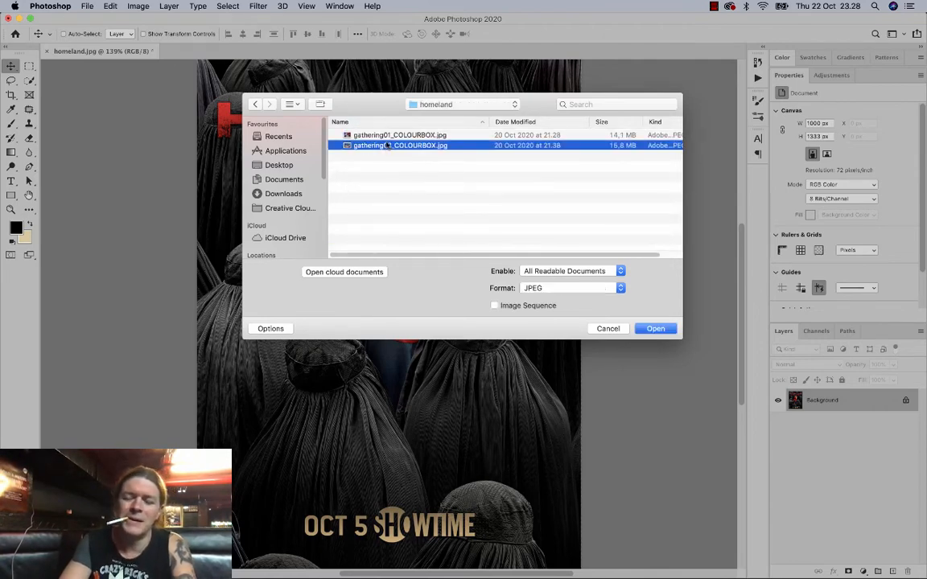
key("space")
key("Up")
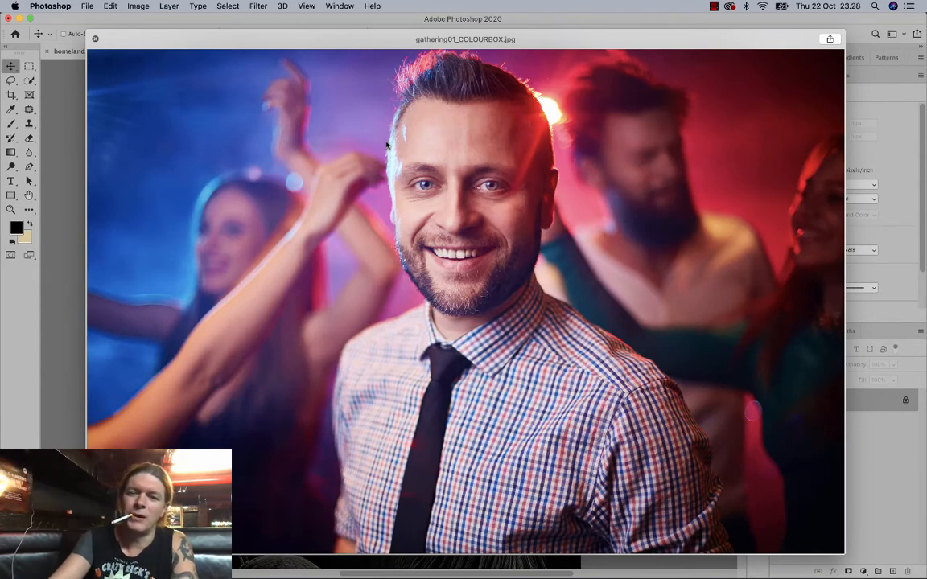
key("Down")
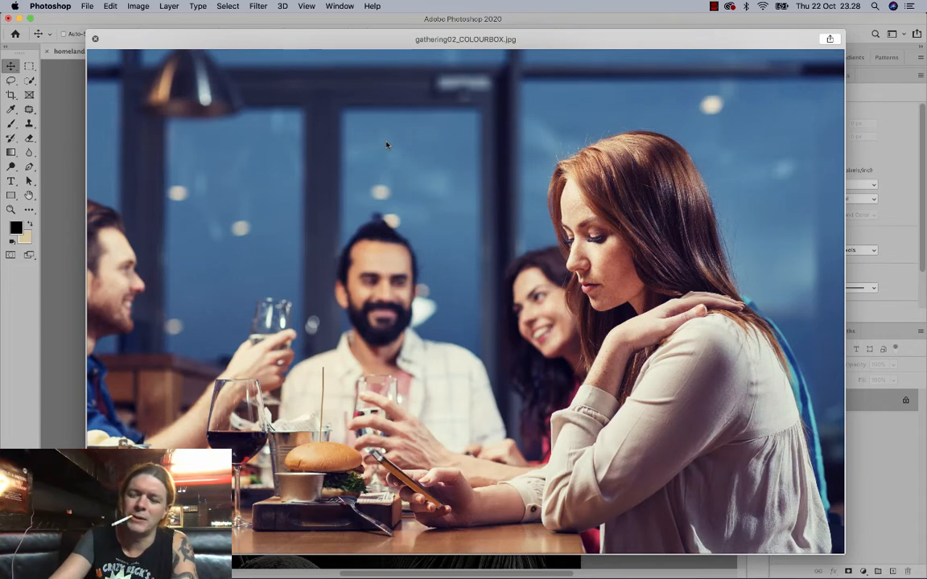
key("Up")
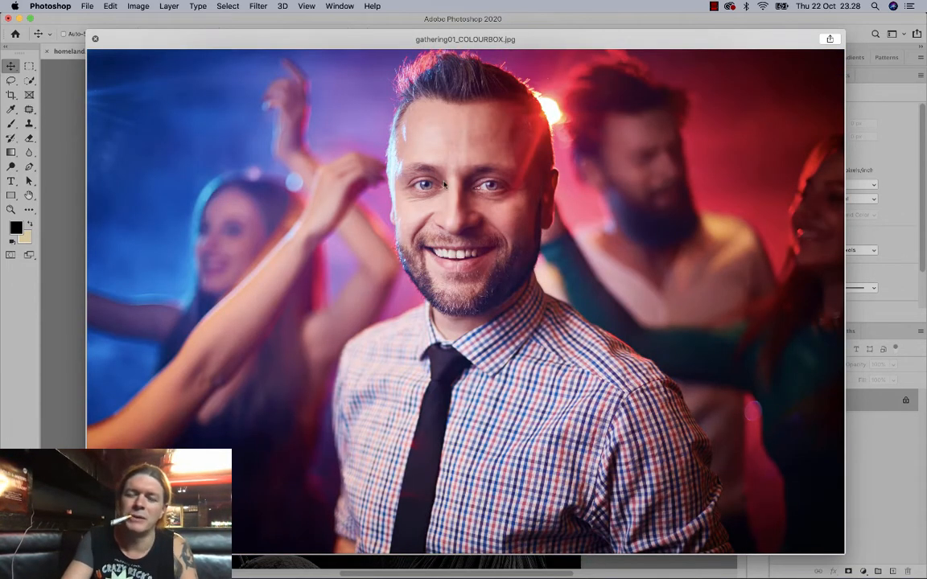
left_click(96, 39)
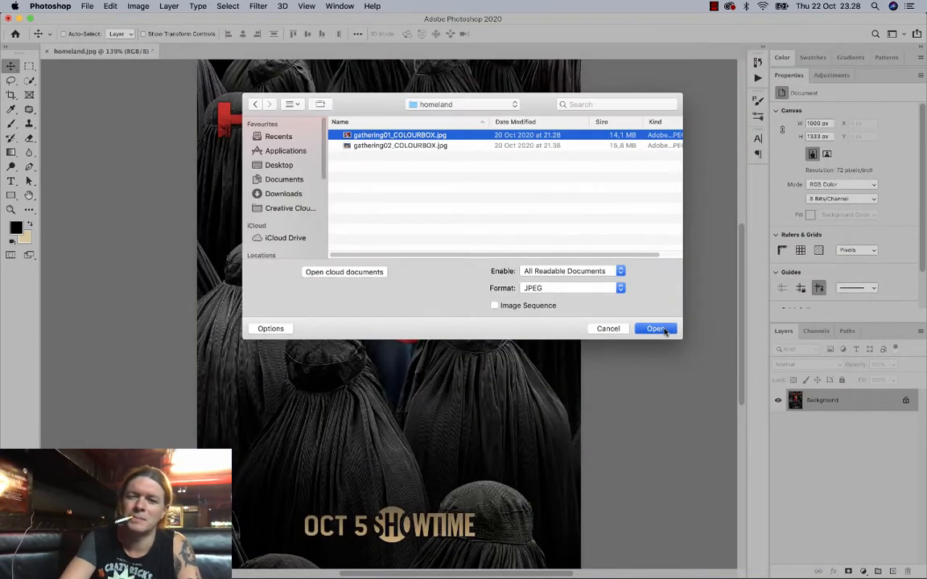
left_click(658, 328)
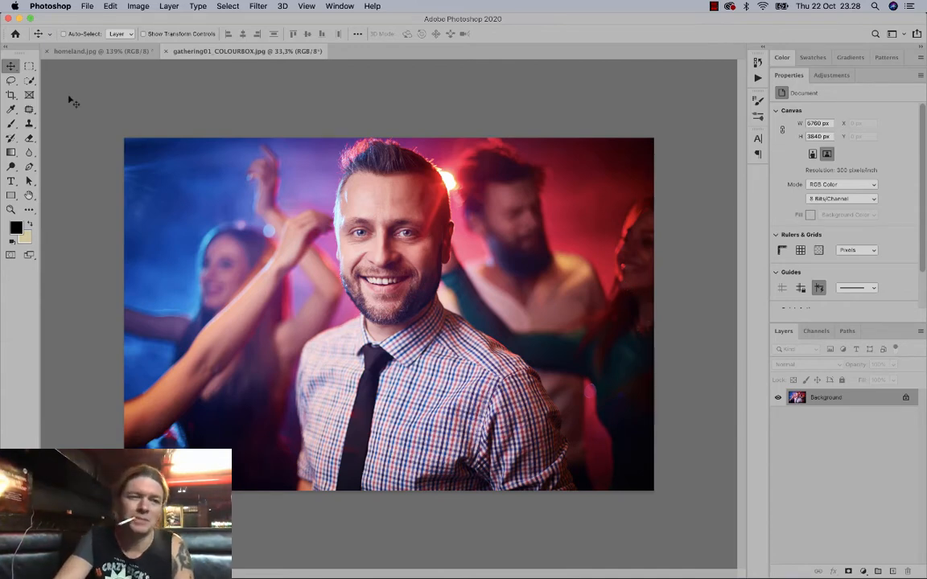
Select the smiling man in the checked shirt with the Quick Selection tool, including his head, torso and both arms.
left_click(29, 80)
mouse_move(419, 392)
left_mouse_down()
mouse_move(378, 375)
mouse_move(429, 402)
mouse_move(491, 370)
mouse_move(563, 439)
mouse_move(566, 466)
mouse_move(547, 470)
left_mouse_up()
left_click_drag(316, 451, 324, 490)
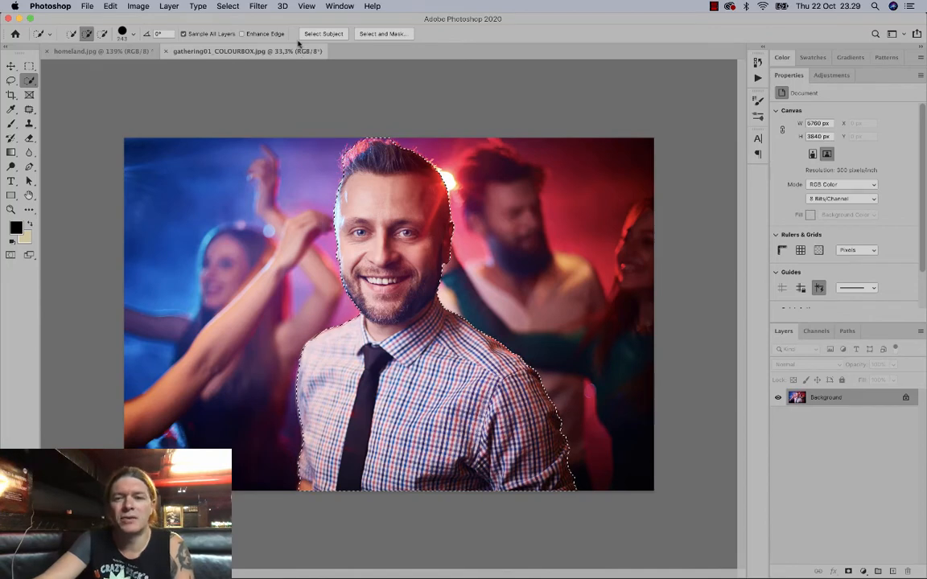
Refine the man's hair edge in Select and Mask with a refine brush of about 148 px and output the result as a selection.
left_click(228, 6)
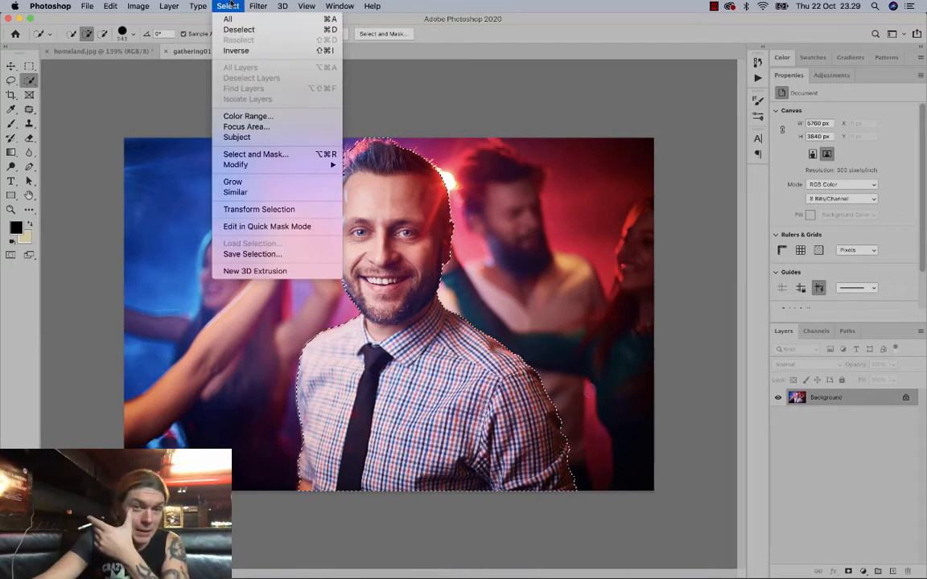
left_click(256, 156)
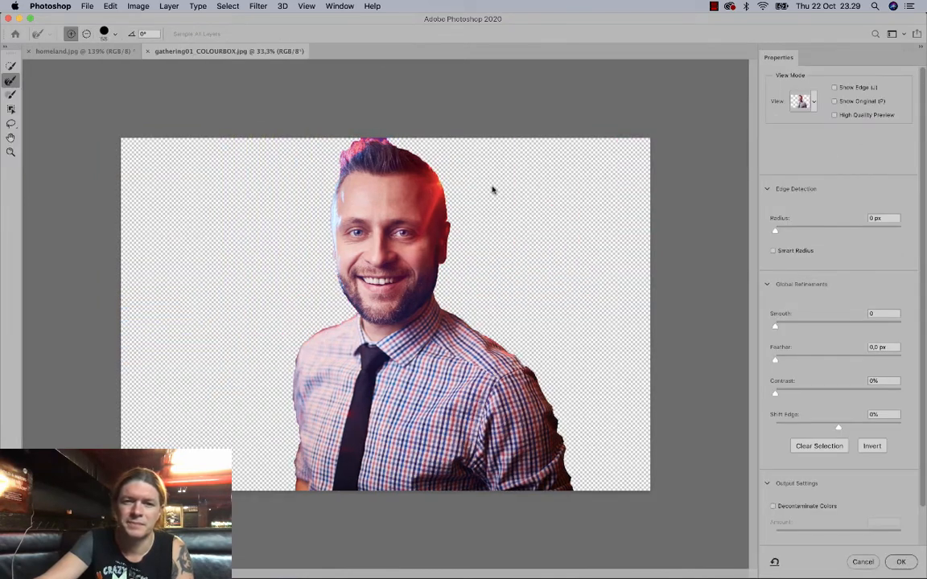
left_click(115, 35)
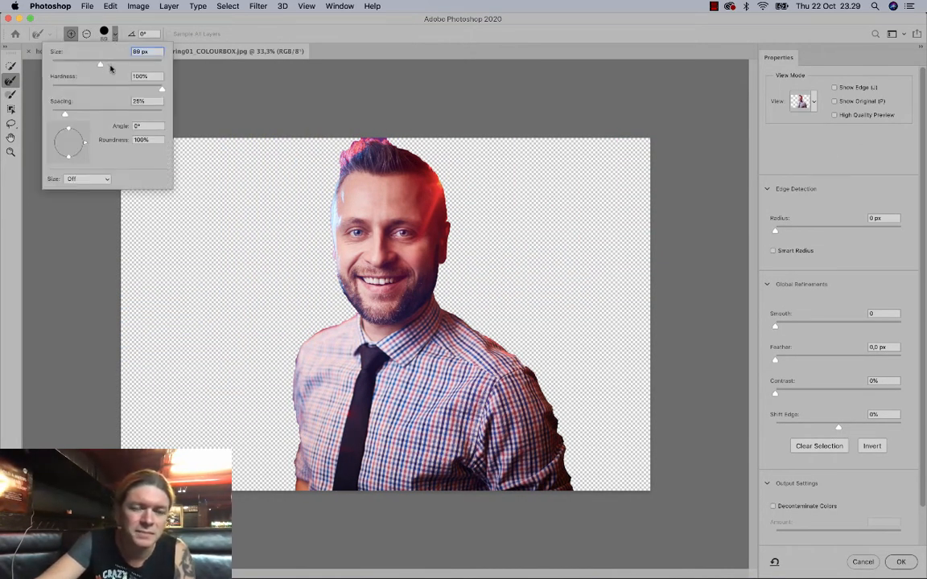
left_click_drag(111, 69, 115, 67)
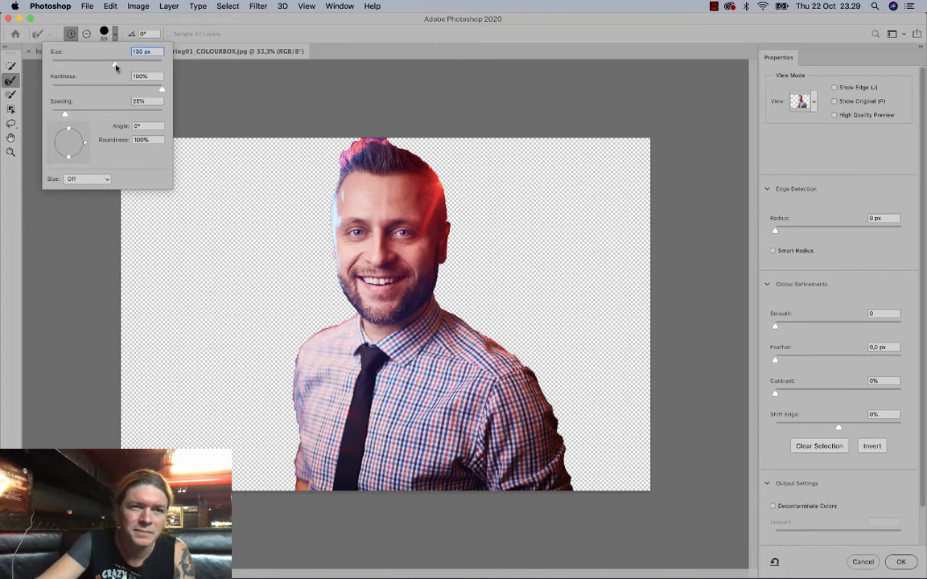
left_click(337, 163)
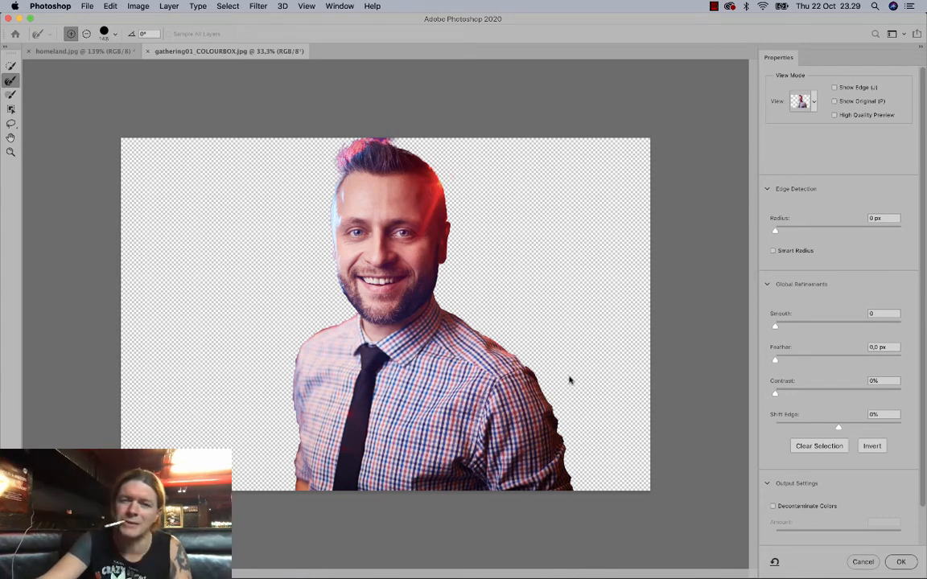
left_click(900, 562)
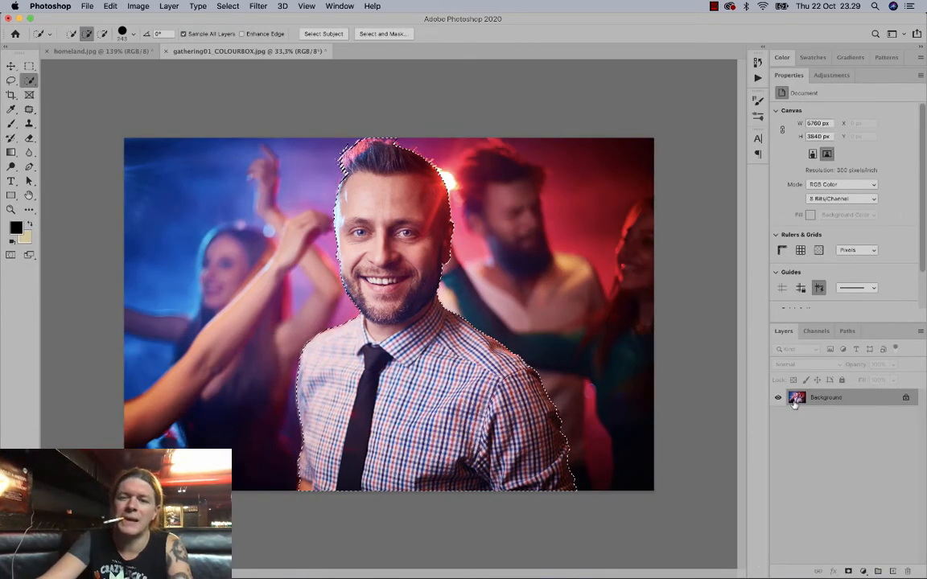
Invert the selection and add a Black & White adjustment layer over the surroundings, keeping its opacity at 100%.
left_click(863, 572)
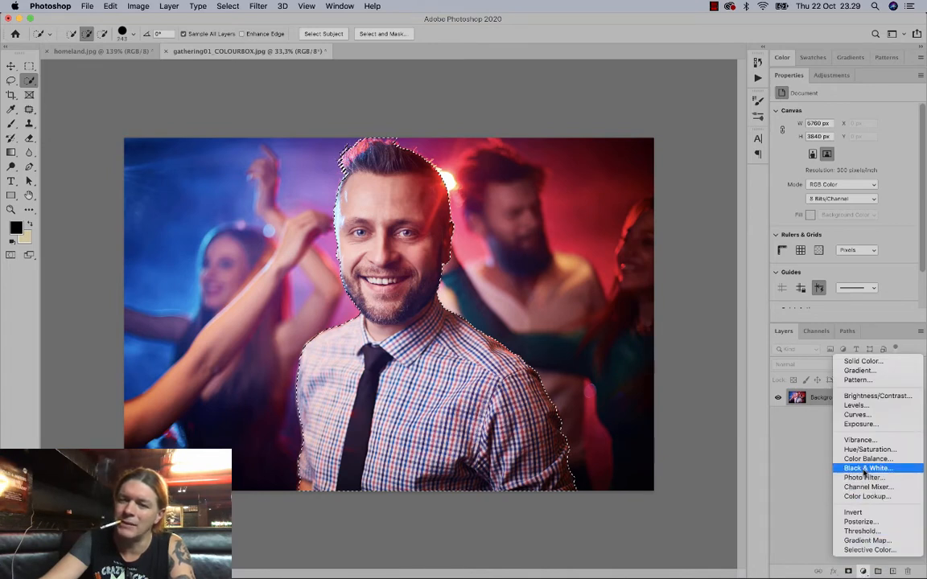
left_click(813, 477)
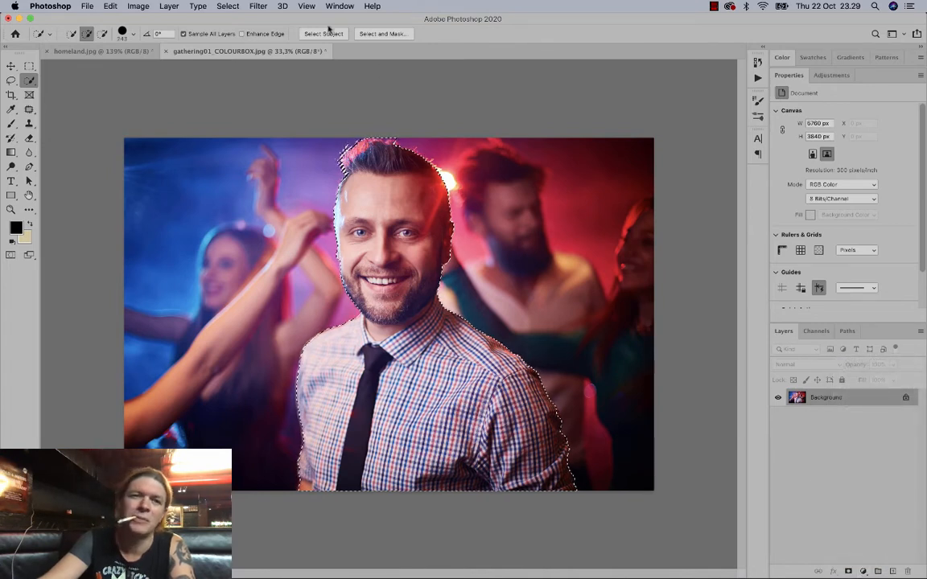
left_click(228, 5)
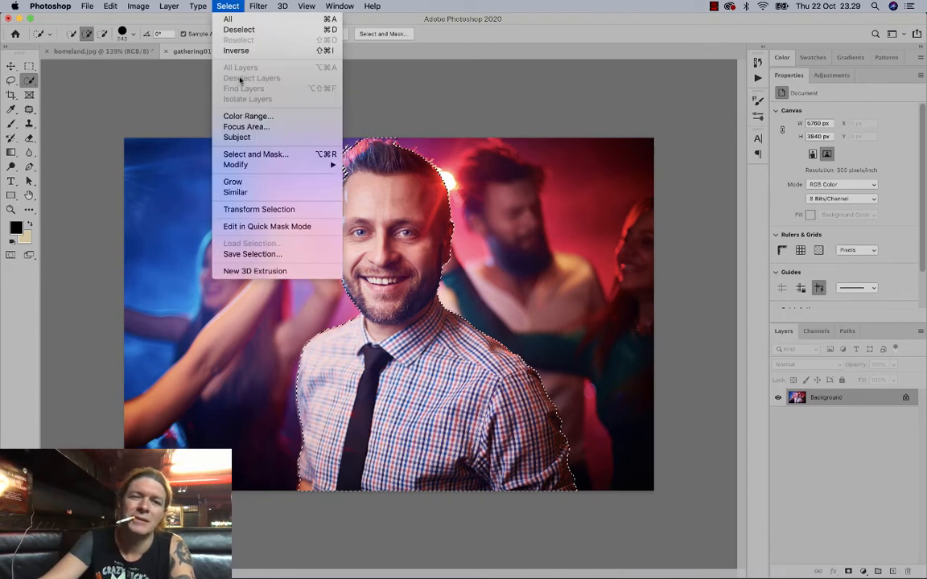
left_click(241, 50)
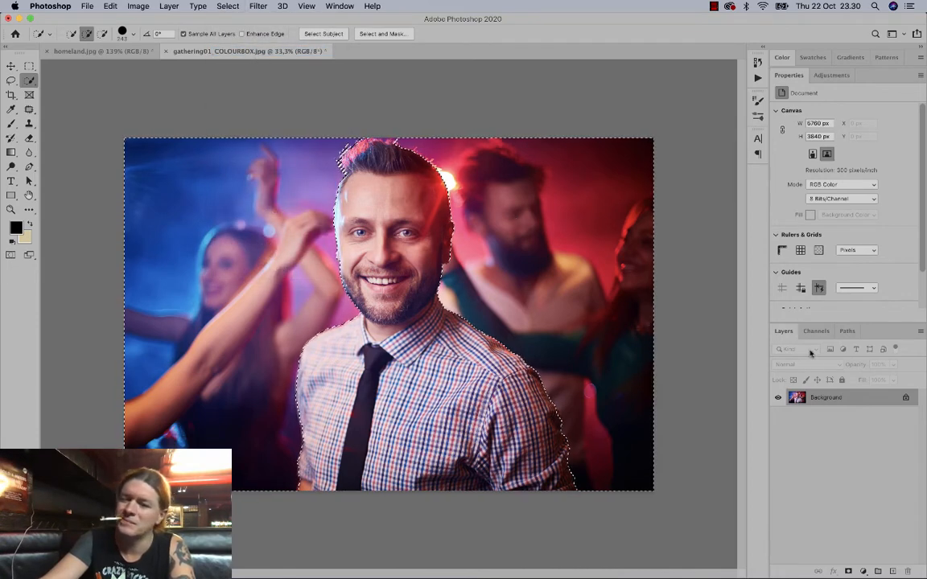
left_click(863, 572)
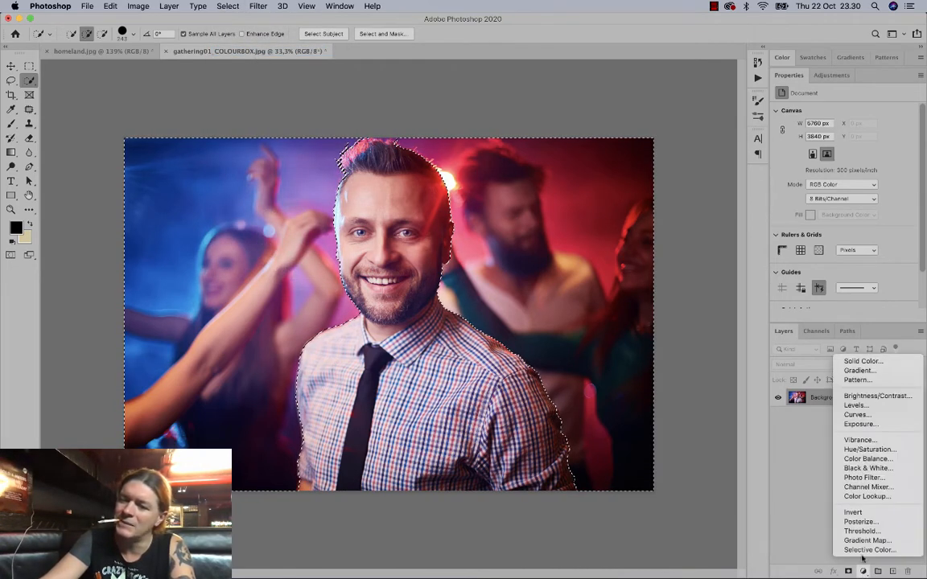
left_click(864, 468)
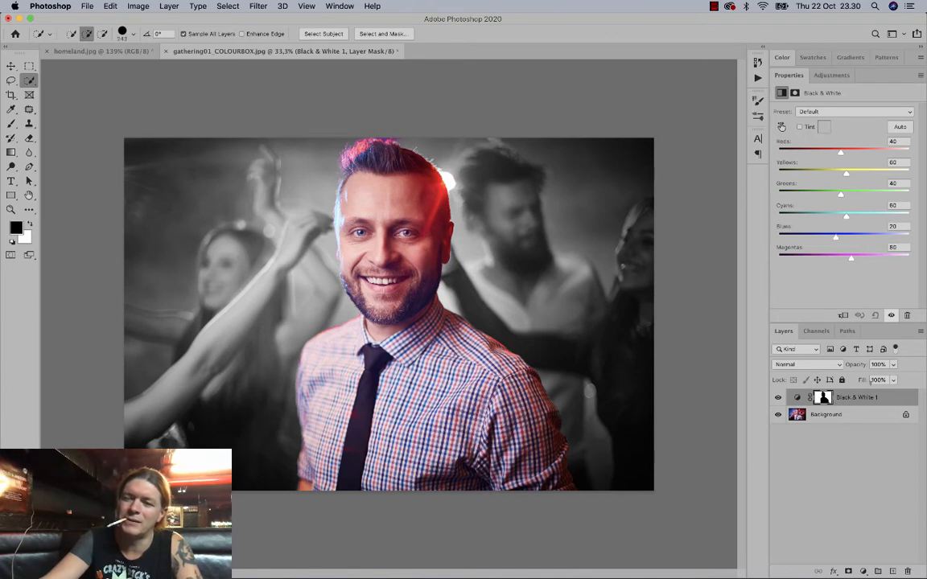
left_click_drag(889, 364, 868, 379)
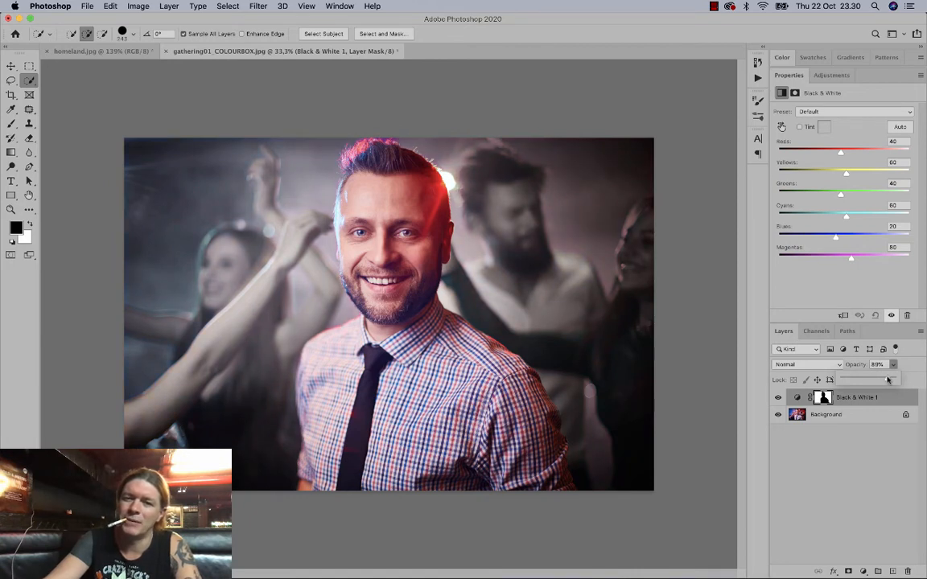
left_click_drag(890, 380, 900, 380)
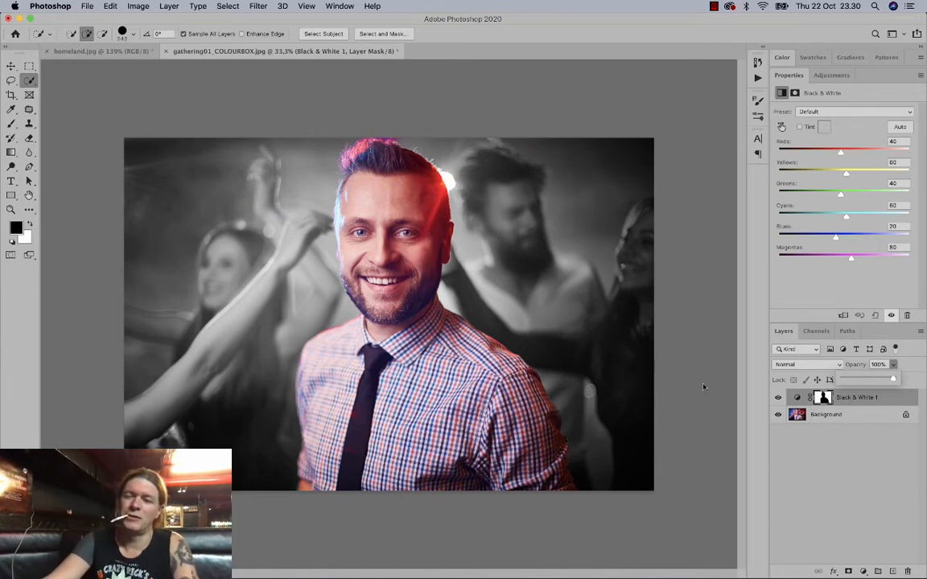
Paint white on the Black & White layer's mask over the man's shirt with a 444 px brush, and switch to the homeland.jpg reference.
left_click(822, 399)
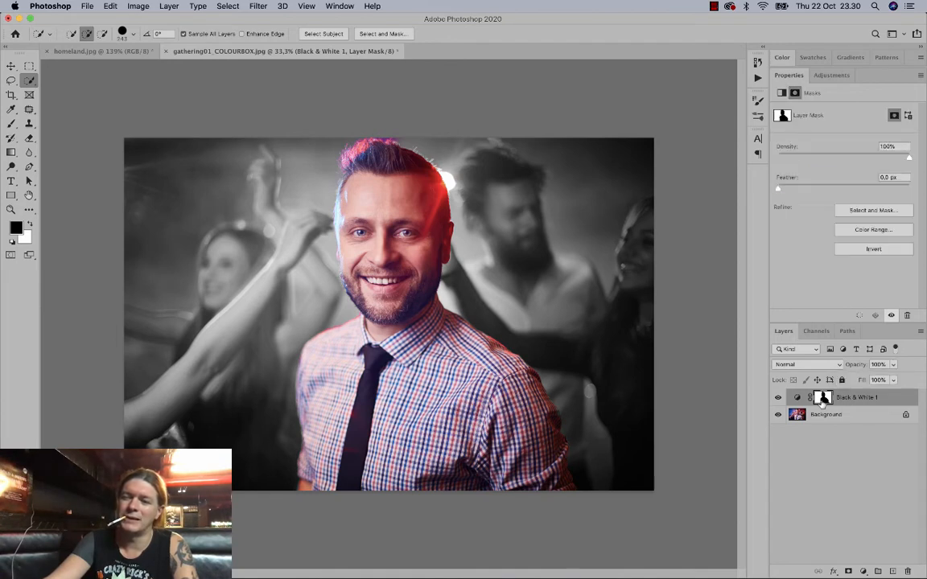
left_click(12, 125)
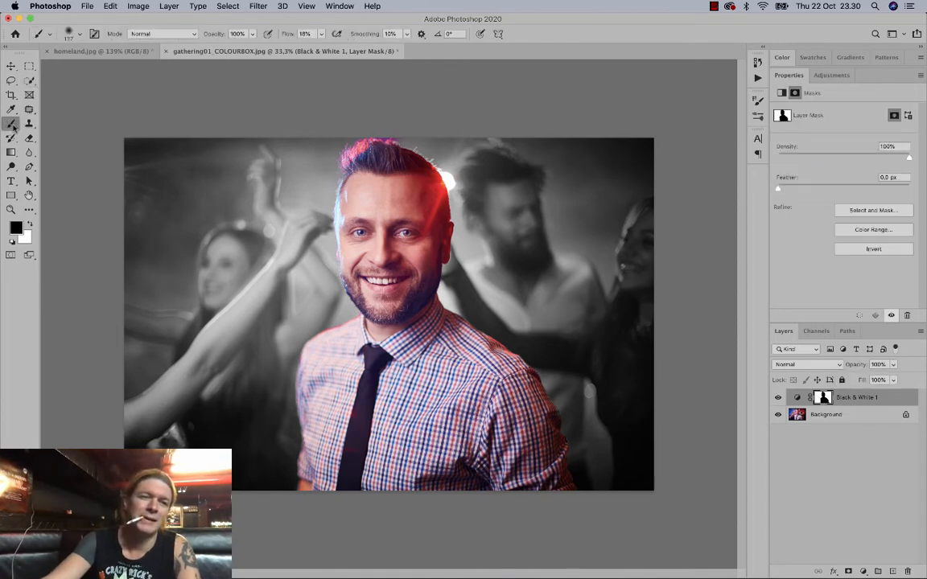
key("x")
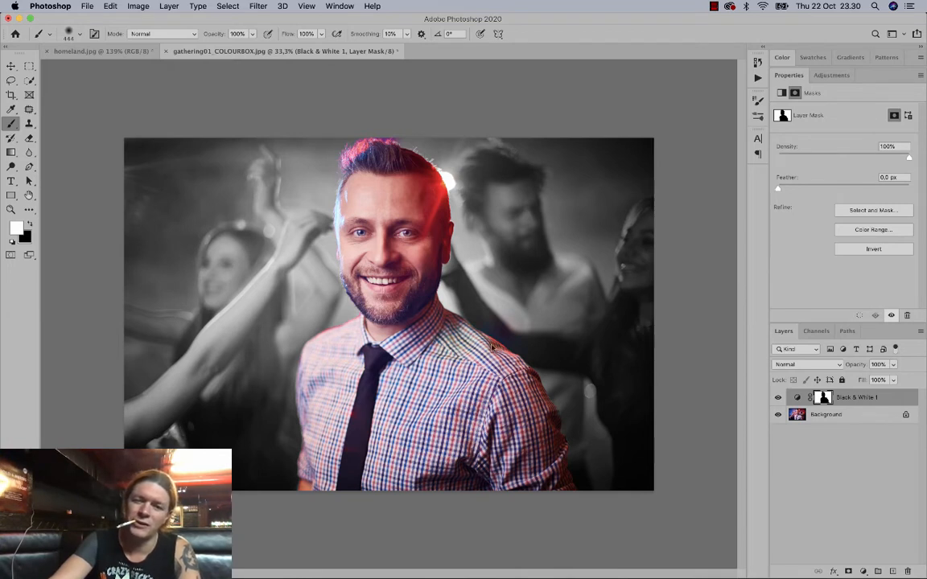
mouse_move(354, 441)
left_mouse_down()
mouse_move(284, 433)
mouse_move(475, 434)
mouse_move(591, 488)
mouse_move(501, 475)
left_mouse_up()
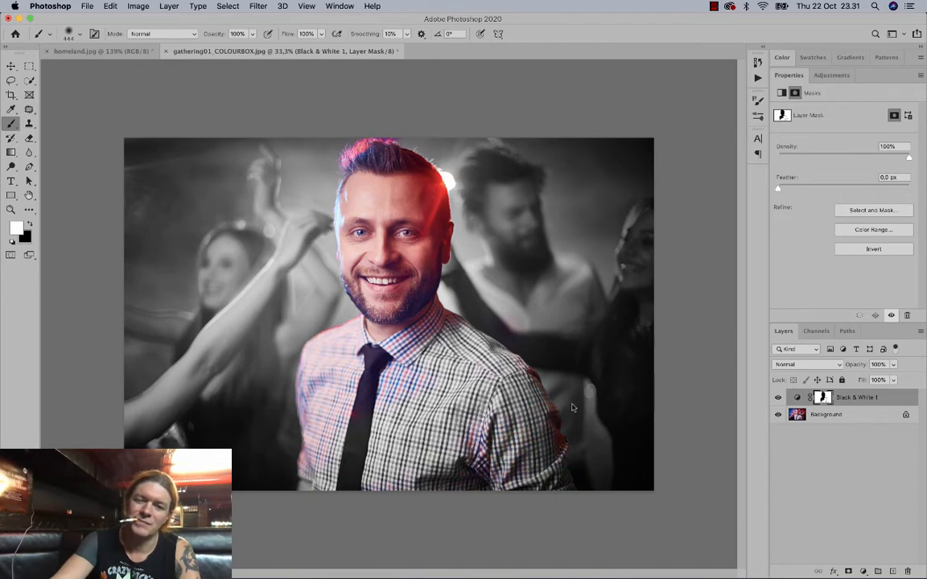
left_click(117, 50)
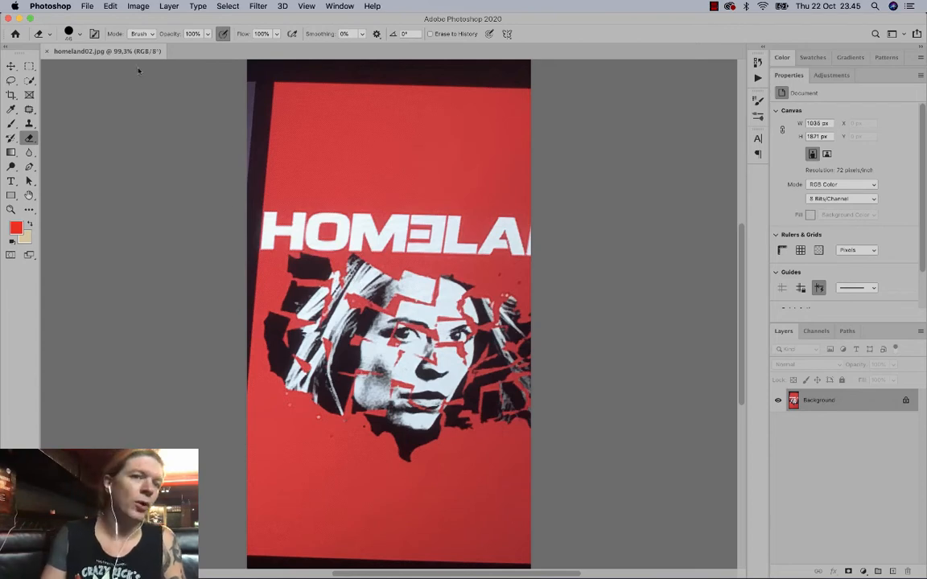
Open map_of_denmark.ai and Rocken_by_BRKNRIB.jpg from the homeland02 folder, importing the map 15 cm wide at 300 pixels/inch.
left_click(87, 5)
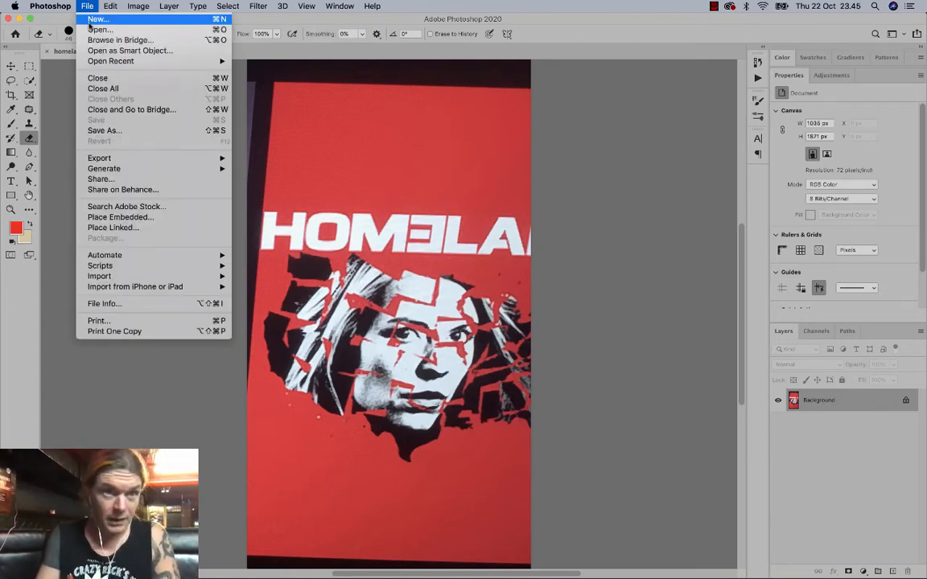
left_click(100, 29)
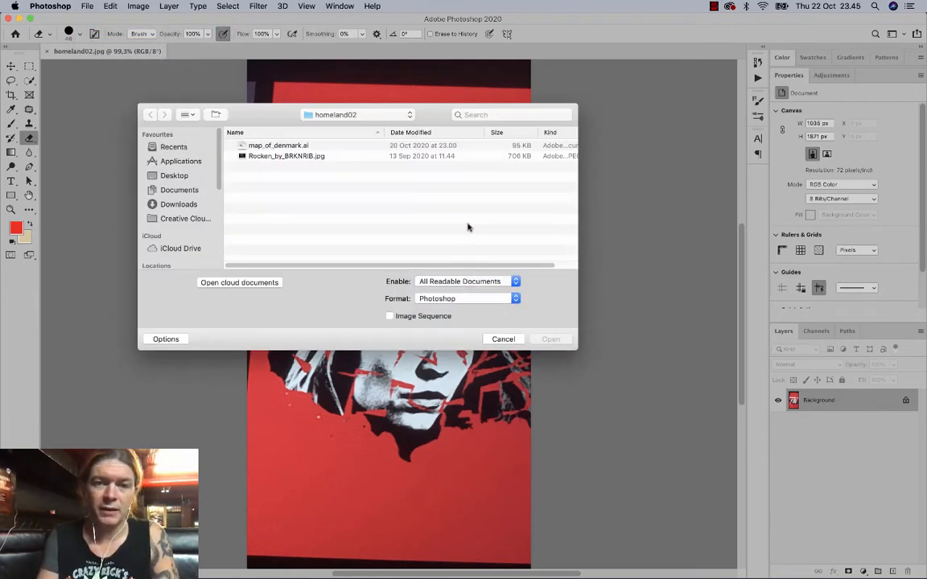
left_click(272, 144)
left_click(297, 157, "shift")
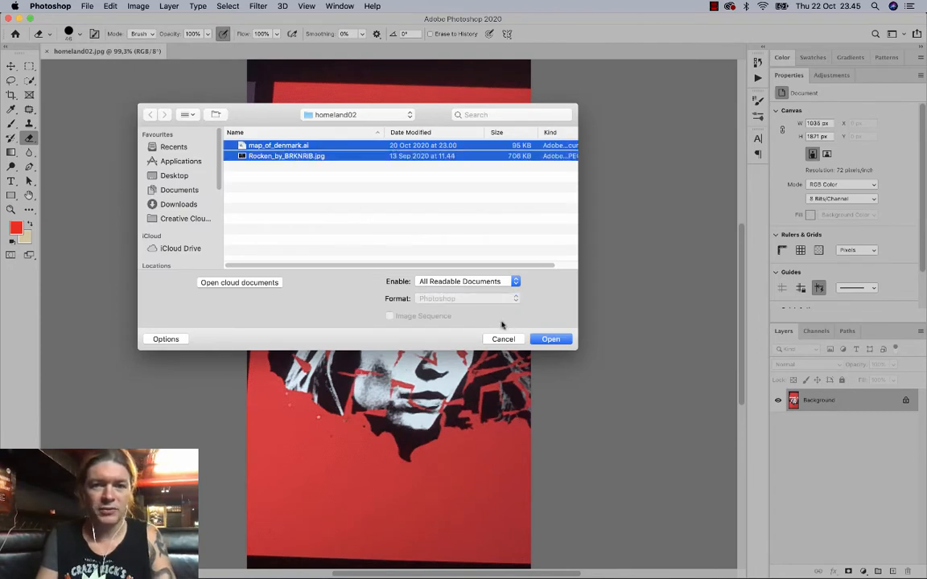
left_click(550, 339)
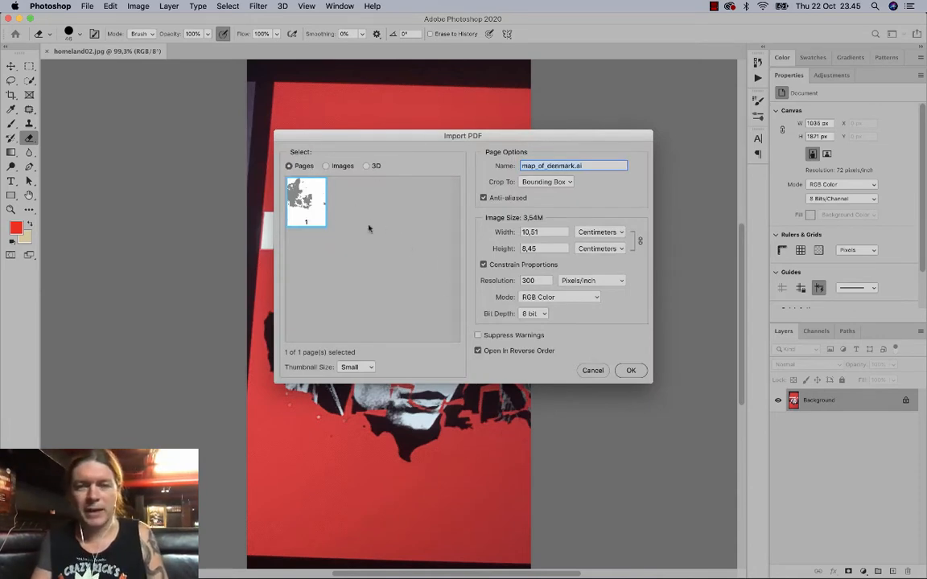
left_click(523, 277)
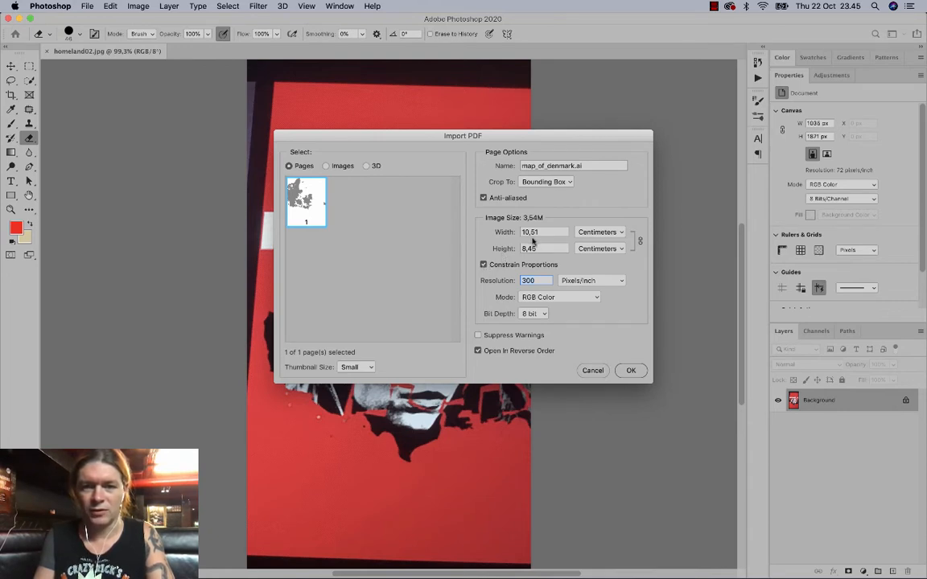
type("15")
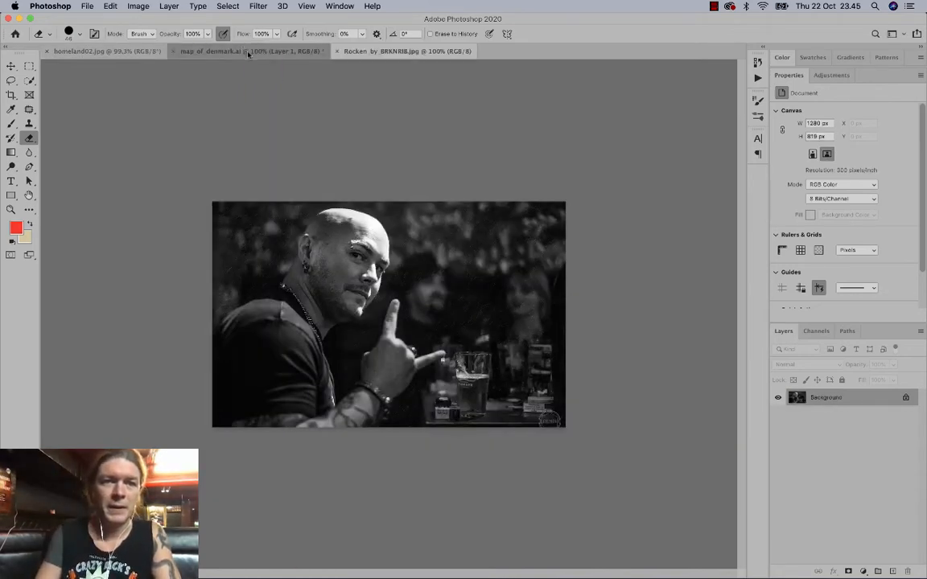
In map_of_denmark.ai, lasso and delete all the islands east of Jutland, including the two small northern ones, and deselect.
left_click(249, 50)
left_click(348, 53)
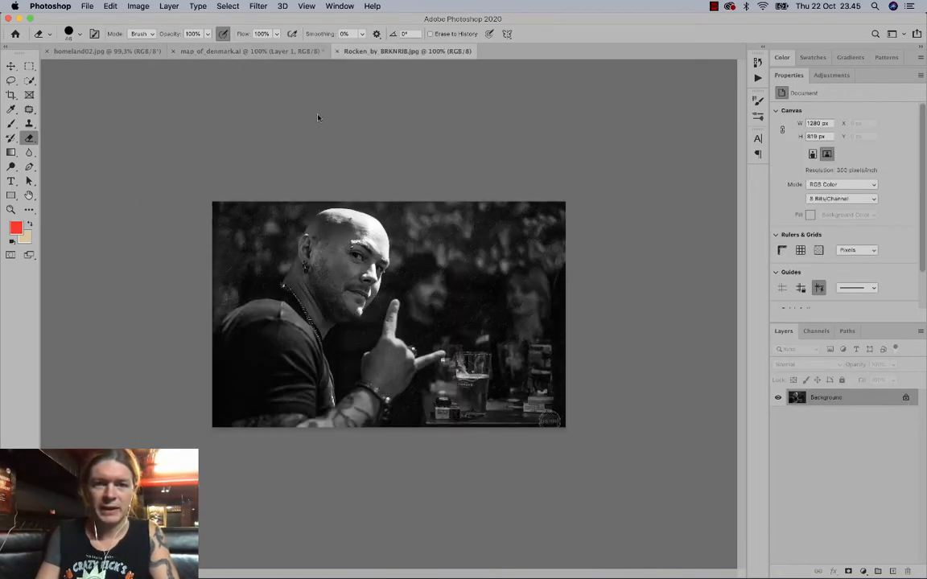
left_click(251, 52)
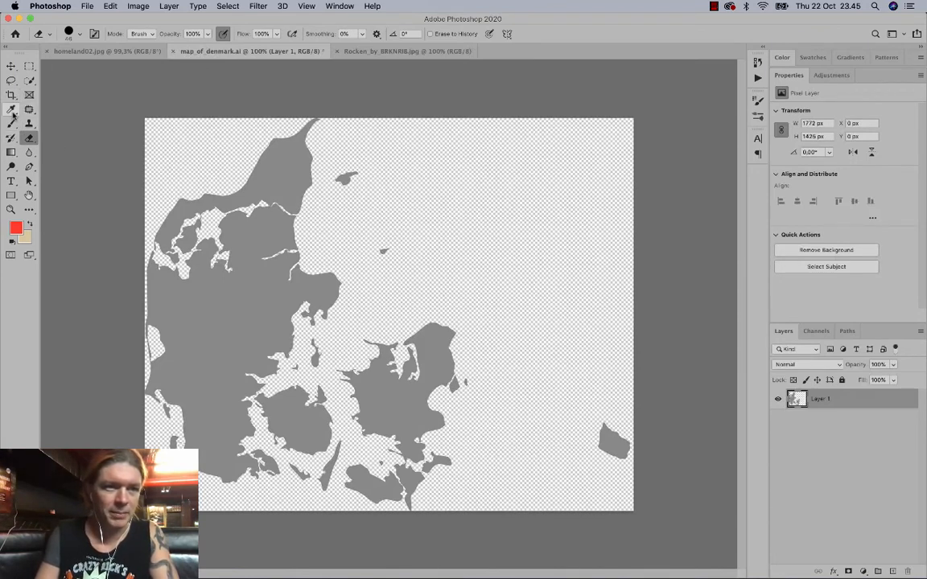
left_click(11, 80)
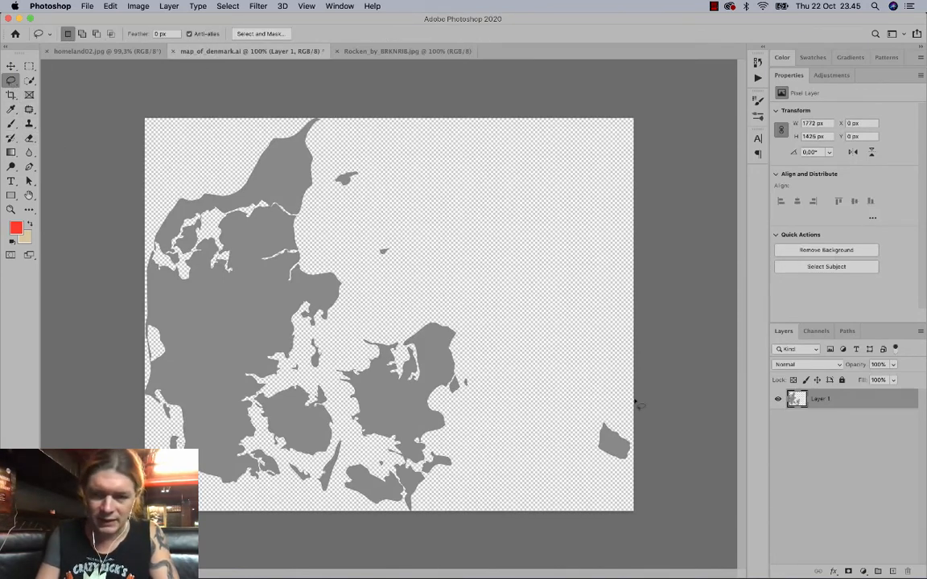
mouse_move(632, 400)
left_mouse_down()
mouse_move(561, 328)
mouse_move(482, 296)
mouse_move(360, 318)
mouse_move(348, 341)
mouse_move(307, 335)
mouse_move(279, 382)
mouse_move(251, 403)
mouse_move(306, 499)
mouse_move(368, 539)
mouse_move(415, 542)
mouse_move(506, 503)
mouse_move(576, 504)
mouse_move(661, 468)
left_mouse_up()
key("Delete")
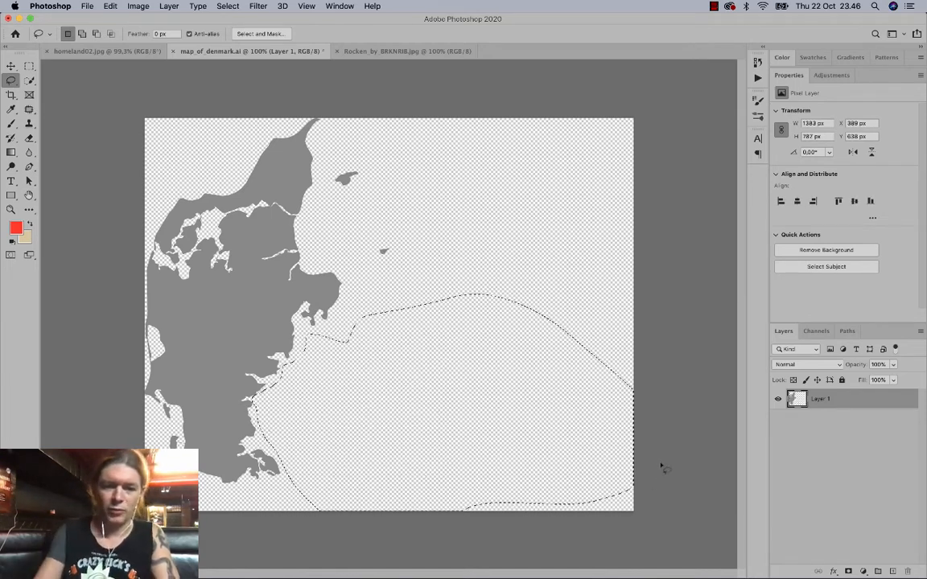
key("ctrl+d")
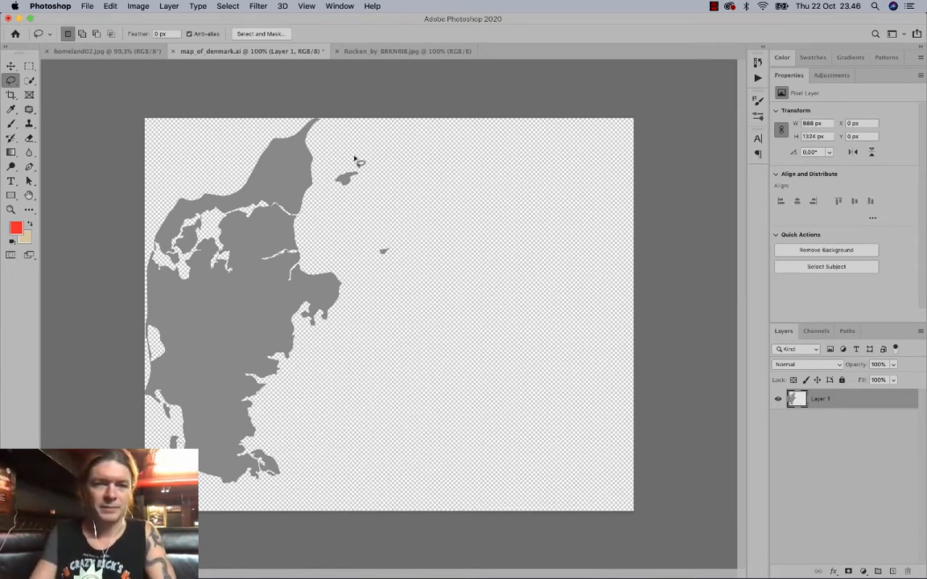
mouse_move(347, 152)
left_mouse_down()
mouse_move(336, 227)
mouse_move(380, 287)
mouse_move(412, 182)
left_mouse_up()
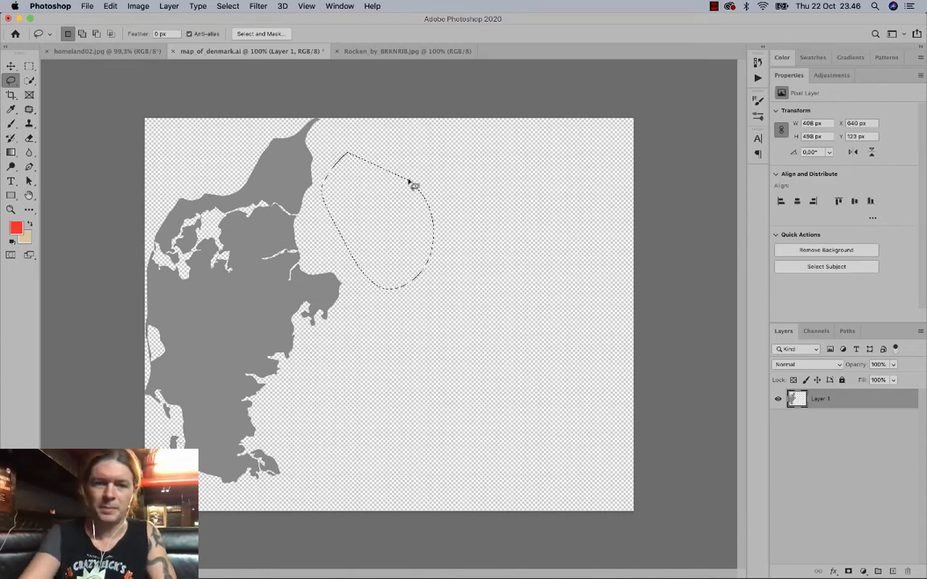
key("super+d")
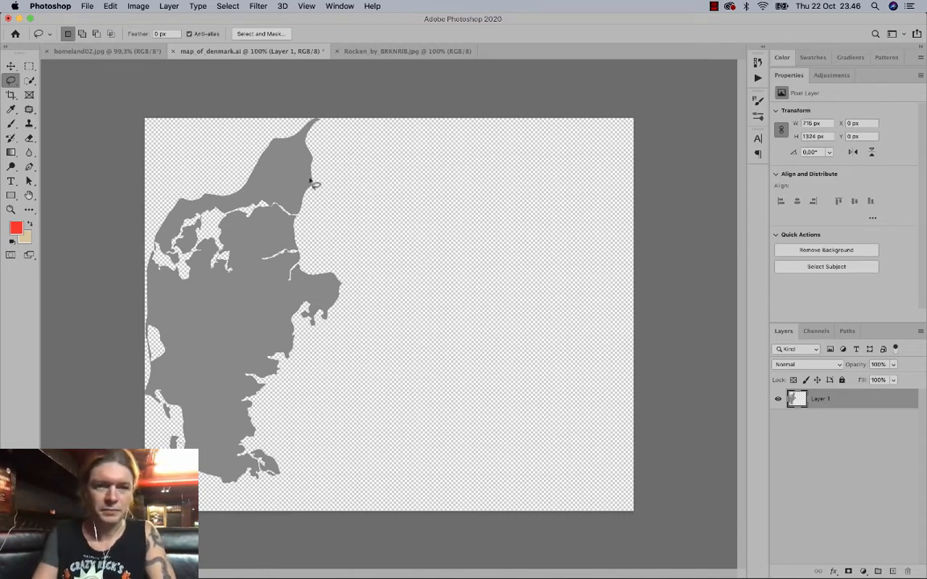
Crop the empty area east of Jutland off the map canvas.
left_click(13, 95)
left_click(633, 310)
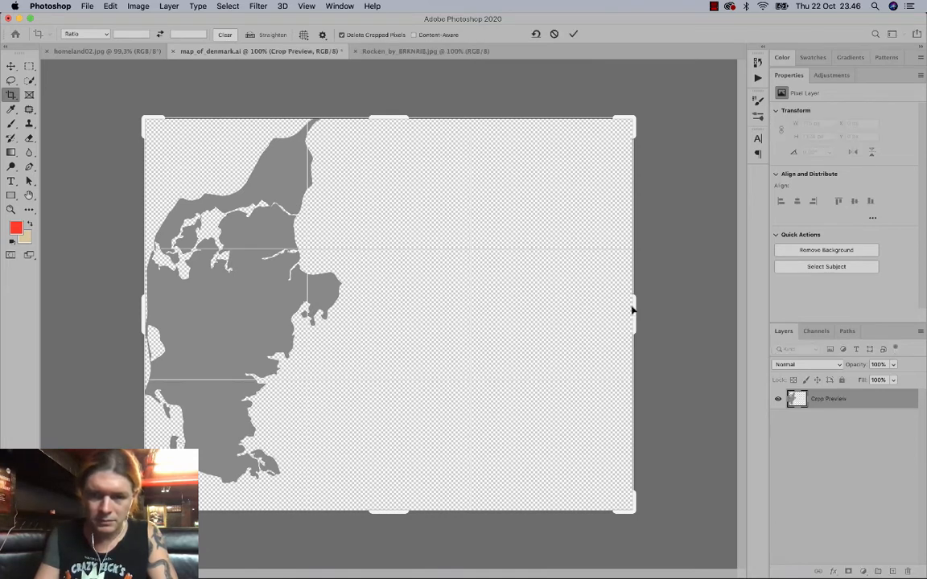
left_click_drag(636, 307, 495, 308)
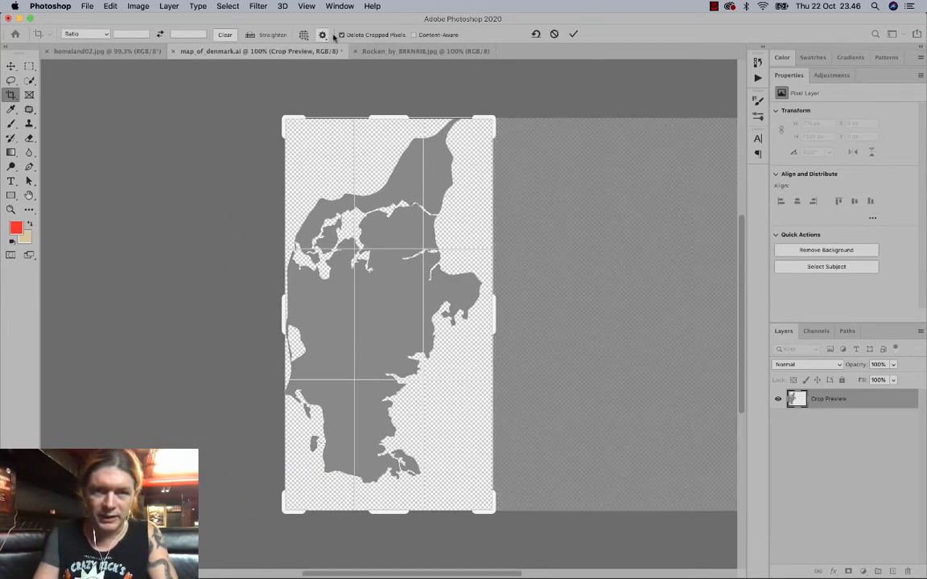
key("Return")
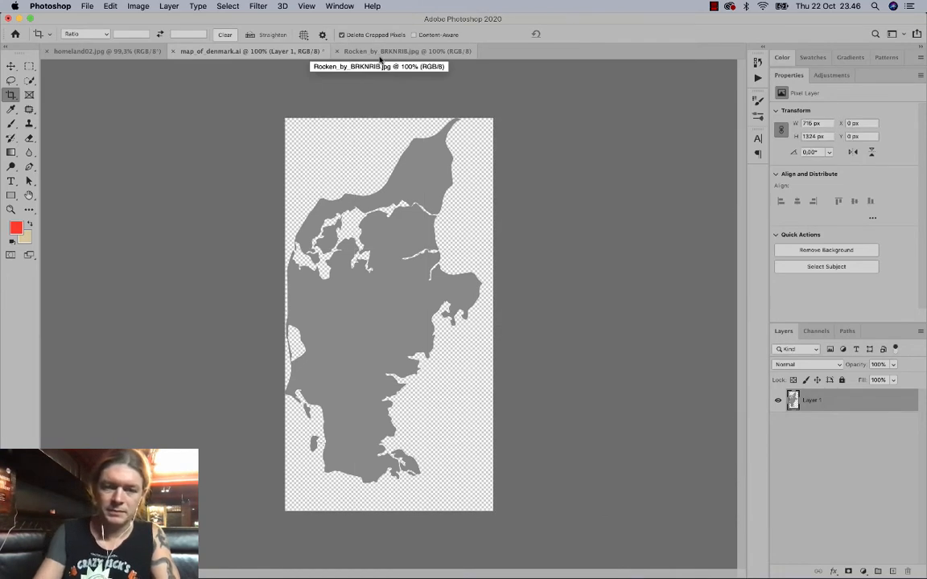
Copy the Rocken_by_BRKNRIB.jpg photo into map_of_denmark.ai as a new layer above the map.
left_click(408, 51)
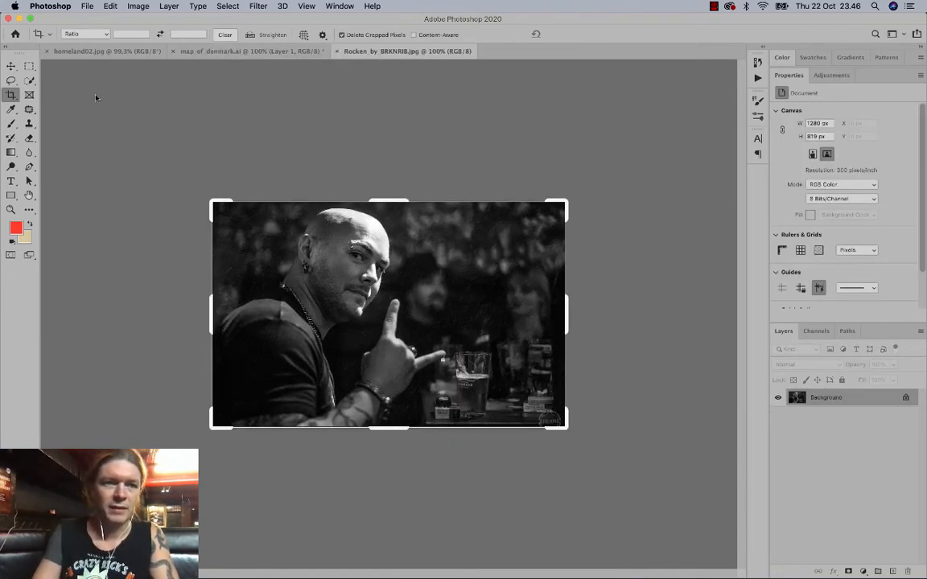
left_click(10, 66)
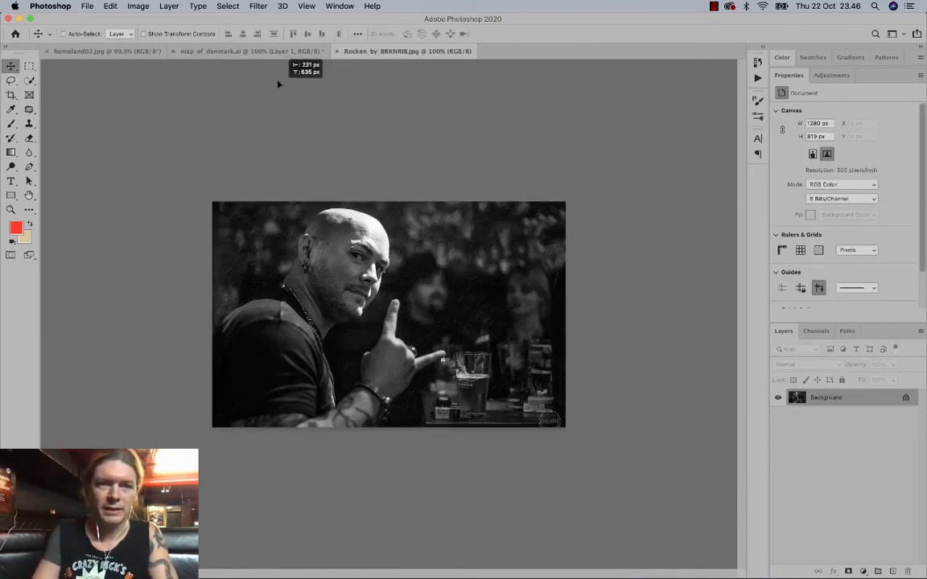
left_click_drag(294, 124, 429, 323)
Scale the photo layer proportionally to about 181% and position it to cover the whole canvas with the man's face and raised hand in view.
key("super+t")
left_click_drag(558, 258, 745, 83)
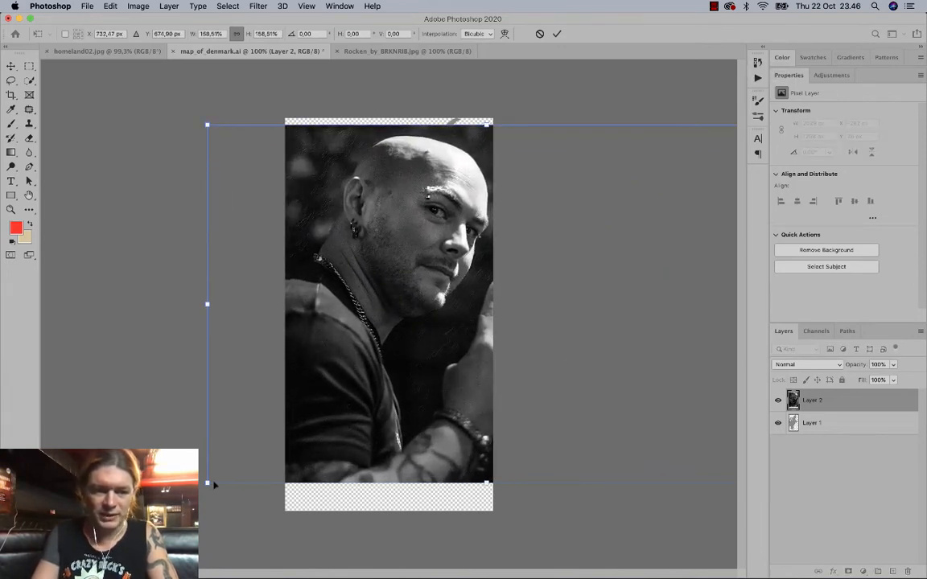
left_click_drag(208, 483, 143, 520)
key("super+minus")
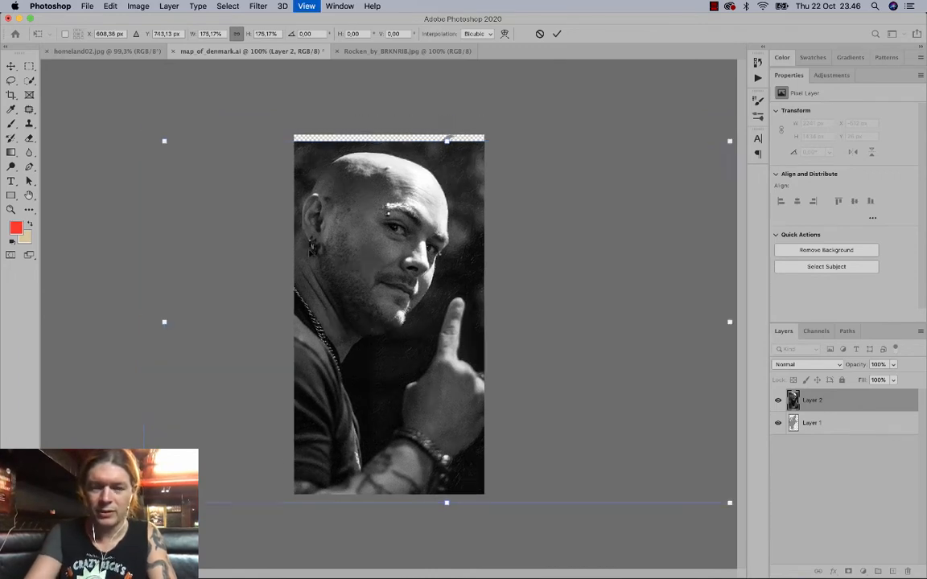
left_click_drag(635, 187, 651, 180)
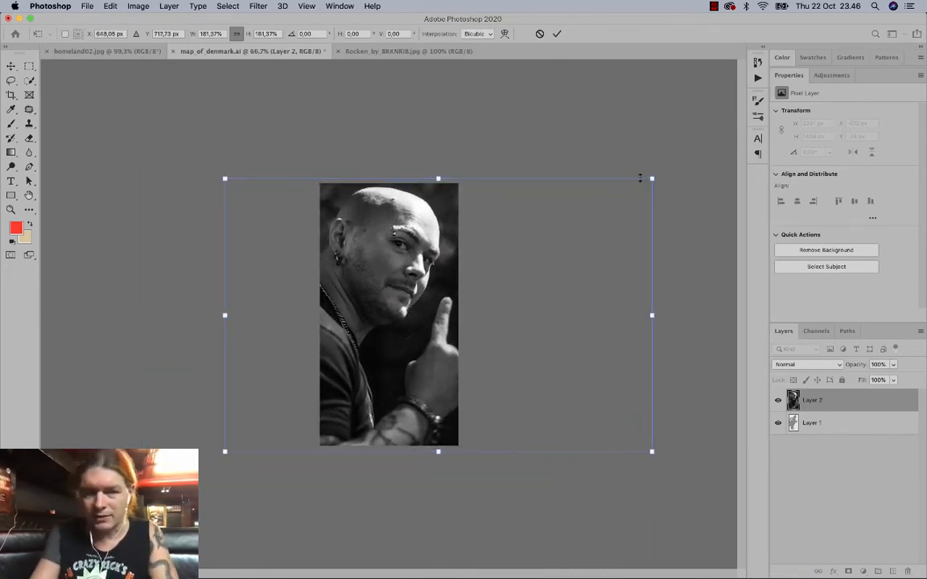
key("Return")
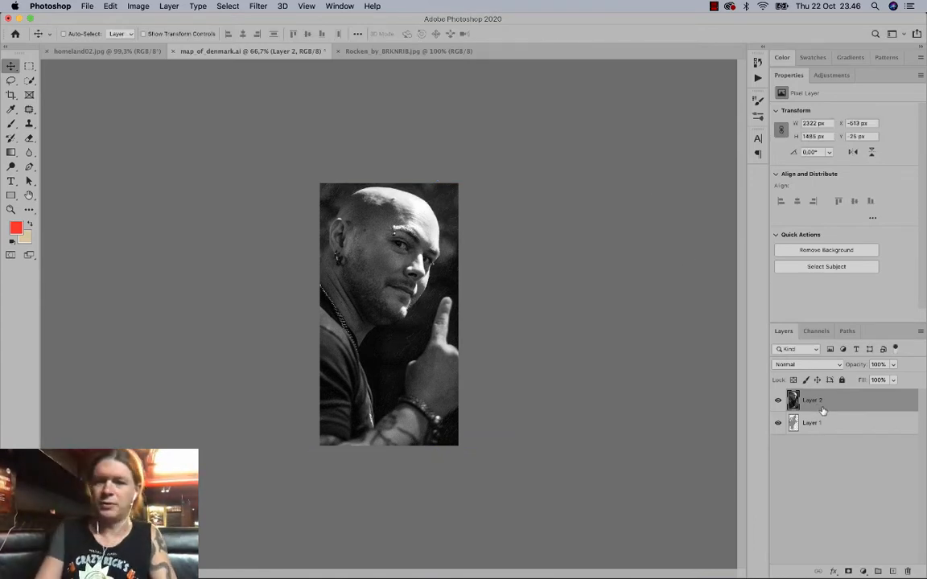
Clip the photo layer to the Jutland map layer and reposition it so the man's face sits inside the land shape.
left_click_drag(400, 279, 470, 293)
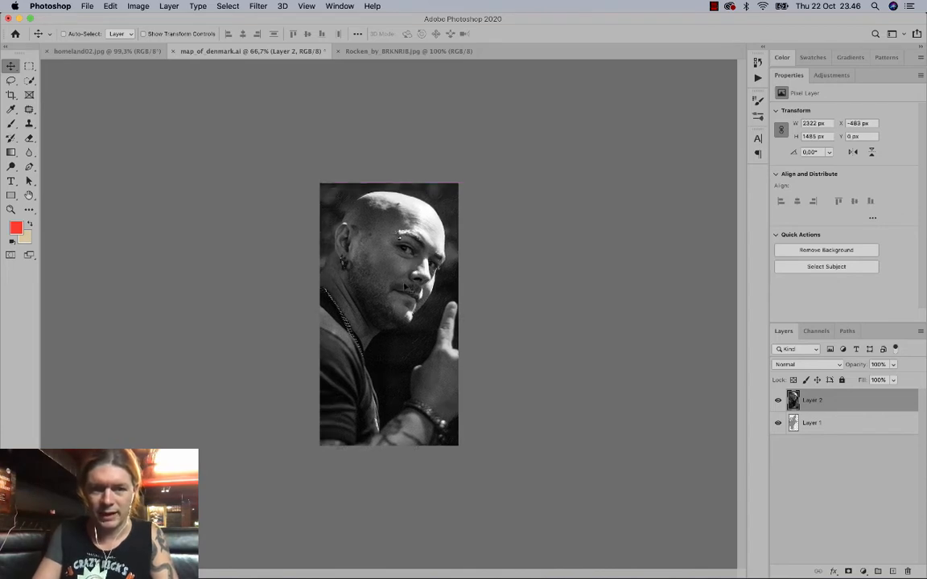
left_click(844, 409, "alt")
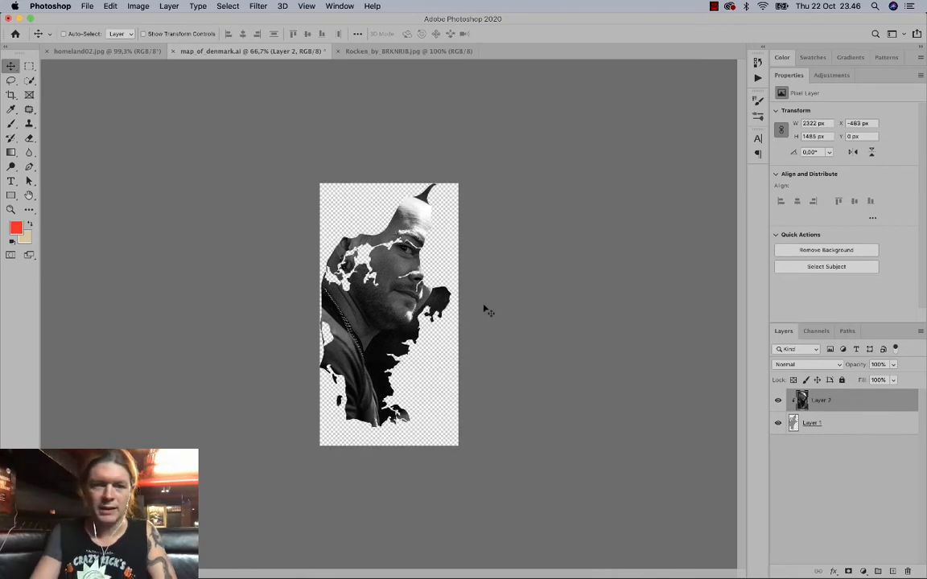
left_click_drag(408, 241, 396, 290)
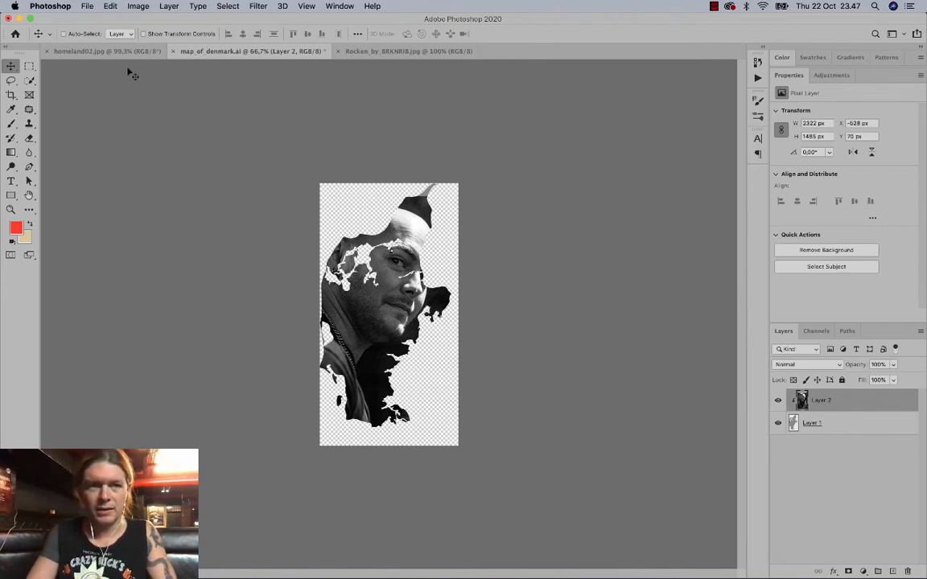
Check the homeland02.jpg reference, then add an empty layer to map_of_denmark.ai and place it beneath the map layer.
left_click(109, 50)
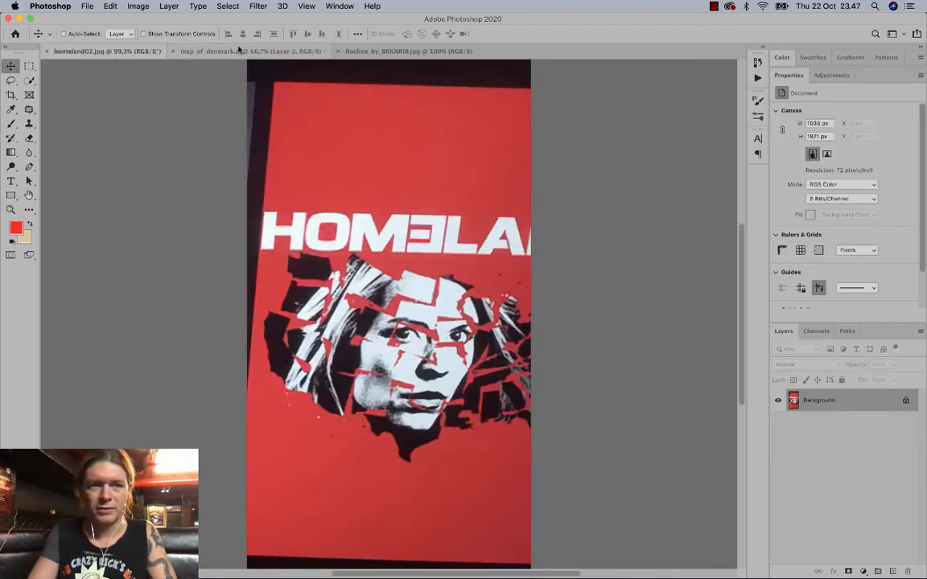
left_click(239, 50)
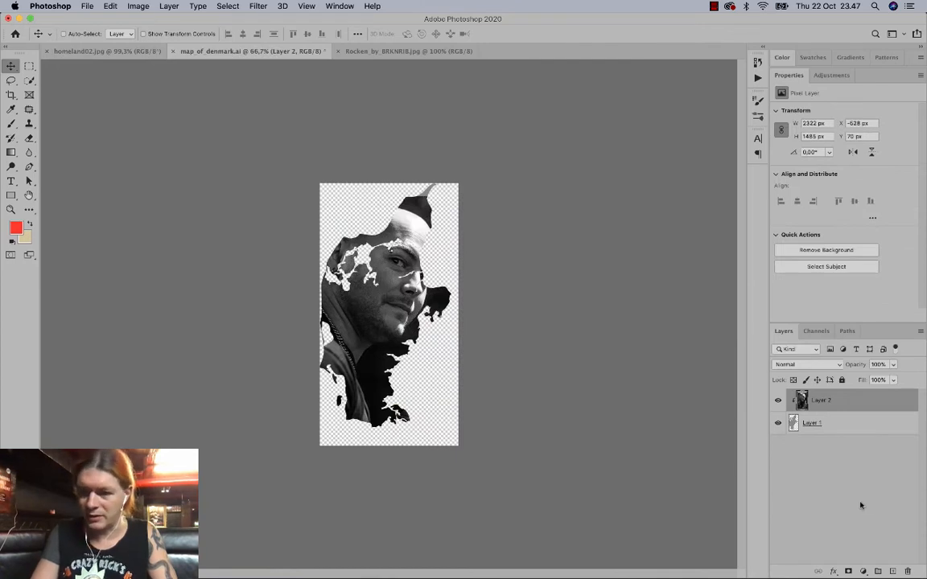
left_click(892, 571)
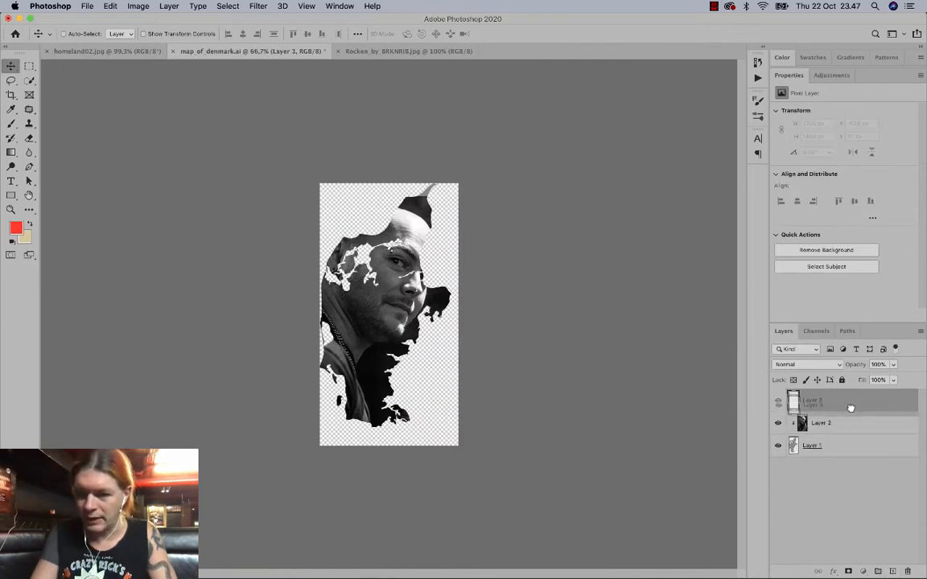
left_click_drag(848, 407, 851, 456)
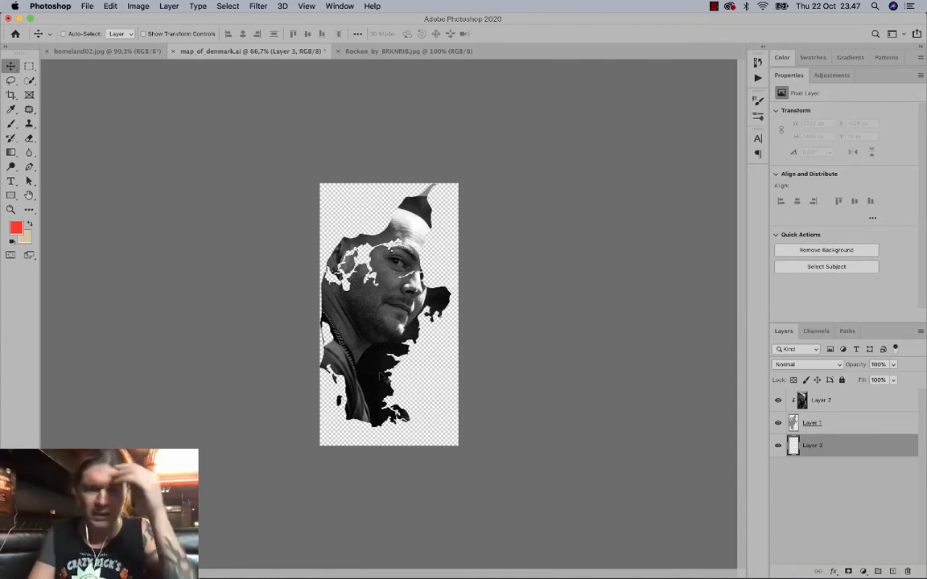
Enlarge the canvas by 3 cm in width and 3 cm in height, relative to its current size and anchored at the centre.
left_click(136, 5)
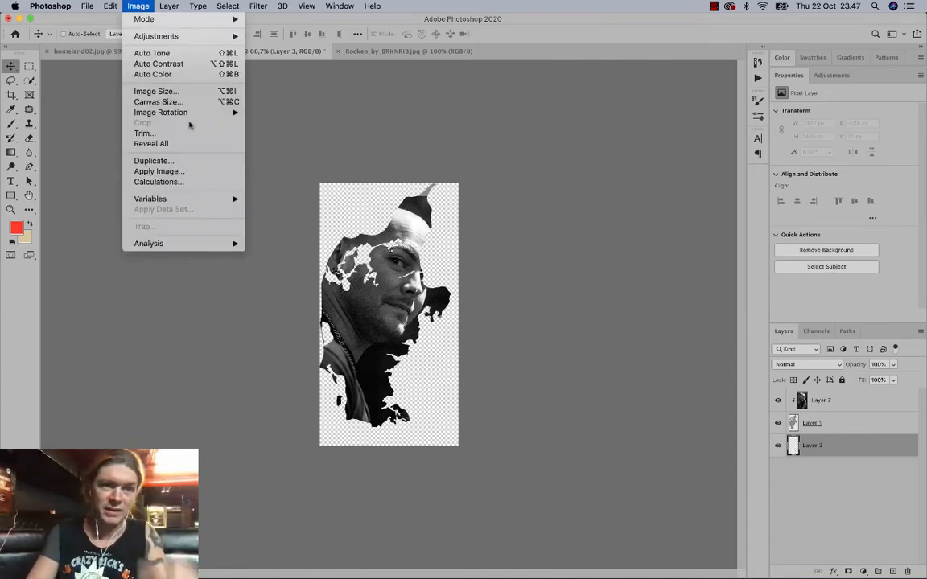
left_click(179, 101)
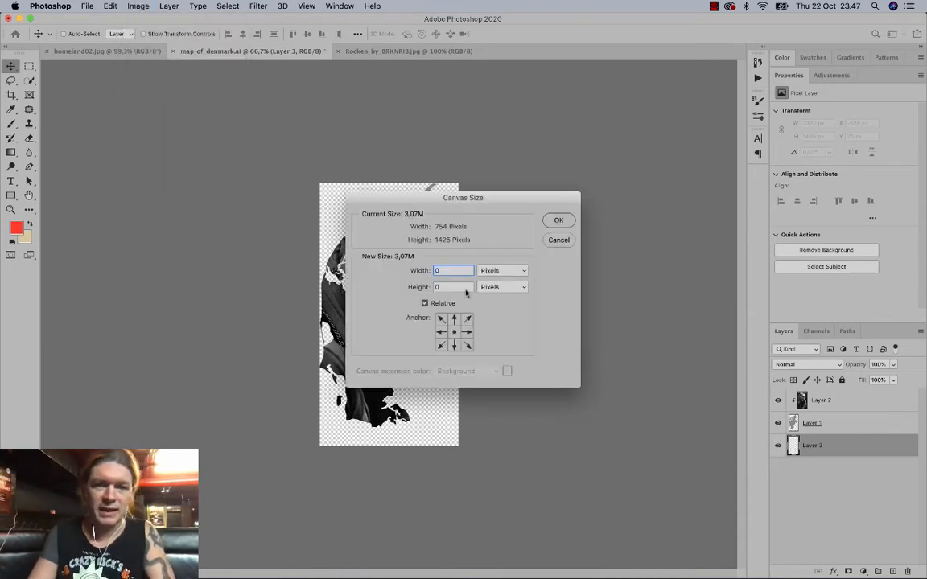
left_click(425, 304)
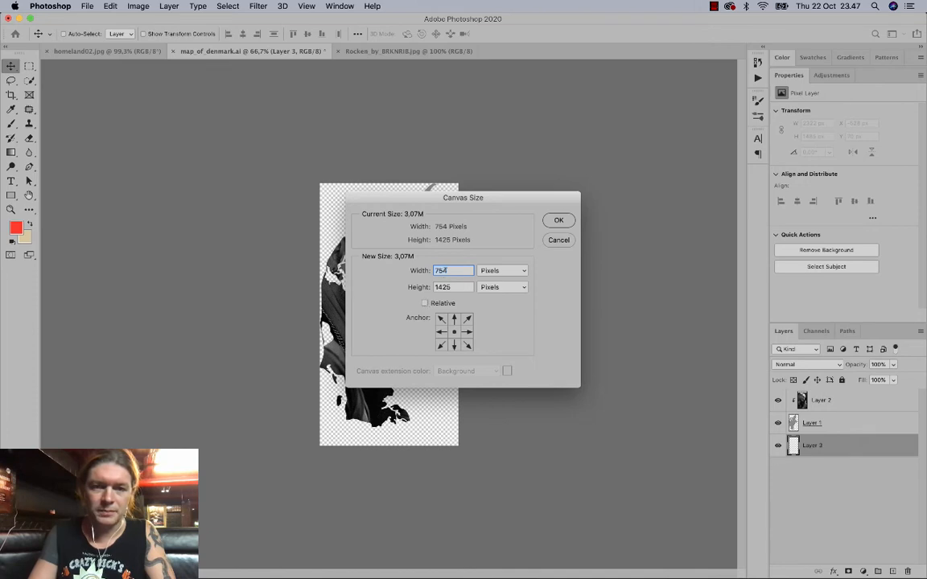
left_click(424, 303)
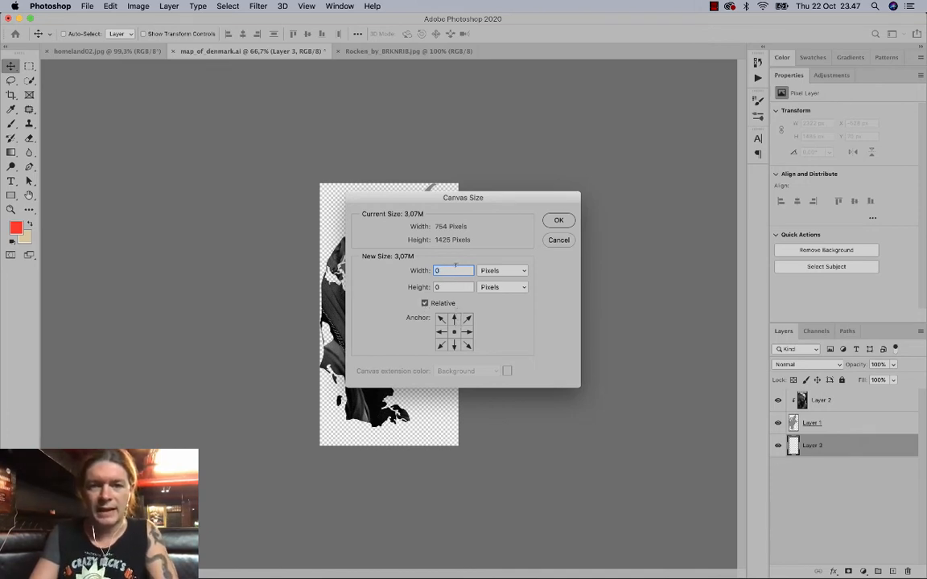
left_click(502, 271)
left_click(499, 287)
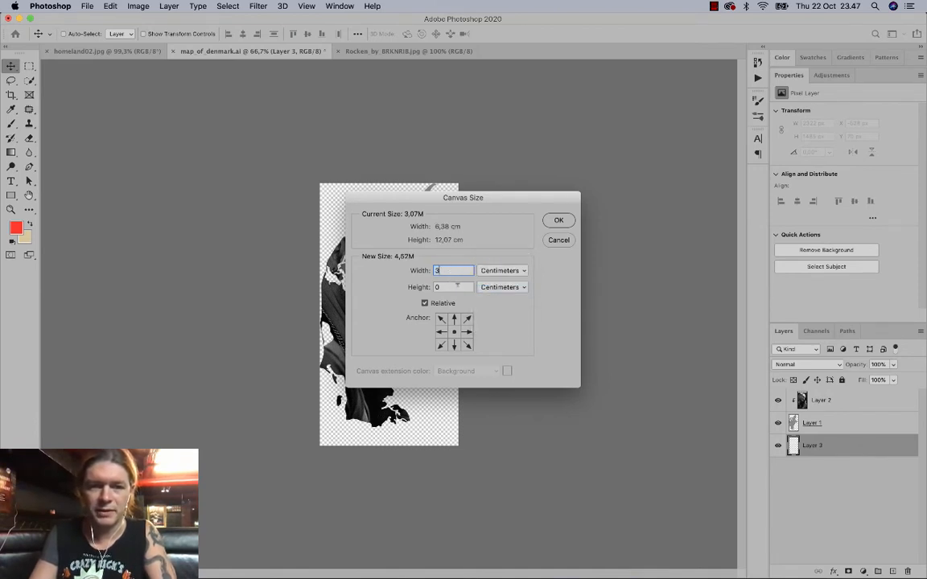
key("Tab")
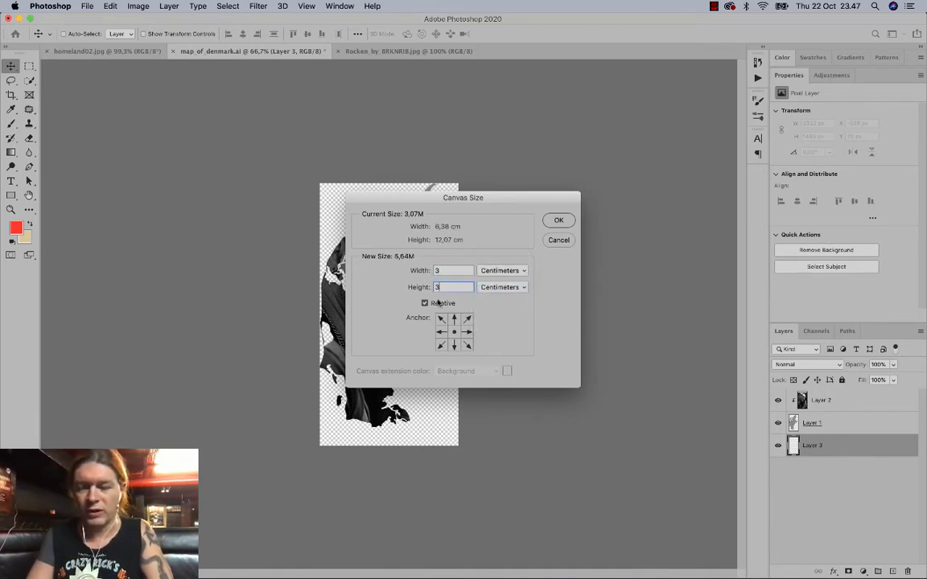
left_click(557, 221)
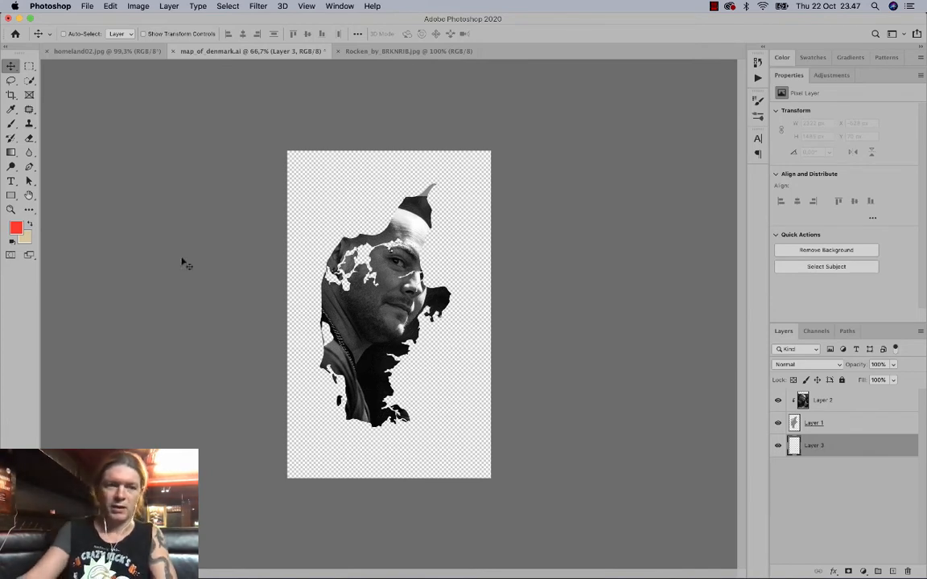
Fill the empty layer beneath the map with the red foreground colour ff0000 and compare the composition with homeland02.jpg.
left_click(16, 227)
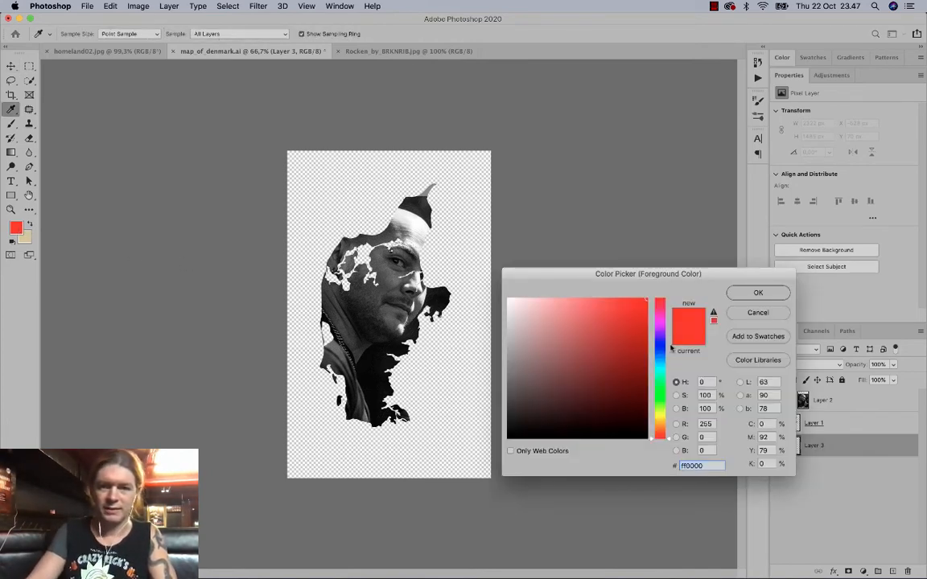
left_click(758, 294)
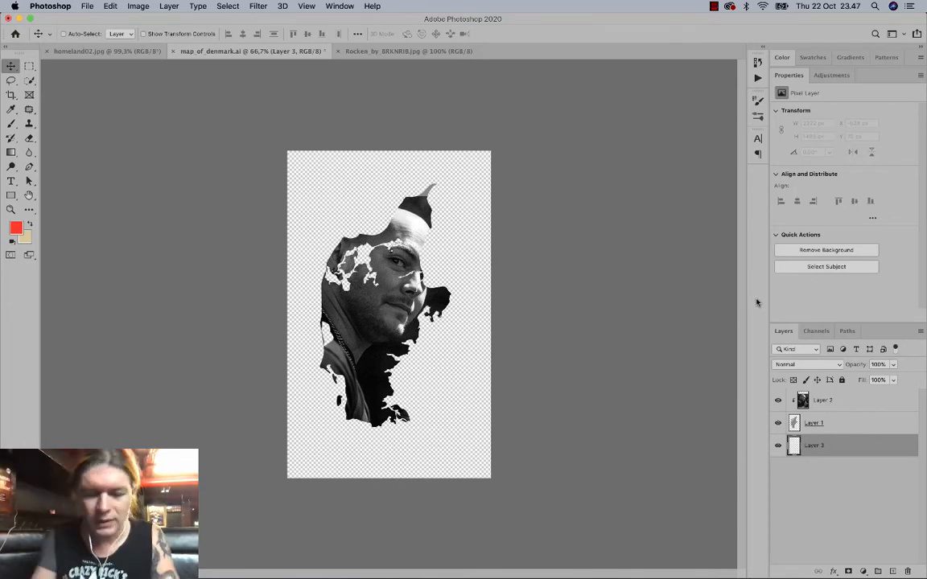
key("alt+BackSpace")
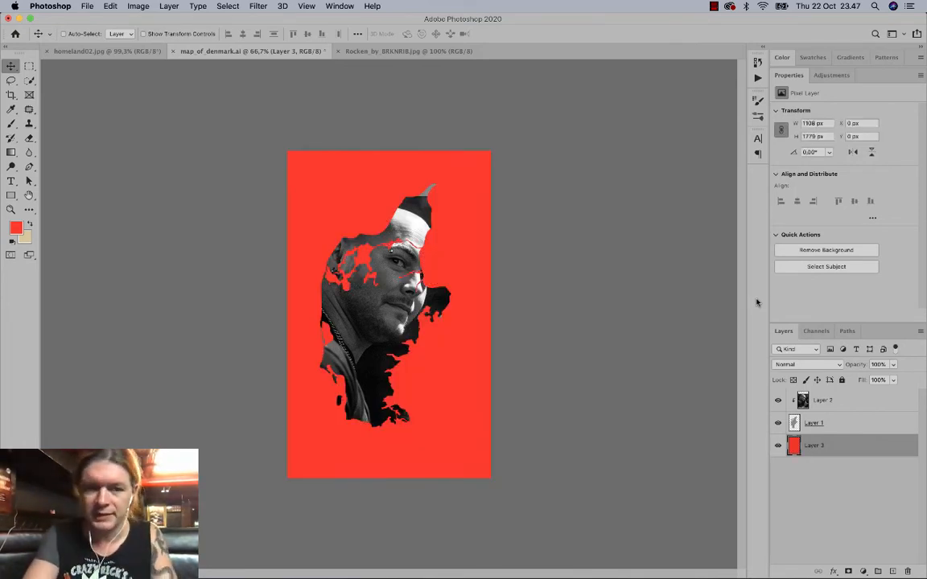
left_click(140, 53)
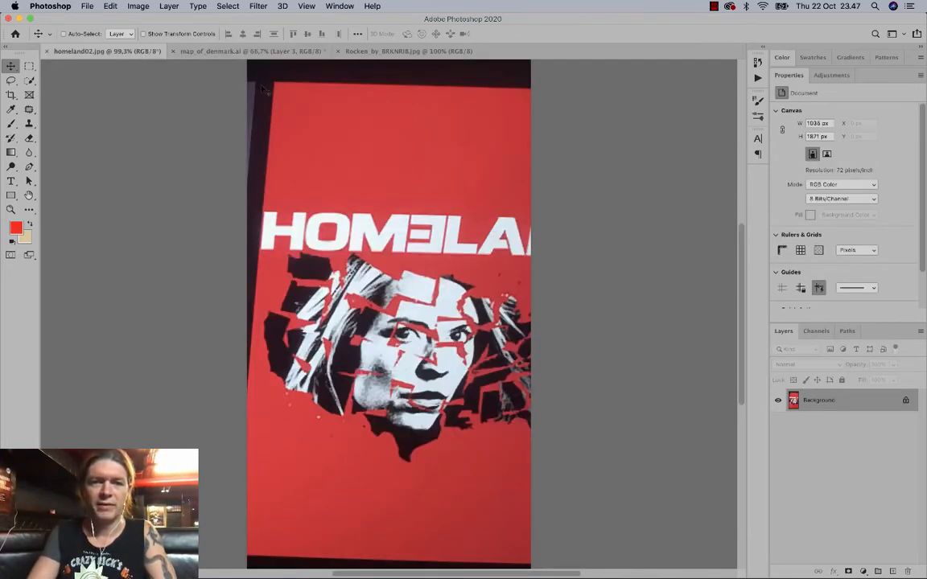
left_click(231, 52)
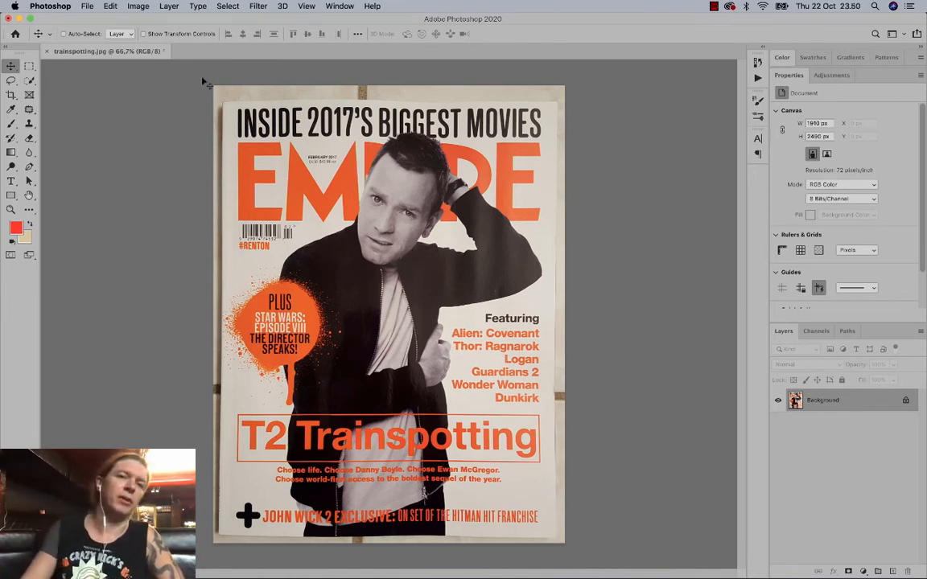
Browse for files to open in the trainspotting folder inside T6_Assessing_and_imitating/Movie_covers.
left_click(93, 6)
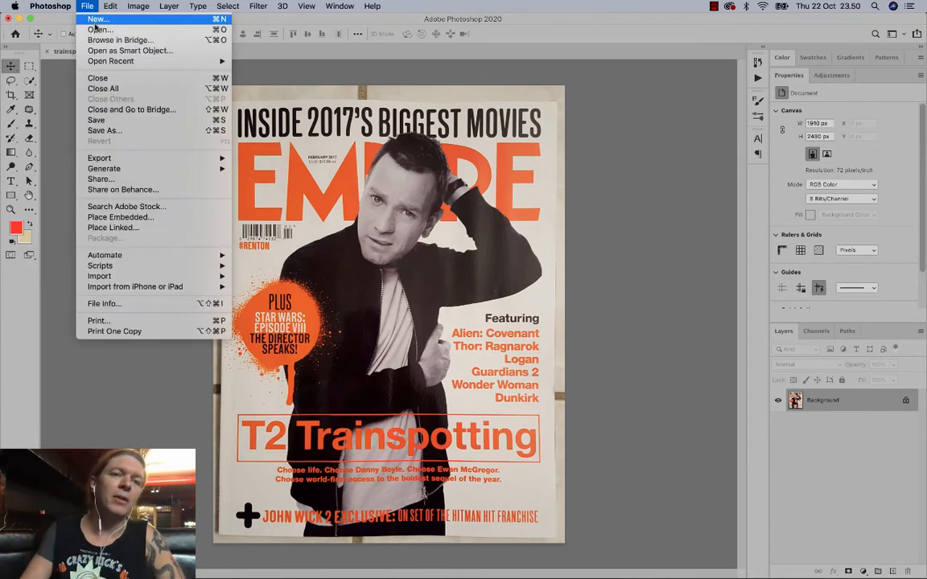
left_click(93, 27)
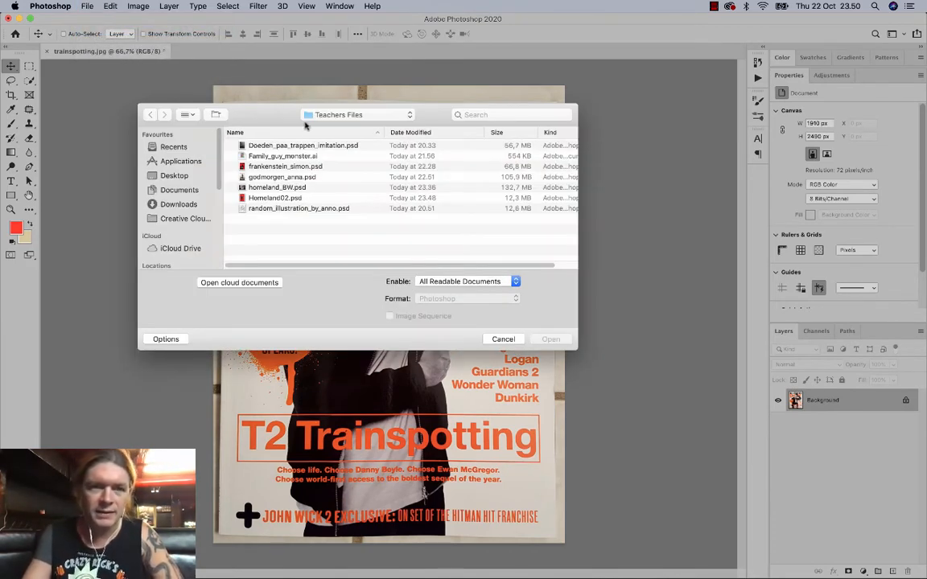
left_click(308, 117)
left_click(306, 128)
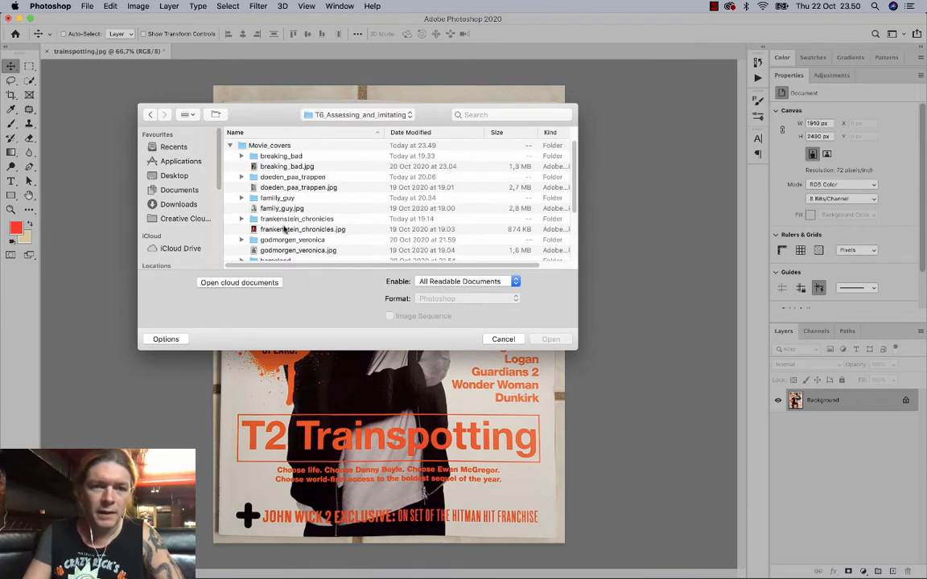
scroll(284, 230, "down", 5)
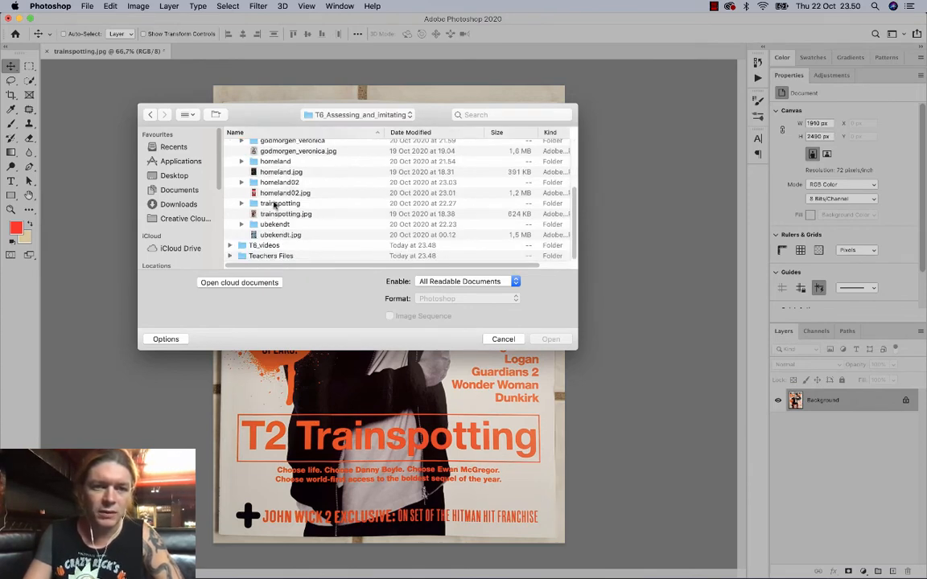
double_click(273, 204)
Preview Rocken_Perlefar_by_BRKNRIB.jpg and the splatter-paint image, open both together, and view each one.
left_click(302, 146)
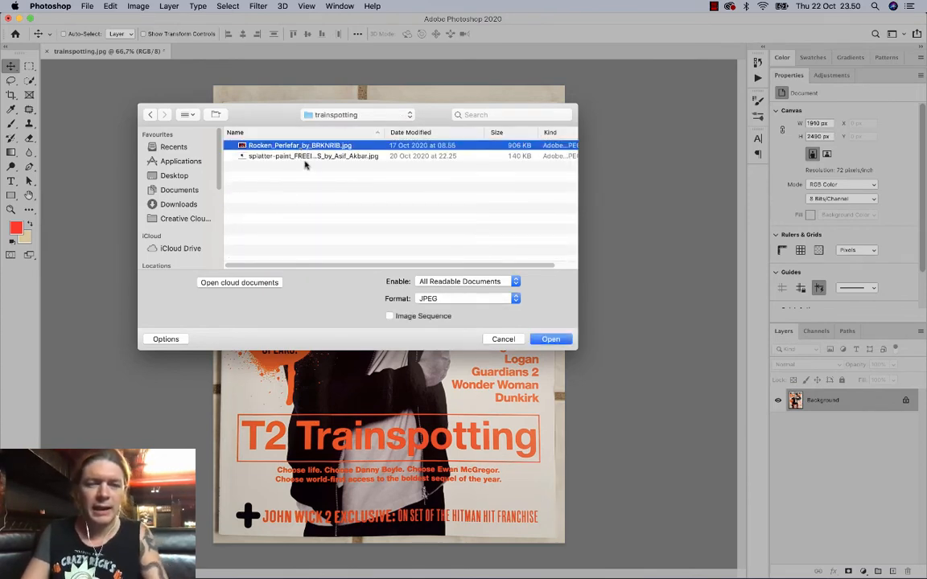
key("space")
key("space")
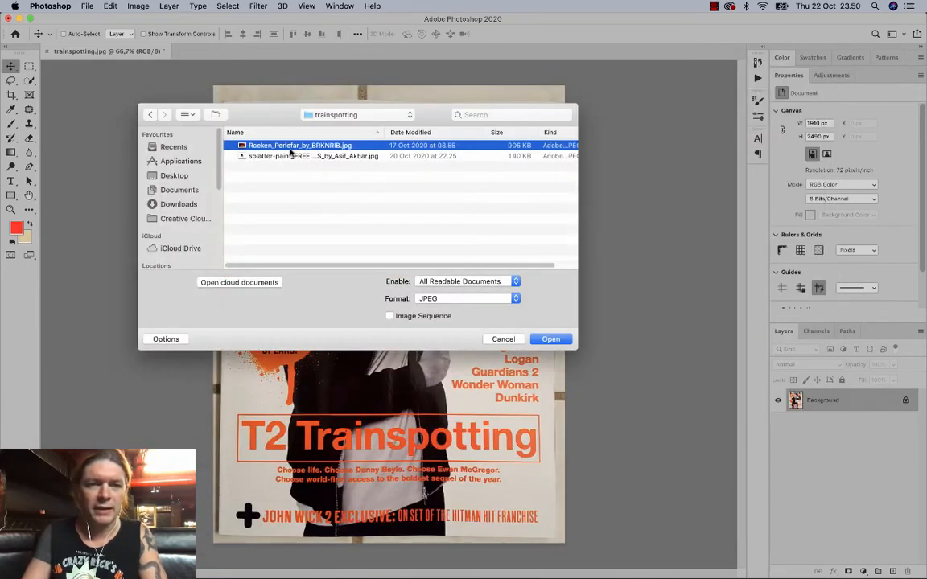
key("space")
key("space")
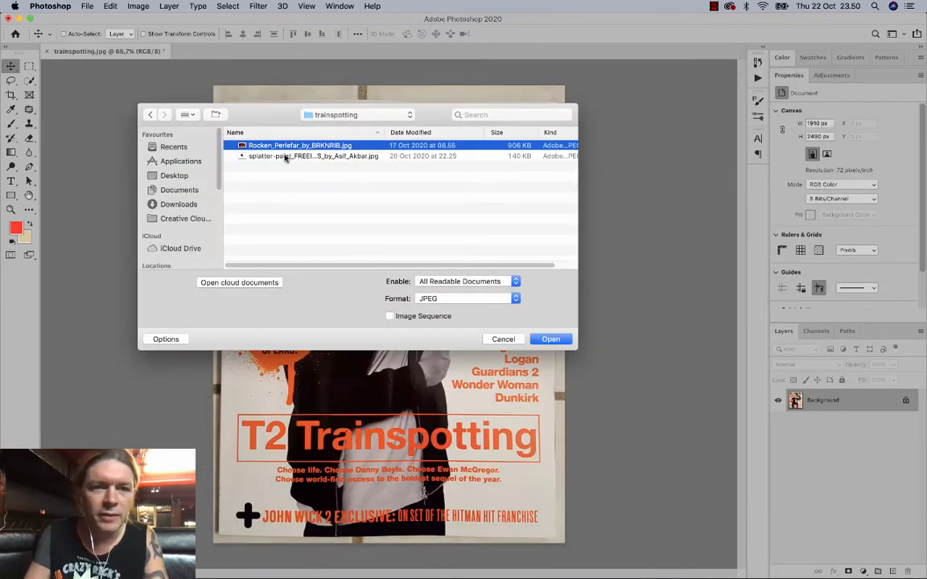
left_click(285, 157)
key("space")
key("space")
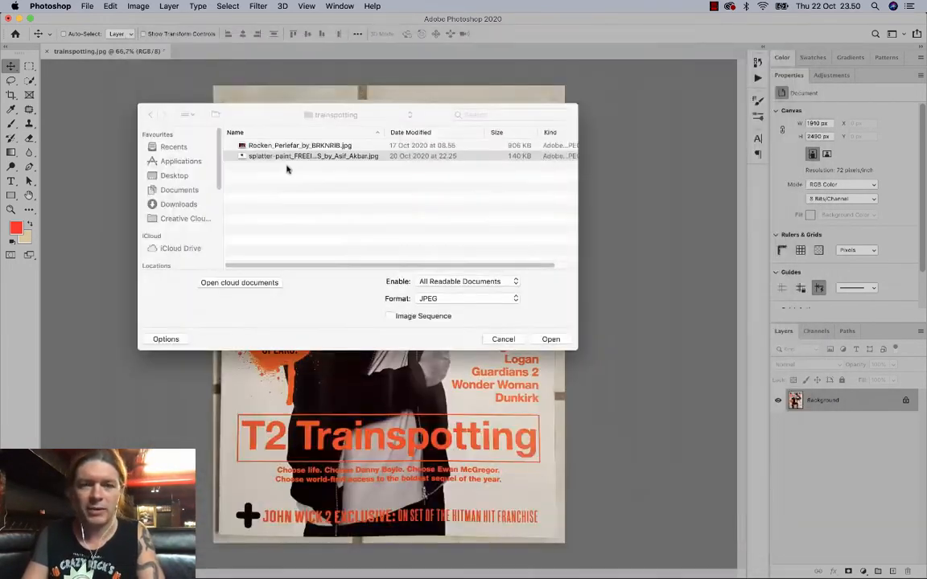
left_click(284, 145, "shift")
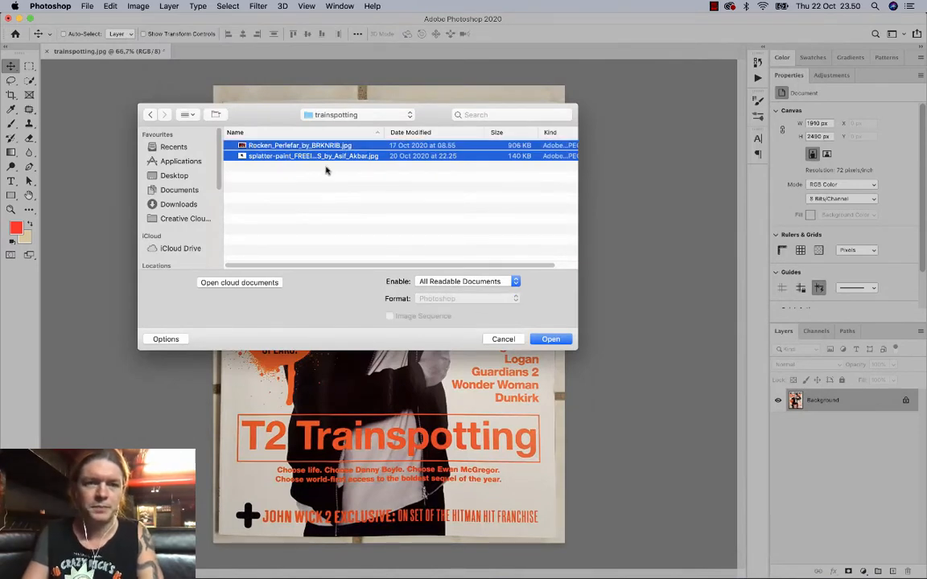
left_click(549, 338)
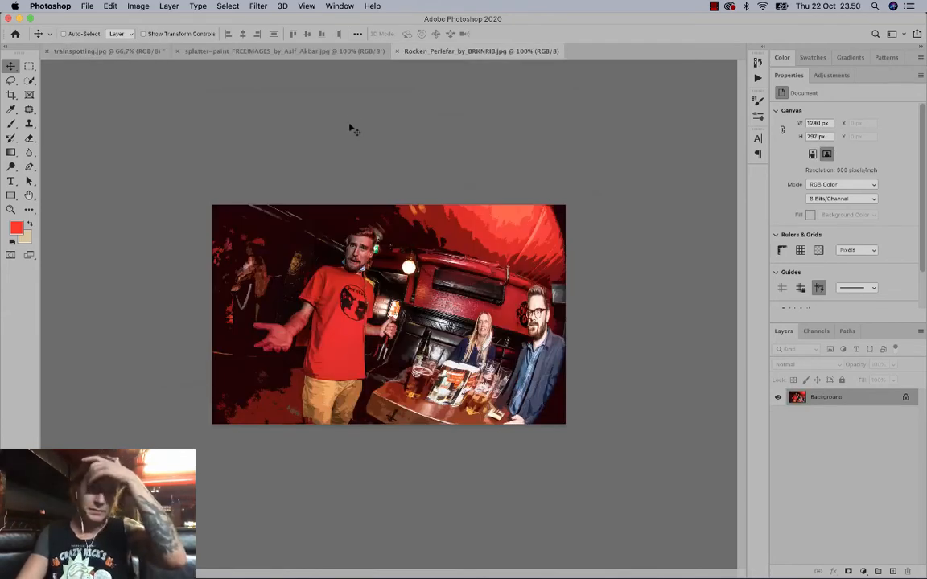
left_click(325, 51)
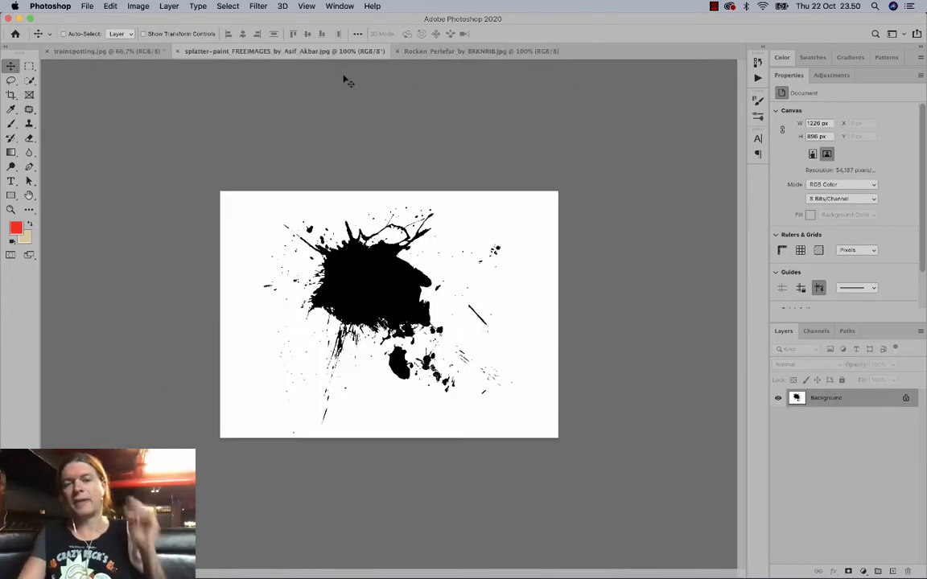
left_click(435, 51)
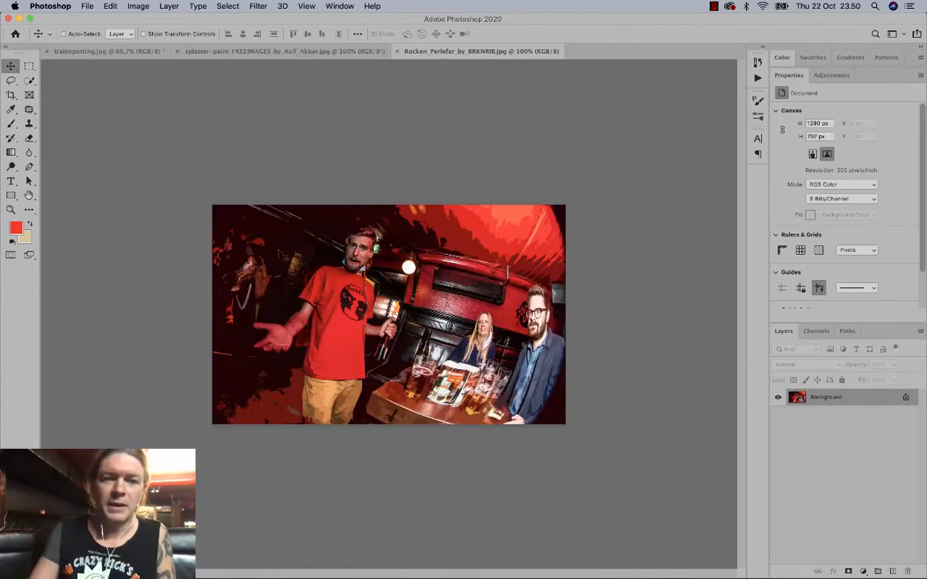
Select the man in the red shirt, including both arms and the bottle, with the Quick Selection tool.
left_click(12, 210)
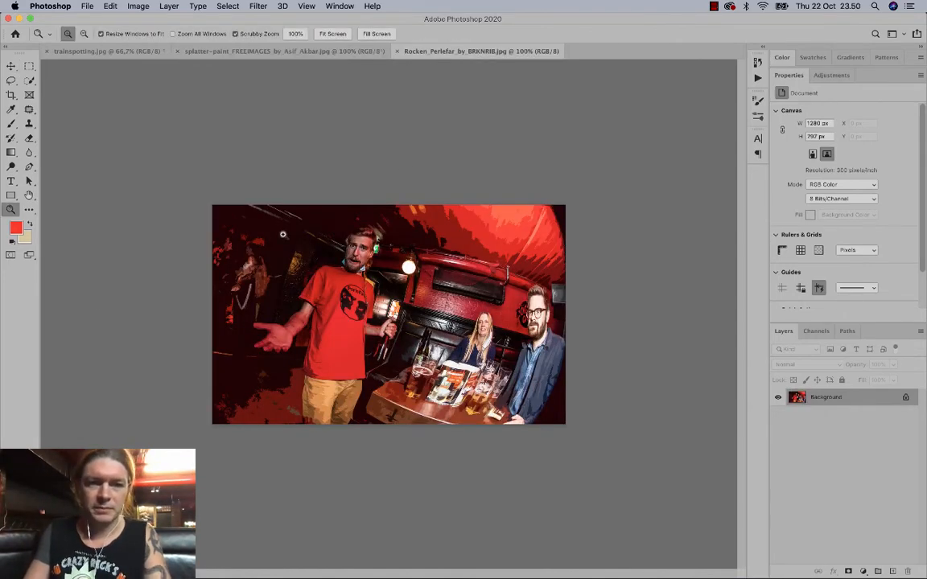
left_click_drag(282, 234, 310, 216)
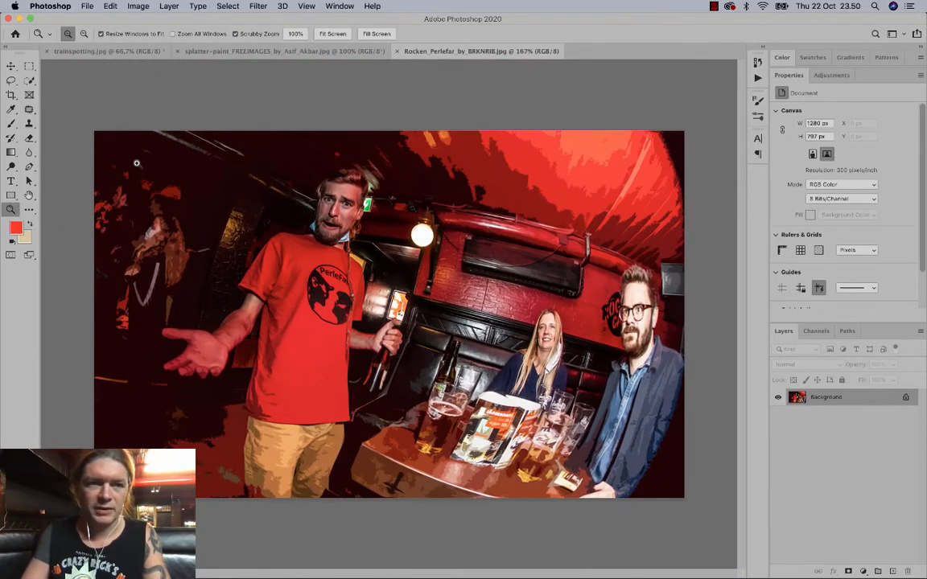
left_click(29, 80)
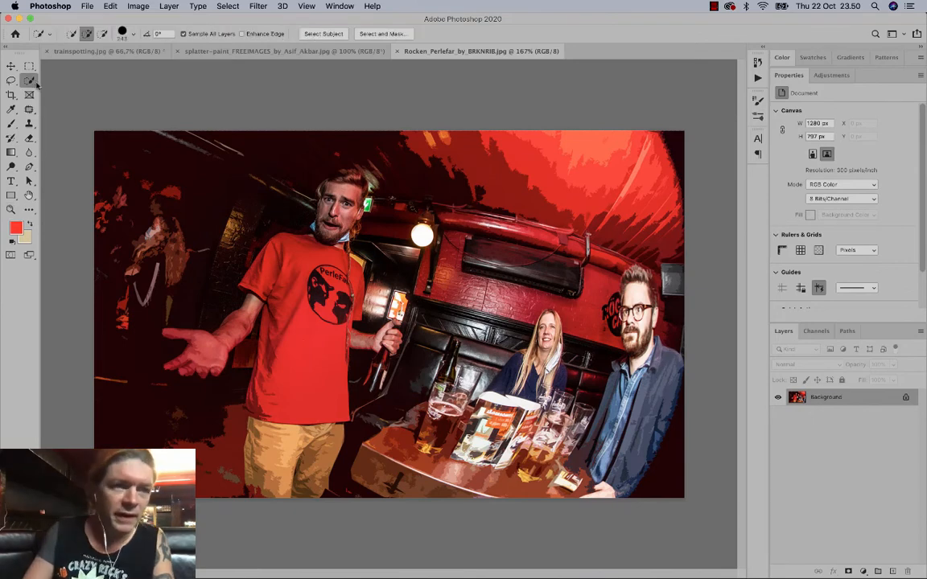
right_click(325, 305)
right_click(258, 231)
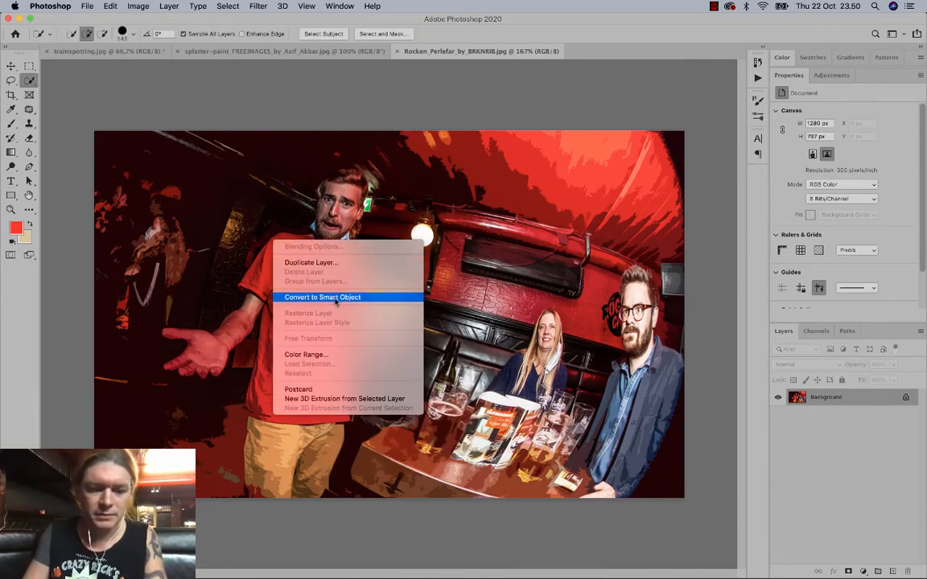
key("Escape")
mouse_move(322, 274)
left_mouse_down()
mouse_move(354, 273)
mouse_move(310, 273)
mouse_move(316, 294)
mouse_move(294, 265)
mouse_move(266, 350)
mouse_move(234, 338)
mouse_move(202, 360)
left_mouse_up()
left_click_drag(338, 226, 342, 179)
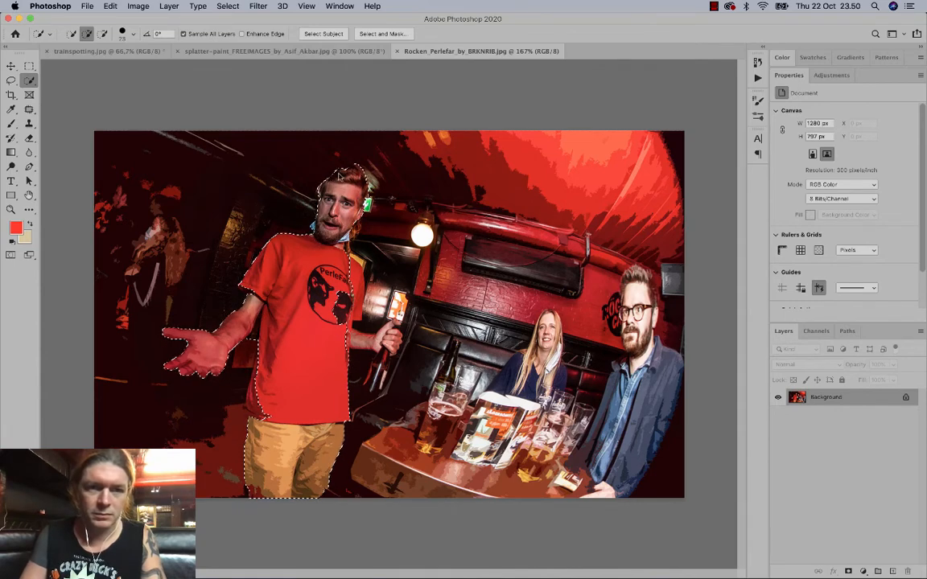
left_click(367, 205, "alt")
left_click_drag(360, 341, 378, 378)
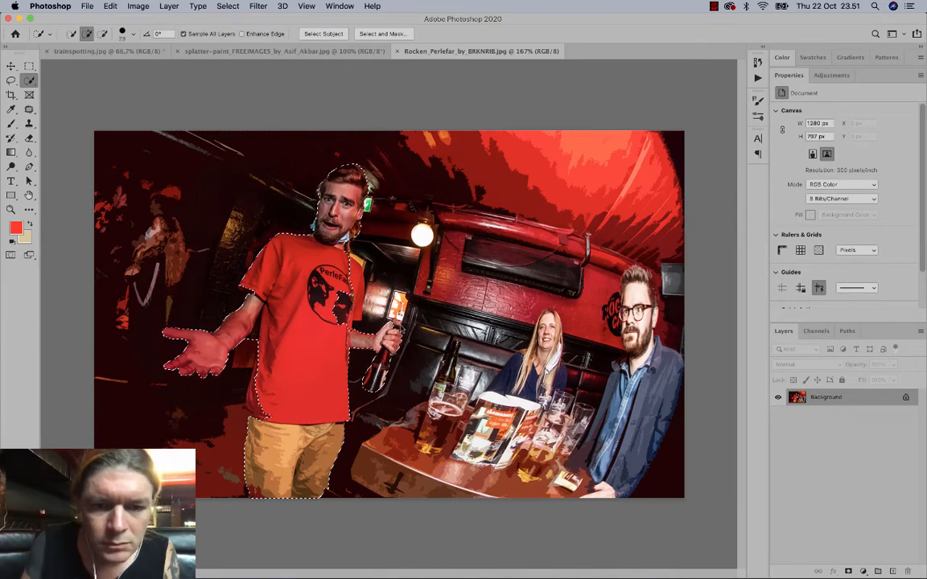
Refine the selection edges around the man's fingers and the bottle in his hand with a smaller Quick Selection brush.
scroll(389, 311, "down", 2)
scroll(390, 310, "up", 10)
key("bracketleft")
key("bracketleft")
key("bracketleft")
key("bracketleft")
key("bracketleft")
key("bracketleft")
left_click(423, 217)
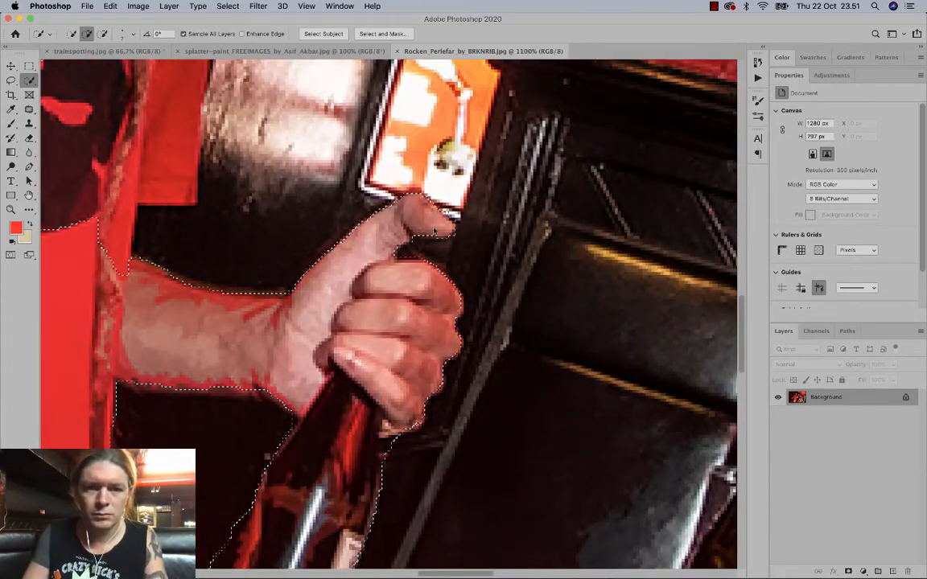
left_click(397, 463, "alt")
left_click_drag(397, 463, 457, 313)
left_click_drag(257, 312, 395, 513)
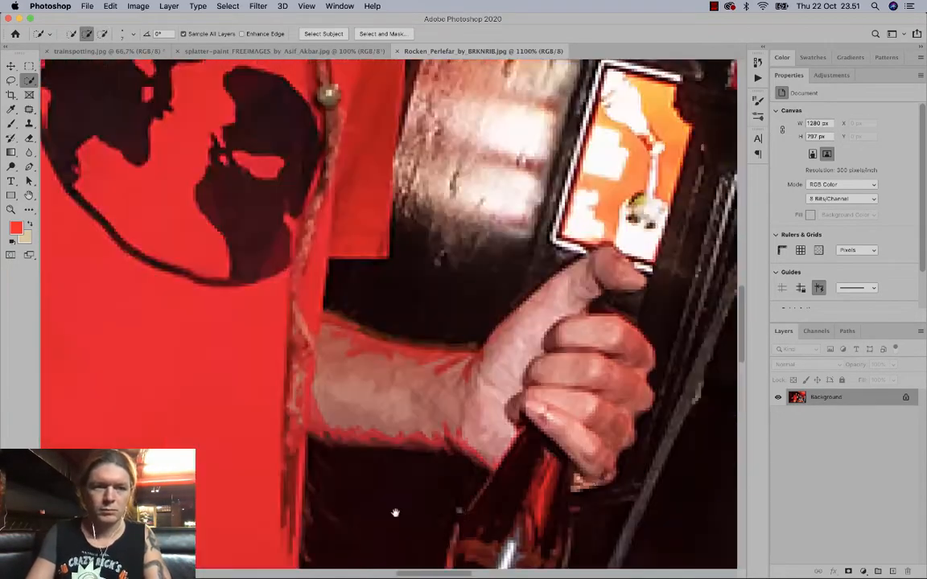
Refine the selection around the man's head and hair, leaving the green exit sign out.
left_click_drag(350, 96, 526, 523)
left_click_drag(526, 351, 522, 480)
left_click_drag(502, 374, 501, 478)
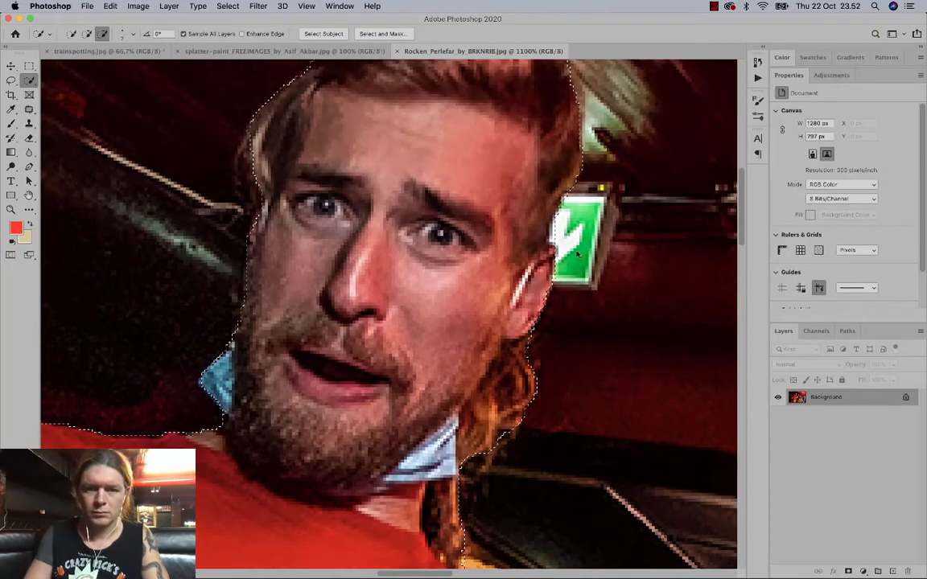
left_click_drag(386, 121, 375, 270)
Clean up the selection around the outstretched arm and the shirt, and turn it into a layer mask that hides the background.
left_click_drag(144, 563, 474, 161)
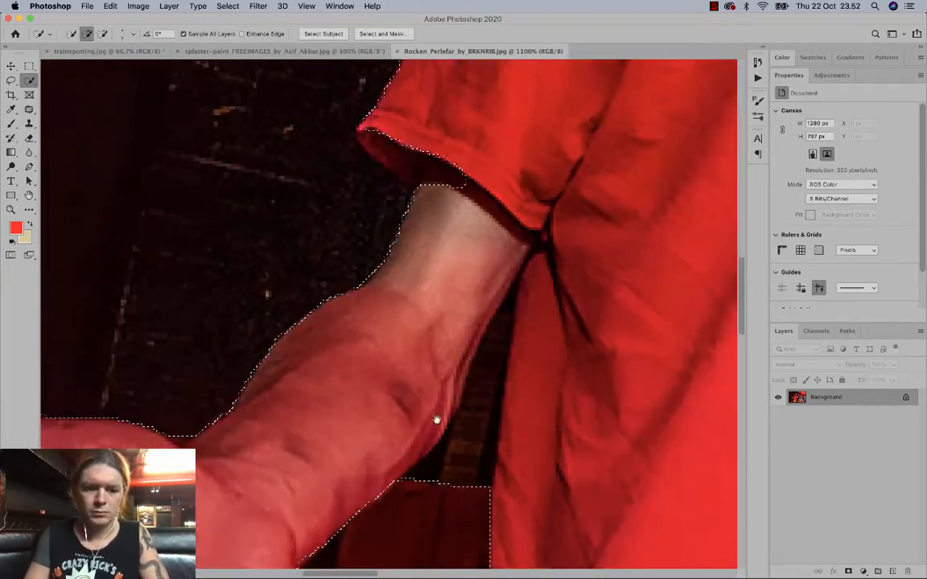
left_click_drag(437, 458, 507, 314)
mouse_move(435, 523)
left_mouse_down()
mouse_move(466, 264)
mouse_move(463, 311)
mouse_move(429, 323)
left_mouse_up()
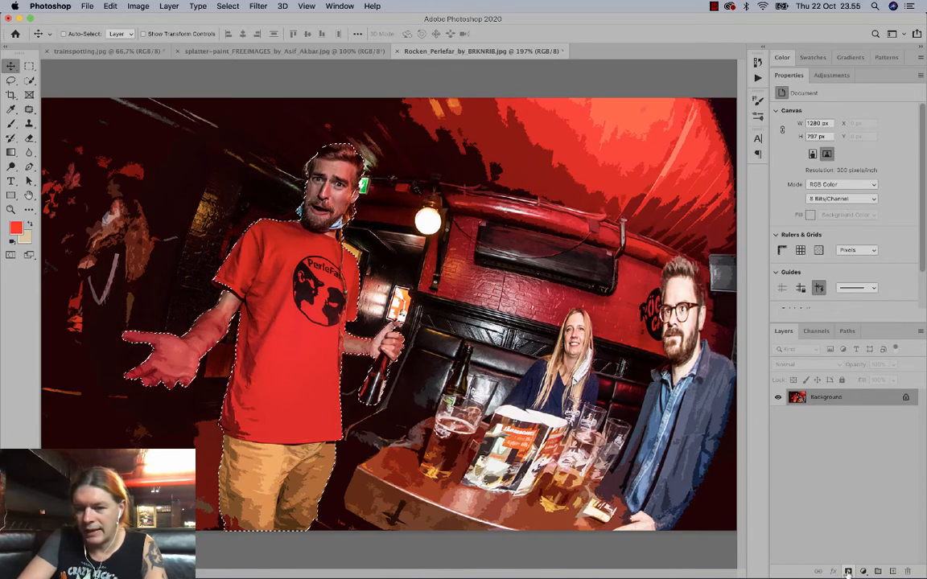
left_click(848, 572)
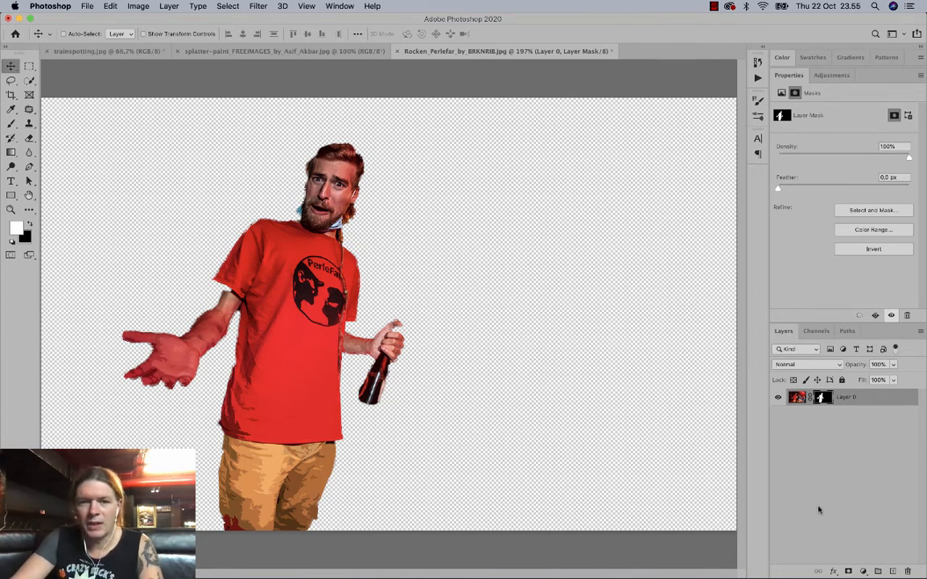
Check the trainspotting.jpg cover and add a Black & White adjustment over the man with Reds 84, Yellows 138, Greens 56 and Cyans 96.
left_click(134, 50)
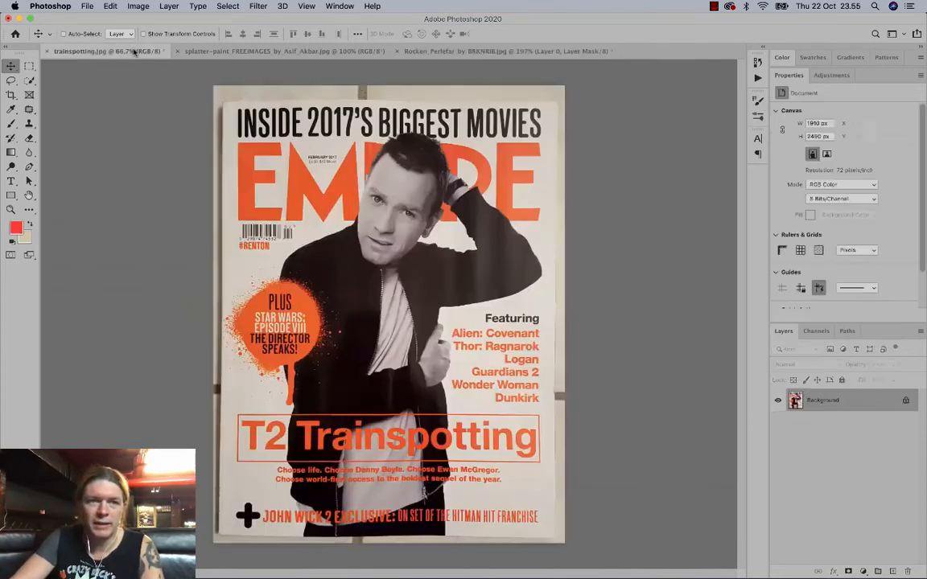
left_click(493, 51)
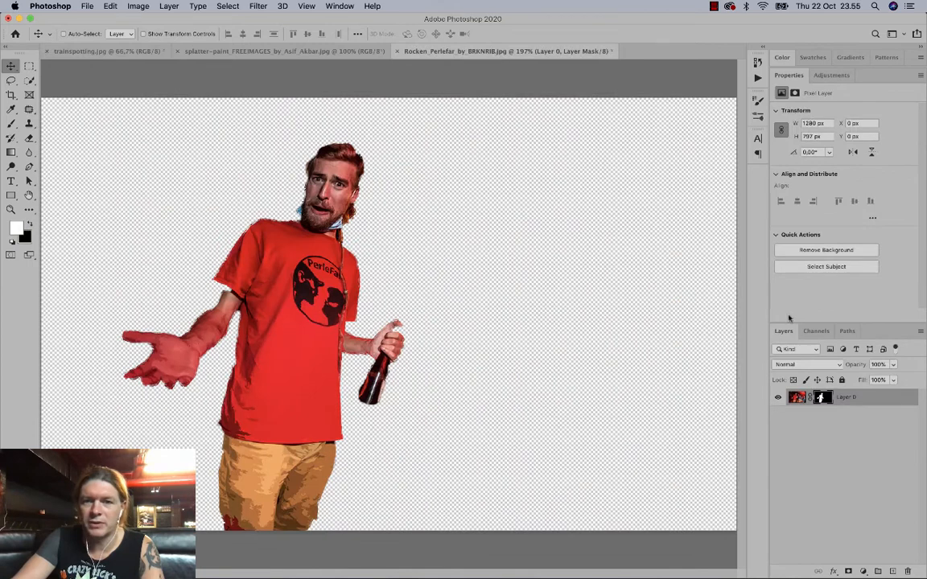
left_click(863, 571)
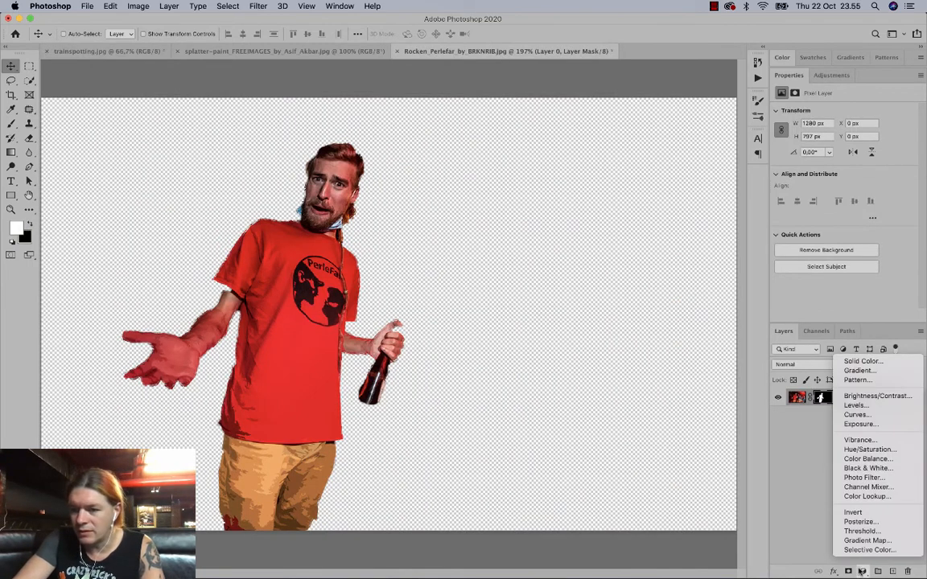
left_click(867, 469)
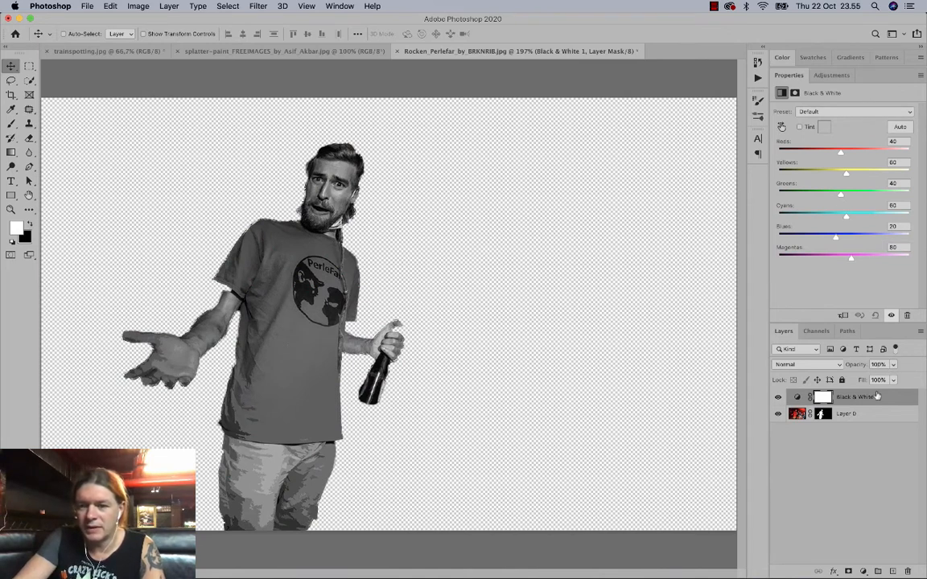
left_click_drag(843, 153, 858, 217)
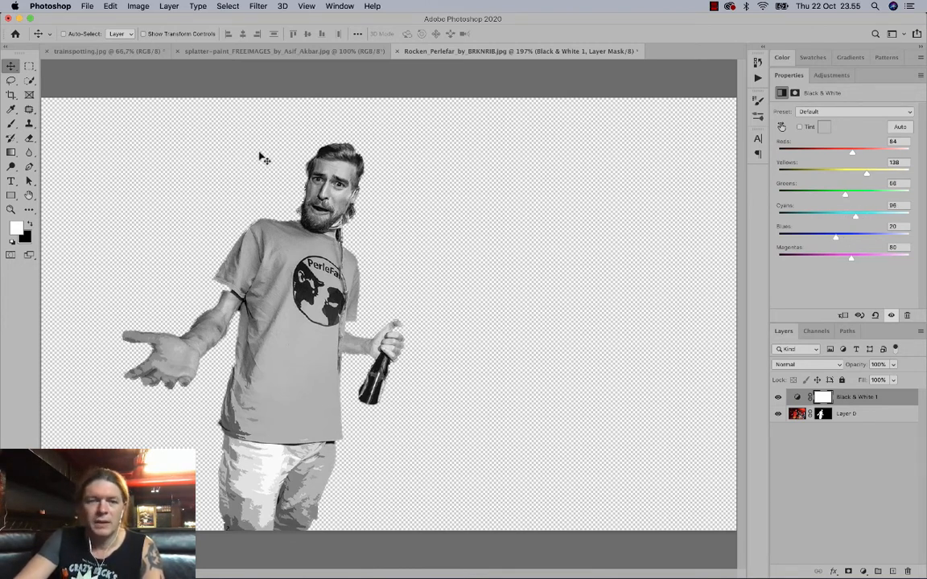
Crop the canvas sideways to a narrow portrait format around the cut-out man.
left_click(12, 94)
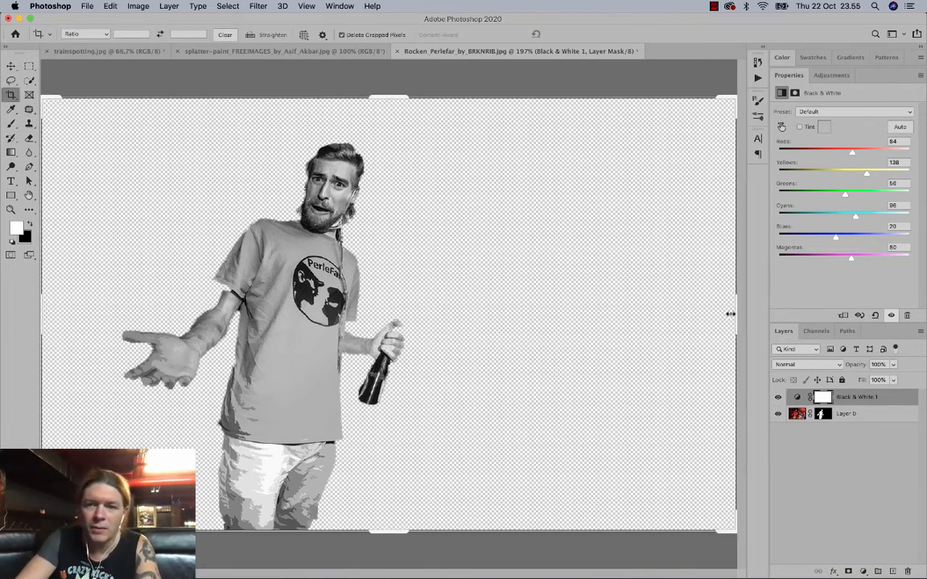
left_click_drag(728, 312, 528, 305)
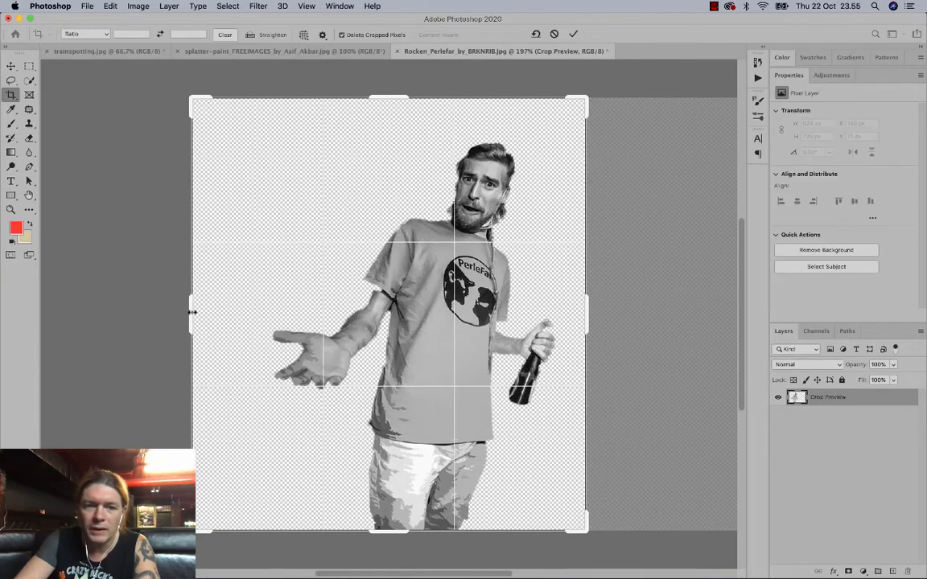
left_click_drag(190, 311, 221, 311)
key("Return")
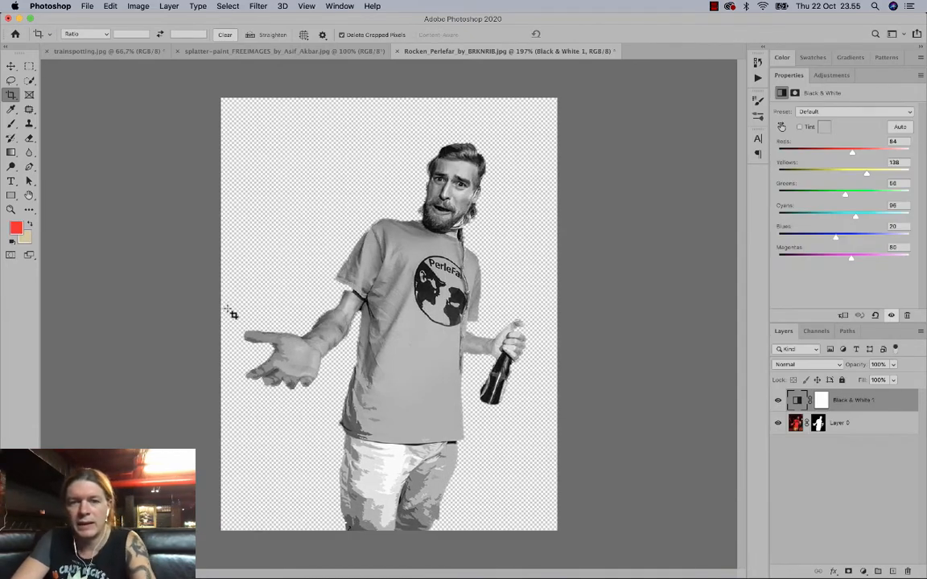
Compare the black paint splatter image with the orange splash on the trainspotting.jpg cover.
left_click(286, 51)
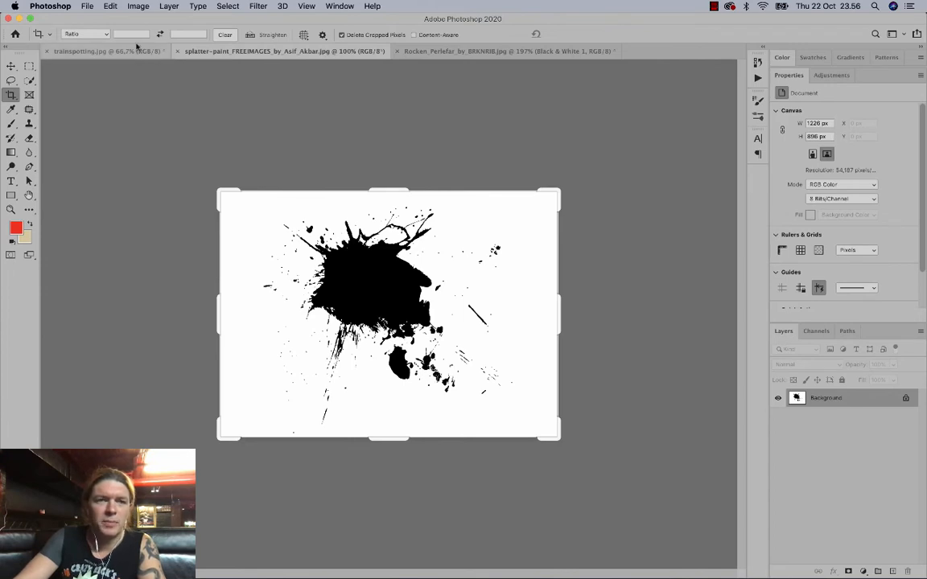
left_click(119, 50)
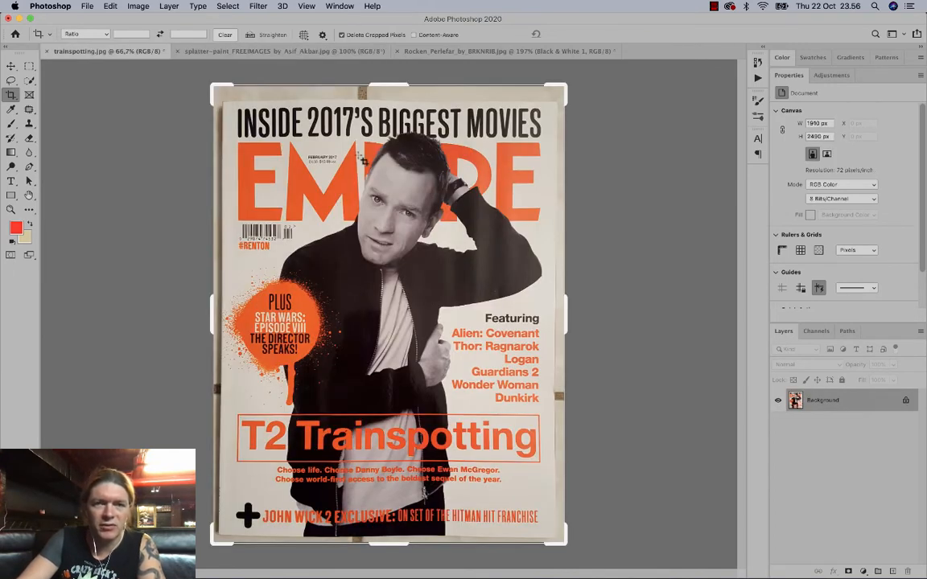
left_click(329, 53)
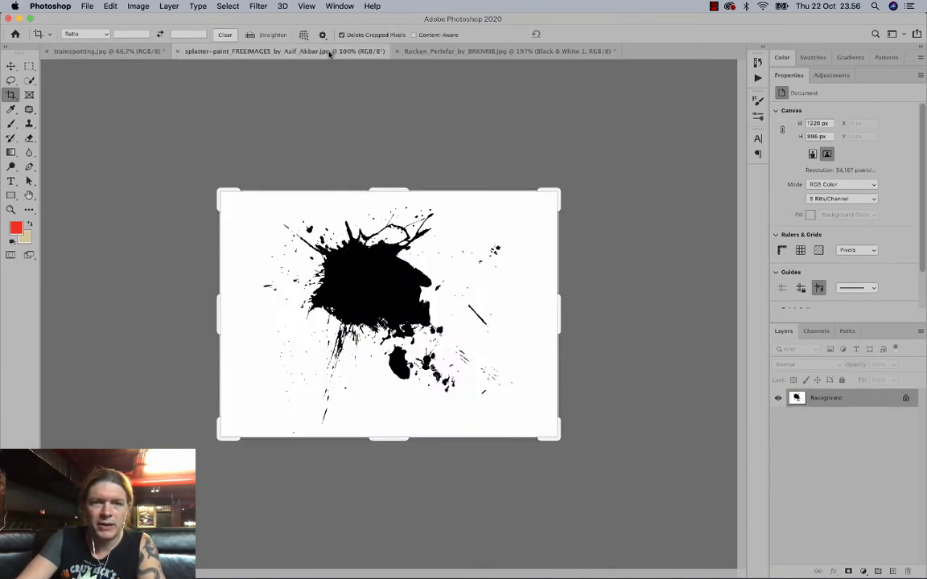
Try to select the white background around the paint splatter with the Quick Selection tool.
left_click(29, 80)
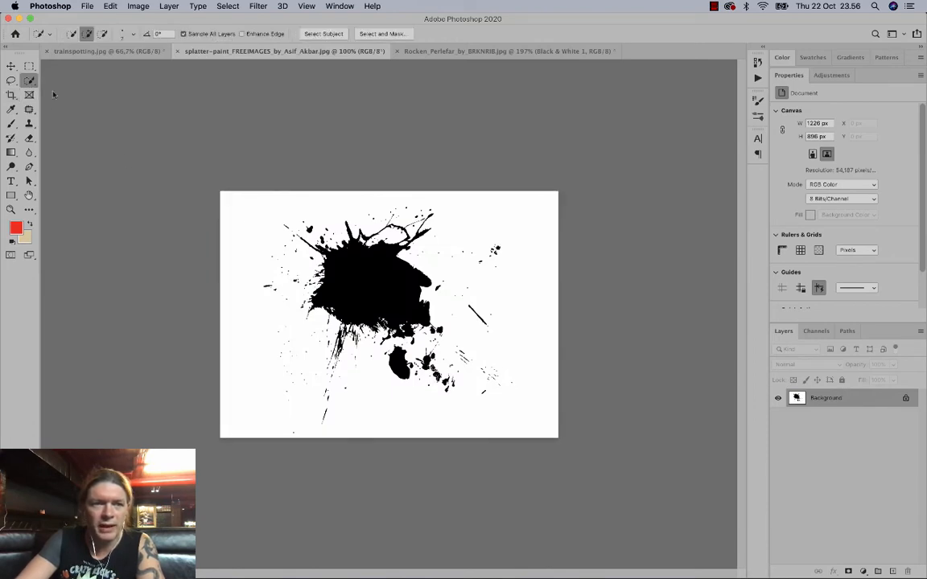
mouse_move(251, 239)
left_mouse_down()
mouse_move(244, 307)
mouse_move(264, 393)
mouse_move(387, 397)
mouse_move(426, 419)
mouse_move(477, 426)
left_mouse_up()
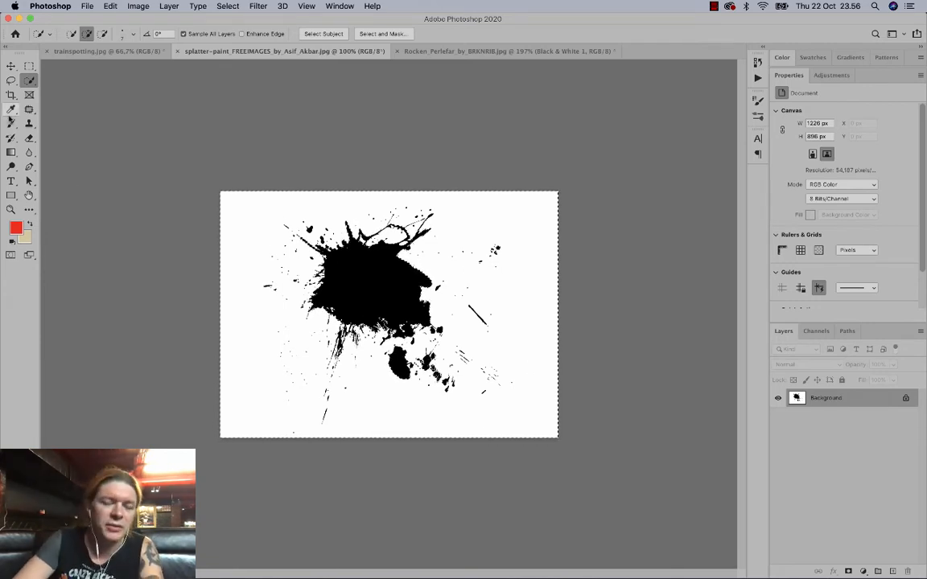
Select all the white around the splatter with the Magic Wand at tolerance 32, non-contiguous, and expand the selection.
left_click(26, 75)
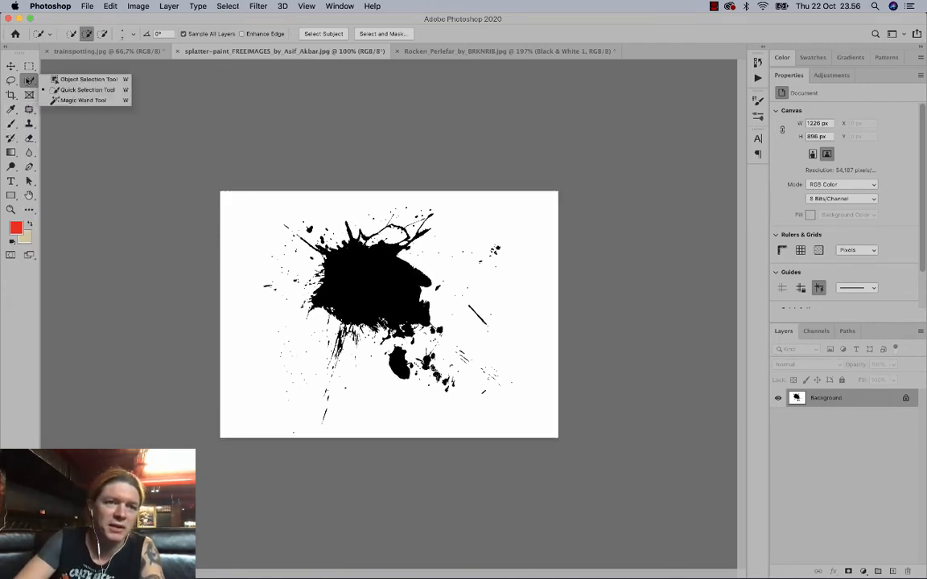
left_click(68, 99)
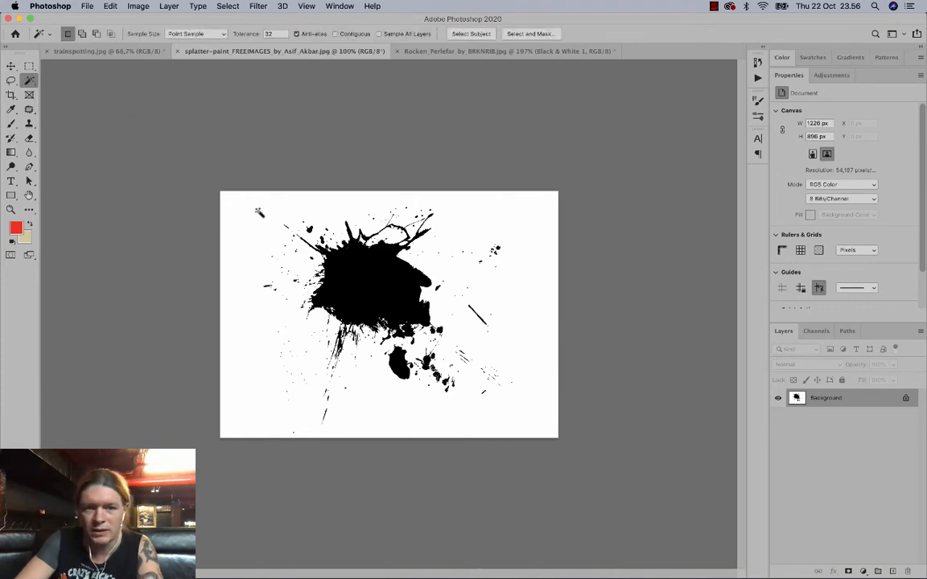
left_click(245, 250)
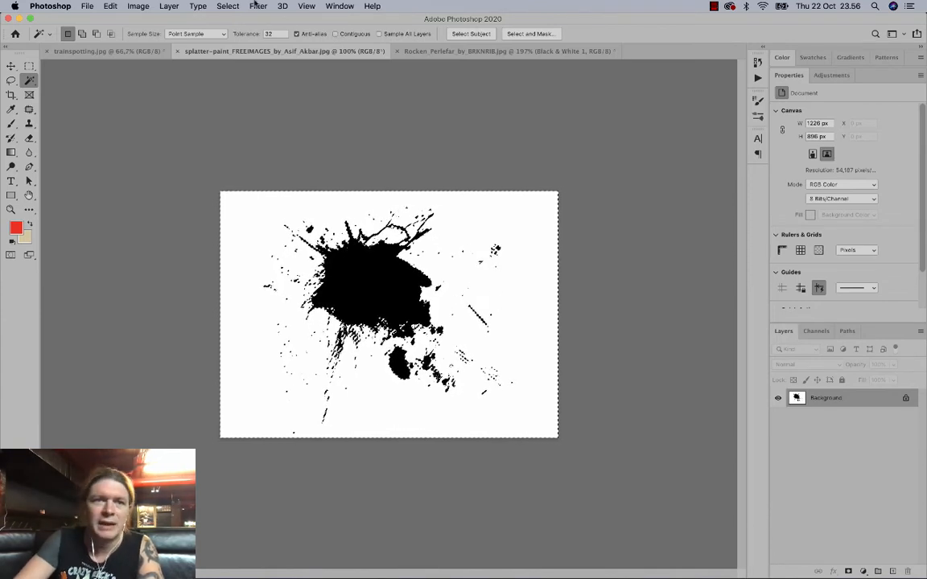
left_click(227, 6)
mouse_move(265, 167)
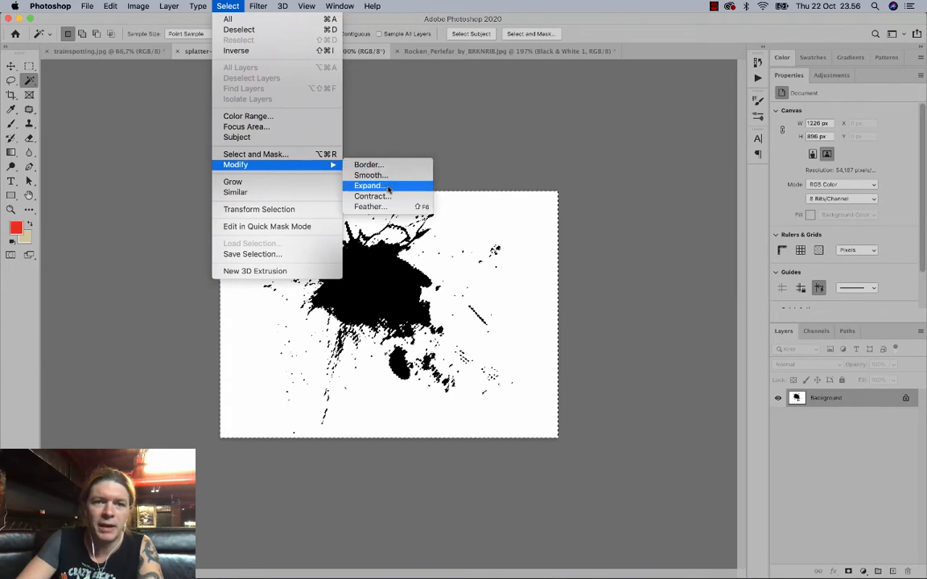
left_click(384, 186)
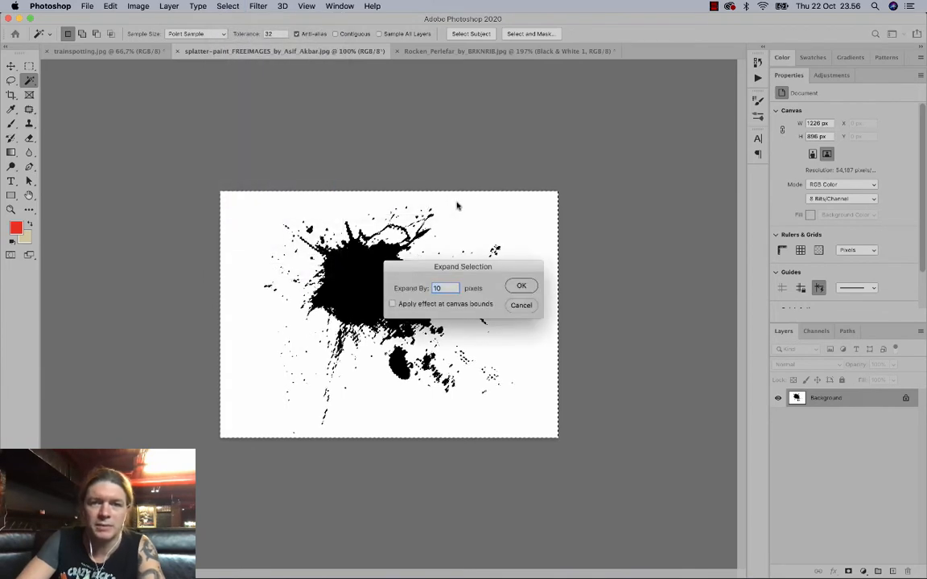
left_click(521, 287)
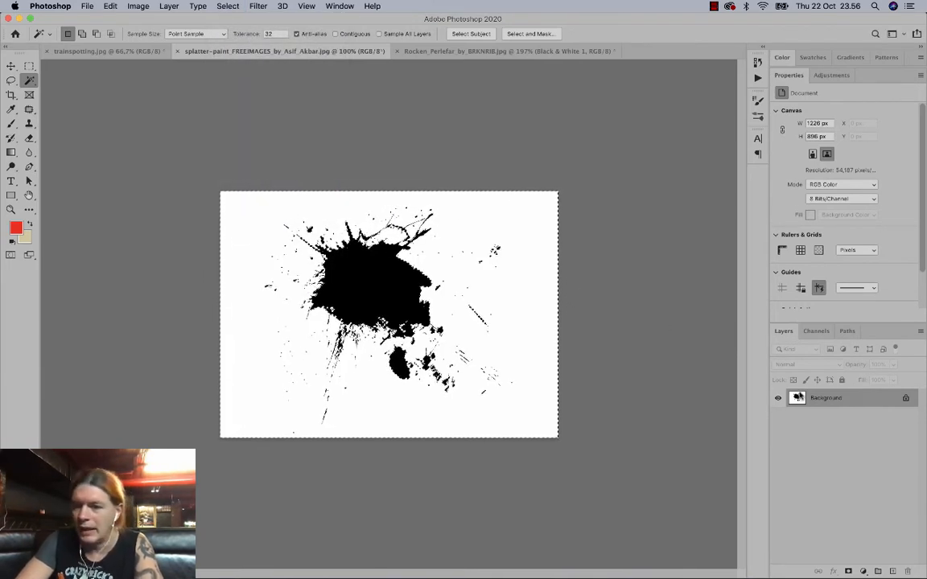
Unlock the splatter's background layer and delete the selected white area to leave transparency.
left_click(904, 403)
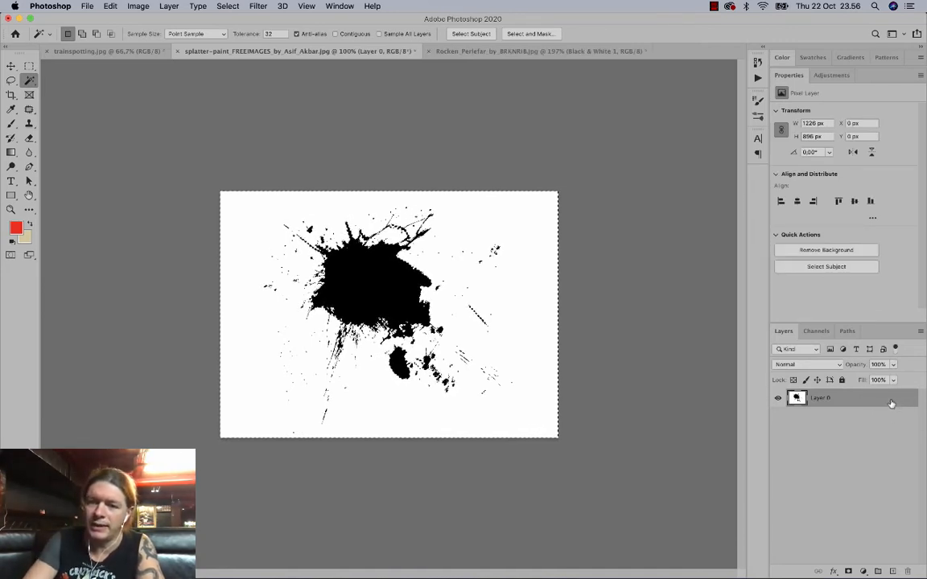
key("Delete")
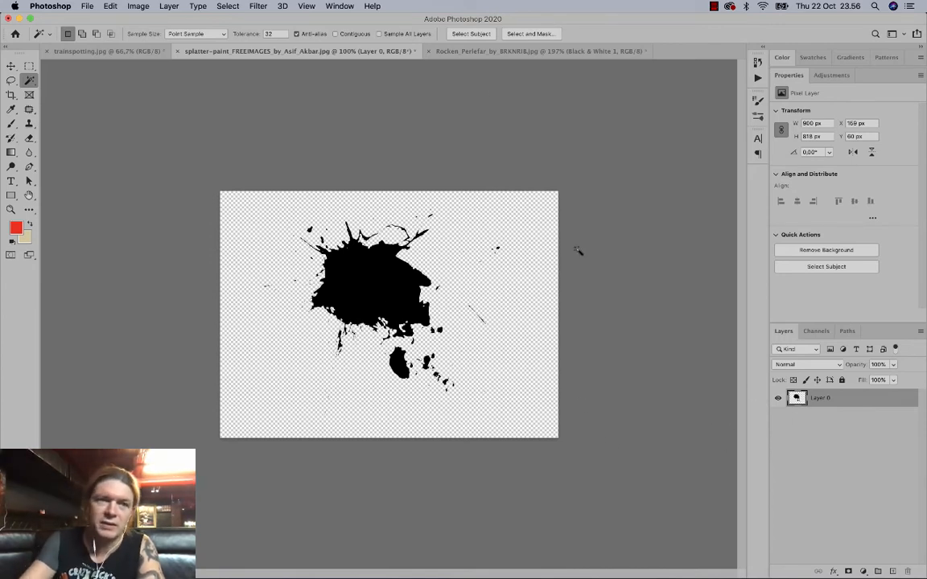
Lighten the black splatter to mid-grey with Levels, raising the output black level to 127.
left_click(131, 6)
mouse_move(135, 37)
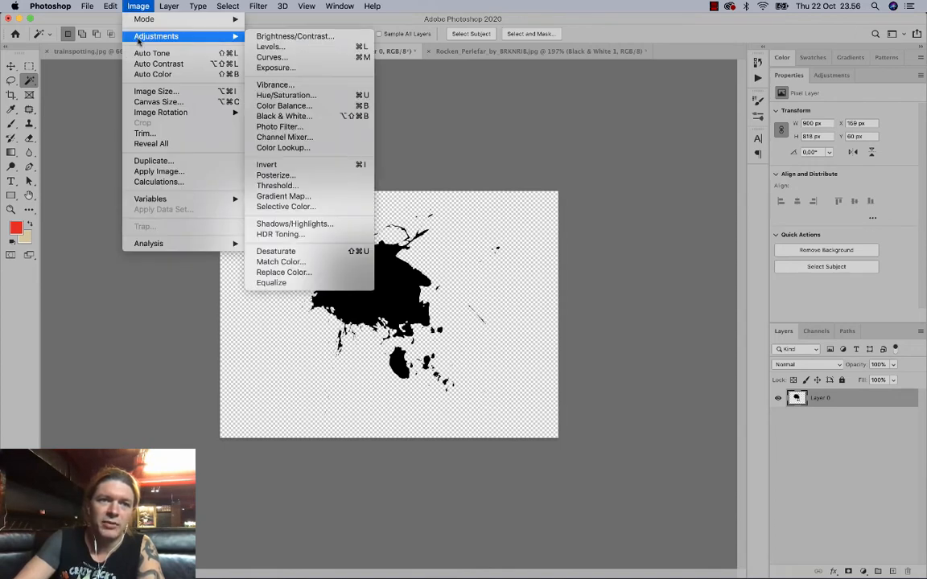
left_click(302, 49)
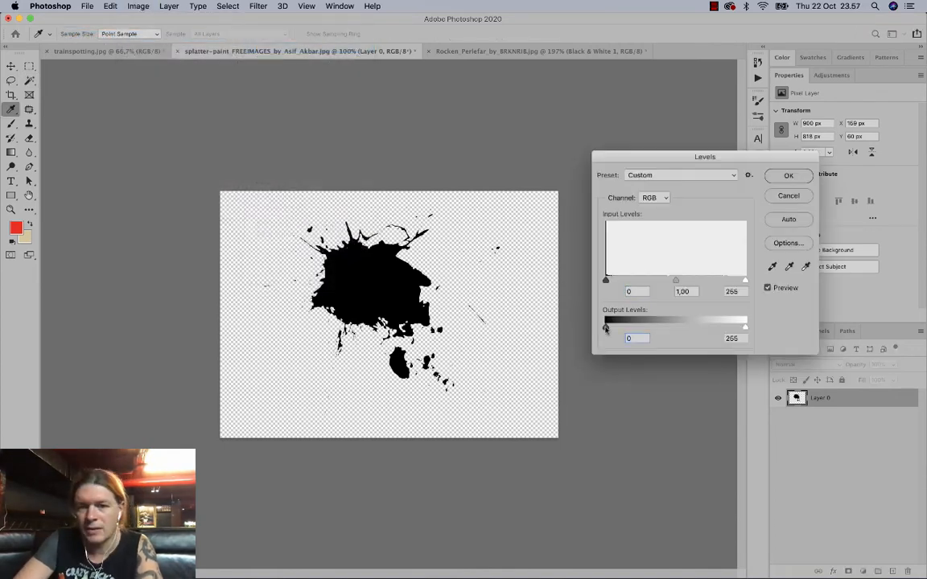
left_click_drag(606, 327, 674, 328)
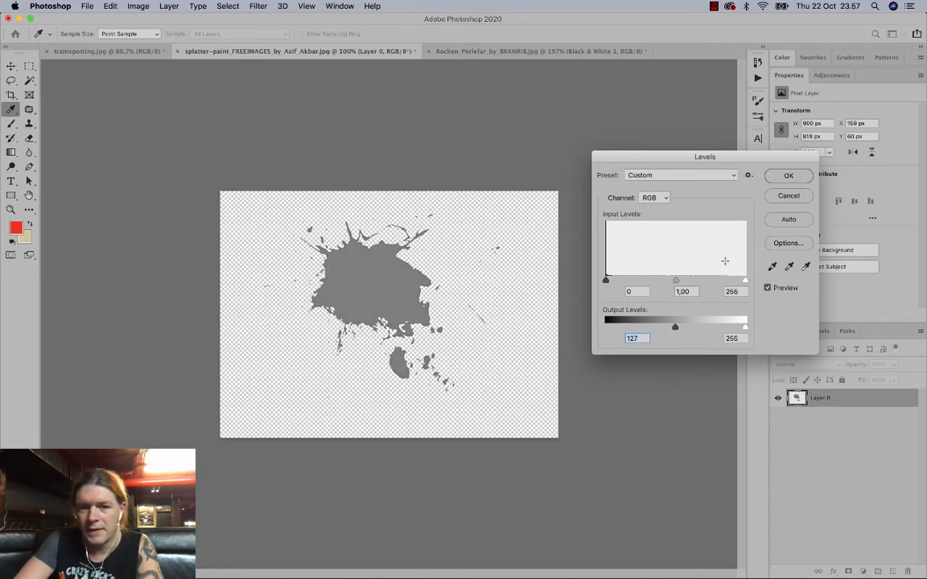
left_click(786, 177)
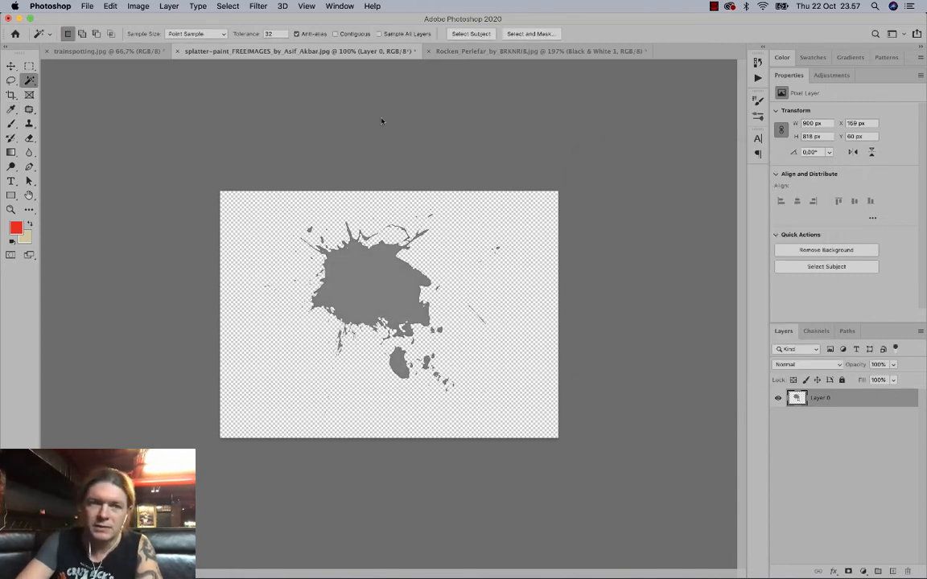
Colorize the grey splatter orange with Hue/Saturation, using a hue of about +36 and a strongly increased saturation.
left_click(138, 6)
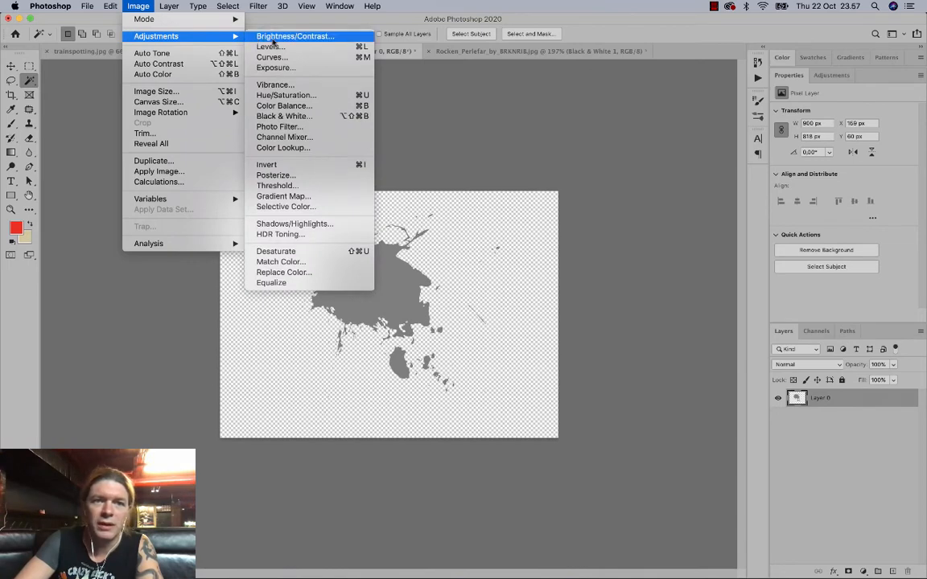
left_click(288, 95)
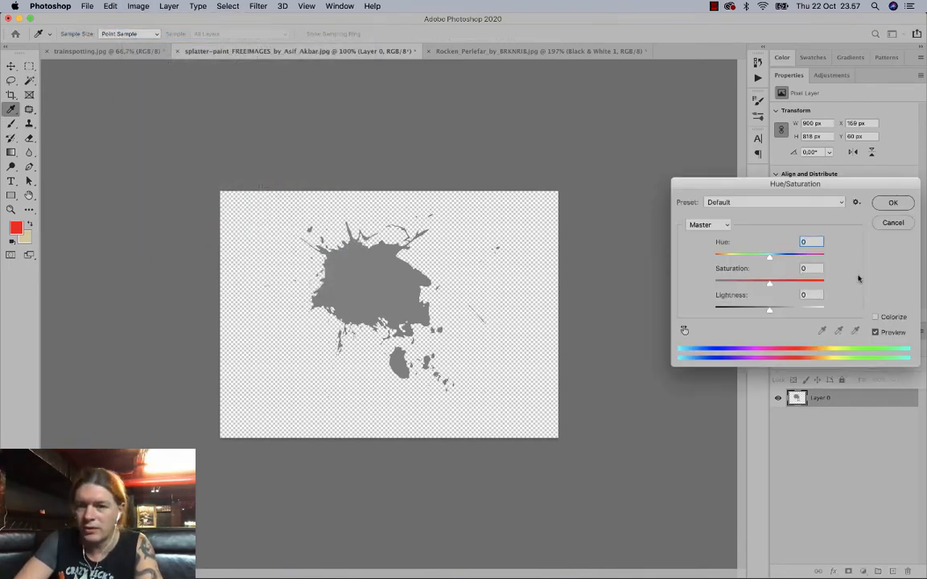
left_click(875, 318)
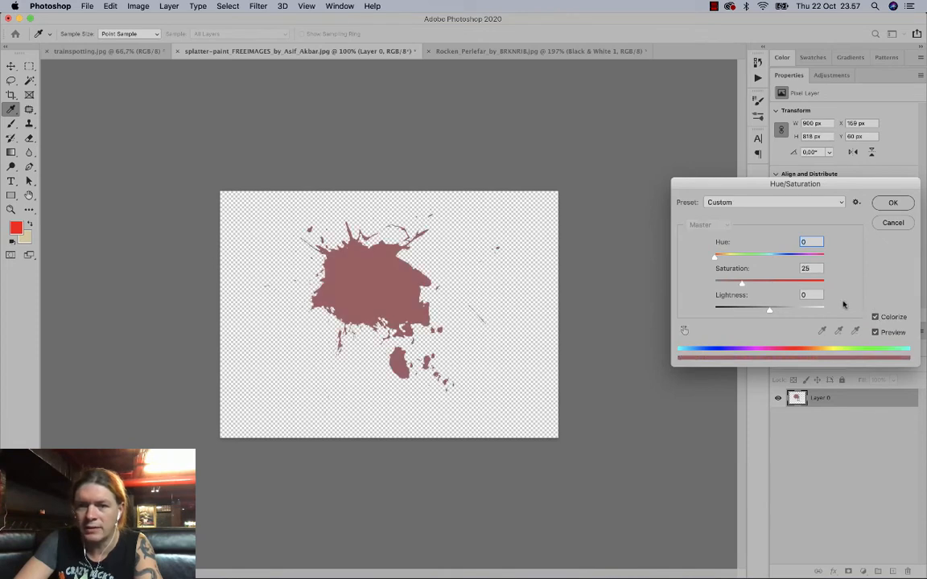
left_click_drag(726, 258, 729, 259)
left_click(742, 284)
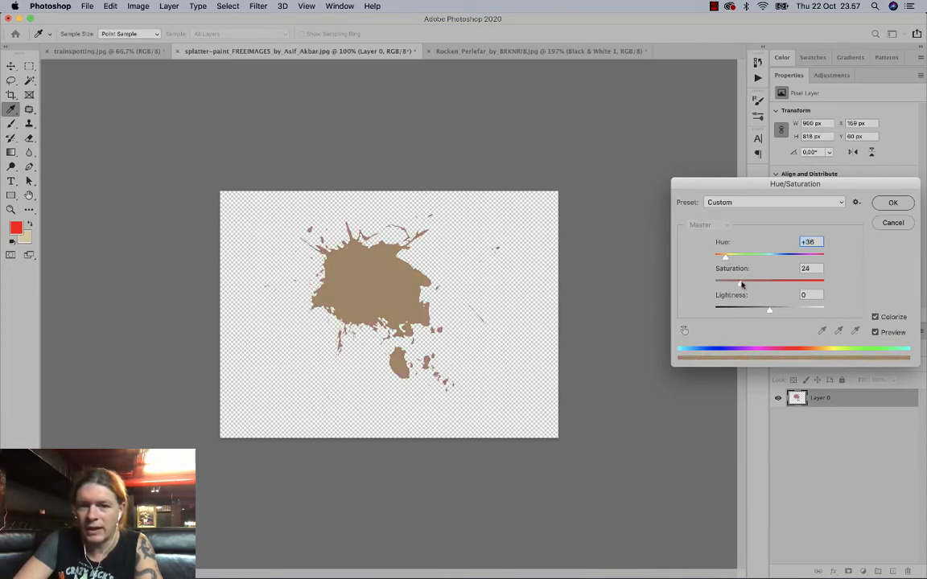
key("Return")
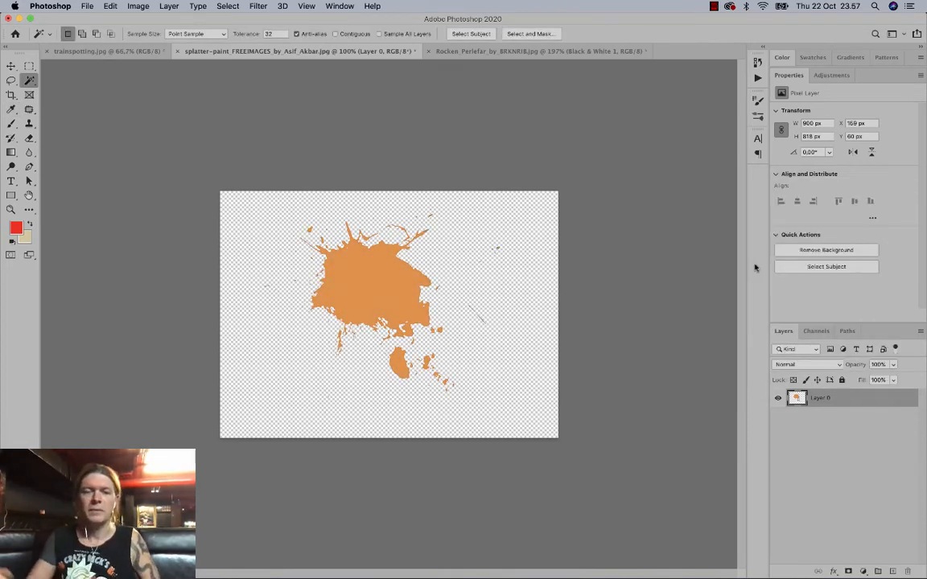
Save the orange splatter image to the Desktop in Photoshop format with layers and maximized compatibility.
left_click(11, 66)
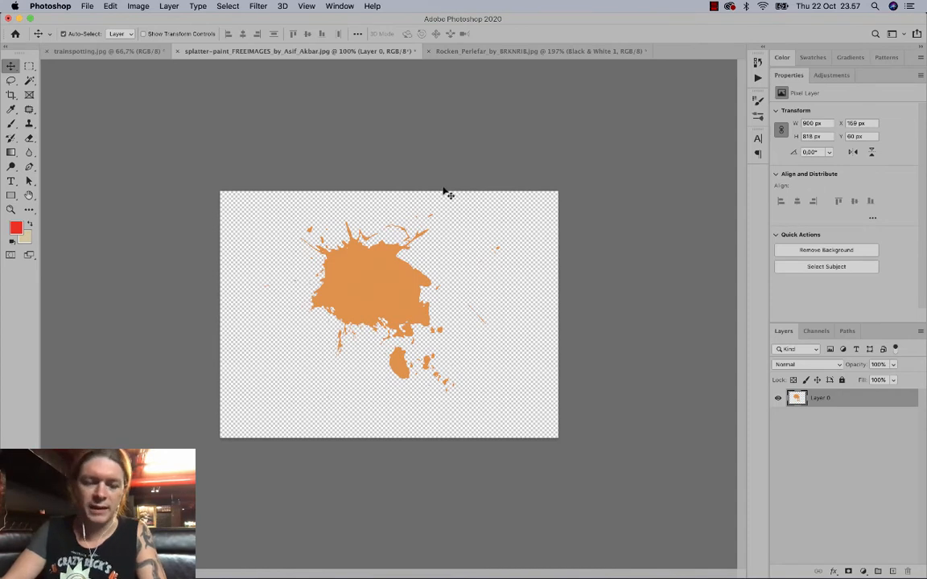
key("super+shift+s")
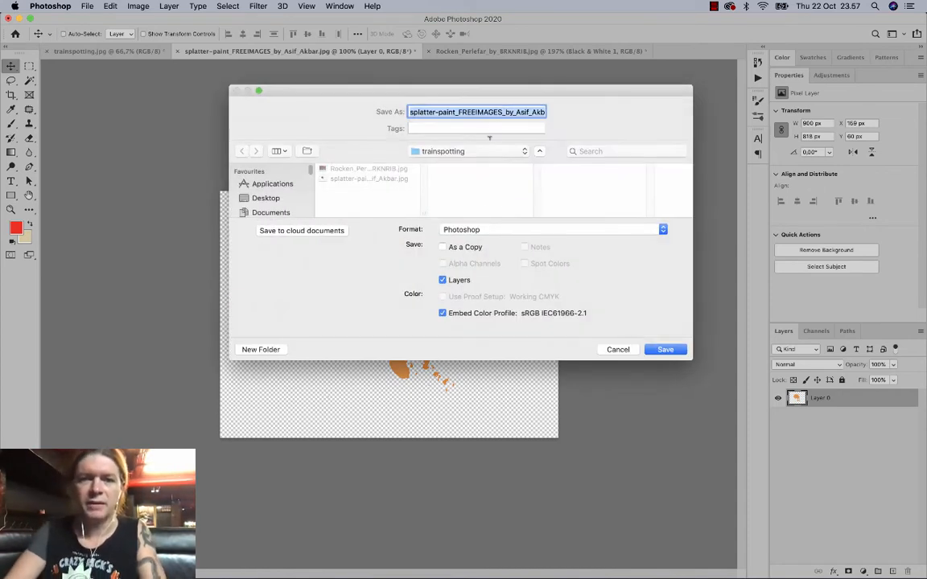
left_click(263, 198)
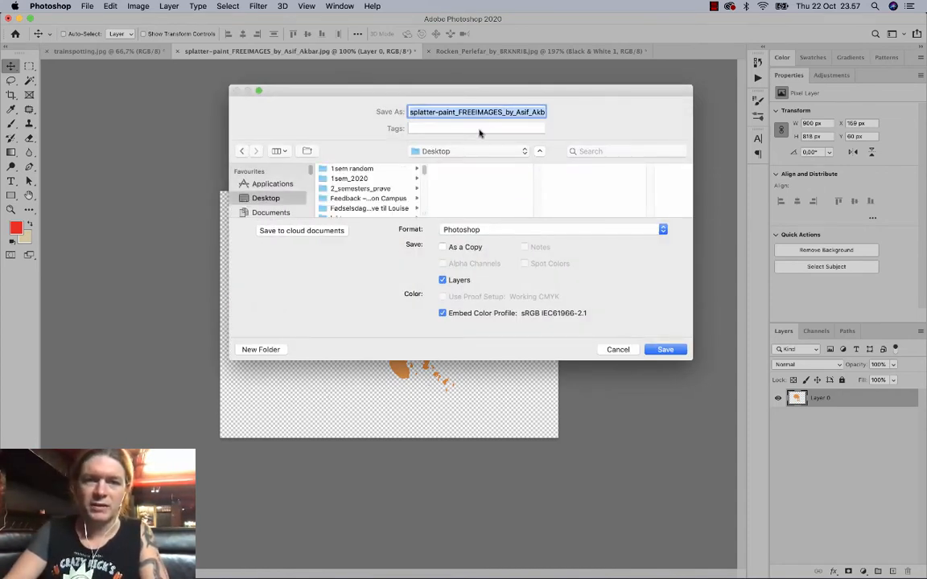
key("Right")
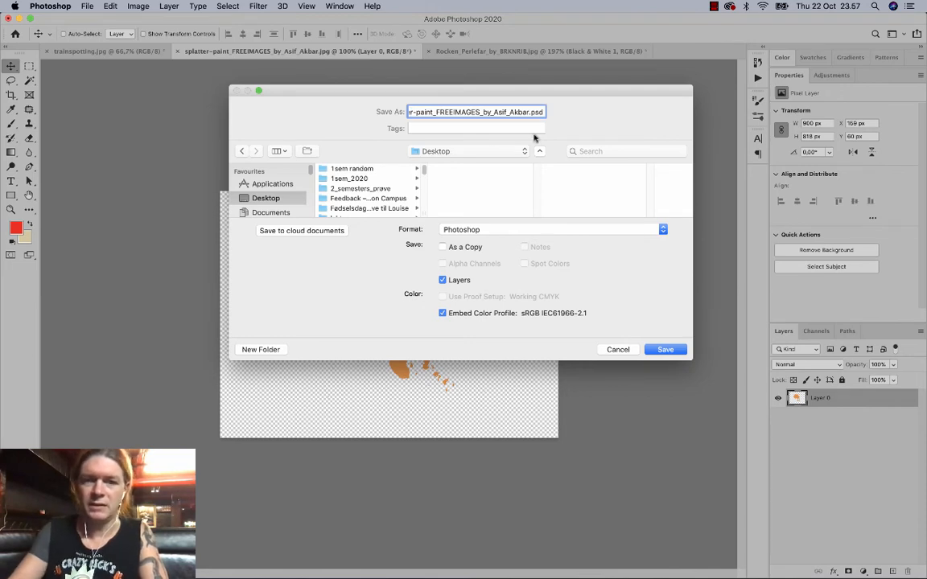
left_click(664, 349)
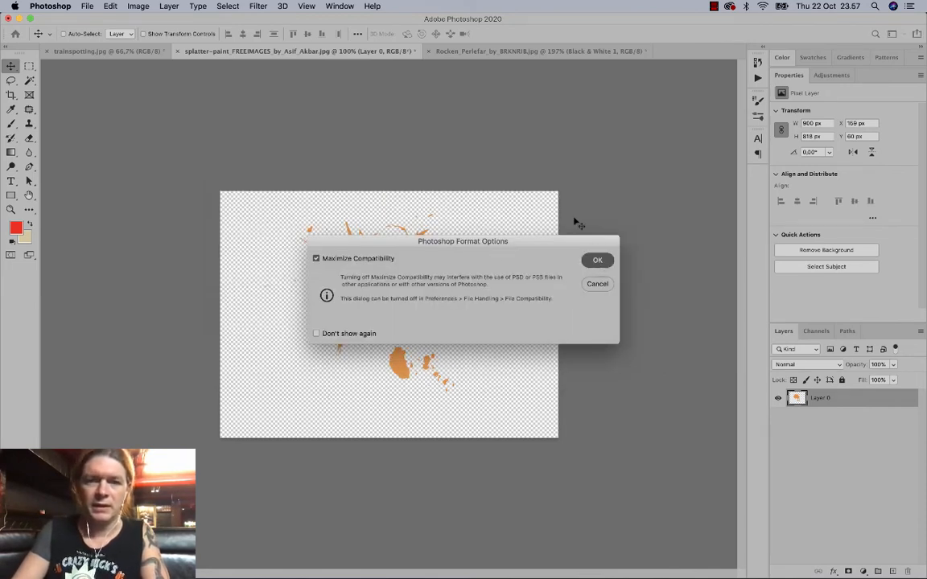
key("Return")
Save the black-and-white cut-out man to the Desktop in Photoshop format, and close both the man and splatter documents.
left_click(503, 51)
key("super+shift+s")
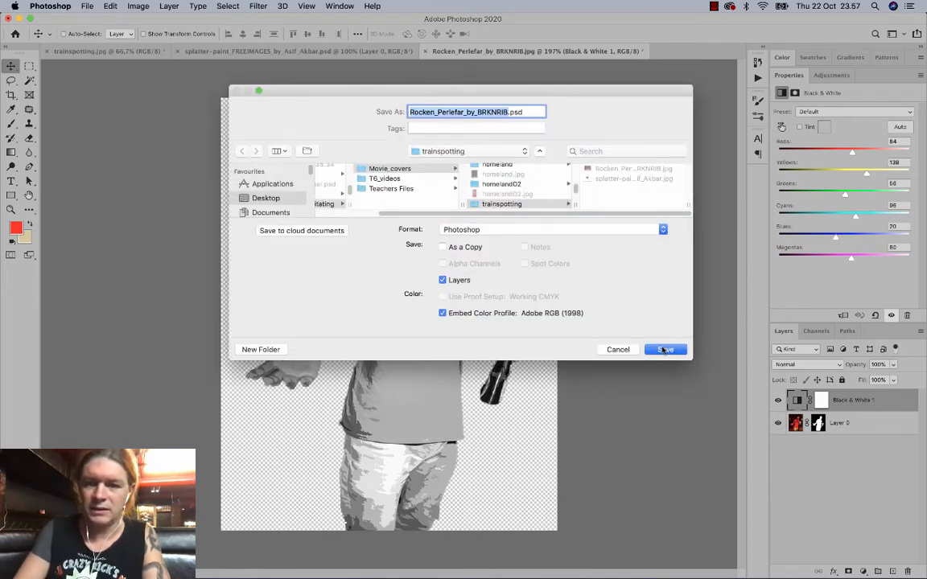
left_click(274, 200)
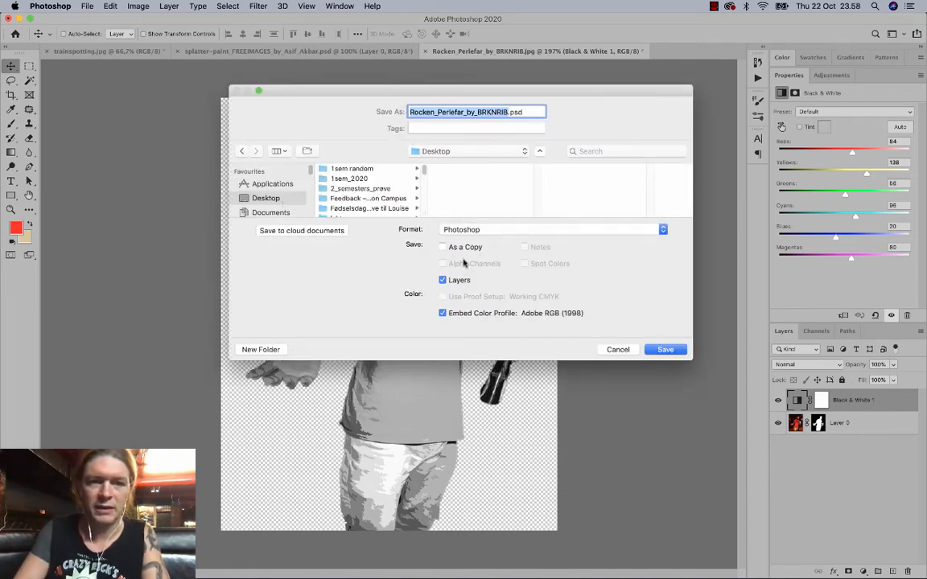
left_click(664, 350)
left_click(598, 260)
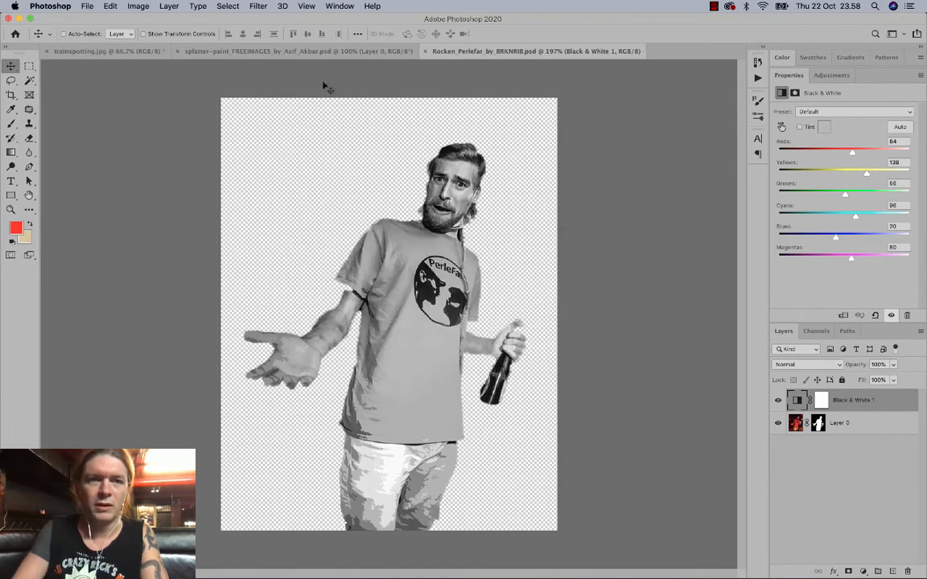
left_click(178, 51)
left_click(178, 52)
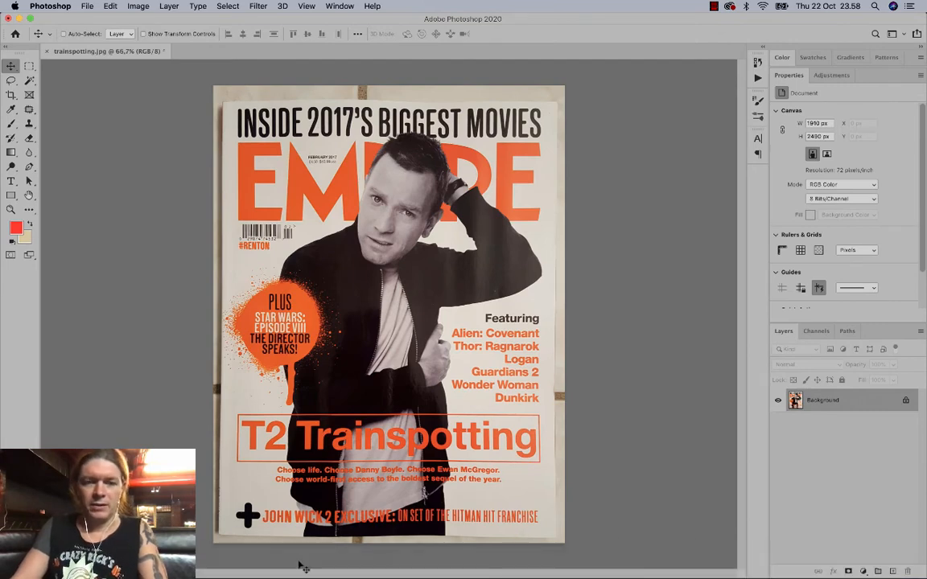
Switch to InDesign, place Rocken_Perlefar_by_BRKNRIB.psd at about 194 × 249 mm, and move it to the horizontal middle of the page.
left_click(258, 559)
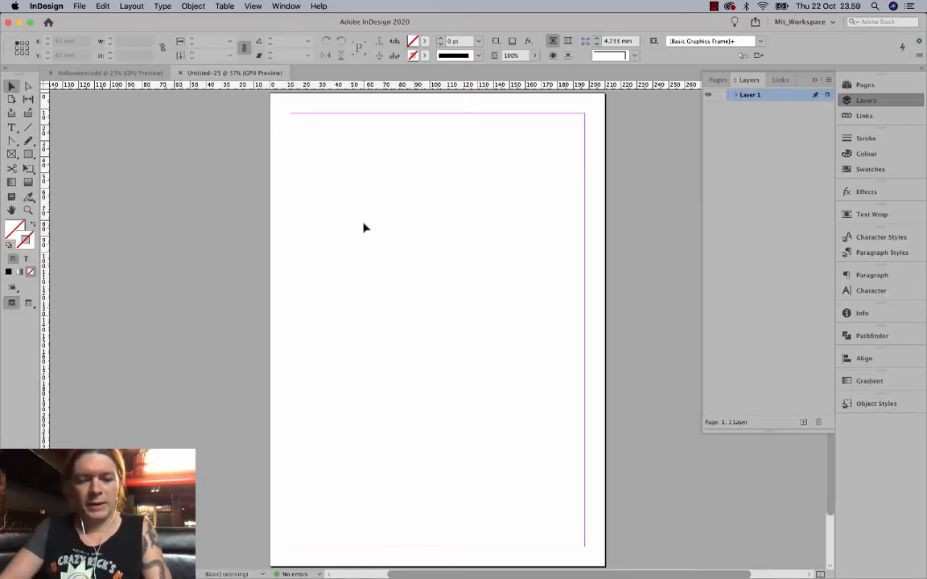
key("super+d")
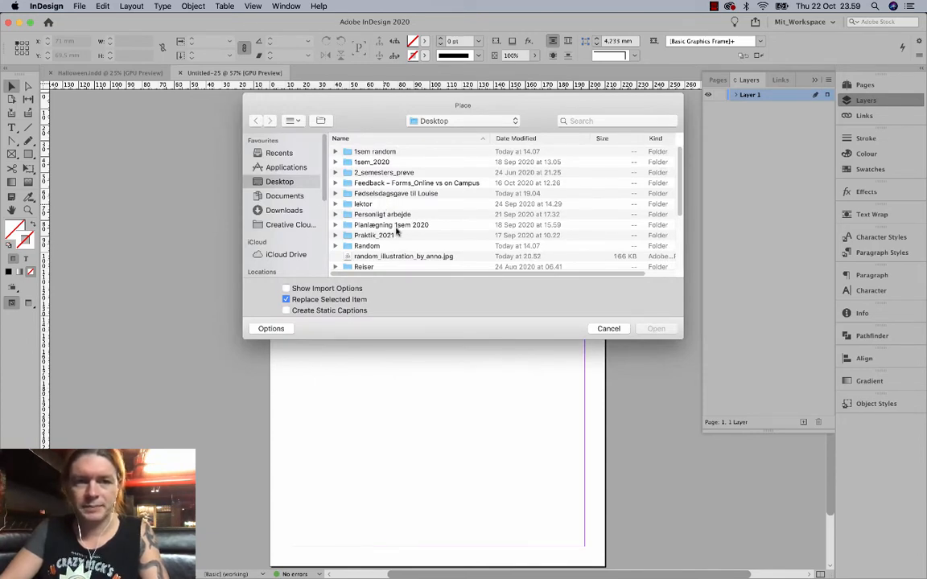
scroll(394, 230, "down", 10)
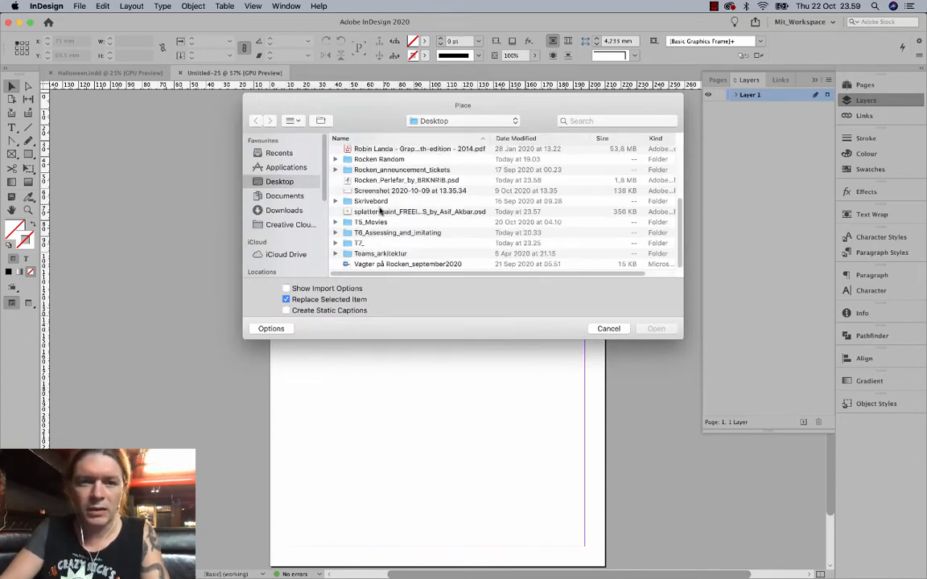
left_click(378, 182)
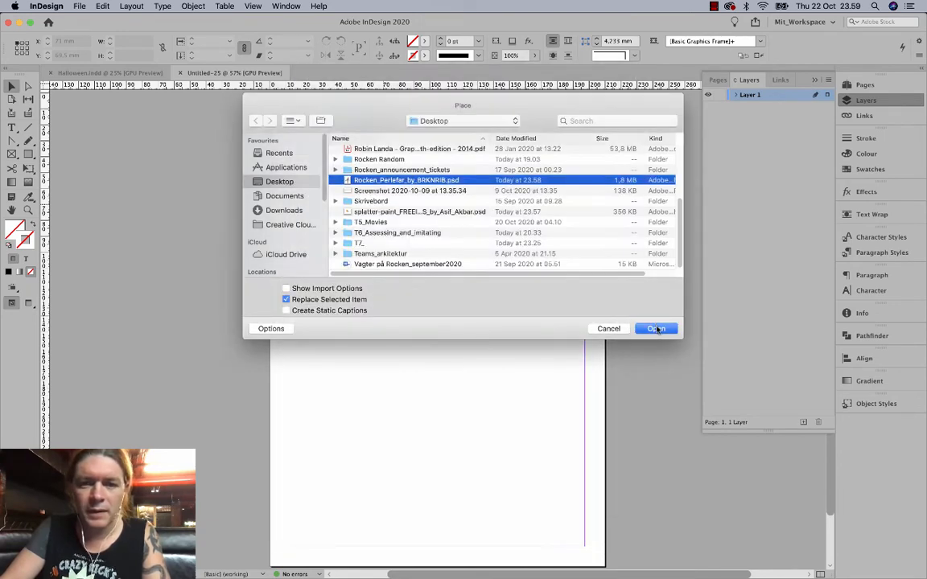
left_click(656, 329)
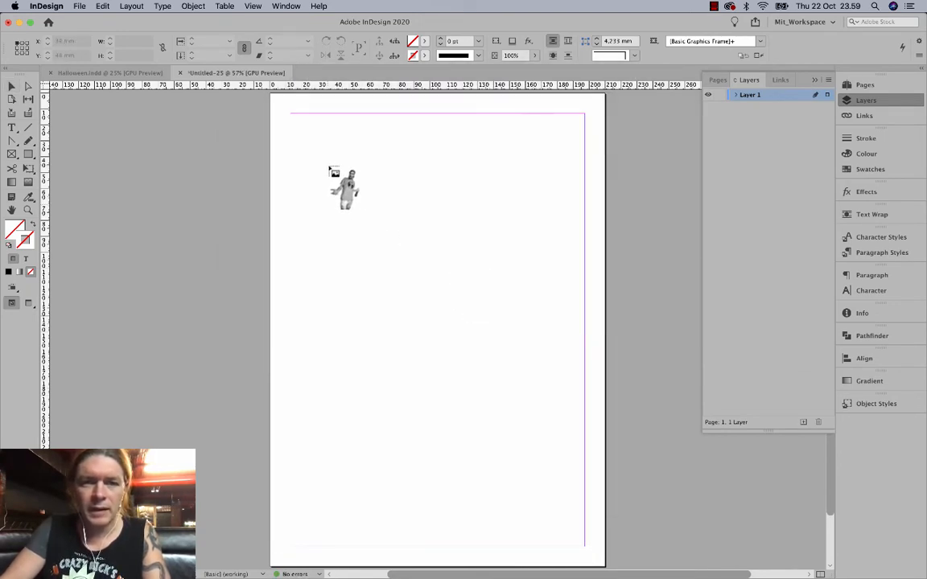
left_click_drag(338, 166, 555, 562)
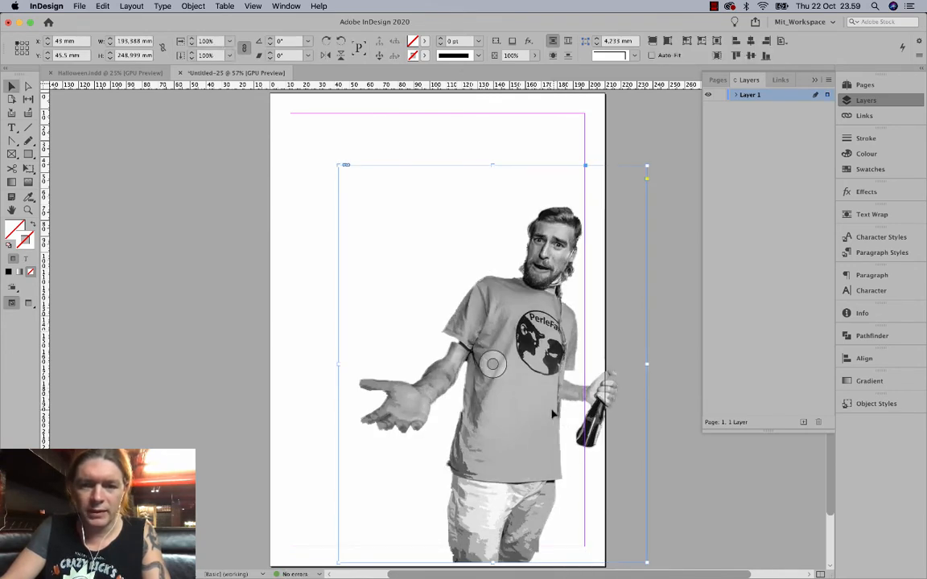
left_click_drag(553, 413, 475, 413)
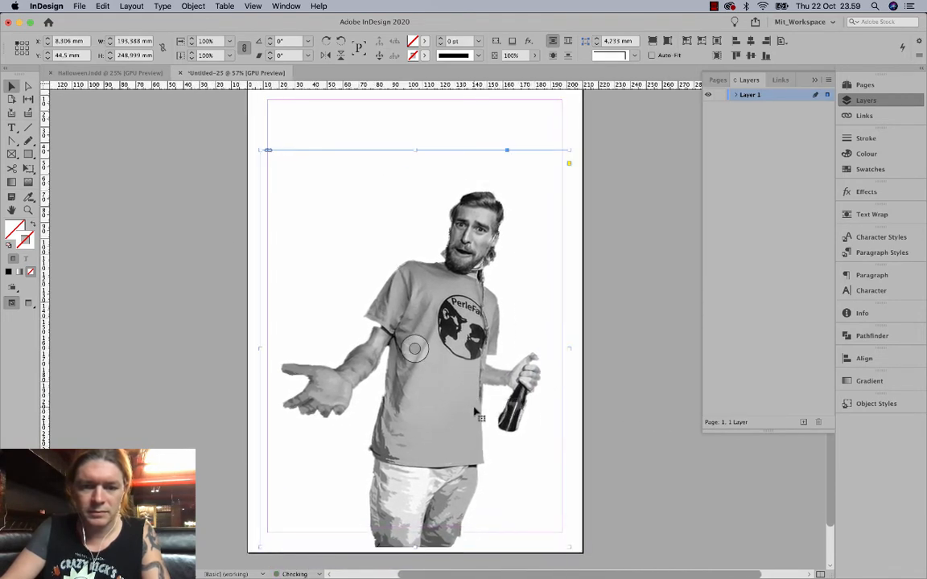
Place trainspotting.jpg from the Movie_covers folder as a separate image on the pasteboard beside the page.
left_click(612, 327)
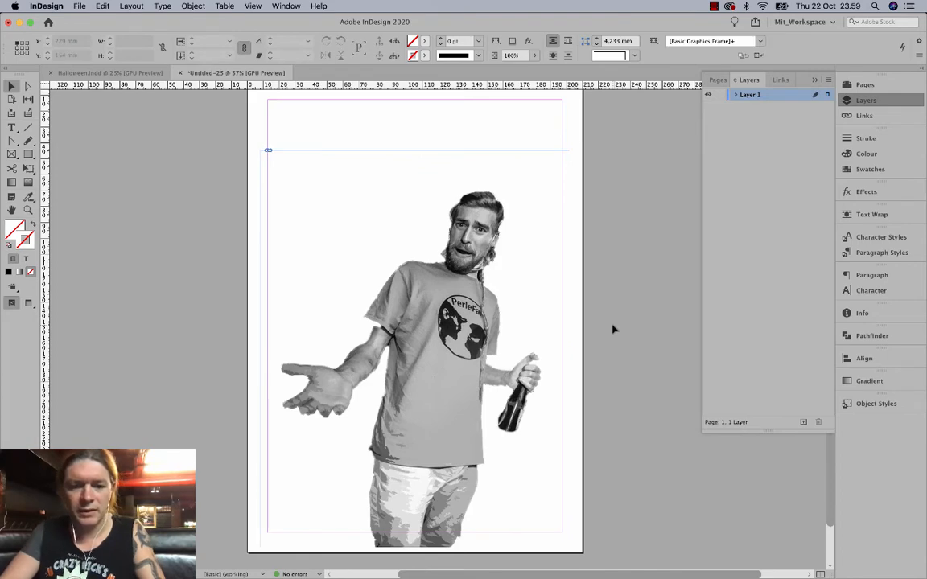
key("super+d")
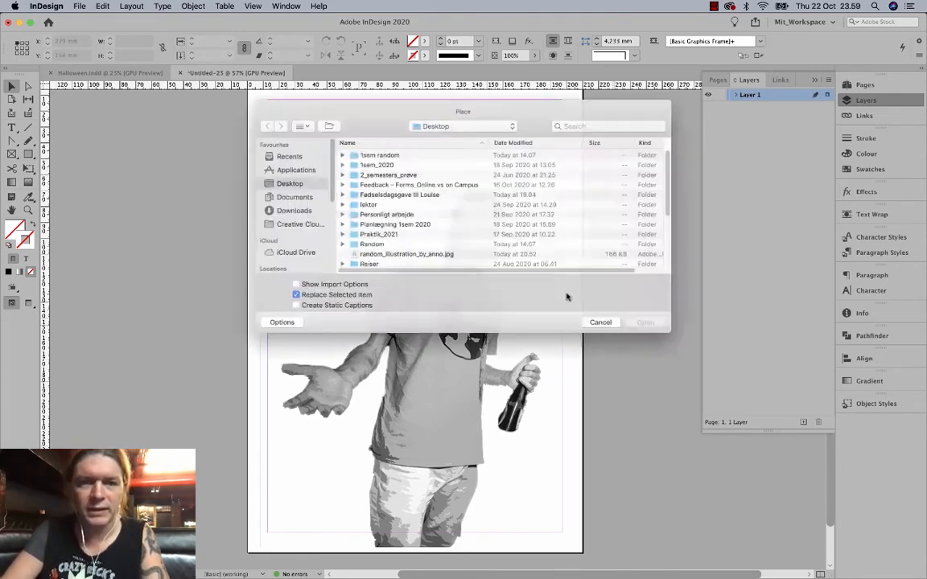
left_click(450, 121)
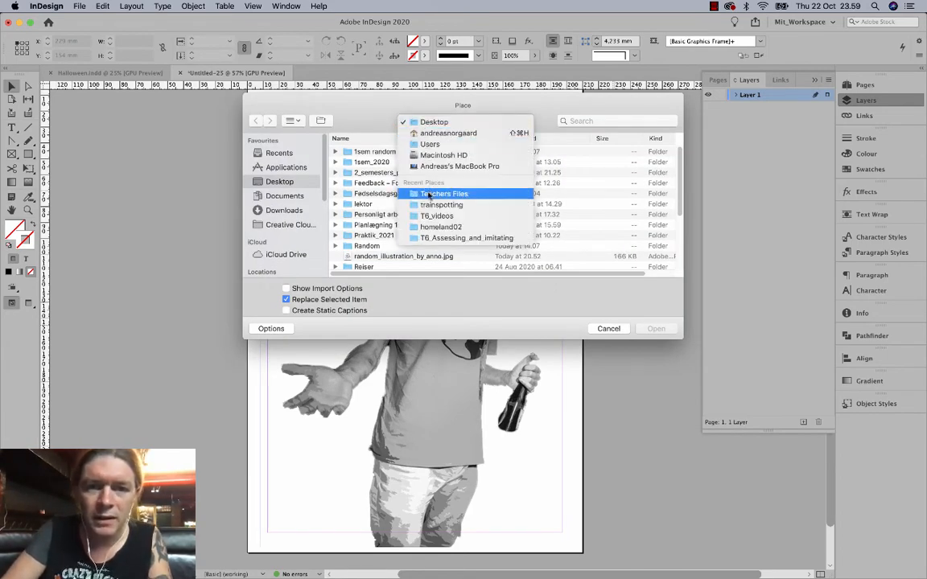
left_click(430, 184)
left_click(450, 121)
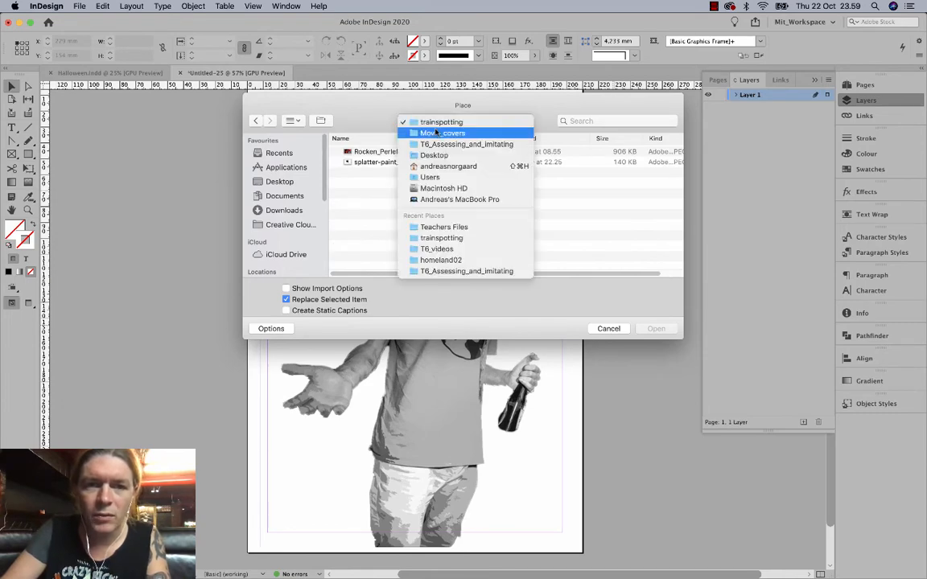
left_click(438, 133)
scroll(404, 210, "down", 3)
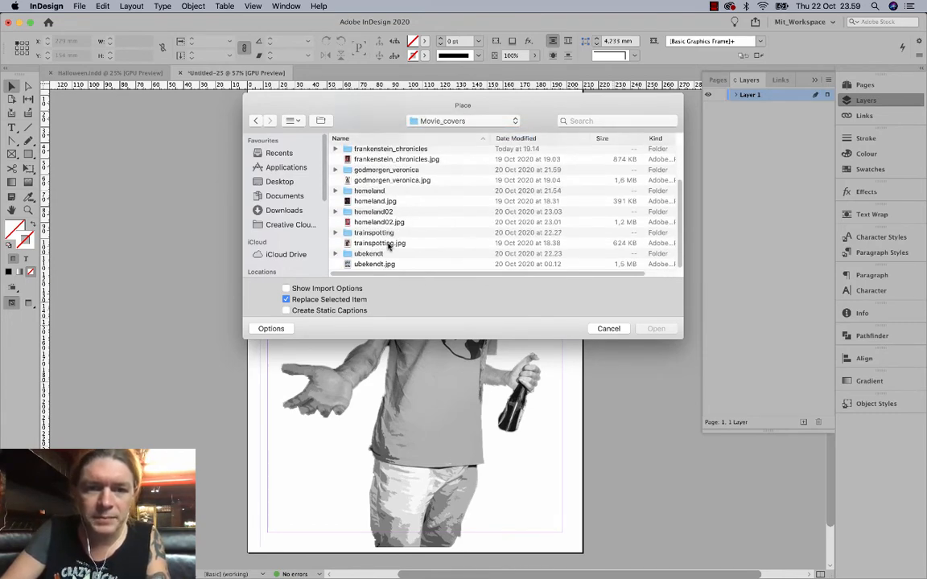
left_click(389, 243)
left_click(644, 331)
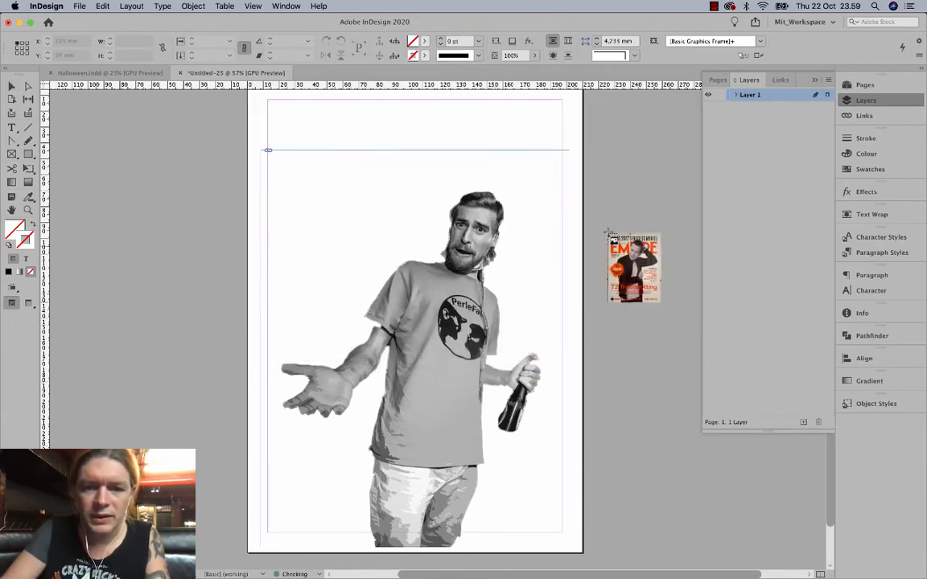
left_click(608, 234)
Scale the placed Trainspotting cover down proportionally to about 135 × 176 mm.
key("super+minus")
key("super+minus")
key("super+minus")
key("super+minus")
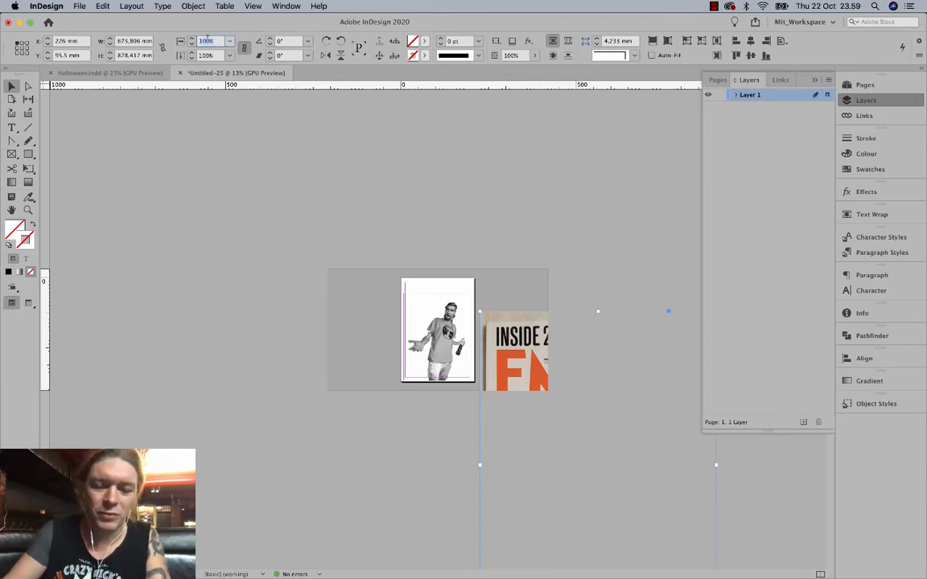
key("Return")
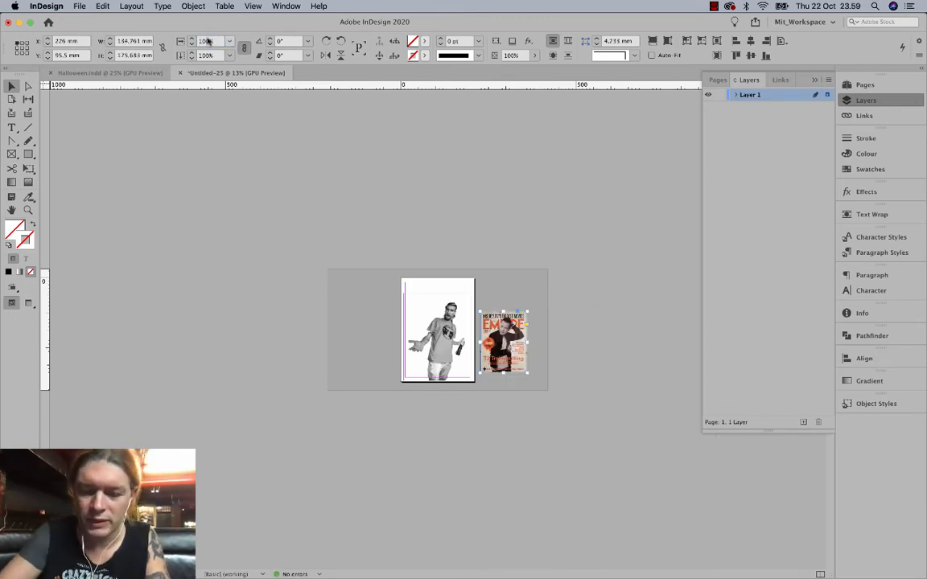
Collapse the open Layers panel and move the reference cover to the pasteboard against the page's left edge.
key("super+0")
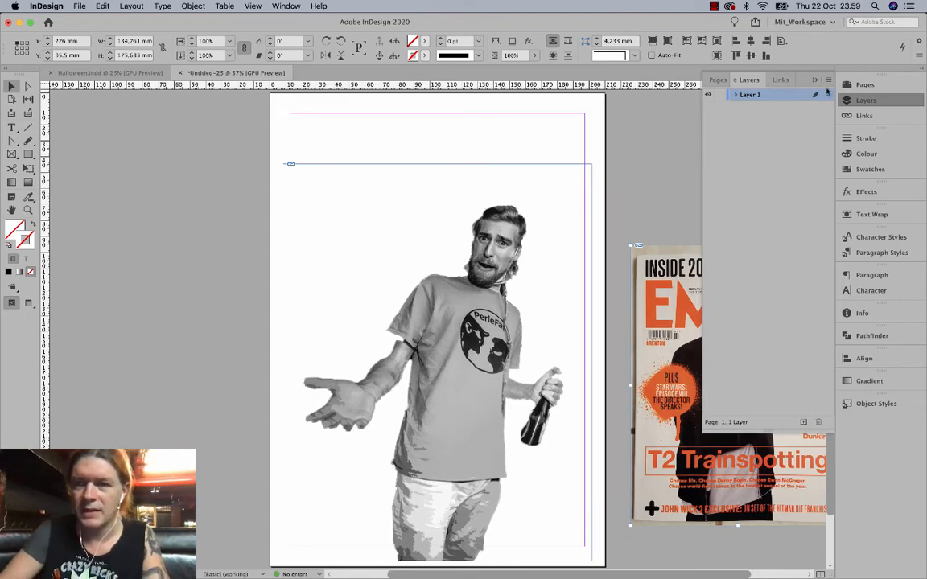
left_click(734, 75)
left_click_drag(791, 327, 215, 275)
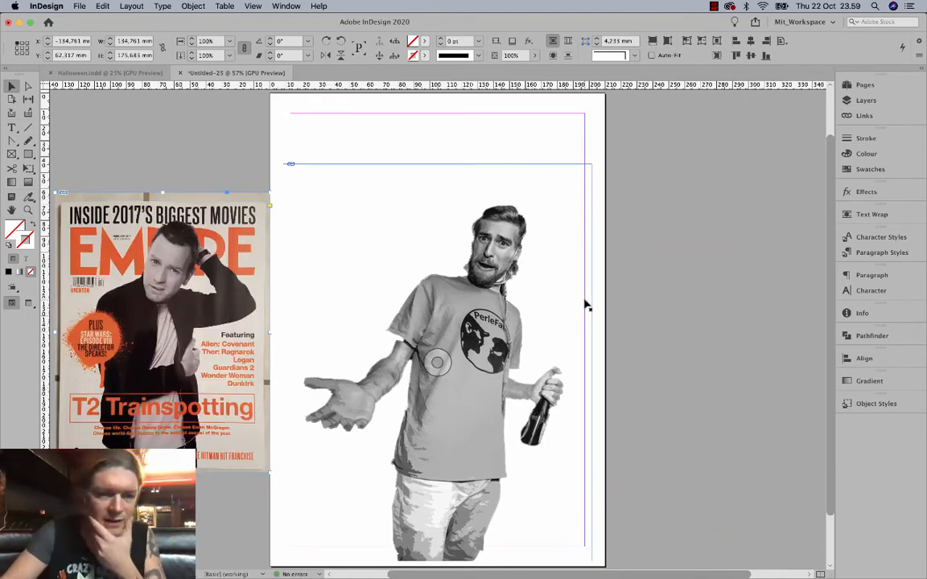
Crop the man's image frame from its left side to 222 mm wide and move it to X 0 mm, Y 0 mm.
left_click(633, 314)
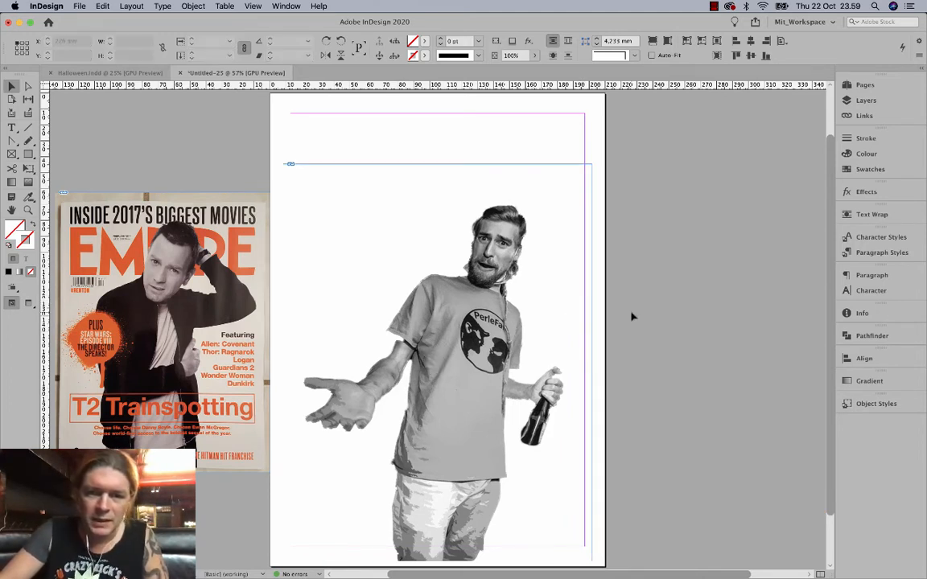
left_click(527, 350)
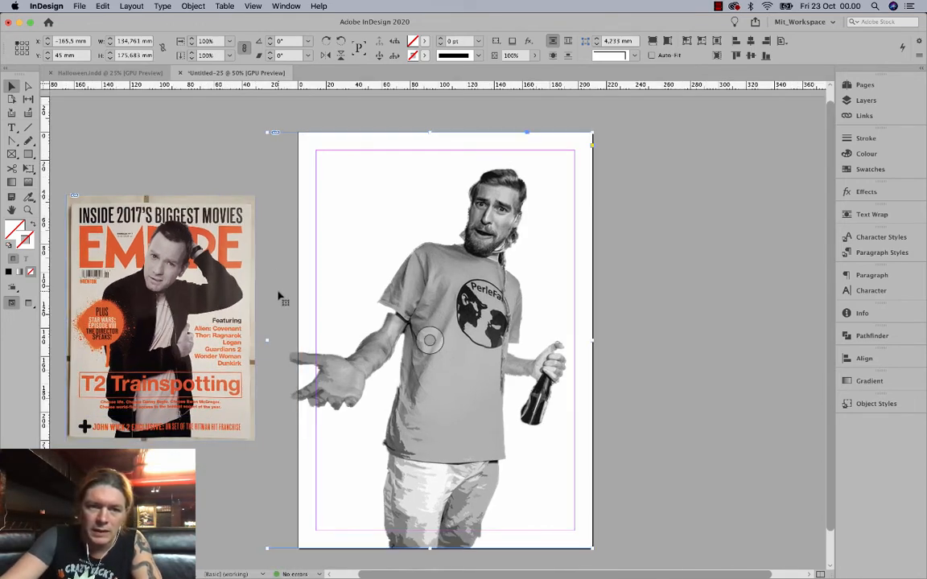
left_click_drag(267, 340, 284, 341)
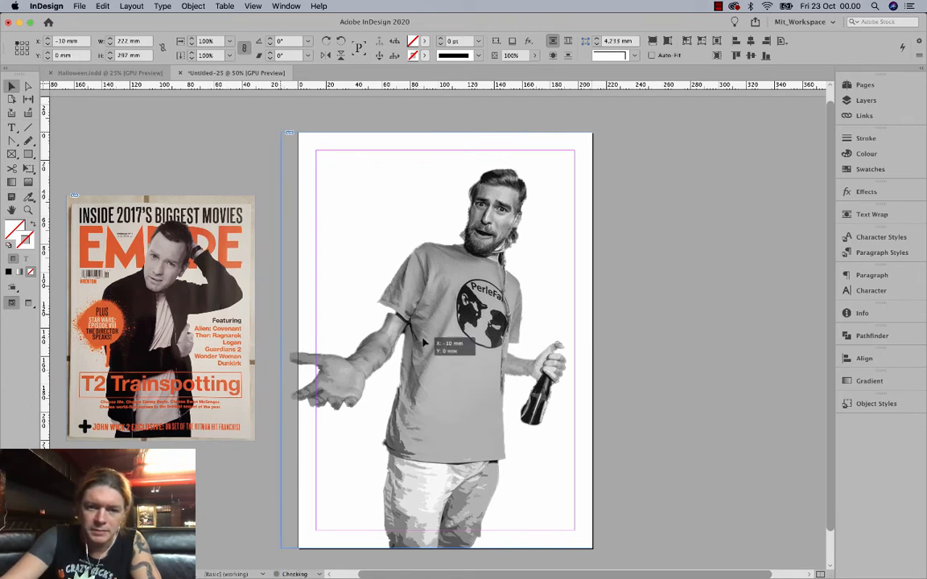
left_click_drag(424, 343, 476, 314)
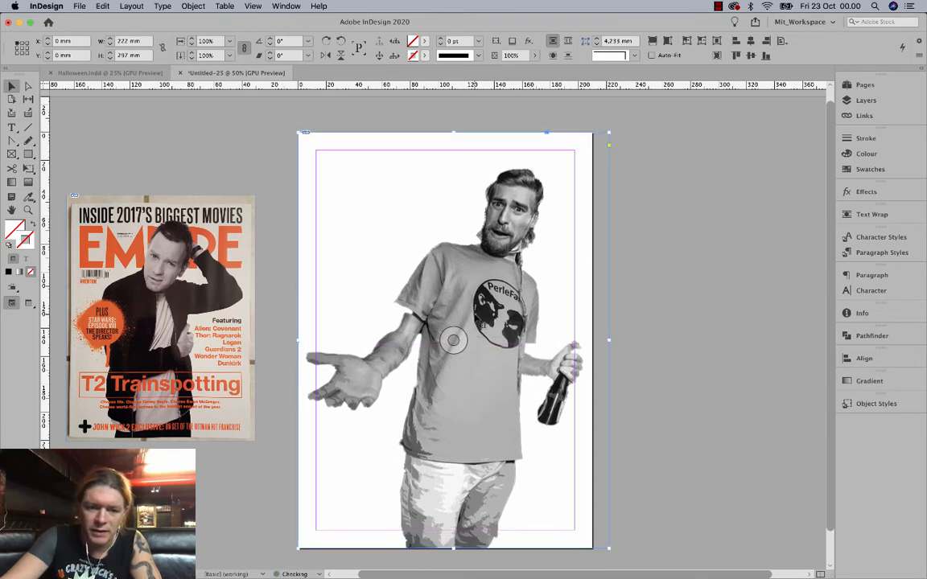
left_click(618, 298)
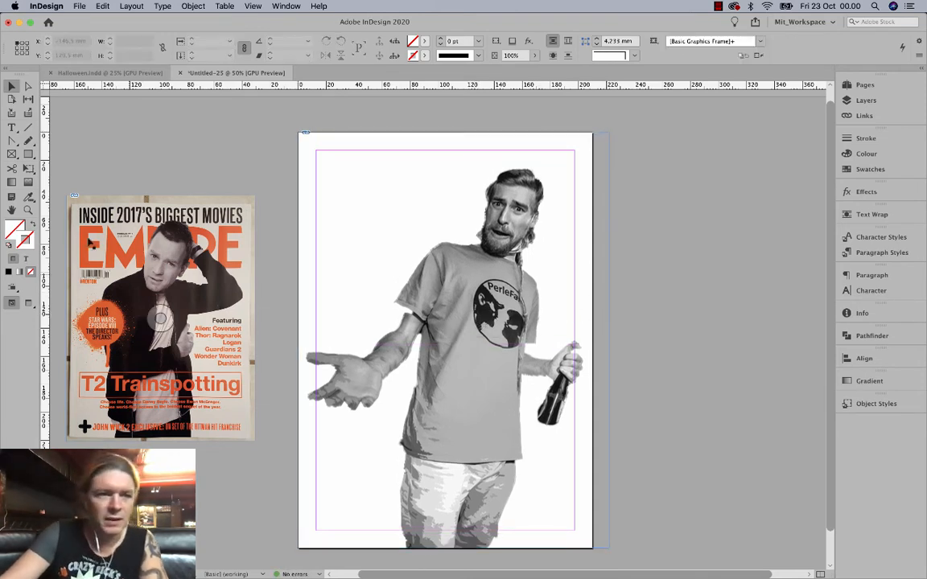
Draw a rectangle about 171 × 35 mm across the man's hips and stroke it with a new C=0 M=38 Y=100 K=0 swatch.
left_click(29, 155)
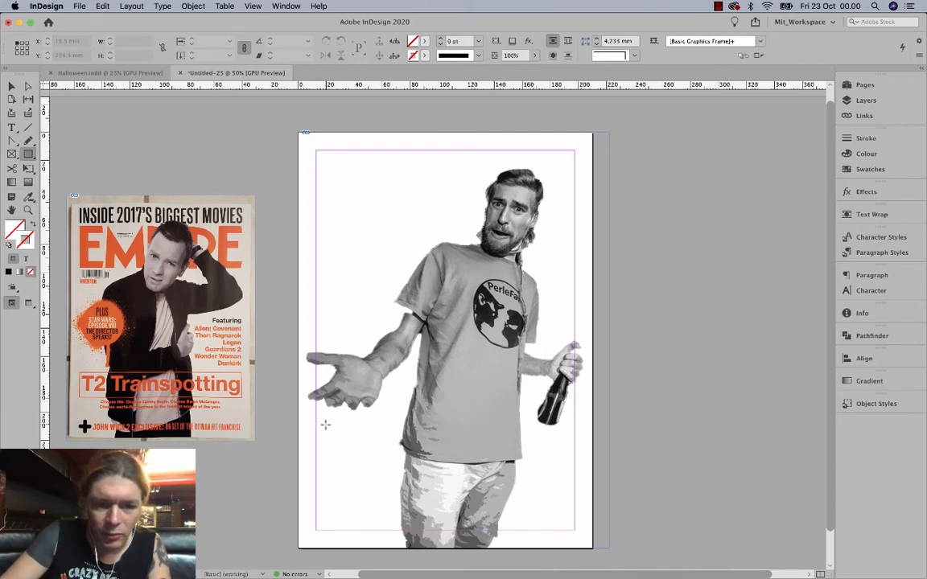
left_click_drag(325, 424, 566, 475)
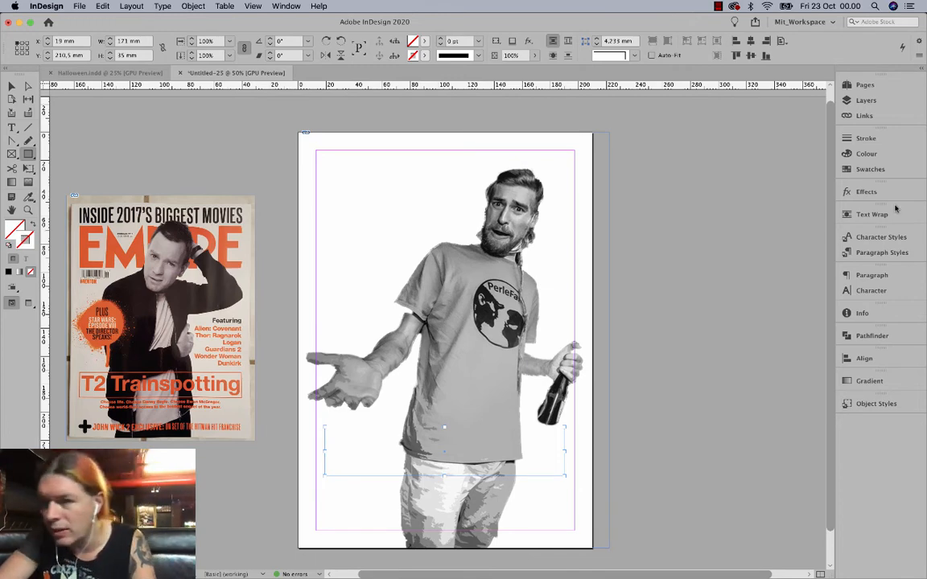
left_click(877, 169)
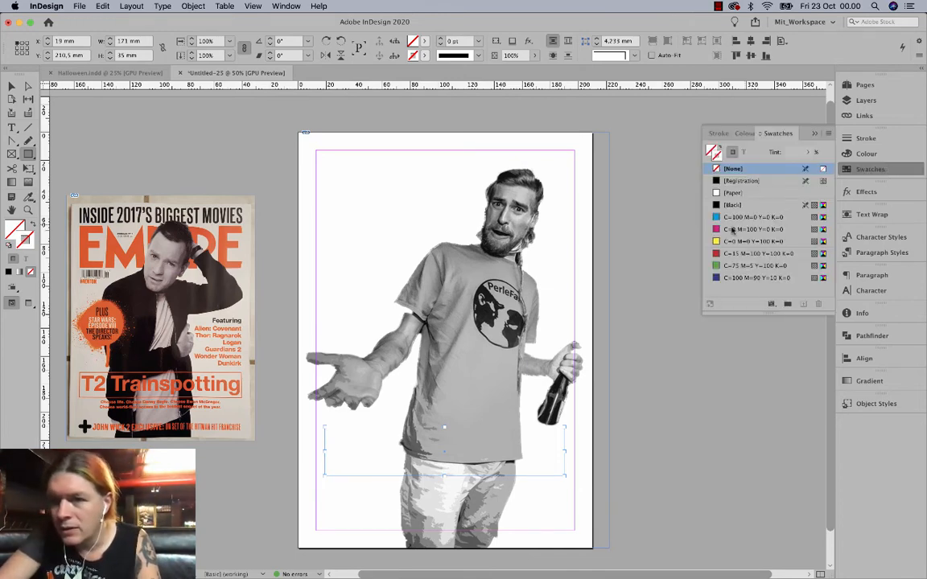
left_click(829, 134)
left_click(681, 138)
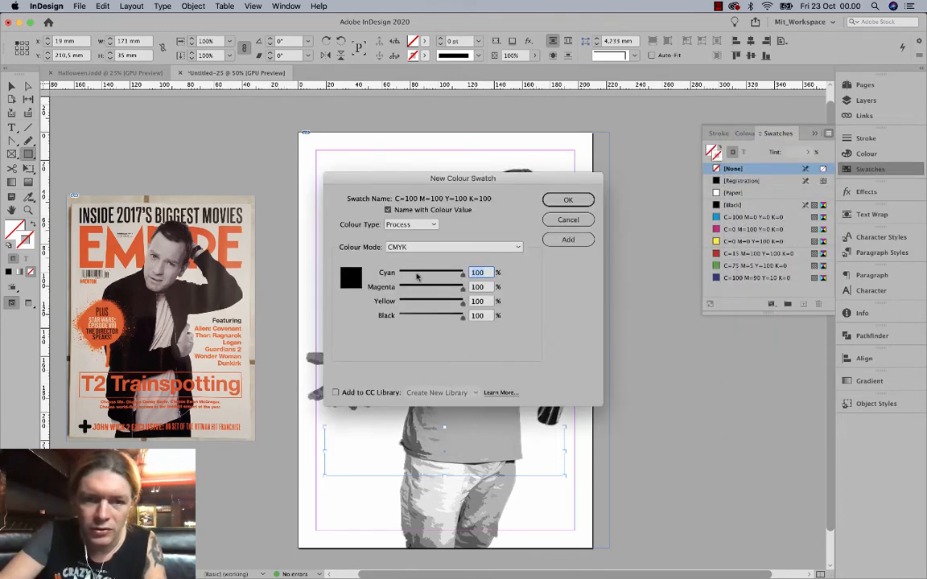
left_click_drag(427, 274, 433, 275)
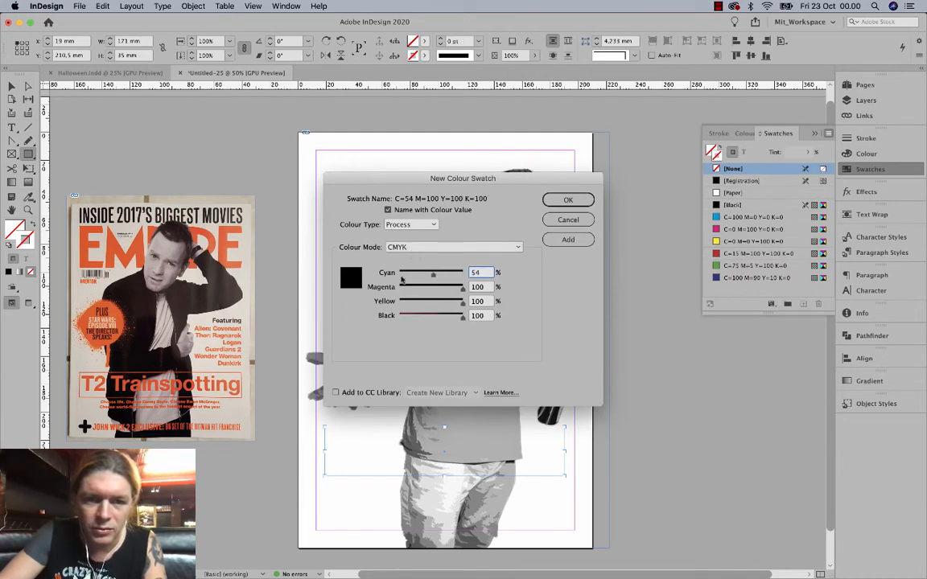
left_click_drag(460, 316, 400, 274)
left_click(568, 199)
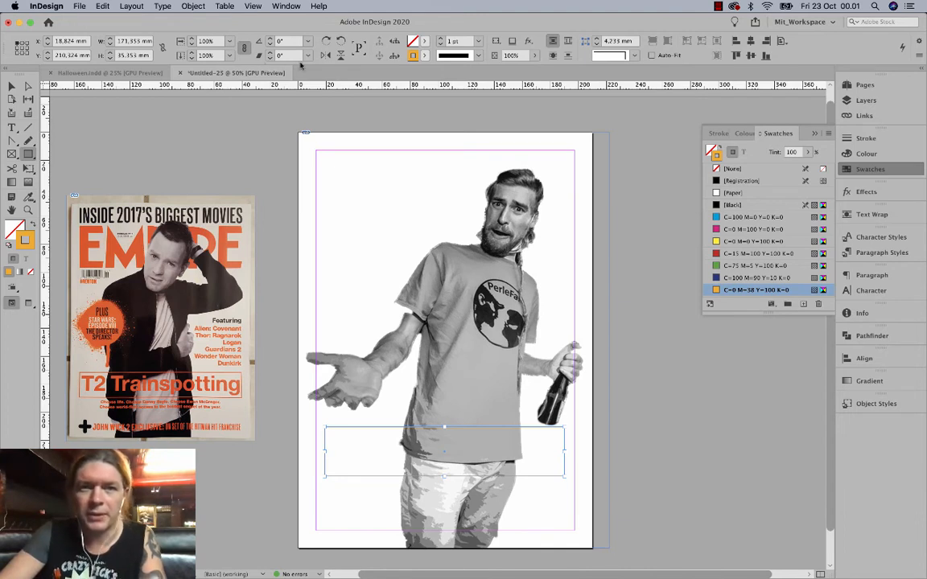
Increase the rectangle's stroke weight to 7 pt.
left_click(439, 39)
left_click(439, 39)
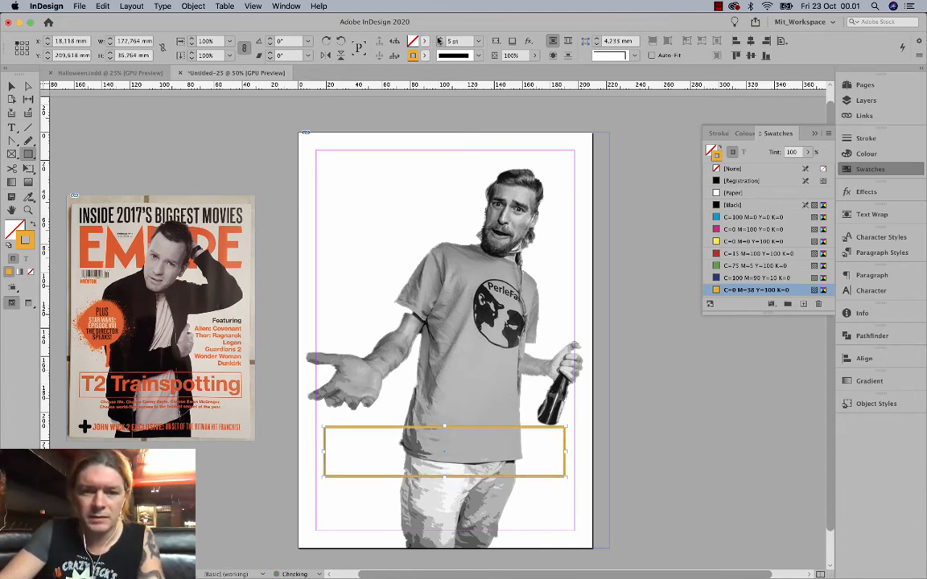
left_click(438, 39)
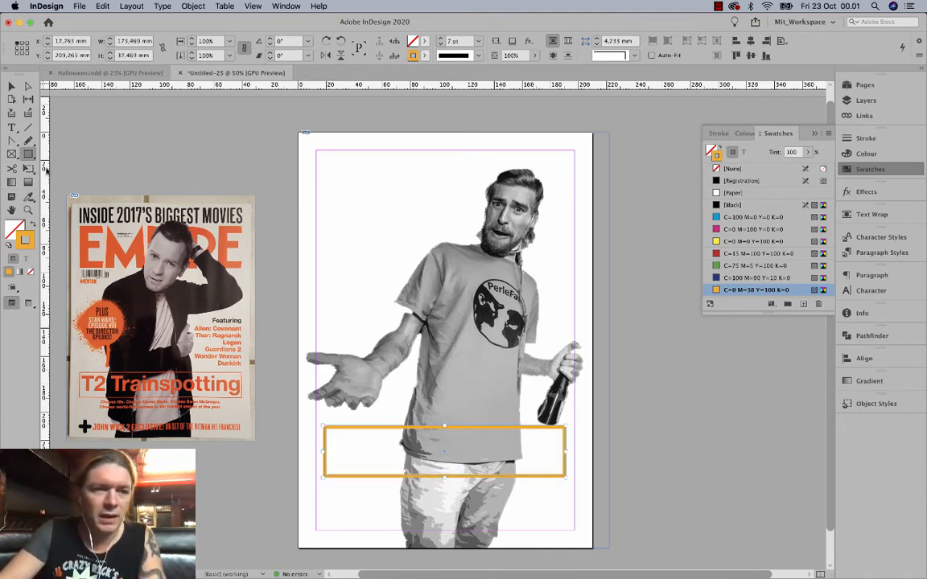
Convert the outlined rectangle across the man's hips into a text frame.
left_click(11, 127)
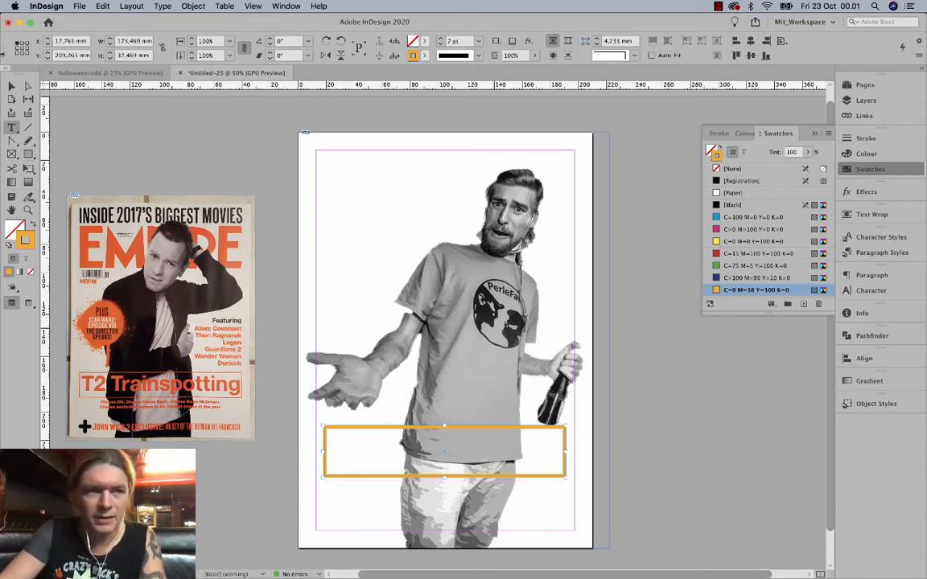
left_click(11, 85)
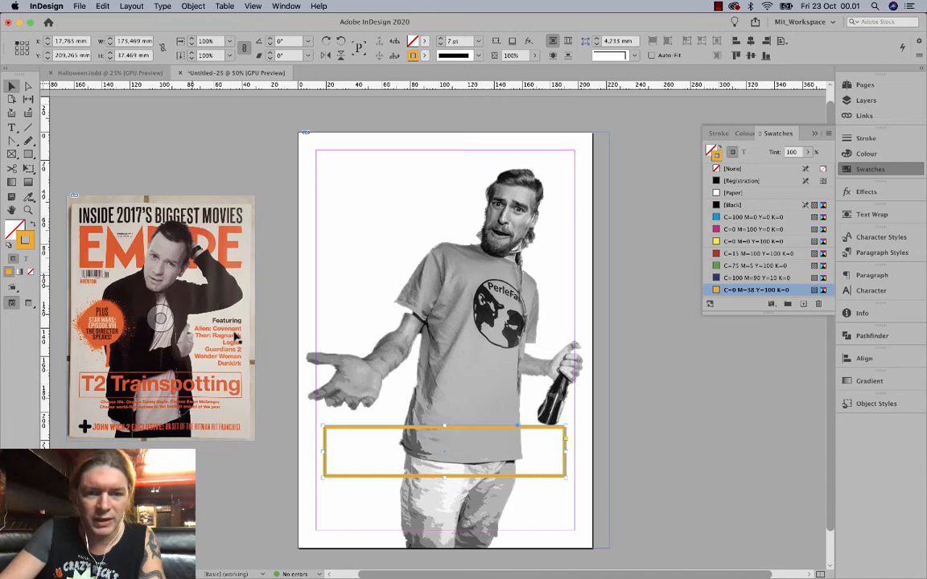
right_click(359, 433)
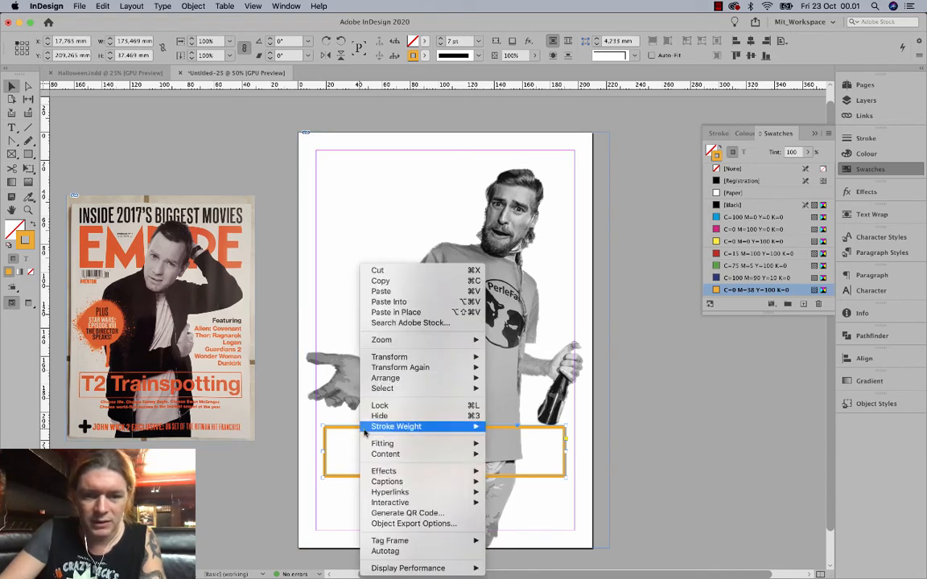
mouse_move(420, 462)
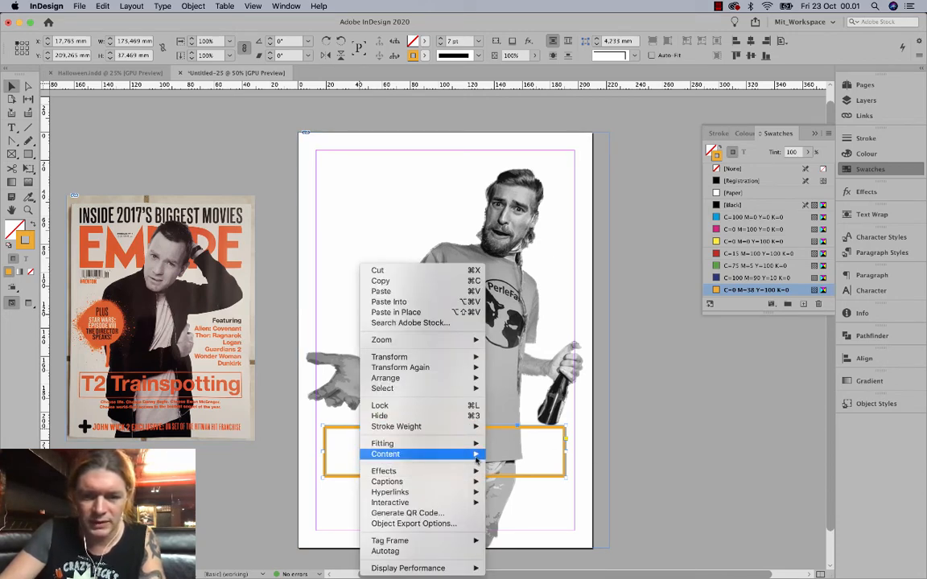
left_click(504, 465)
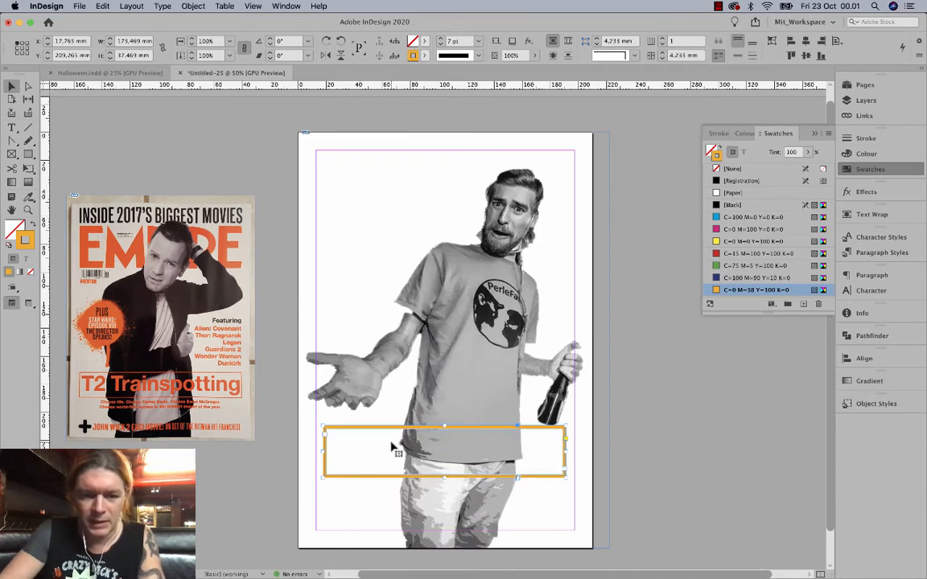
Set the text frame's inset spacing to 3 mm on all four sides.
right_click(392, 447)
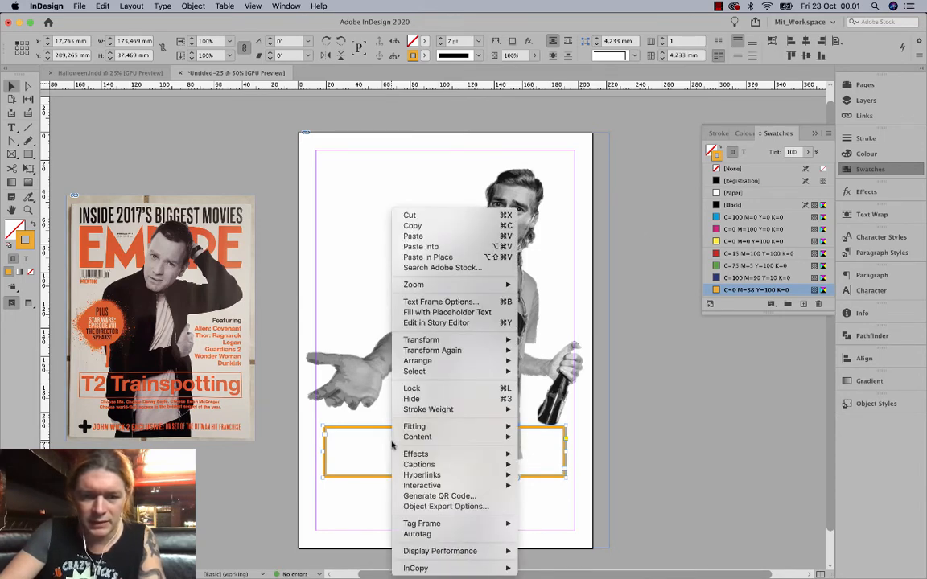
left_click(438, 303)
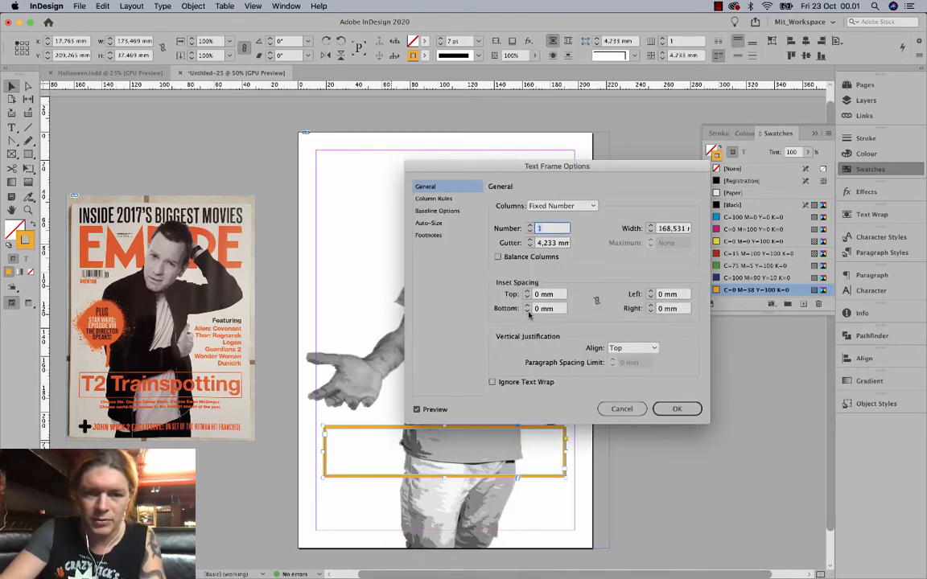
left_click(526, 291)
left_click(526, 291)
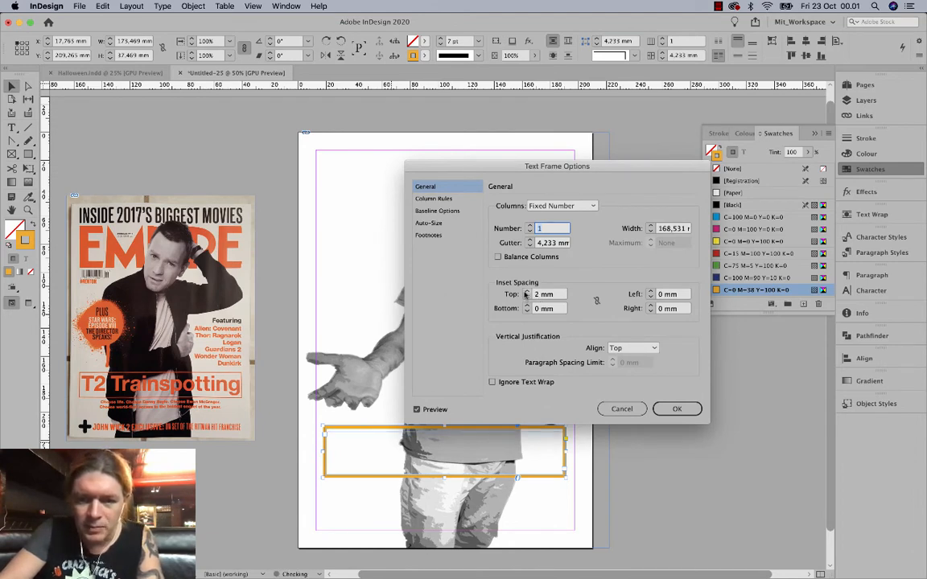
left_click(527, 291)
left_click(595, 301)
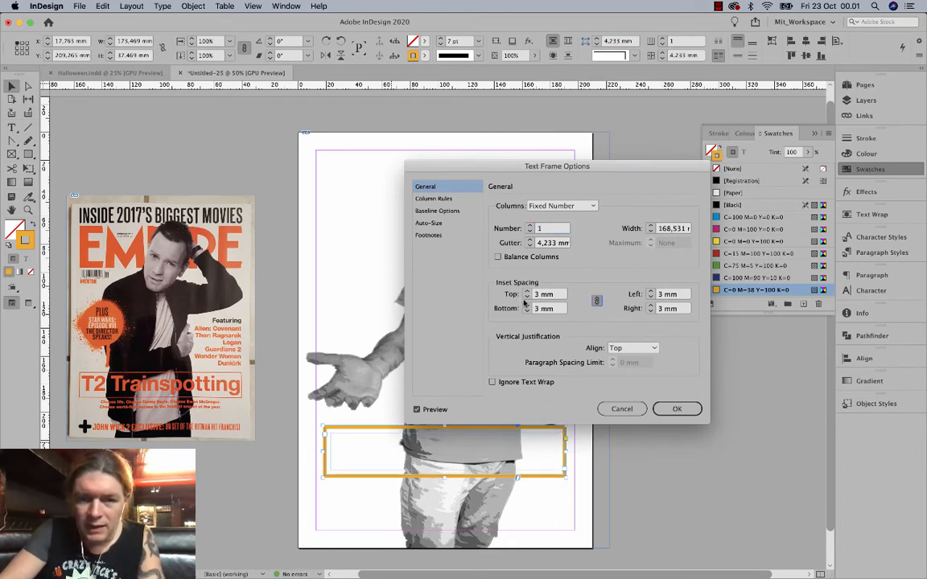
left_click(671, 410)
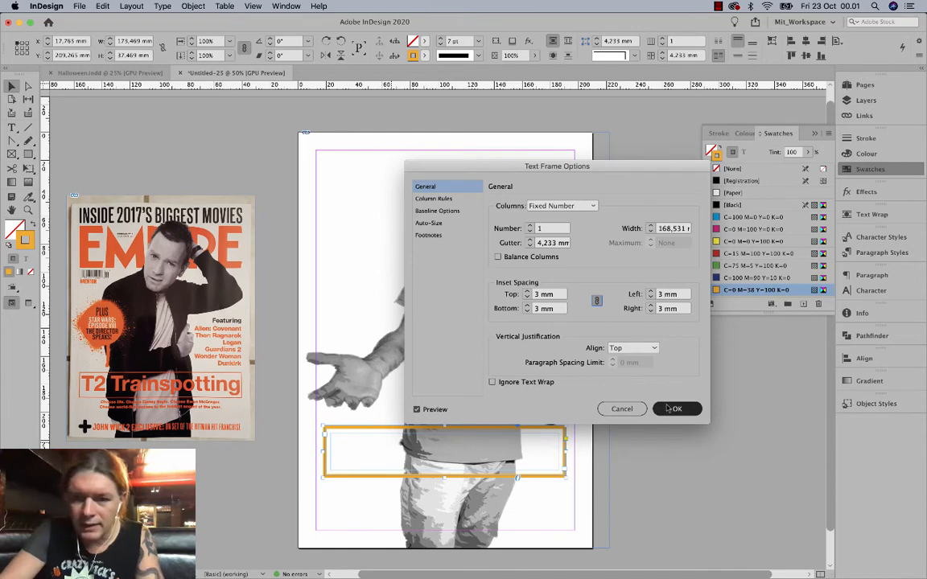
Enter the title "Trainspotting" in the outlined text frame.
double_click(380, 440)
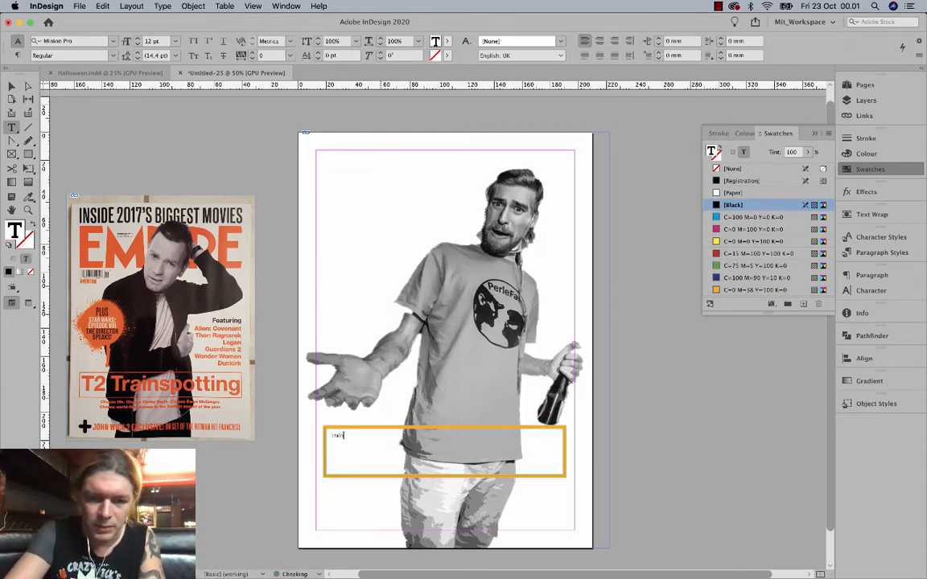
left_click(352, 435)
key("BackSpace")
Format the whole title as Helvetica Bold at 70 pt and centre it horizontally.
key("super+a")
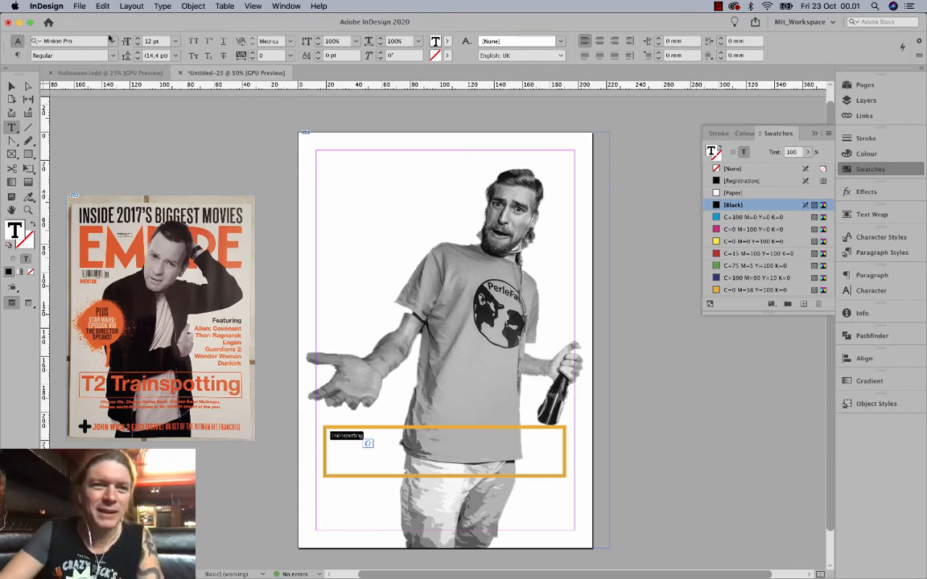
left_click(79, 41)
type("helv")
left_click(135, 91)
left_click(138, 38, "shift")
left_click(598, 41)
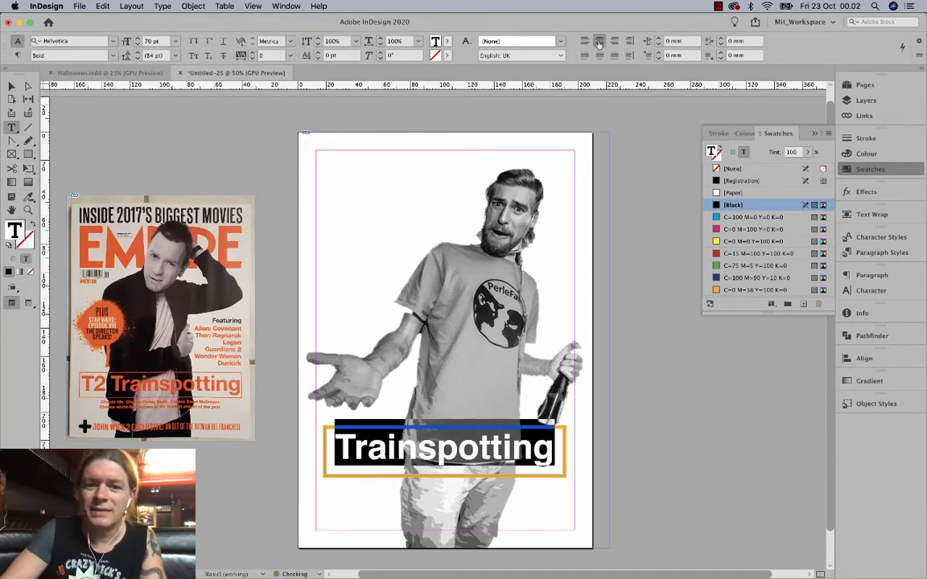
Centre the title vertically within its text frame.
right_click(422, 446)
left_click(474, 329)
key("Return")
Fill the title text with the C=0 M=38 Y=100 K=0 orange swatch.
left_click(346, 447)
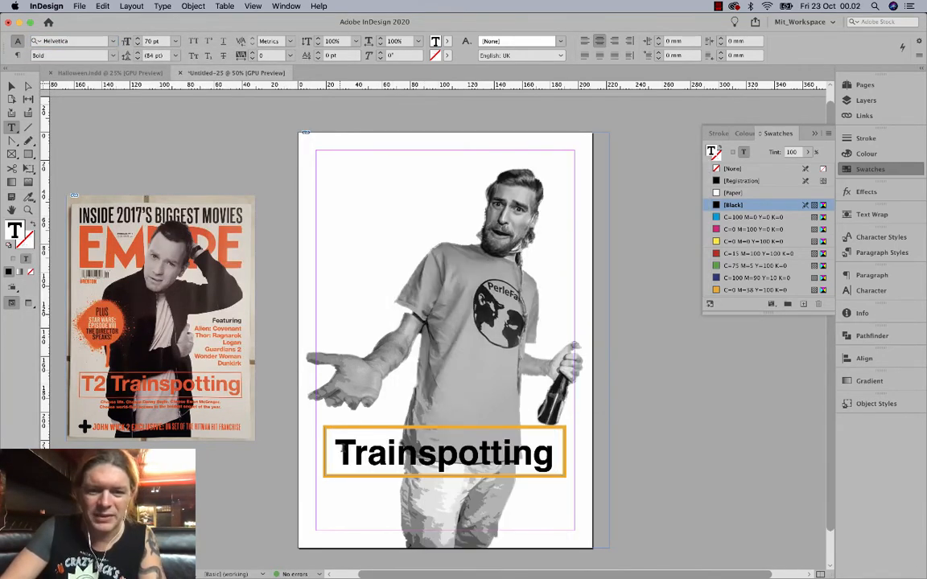
key("super+a")
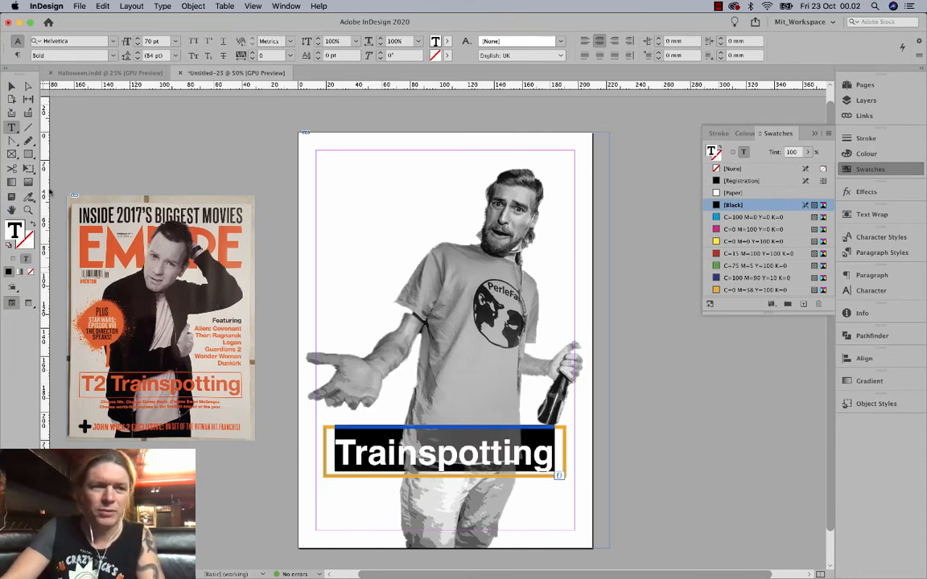
left_click(753, 290)
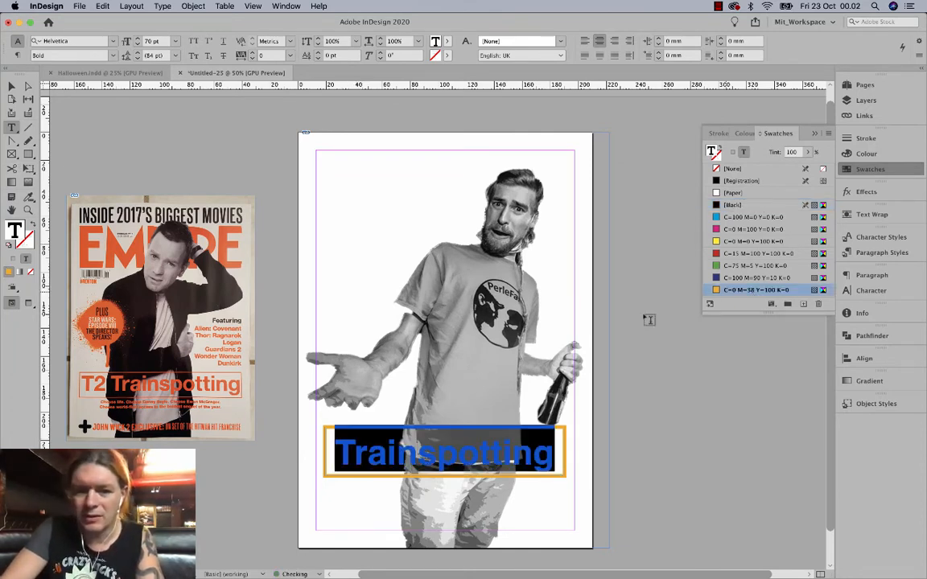
left_click(387, 453)
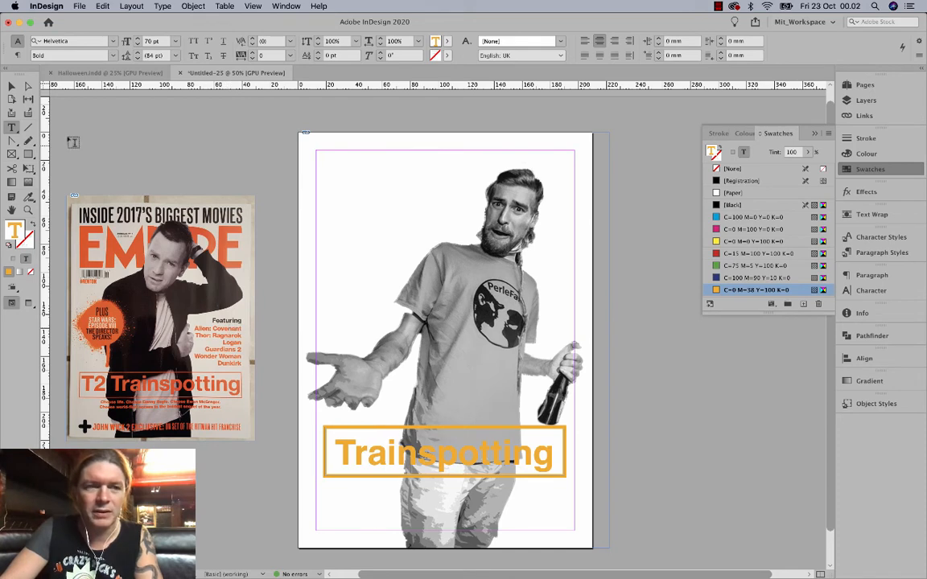
Edit the orange swatch to C=0 M=56 Y=91 K=10 so the title and border better match the reference cover.
left_click(828, 134)
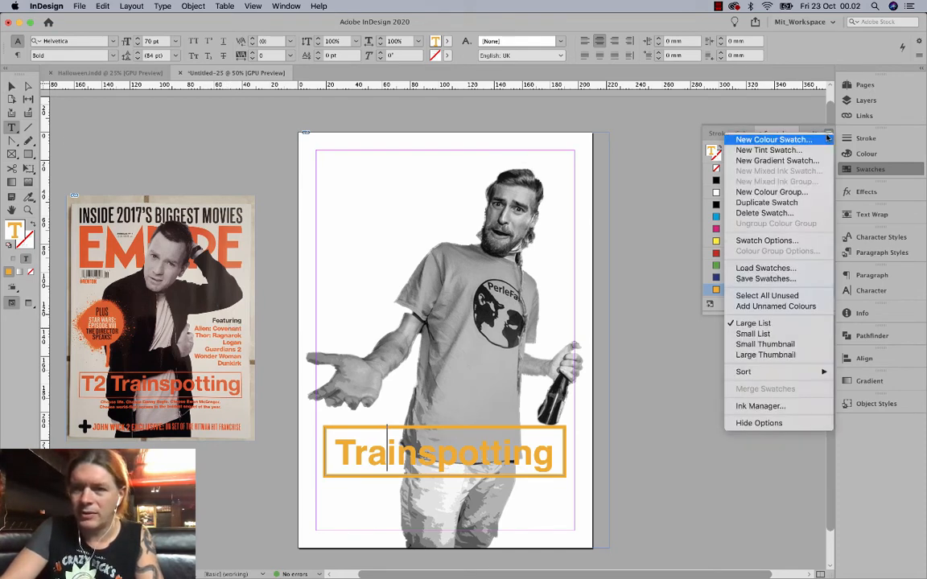
left_click(825, 131)
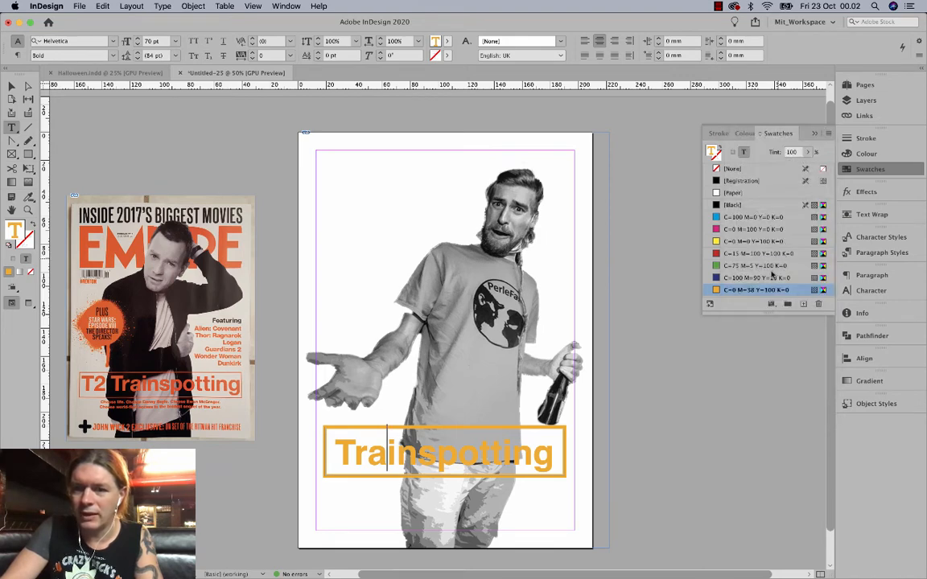
double_click(765, 291)
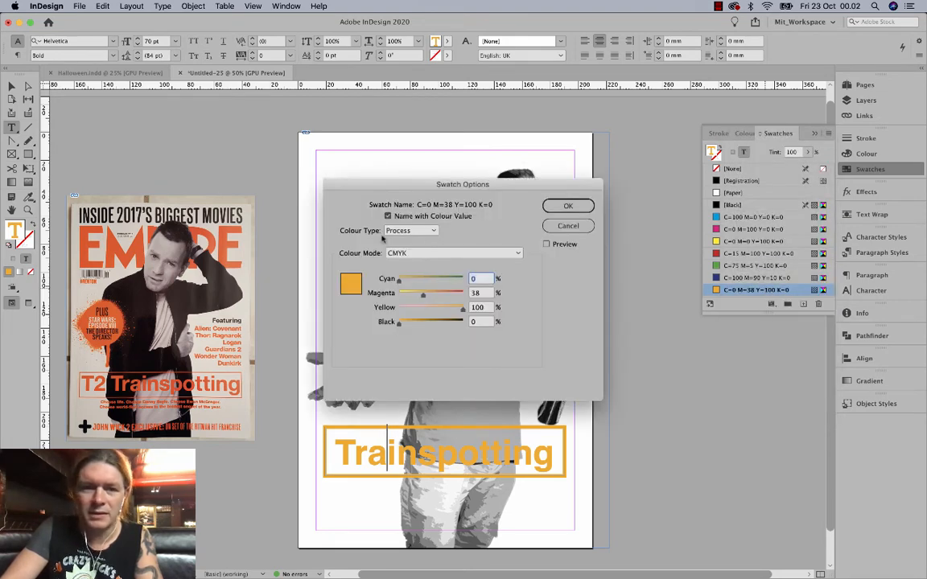
left_click_drag(375, 186, 585, 193)
left_click(641, 303)
left_click(623, 329)
left_click(666, 316)
left_click_drag(639, 303, 642, 302)
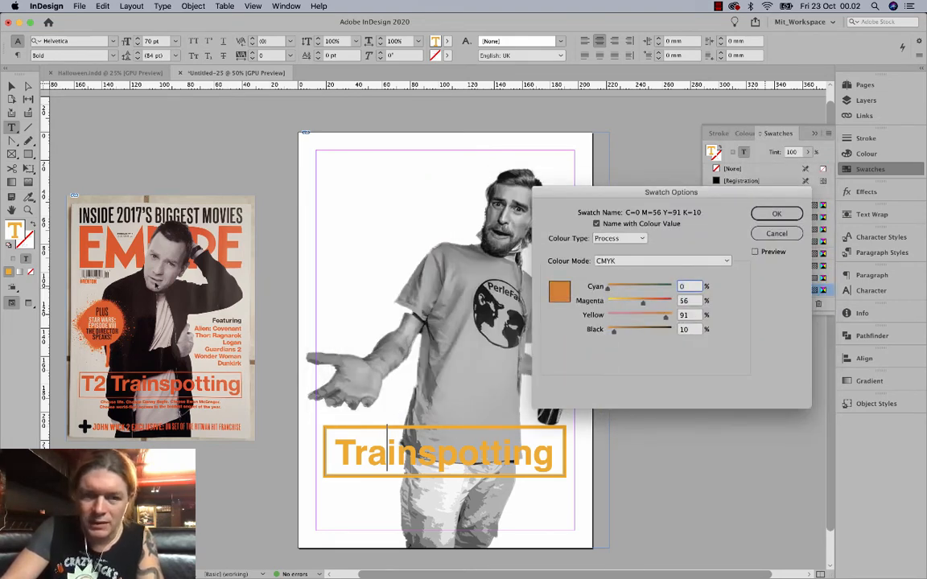
key("Return")
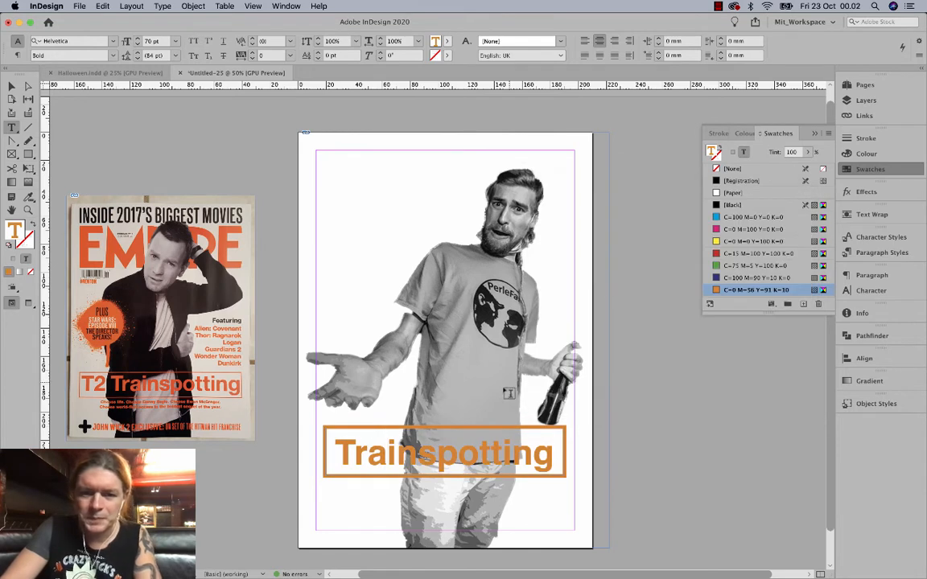
Edit the orange swatch used by the title and border to C=0 M=59 Y=91 K=0.
double_click(799, 291)
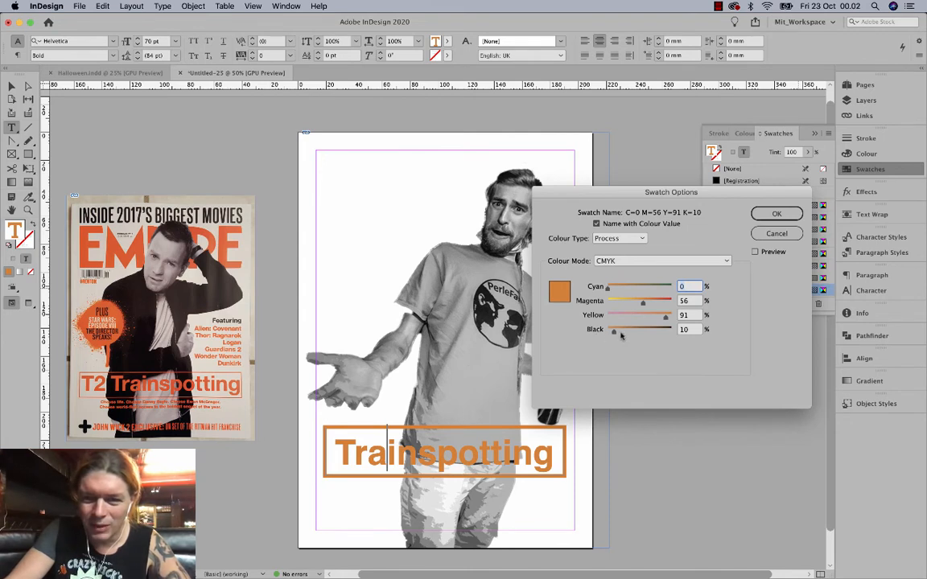
left_click_drag(617, 332, 605, 333)
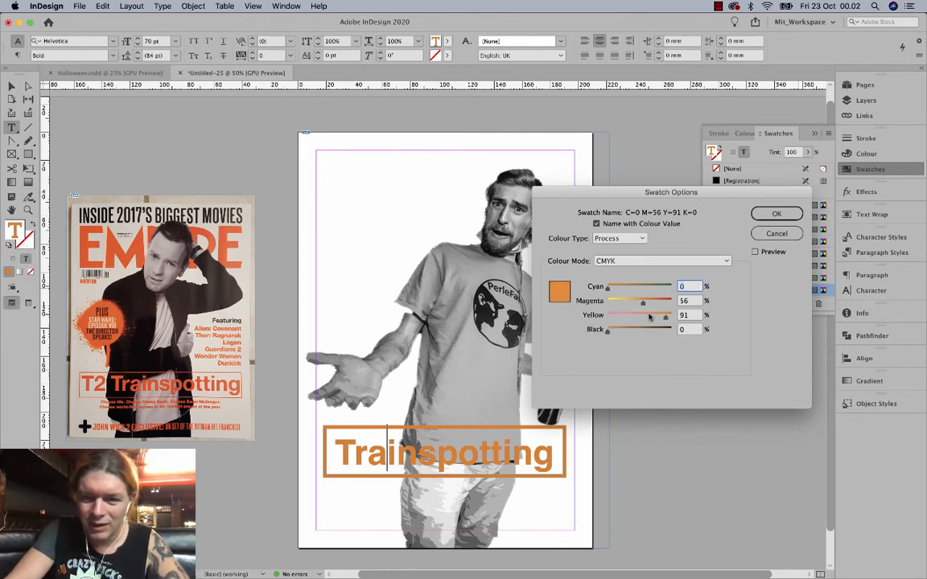
left_click_drag(644, 305, 630, 303)
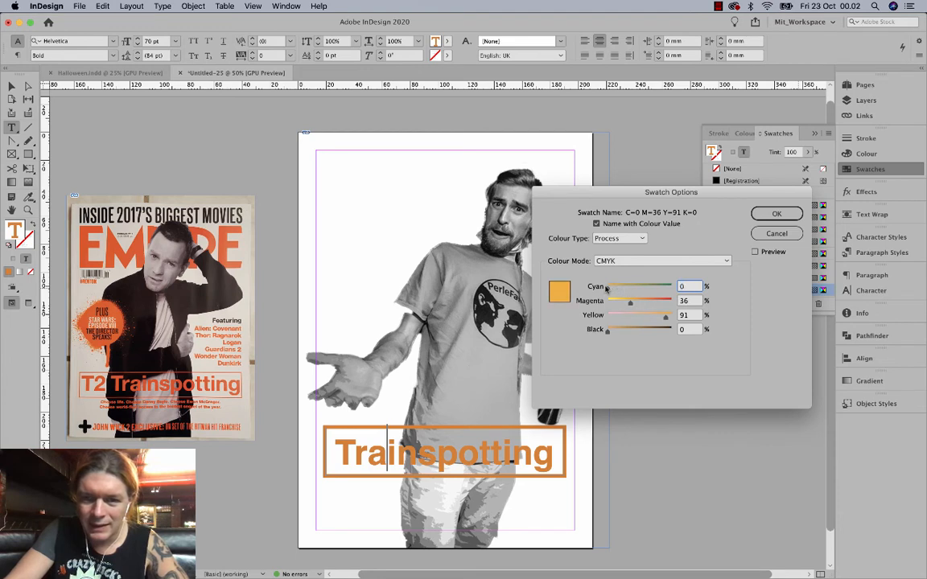
left_click_drag(629, 303, 640, 304)
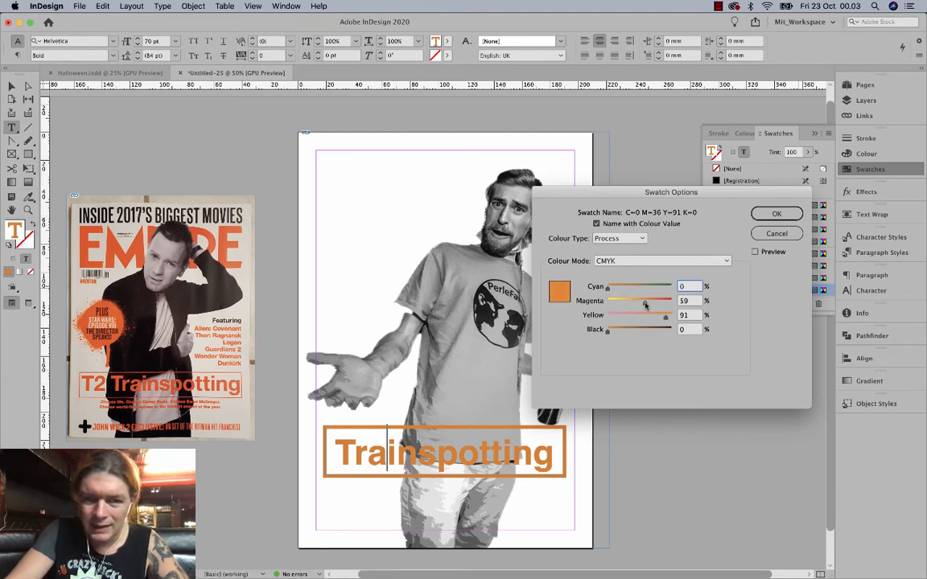
left_click(753, 232)
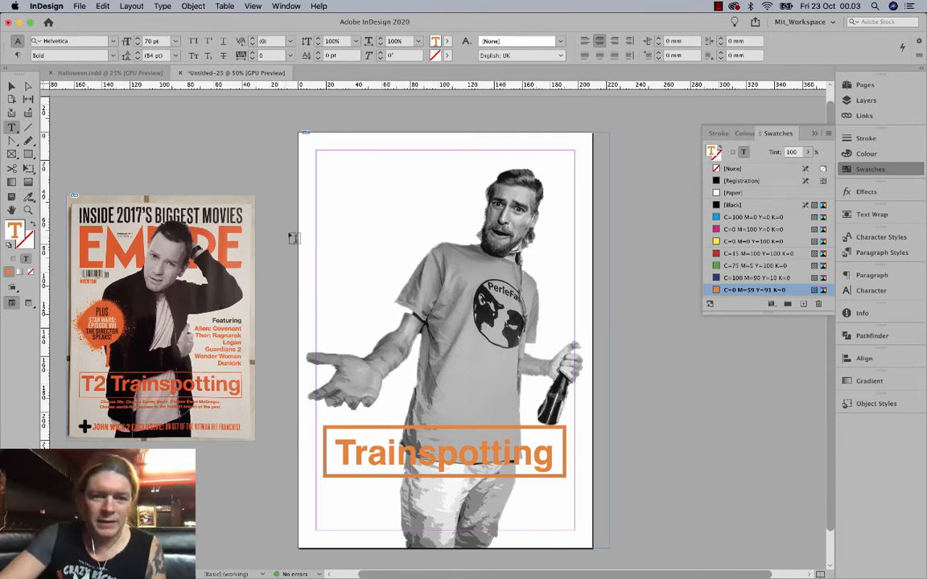
Place the splatter-paint PSD from the Desktop beside the man's chest, above his outstretched hand, about 86 × 63 mm in size.
left_click(12, 86)
left_click(226, 117)
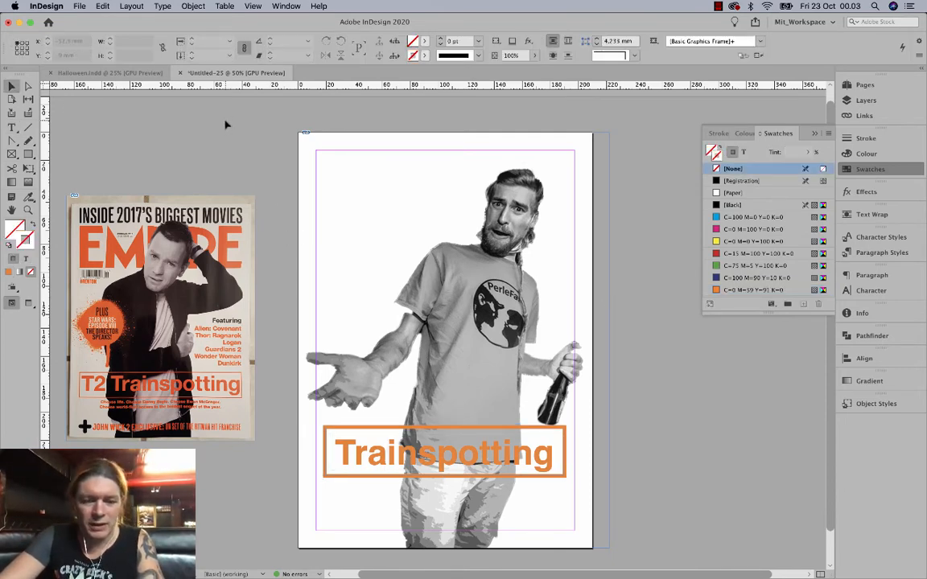
key("super+d")
scroll(362, 241, "down", 5)
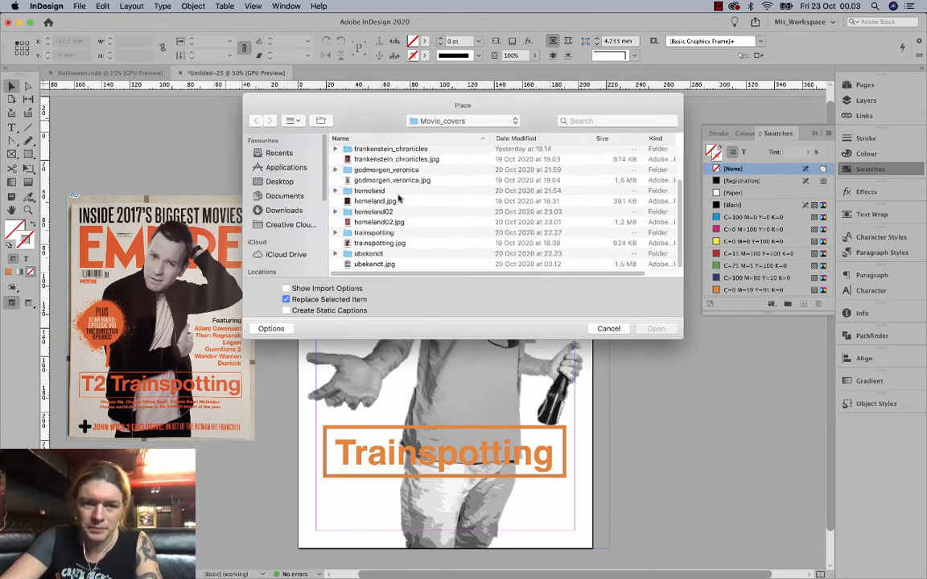
left_click(282, 182)
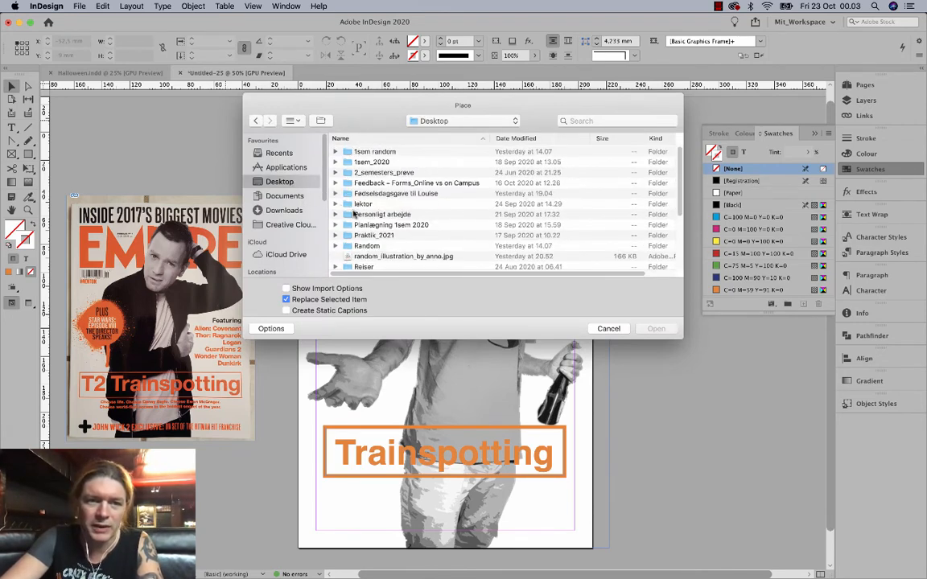
scroll(375, 245, "down", 5)
left_click(374, 213)
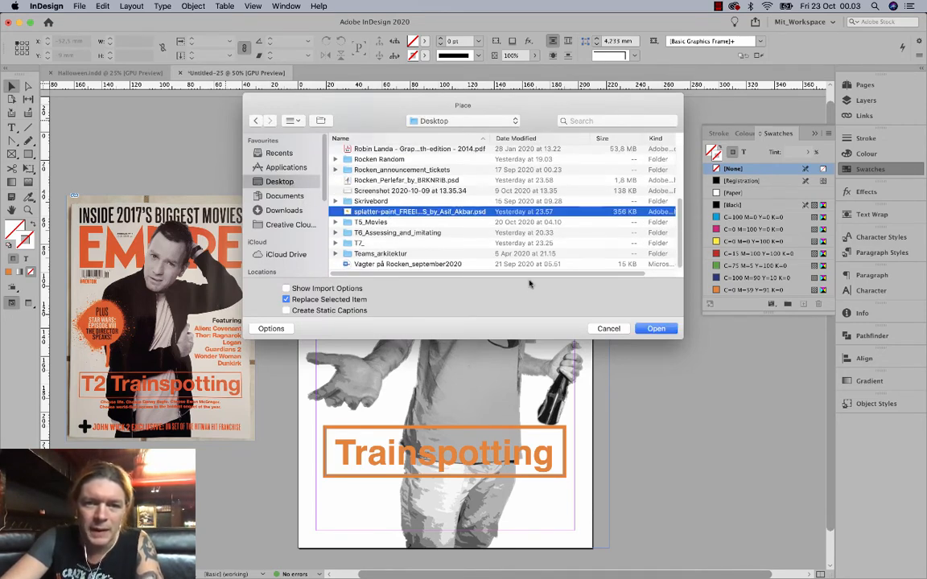
left_click(654, 328)
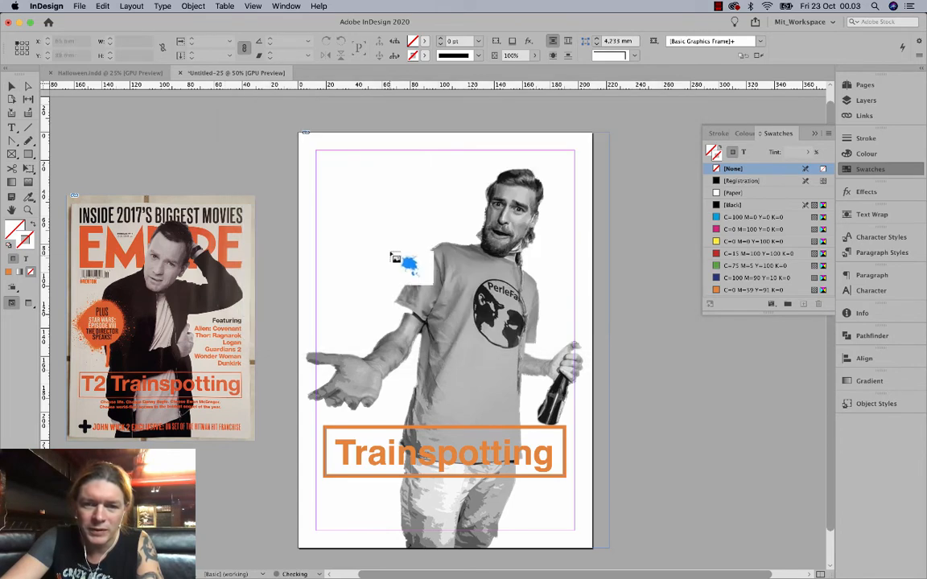
left_click(349, 306)
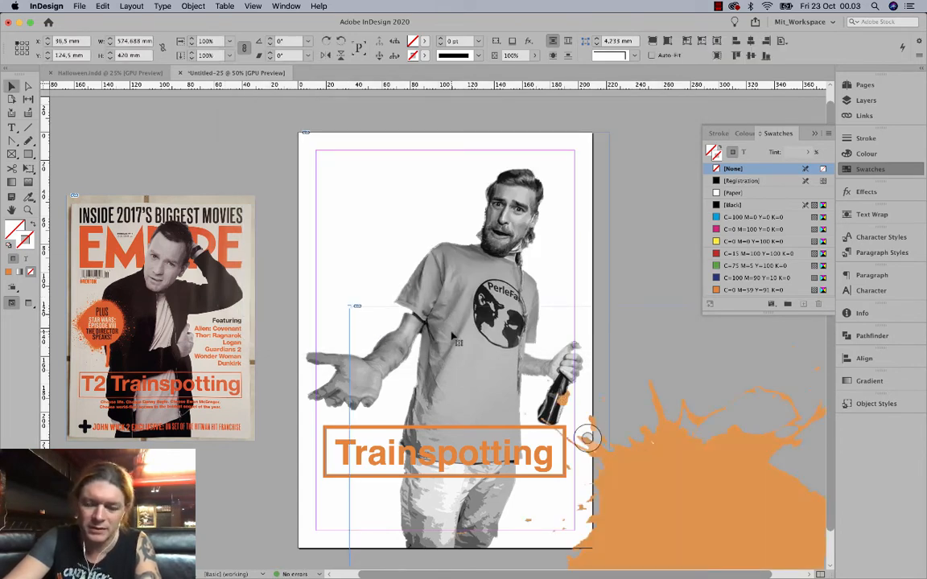
key("super+z")
left_click_drag(313, 265, 419, 344)
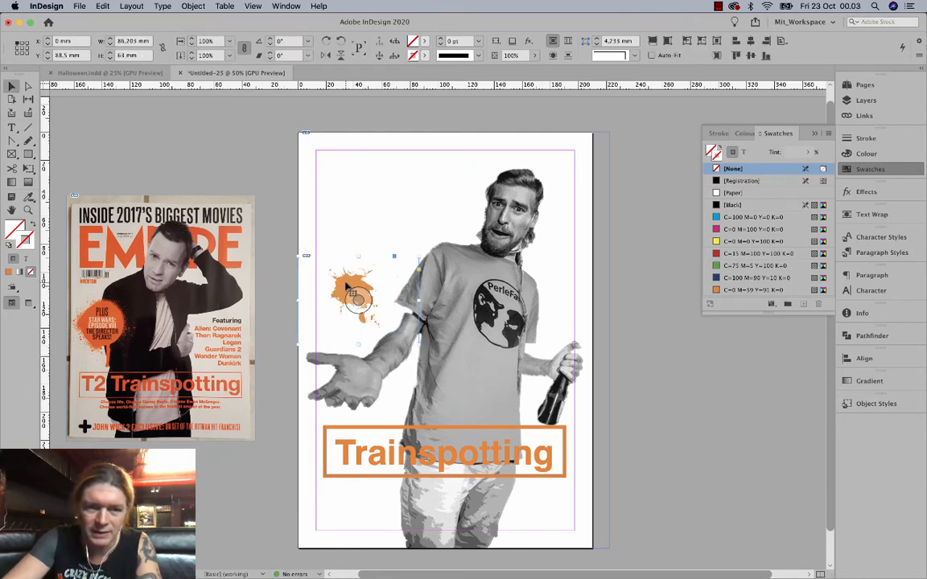
Enlarge the paint splatter proportionally to about 161 × 118 mm and position it over the man's outstretched forearm.
left_click_drag(358, 299, 376, 336)
left_click_drag(440, 378, 497, 425)
left_click_drag(398, 339, 366, 338)
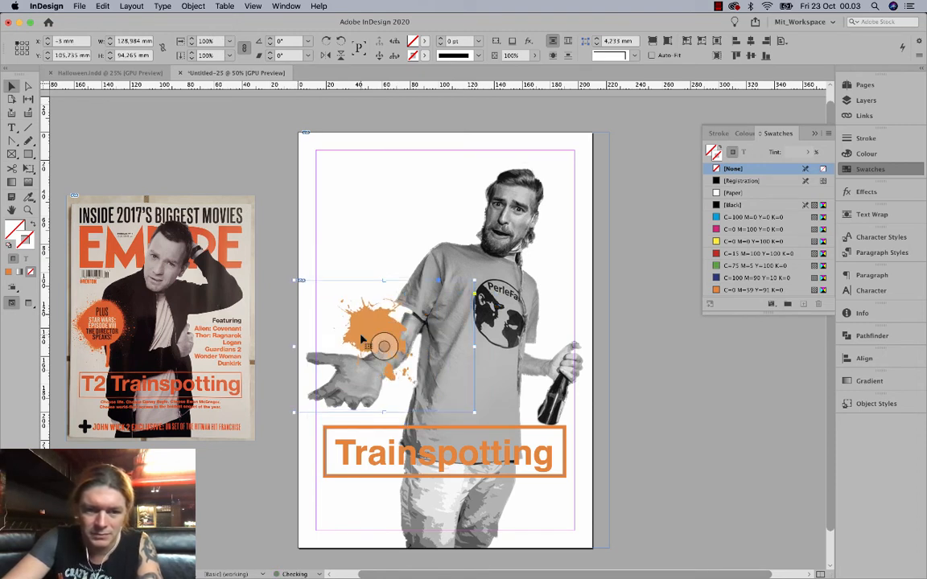
left_click(641, 364)
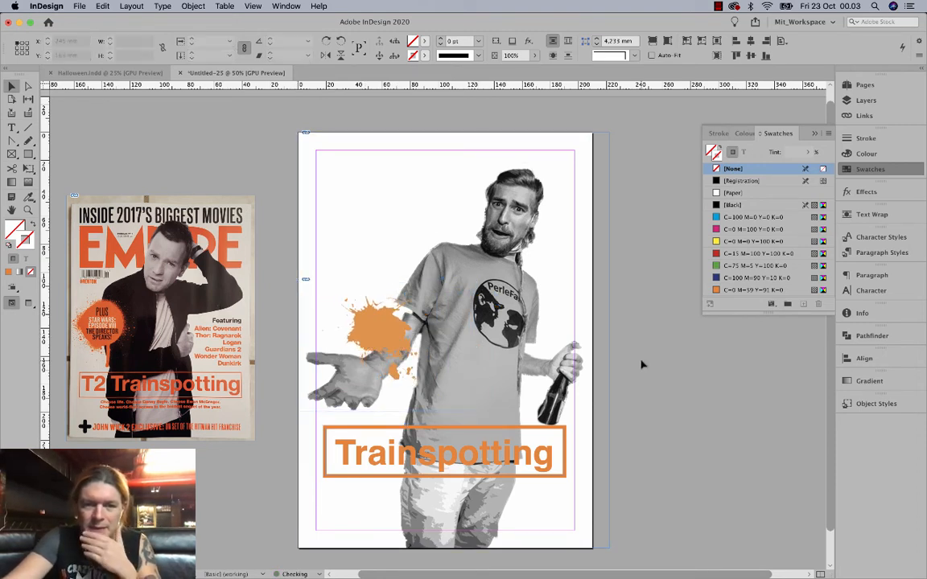
left_click(463, 403)
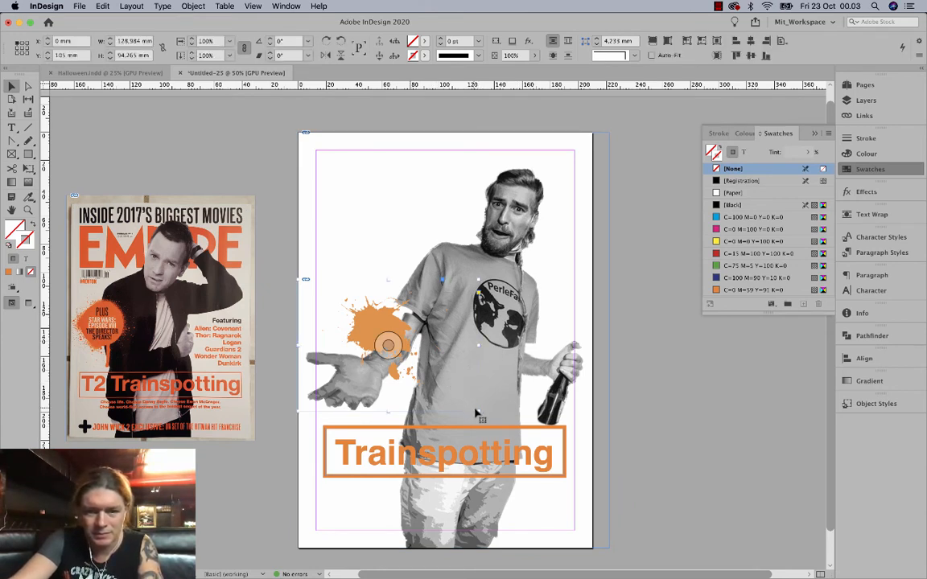
left_click_drag(476, 413, 524, 445)
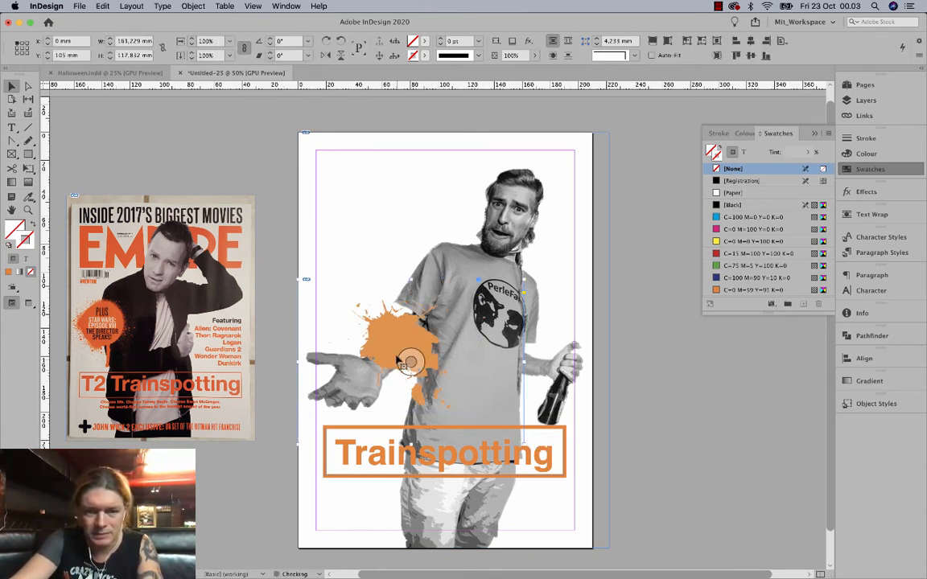
left_click_drag(400, 359, 385, 356)
left_click(302, 369)
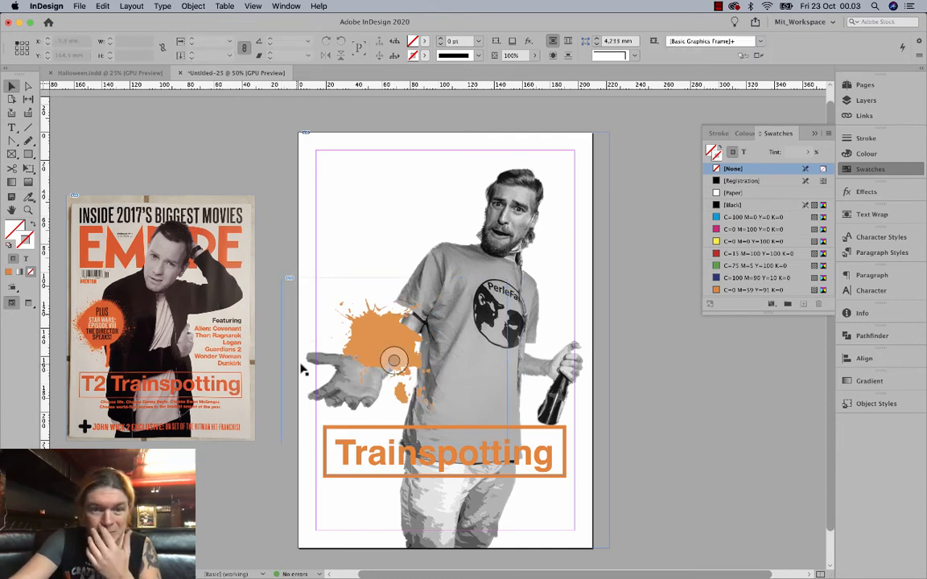
Crop the splatter's frame to about 116 × 108 mm, with its outer edge aligned to the page edge.
left_click(280, 362)
left_click_drag(280, 361, 298, 362)
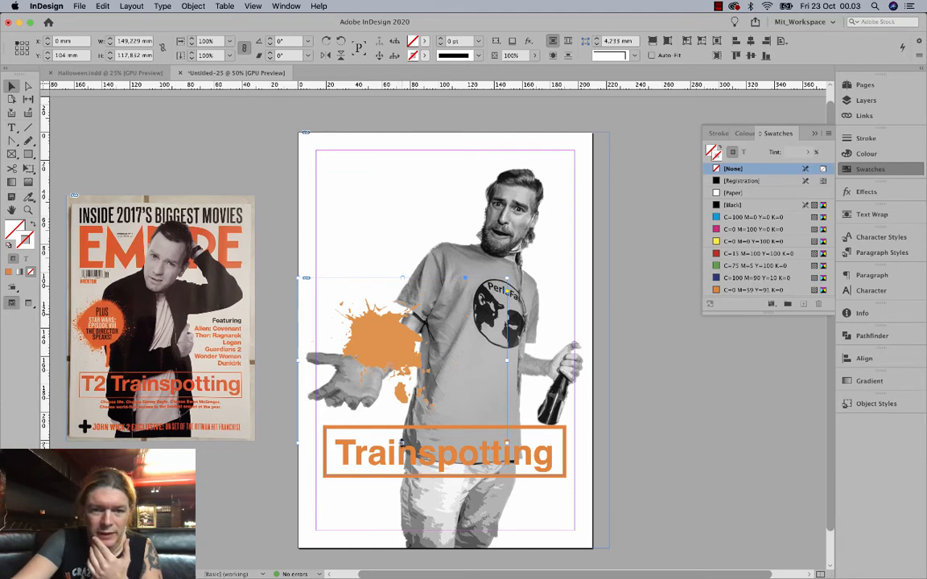
left_click_drag(401, 442, 402, 428)
left_click_drag(506, 354, 472, 354)
left_click(629, 368)
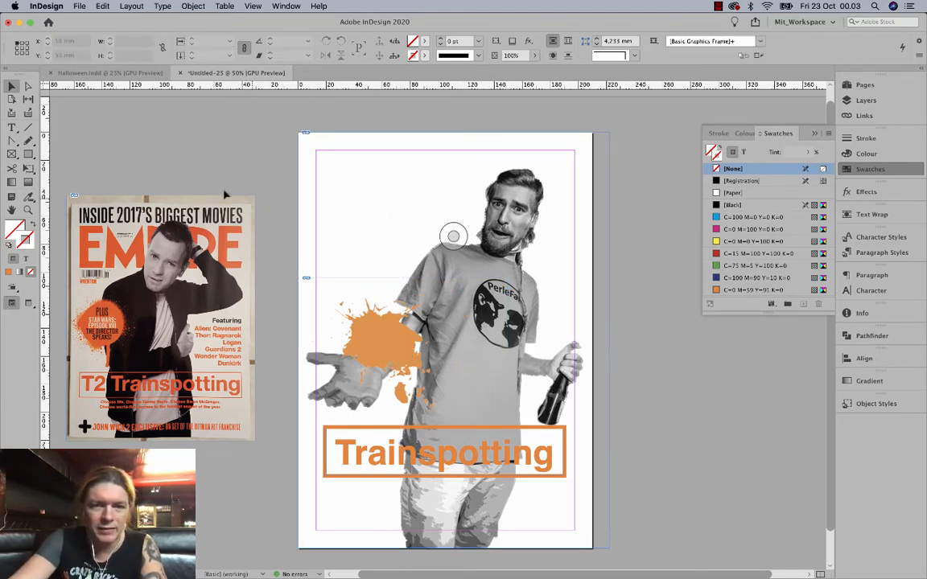
Draw a text frame about 185 × 50 mm across the upper page and try sampling the Trainspotting title's formatting.
left_click(12, 127)
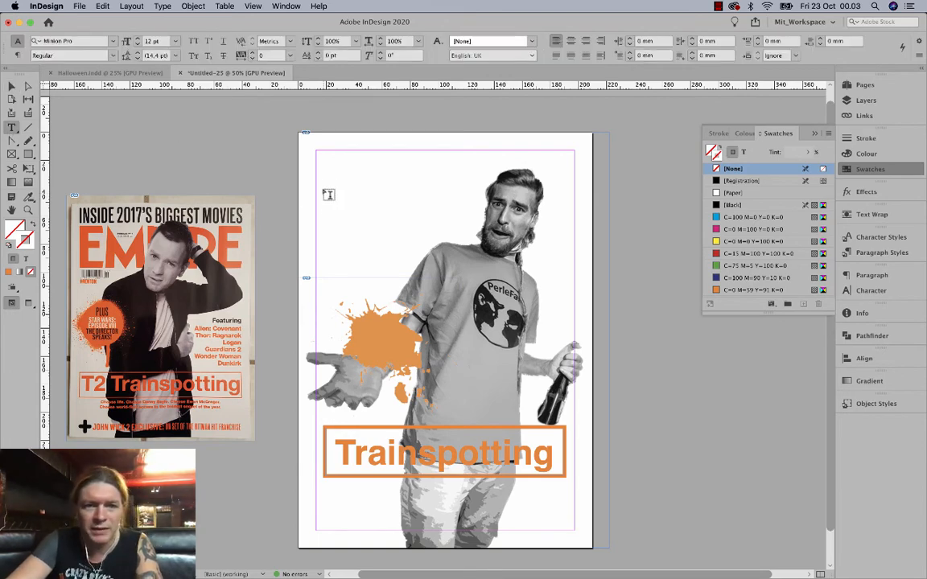
left_click_drag(316, 168, 544, 239)
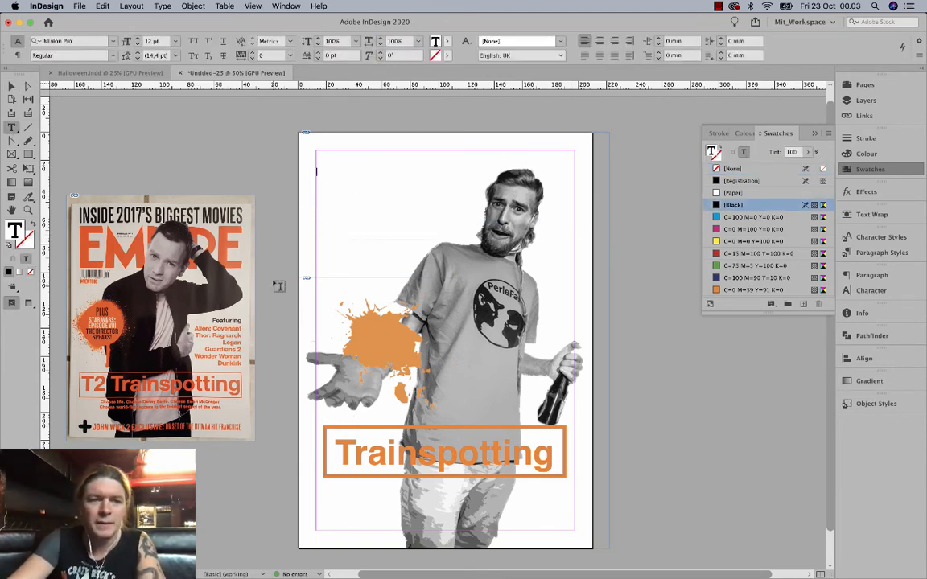
left_click(28, 196)
left_click(73, 222)
left_click(452, 451)
key("super+z")
Copy the Trainspotting title's orange Helvetica Bold 70 pt centred formatting to the empty upper text frame with the Eyedropper.
left_click(11, 86)
right_click(320, 205)
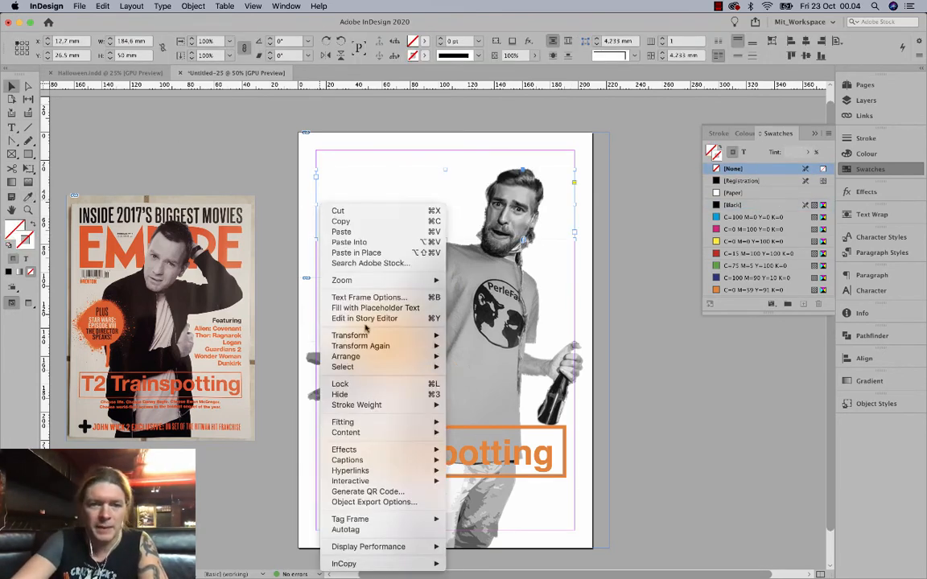
left_click(470, 443)
double_click(362, 184)
left_click(28, 196)
left_click(452, 451)
left_click(12, 86)
double_click(469, 213)
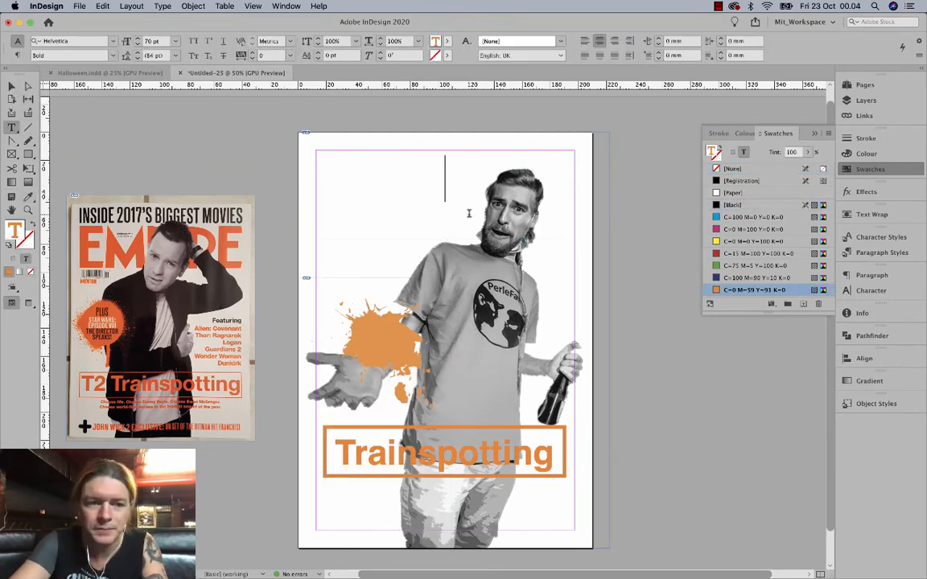
Enter EMPIRE as the masthead and enlarge the text until it nearly spans the frame's width.
type("EMPIRE")
key("super+a")
key("super+shift+alt+period")
key("super+shift+alt+period")
key("super+shift+alt+period")
key("super+shift+alt+period")
key("super+shift+alt+period")
key("super+shift+alt+period")
left_click(13, 87)
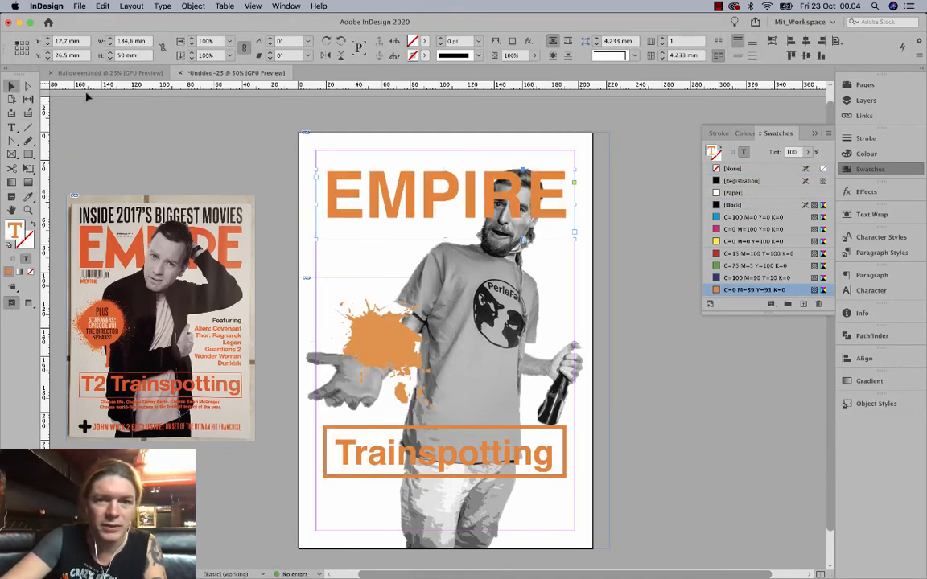
Move the EMPIRE masthead to the bottom of Layer 1's stacking order, behind the cut-out man.
left_click(860, 102)
left_click(734, 95)
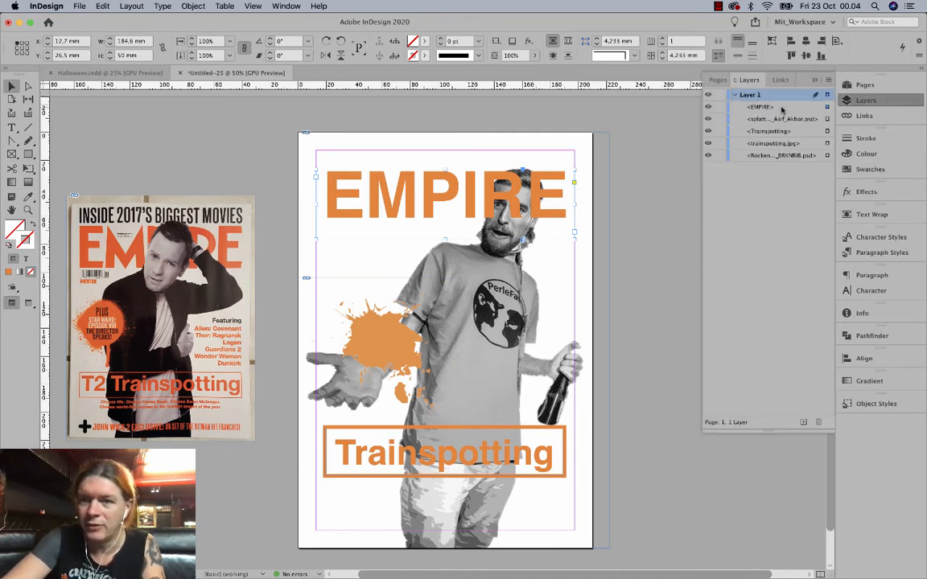
left_click_drag(782, 109, 780, 156)
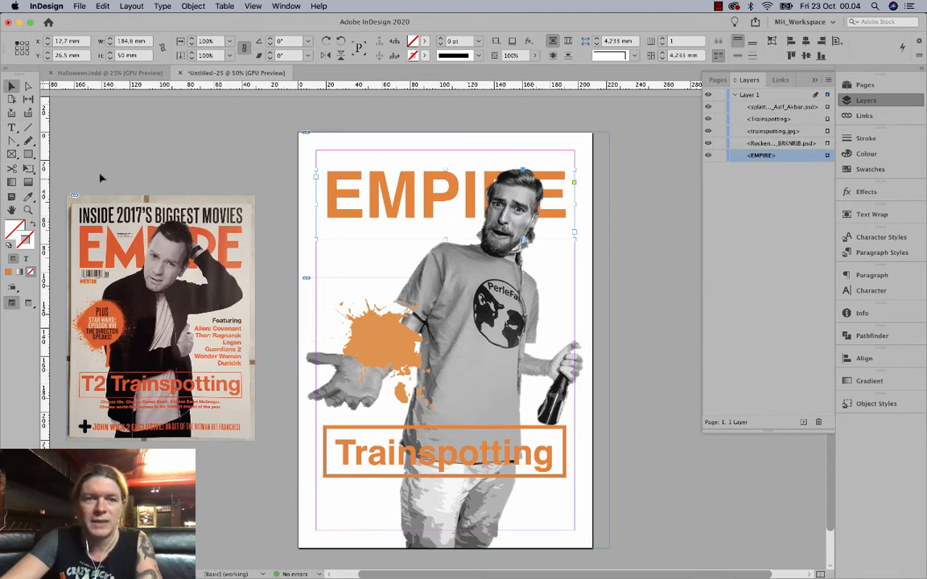
left_click(80, 119)
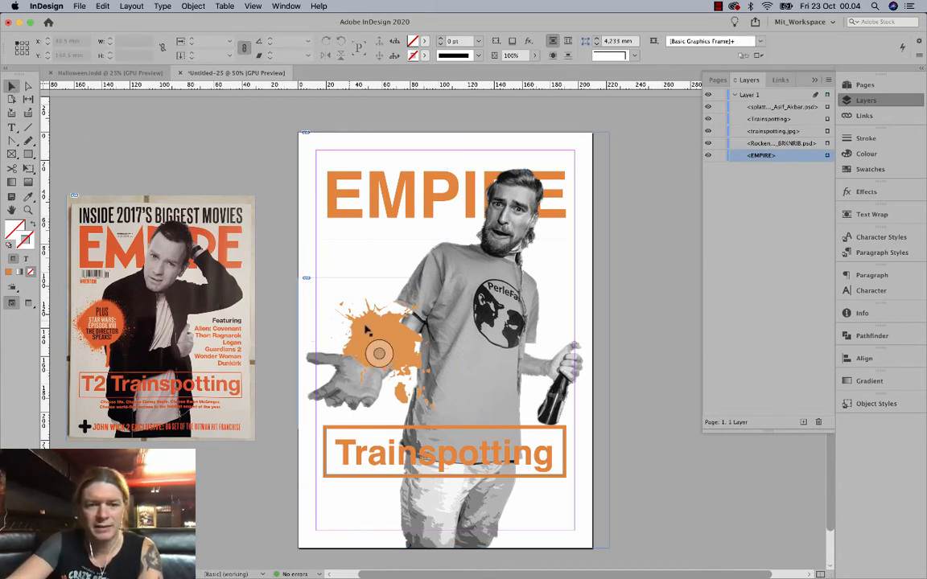
Move the paint splatter behind the cut-out man but above EMPIRE in Layer 1's stacking order.
left_click(346, 296)
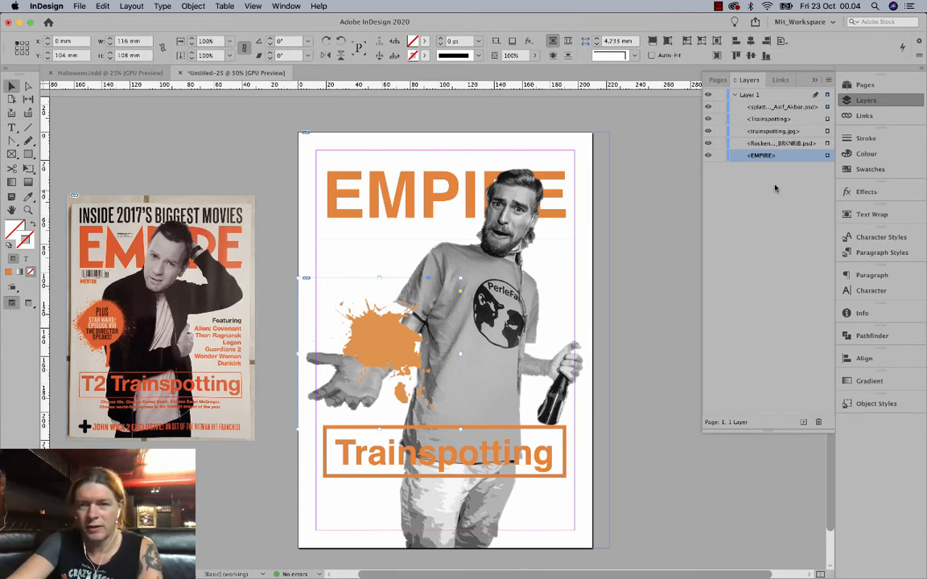
left_click_drag(782, 107, 761, 165)
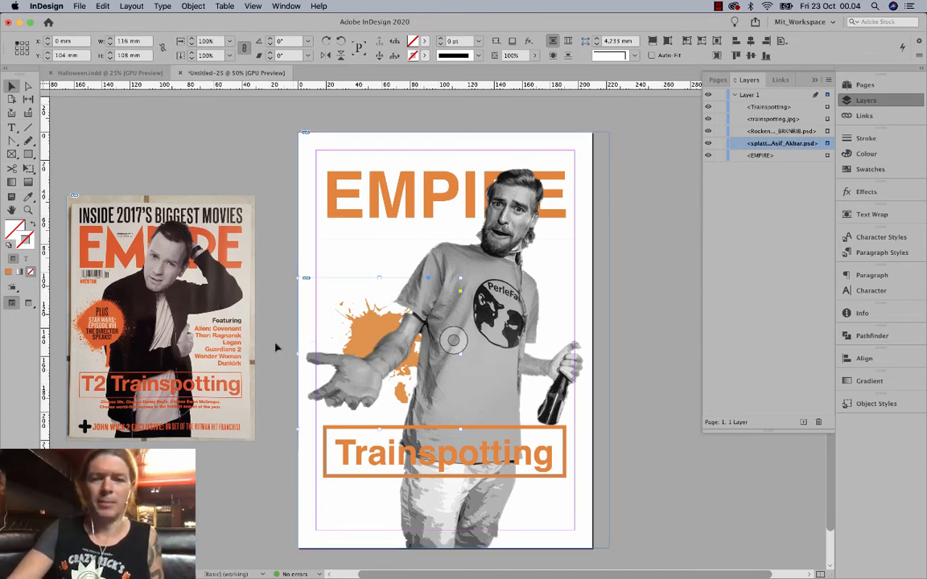
left_click(267, 203)
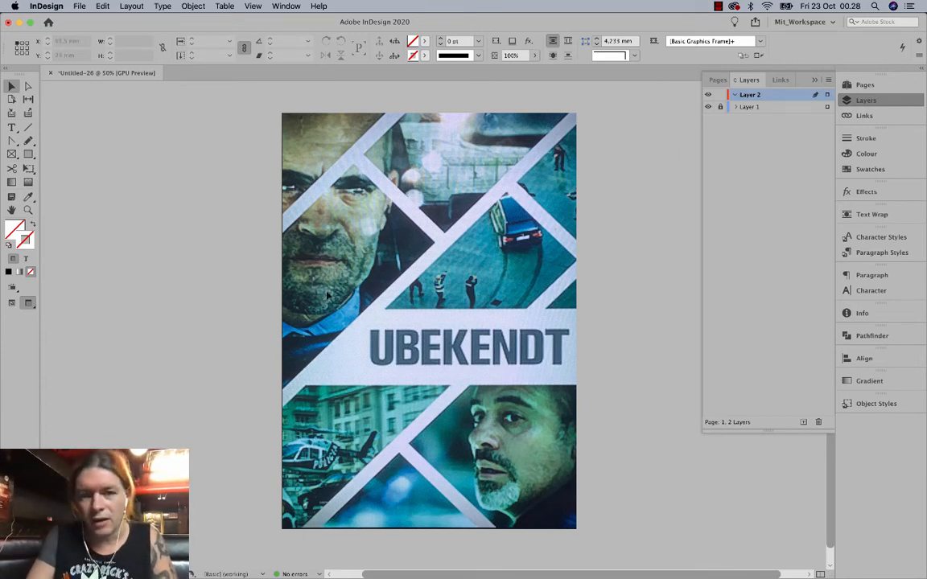
Draw a 210 × 297 mm rectangle frame over the whole Ubekendt poster on Layer 2 and fill it with C=15 M=100 Y=100 K=0.
left_click(721, 108)
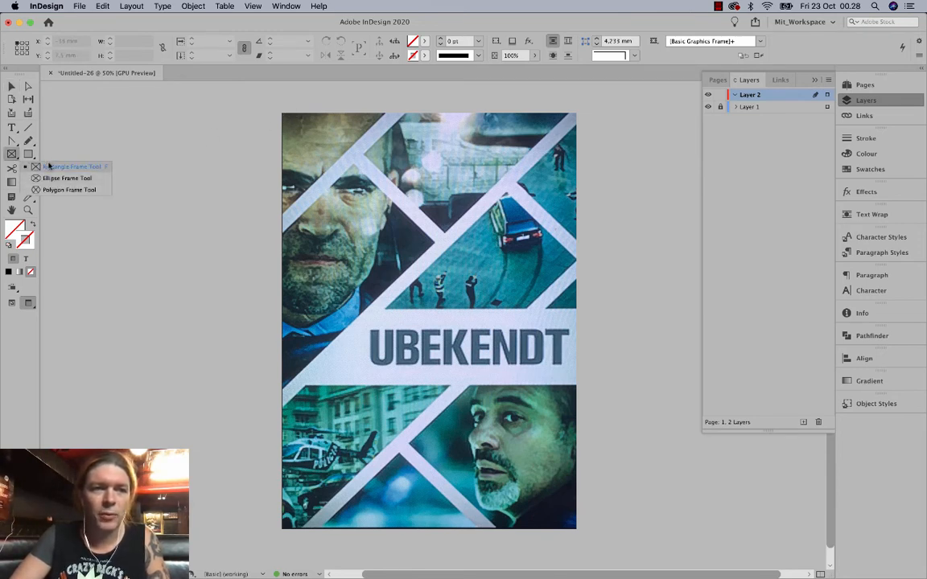
left_click_drag(281, 111, 574, 528)
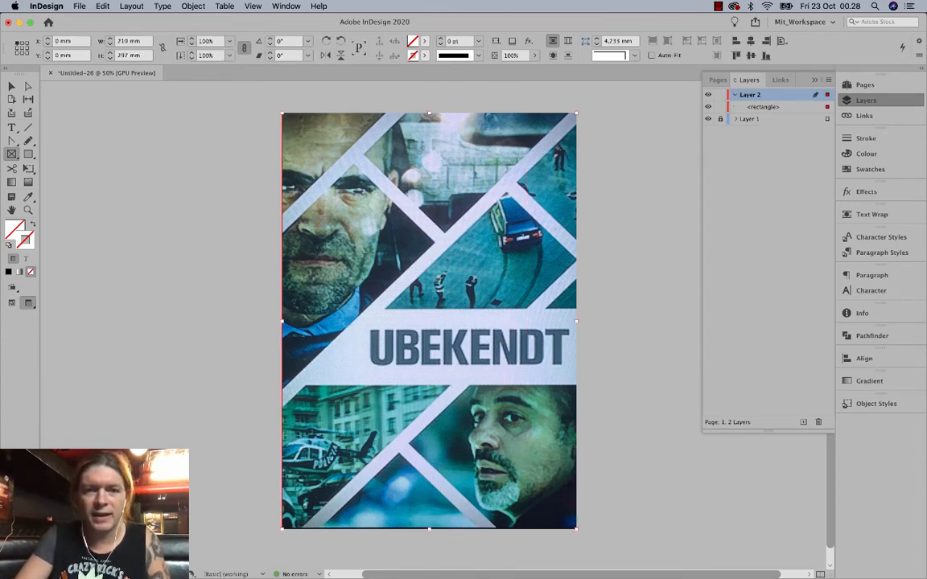
left_click(870, 169)
left_click(756, 253)
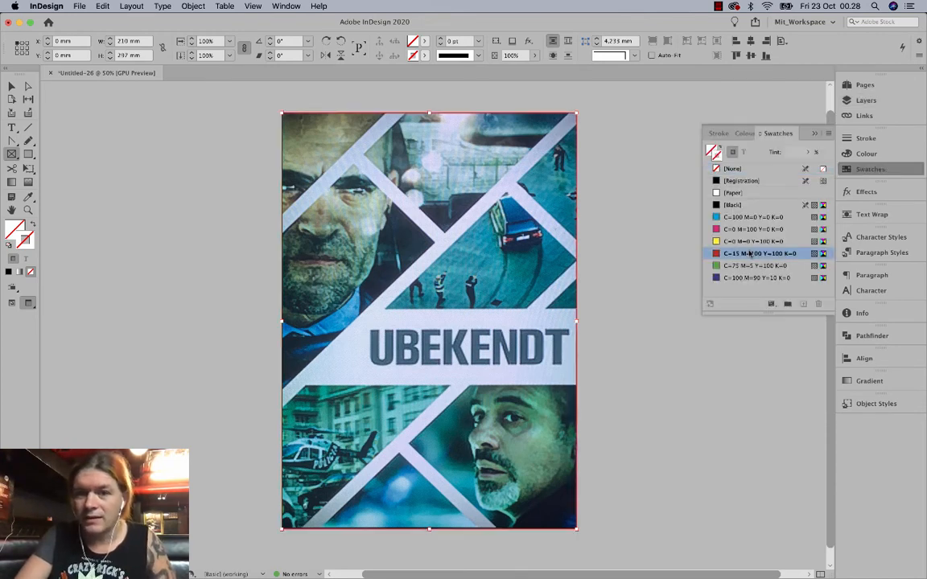
left_click(32, 219)
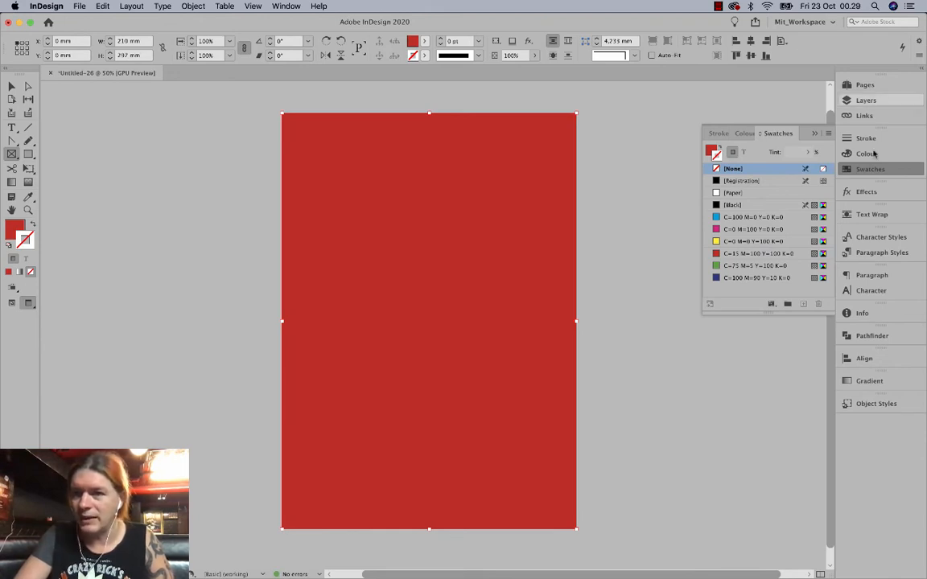
Reduce the red frame's opacity to 57% and lock the rectangle on Layer 2.
left_click(874, 194)
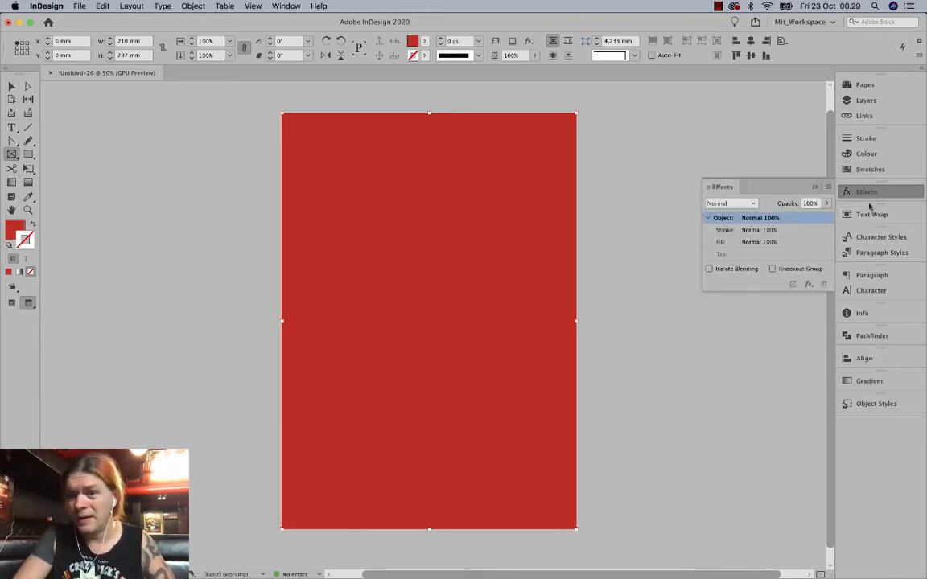
left_click(826, 203)
left_click(798, 218)
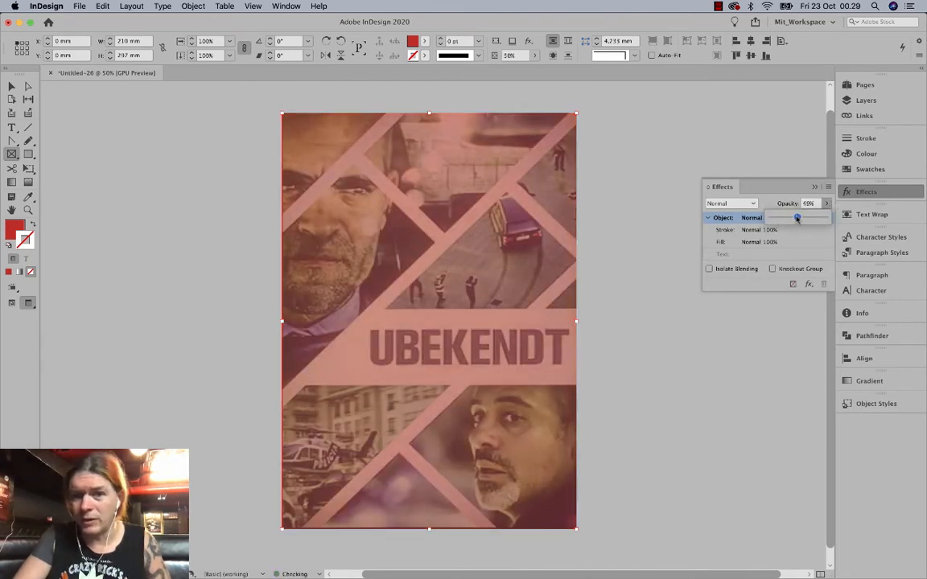
left_click_drag(797, 218, 801, 220)
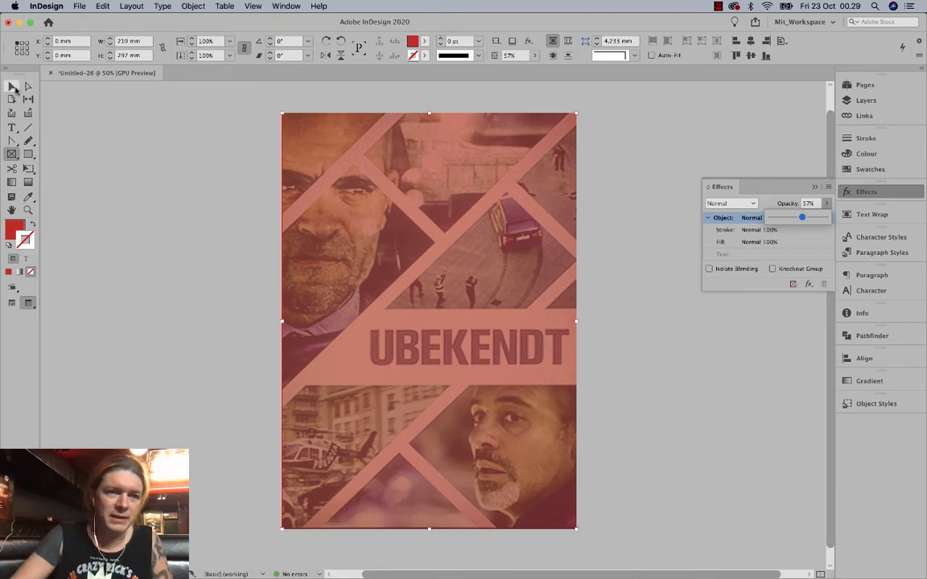
left_click(864, 100)
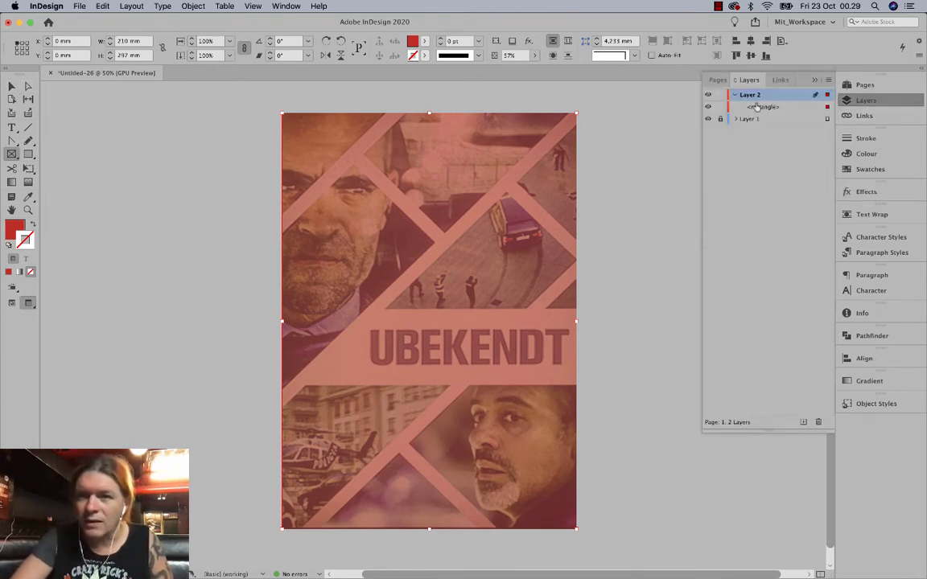
left_click(720, 107)
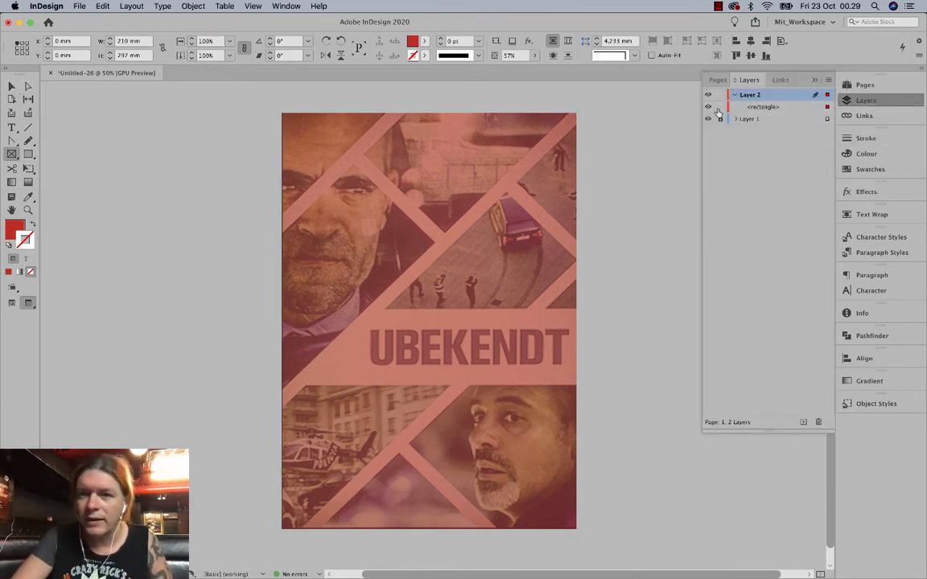
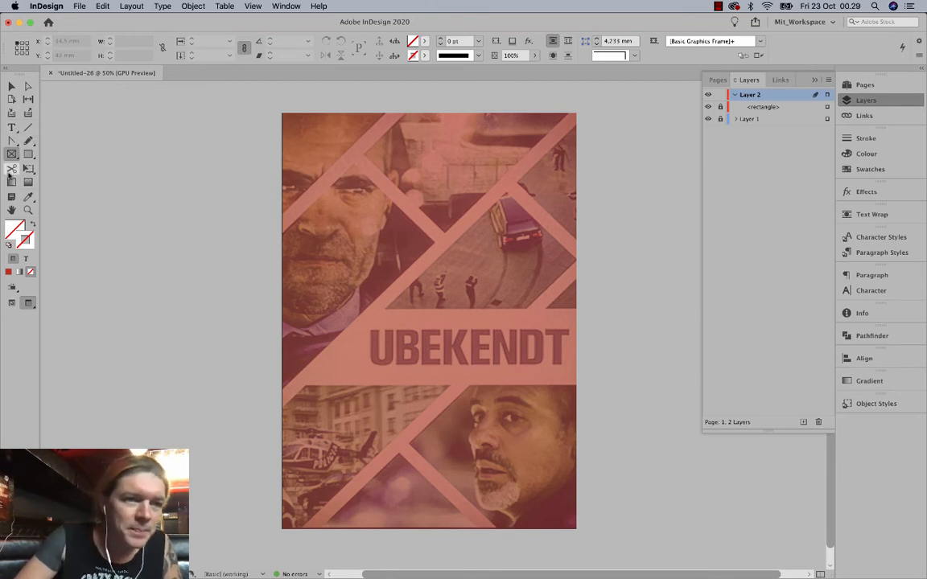
Trace the four corners of the poster's upper-left diagonal stripe with the Pen tool, between the page's left and top edges.
left_click(12, 140)
left_click_drag(12, 141, 37, 142)
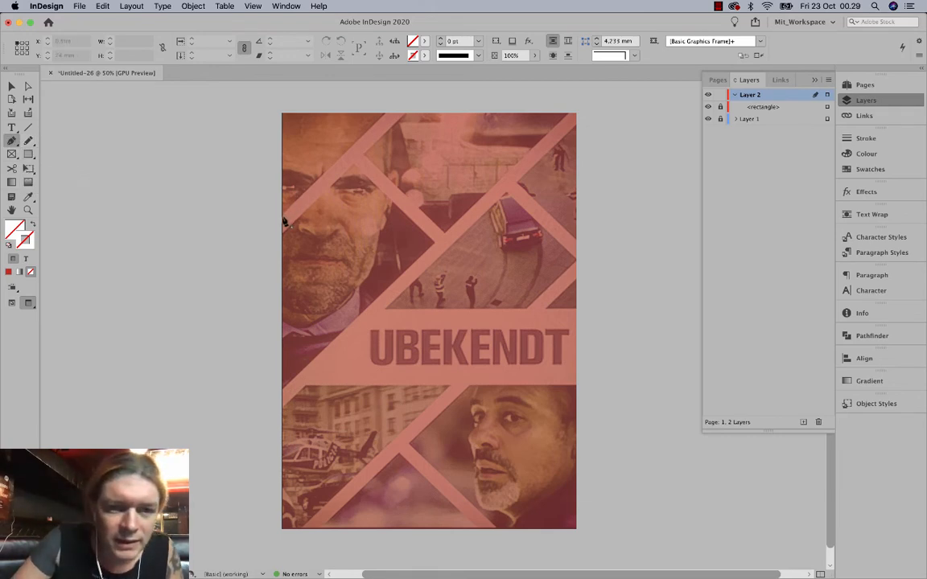
left_click(282, 216)
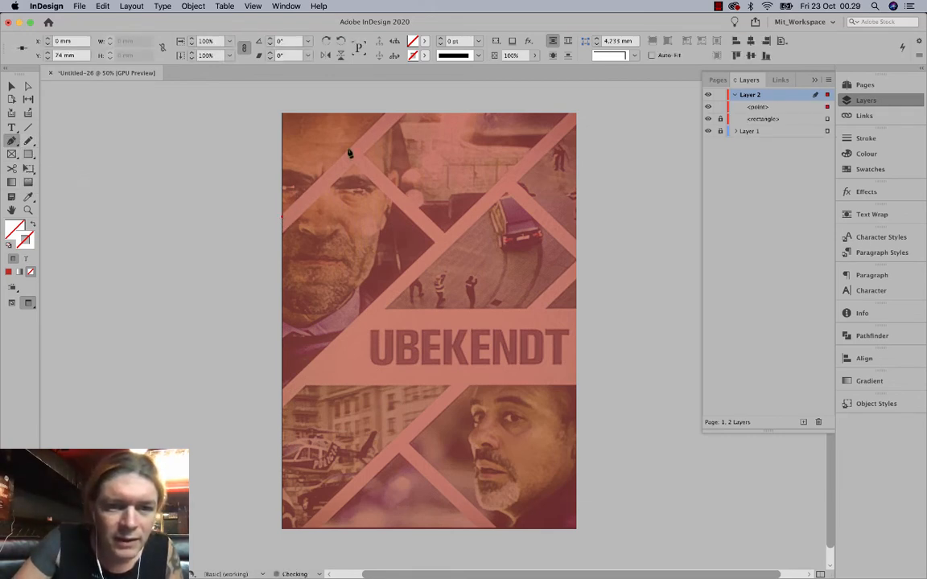
left_click(390, 112)
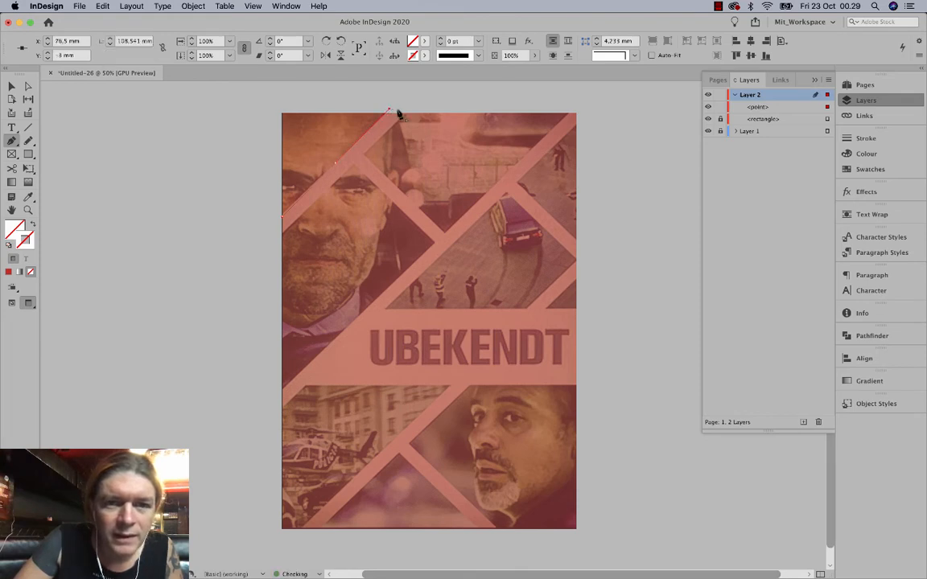
left_click(412, 112)
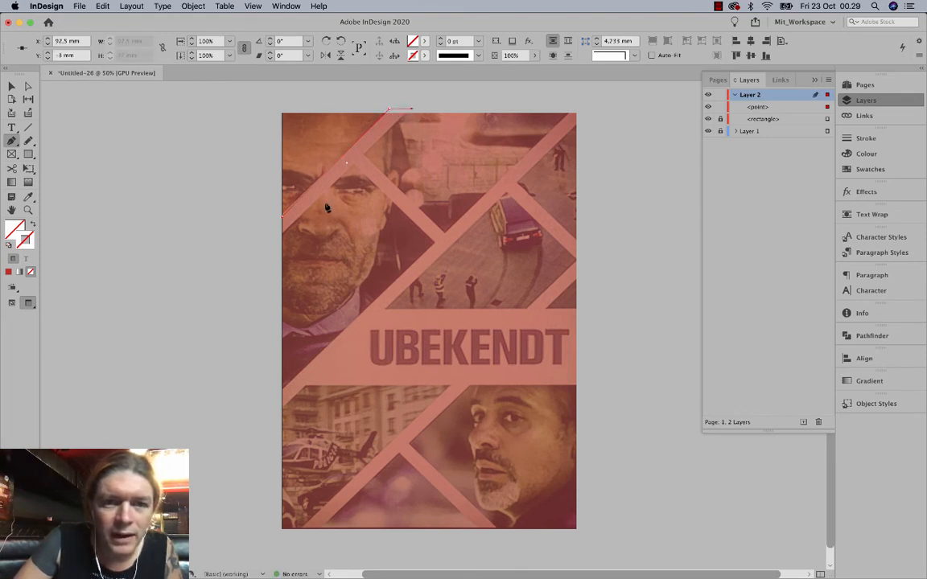
left_click(281, 239)
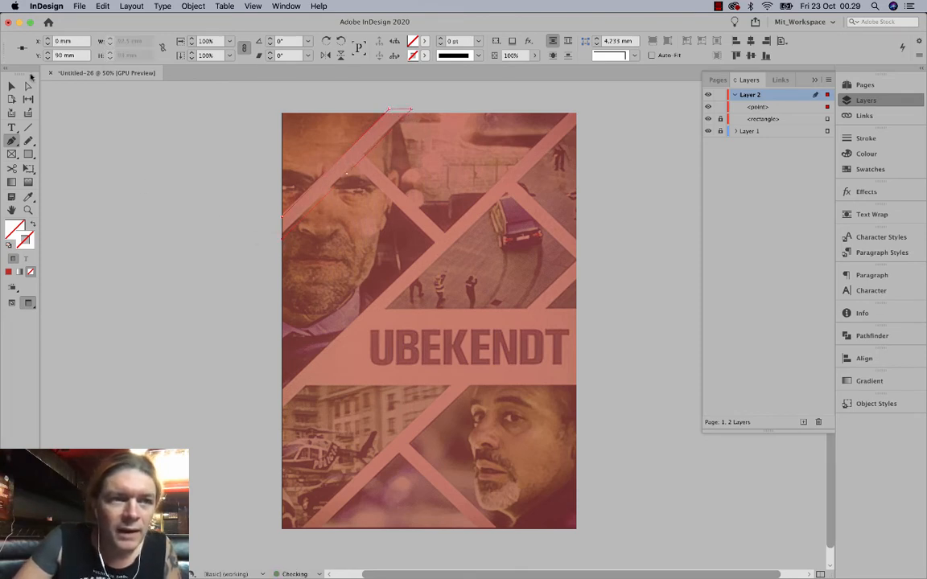
Move the traced stripe's corner points just outside the page edges and close its path.
left_click(27, 87)
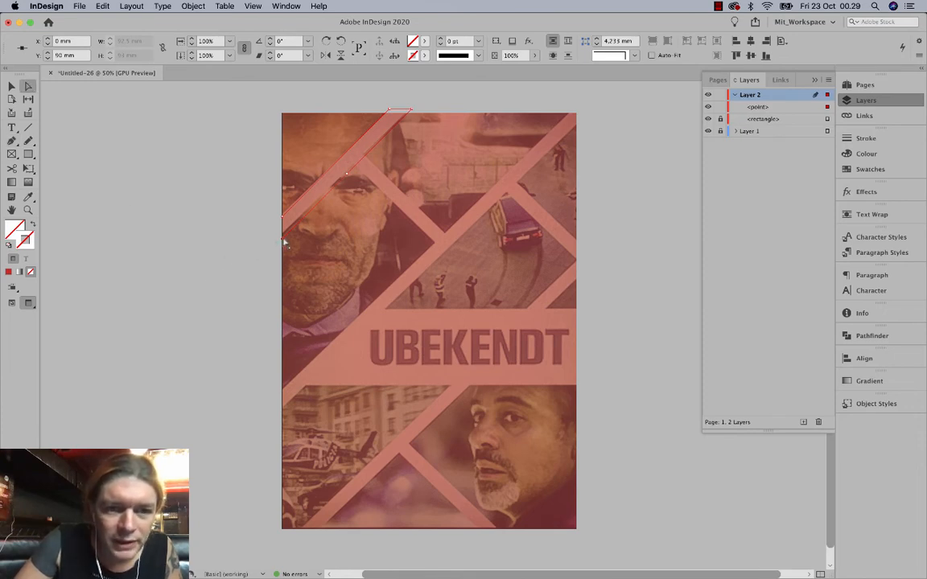
left_click_drag(284, 245, 277, 238)
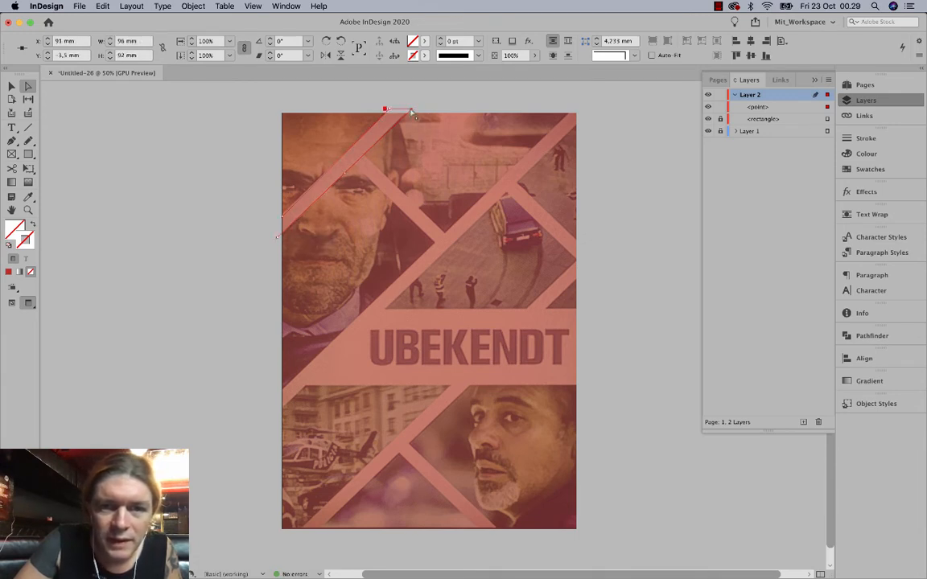
left_click_drag(411, 114, 393, 114)
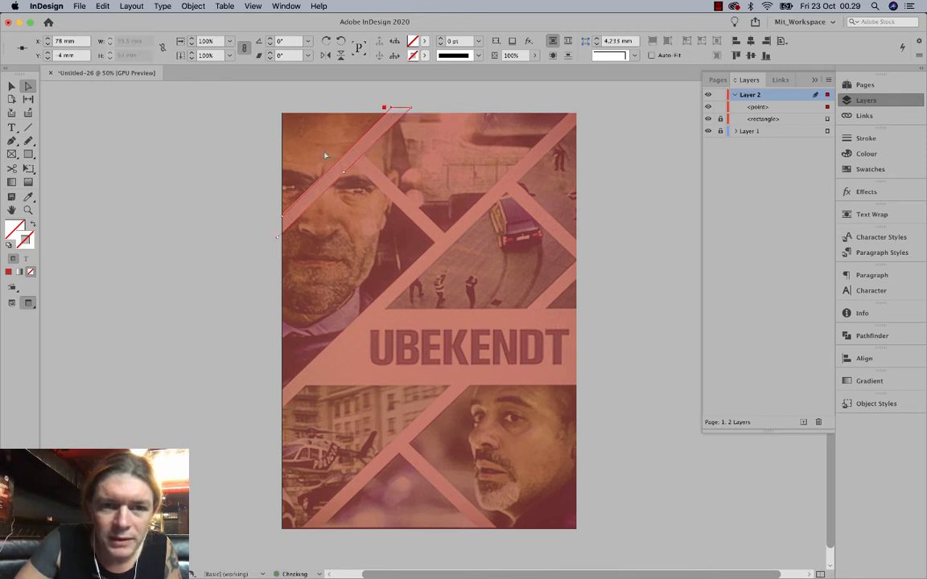
left_click_drag(283, 221, 281, 221)
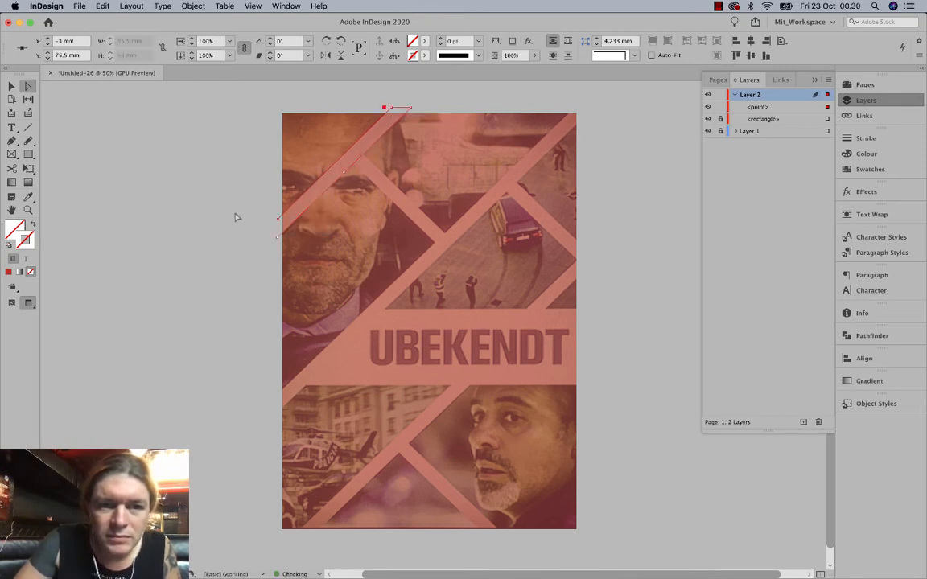
left_click(11, 140)
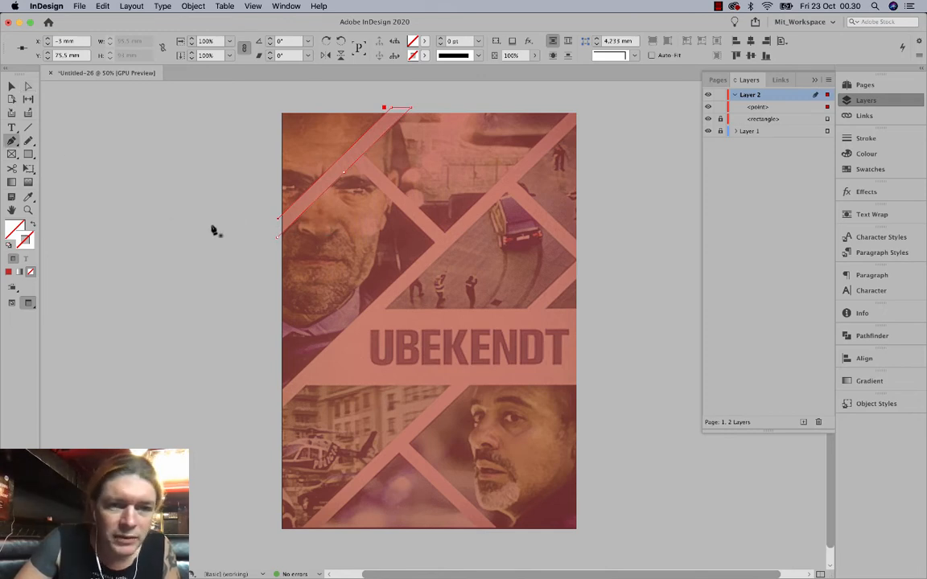
left_click(278, 237)
left_click(277, 219)
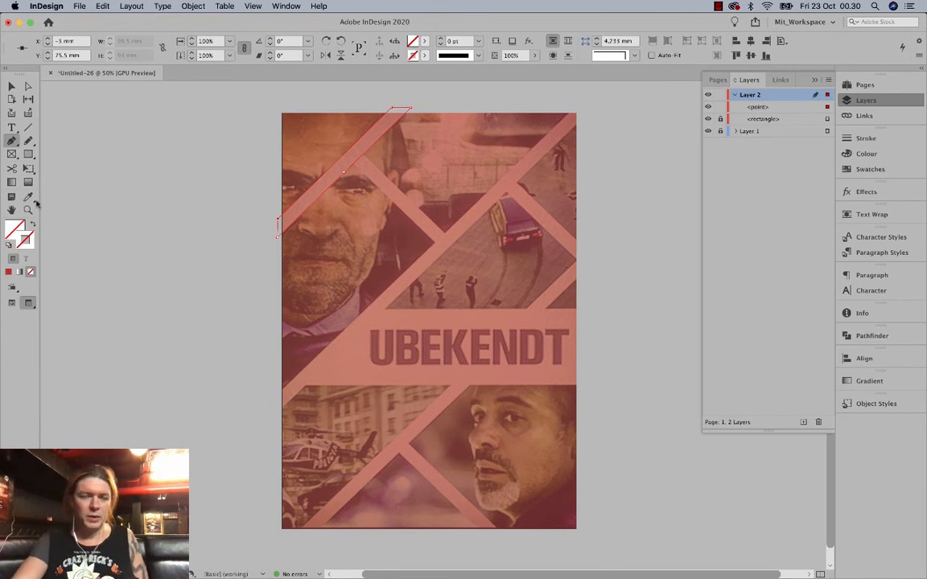
Fill the traced diagonal stripe with Paper and leave it without a stroke.
left_click(870, 169)
left_click(758, 193)
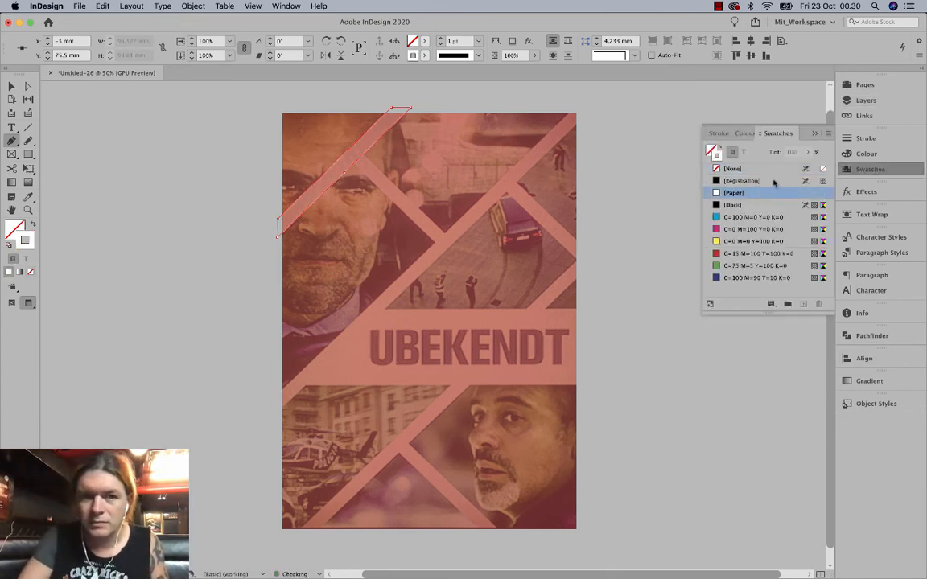
left_click(33, 226)
left_click(33, 226)
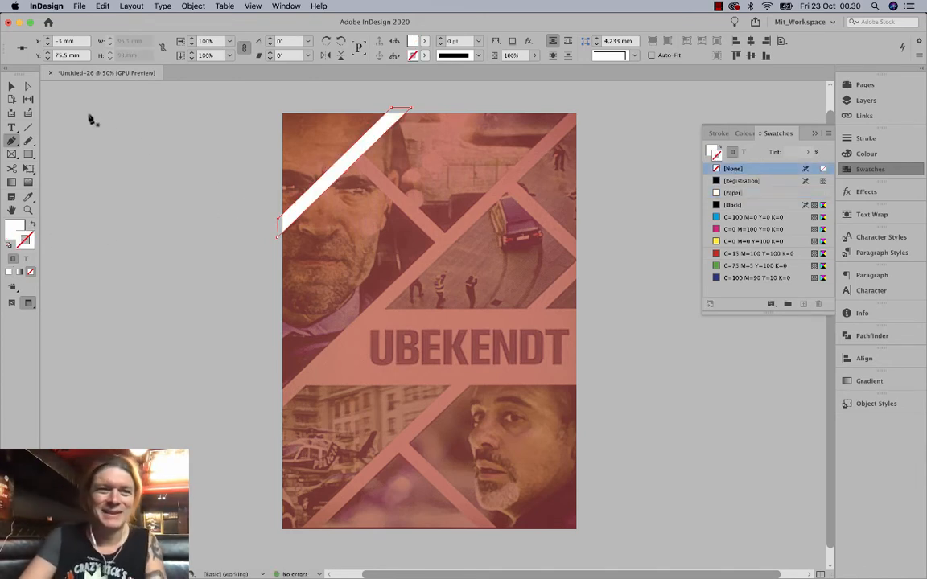
Duplicate the white stripe and align the copy with the lower-left end of the poster's long middle diagonal, at X -6.25 mm, Y 124.75 mm.
left_click(12, 86)
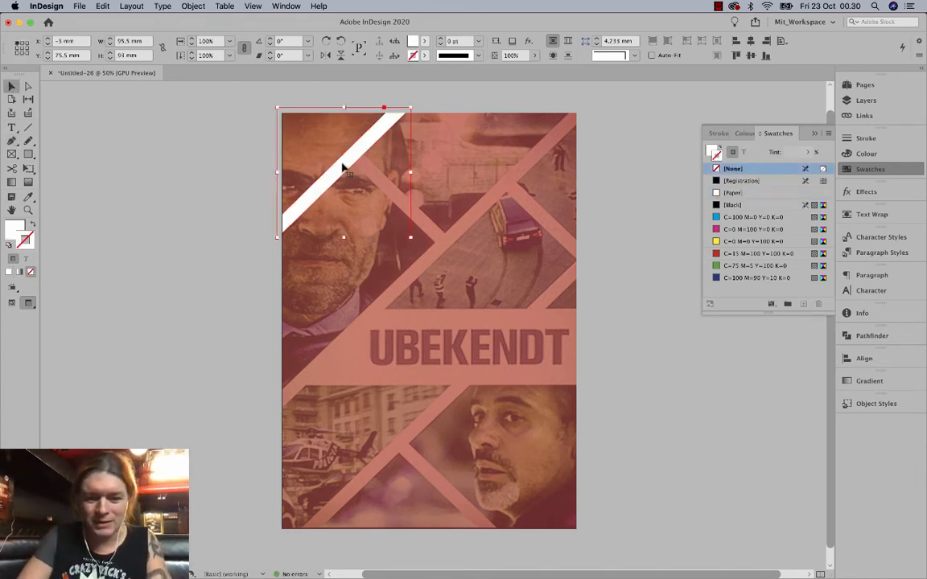
key("super+v")
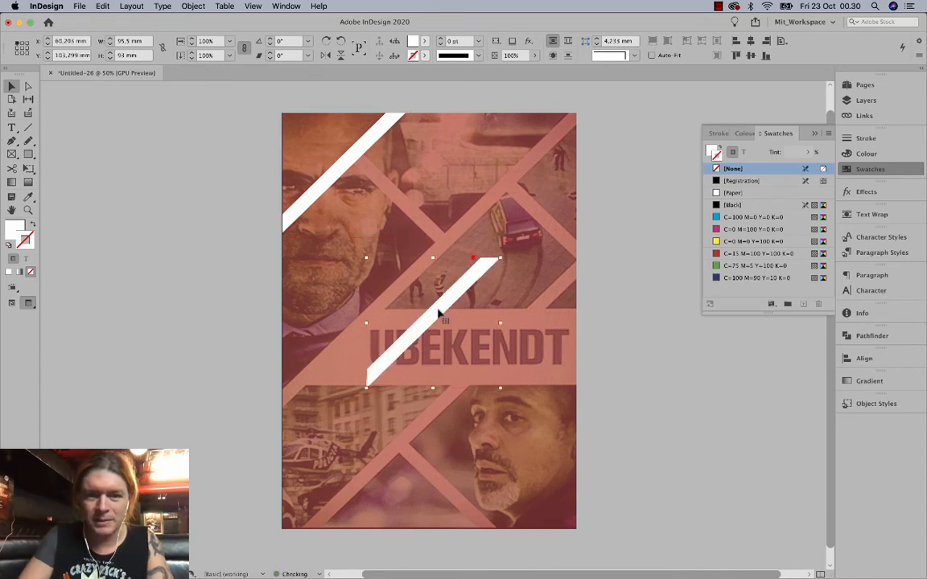
left_click_drag(439, 310, 354, 345)
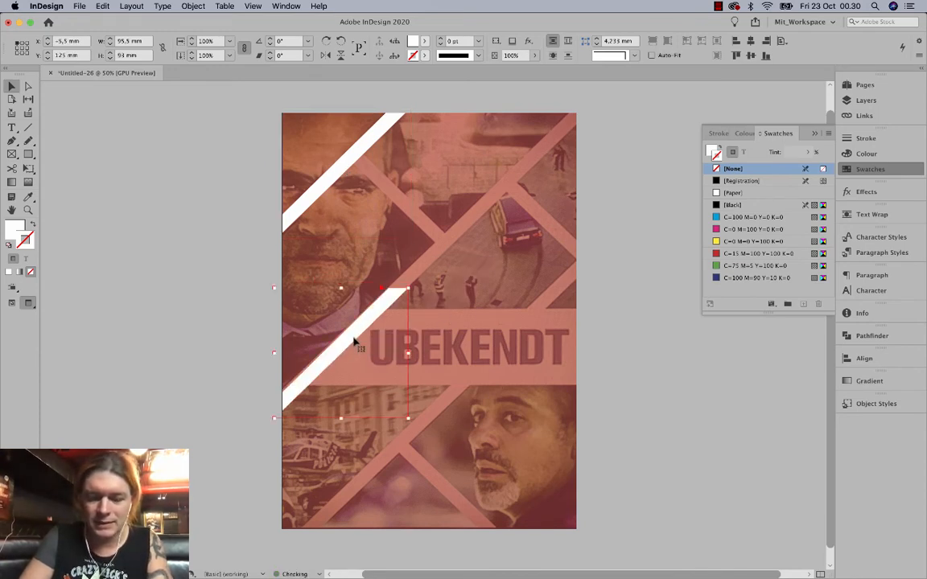
key("Left")
key("Left")
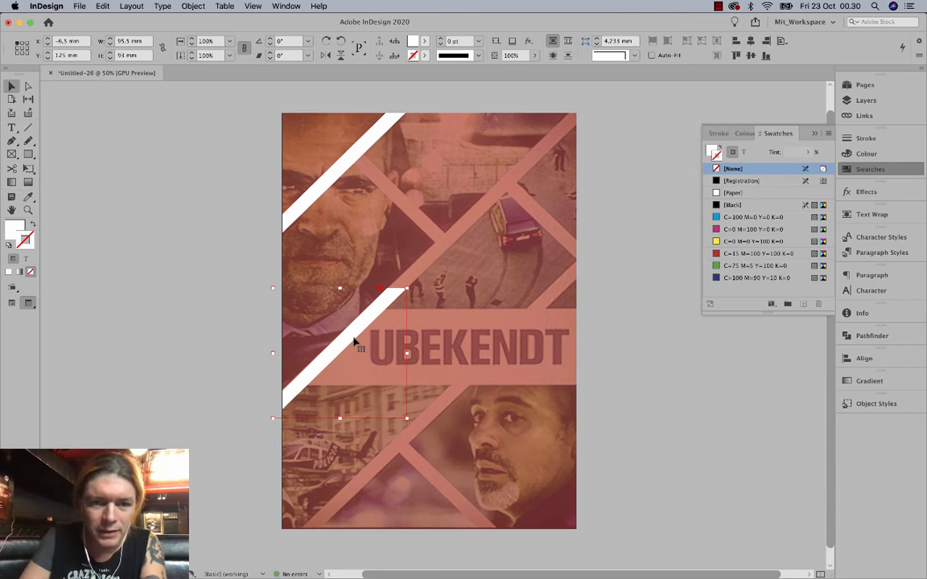
key("Right")
key("Up")
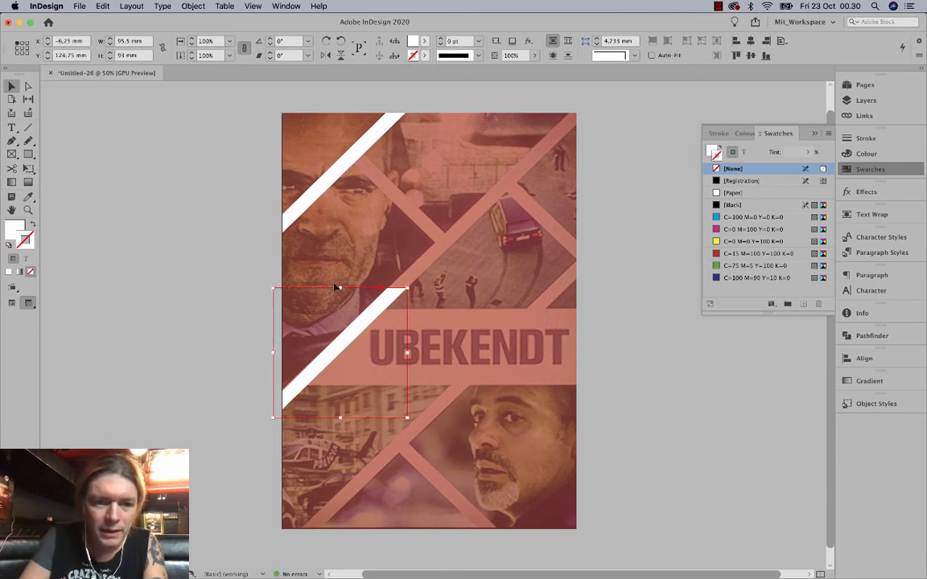
Extend the copied stripe's upper end along the middle diagonal past the page's top-right corner, making it about 233.75 × 226.25 mm.
left_click(28, 86)
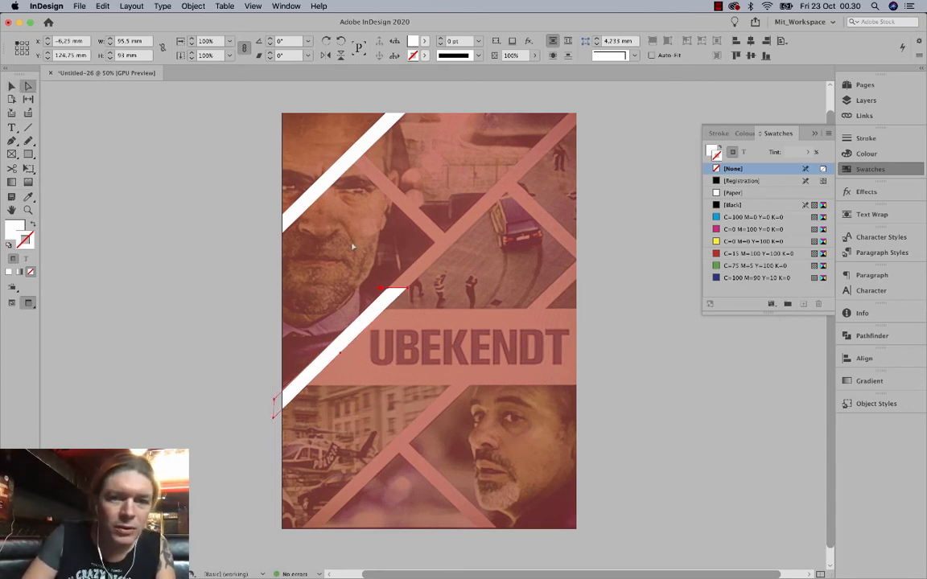
left_click(389, 291)
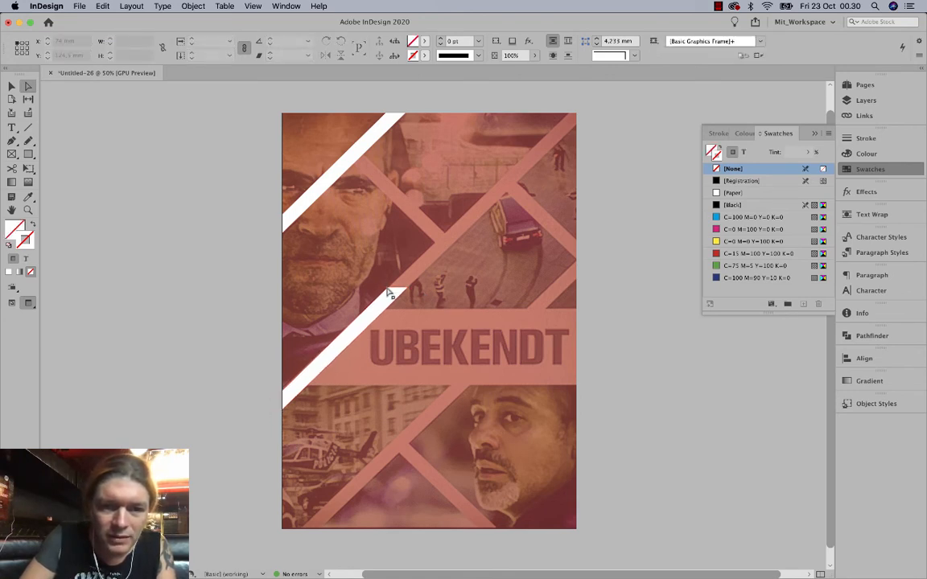
left_click(389, 291)
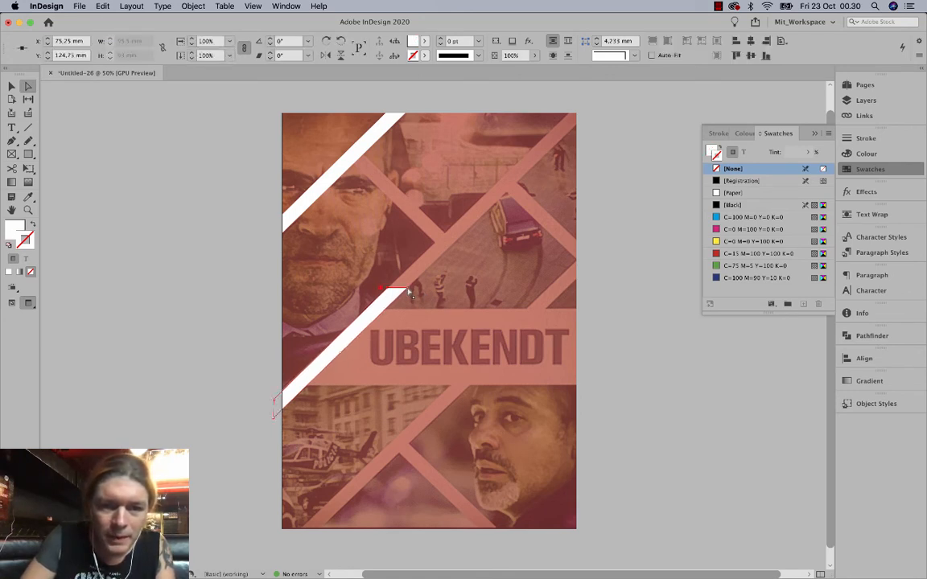
left_click_drag(411, 294, 602, 106)
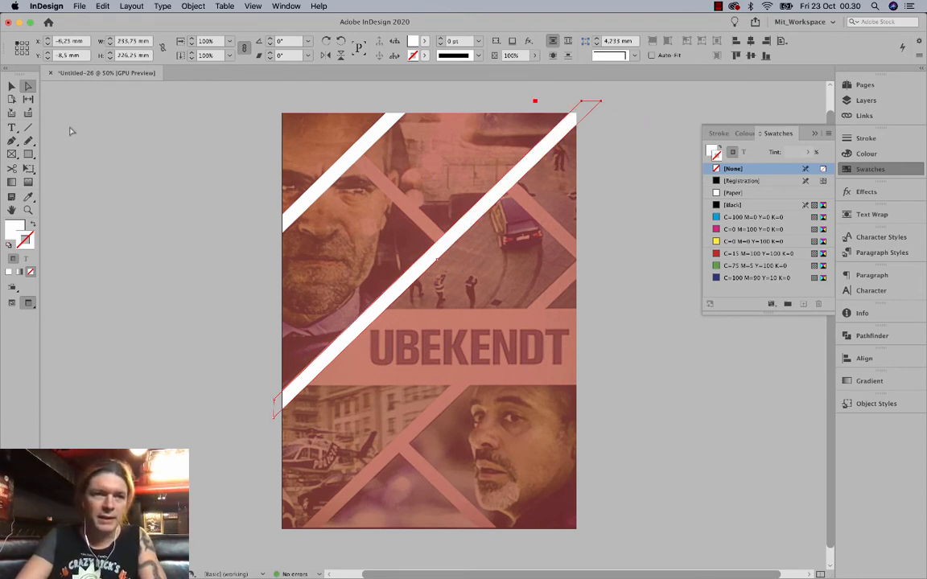
Duplicate the long white stripe onto the poster's lower diagonal, placing the copy at X 8.5 mm, Y 88.5 mm.
left_click(12, 85)
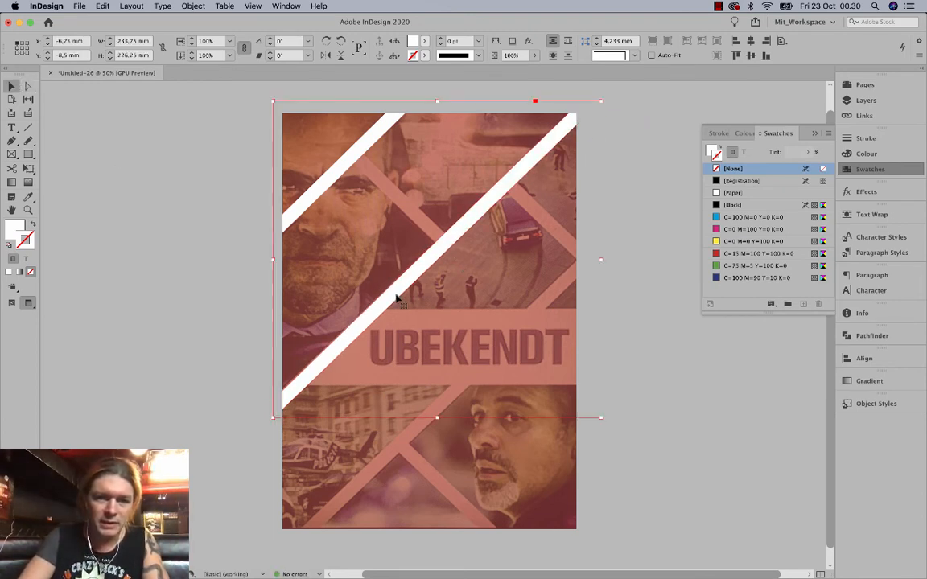
left_click_drag(397, 295, 423, 349)
key("super+z")
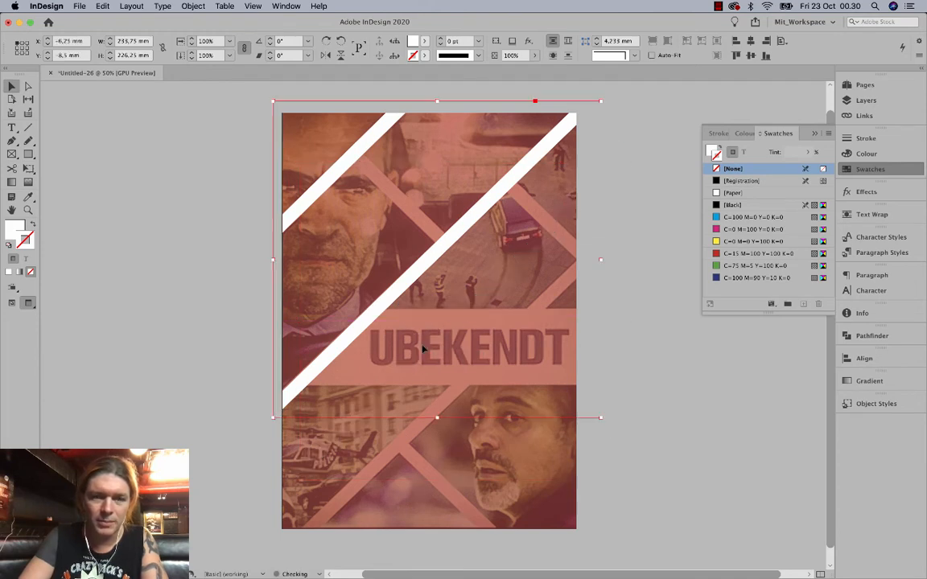
left_click_drag(402, 294, 445, 405)
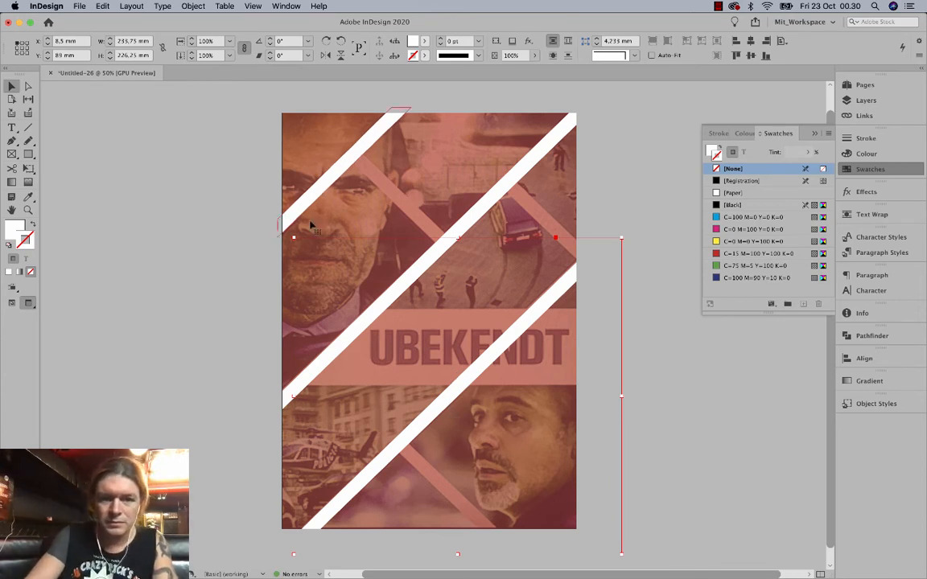
key("Up")
key("Up")
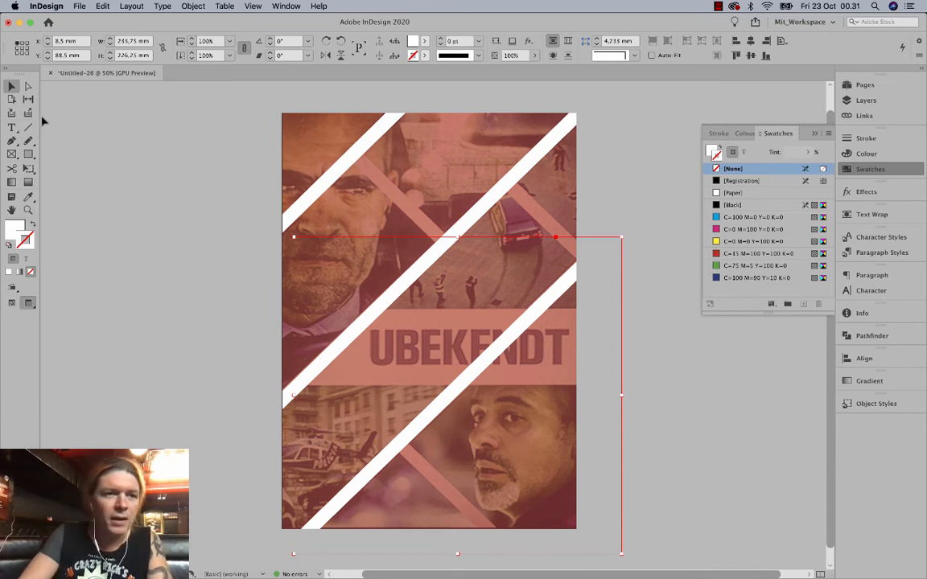
Duplicate the short white stripe, rotate it -90°, and place copies over the poster's three opposite-running diagonals.
left_click(376, 146)
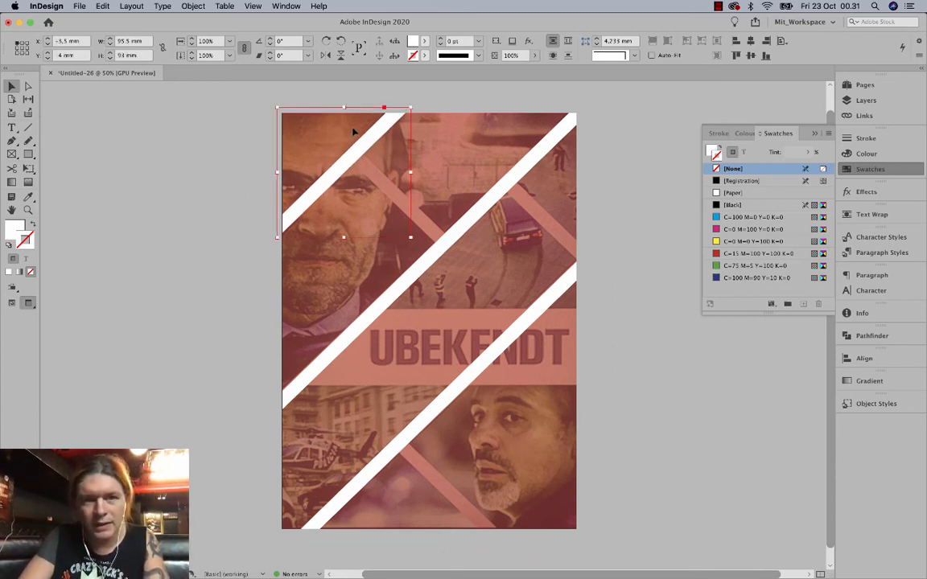
left_click_drag(375, 140, 409, 164)
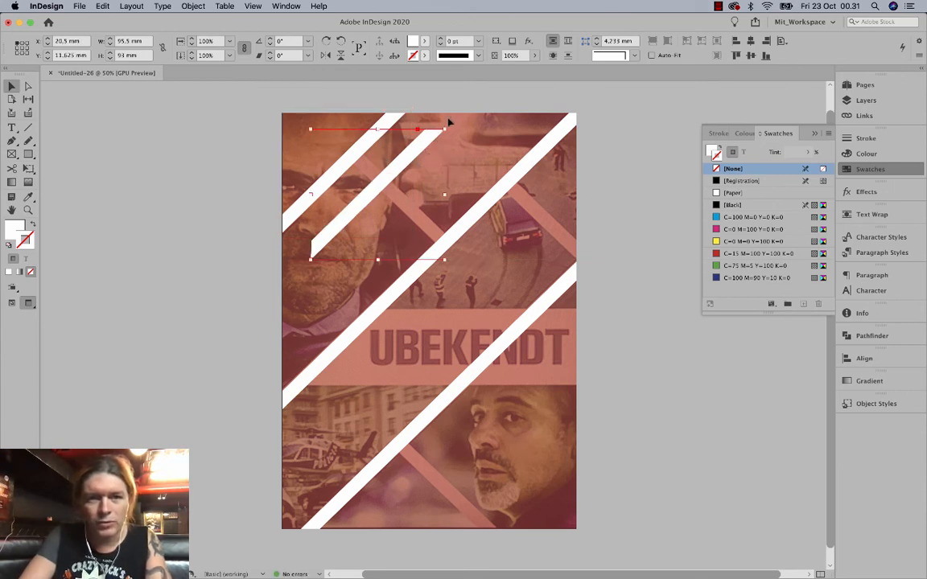
left_click_drag(449, 127, 467, 507)
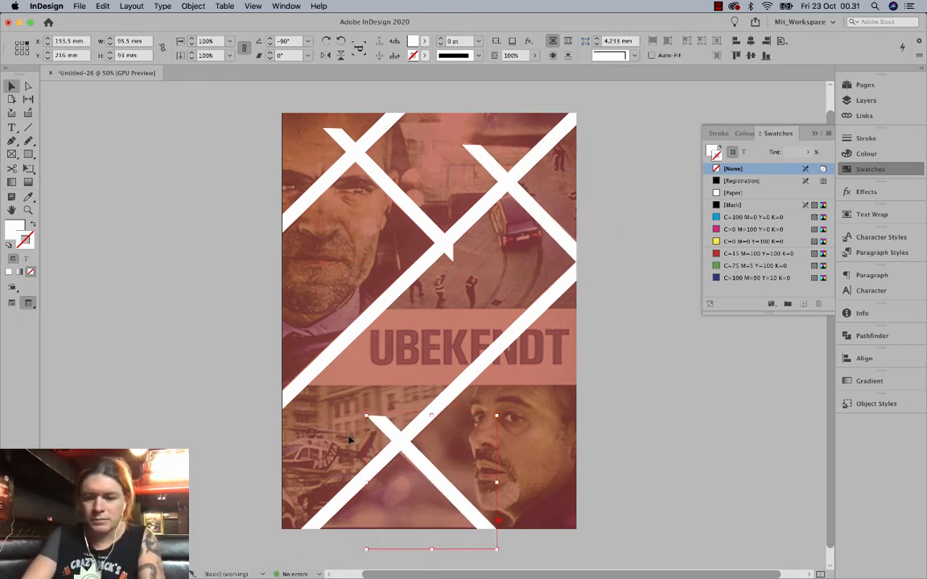
Trim the upper end of the bottom cross stripe by moving its corner points onto the lower long diagonal.
left_click(27, 86)
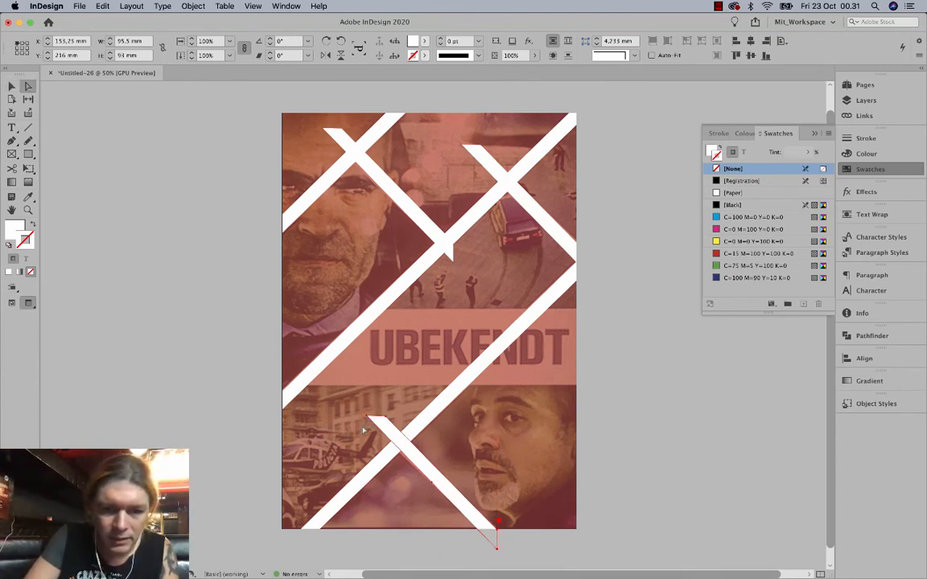
left_click(364, 430)
left_click_drag(376, 416, 408, 443)
left_click(390, 440)
Move the protruding corner points of the upper-right and upper-left cross stripes so their ends sit within the adjoining diagonals.
left_click(591, 262)
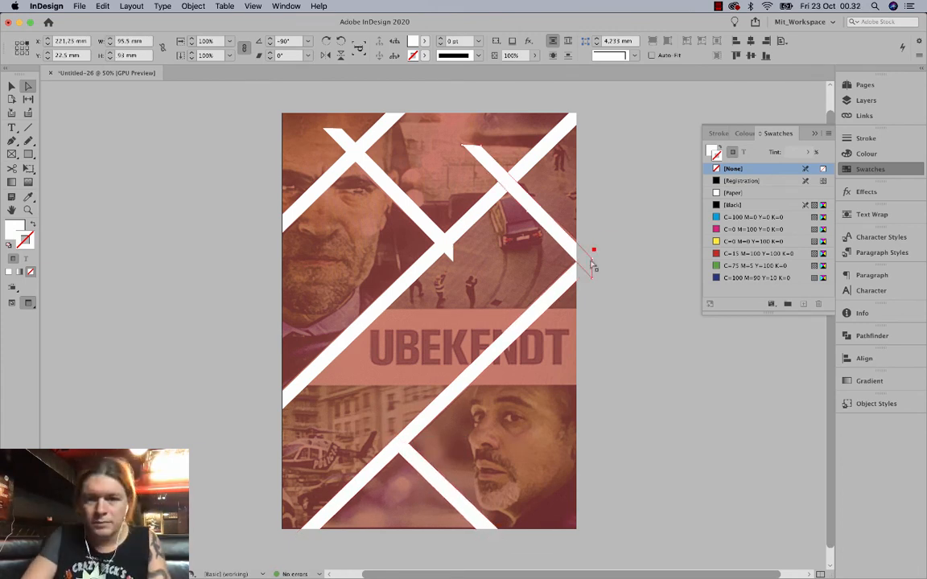
left_click_drag(592, 260, 582, 246)
left_click_drag(462, 145, 500, 183)
left_click_drag(481, 146, 507, 173)
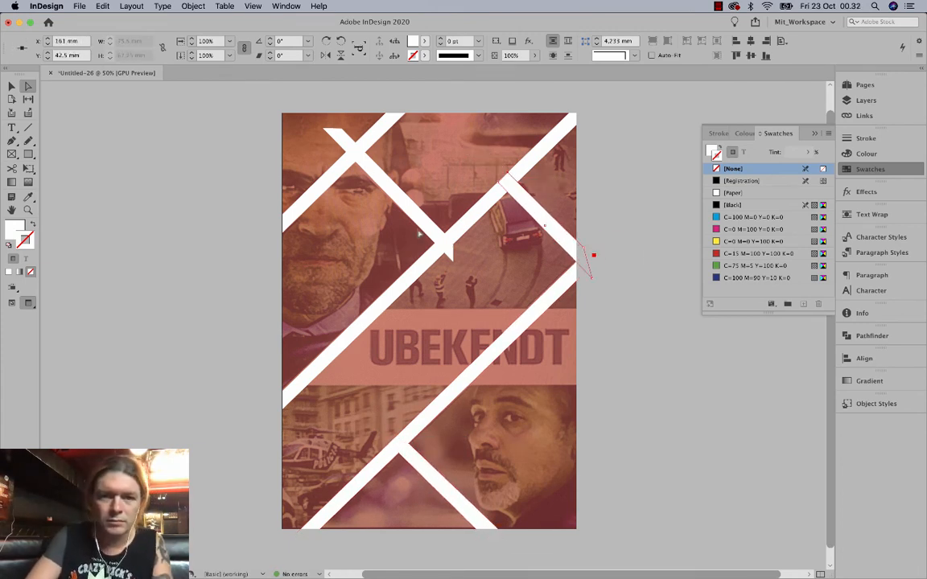
left_click_drag(418, 233, 445, 244)
left_click_drag(330, 149, 358, 148)
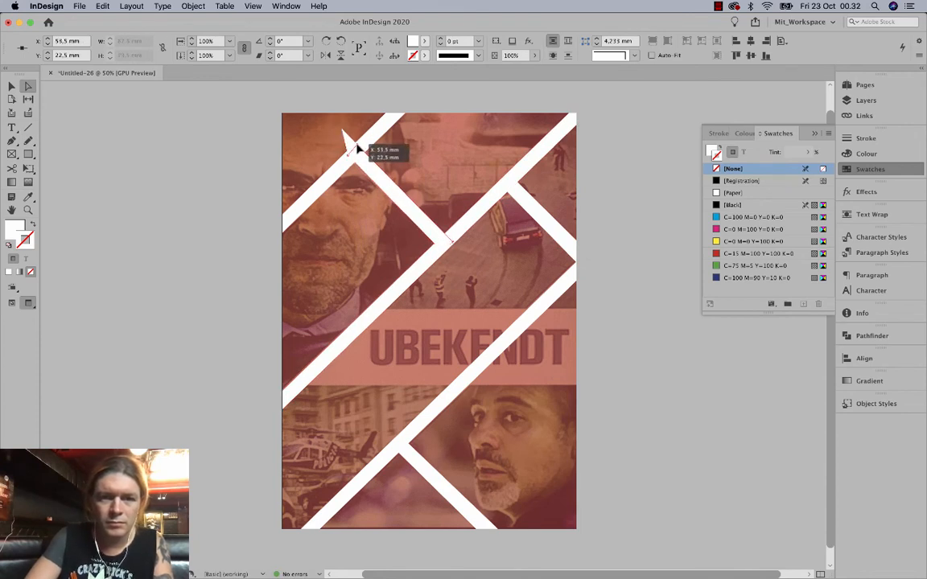
Trace the title band with the Pen tool as a closed slanted shape about 195.5 × 54.5 mm and fill it with Paper.
left_click(12, 141)
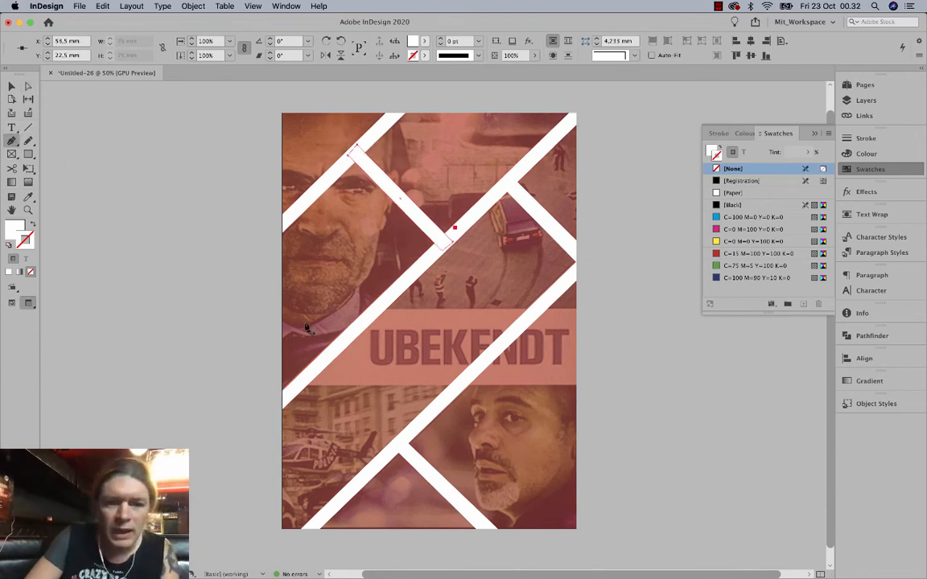
left_click(303, 387)
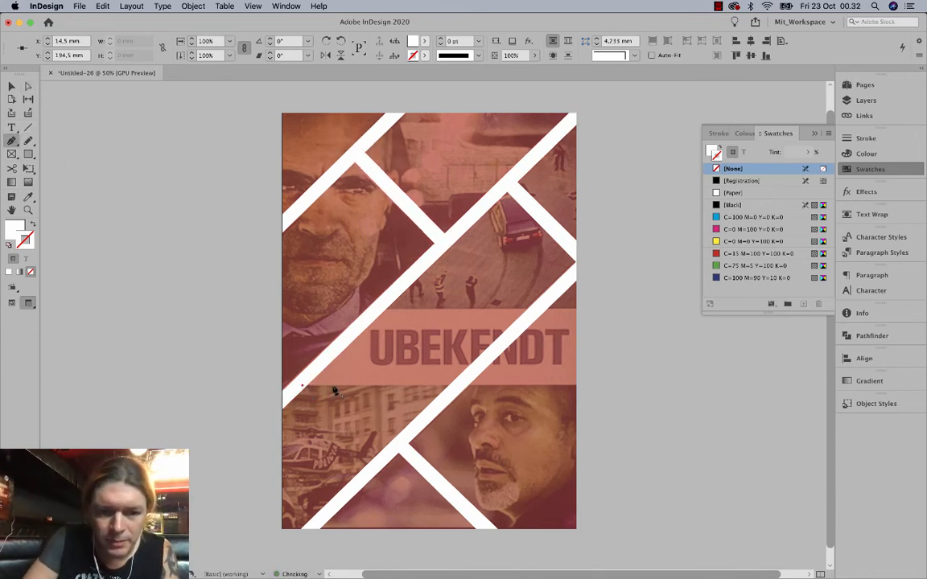
left_click(577, 389)
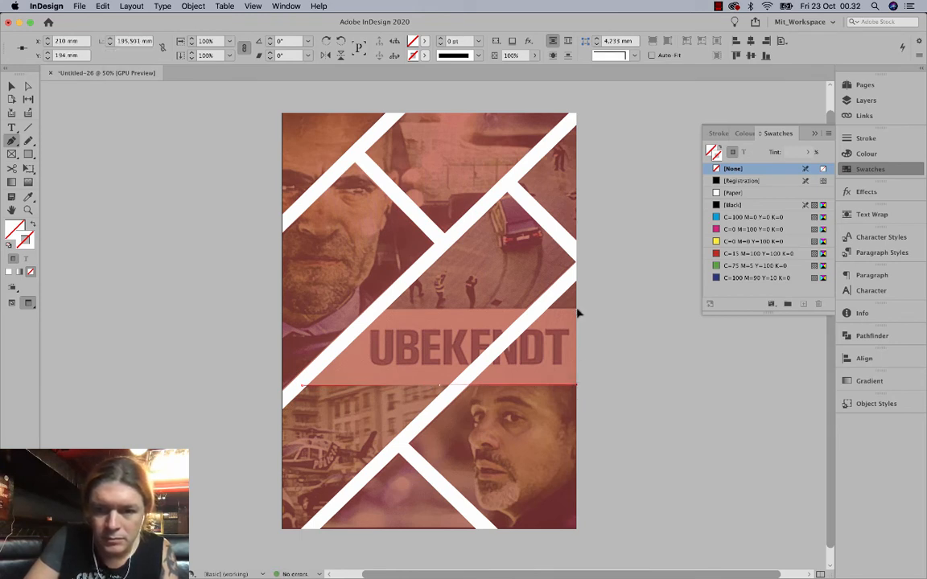
left_click(377, 310)
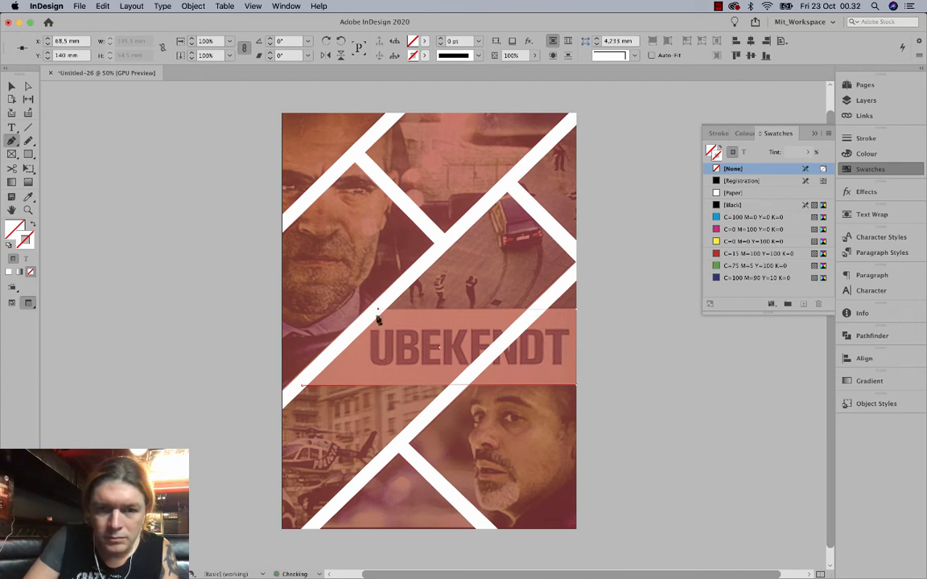
left_click(303, 388)
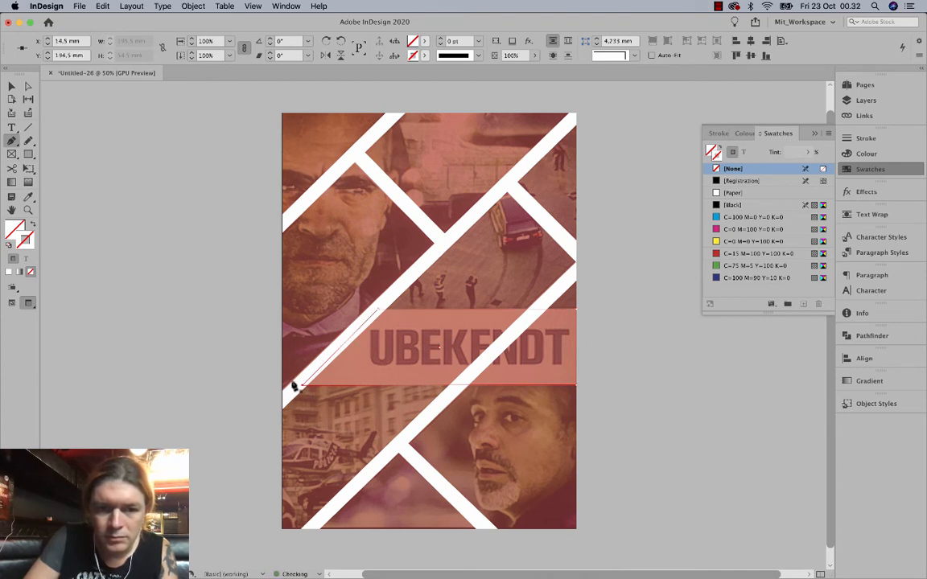
left_click(743, 194)
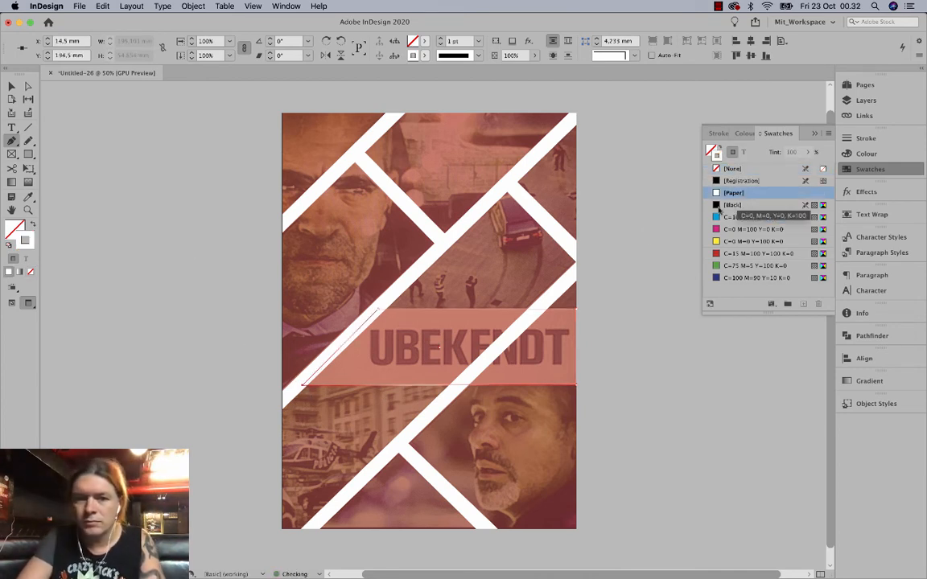
left_click(32, 226)
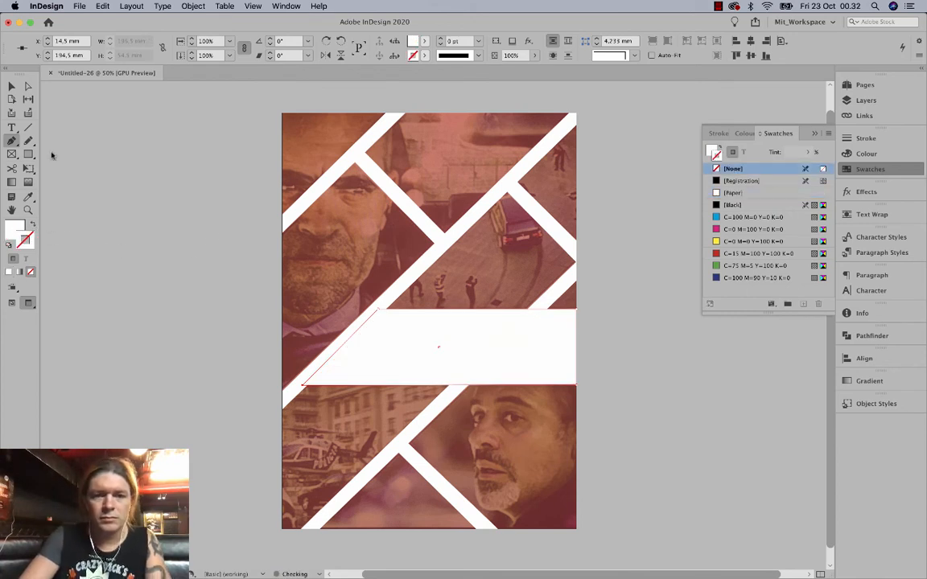
Select all the white stripes together with the title band and unite them into one shape with Pathfinder Add.
left_click(13, 86)
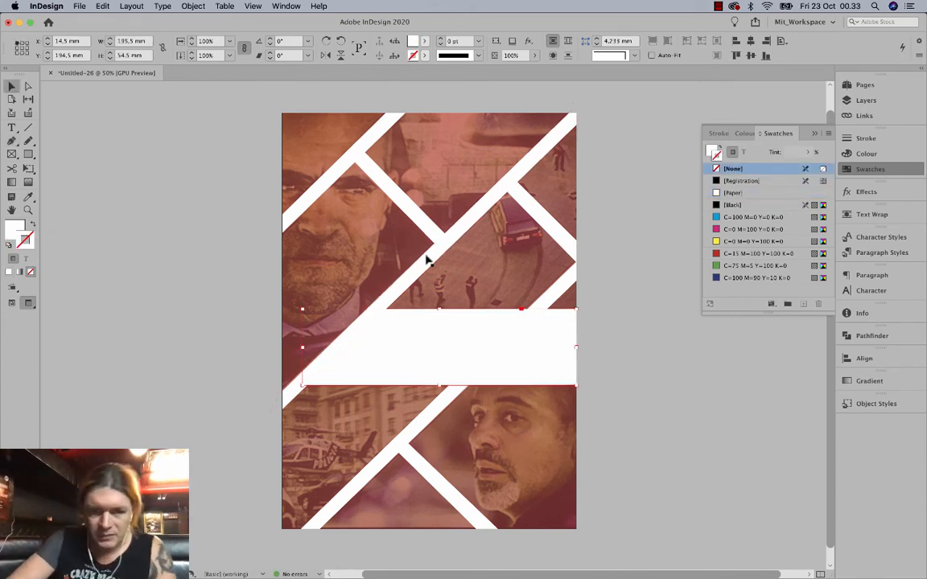
left_click(340, 171)
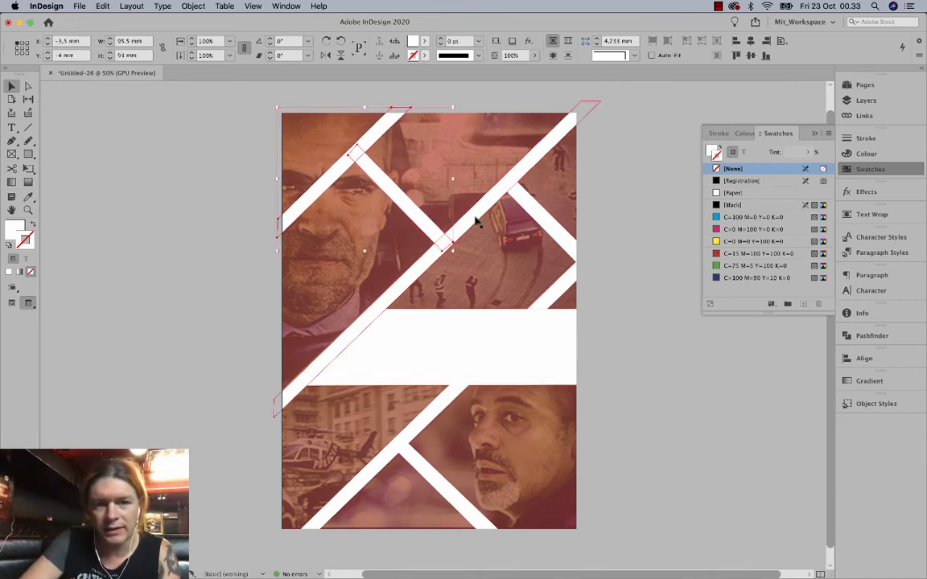
left_click(550, 226, "shift")
left_click(556, 293, "shift")
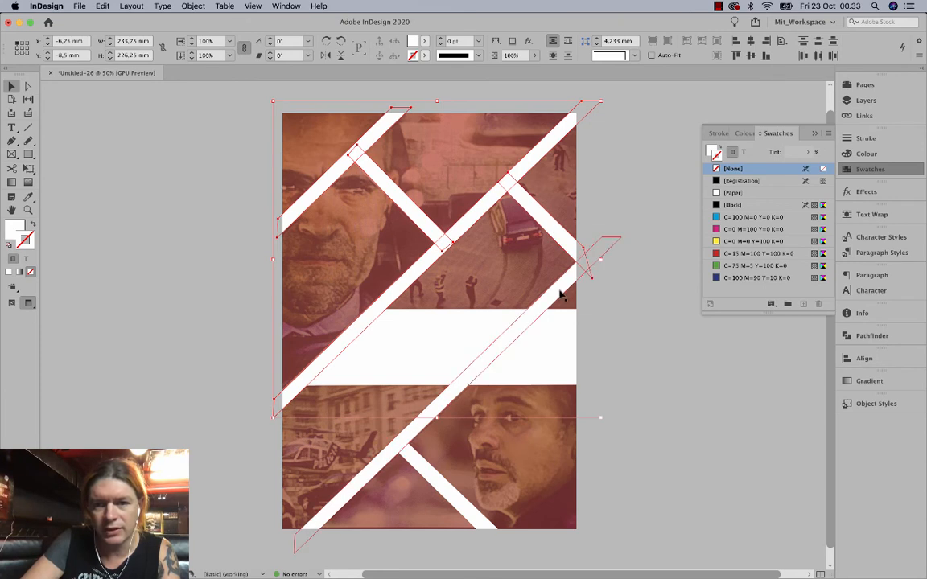
left_click(412, 437, "shift")
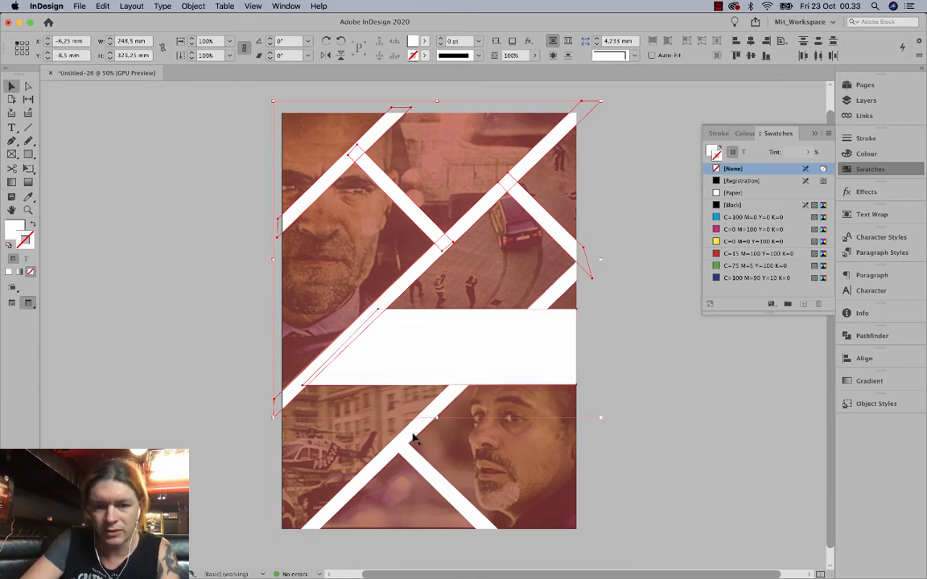
left_click(412, 437, "shift")
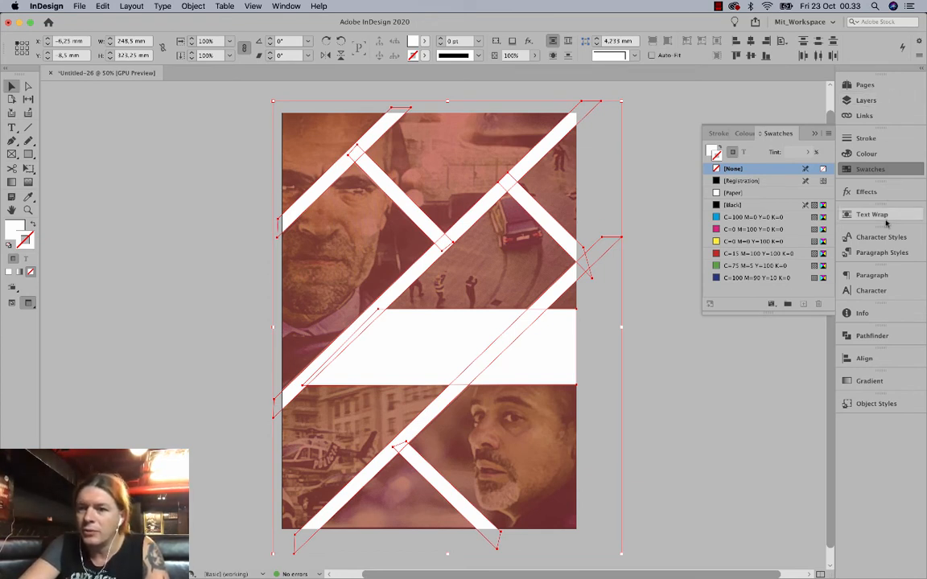
left_click(286, 5)
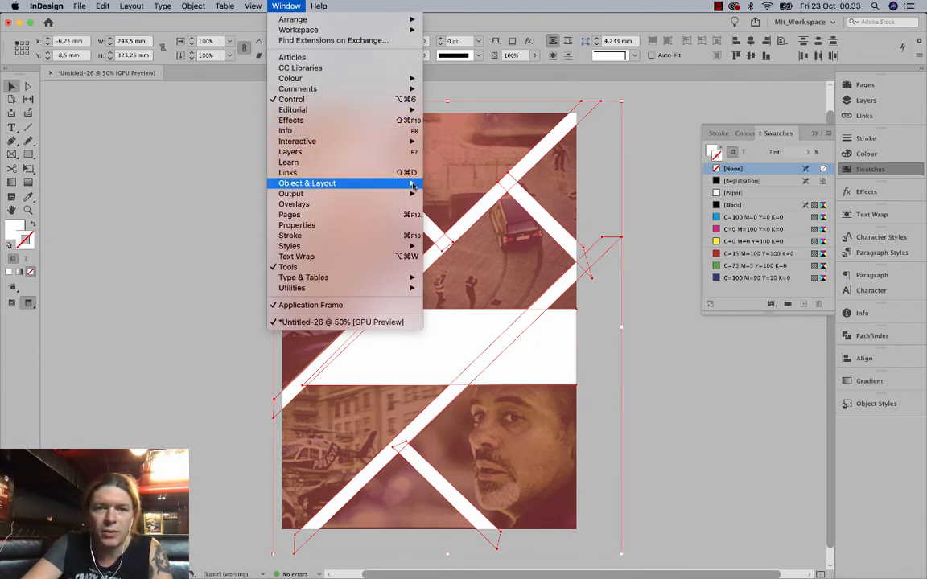
mouse_move(412, 185)
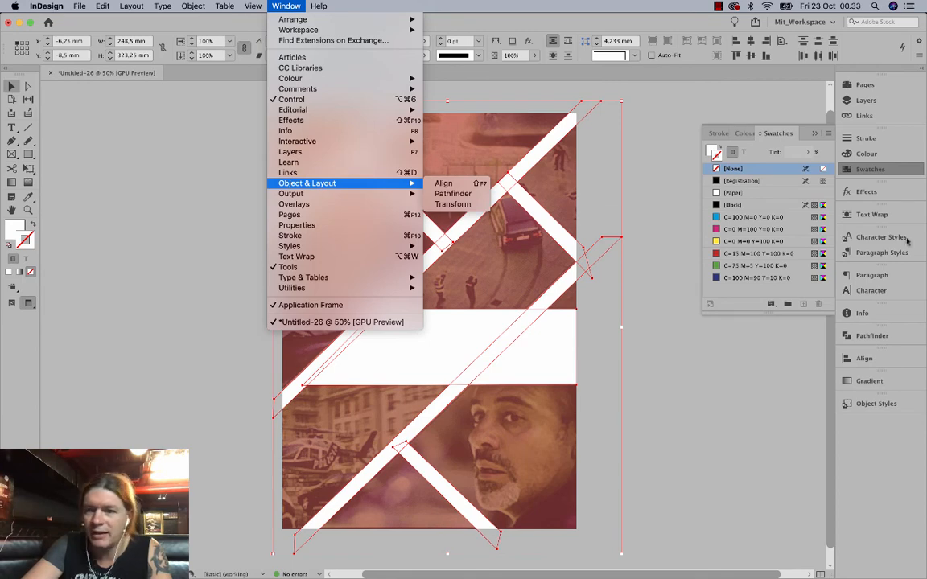
left_click(885, 337)
left_click(885, 337)
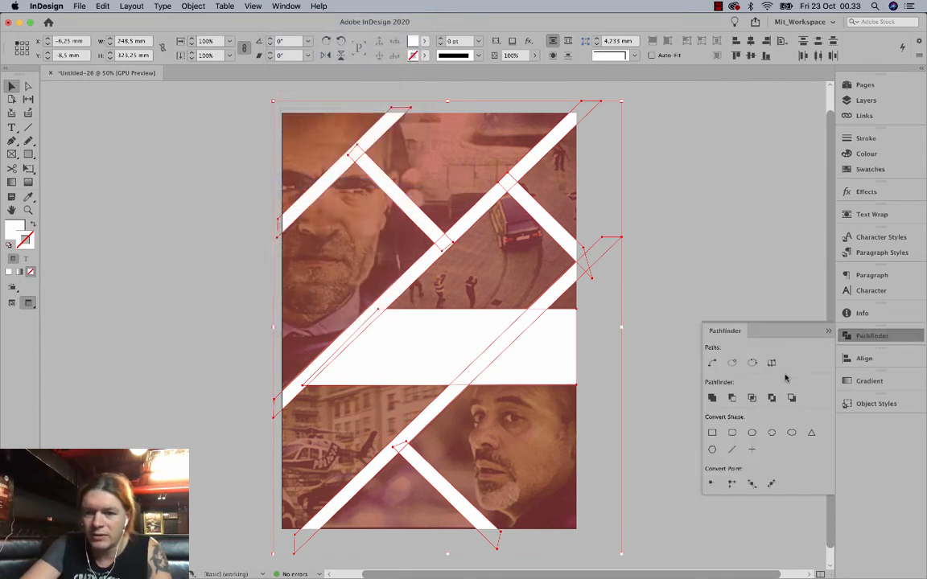
left_click(712, 398)
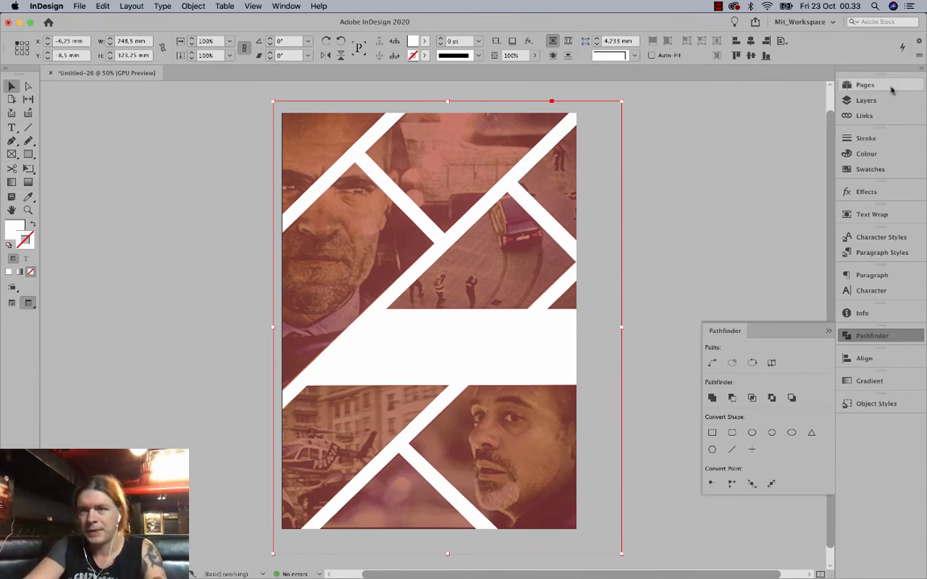
Set the opacity of the red page-sized rectangle behind the stripes to 100%.
left_click(866, 100)
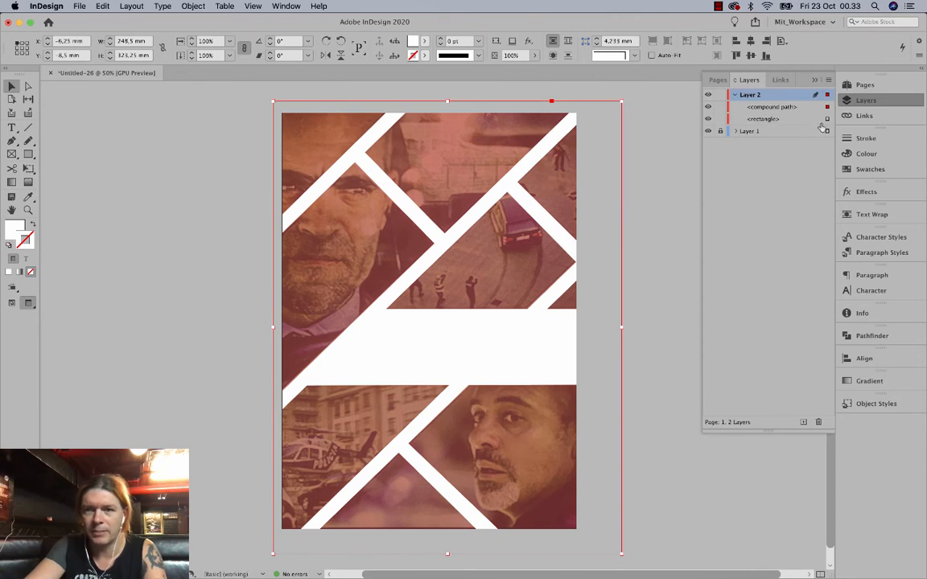
left_click(760, 119)
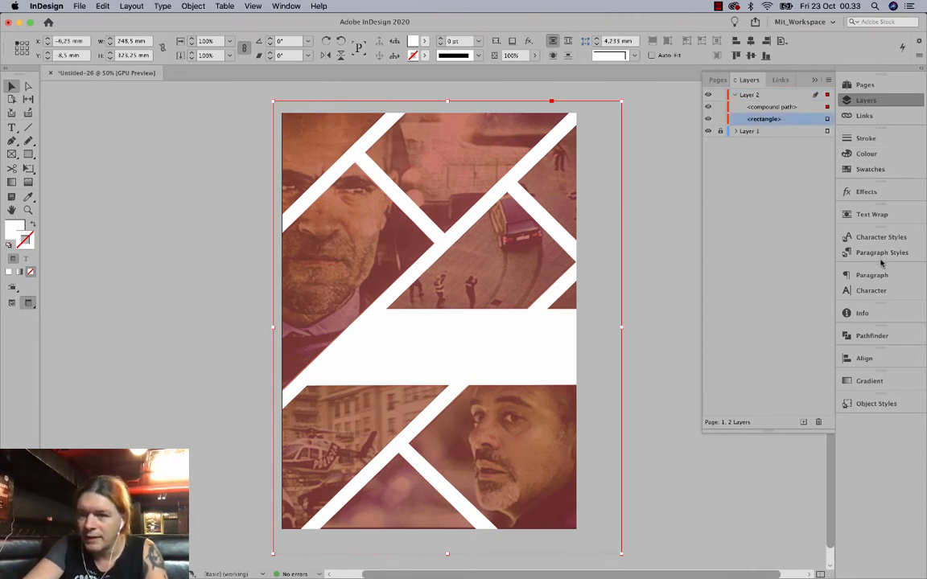
left_click(877, 191)
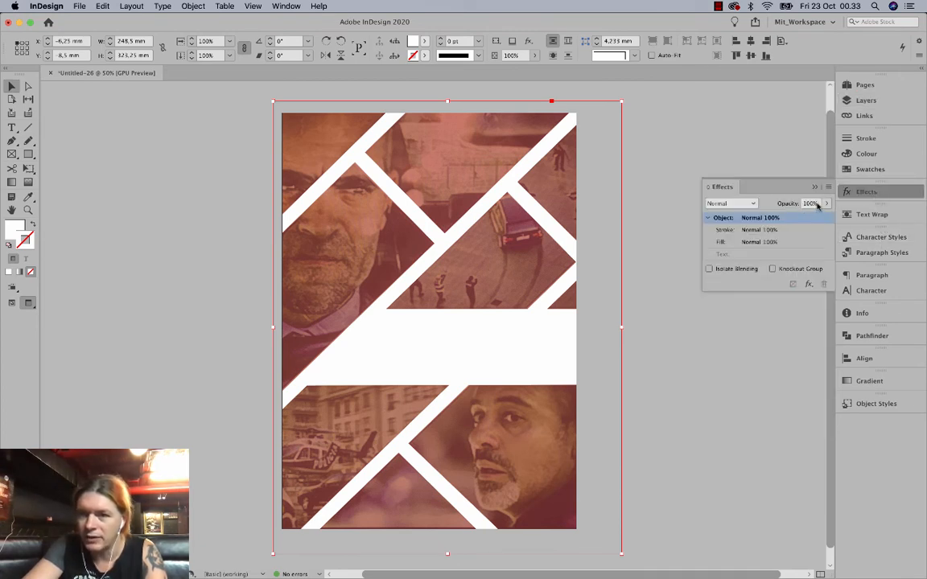
left_click(255, 166)
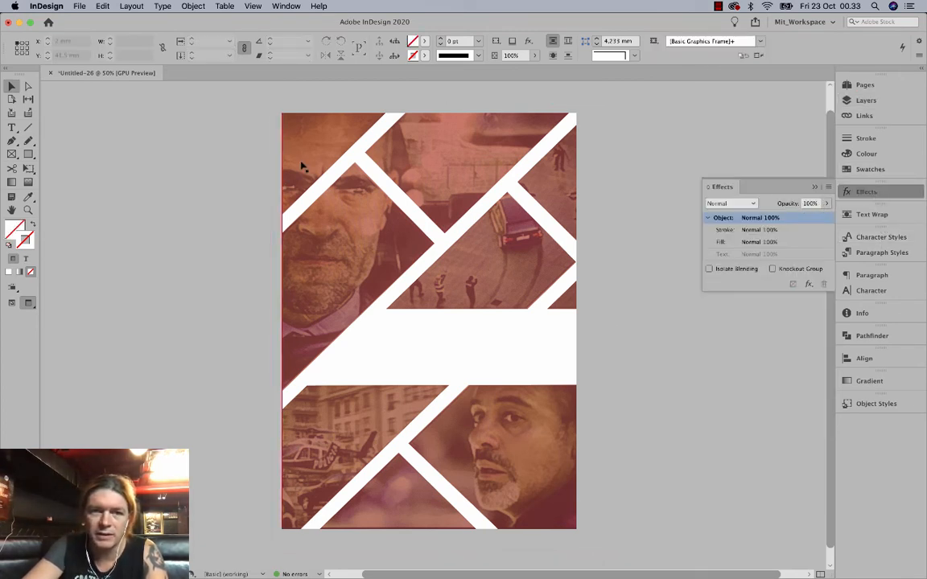
left_click(302, 167)
mouse_move(827, 202)
left_mouse_down()
mouse_move(815, 217)
mouse_move(834, 218)
left_mouse_up()
left_click(586, 151)
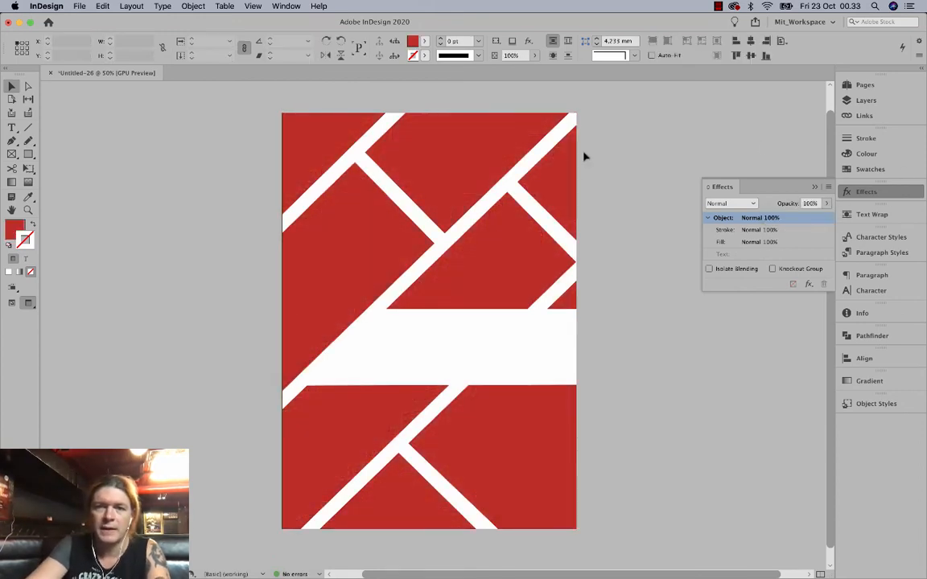
Select the united white shape and the red rectangle, and subtract the white shape from the rectangle with Pathfinder.
left_click(345, 149)
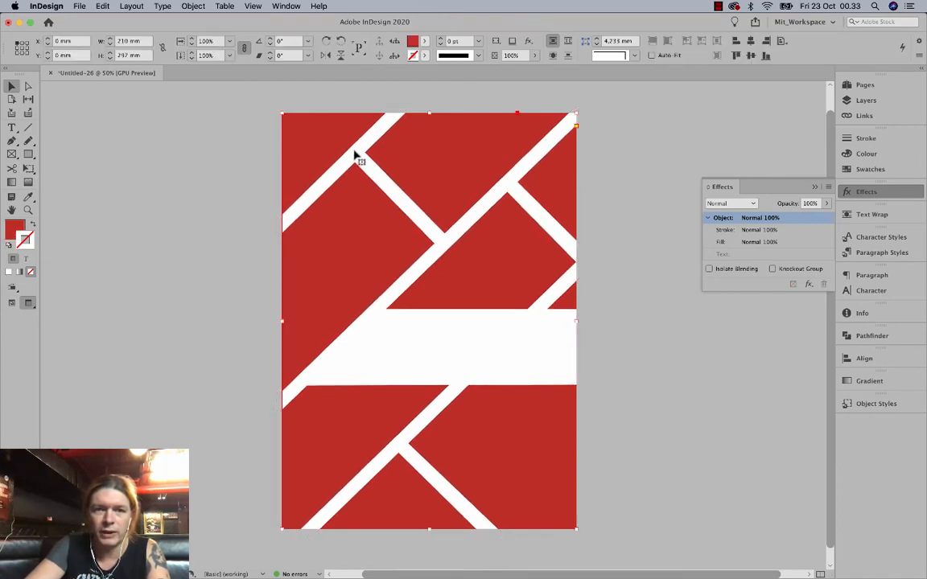
key("super+shift+a")
left_click(321, 145)
left_click_drag(272, 176, 688, 441)
key("F7")
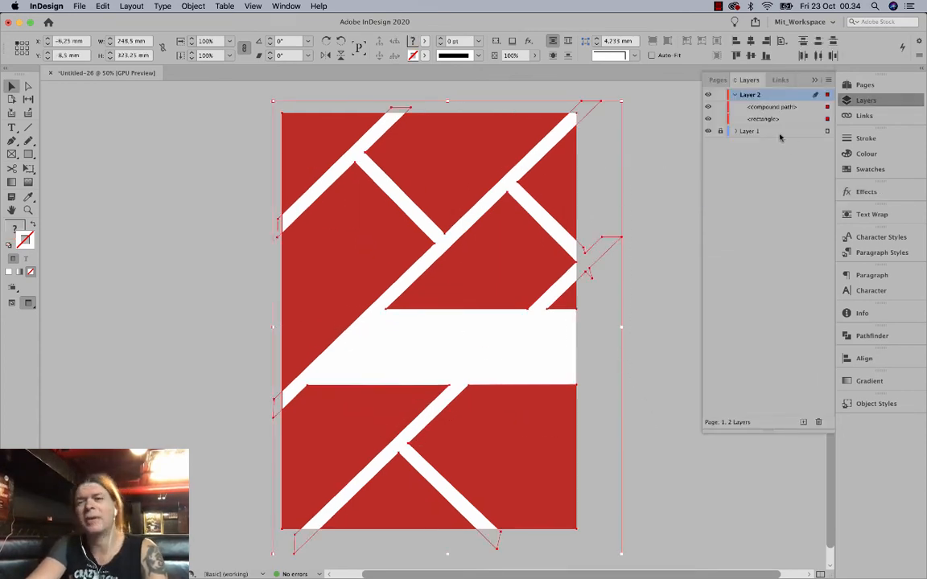
left_click(721, 131)
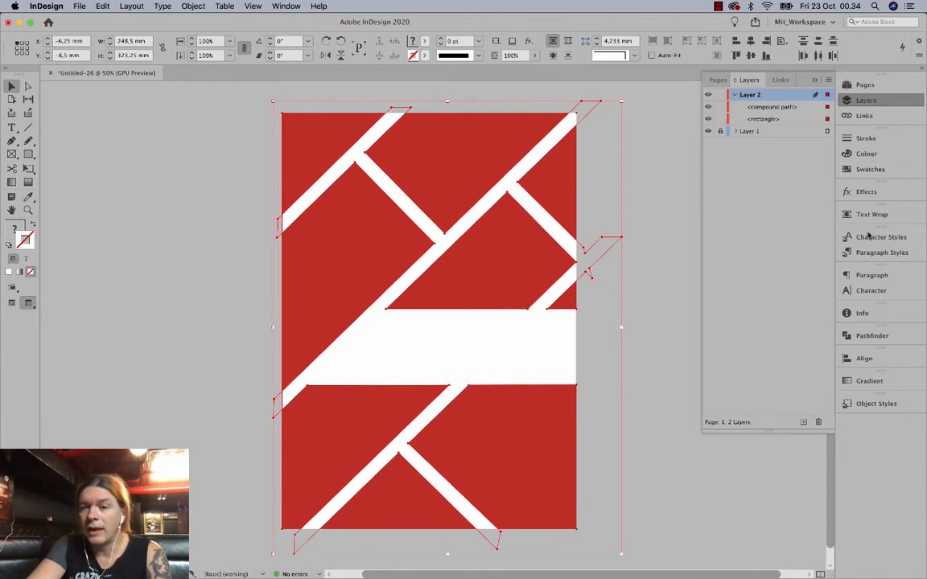
left_click(867, 335)
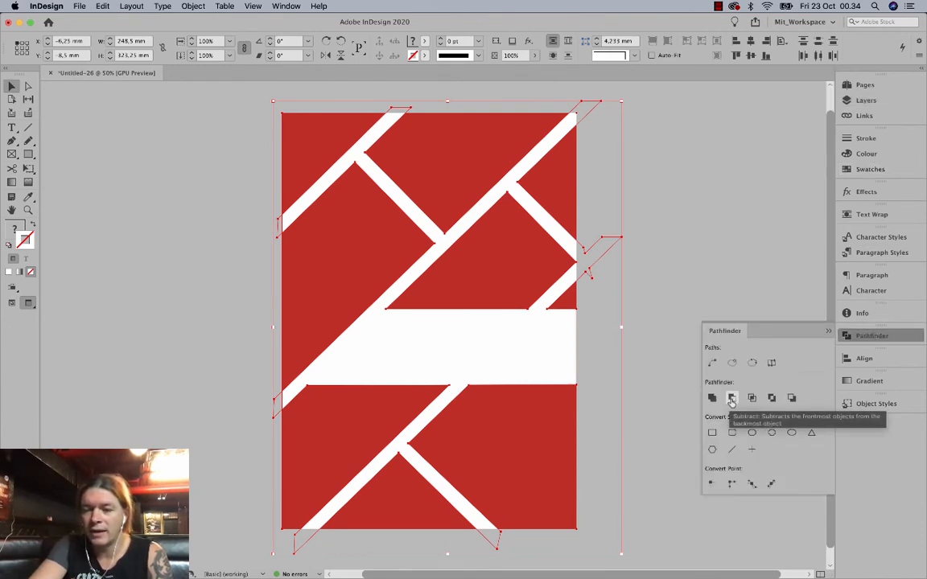
left_click(732, 399)
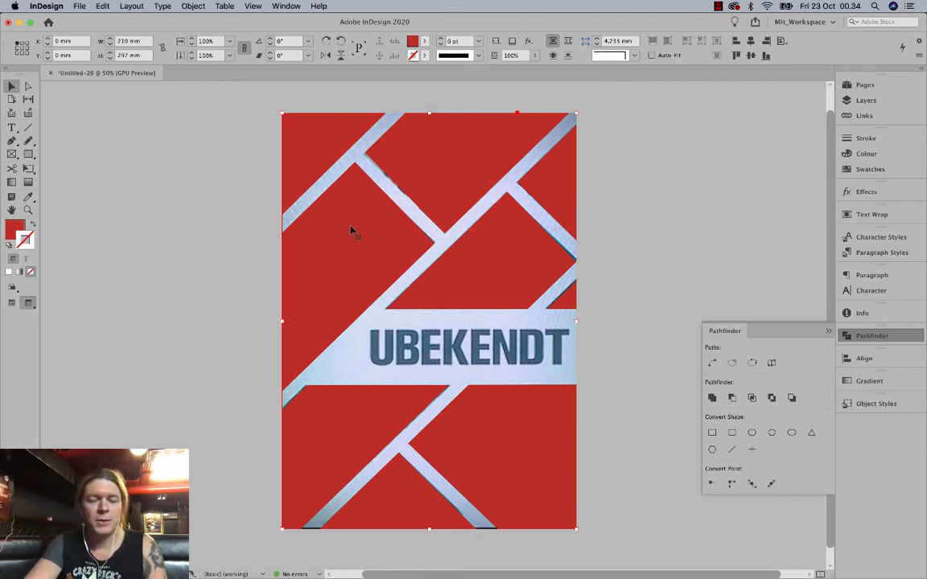
Hide Layer 1 with the reference poster and remove the red fill from the cut-out compound path.
left_click(866, 100)
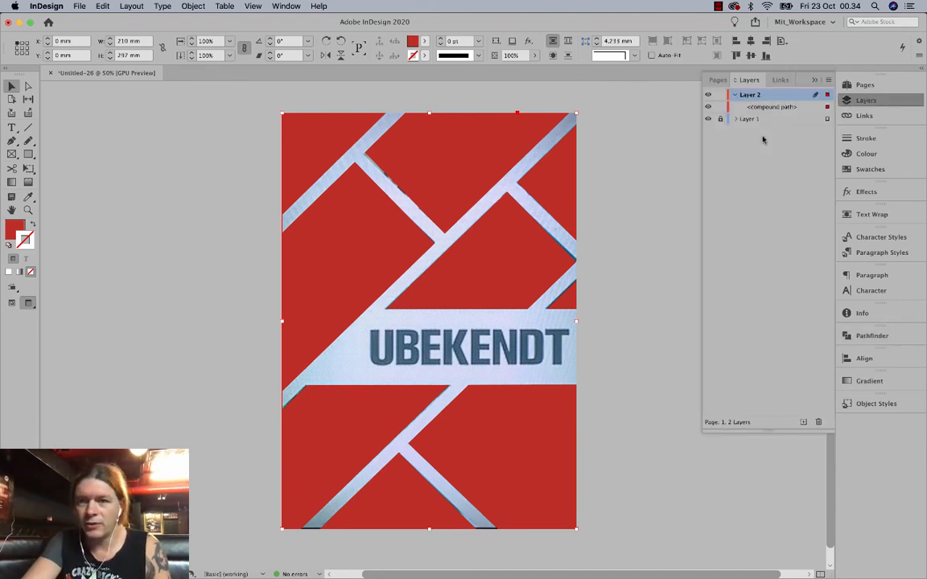
left_click(708, 120)
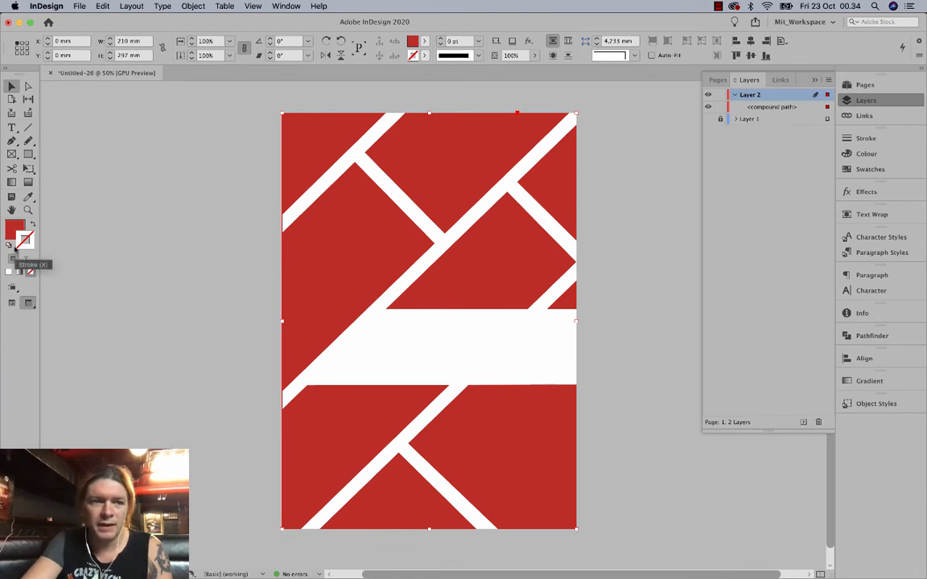
left_click(32, 274)
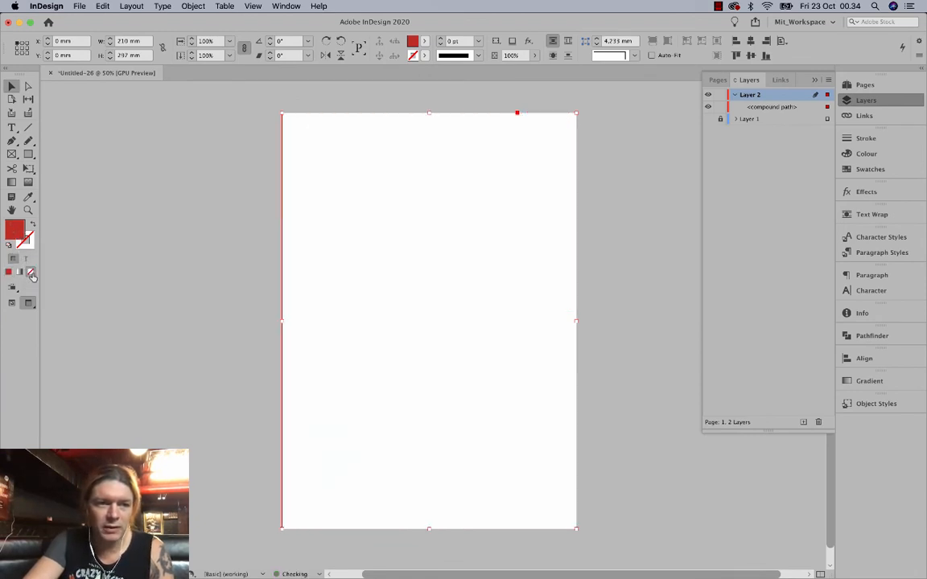
Switch from preview to normal view to show the frame edges, and select the compound path.
left_click(127, 266)
key("w")
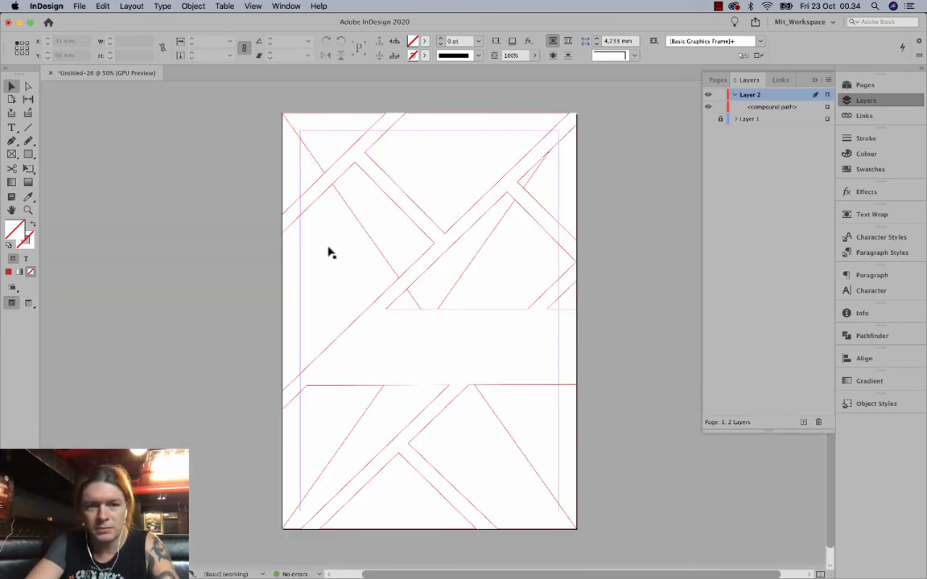
left_click(338, 233)
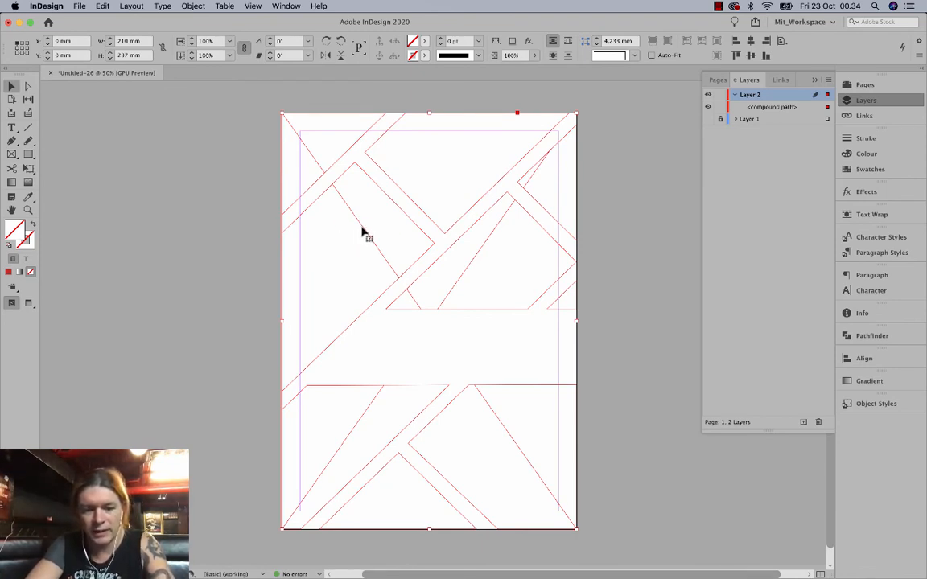
Place Rocken02_by_BRKNRIB.jpg into the compound path and enlarge the image to about 347.5 by 266.5 mm.
key("super+d")
left_click(398, 162)
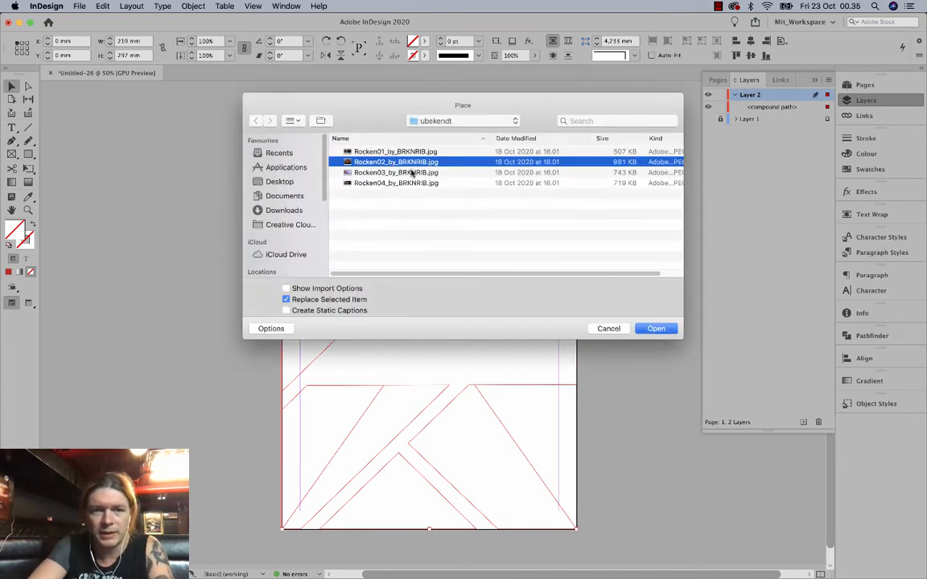
left_click(657, 329)
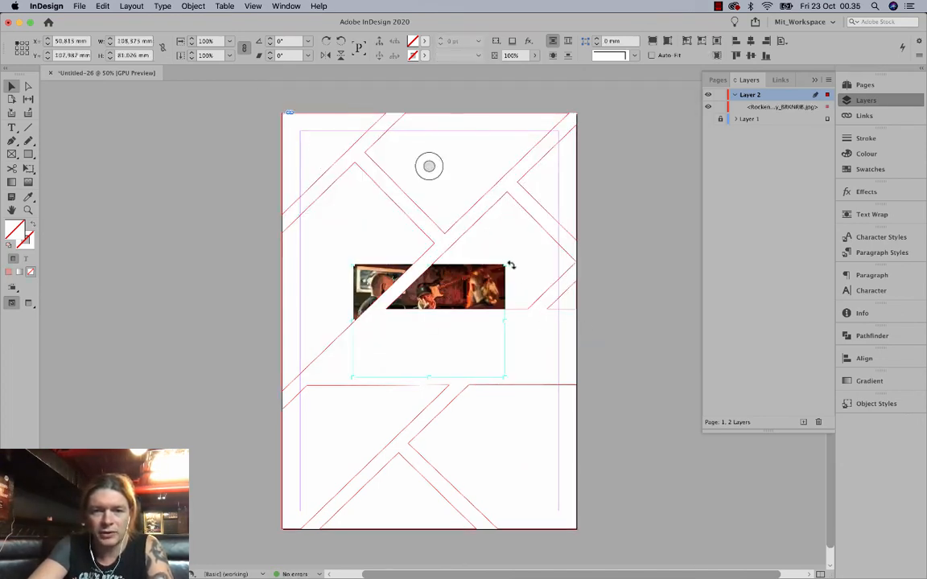
left_click_drag(506, 265, 639, 144)
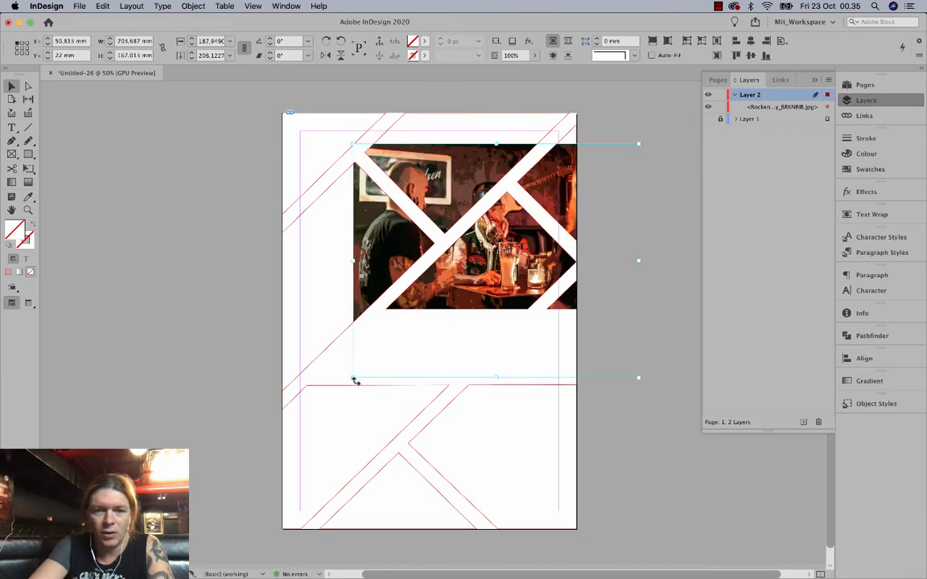
left_click_drag(354, 378, 151, 518)
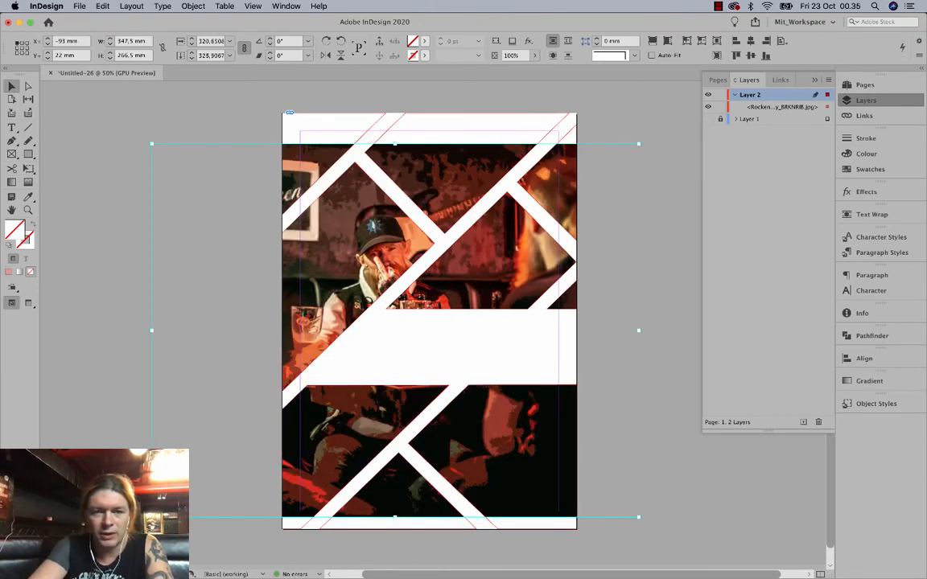
Undo the image's resizing and placement, and discard the loaded place cursor.
key("super+z")
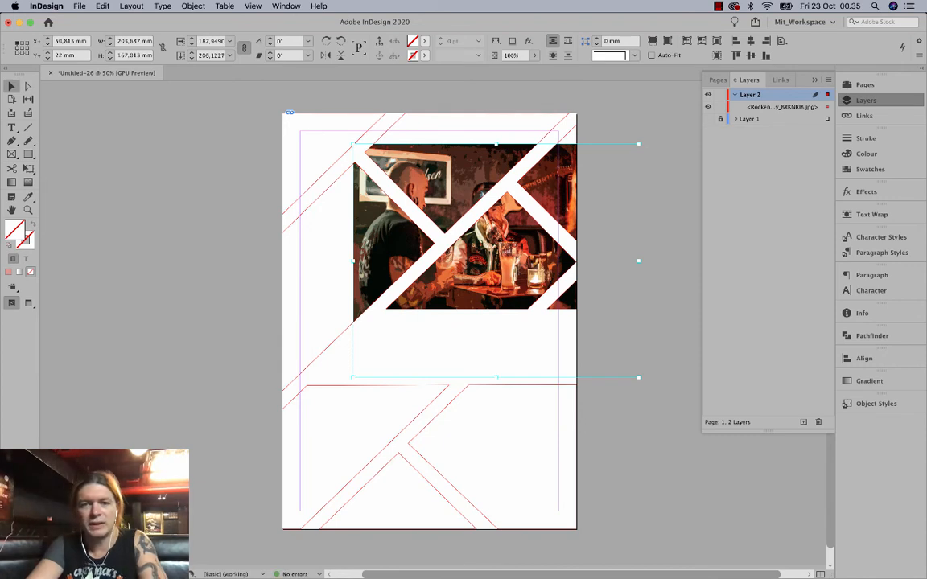
key("super+z")
key("super+z")
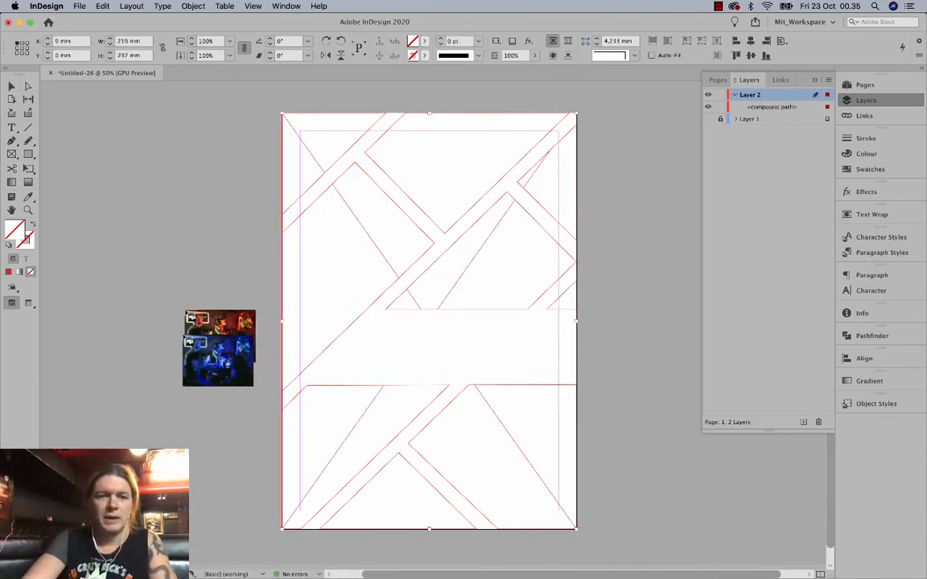
left_click(12, 86)
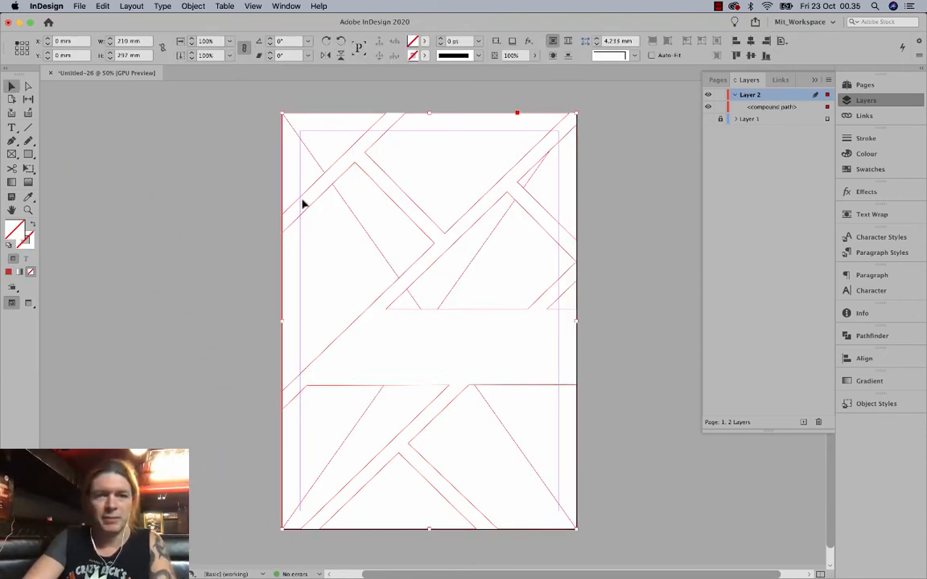
Set the compound path's frame fitting option to Fit Content Proportionally.
right_click(322, 223)
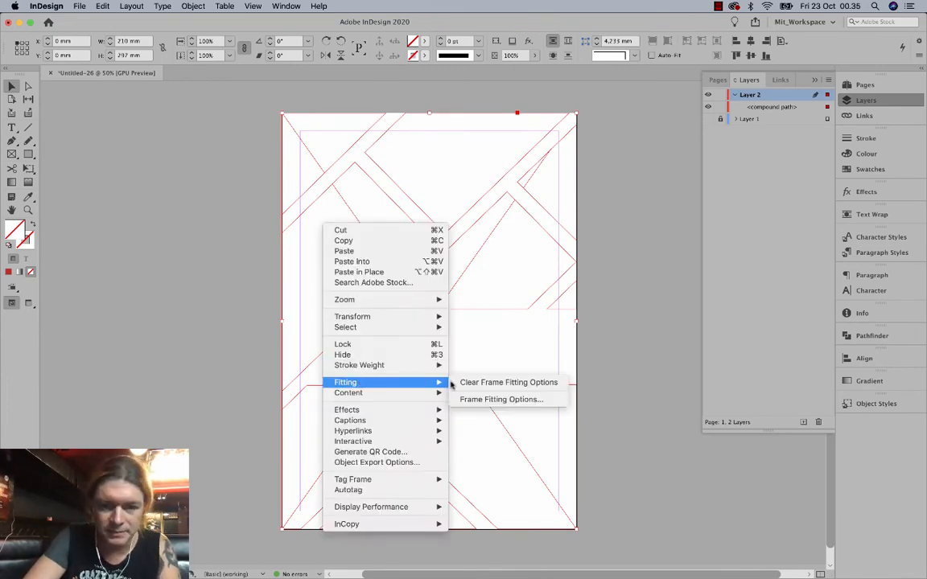
left_click(465, 399)
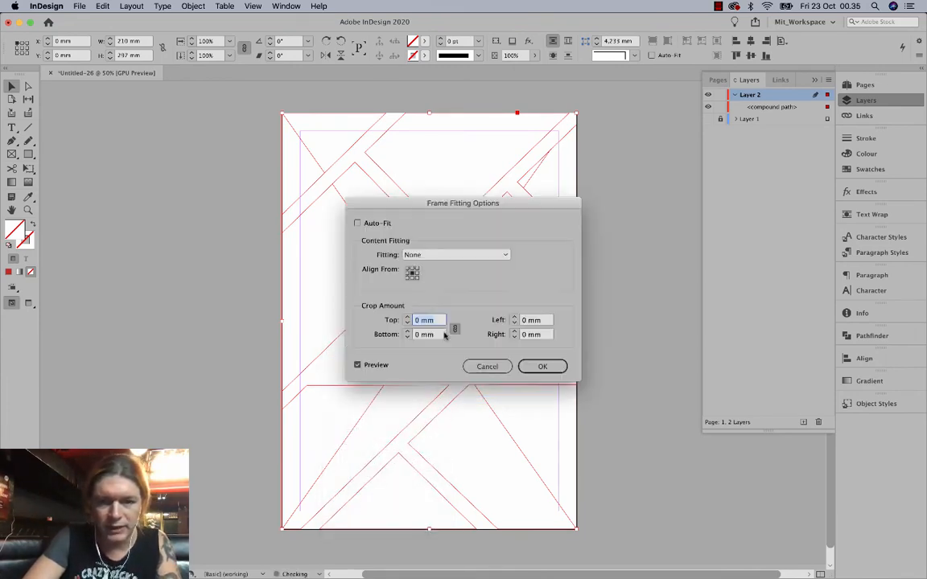
left_click(450, 255)
left_click(443, 287)
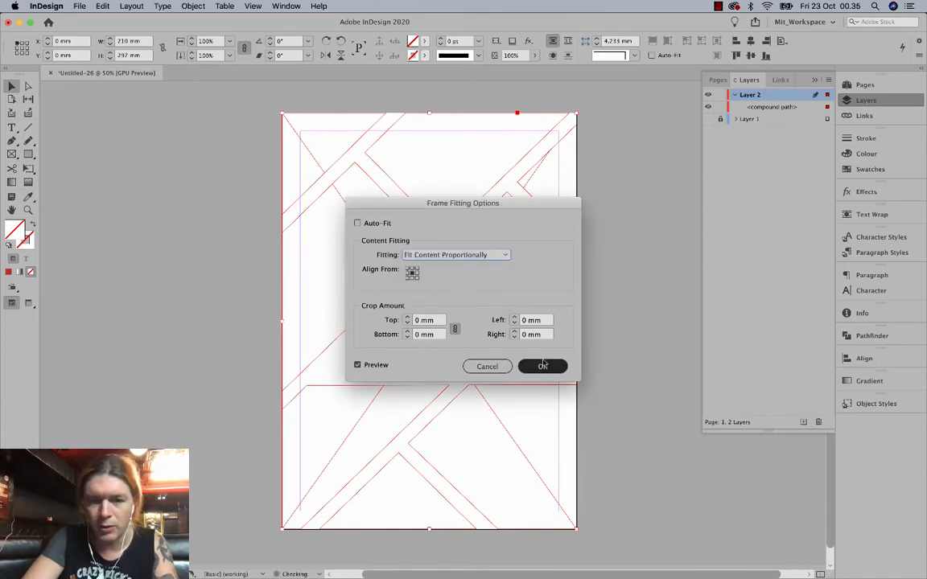
left_click(543, 366)
Try placing Rocken02_by_BRKNRIB.jpg into the compound path with the new fitting, and undo the placement.
key("super+d")
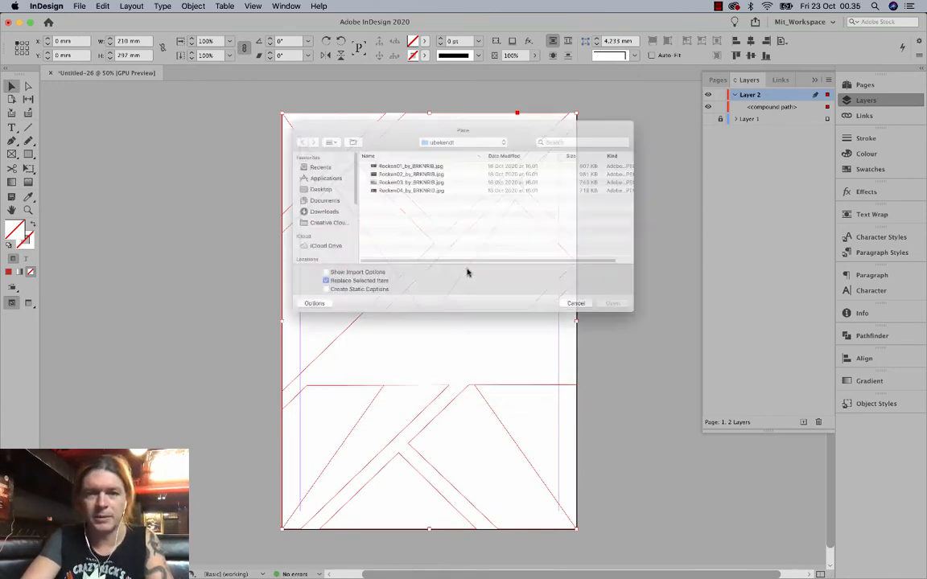
left_click(407, 162)
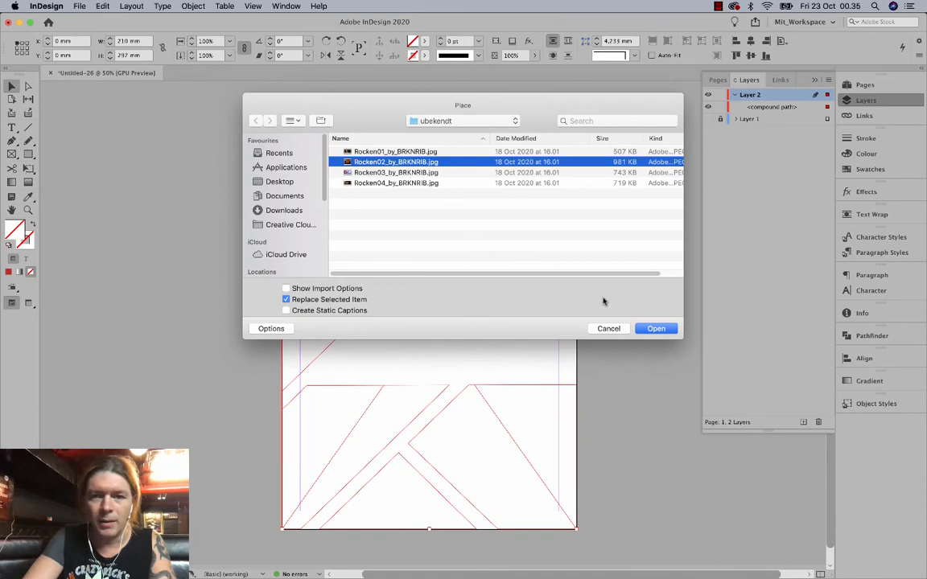
left_click(654, 328)
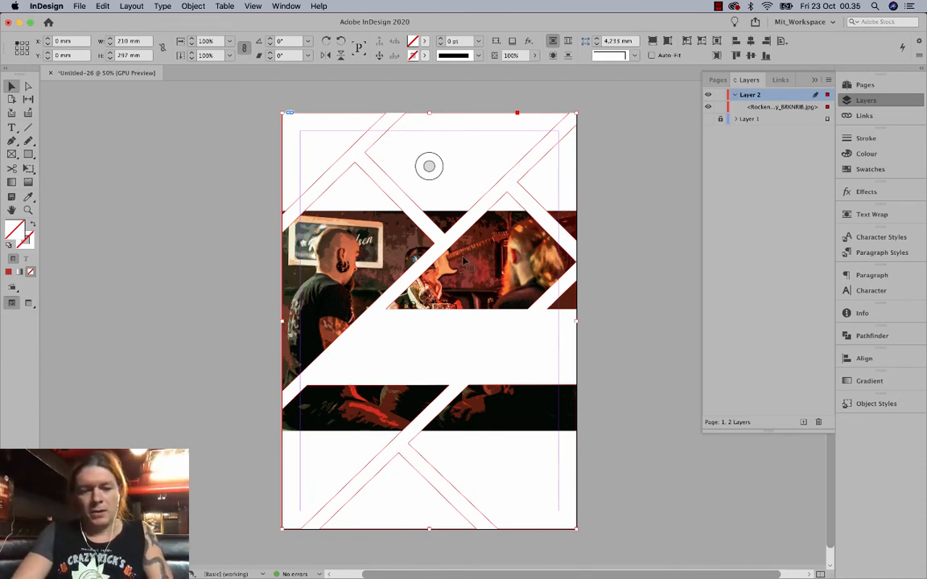
key("super+z")
left_click(11, 85)
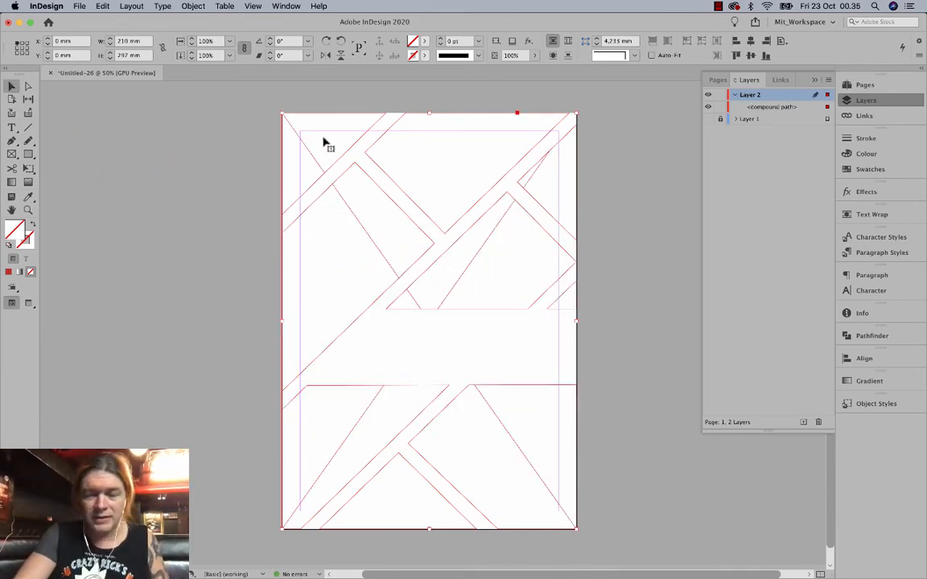
Check the reference poster by briefly showing Layer 1, and release the compound path into separate polygons.
left_click(707, 119)
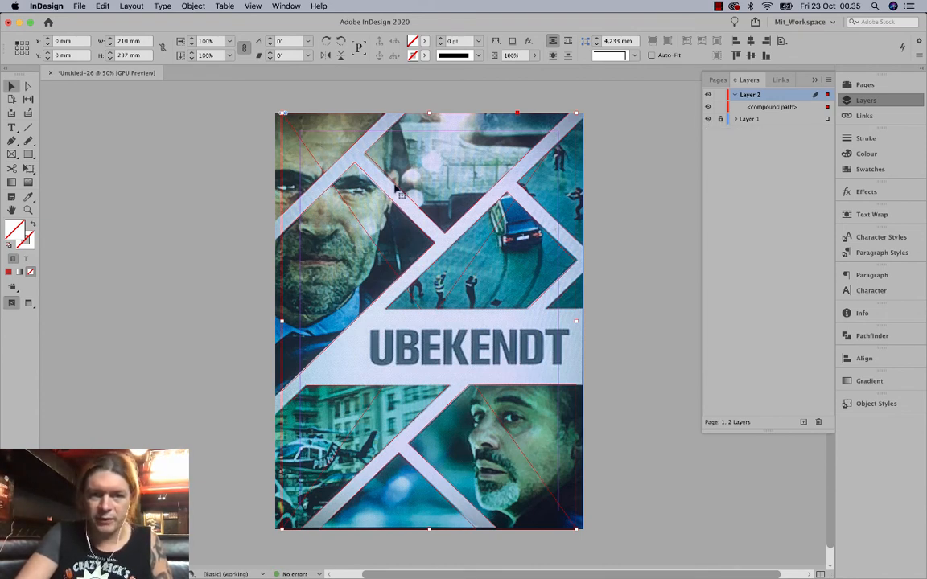
left_click(708, 119)
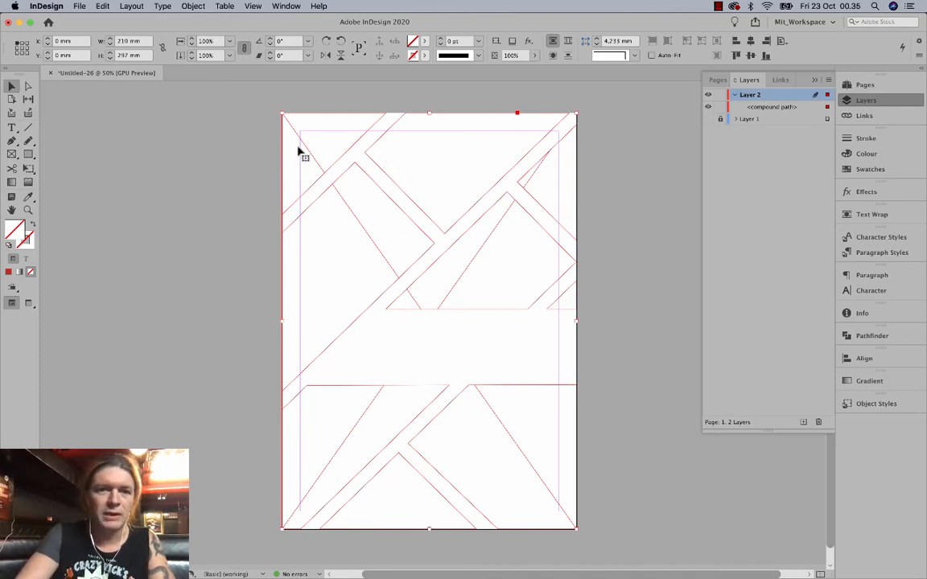
left_click(192, 6)
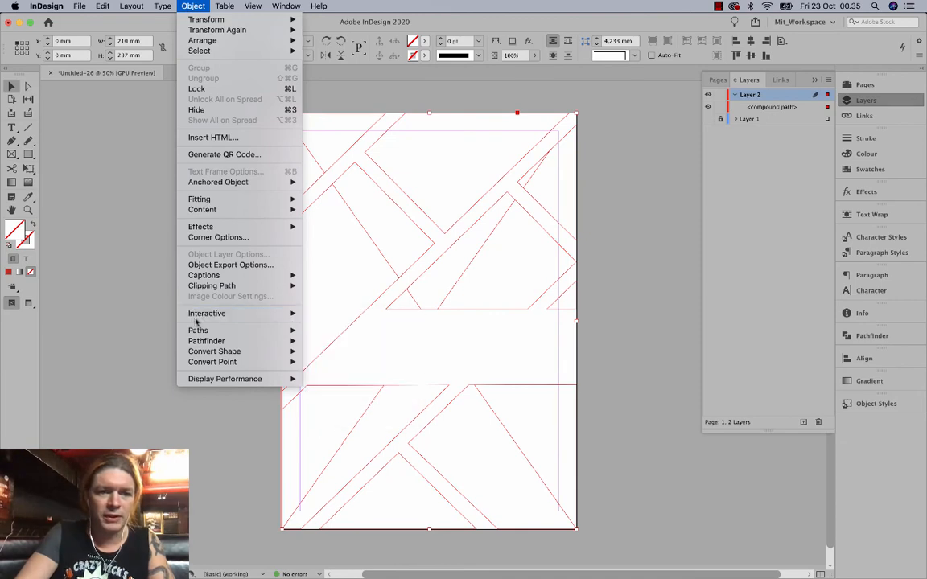
mouse_move(198, 330)
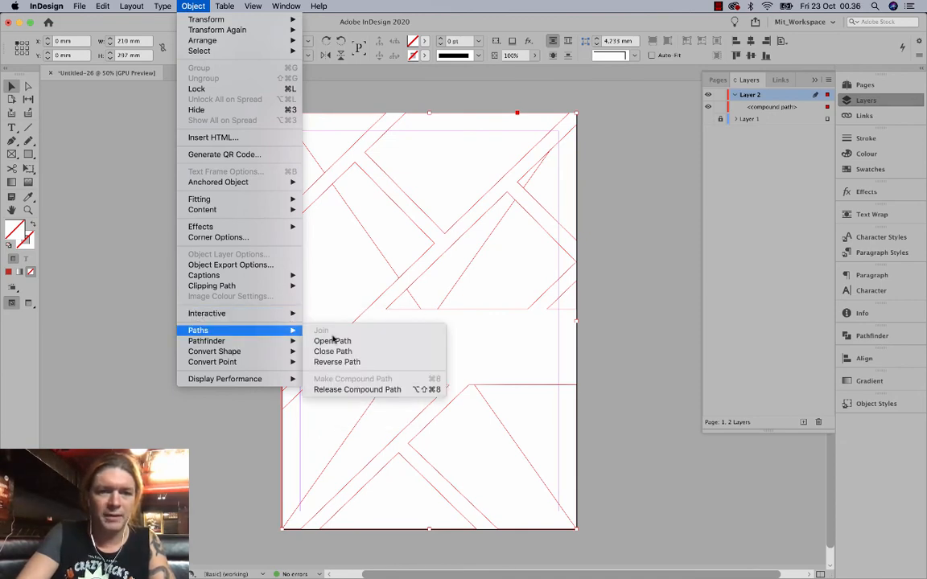
left_click(345, 389)
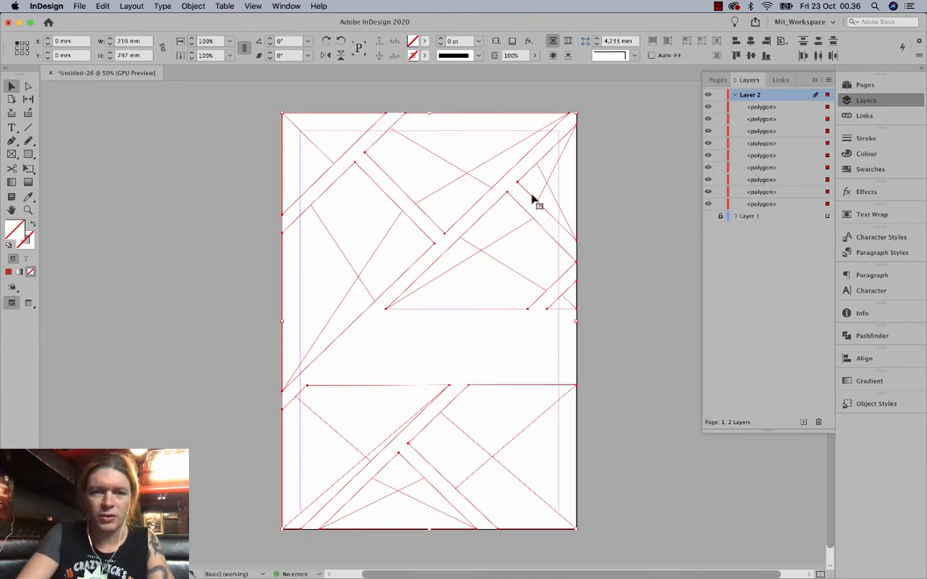
Try placing Rocken03_by_BRKNRIB.jpg into the top middle polygon, and undo the placement.
left_click(441, 135)
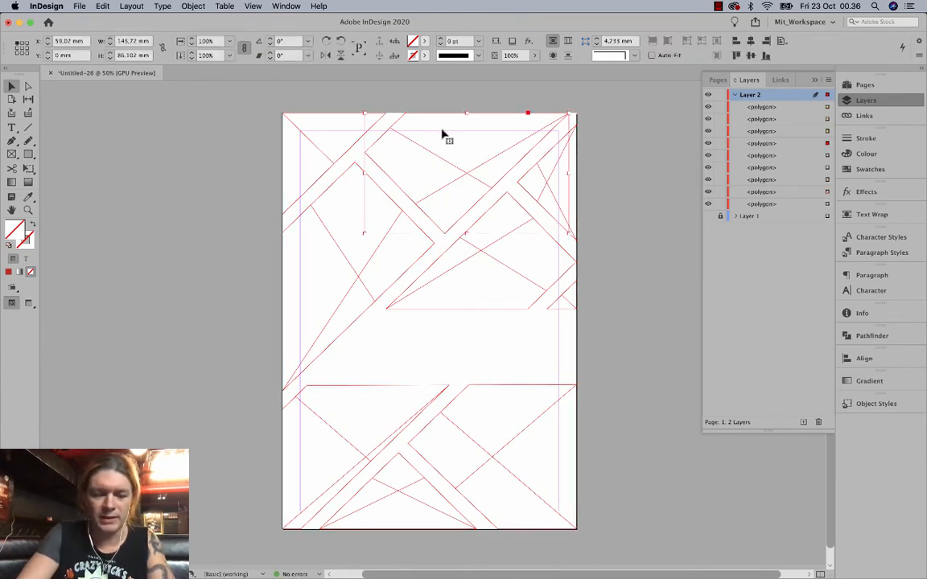
key("super+d")
left_click(427, 173)
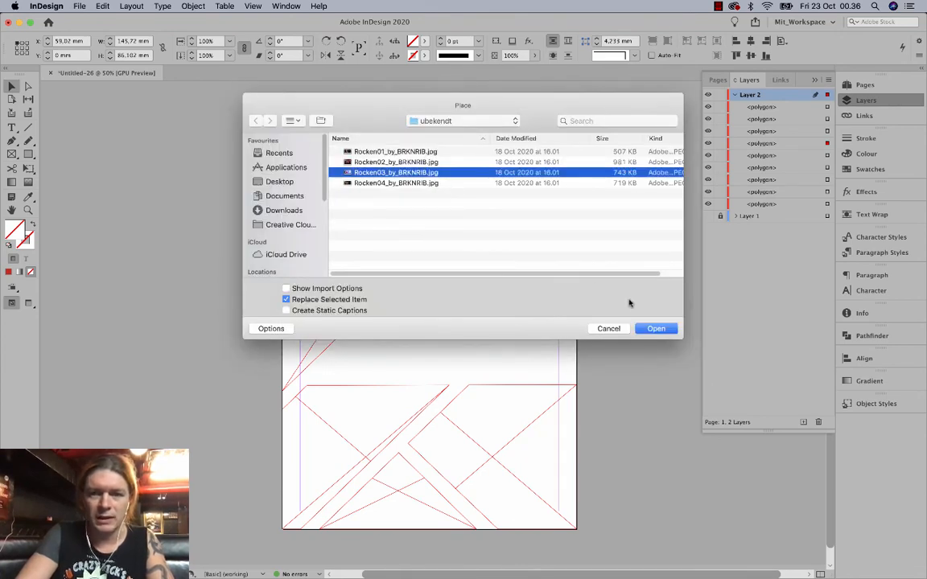
left_click(651, 327)
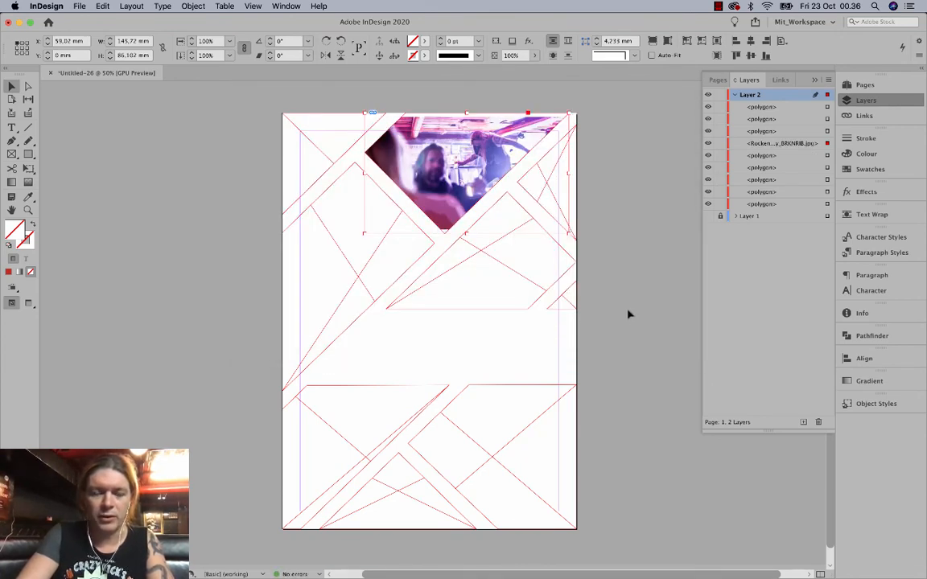
key("super+z")
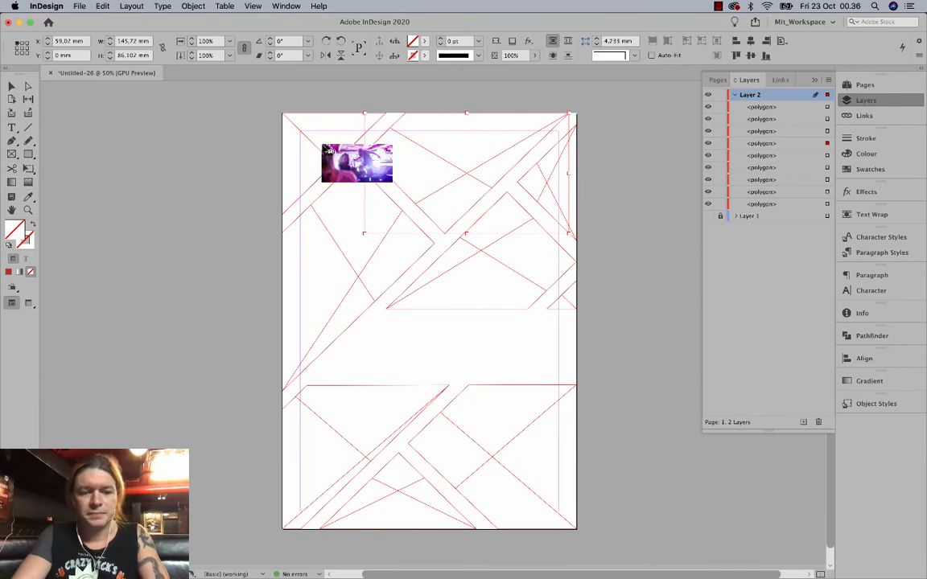
key("Escape")
left_click(309, 151)
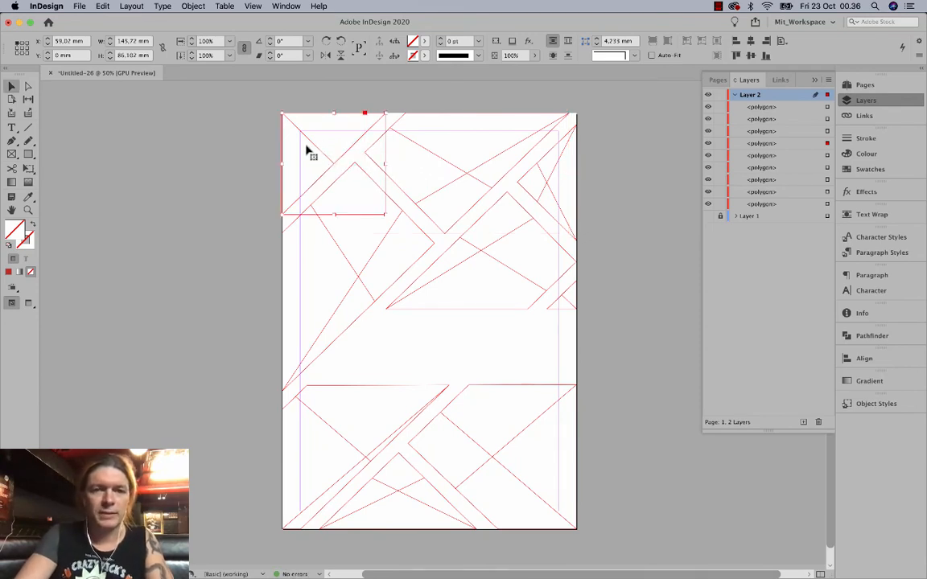
left_click(345, 249, "shift")
left_click(447, 190, "shift")
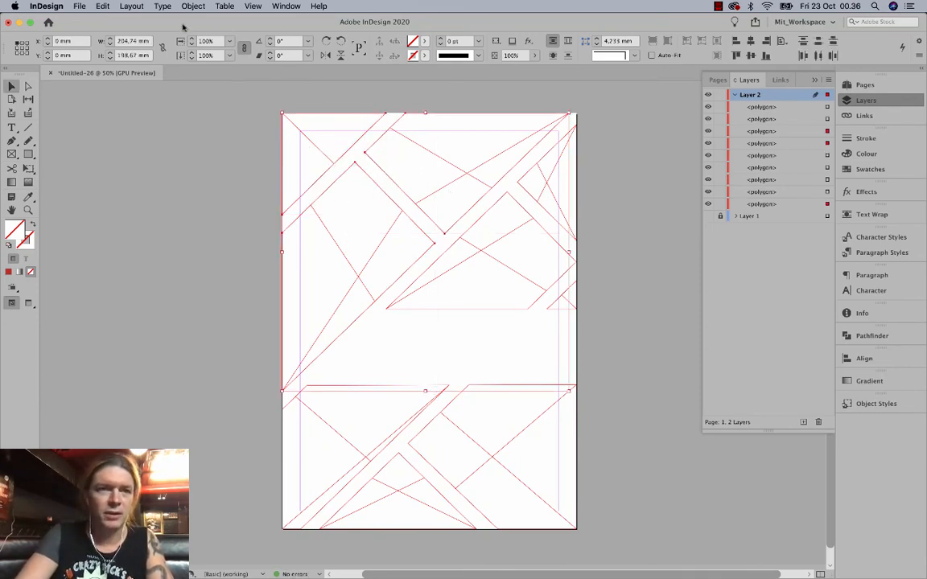
left_click(209, 180)
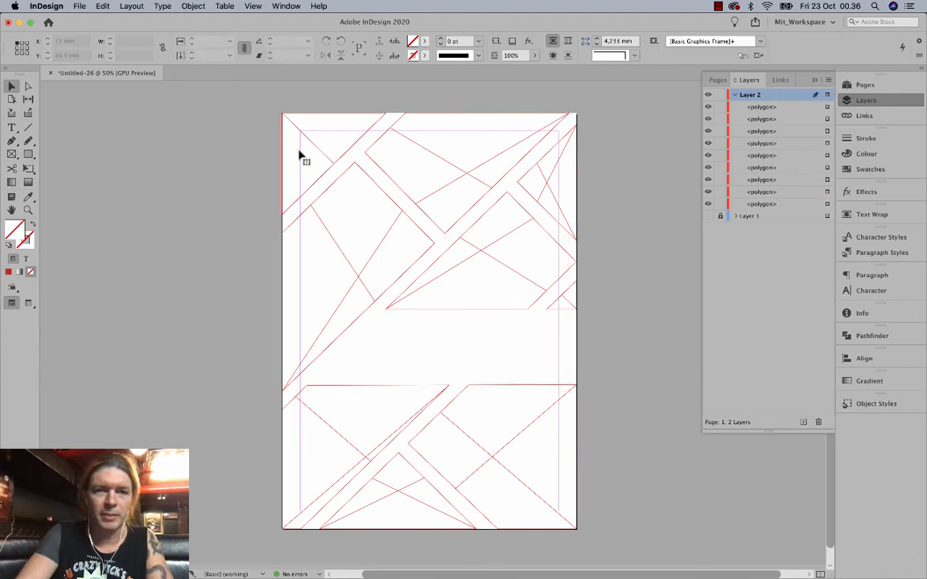
Combine the upper-left corner polygon, the large polygon below it and the top middle polygon into one compound path, and deselect it.
left_click(300, 151)
left_click(334, 245, "shift")
left_click(465, 163, "shift")
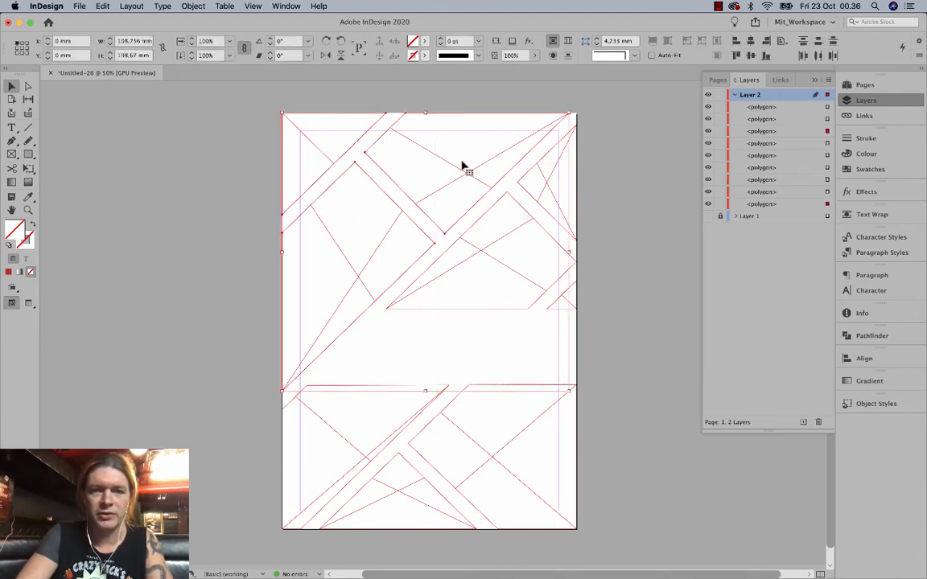
left_click(187, 5)
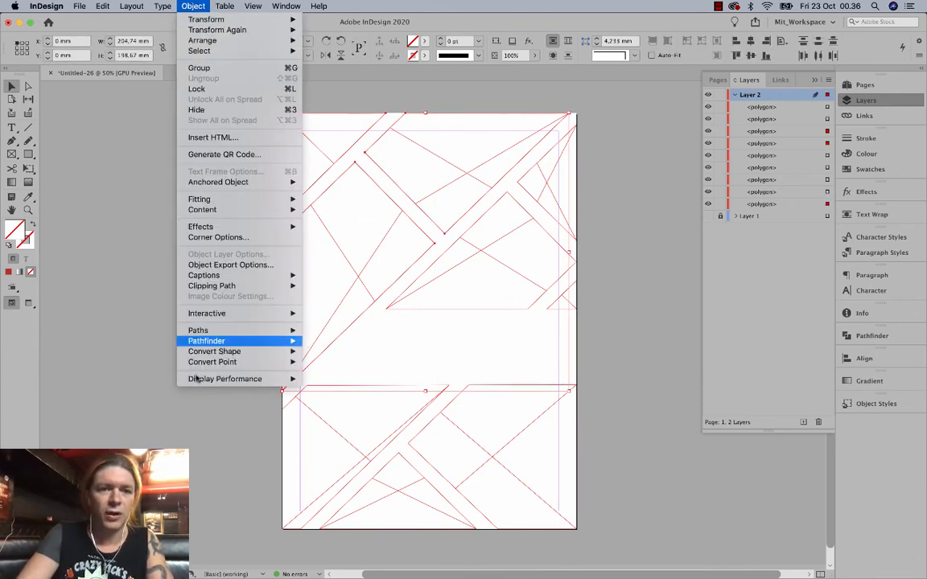
mouse_move(249, 332)
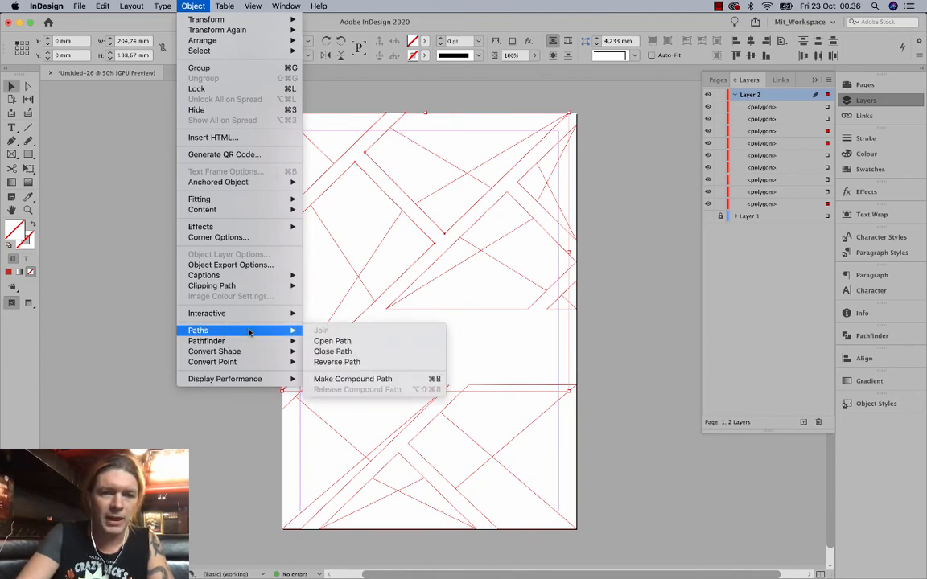
left_click(334, 378)
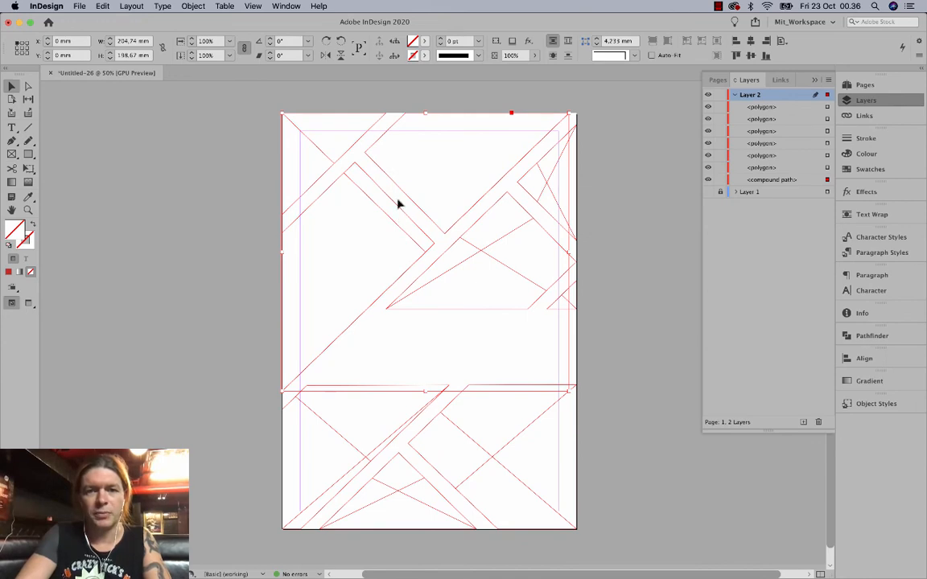
left_click(605, 196)
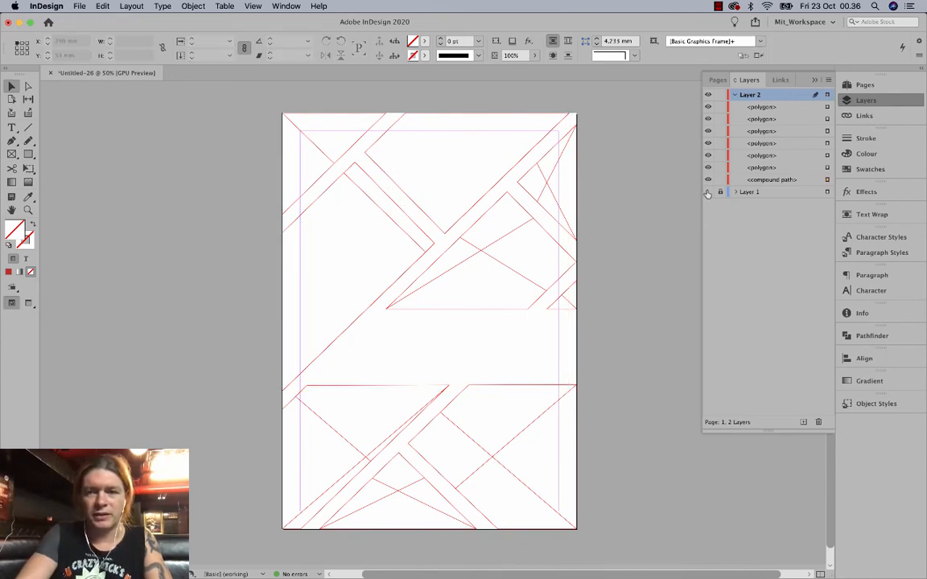
Check the reference poster on Layer 1, and combine the upper-right triangle, the polygon below it and the small corner triangle into one compound path.
left_click(707, 192)
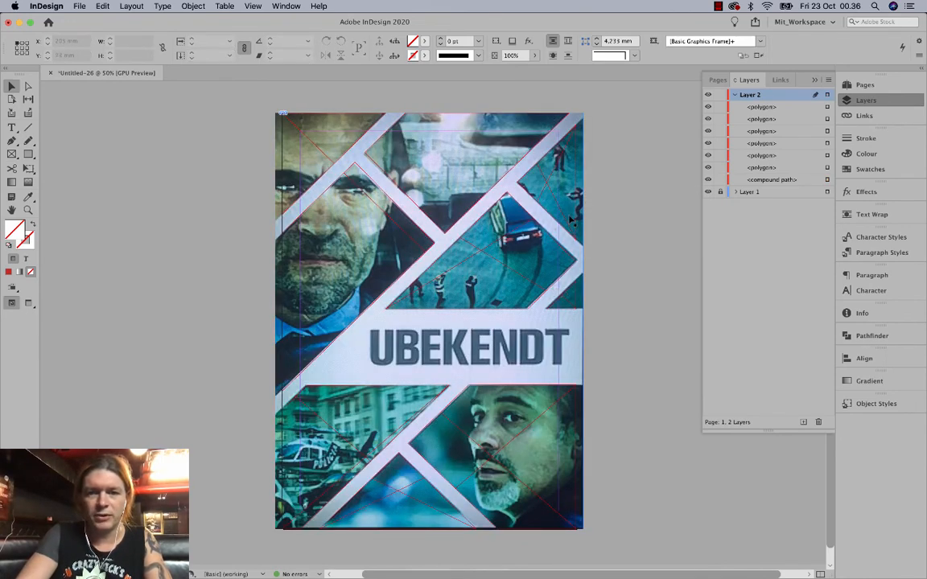
left_click(708, 192)
left_click(562, 208)
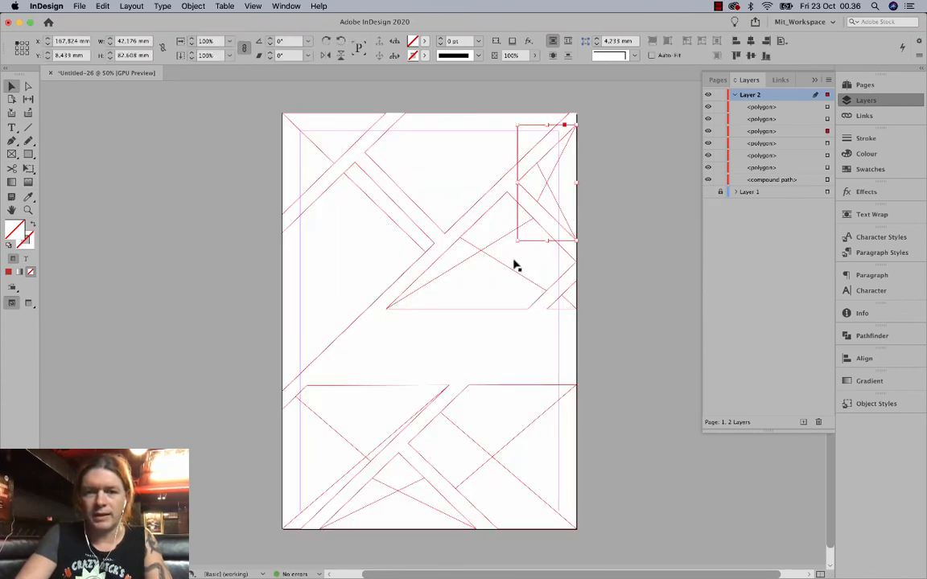
left_click(513, 265, "shift")
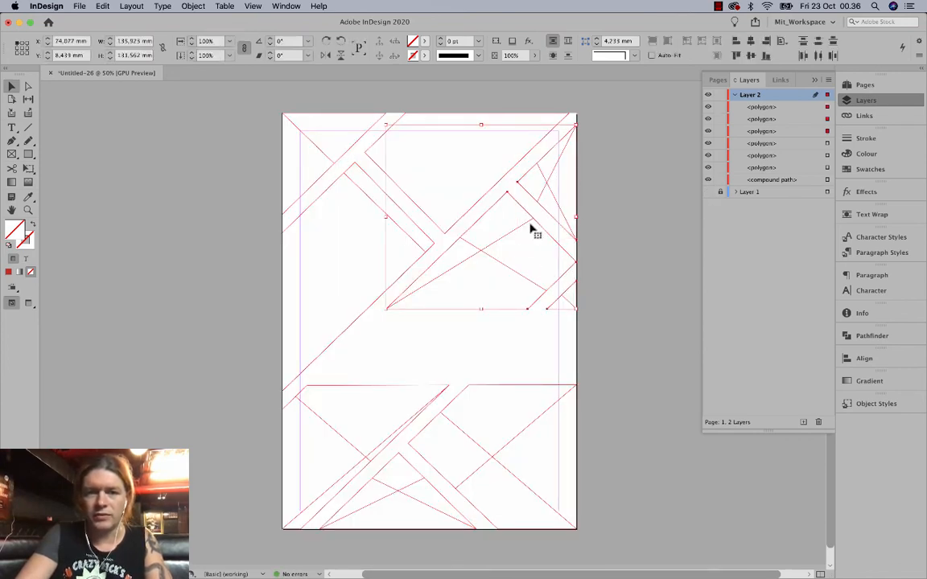
left_click(193, 6)
mouse_move(214, 331)
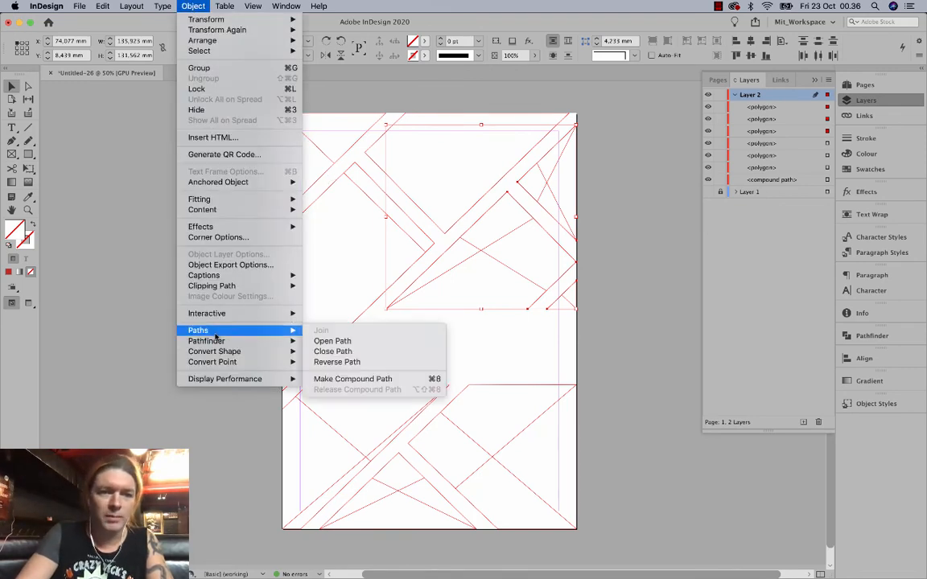
left_click(338, 379)
Combine the bottom middle triangle and the large lower-right polygon into one compound path, and deselect it.
left_click(364, 422)
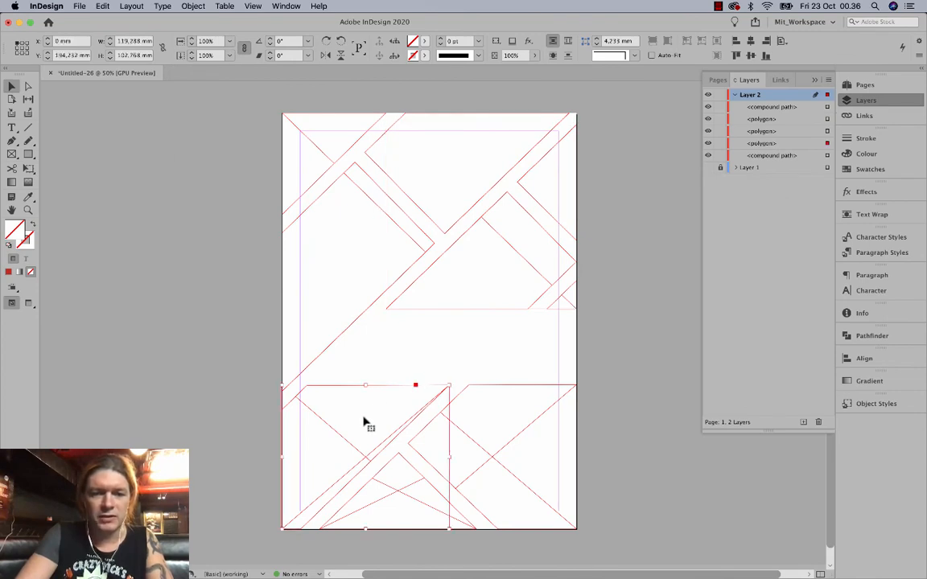
left_click(454, 463)
left_click(489, 447, "shift")
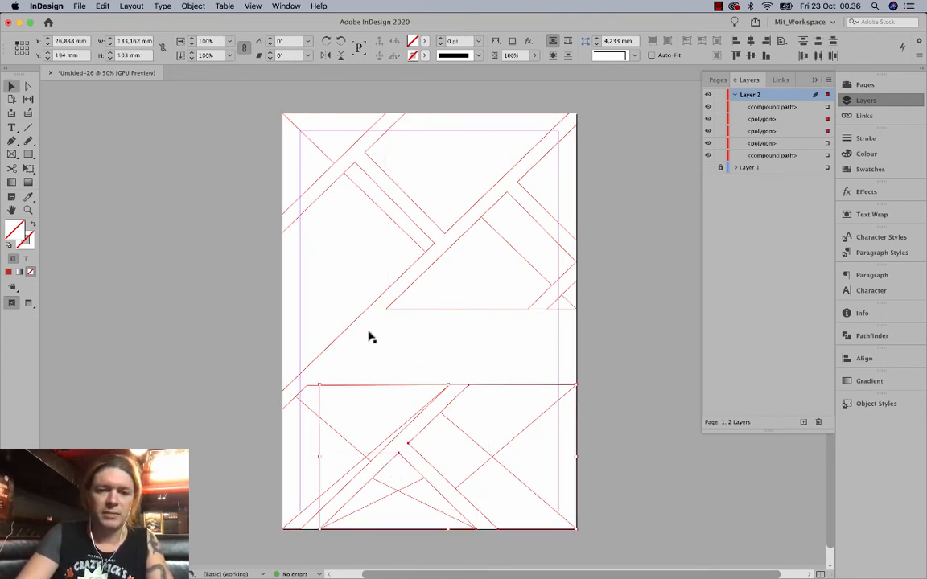
left_click(196, 5)
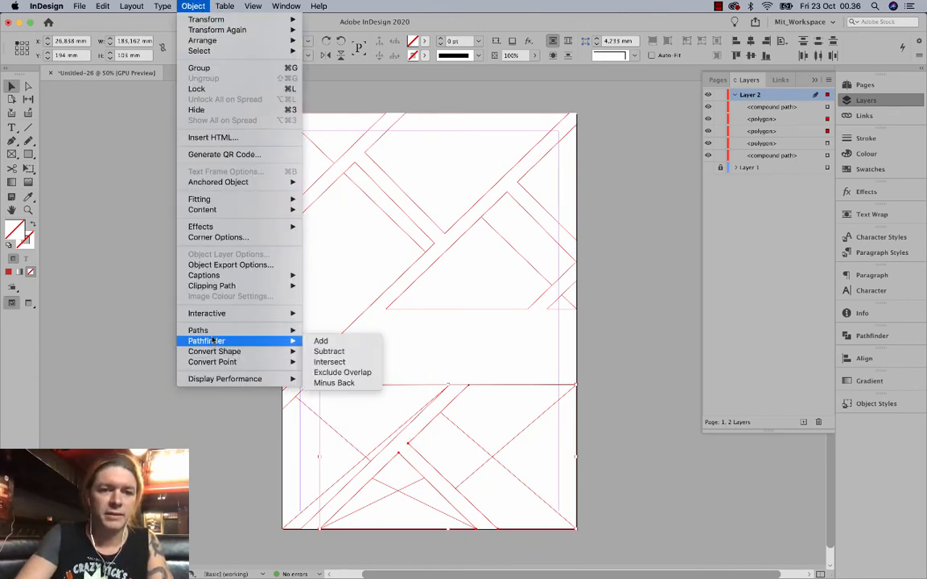
mouse_move(266, 330)
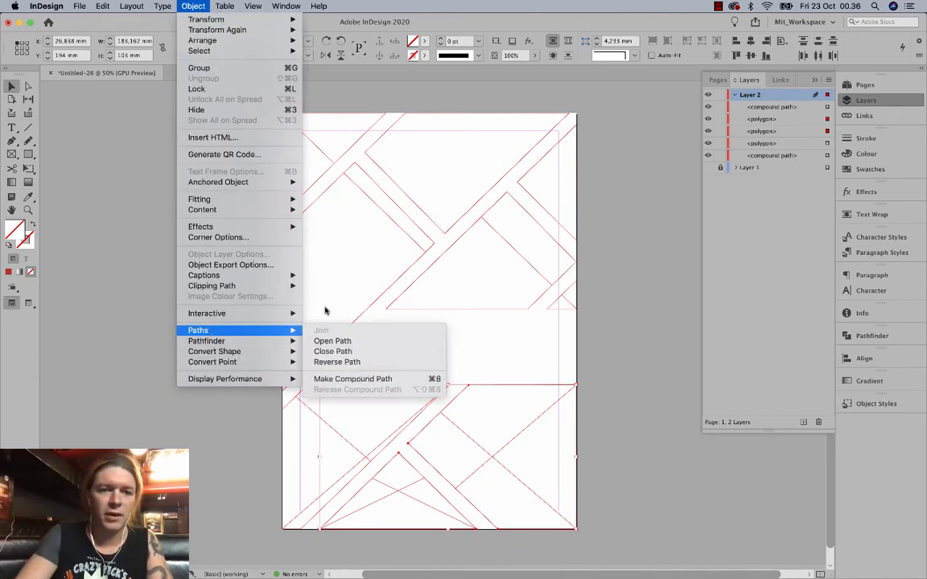
left_click(359, 378)
left_click(617, 323)
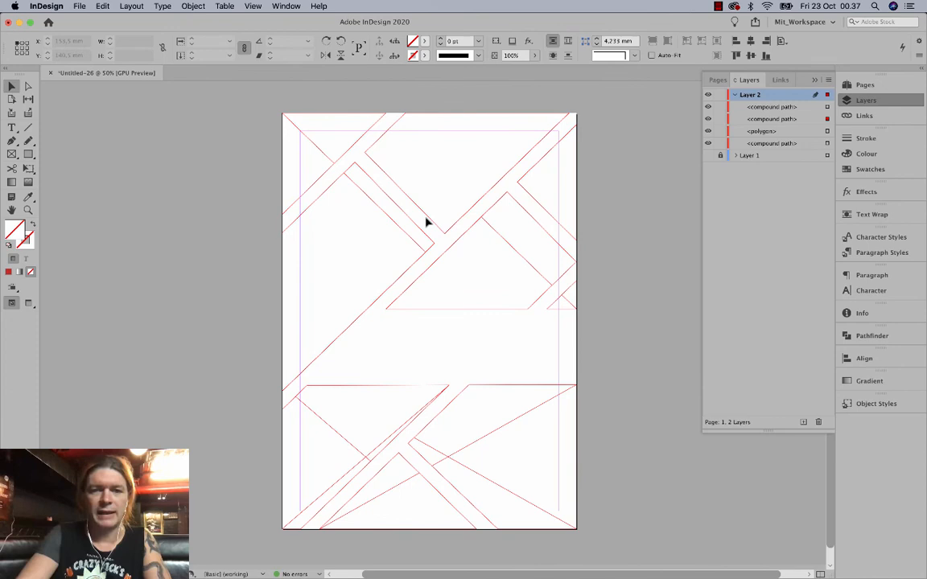
Place Rocken01_by_BRKNRIB.jpg into the upper-left compound path.
left_click(321, 153)
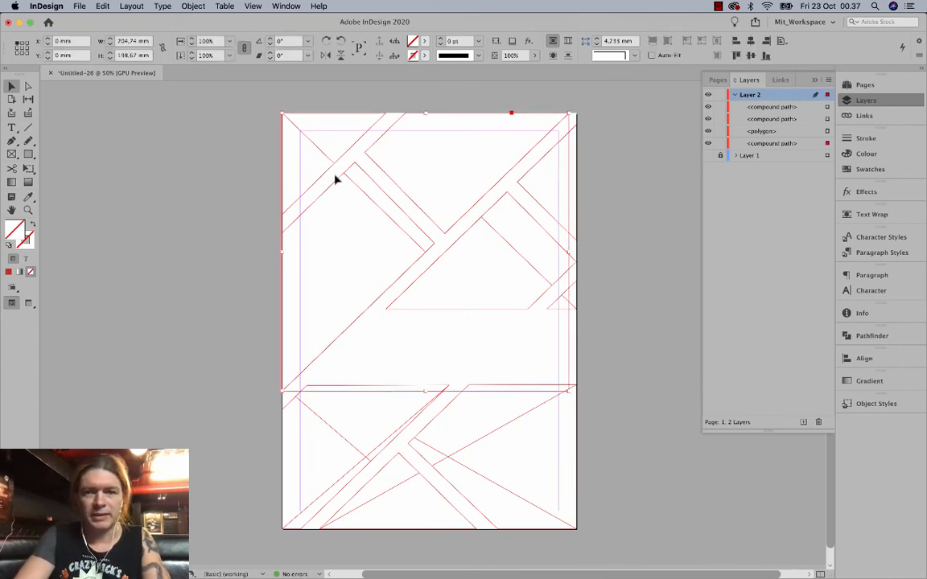
key("super+d")
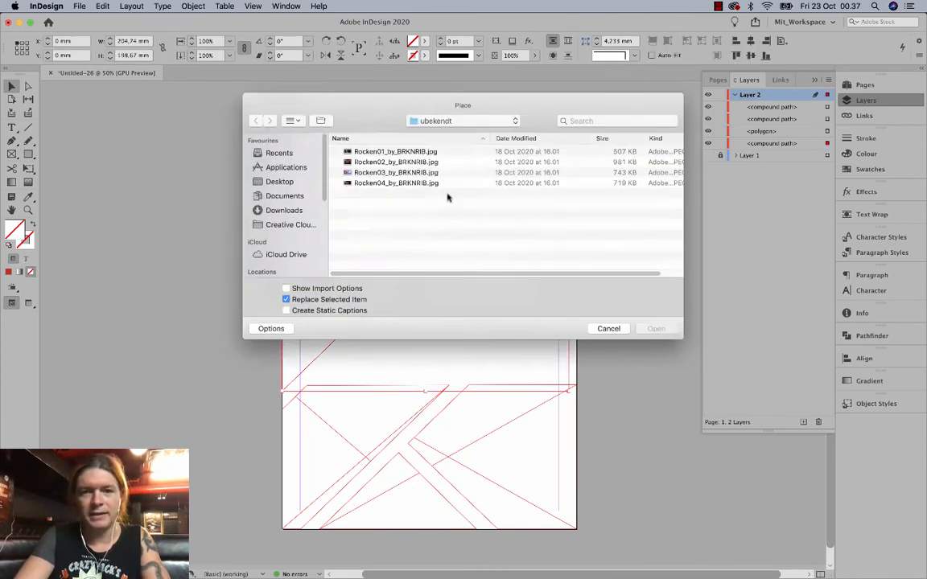
left_click(417, 152)
left_click(654, 328)
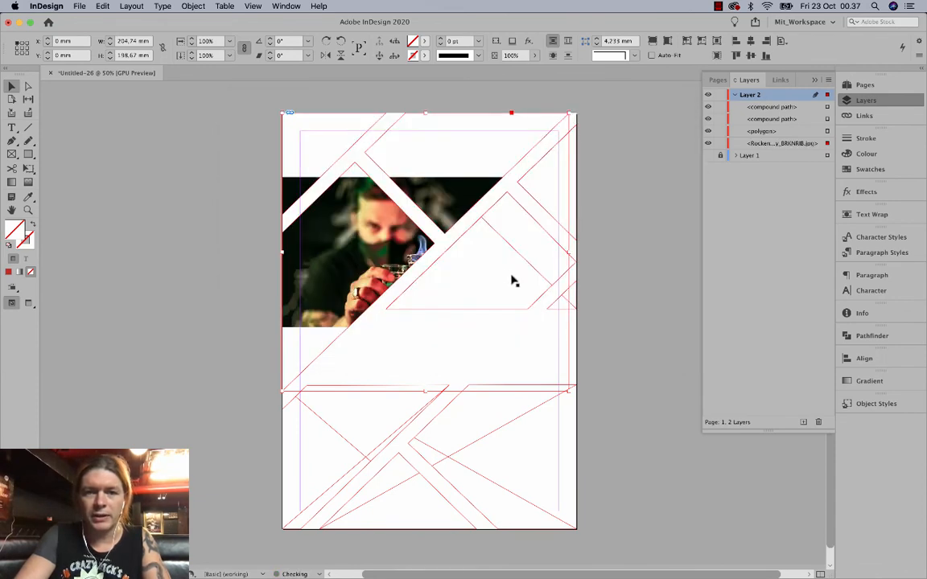
Enlarge the upper-left photo inside its compound path so it fills all the shapes, and shift the image leftward to frame the face.
left_click_drag(283, 391, 136, 488)
key("super+z")
double_click(344, 187)
left_click_drag(568, 177, 726, 93)
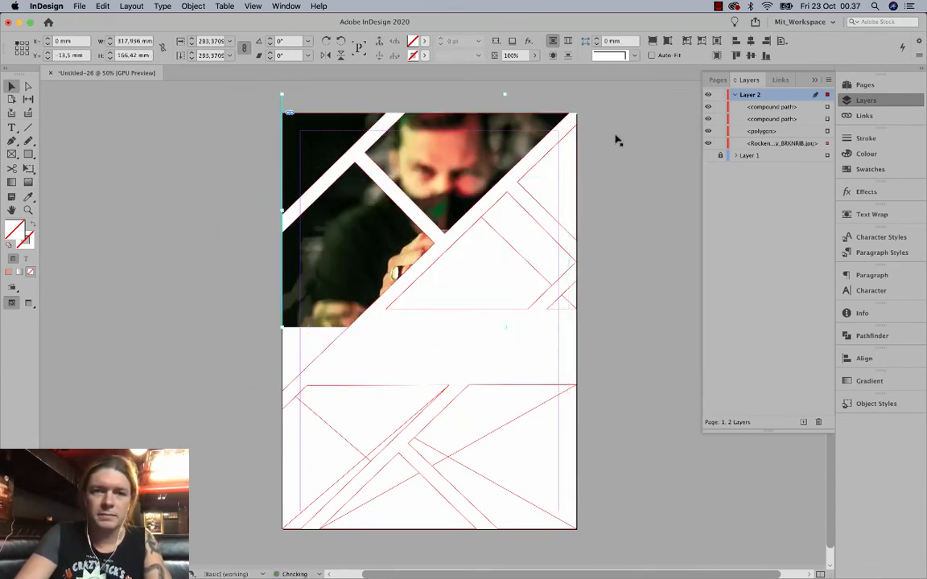
left_click_drag(282, 327, 166, 396)
left_click_drag(475, 259, 426, 252)
Place Rocken02_by_BRKNRIB.jpg into the upper-right compound path.
left_click(549, 191)
key("super+d")
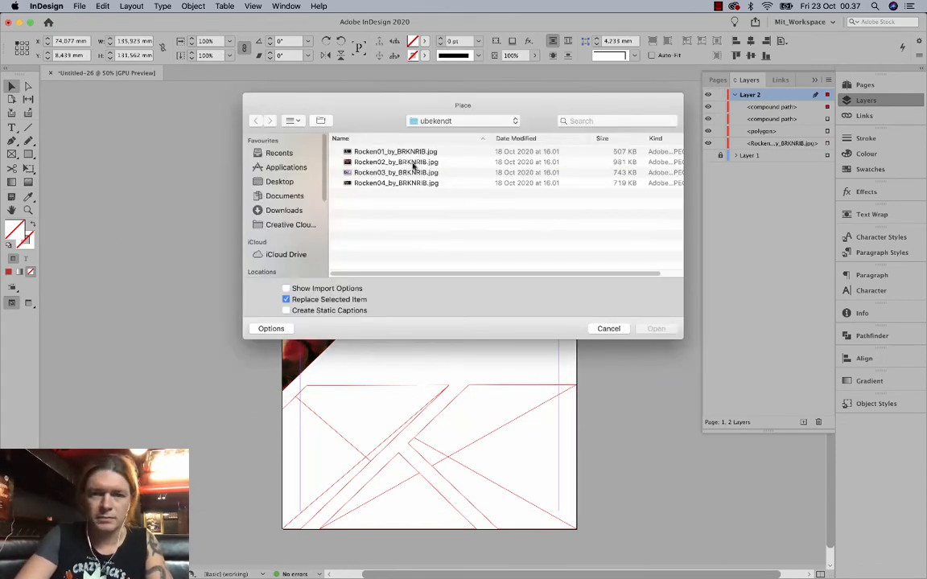
double_click(413, 164)
Place Rocken04_by_BRKNRIB.jpg into the lower-left polygon and enlarge the photo to fill the frame.
left_click(434, 311)
key("super+d")
left_click(417, 182)
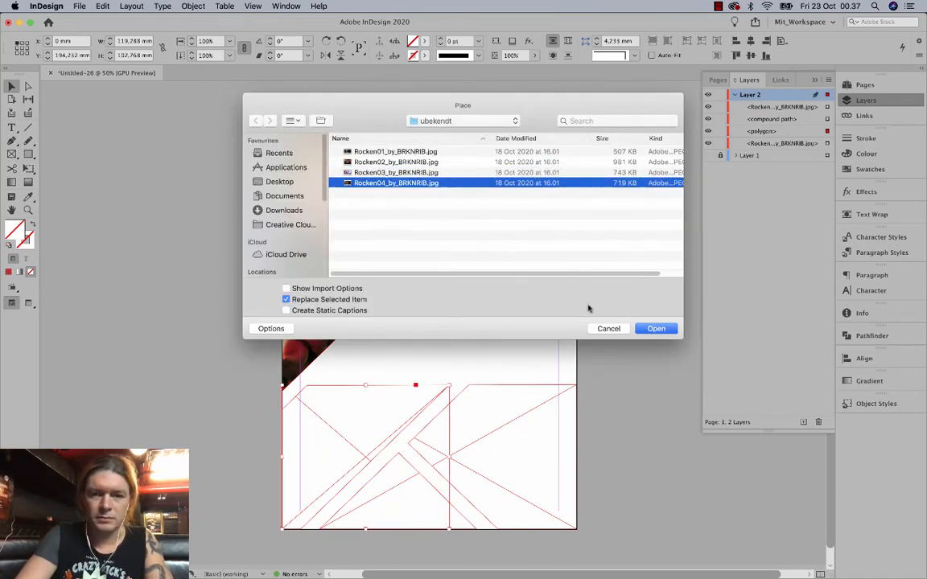
left_click(653, 328)
double_click(409, 414)
left_click_drag(448, 409, 502, 378)
left_click_drag(284, 503, 226, 533)
Place Rocken03_by_BRKNRIB.jpg into the lower-right compound path and deselect it.
left_click(527, 464)
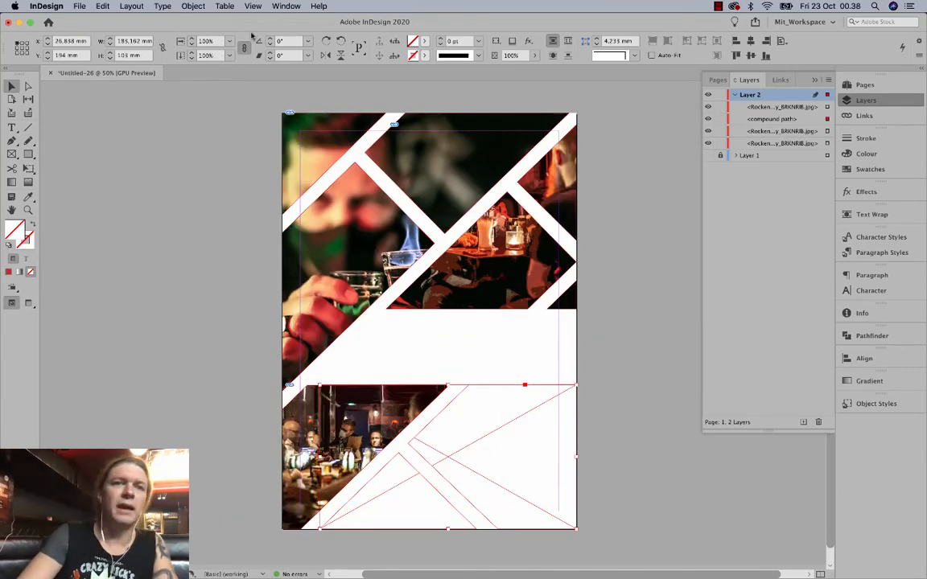
left_click(193, 5)
mouse_move(240, 330)
left_click(334, 390)
key("super+d")
double_click(414, 174)
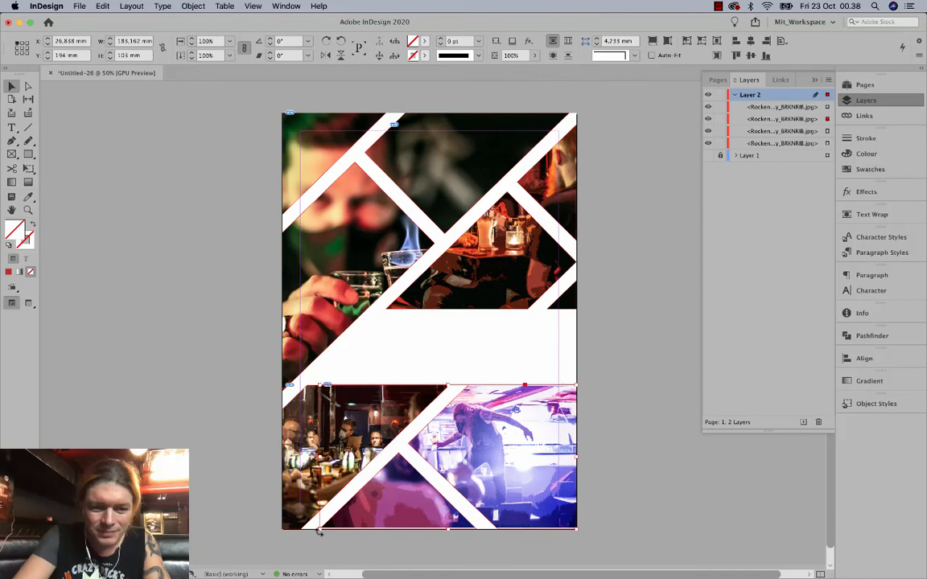
left_click(634, 400)
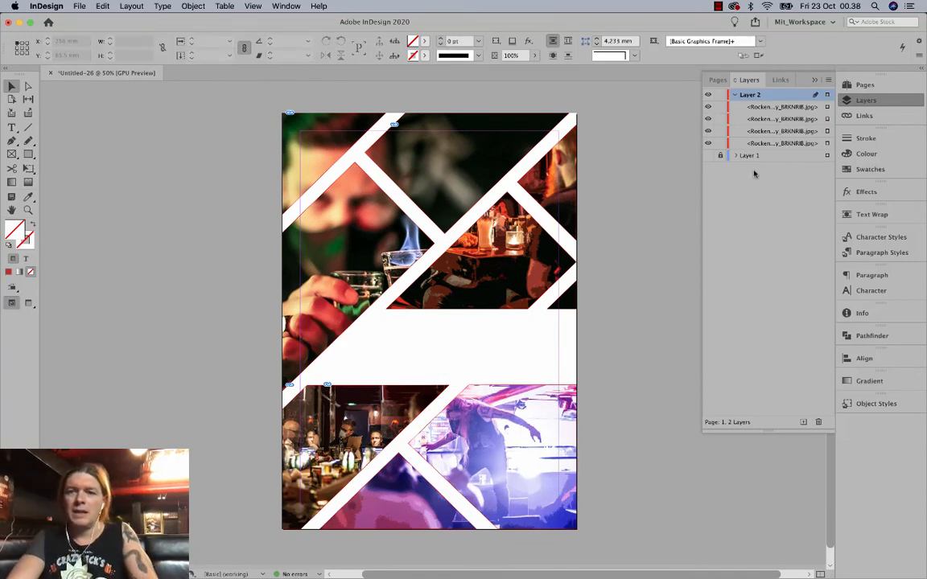
Hide Layer 2, show the reference poster on Layer 1, and add a new layer for the title.
left_click(708, 94)
left_click(708, 155)
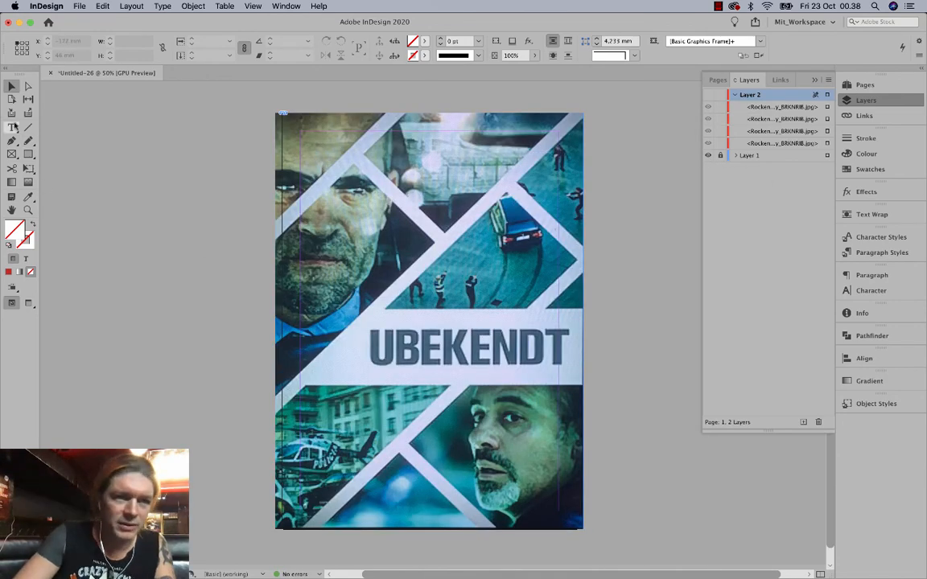
key("t")
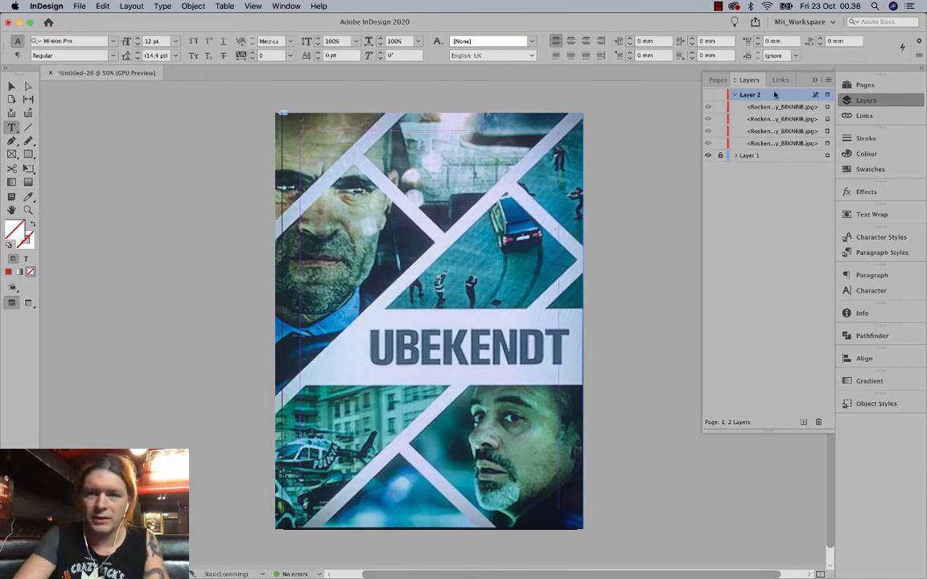
left_click(803, 423)
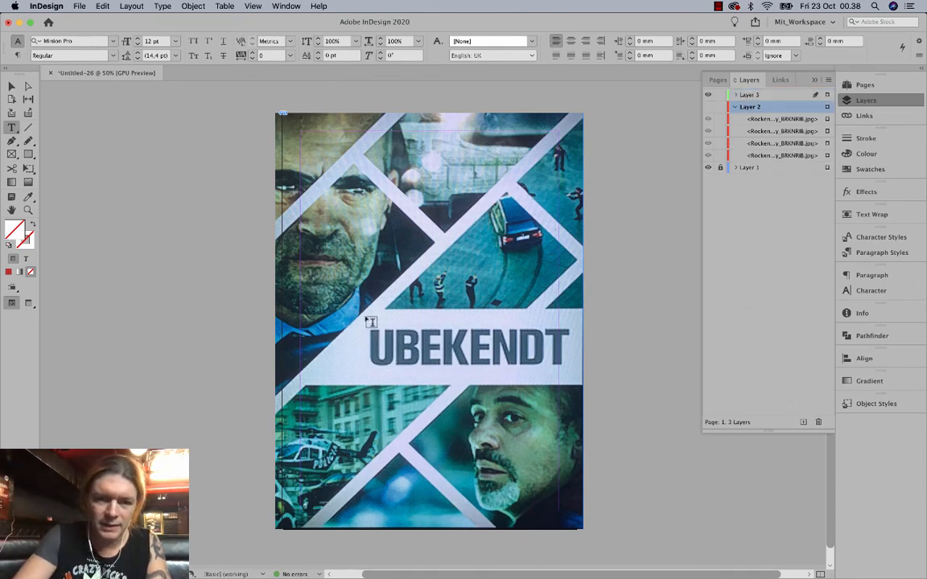
Draw a text frame over the reference title and enter UBEKENDT in Gill Sans Bold.
left_click_drag(370, 329, 569, 370)
left_click(71, 41)
type("A")
left_click(143, 99)
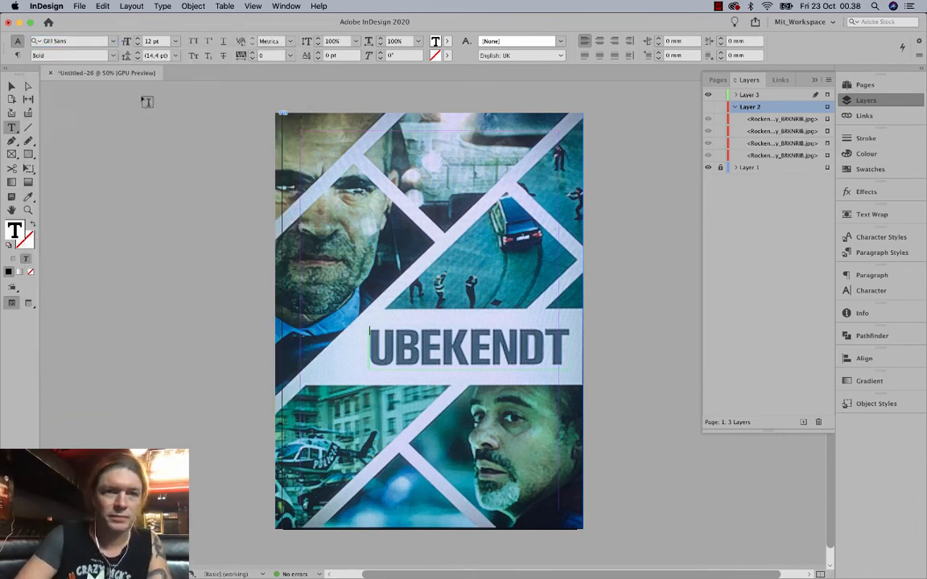
type("UBEKENDT")
Enlarge the UBEKENDT text and free-transform its frame to 164 mm wide and 59.5 mm high, aligned over the reference title.
key("super+a")
left_click(137, 38, "shift")
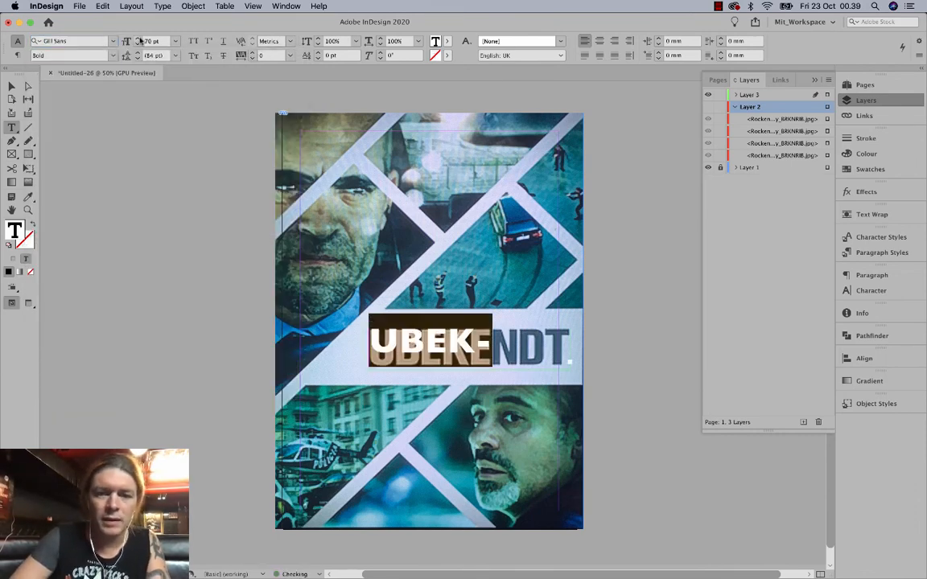
left_click(137, 44, "shift")
left_click(29, 168)
left_click_drag(473, 378, 473, 410)
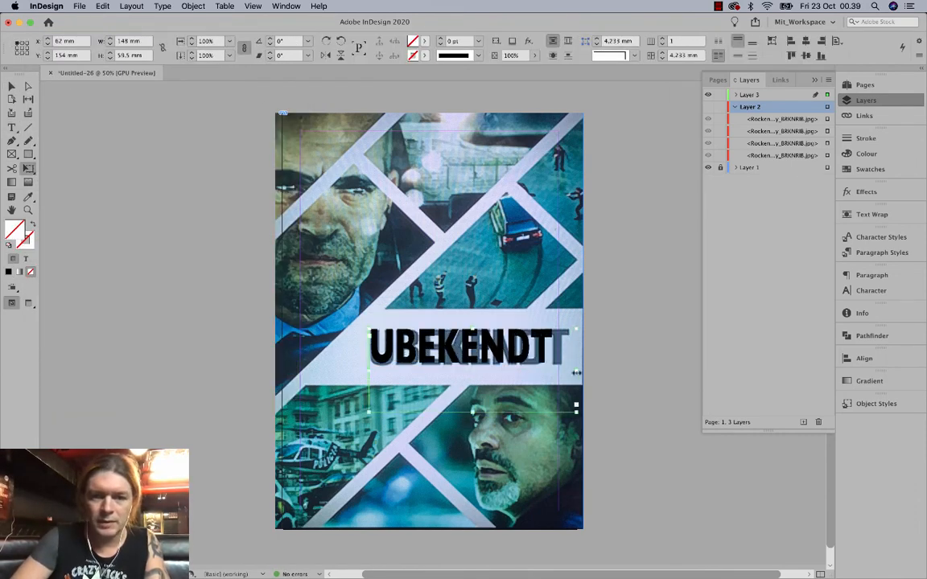
left_click_drag(576, 371, 598, 371)
left_click_drag(511, 354, 509, 357)
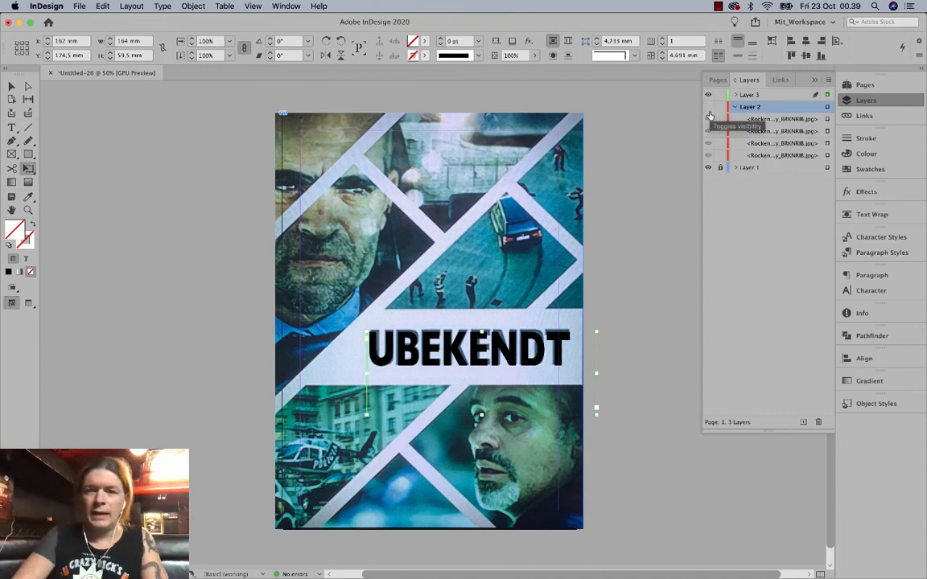
Show the photos on Layer 2, hide the reference poster on Layer 1, and deselect the title.
left_click(708, 107)
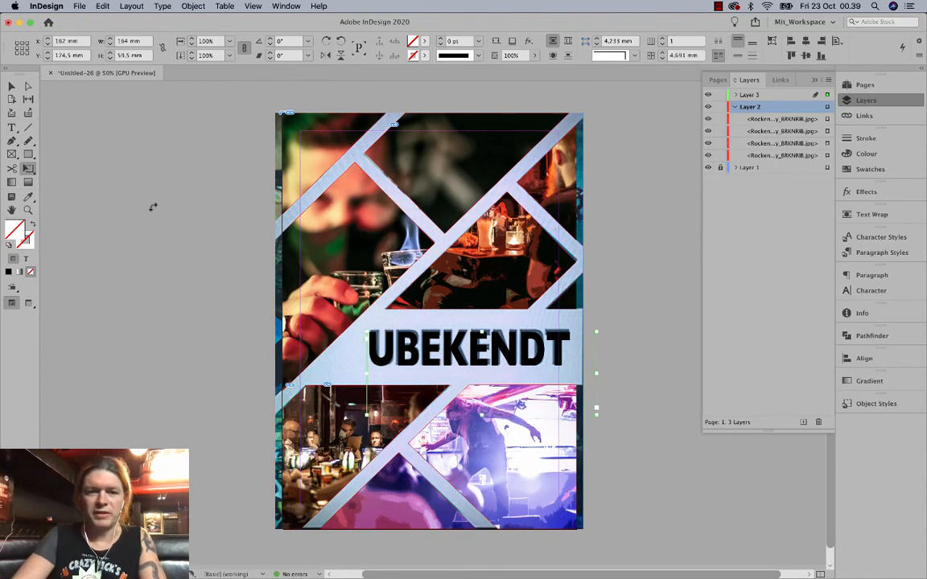
left_click(12, 86)
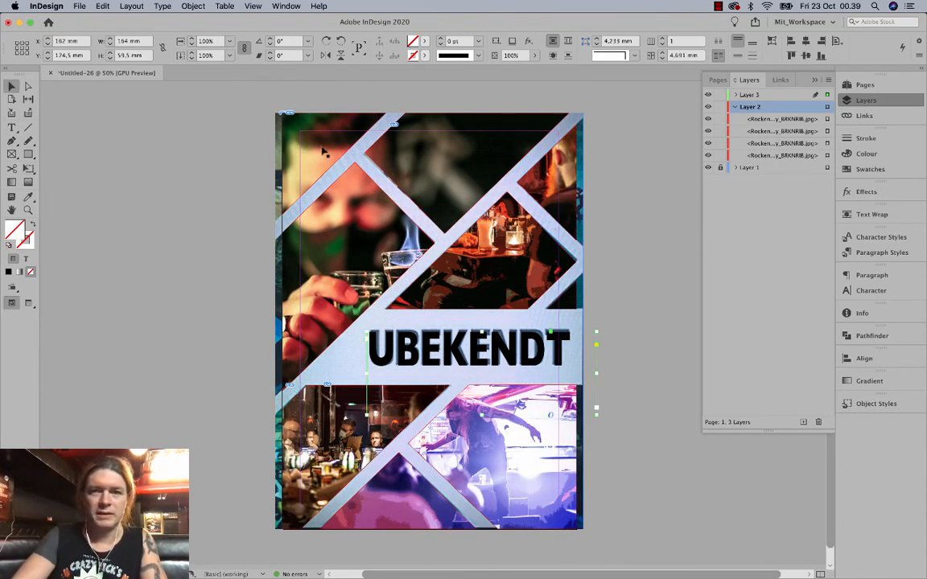
left_click(707, 168)
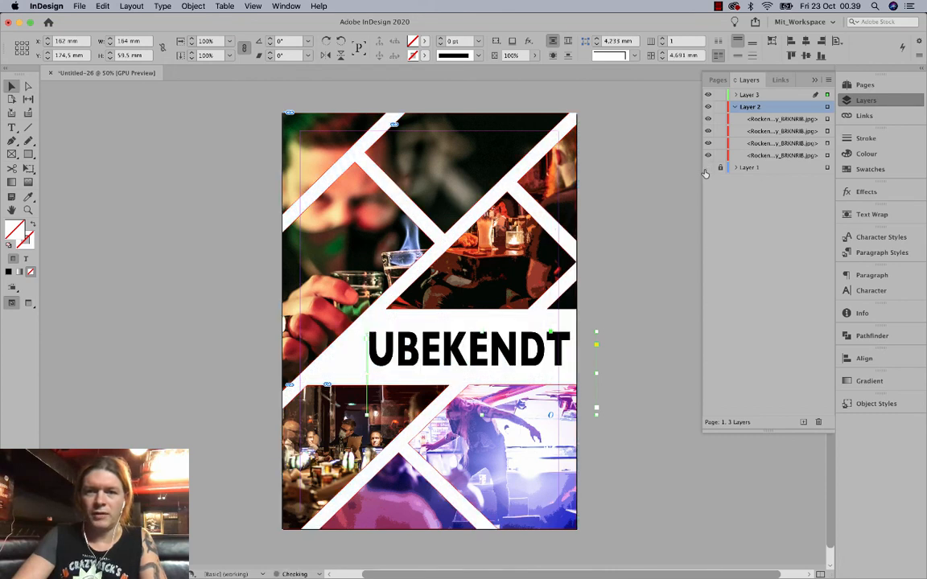
left_click(600, 263)
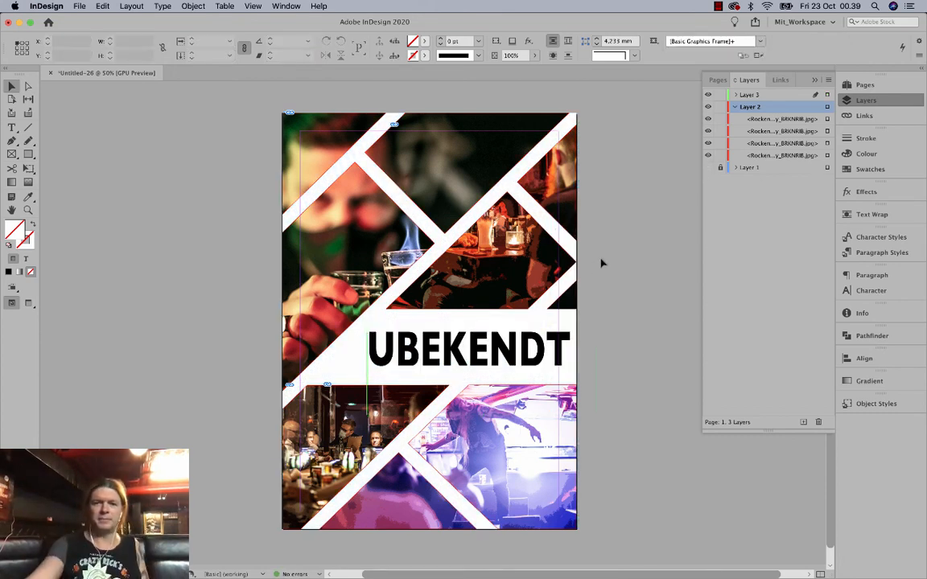